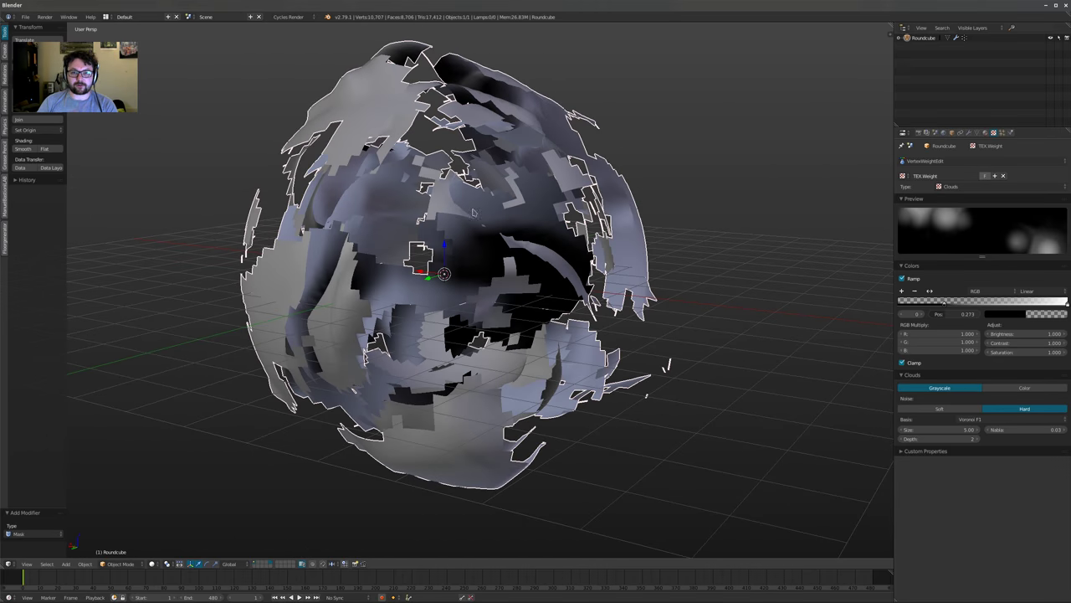
# Add a Smooth modifier to the Roundcube after its Mask modifier
pyautogui.moveTo(590, 251); pyautogui.dragTo(534, 255, button='middle')
pyautogui.moveTo(639, 259); pyautogui.dragTo(570, 232, button='middle')
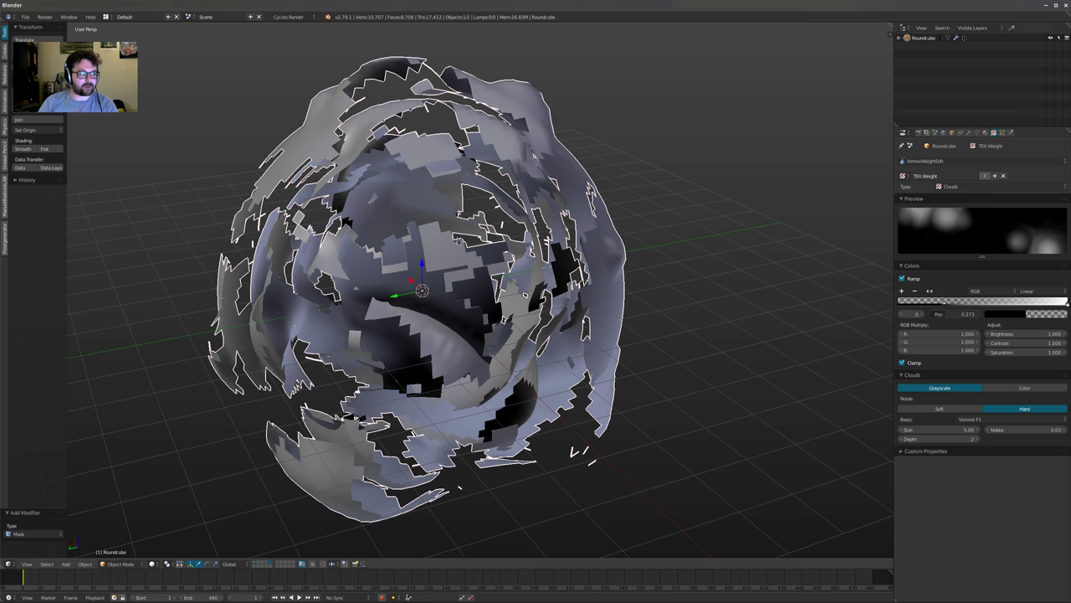
pyautogui.scroll(-3, 432, 261)
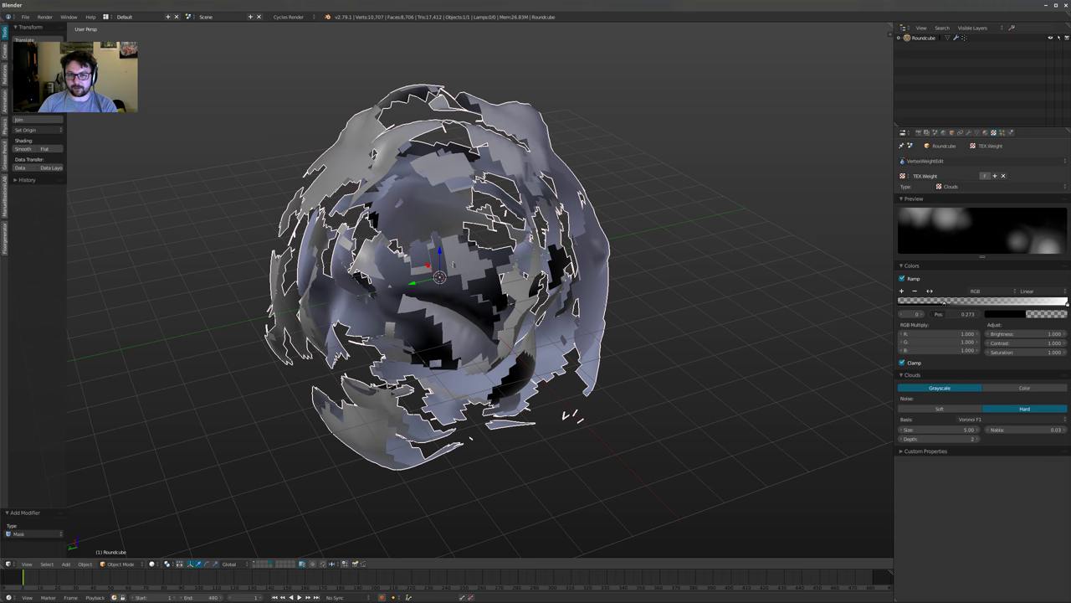
pyautogui.moveTo(453, 264); pyautogui.dragTo(473, 265, button='middle')
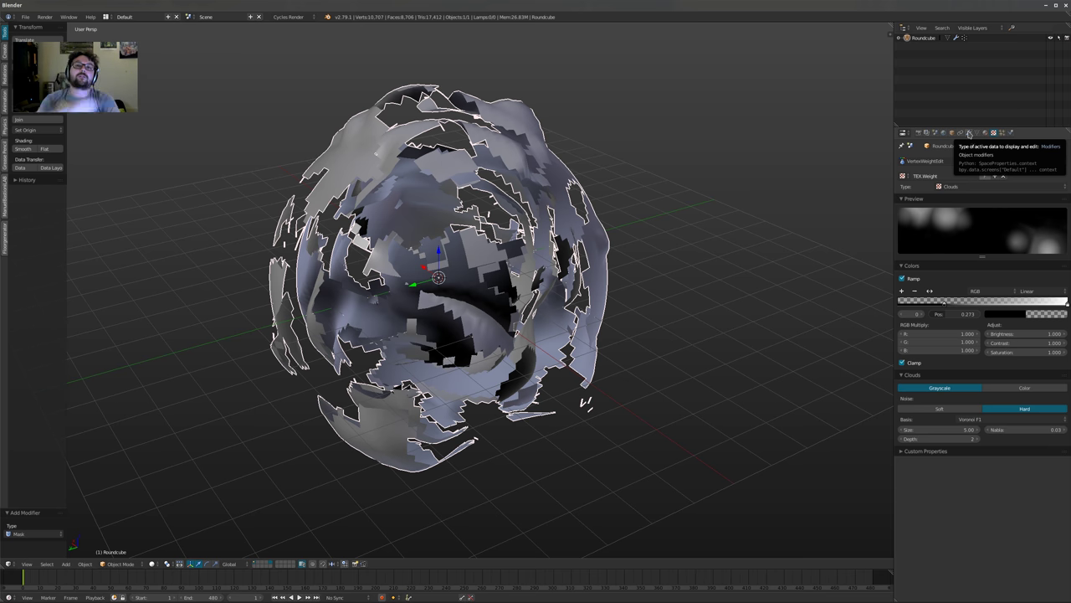
pyautogui.keyDown('shift'); pyautogui.moveTo(503, 275); pyautogui.dragTo(525, 285, button='middle'); pyautogui.keyUp('shift')
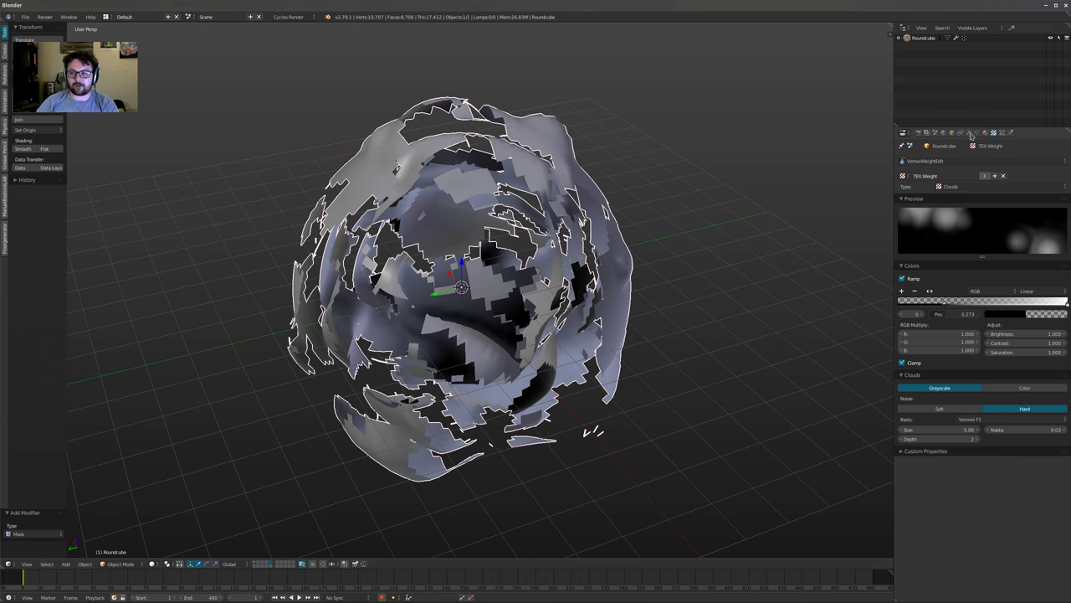
pyautogui.click(968, 132)
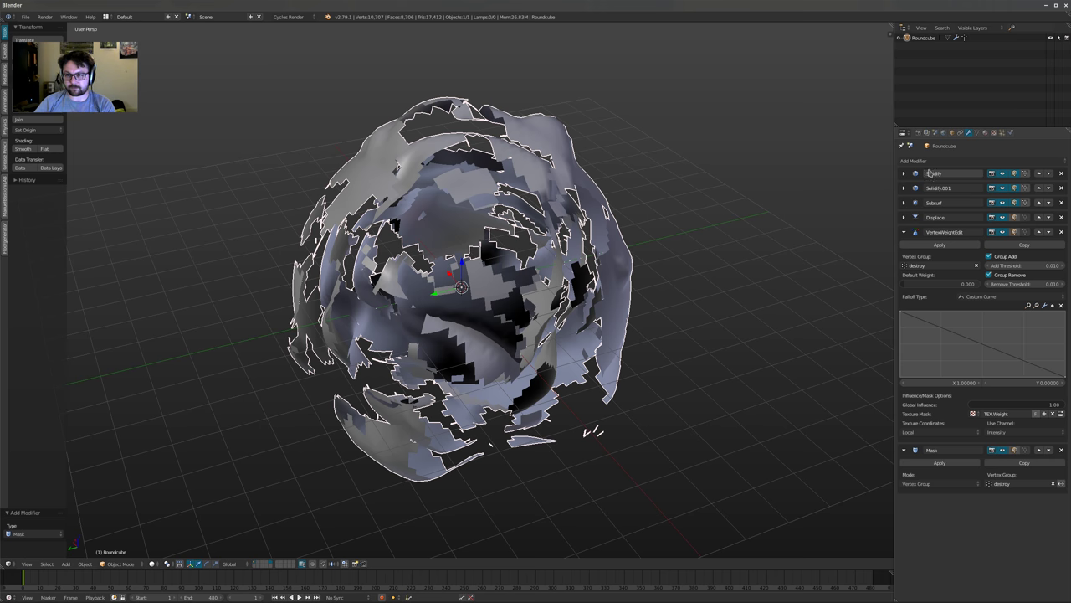
pyautogui.click(931, 161)
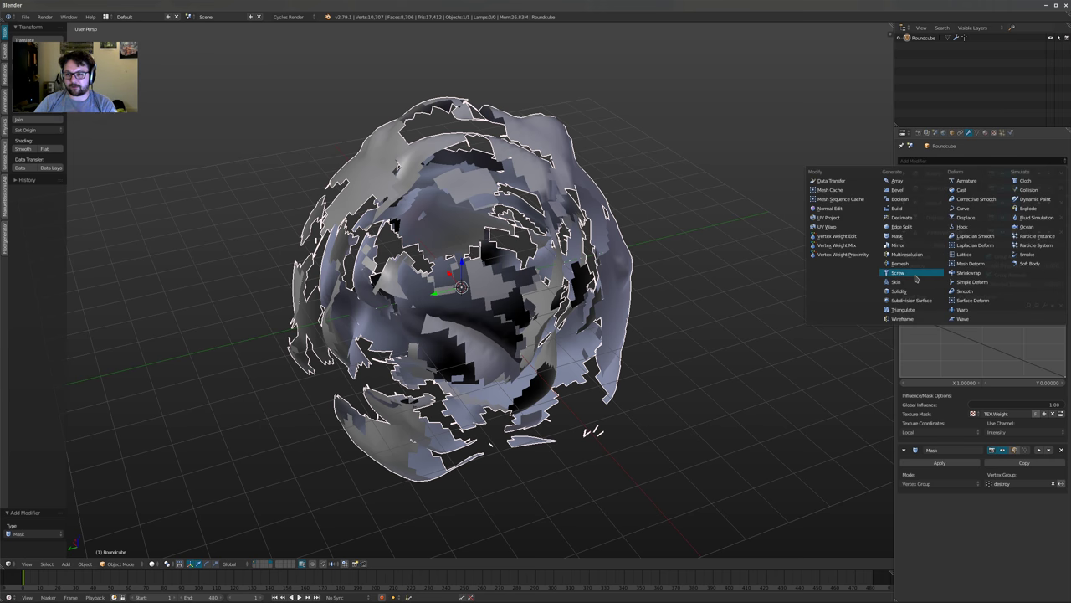
pyautogui.click(966, 300)
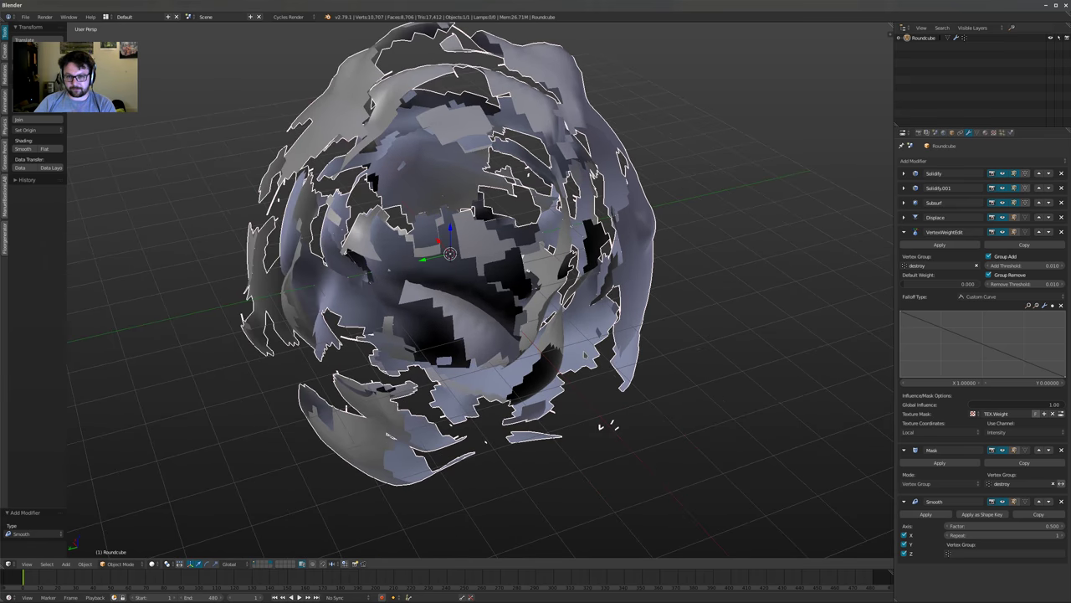
# Set the Smooth modifier's repeat to 27 and inspect the softened fragments in wireframe and solid shading
pyautogui.keyDown('shift'); pyautogui.moveTo(692, 372); pyautogui.dragTo(688, 394, button='middle'); pyautogui.keyUp('shift')
pyautogui.moveTo(984, 537); pyautogui.dragTo(1014, 537)
pyautogui.moveTo(653, 368)
pyautogui.mouseDown(button='middle')
pyautogui.moveTo(720, 372)
pyautogui.moveTo(653, 381)
pyautogui.mouseUp(button='middle')
pyautogui.press('z')
pyautogui.scroll(2, 503, 335)
pyautogui.moveTo(502, 351); pyautogui.dragTo(560, 347, button='middle')
pyautogui.scroll(-2, 536, 326)
pyautogui.press('z')
pyautogui.scroll(-1, 556, 350)
pyautogui.moveTo(486, 301); pyautogui.dragTo(626, 334, button='middle')
pyautogui.moveTo(706, 323); pyautogui.dragTo(569, 325, button='middle')
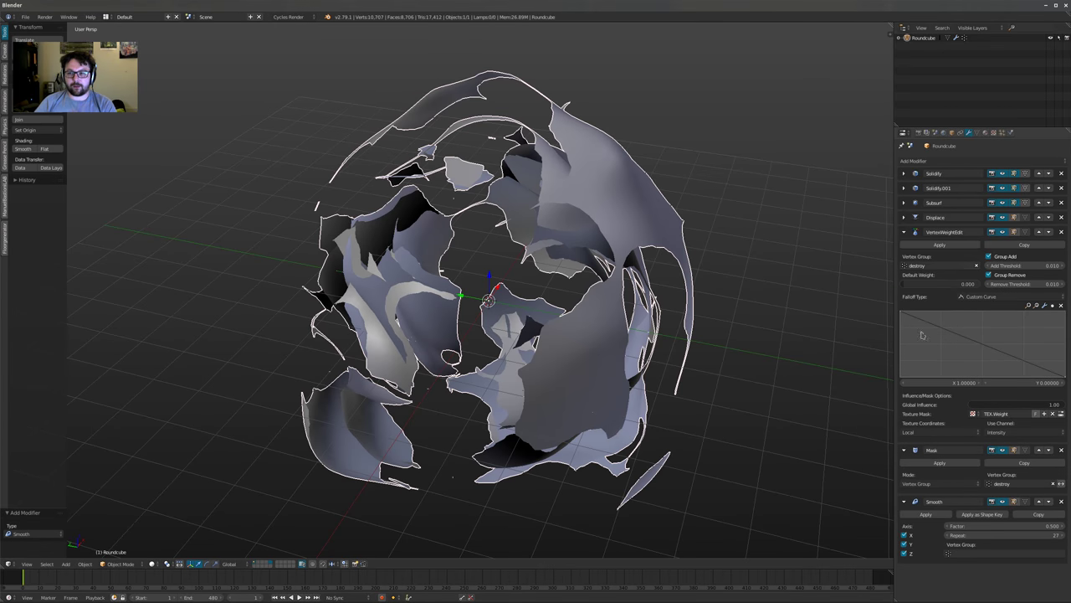
# Collapse the settings of the VertexWeightEdit, Mask and Smooth modifiers
pyautogui.click(904, 231)
pyautogui.click(904, 247)
pyautogui.click(904, 261)
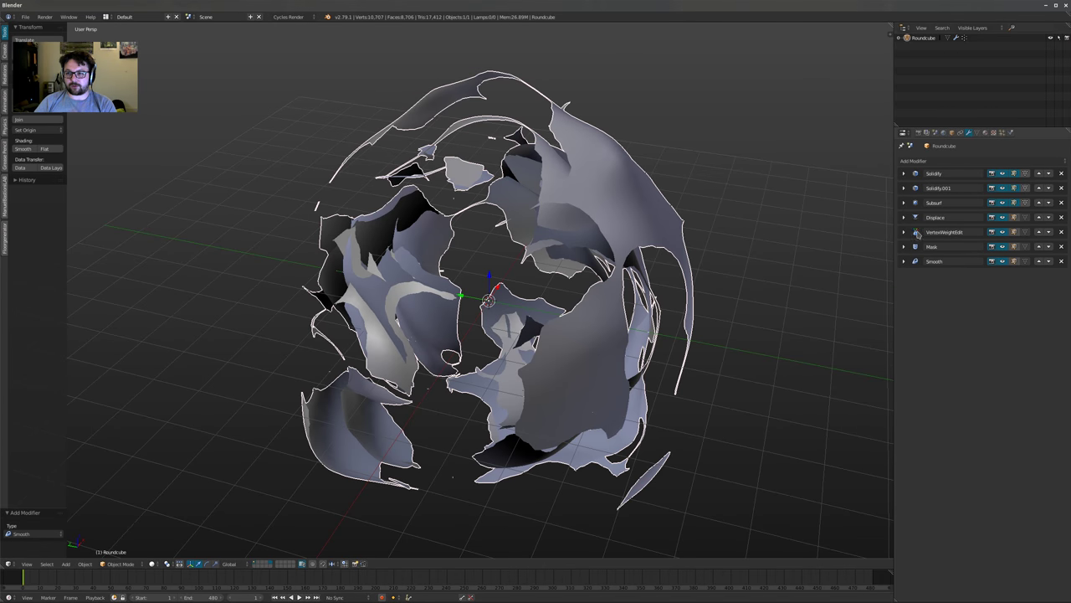
# Add a Solidify modifier after Smooth to give the fragments thickness, and inspect the shell from several angles
pyautogui.click(930, 162)
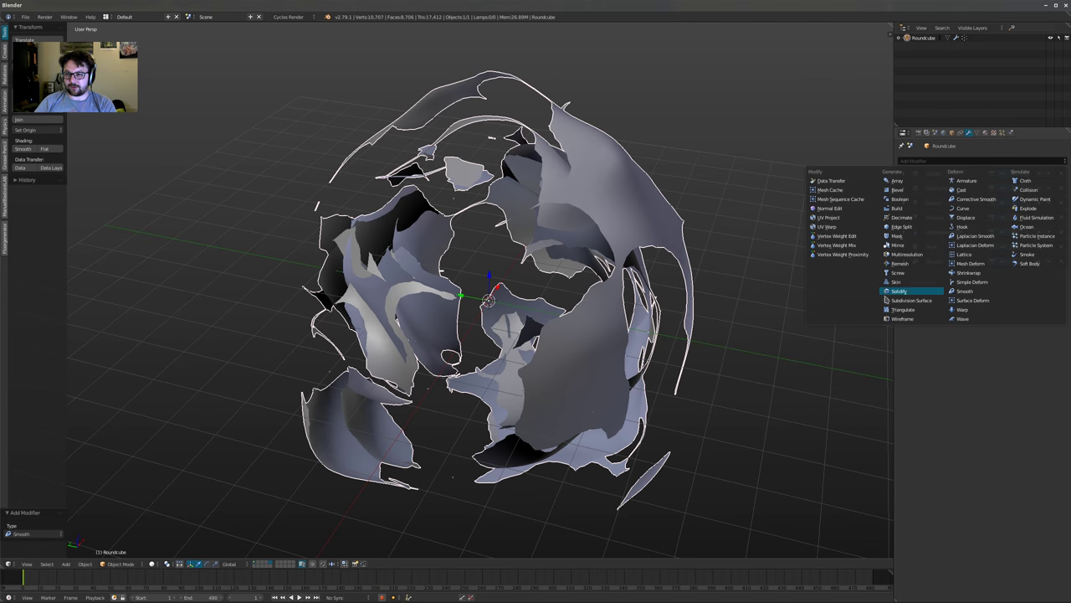
pyautogui.click(903, 290)
pyautogui.moveTo(519, 288); pyautogui.dragTo(512, 341, button='middle')
pyautogui.scroll(2, 573, 269)
pyautogui.scroll(1, 654, 260)
pyautogui.scroll(-3, 548, 314)
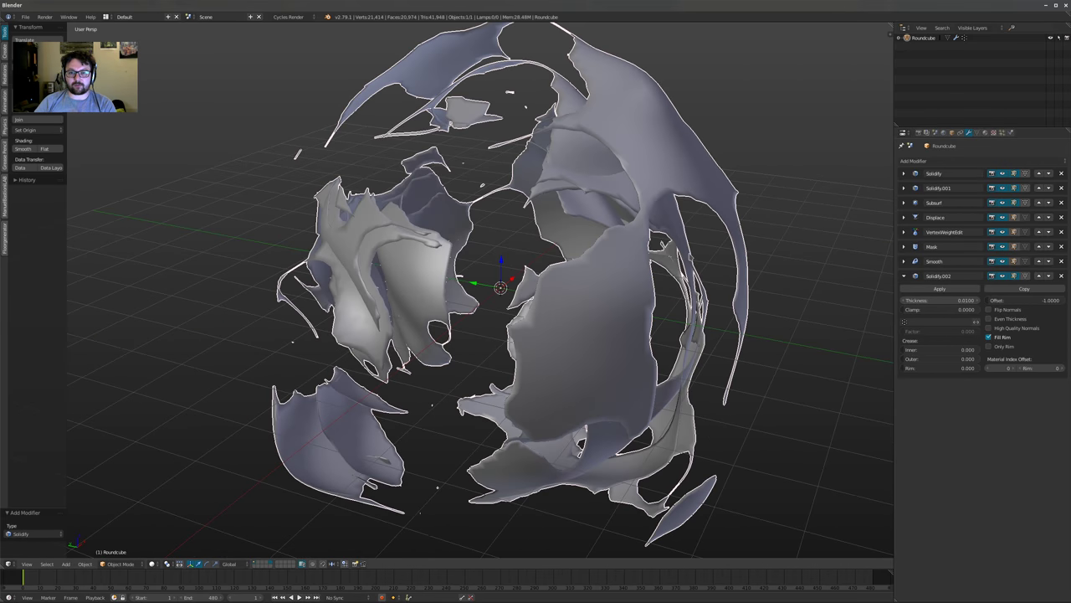
pyautogui.moveTo(573, 134); pyautogui.dragTo(604, 205, button='middle')
pyautogui.scroll(2, 613, 205)
pyautogui.moveTo(722, 342); pyautogui.dragTo(770, 227, button='middle')
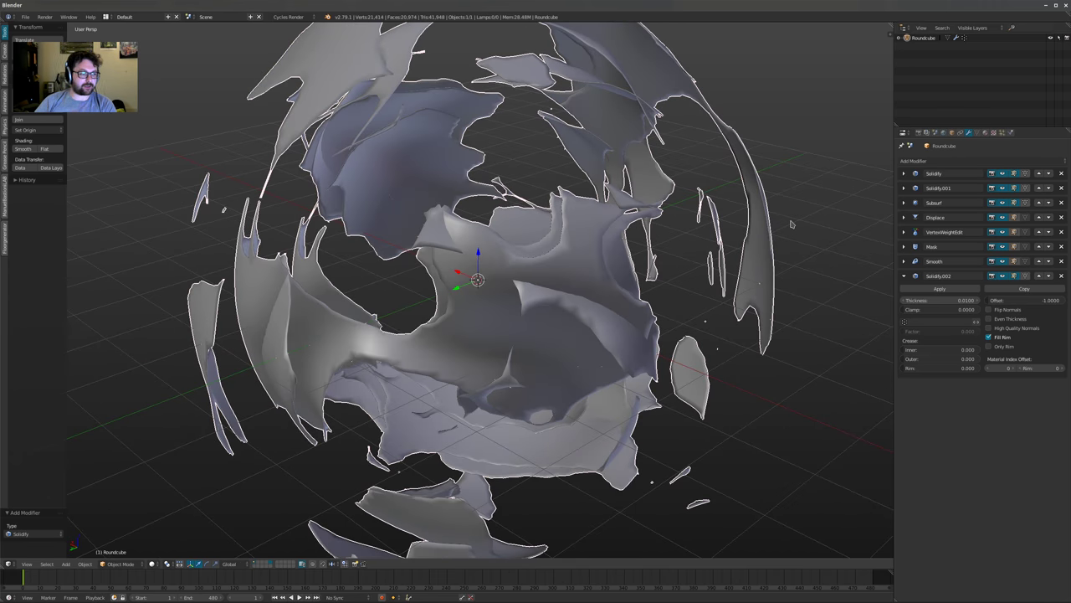
# Switch the texture settings from the VertexWeightEdit texture to the Displace modifier's Distorted Noise texture
pyautogui.moveTo(790, 224); pyautogui.dragTo(828, 189, button='middle')
pyautogui.click(987, 133)
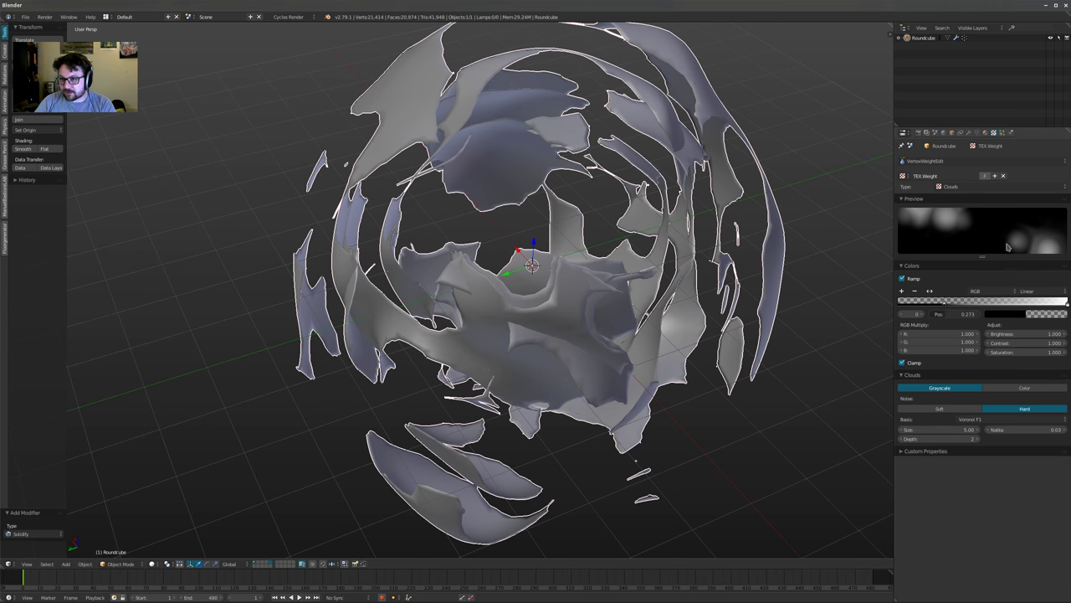
pyautogui.click(976, 161)
pyautogui.click(952, 118)
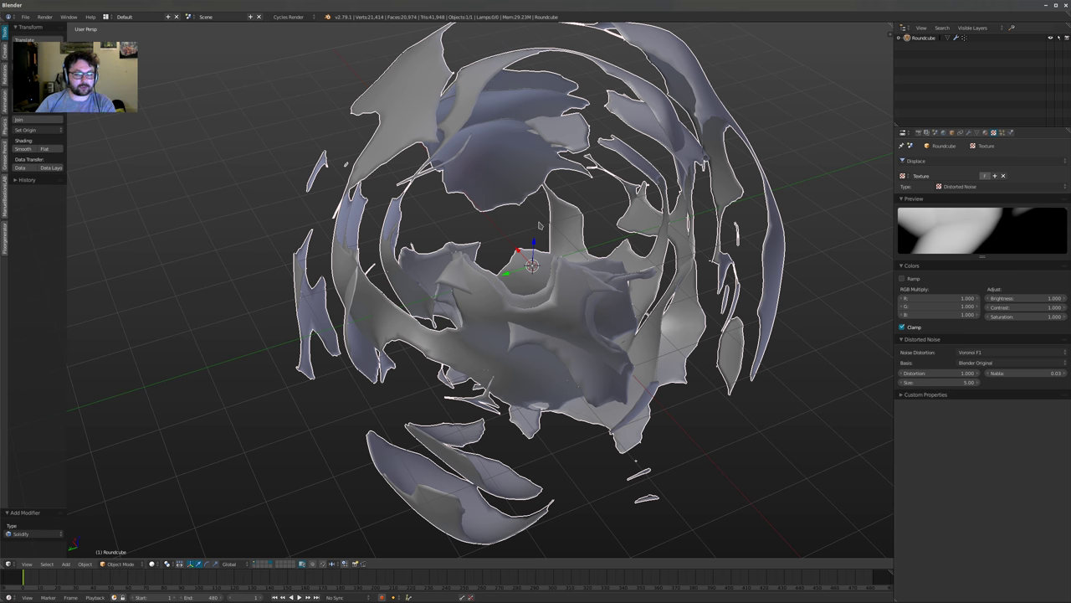
pyautogui.moveTo(598, 210); pyautogui.dragTo(579, 245, button='middle')
pyautogui.scroll(-1, 596, 221)
# Change the Displace texture's noise distortion to Cell Noise
pyautogui.click(969, 132)
pyautogui.moveTo(687, 210); pyautogui.dragTo(537, 275, button='middle')
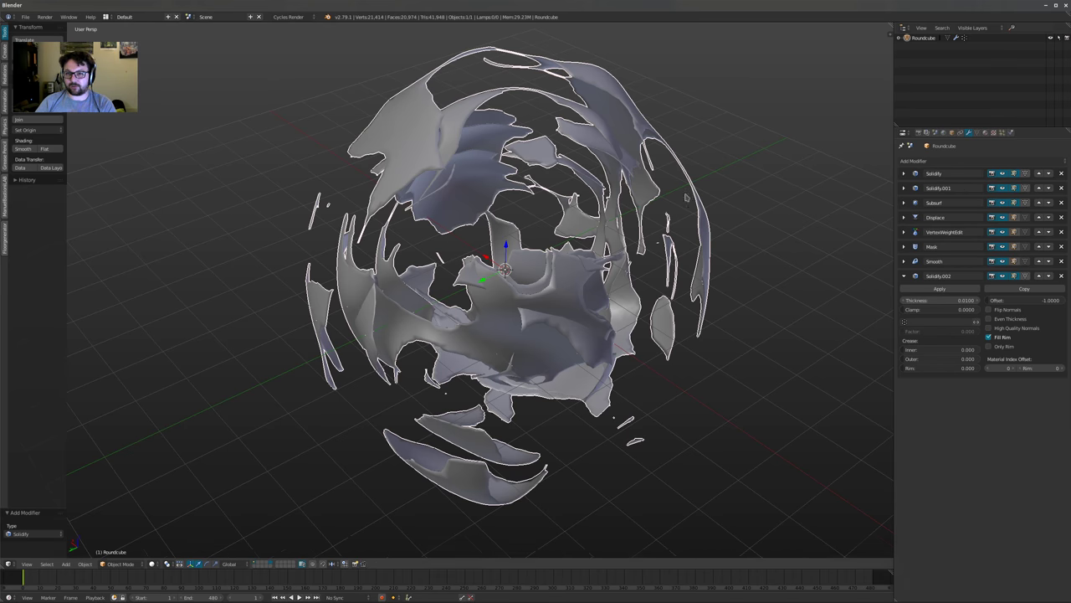
pyautogui.moveTo(552, 227); pyautogui.dragTo(536, 224, button='middle')
pyautogui.scroll(-1, 536, 224)
pyautogui.click(991, 133)
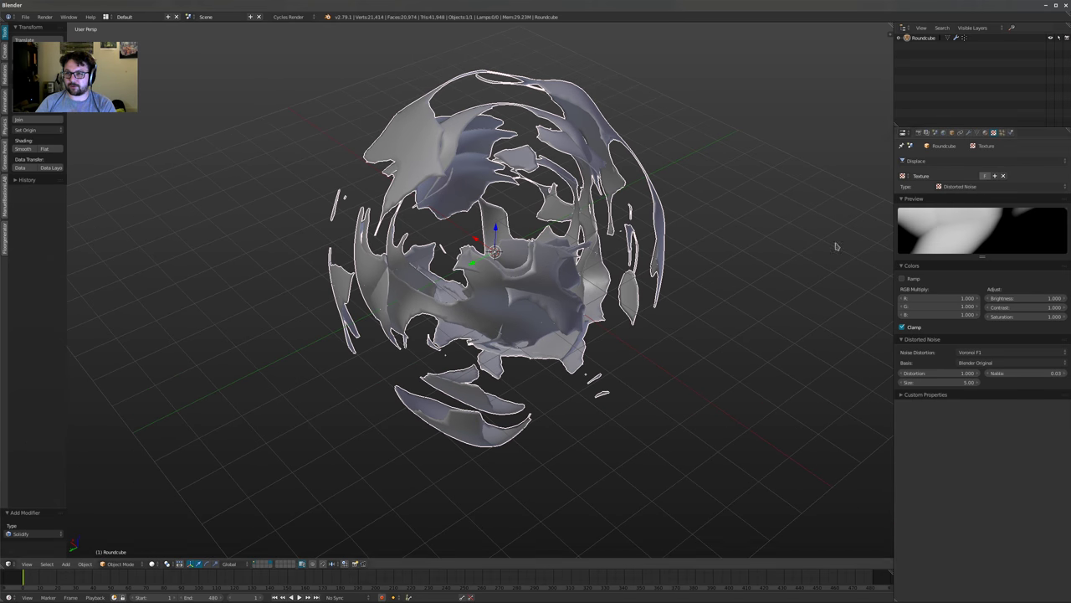
pyautogui.keyDown('ctrl'); pyautogui.scroll(-1, 978, 354); pyautogui.keyUp('ctrl')
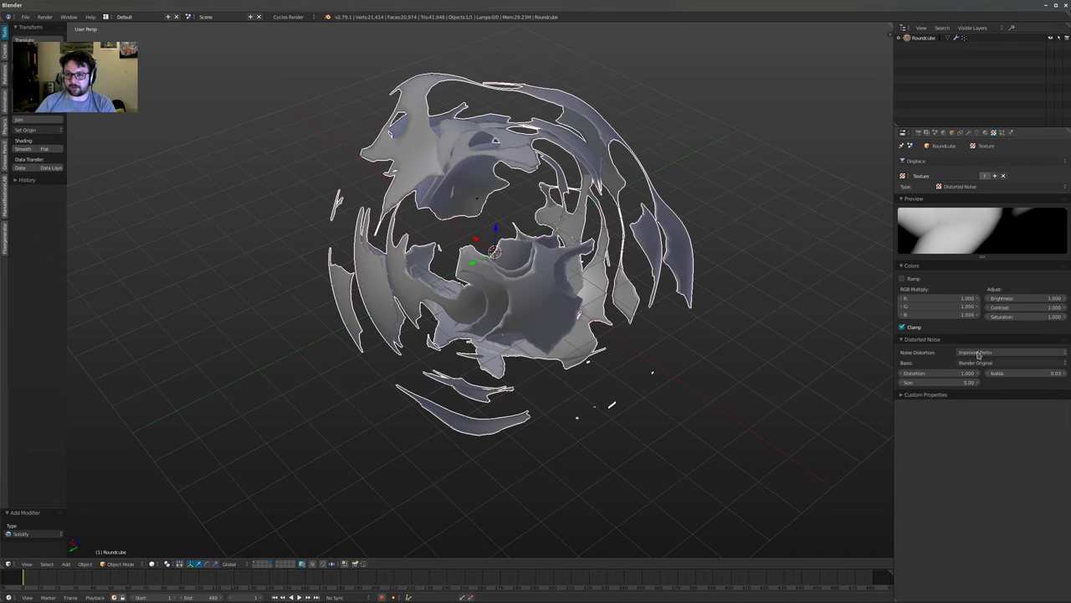
pyautogui.keyDown('ctrl'); pyautogui.scroll(-2, 978, 355); pyautogui.keyUp('ctrl')
pyautogui.keyDown('ctrl'); pyautogui.scroll(-1, 979, 355); pyautogui.keyUp('ctrl')
pyautogui.moveTo(706, 315); pyautogui.dragTo(725, 318, button='middle')
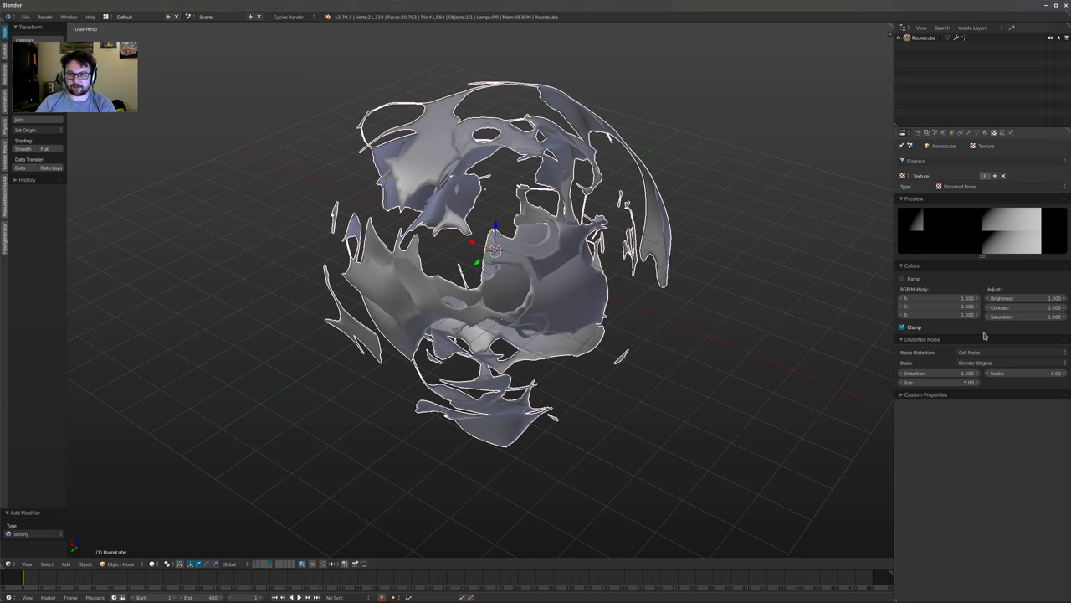
# Change the basis of the Displace texture to Voronoi Crackle and check the shape from another angle
pyautogui.keyDown('ctrl'); pyautogui.scroll(-1, 973, 365); pyautogui.keyUp('ctrl')
pyautogui.keyDown('ctrl'); pyautogui.scroll(-1, 972, 364); pyautogui.keyUp('ctrl')
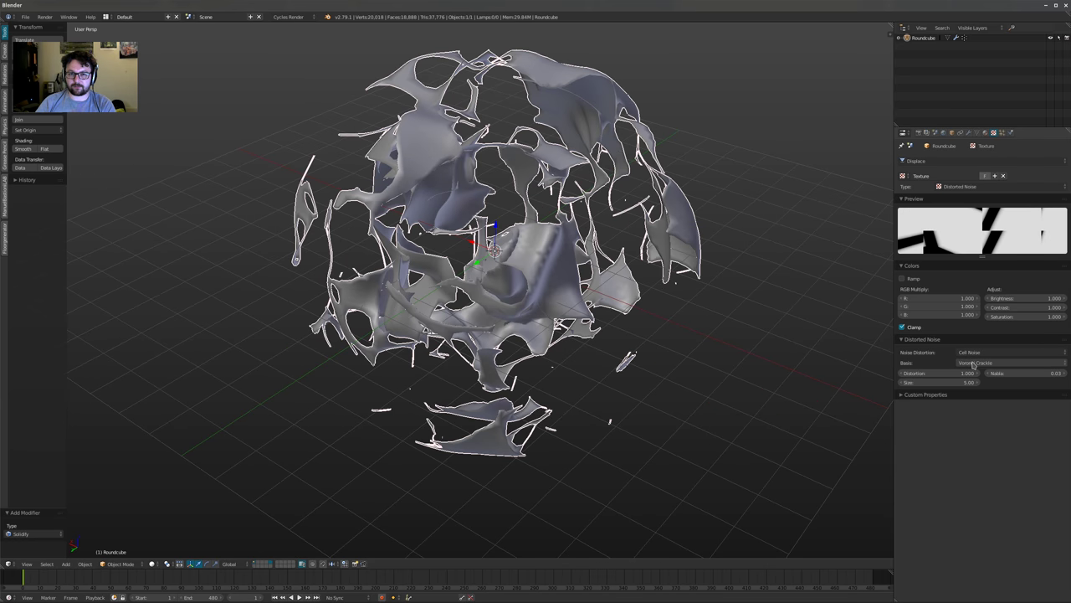
pyautogui.moveTo(676, 318); pyautogui.dragTo(694, 277, button='middle')
pyautogui.moveTo(536, 335); pyautogui.dragTo(452, 335, button='middle')
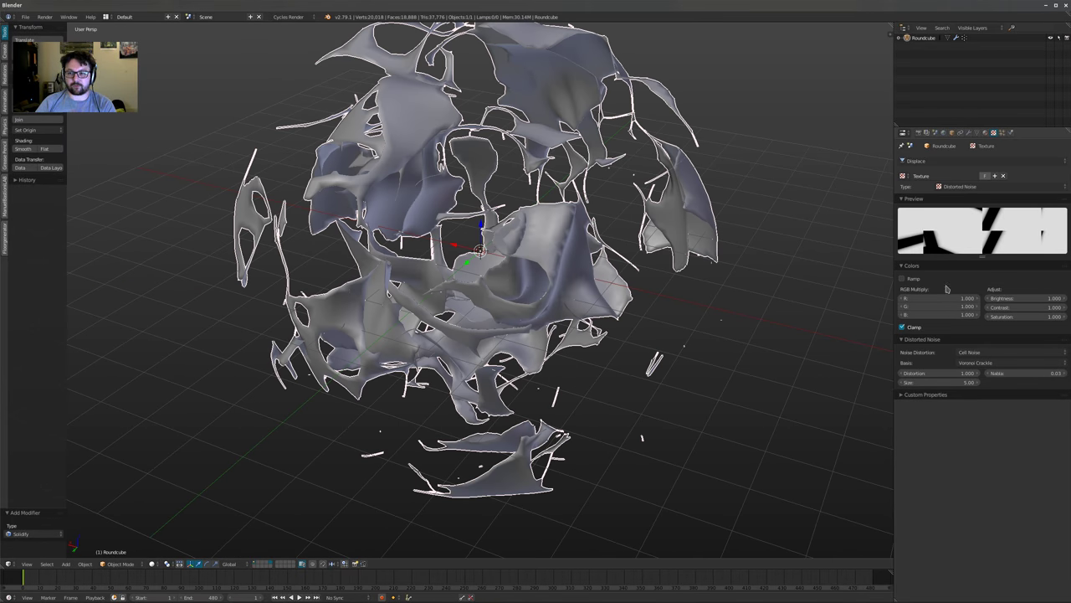
# Raise the Displace texture's distortion amount to 10 and look around the reshaped mesh
pyautogui.moveTo(935, 373); pyautogui.dragTo(1005, 373)
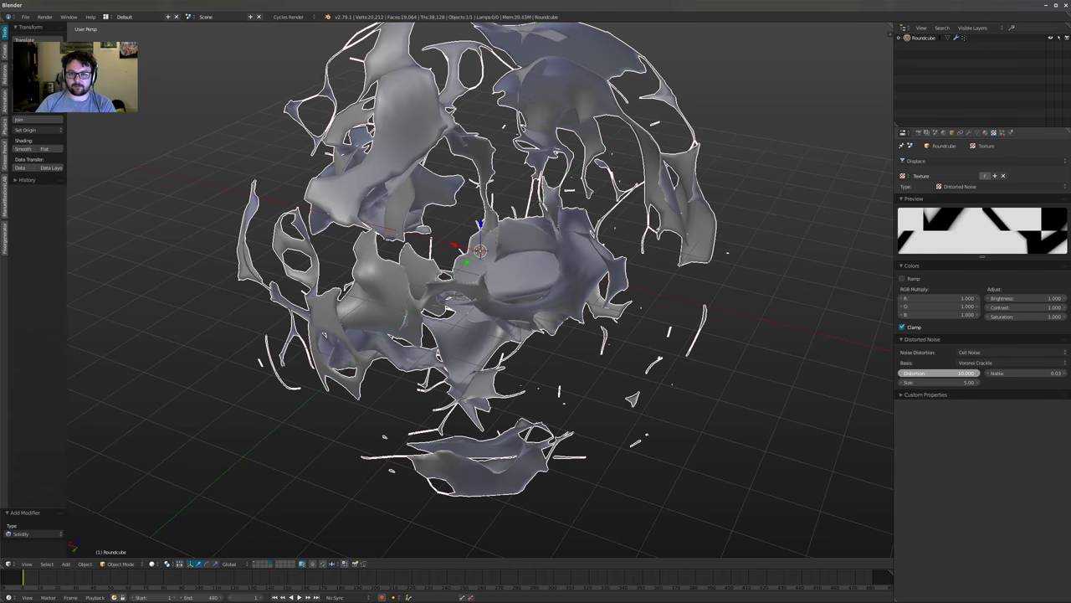
pyautogui.moveTo(652, 329); pyautogui.dragTo(572, 302, button='middle')
pyautogui.scroll(-1, 578, 291)
pyautogui.scroll(1, 572, 302)
pyautogui.moveTo(672, 284); pyautogui.dragTo(716, 284, button='middle')
# Add an Edge Split modifier to the Roundcube and move it above the last Solidify modifier
pyautogui.click(969, 132)
pyautogui.moveTo(591, 254); pyautogui.dragTo(604, 283, button='middle')
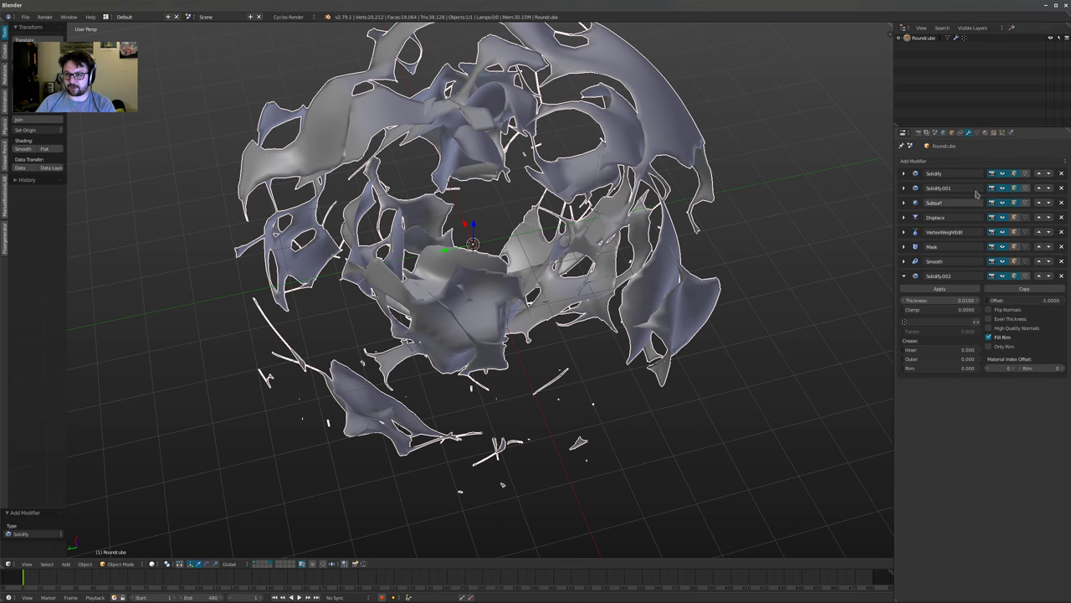
pyautogui.click(933, 162)
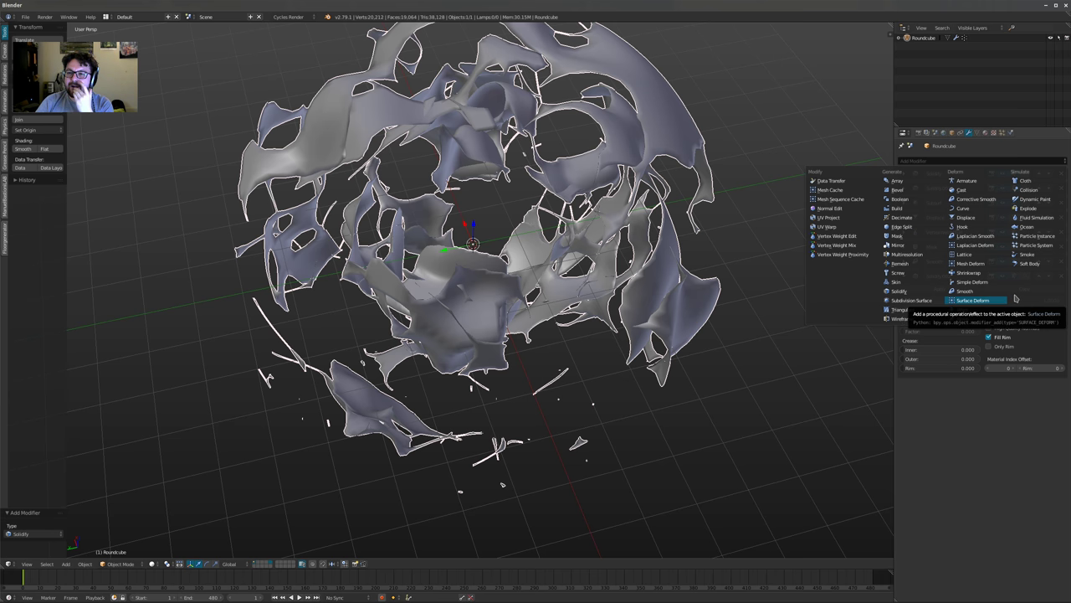
pyautogui.keyDown('shift'); pyautogui.moveTo(711, 276); pyautogui.dragTo(701, 293, button='middle'); pyautogui.keyUp('shift')
pyautogui.press('z')
pyautogui.press('z')
pyautogui.keyDown('shift'); pyautogui.moveTo(624, 236); pyautogui.dragTo(597, 251, button='middle'); pyautogui.keyUp('shift')
pyautogui.click(967, 163)
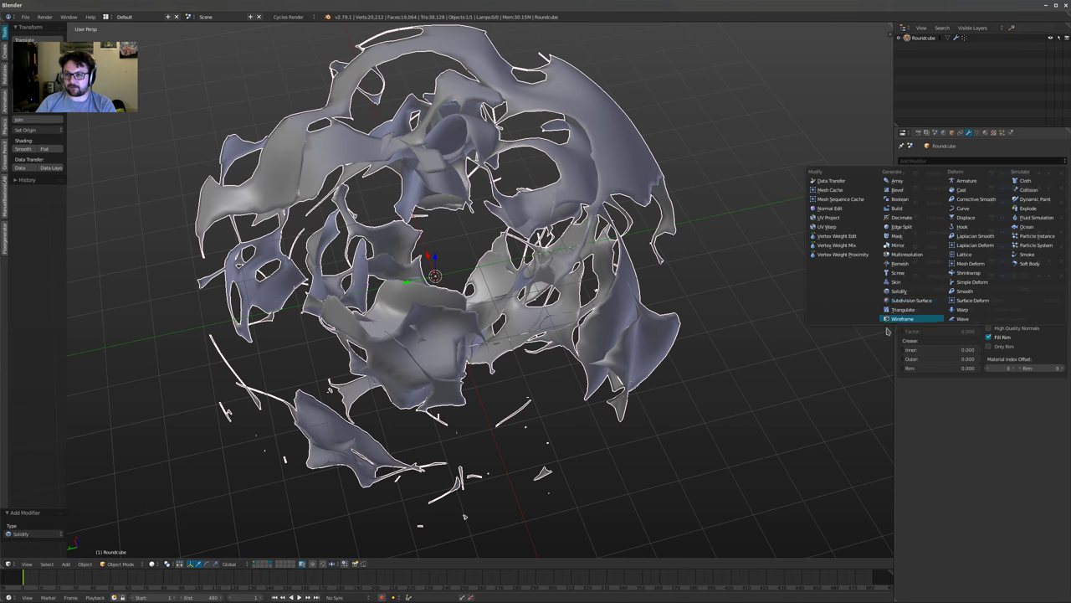
pyautogui.click(907, 226)
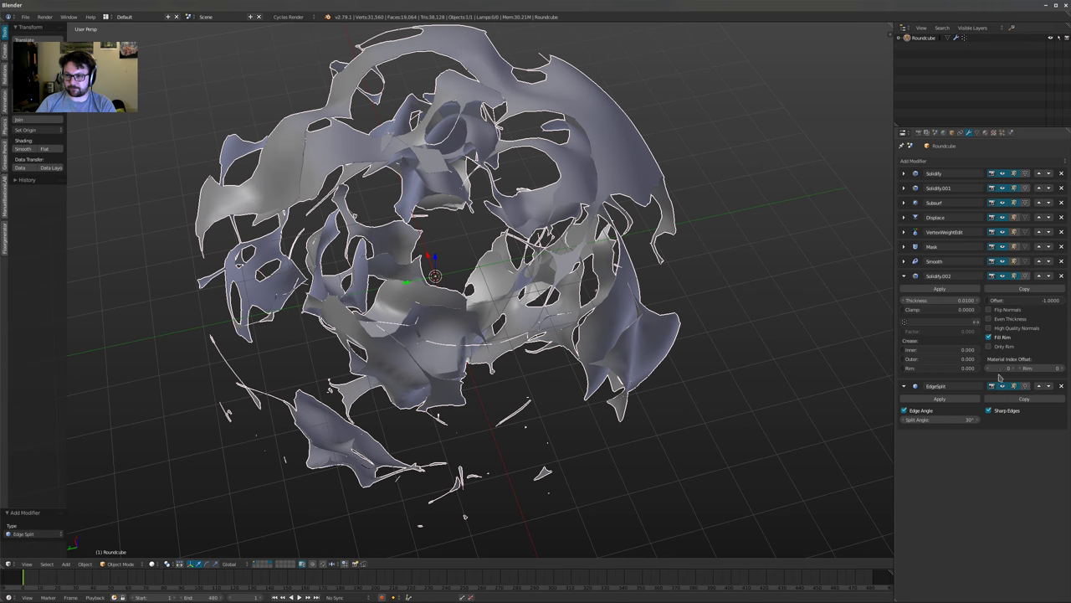
pyautogui.click(1038, 386)
# Try a 7.3° split angle, move Edge Split above the Smooth modifier, and set its split angle to 78°
pyautogui.moveTo(941, 310); pyautogui.dragTo(896, 310)
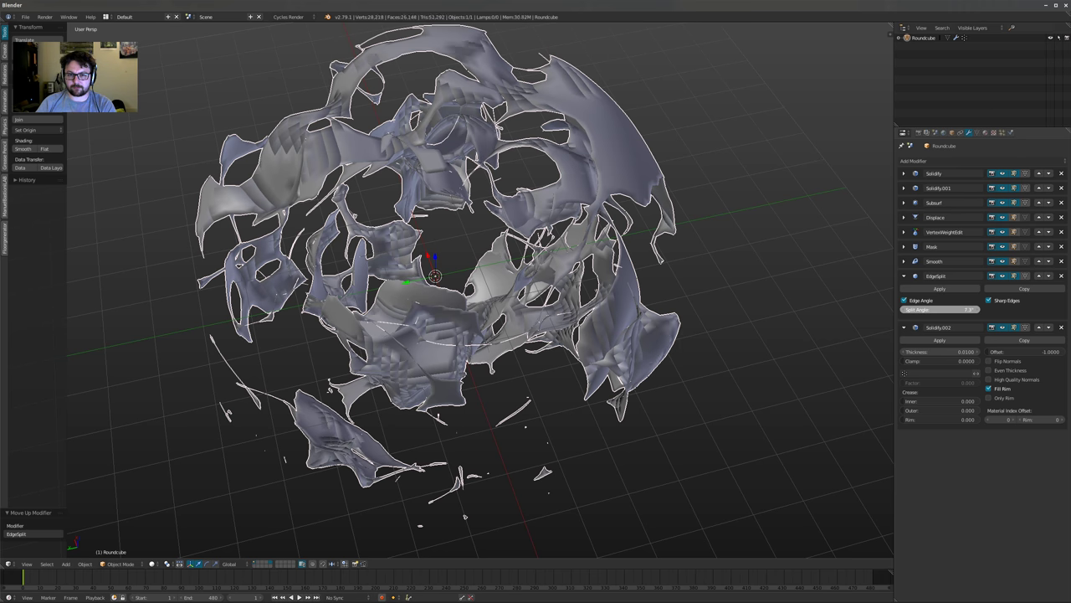
pyautogui.moveTo(479, 308); pyautogui.dragTo(594, 255, button='middle')
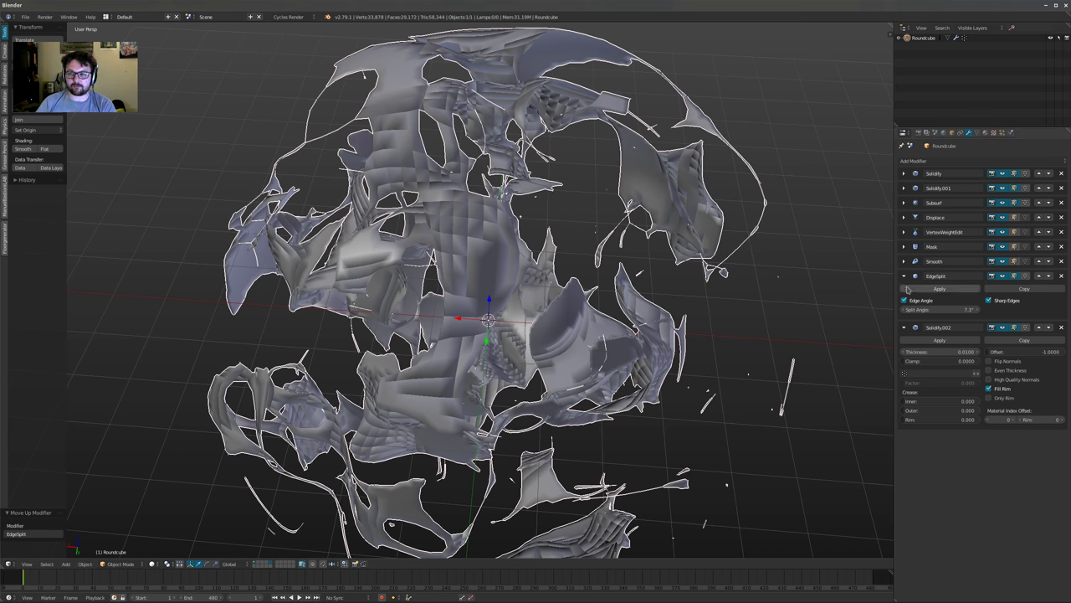
pyautogui.click(1038, 275)
pyautogui.moveTo(935, 298)
pyautogui.mouseDown()
pyautogui.moveTo(913, 298)
pyautogui.moveTo(944, 298)
pyautogui.mouseUp()
# Change the Displace texture's noise distortion to Voronoi F2-F1 and inspect the finer fragments
pyautogui.click(1001, 133)
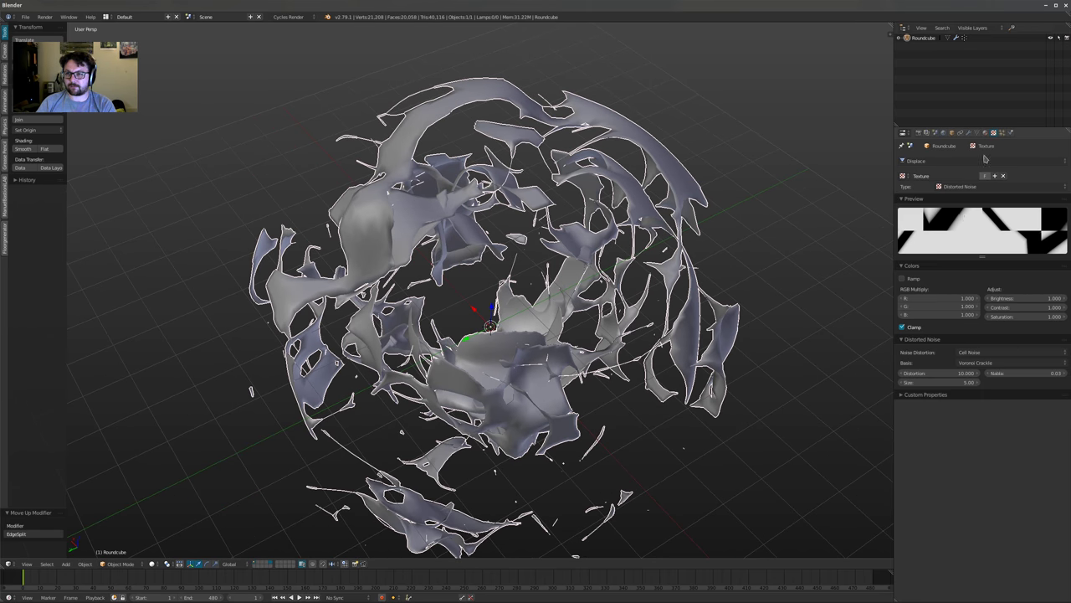
pyautogui.keyDown('ctrl'); pyautogui.scroll(2, 998, 355); pyautogui.keyUp('ctrl')
pyautogui.keyDown('ctrl'); pyautogui.scroll(1, 999, 358); pyautogui.keyUp('ctrl')
pyautogui.keyDown('ctrl'); pyautogui.scroll(-1, 998, 359); pyautogui.keyUp('ctrl')
pyautogui.moveTo(602, 359)
pyautogui.mouseDown(button='middle')
pyautogui.moveTo(623, 313)
pyautogui.moveTo(711, 301)
pyautogui.moveTo(669, 310)
pyautogui.moveTo(641, 364)
pyautogui.moveTo(615, 372)
pyautogui.mouseUp(button='middle')
pyautogui.scroll(2, 624, 314)
pyautogui.scroll(-2, 711, 301)
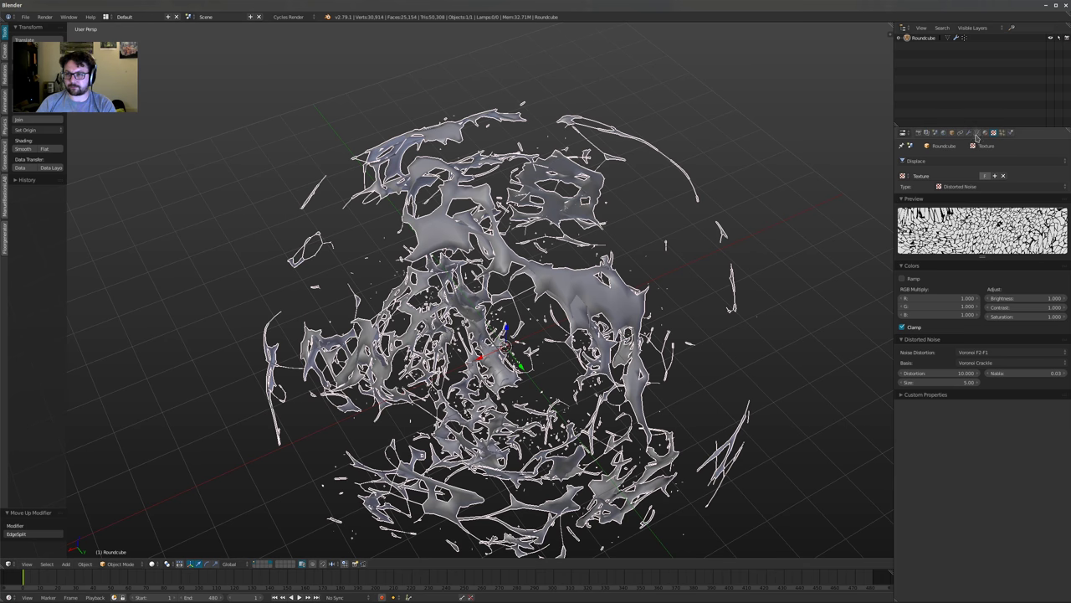
# Set the size of the Displace modifier's Distorted Noise texture to 10
pyautogui.click(951, 383)
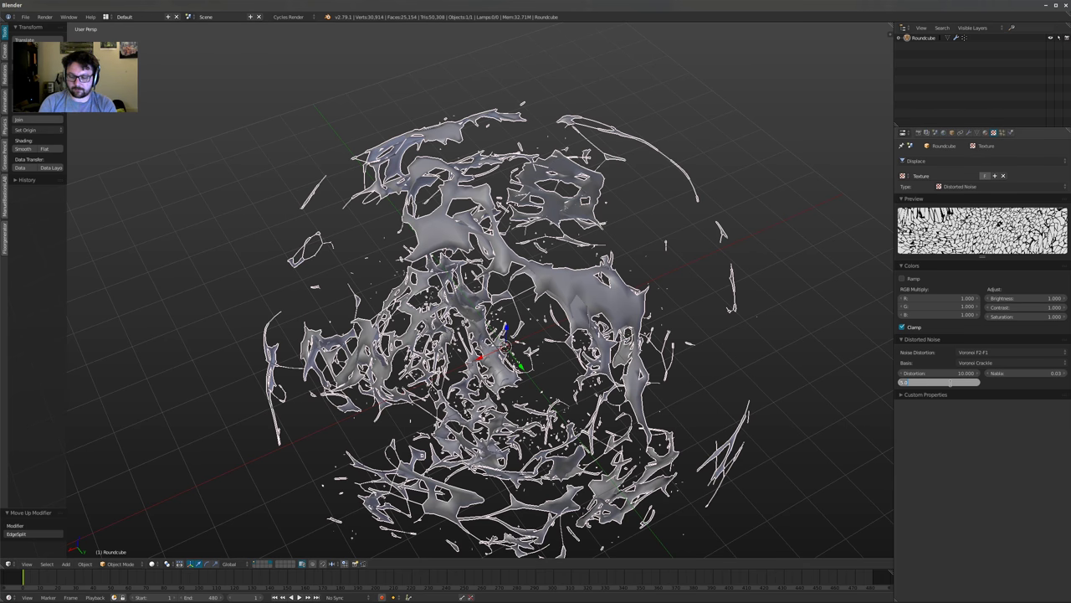
pyautogui.write('10')
pyautogui.press('Return')
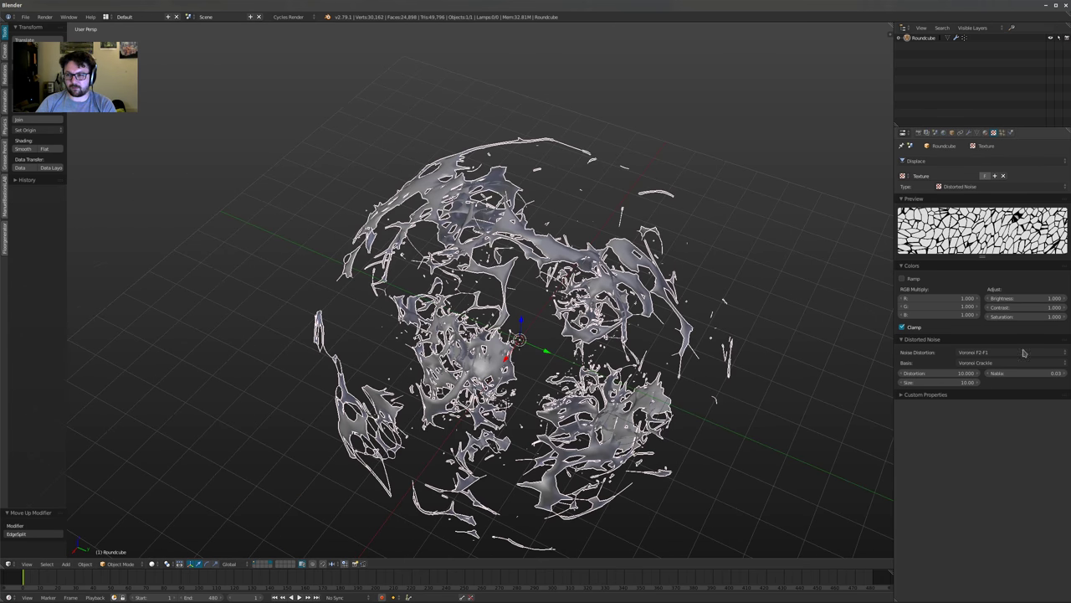
# Change the Displace texture's noise distortion to Voronoi F1 and view the mesh from several sides
pyautogui.keyDown('ctrl'); pyautogui.scroll(3, 995, 360); pyautogui.keyUp('ctrl')
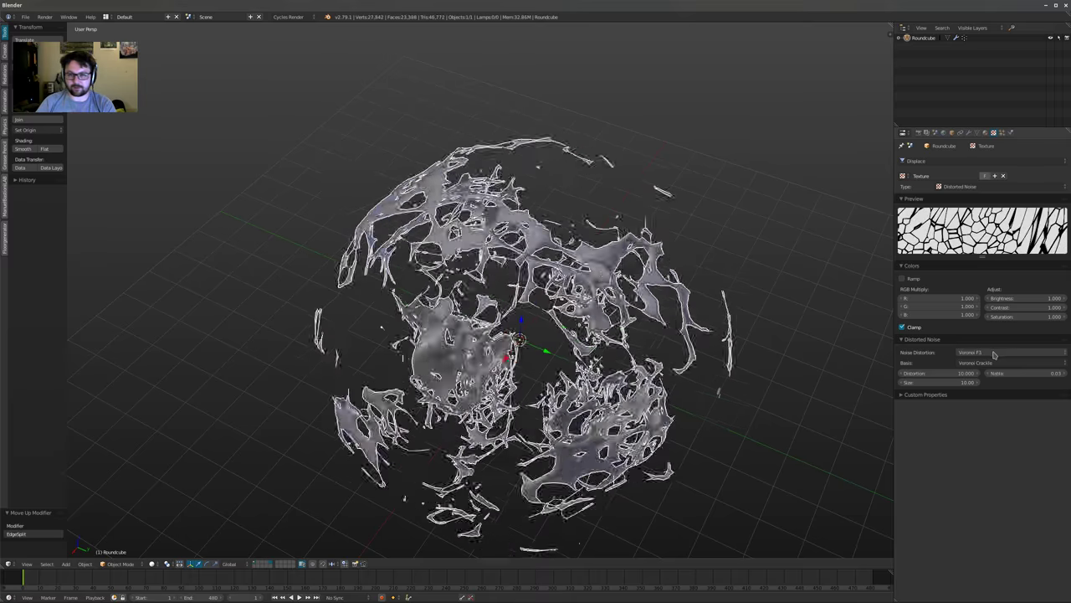
pyautogui.moveTo(548, 201); pyautogui.dragTo(620, 238, button='middle')
pyautogui.moveTo(518, 256); pyautogui.dragTo(640, 197, button='middle')
pyautogui.moveTo(586, 251); pyautogui.dragTo(664, 230, button='middle')
# Deselect the object and add a Decimate modifier at the end of its modifier stack
pyautogui.press('a')
pyautogui.click(968, 132)
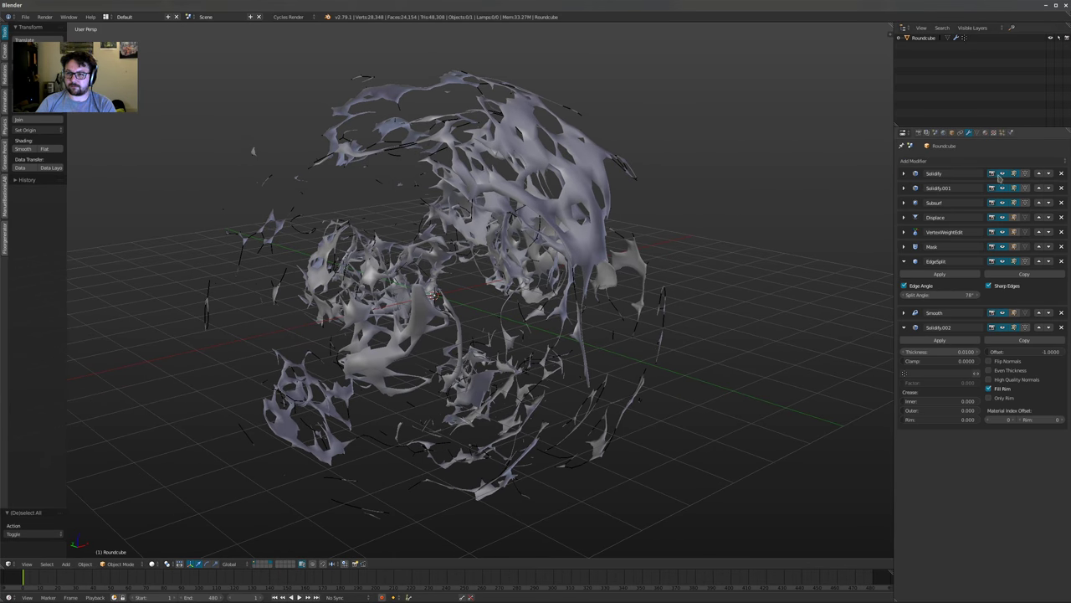
pyautogui.click(970, 161)
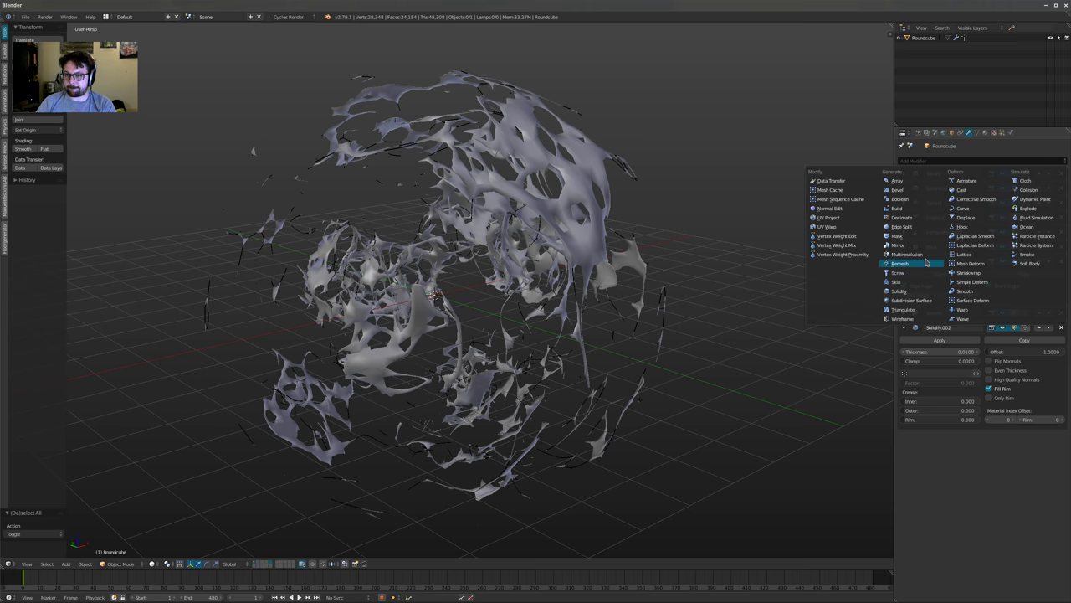
pyautogui.click(903, 217)
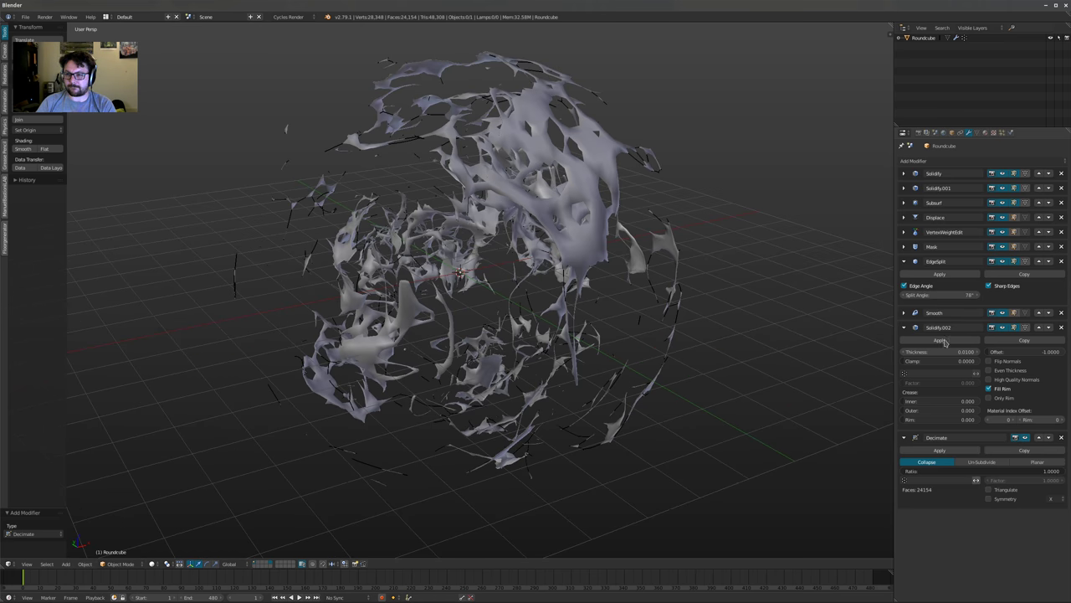
# Remove the Solidify.002, Smooth and EdgeSplit modifiers from the Roundcube's modifier stack
pyautogui.keyDown('shift'); pyautogui.moveTo(634, 315); pyautogui.dragTo(611, 336, button='middle'); pyautogui.keyUp('shift')
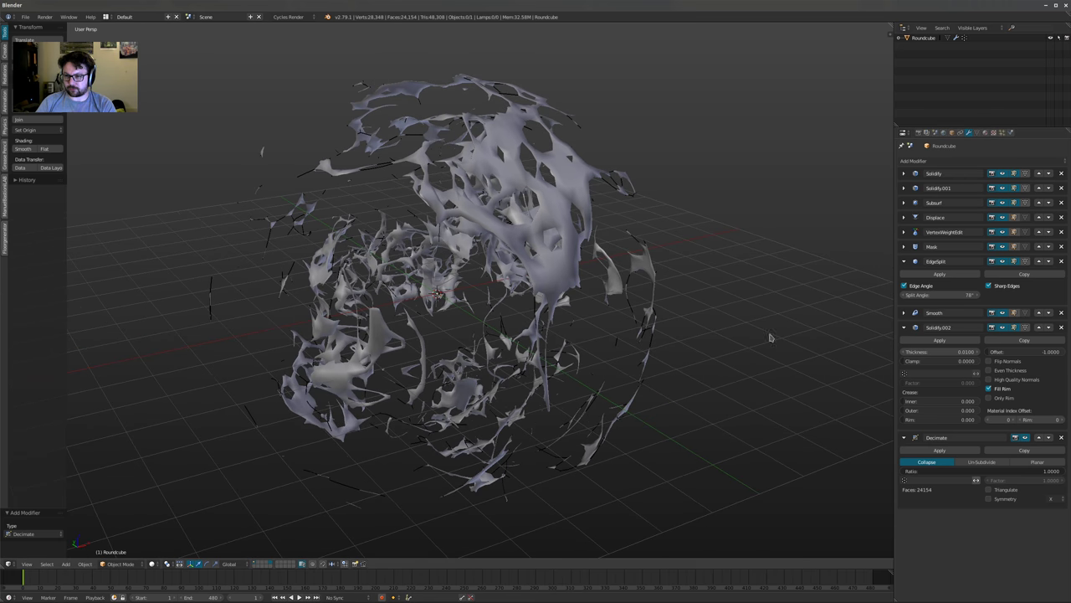
pyautogui.click(1061, 328)
pyautogui.click(1062, 312)
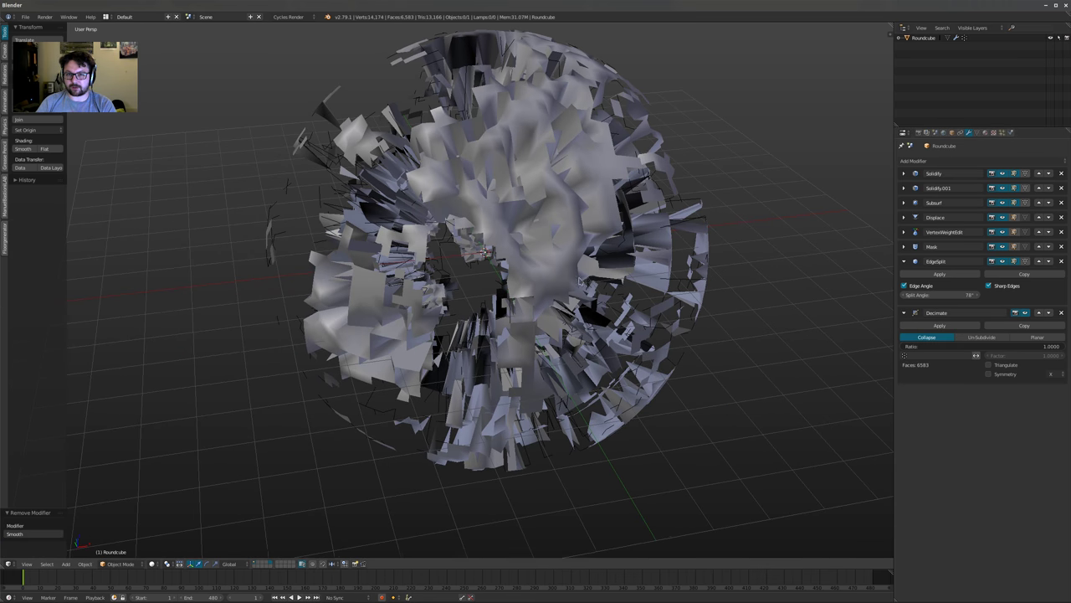
pyautogui.click(1062, 261)
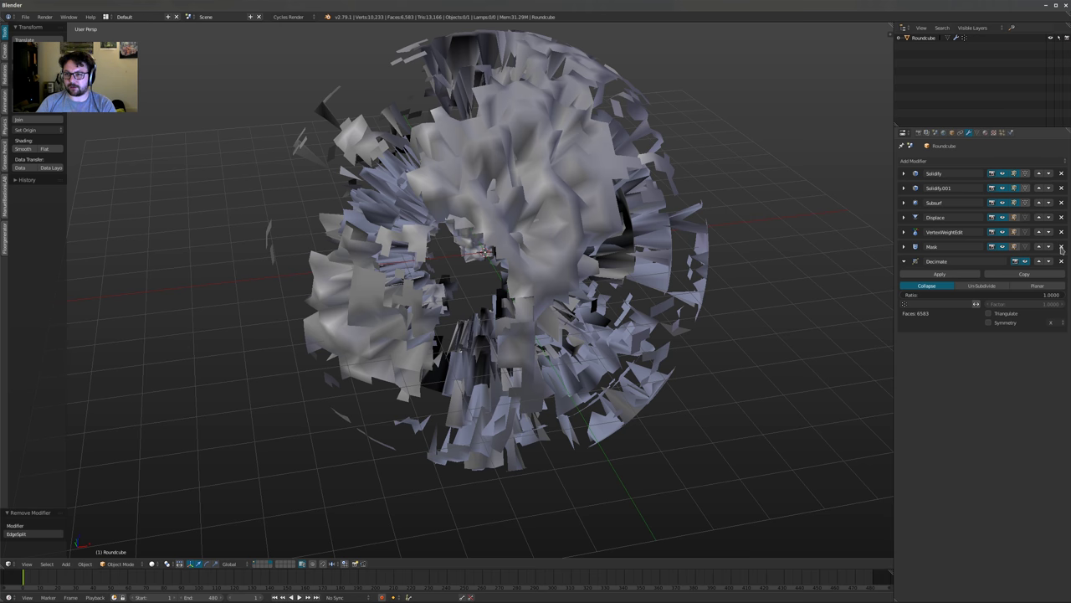
# Disable the Mask and VertexWeightEdit modifiers in the viewport and move Decimate up directly below Displace
pyautogui.moveTo(586, 293); pyautogui.dragTo(526, 296, button='middle')
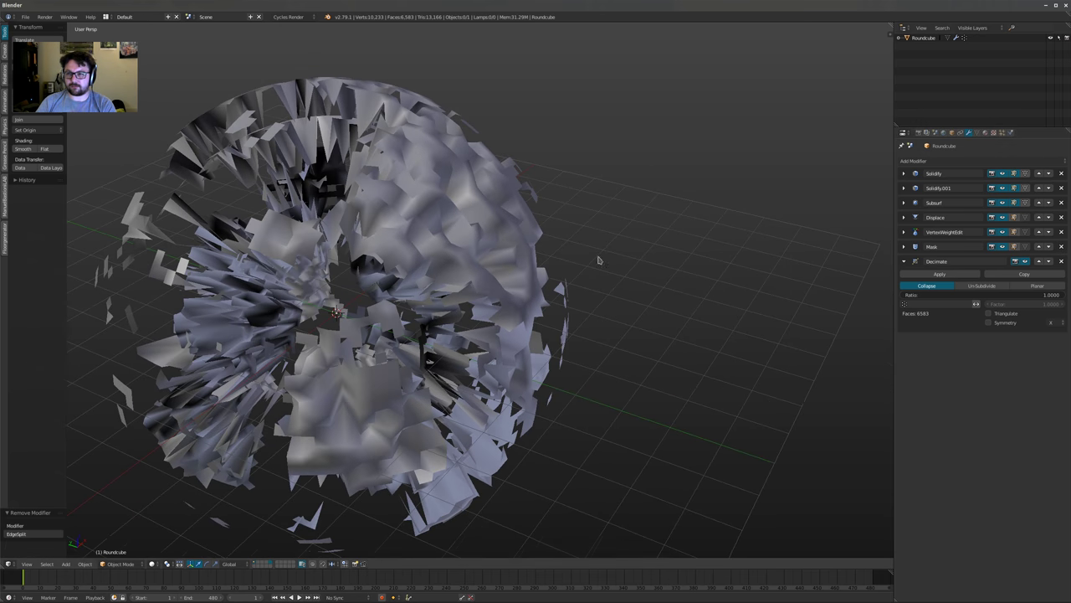
pyautogui.click(1003, 246)
pyautogui.click(1002, 231)
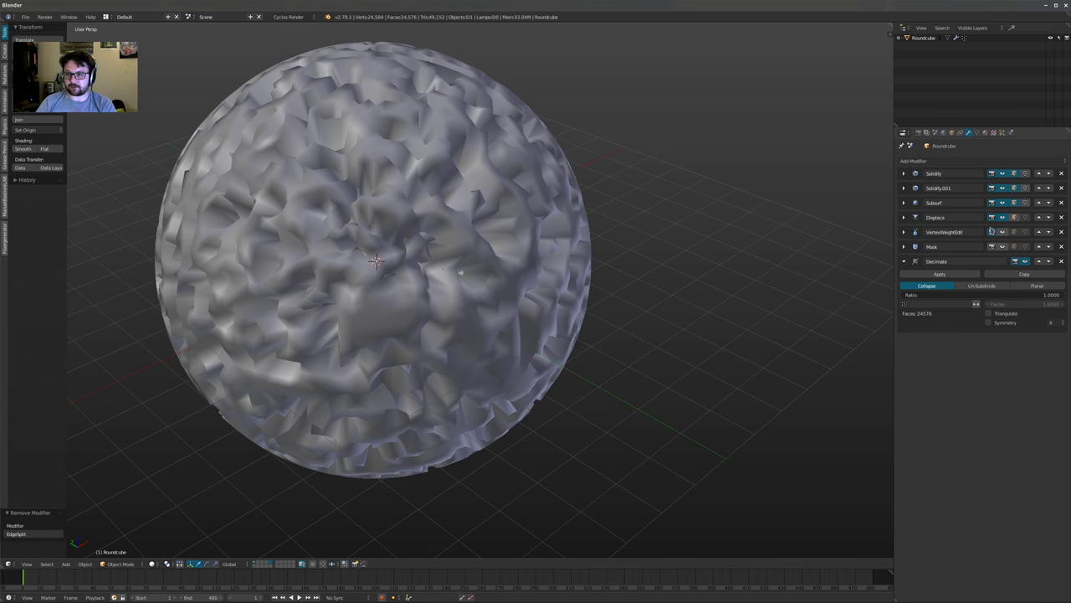
pyautogui.click(1039, 261)
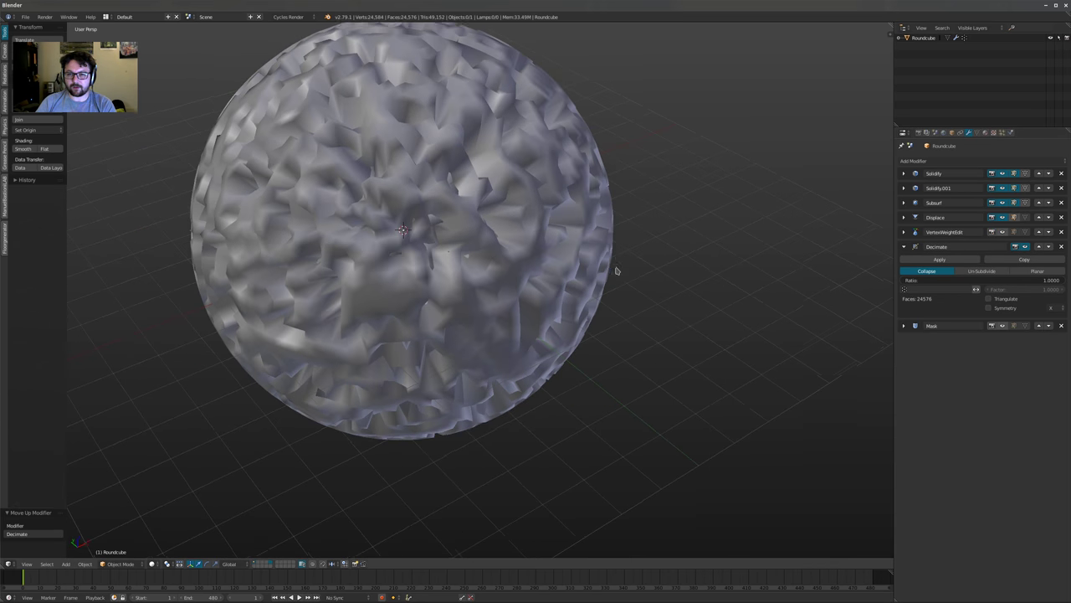
pyautogui.keyDown('shift'); pyautogui.moveTo(617, 270); pyautogui.dragTo(619, 290, button='middle'); pyautogui.keyUp('shift')
pyautogui.click(1039, 247)
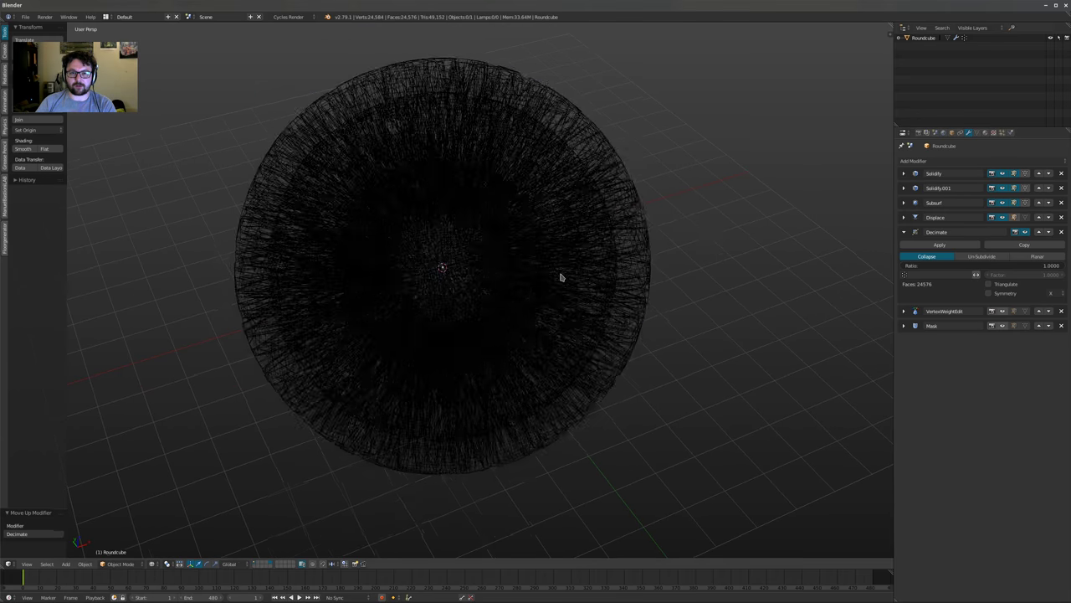
# Try Original Perlin noise distortion with a Voronoi F1 basis on the Displace modifier's texture
pyautogui.click(993, 133)
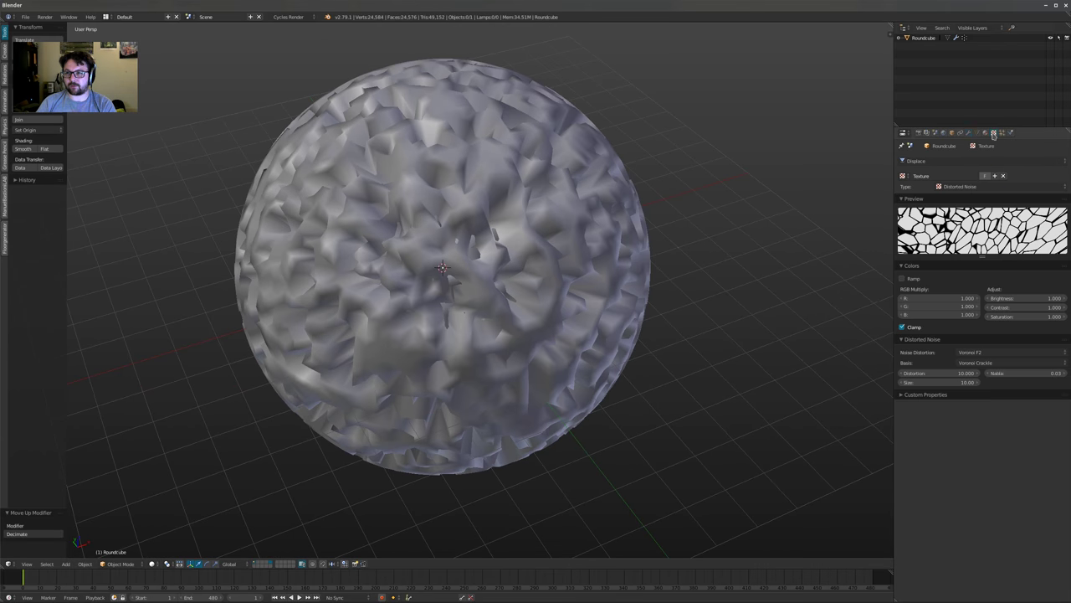
pyautogui.click(971, 133)
pyautogui.click(994, 132)
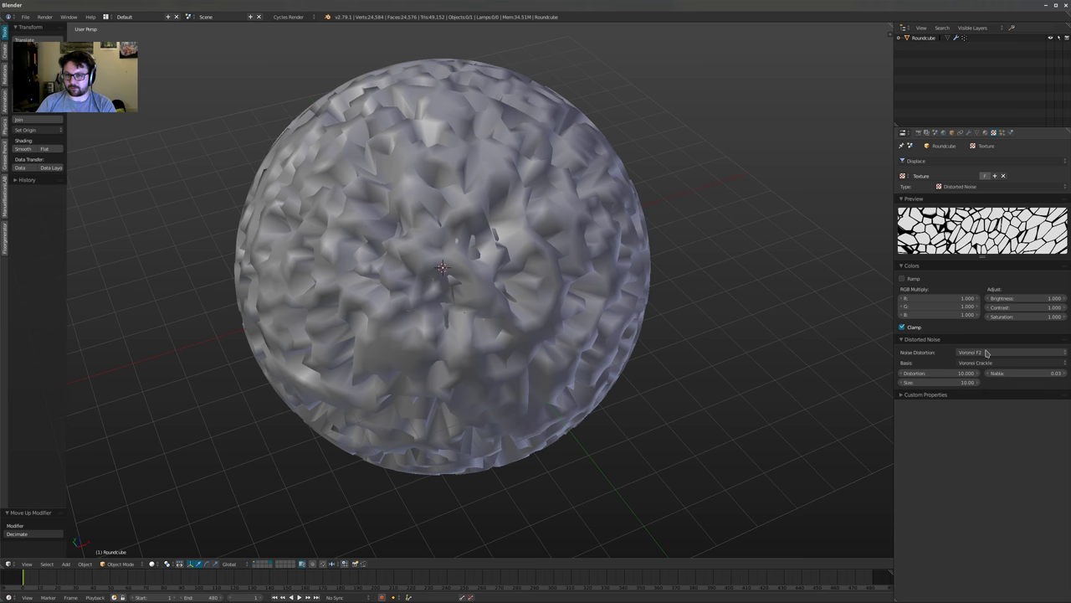
pyautogui.keyDown('ctrl'); pyautogui.scroll(-3, 986, 353); pyautogui.keyUp('ctrl')
pyautogui.keyDown('ctrl'); pyautogui.scroll(4, 981, 362); pyautogui.keyUp('ctrl')
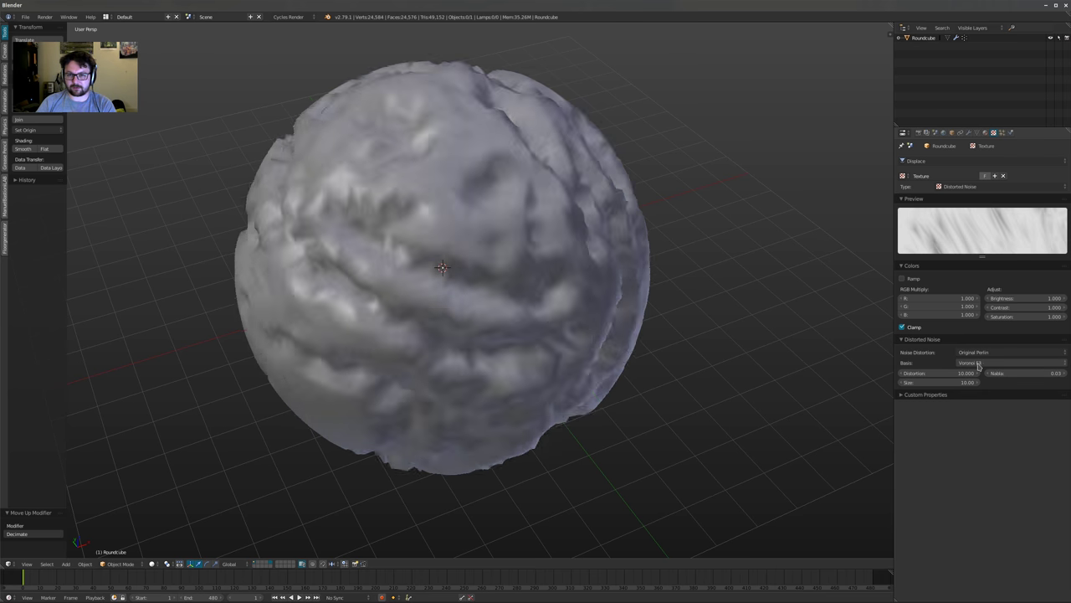
pyautogui.click(937, 382)
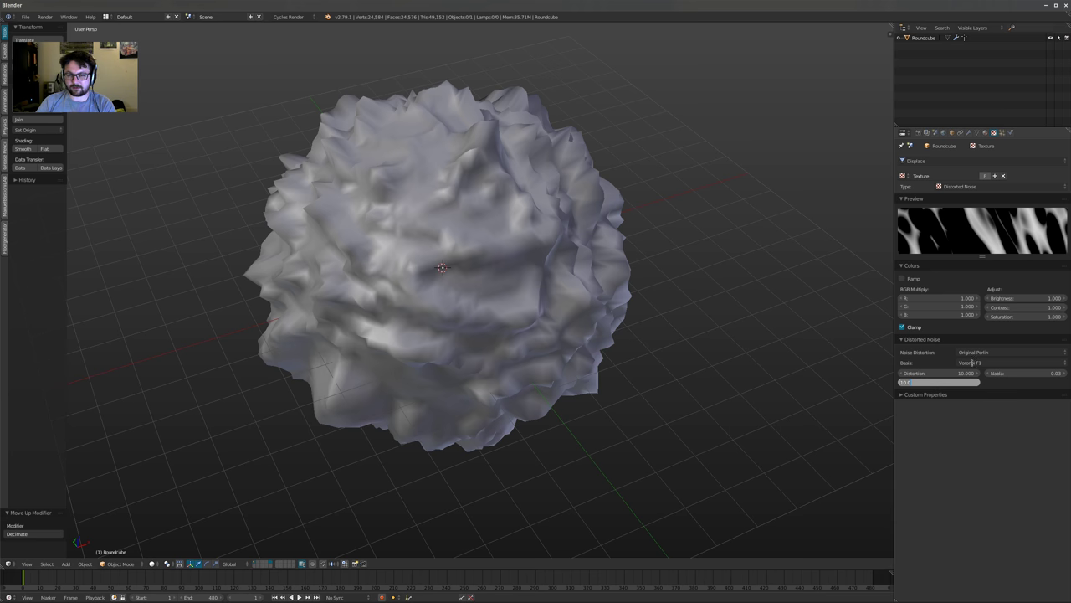
pyautogui.press('Return')
# Set the Displace texture's noise distortion to Improved Perlin, its basis to Original Perlin and its size to 15
pyautogui.keyDown('ctrl'); pyautogui.scroll(2, 984, 353); pyautogui.keyUp('ctrl')
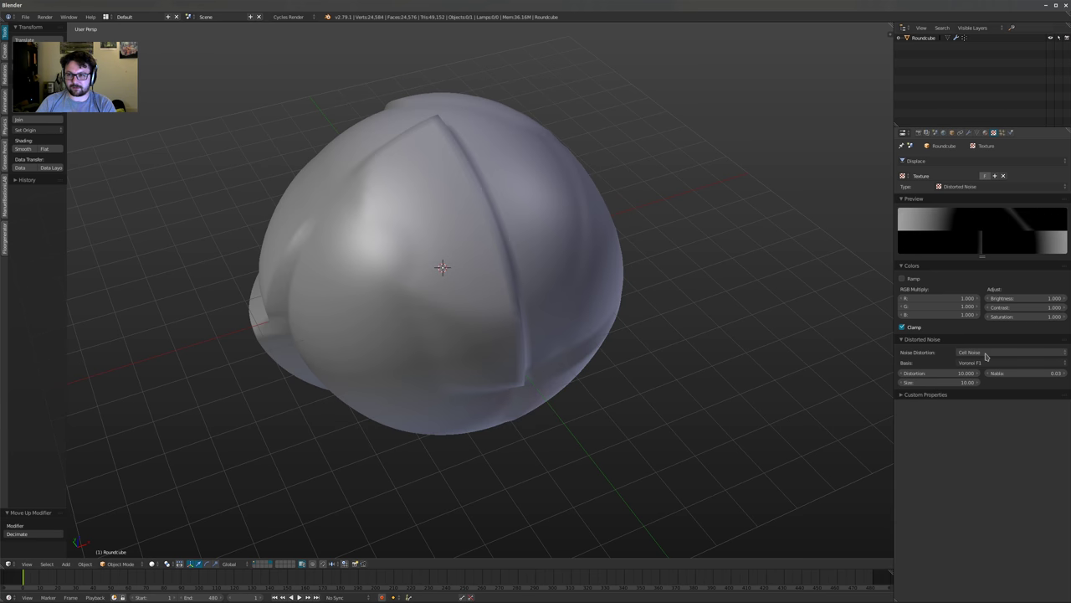
pyautogui.keyDown('ctrl'); pyautogui.scroll(1, 985, 353); pyautogui.keyUp('ctrl')
pyautogui.keyDown('ctrl'); pyautogui.scroll(2, 994, 363); pyautogui.keyUp('ctrl')
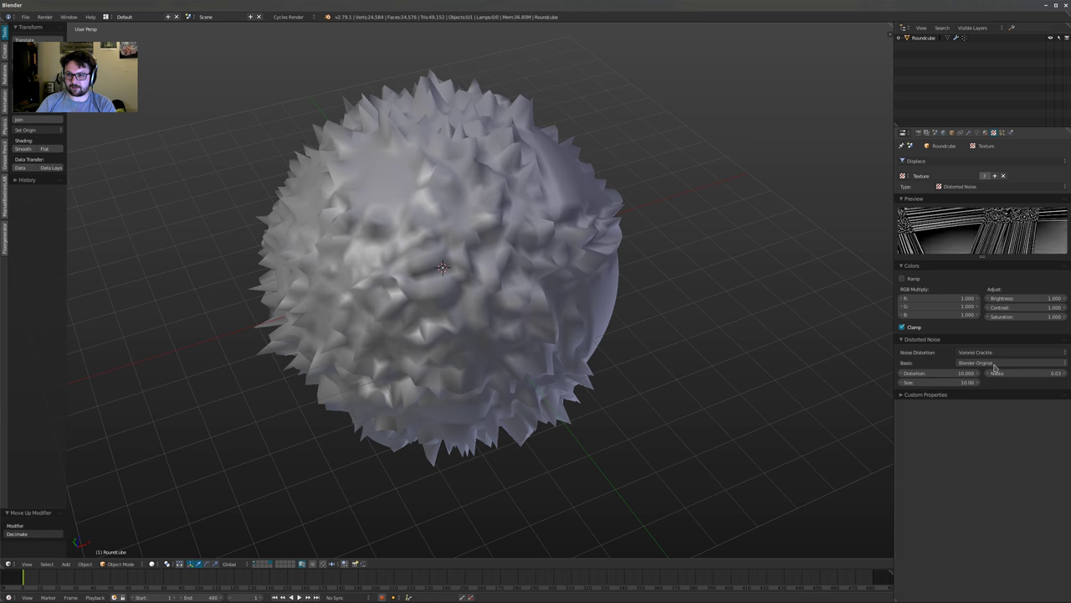
pyautogui.keyDown('ctrl'); pyautogui.scroll(4, 991, 355); pyautogui.keyUp('ctrl')
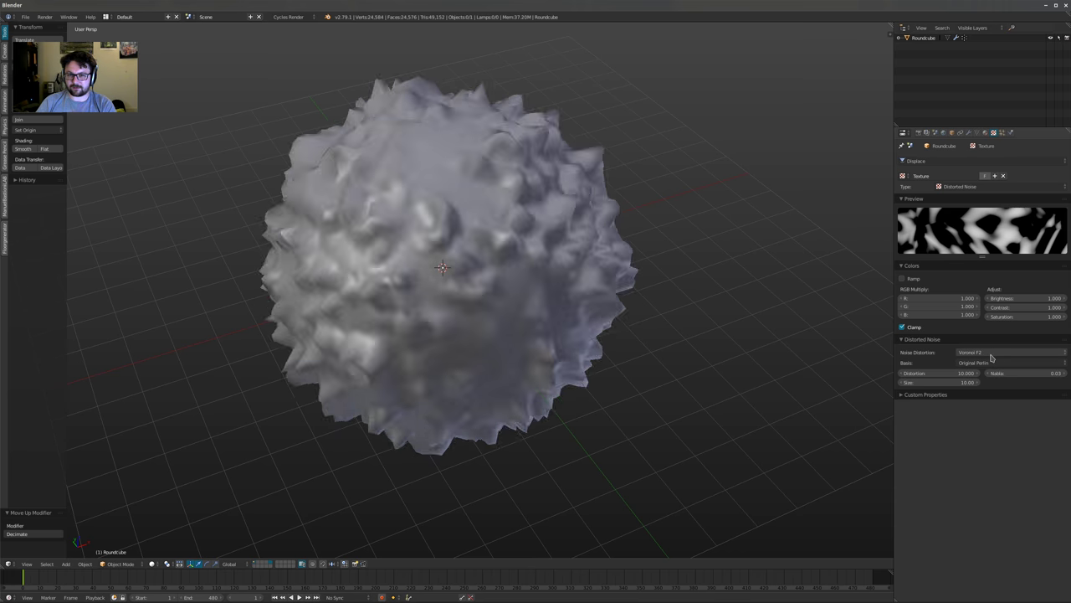
pyautogui.keyDown('ctrl'); pyautogui.scroll(2, 993, 357); pyautogui.keyUp('ctrl')
pyautogui.moveTo(520, 307); pyautogui.dragTo(669, 328, button='middle')
pyautogui.click(945, 383)
pyautogui.write('15')
pyautogui.press('Return')
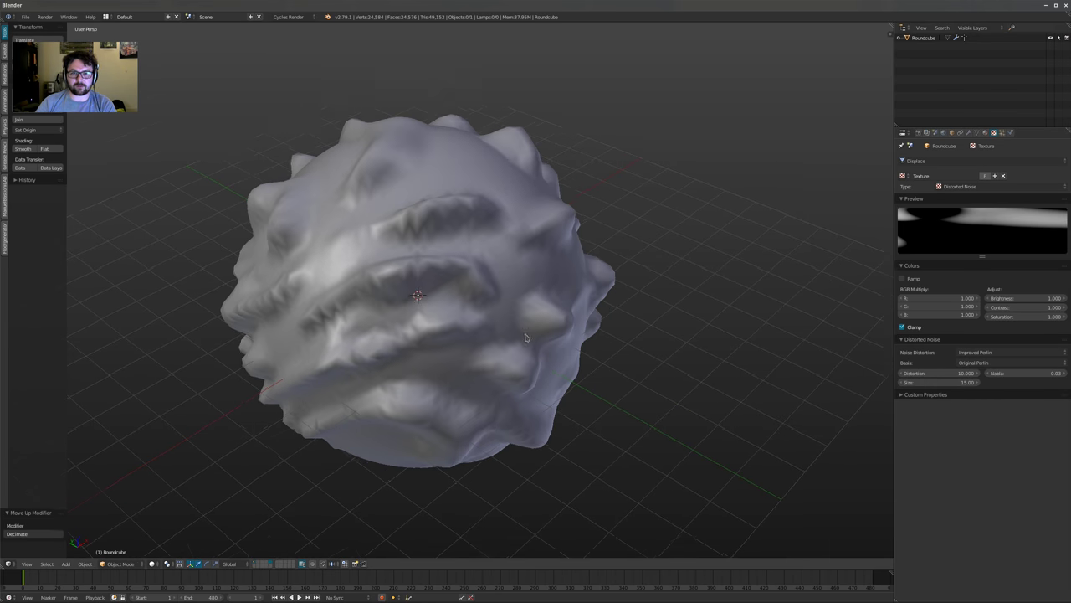
# Set the Displace modifier's midlevel to 0.424 and strength to 4.7, and check the mesh in wireframe
pyautogui.click(971, 132)
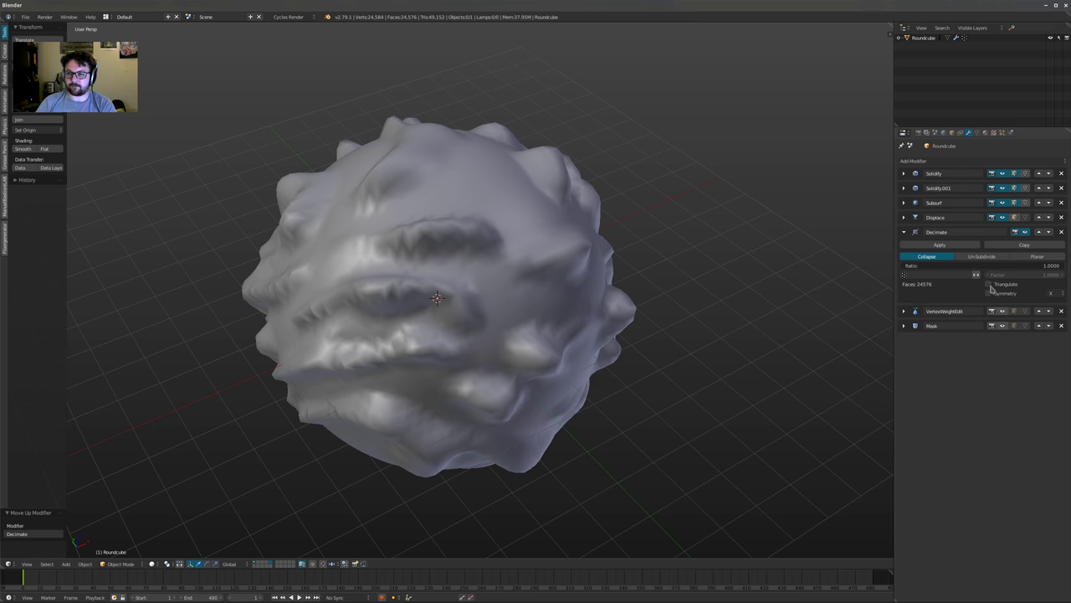
pyautogui.click(914, 217)
pyautogui.moveTo(941, 297); pyautogui.dragTo(938, 298)
pyautogui.moveTo(1023, 297); pyautogui.dragTo(1048, 297)
pyautogui.moveTo(651, 275); pyautogui.dragTo(657, 268, button='middle')
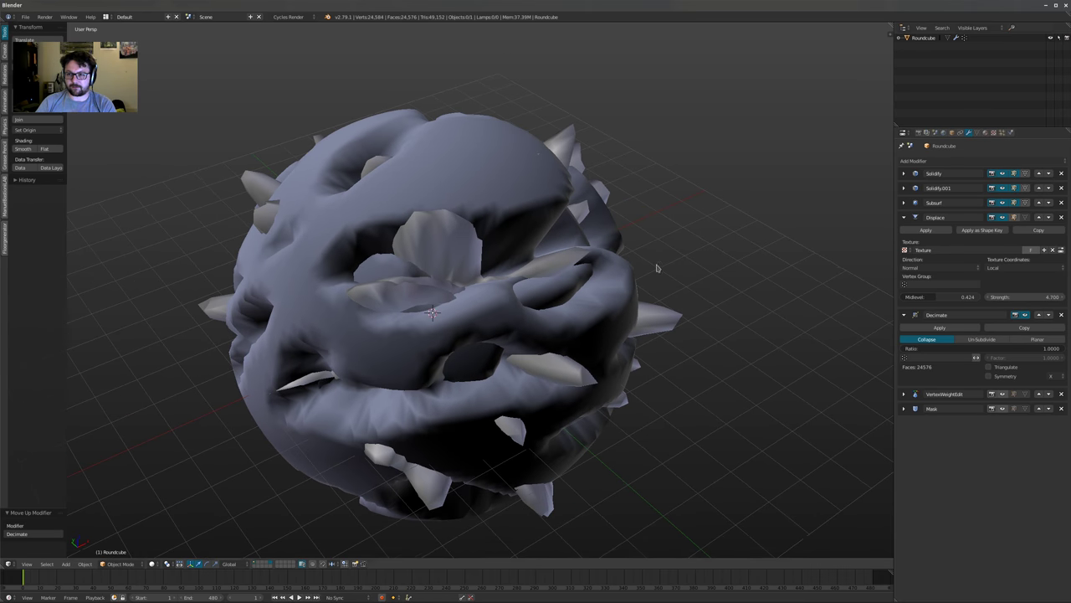
pyautogui.press('z')
pyautogui.press('z')
# Re-enable the VertexWeightEdit and Mask modifiers in the viewport and view the displaced sphere's fragments
pyautogui.moveTo(565, 313); pyautogui.dragTo(613, 295, button='middle')
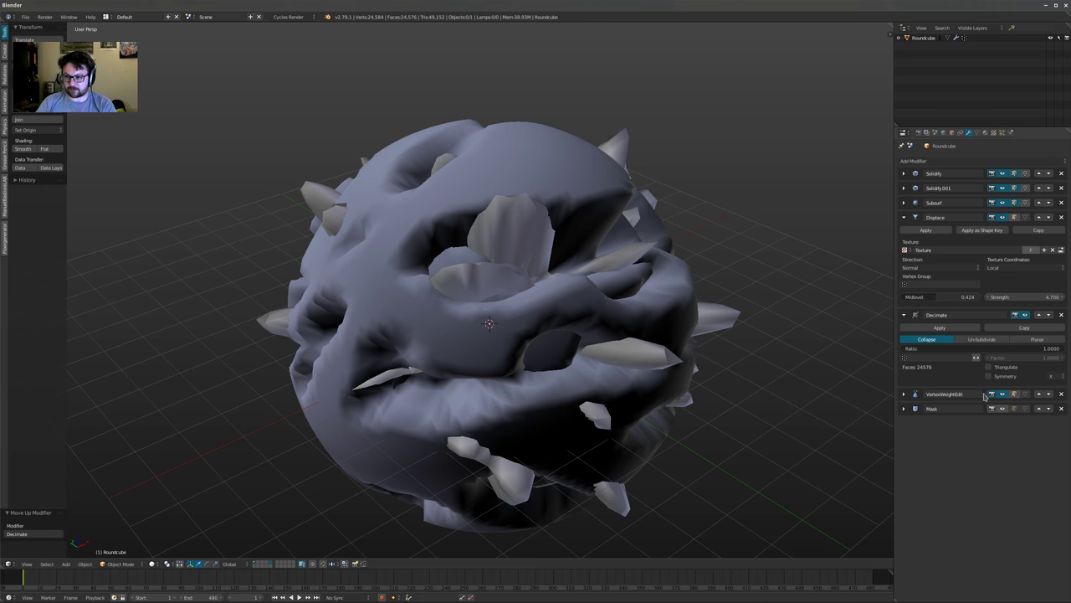
pyautogui.click(1004, 409)
pyautogui.moveTo(581, 272); pyautogui.dragTo(622, 261, button='middle')
pyautogui.moveTo(638, 213); pyautogui.dragTo(622, 143, button='middle')
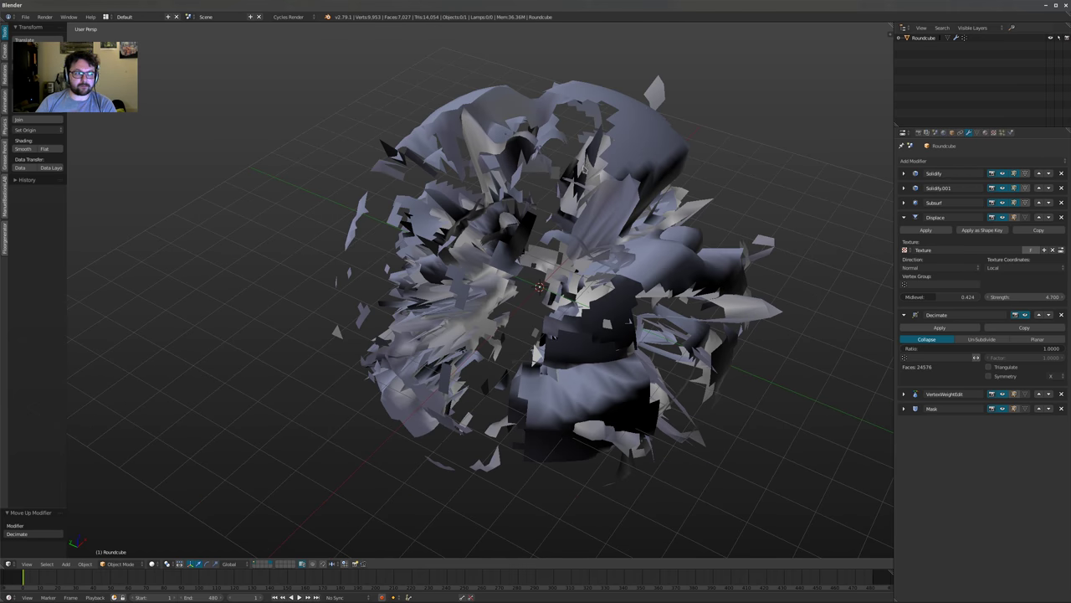
# Add a Normal Edit modifier and move it up the stack to directly above Subsurf
pyautogui.click(936, 161)
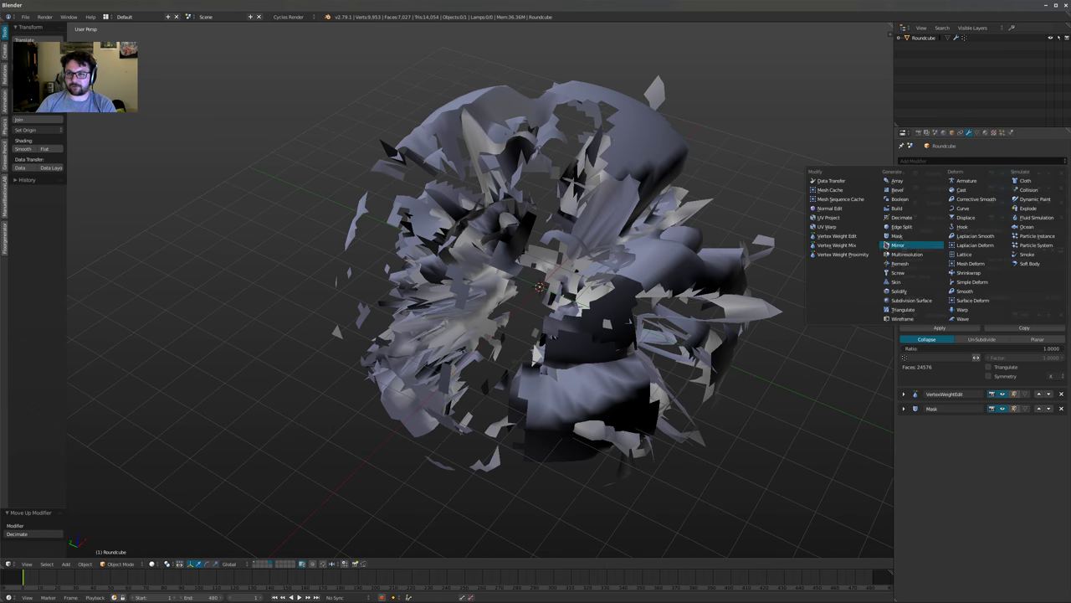
pyautogui.click(841, 211)
pyautogui.click(1039, 423)
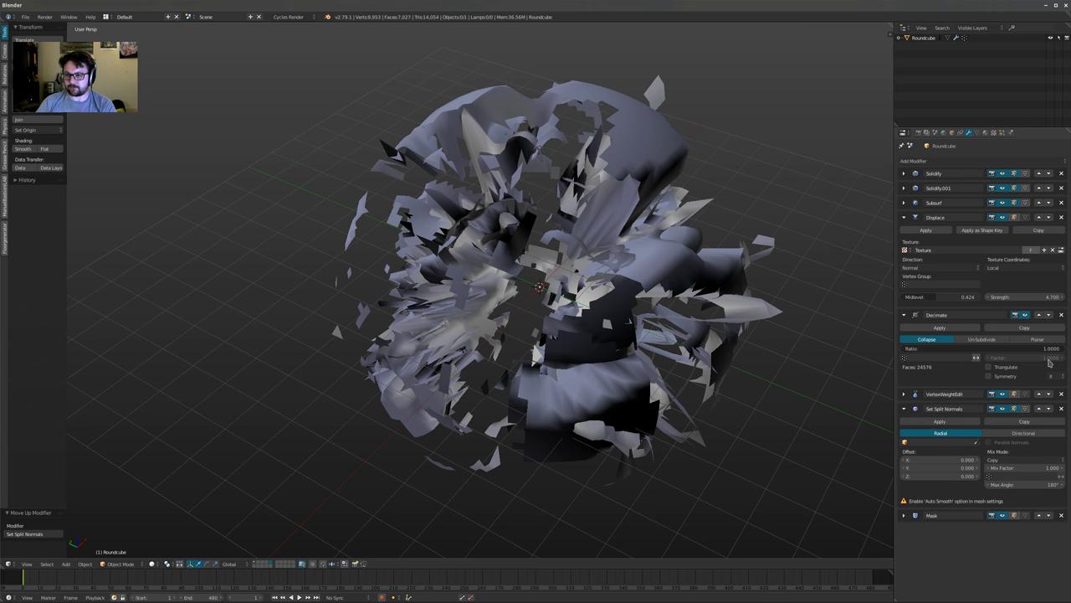
pyautogui.click(1039, 408)
pyautogui.click(1039, 393)
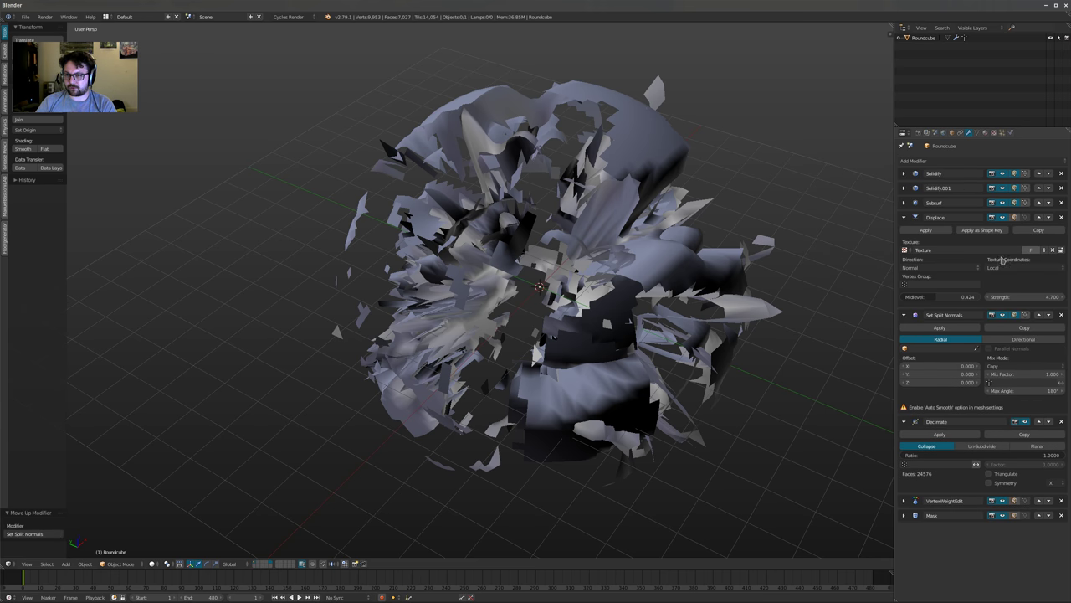
pyautogui.click(1039, 314)
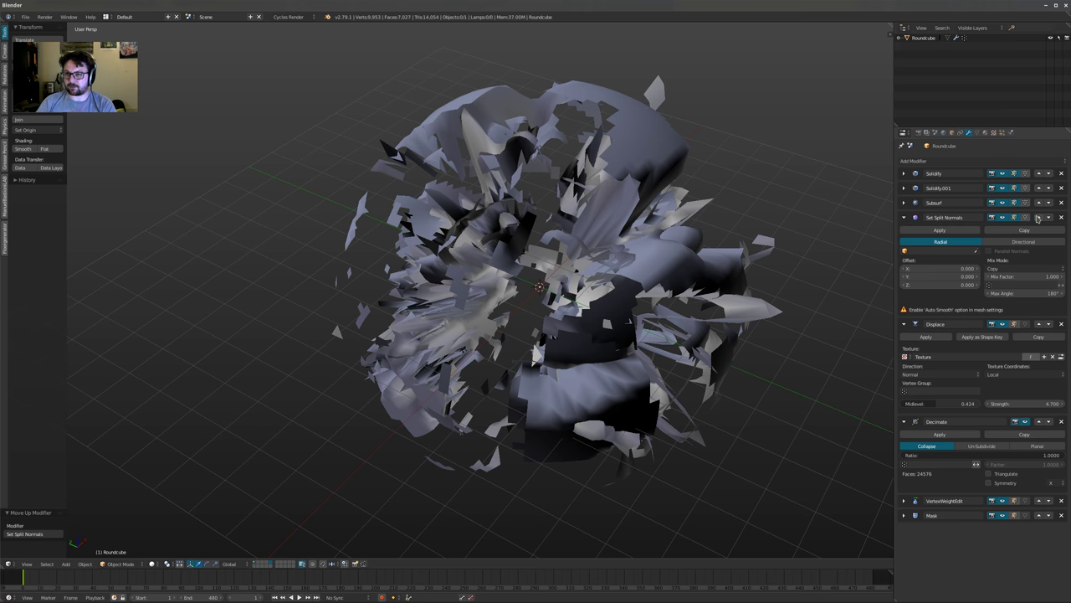
pyautogui.click(1039, 217)
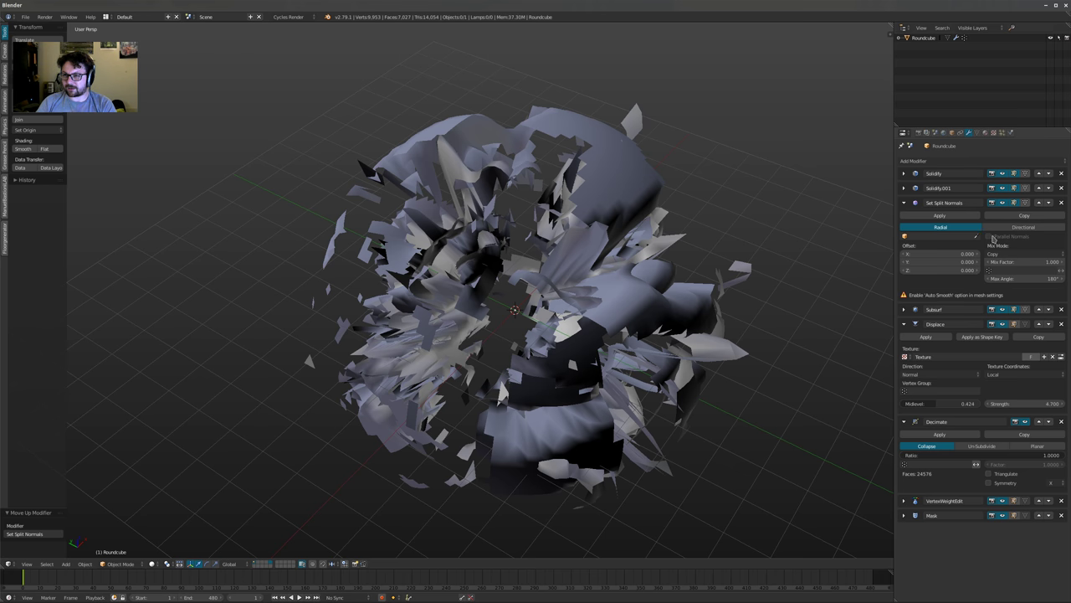
pyautogui.click(949, 237)
pyautogui.click(947, 221)
pyautogui.keyDown('shift'); pyautogui.moveTo(711, 257); pyautogui.dragTo(701, 254, button='middle'); pyautogui.keyUp('shift')
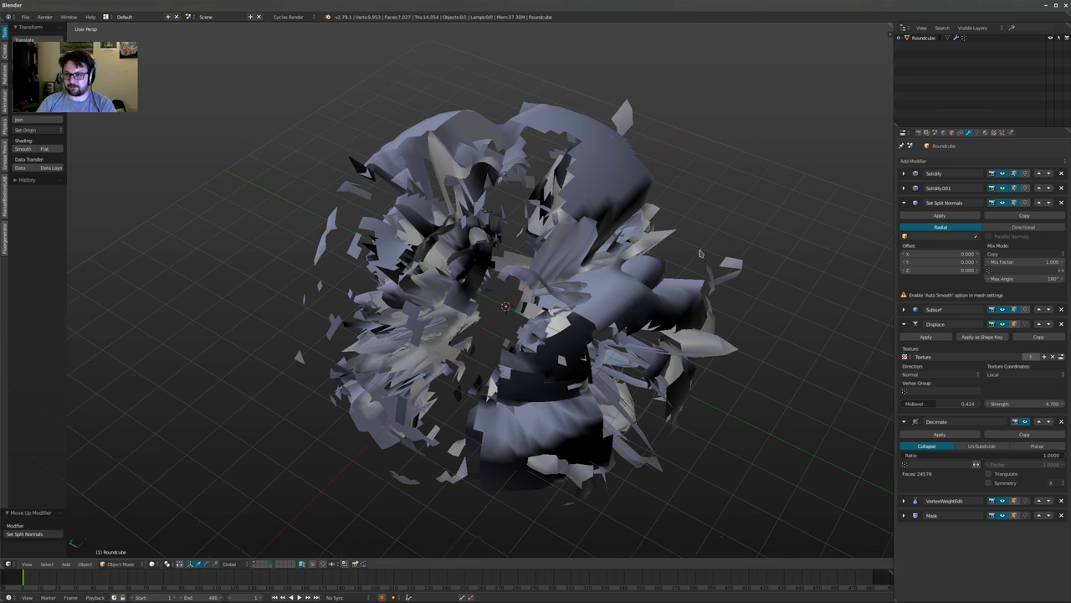
# Disable VertexWeightEdit, Mask, Displace and Subsurf in the viewport and inspect the base sphere in wireframe and solid shading
pyautogui.click(1002, 500)
pyautogui.click(1003, 515)
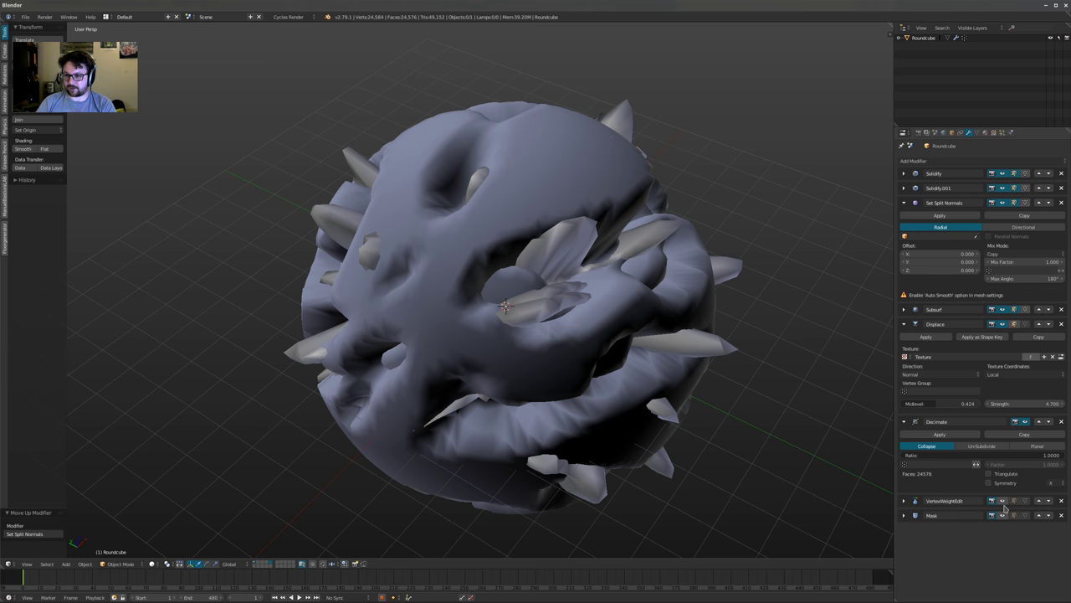
pyautogui.click(1003, 323)
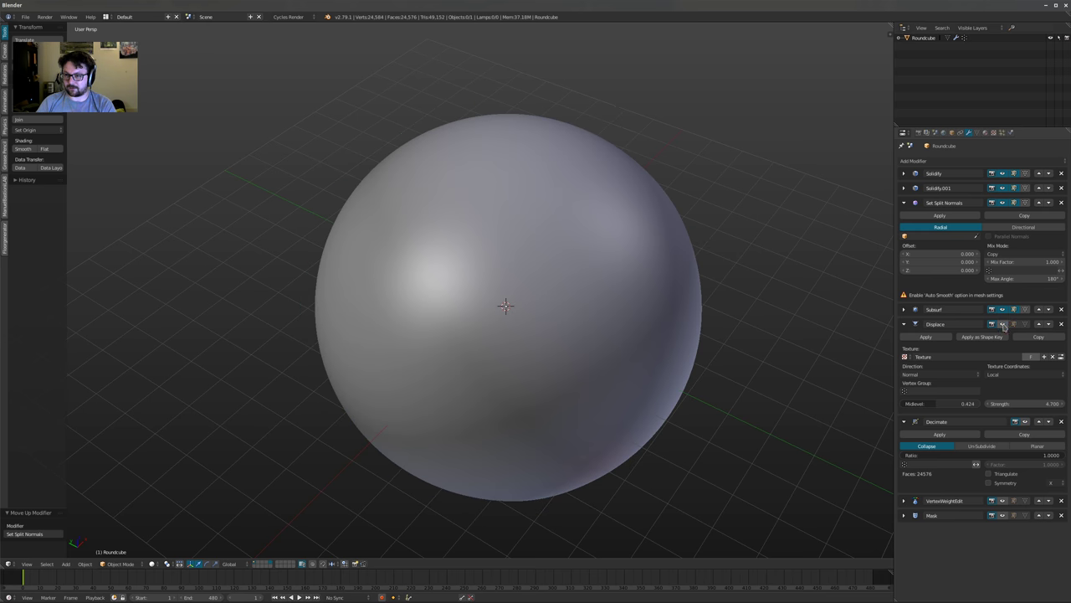
pyautogui.click(1005, 310)
pyautogui.press('z')
pyautogui.moveTo(651, 313); pyautogui.dragTo(627, 346, button='middle')
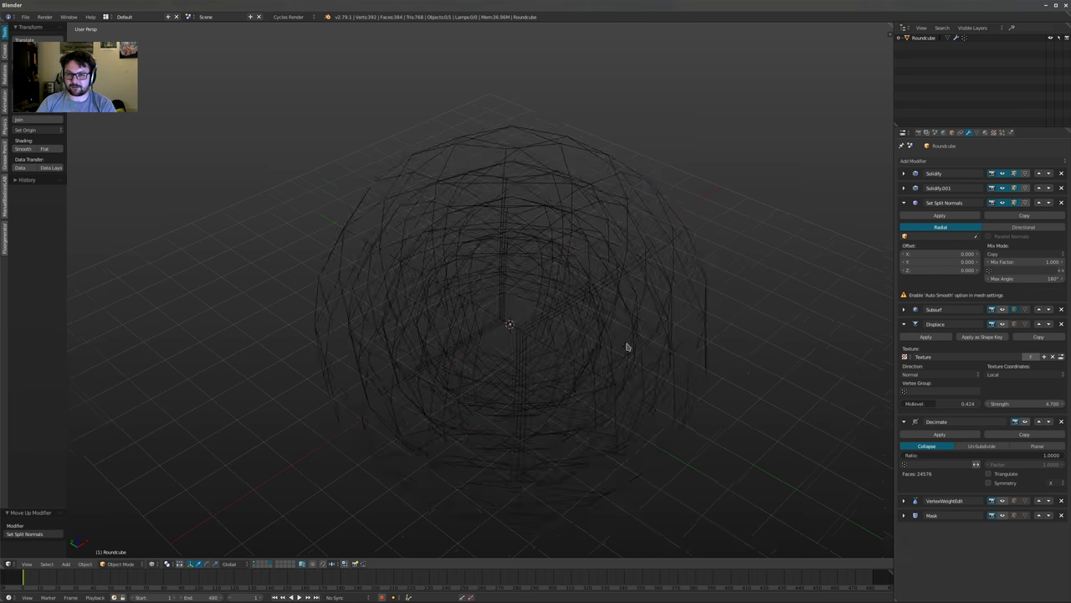
pyautogui.press('z')
pyautogui.moveTo(717, 282); pyautogui.dragTo(711, 288, button='middle')
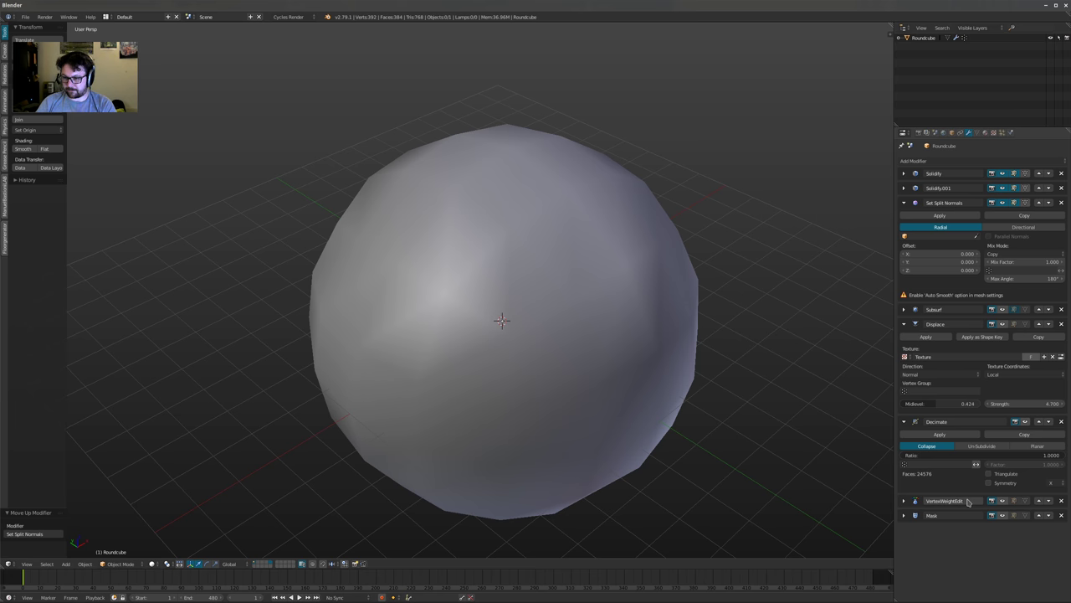
# Turn the VertexWeightEdit, Mask and Subsurf modifiers back on in the viewport, leaving Displace off
pyautogui.click(1003, 500)
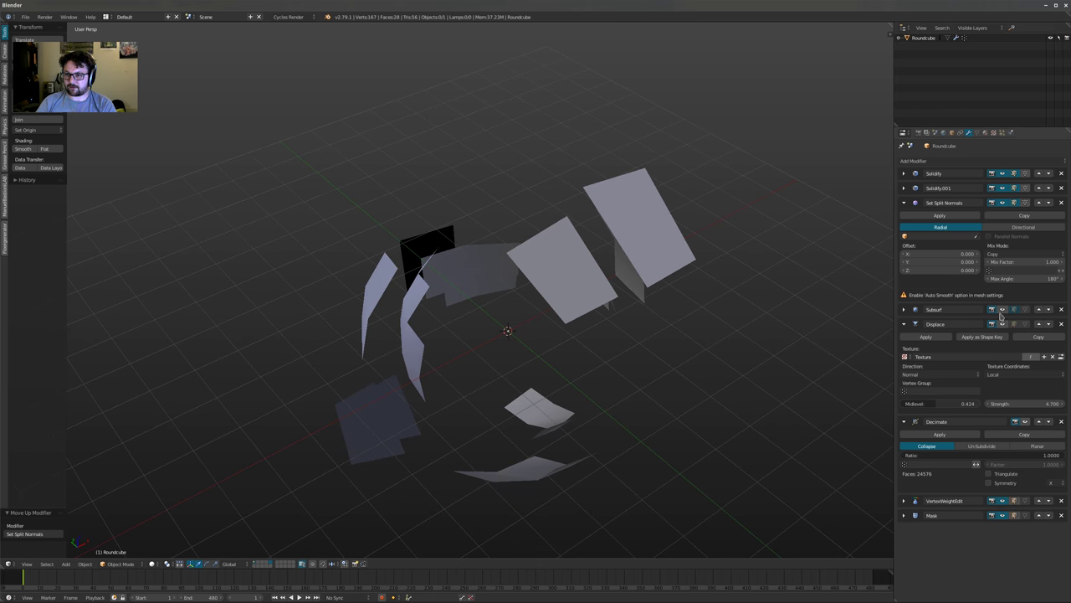
pyautogui.click(1002, 310)
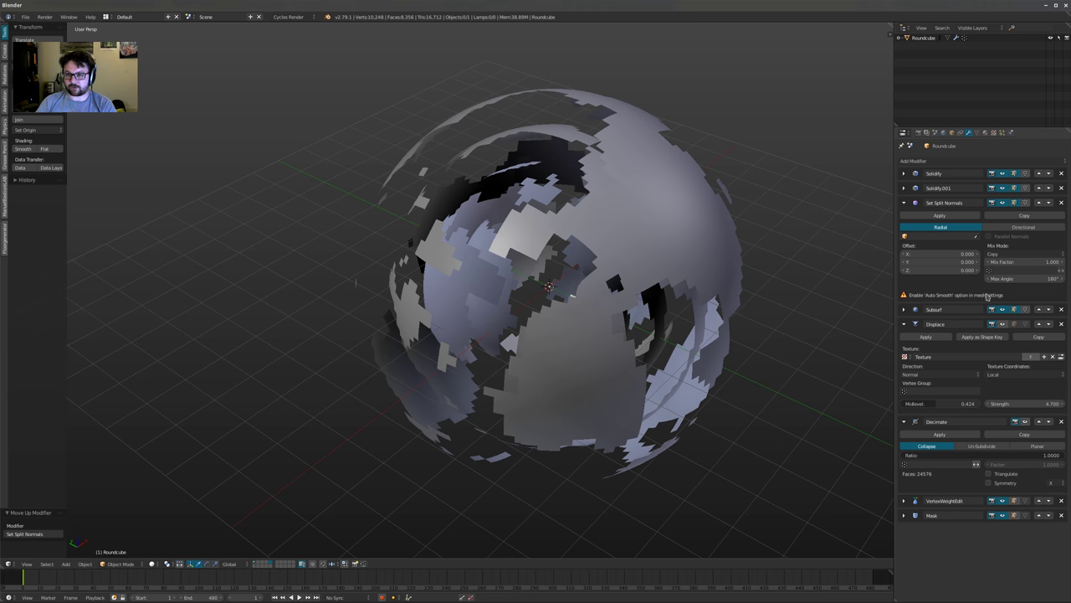
# Enable Auto Smooth in the Roundcube's mesh normals settings and inspect the shell fragments from several sides
pyautogui.click(978, 133)
pyautogui.click(961, 185)
pyautogui.moveTo(502, 243); pyautogui.dragTo(443, 235, button='middle')
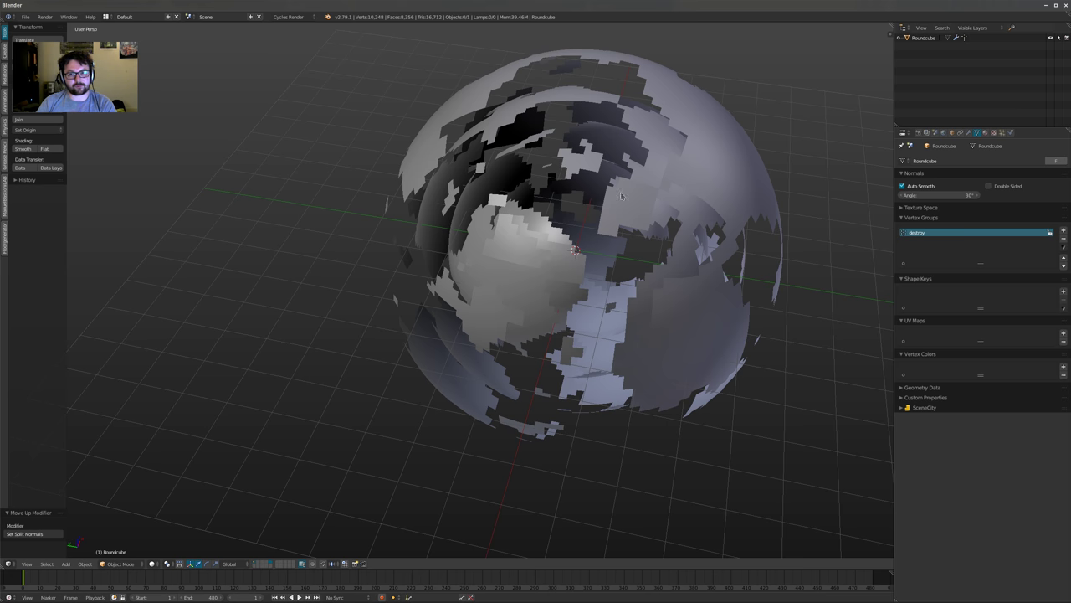
pyautogui.moveTo(657, 164); pyautogui.dragTo(505, 249, button='middle')
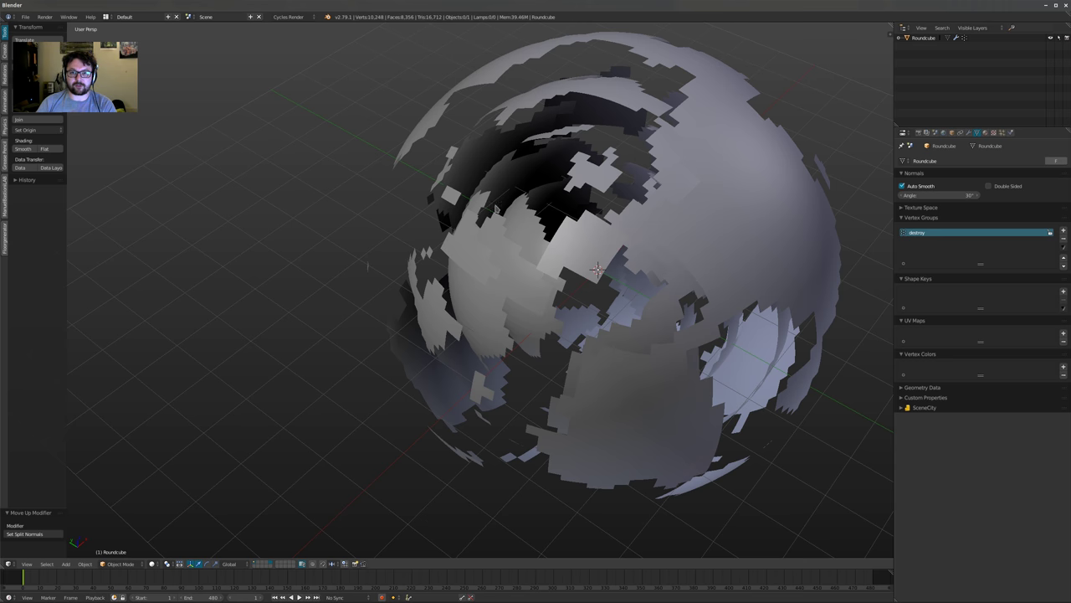
pyautogui.moveTo(567, 287); pyautogui.dragTo(502, 201, button='middle')
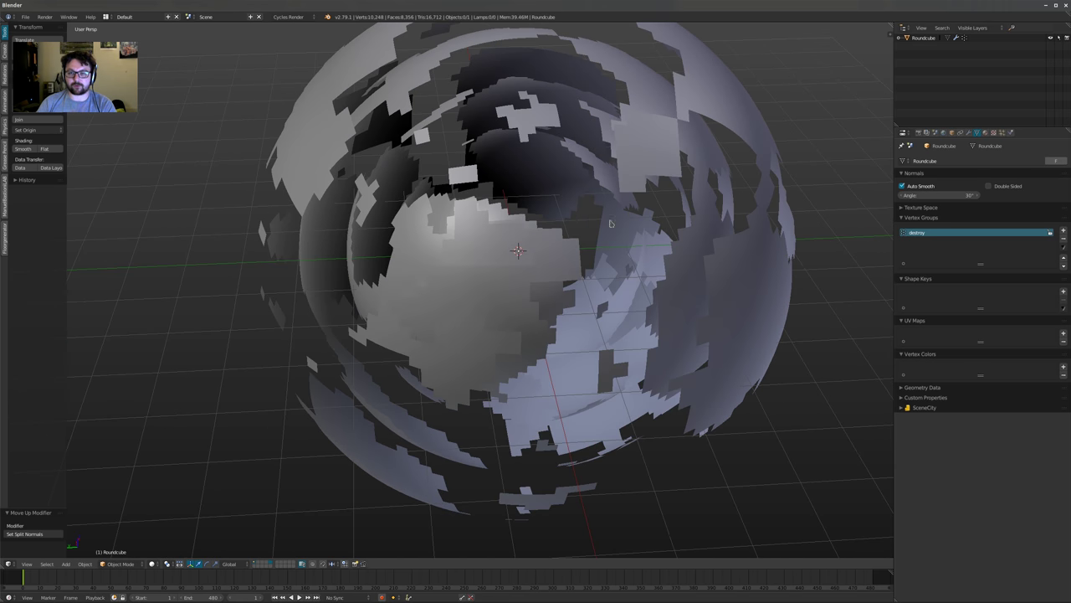
pyautogui.click(969, 133)
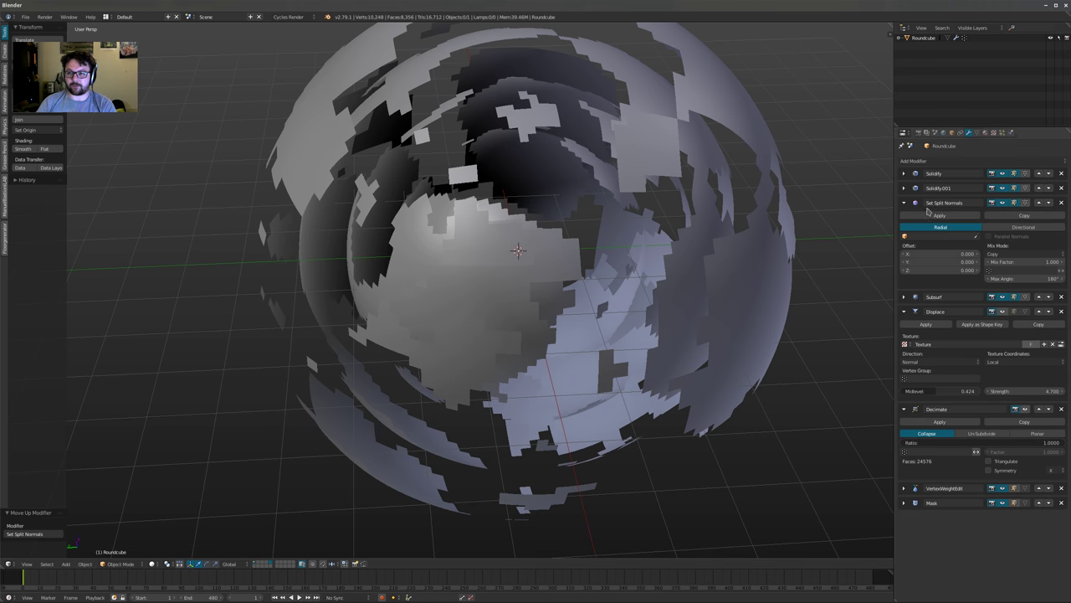
# Disable the VertexWeightEdit and Mask modifiers in the viewport so the whole sphere is shown
pyautogui.click(1002, 488)
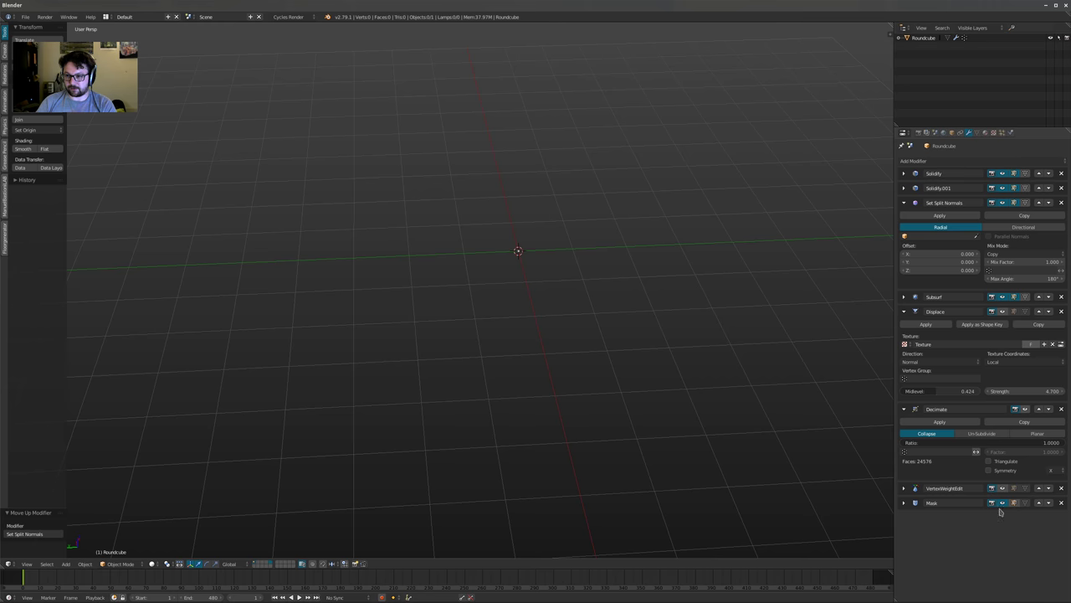
pyautogui.click(1002, 503)
pyautogui.moveTo(619, 353); pyautogui.dragTo(655, 387, button='middle')
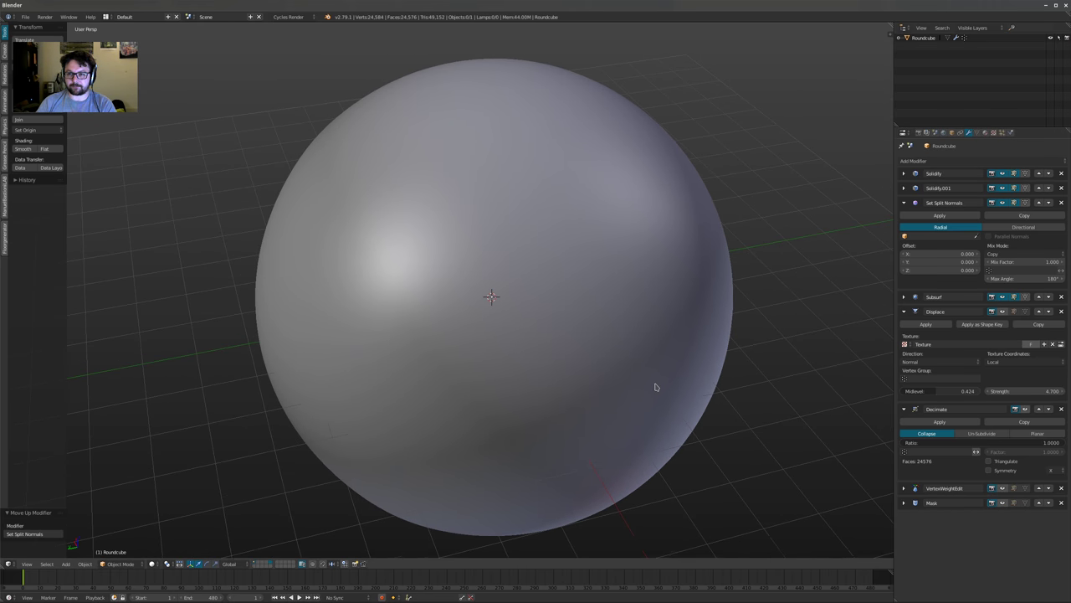
# Enable the Displace modifier in the viewport and set its strength to 2.000
pyautogui.click(1003, 312)
pyautogui.moveTo(577, 285); pyautogui.dragTo(392, 235, button='middle')
pyautogui.scroll(-2, 596, 283)
pyautogui.press('Left')
pyautogui.scroll(2, 604, 284)
pyautogui.moveTo(479, 173); pyautogui.dragTo(578, 199, button='middle')
pyautogui.moveTo(1038, 394); pyautogui.dragTo(969, 393)
pyautogui.moveTo(738, 330); pyautogui.dragTo(619, 325, button='middle')
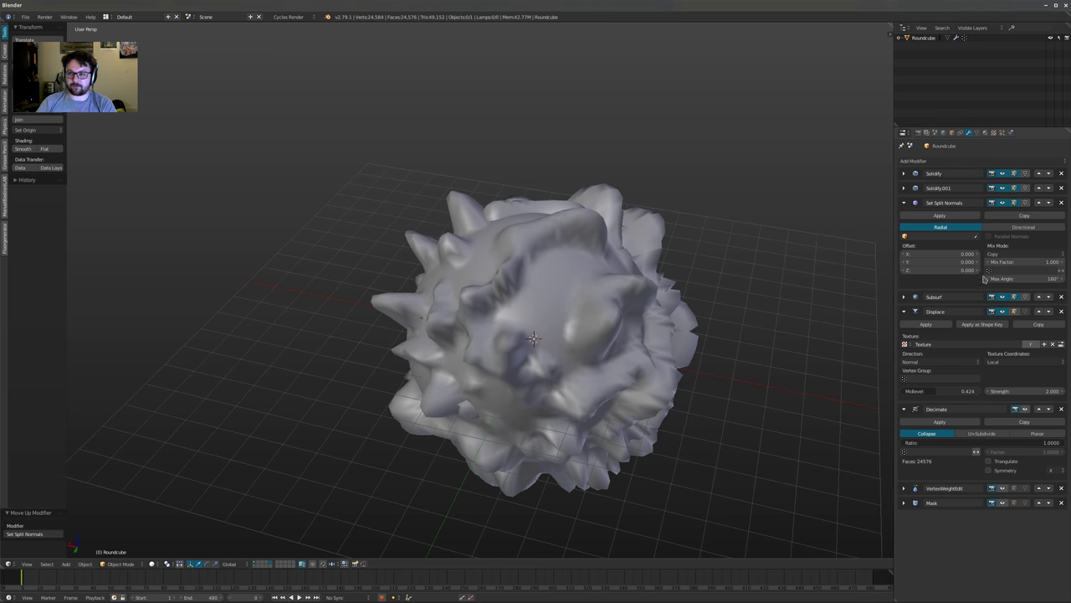
# Add a Simple Deform modifier in Twist mode and set its angle to 180°
pyautogui.click(952, 160)
pyautogui.click(975, 286)
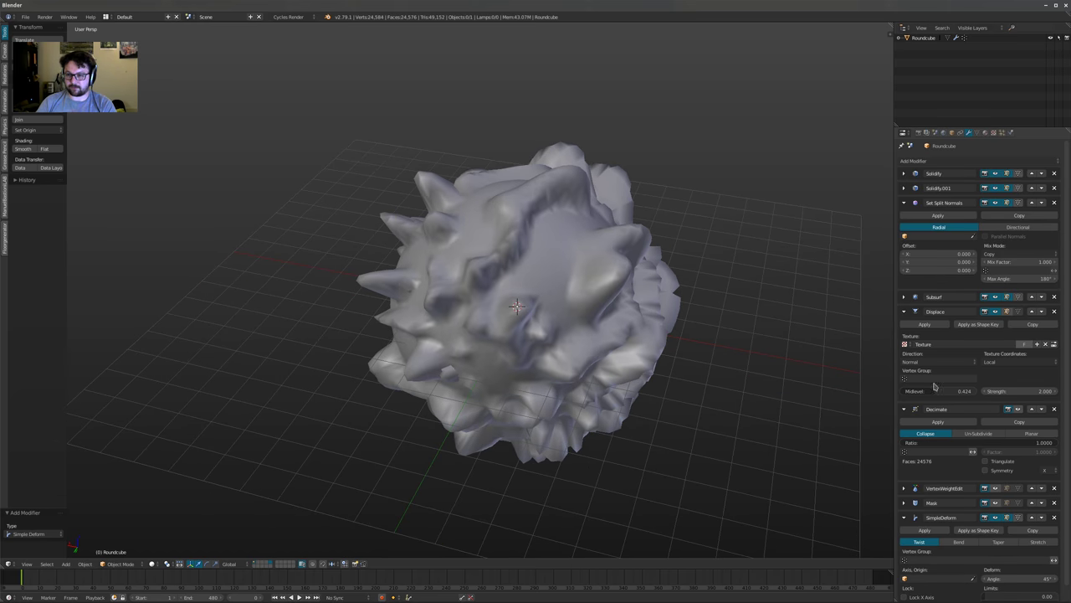
pyautogui.moveTo(1017, 579); pyautogui.dragTo(1047, 578)
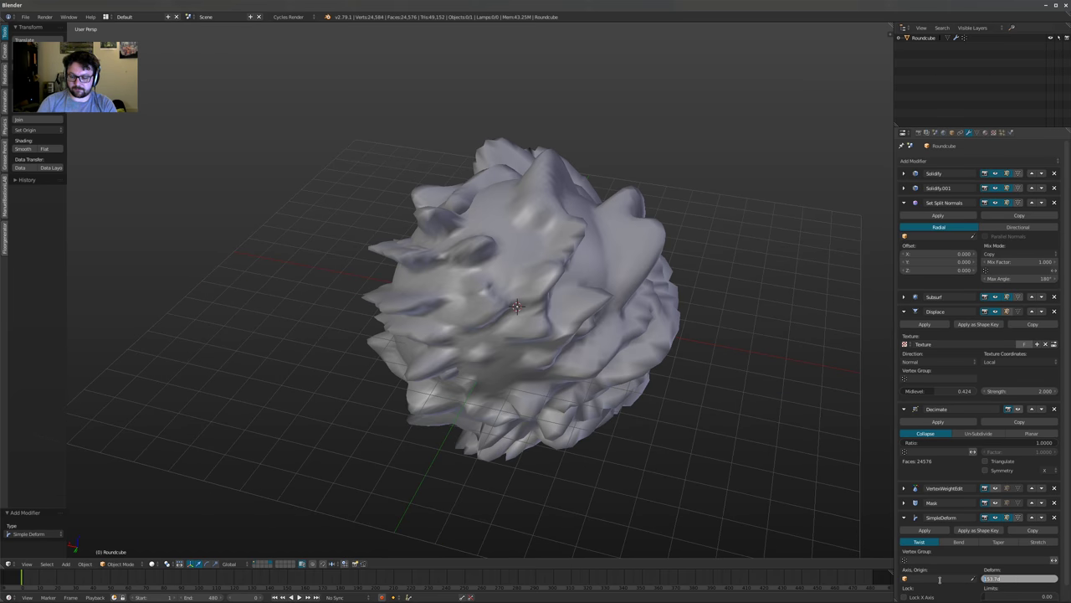
pyautogui.write('180')
pyautogui.press('Return')
pyautogui.moveTo(600, 325); pyautogui.dragTo(651, 307, button='middle')
# Try a copy of the Simple Deform modifier in Taper mode and remove it
pyautogui.click(1033, 529)
pyautogui.scroll(-1, 990, 473)
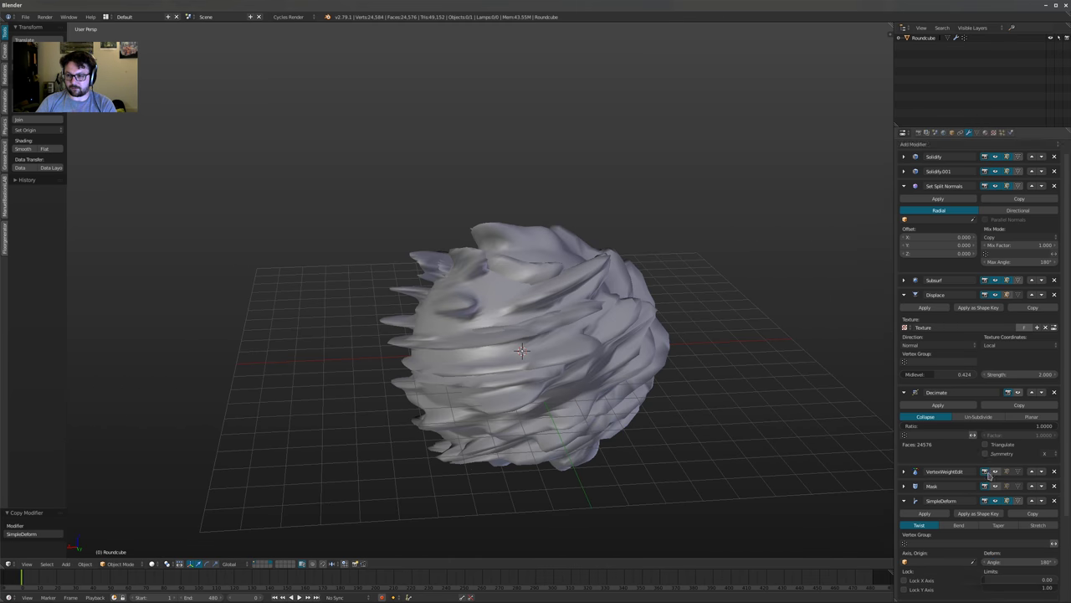
pyautogui.scroll(-3, 990, 474)
pyautogui.click(999, 524)
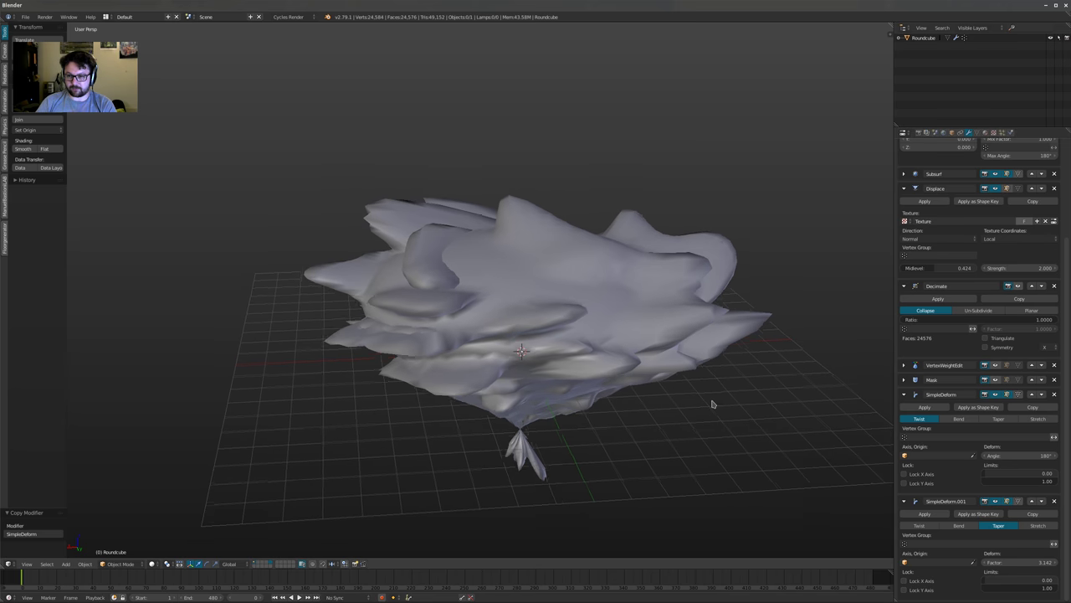
pyautogui.click(1054, 500)
# Inspect the Roundcube's base mesh in Edit Mode and its twisted shape in wireframe, with all layers shown
pyautogui.moveTo(665, 376); pyautogui.dragTo(734, 375, button='middle')
pyautogui.press('Tab')
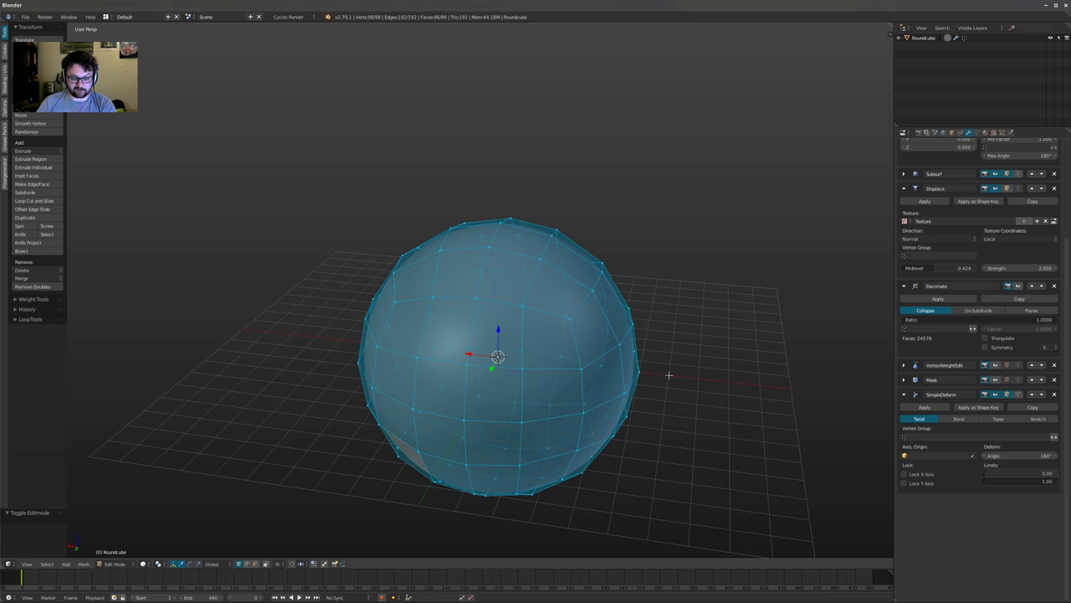
pyautogui.press('`')
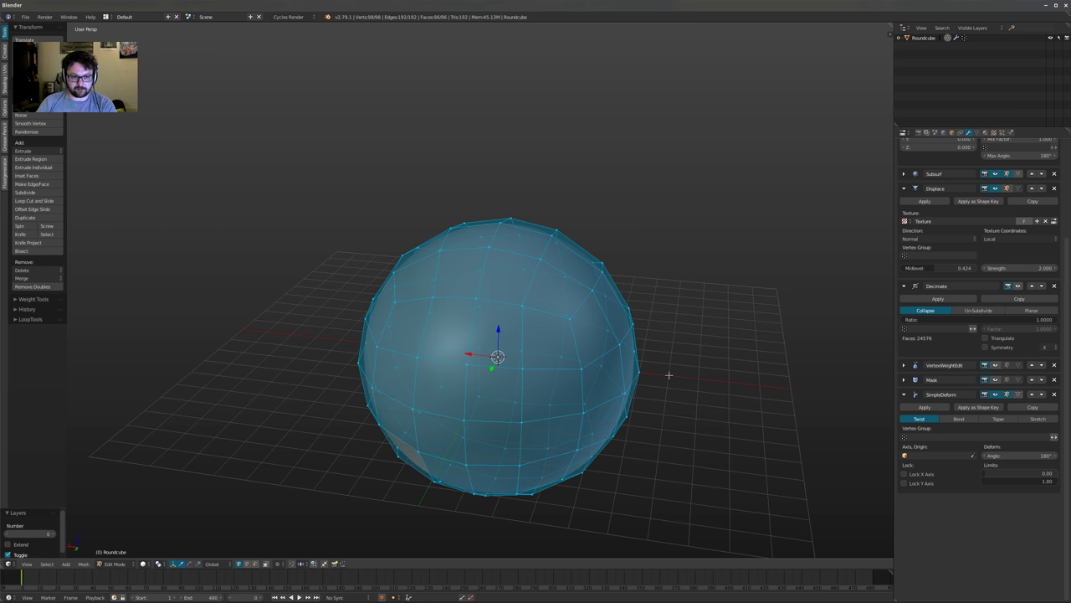
pyautogui.press('Tab')
pyautogui.moveTo(680, 327); pyautogui.dragTo(631, 369, button='middle')
pyautogui.press('z')
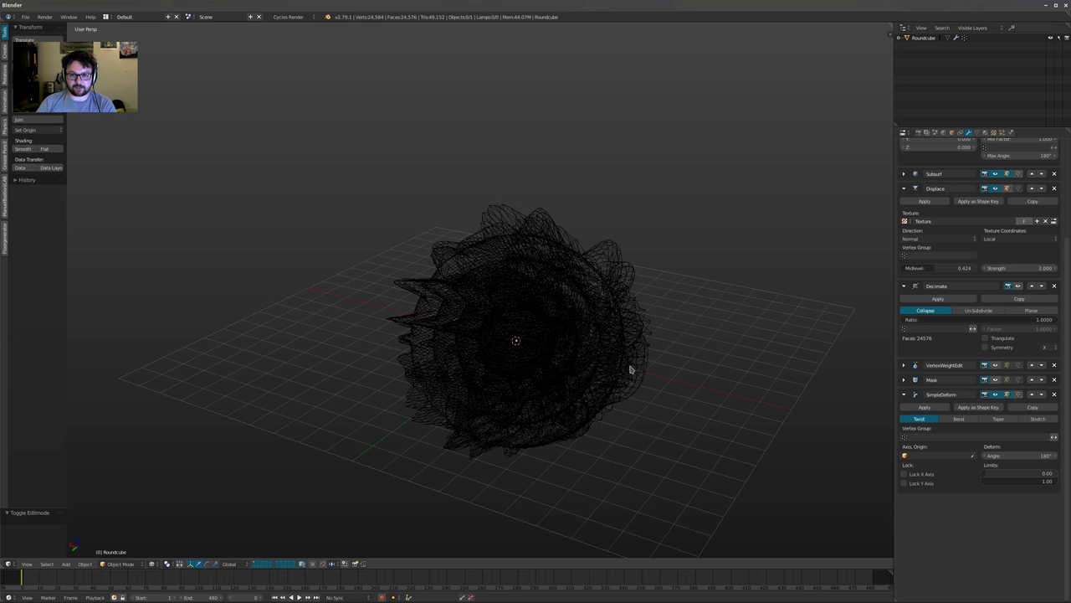
pyautogui.press('Tab')
pyautogui.press('Tab')
pyautogui.moveTo(578, 340); pyautogui.dragTo(614, 337, button='middle')
pyautogui.press('z')
# Select the Roundcube and try scaling it along the Z axis
pyautogui.rightClick(615, 339)
pyautogui.press('s')
pyautogui.press('z')
pyautogui.click(708, 125)
pyautogui.moveTo(708, 125); pyautogui.dragTo(659, 190, button='middle')
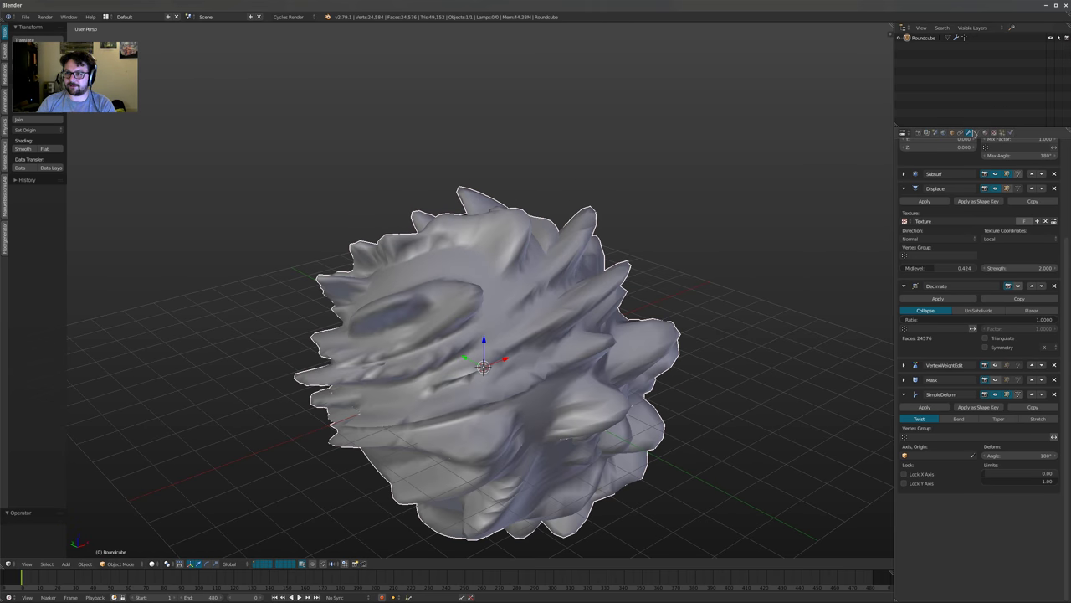
# Set the size of the Distorted Noise displacement texture to 20
pyautogui.click(992, 134)
pyautogui.click(962, 382)
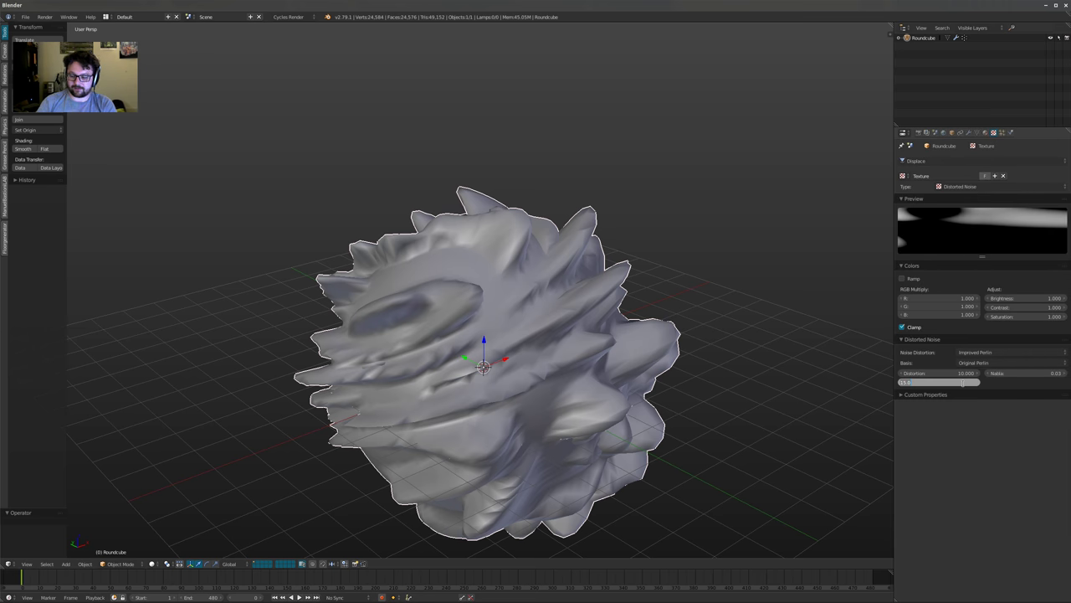
pyautogui.write('20')
pyautogui.press('Return')
pyautogui.moveTo(588, 316); pyautogui.dragTo(530, 371, button='middle')
pyautogui.scroll(-1, 626, 378)
pyautogui.scroll(2, 530, 370)
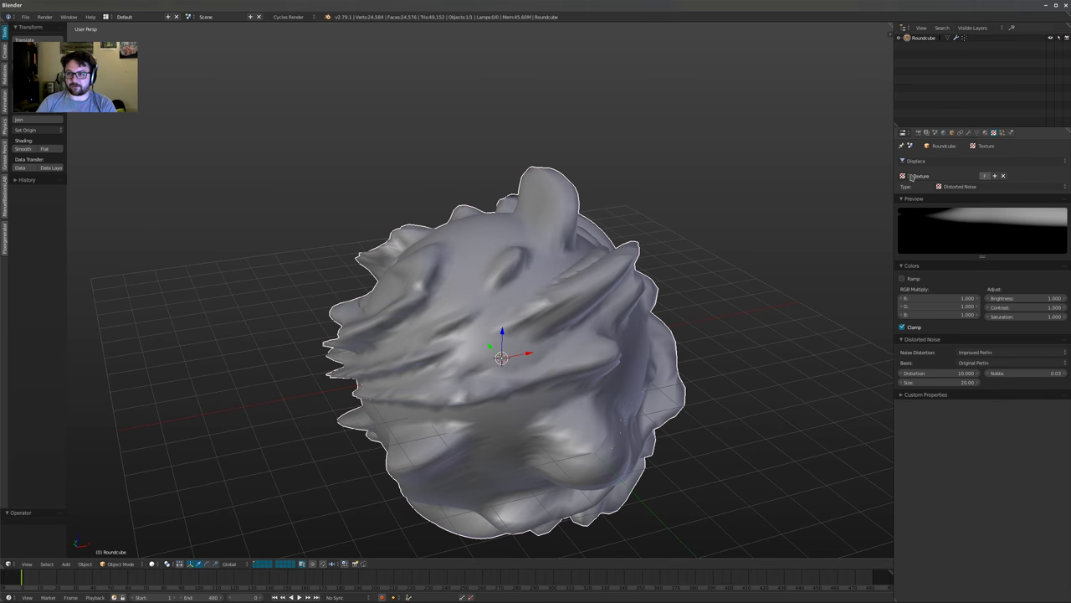
# Show the Roundcube in wireframe and set the Decimate modifier's collapse ratio to 0.2514
pyautogui.click(971, 132)
pyautogui.moveTo(569, 327)
pyautogui.mouseDown(button='middle')
pyautogui.moveTo(533, 281)
pyautogui.moveTo(568, 304)
pyautogui.moveTo(535, 301)
pyautogui.moveTo(539, 314)
pyautogui.mouseUp(button='middle')
pyautogui.press('z')
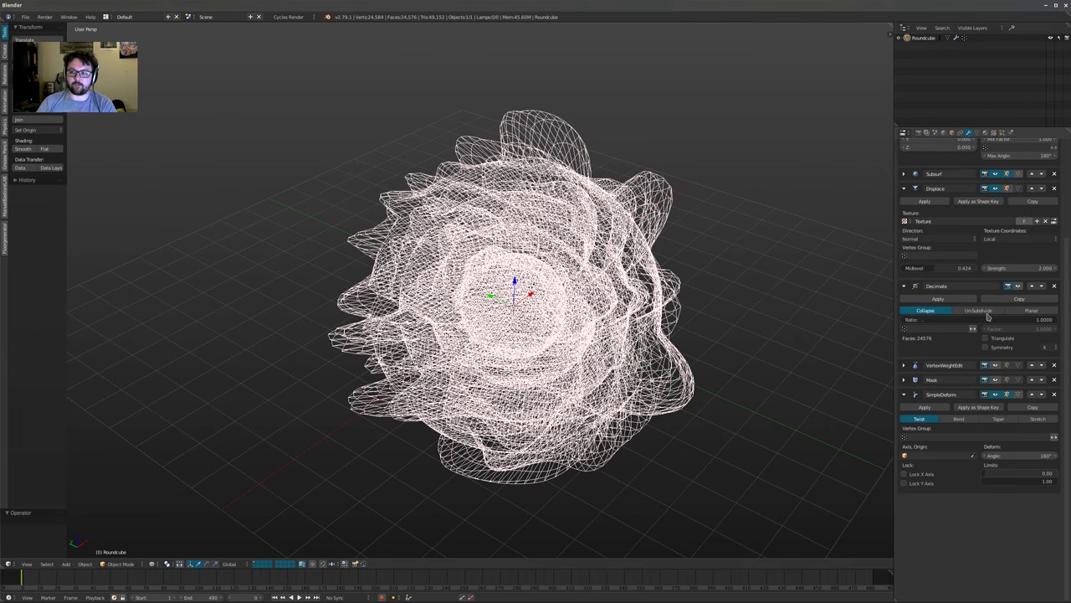
pyautogui.moveTo(660, 296); pyautogui.dragTo(645, 289, button='middle')
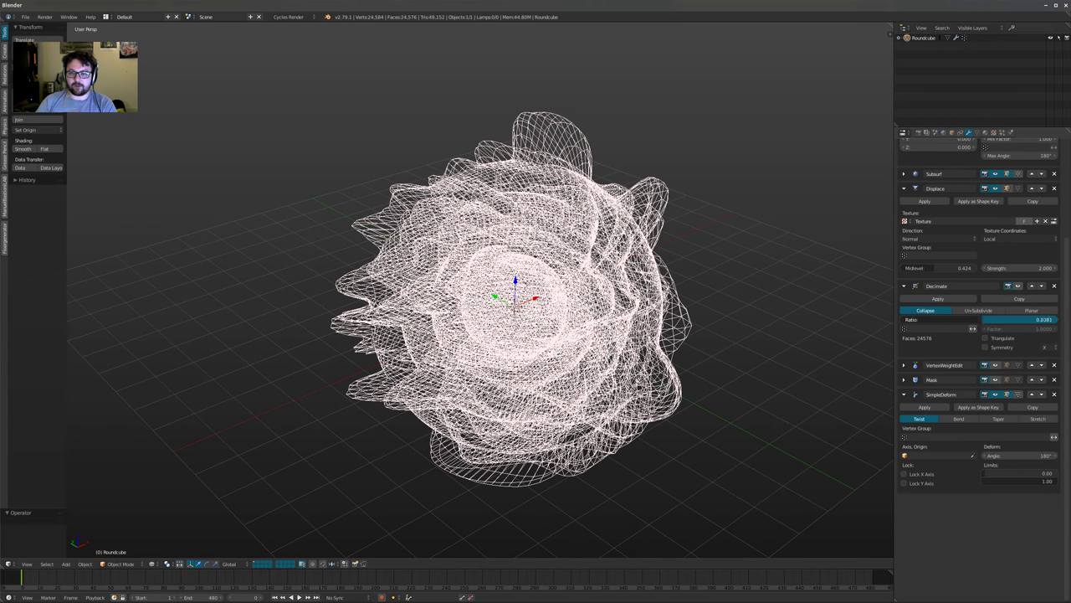
pyautogui.press('Return')
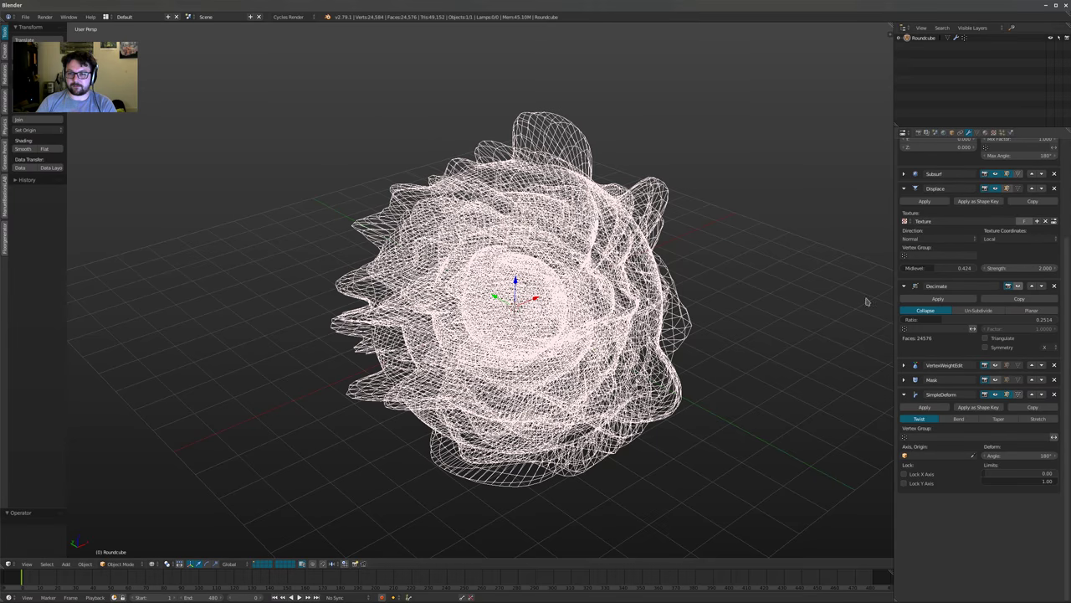
# Enable Decimate in the viewport and move it down the stack to below SimpleDeform
pyautogui.click(1042, 287)
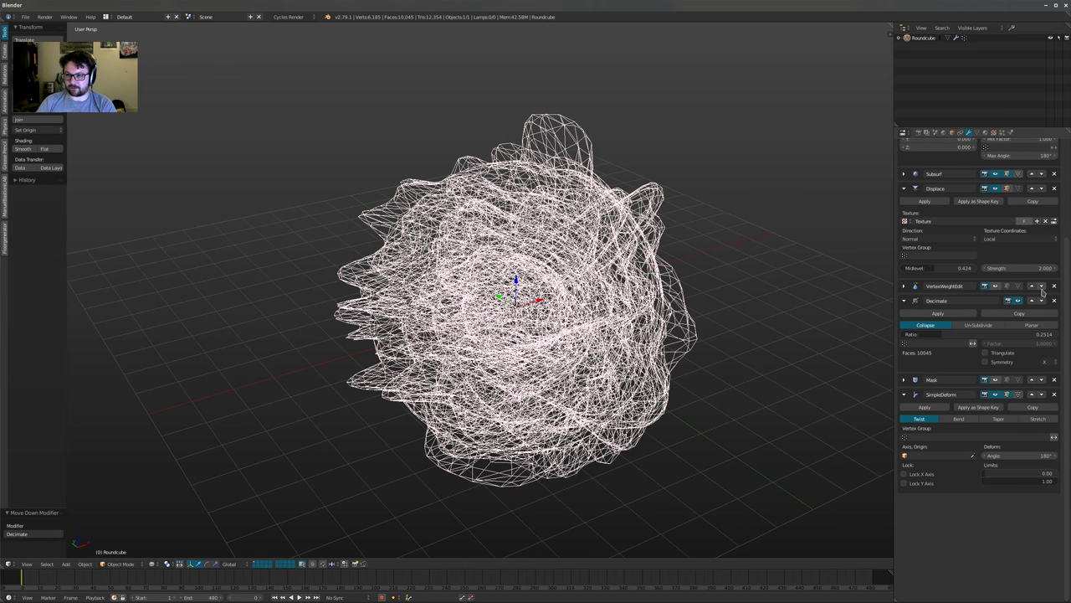
pyautogui.click(1042, 301)
pyautogui.click(1042, 316)
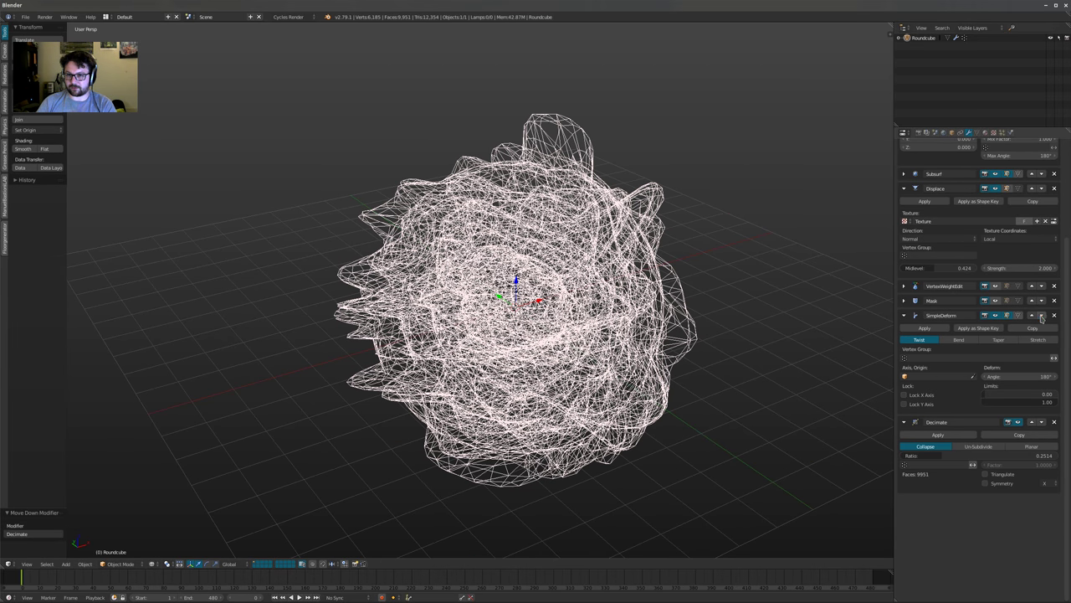
# Compare the decimated Roundcube in wireframe and solid shading from several angles
pyautogui.press('z')
pyautogui.moveTo(640, 317)
pyautogui.mouseDown(button='middle')
pyautogui.moveTo(586, 308)
pyautogui.moveTo(544, 226)
pyautogui.moveTo(534, 151)
pyautogui.mouseUp(button='middle')
pyautogui.press('z')
pyautogui.scroll(1, 577, 306)
pyautogui.scroll(2, 534, 134)
pyautogui.moveTo(587, 109); pyautogui.dragTo(528, 82, button='middle')
pyautogui.scroll(-1, 590, 97)
pyautogui.scroll(-1, 527, 82)
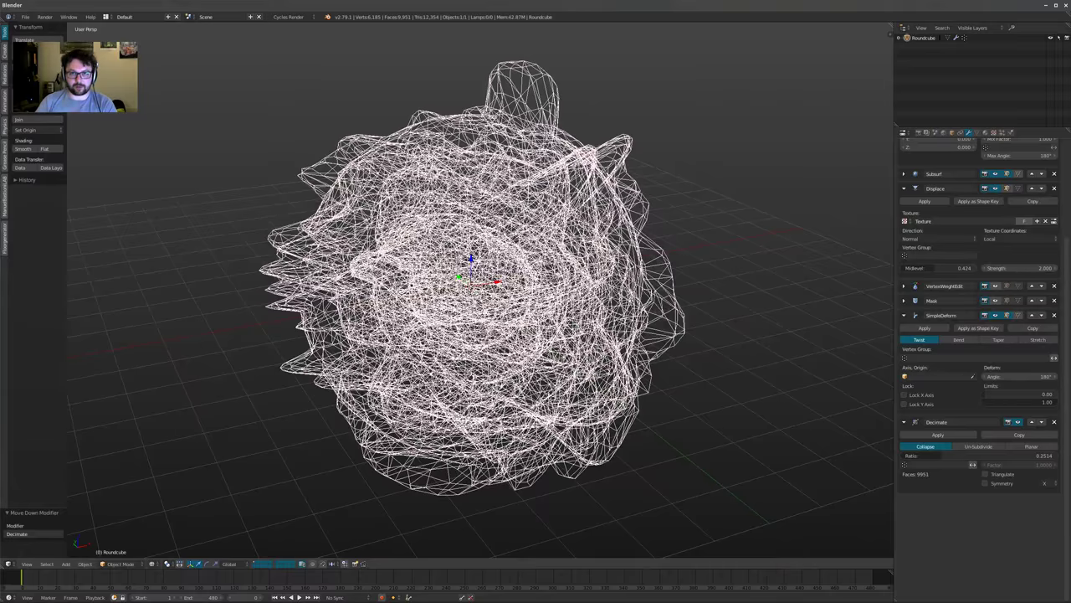
pyautogui.moveTo(808, 242); pyautogui.dragTo(787, 242, button='middle')
pyautogui.press('z')
pyautogui.press('z')
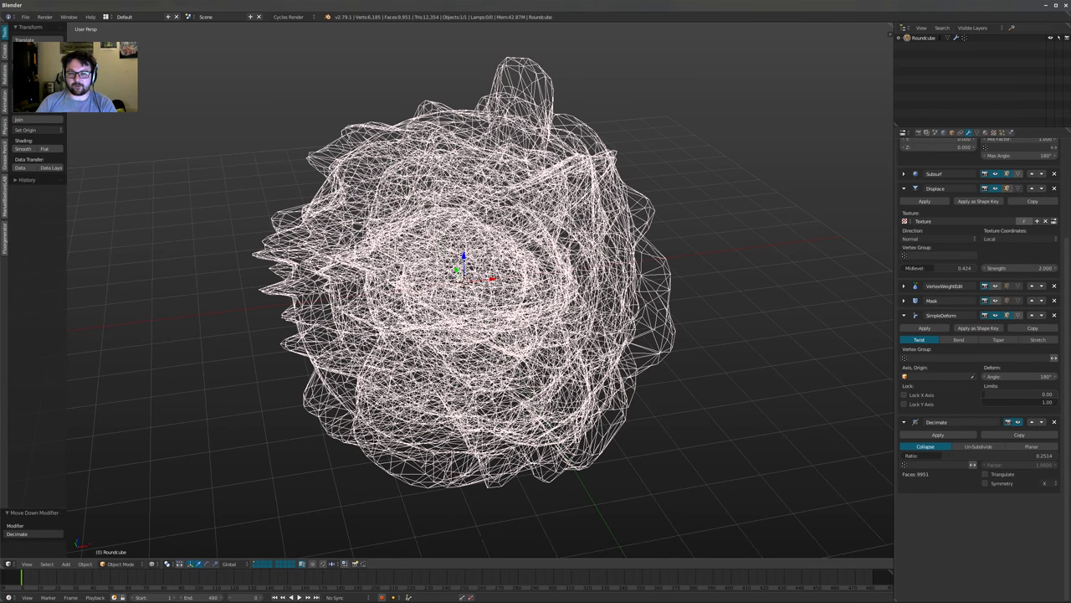
pyautogui.press('z')
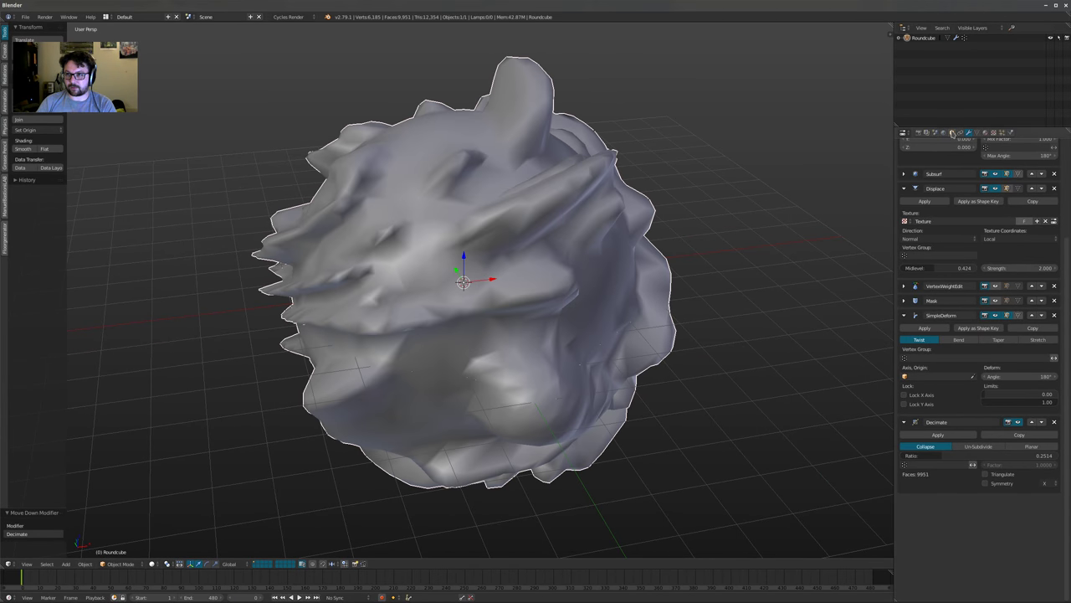
# Enable the Wire display option for the Roundcube and return to its modifiers
pyautogui.click(951, 132)
pyautogui.click(902, 370)
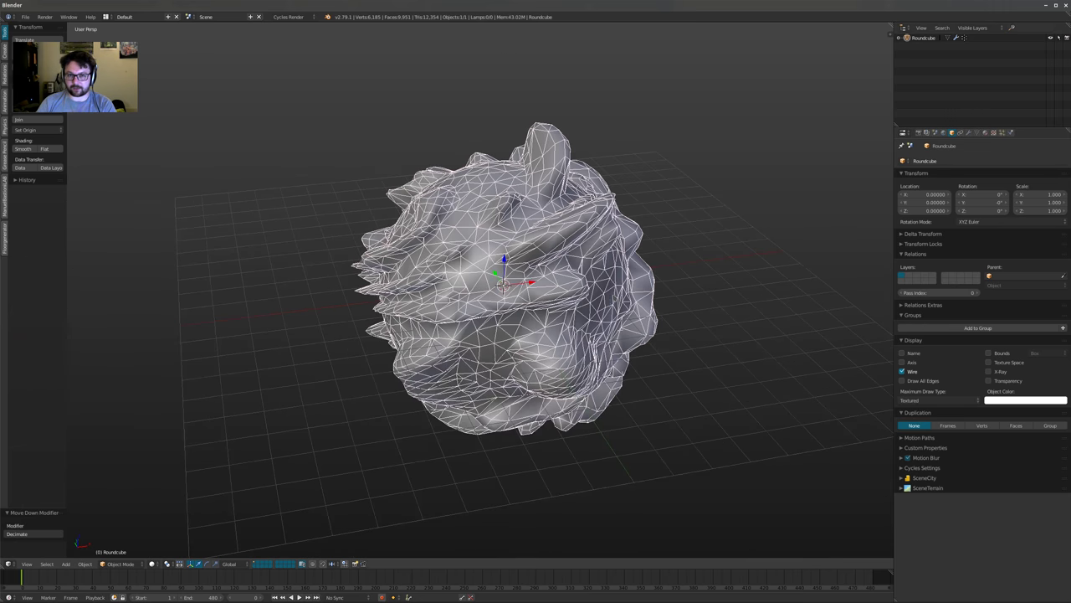
pyautogui.click(968, 132)
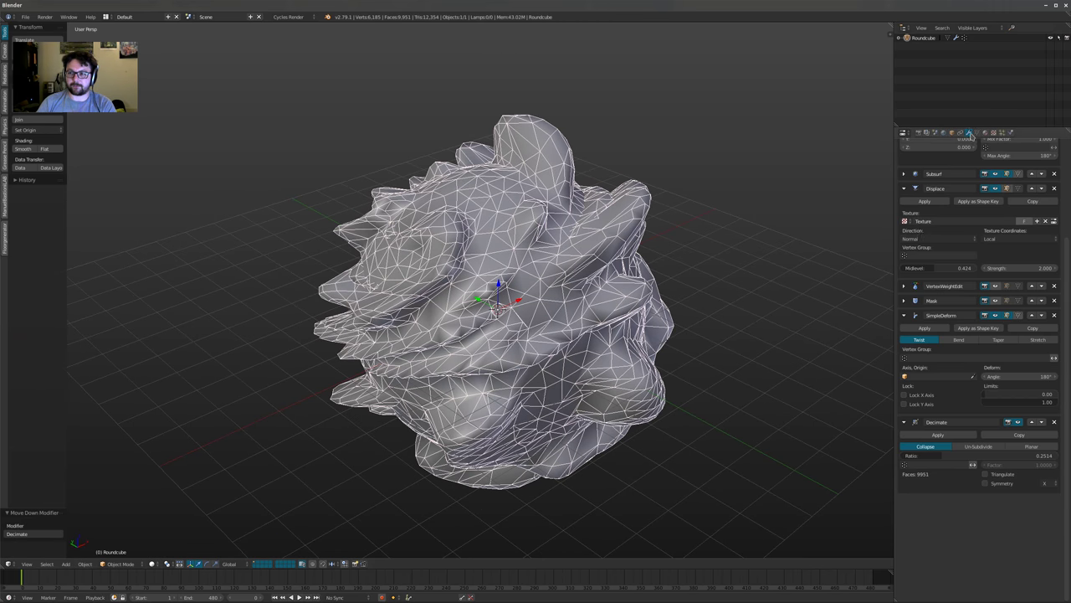
# Lower the Decimate ratio to 0.0622, and switch the modifier to Un-Subdivide with 1 iteration
pyautogui.moveTo(942, 456)
pyautogui.mouseDown()
pyautogui.moveTo(1058, 455)
pyautogui.moveTo(903, 455)
pyautogui.moveTo(941, 455)
pyautogui.mouseUp()
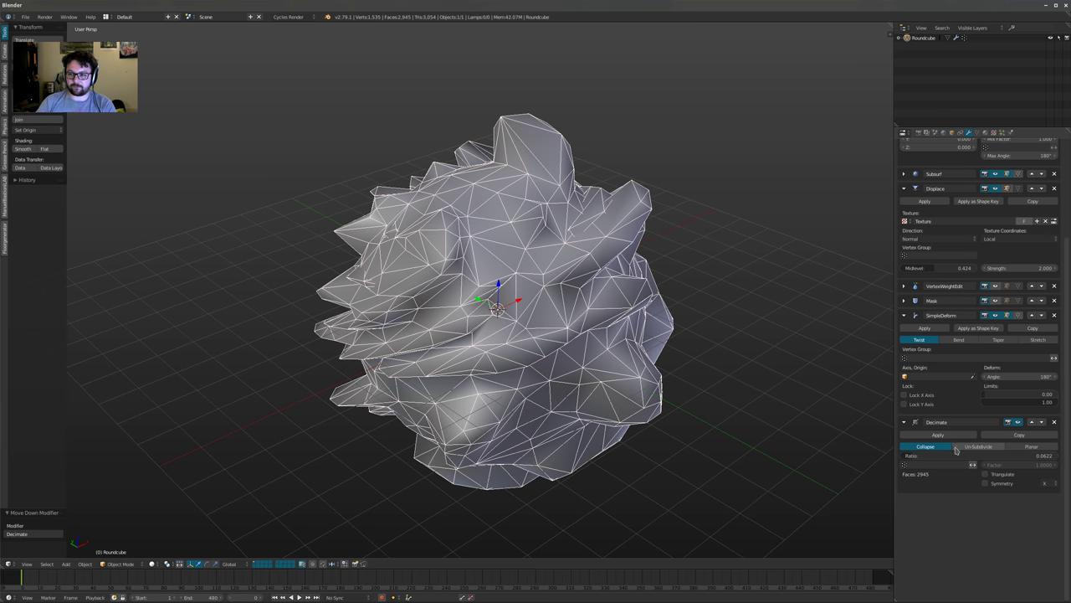
pyautogui.click(980, 446)
pyautogui.moveTo(824, 427); pyautogui.dragTo(795, 419, button='middle')
pyautogui.click(1053, 456)
pyautogui.click(1053, 456)
pyautogui.moveTo(621, 268); pyautogui.dragTo(565, 278, button='middle')
# Add a plane beside the Roundcube and subdivide it into an 11 by 11 grid
pyautogui.keyDown('shift'); pyautogui.moveTo(736, 308); pyautogui.dragTo(513, 295, button='middle'); pyautogui.keyUp('shift')
pyautogui.hotkey('shift', 'a')
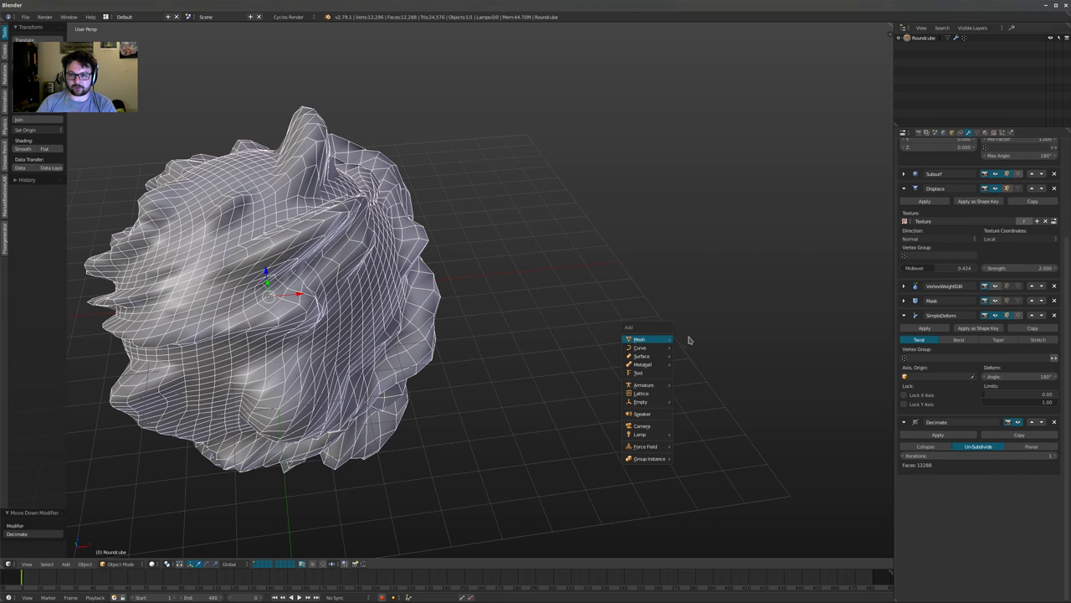
pyautogui.click(691, 339)
pyautogui.press('Tab')
pyautogui.press('w')
pyautogui.click(720, 365)
pyautogui.moveTo(27, 535); pyautogui.dragTo(50, 535)
pyautogui.scroll(2, 643, 354)
pyautogui.keyDown('shift'); pyautogui.moveTo(651, 349); pyautogui.dragTo(641, 352, button='middle'); pyautogui.keyUp('shift')
pyautogui.press('Tab')
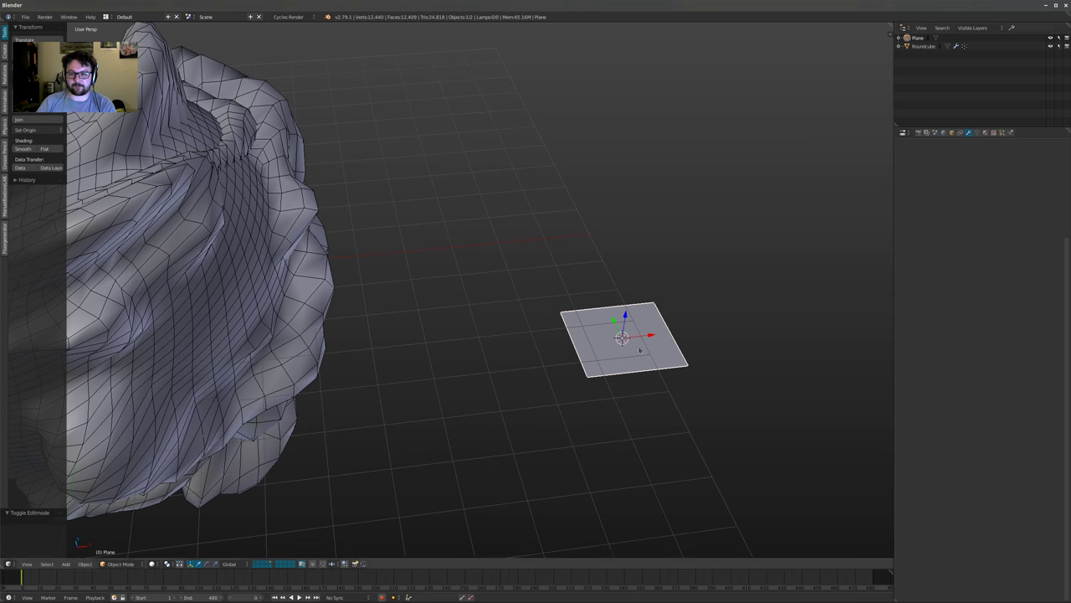
# Switch to wireframe shading and enable Draw All Edges for the plane
pyautogui.keyDown('shift'); pyautogui.moveTo(674, 249); pyautogui.dragTo(549, 312, button='middle'); pyautogui.keyUp('shift')
pyautogui.scroll(2, 549, 312)
pyautogui.keyDown('shift'); pyautogui.moveTo(662, 240); pyautogui.dragTo(677, 184, button='middle'); pyautogui.keyUp('shift')
pyautogui.press('z')
pyautogui.click(952, 133)
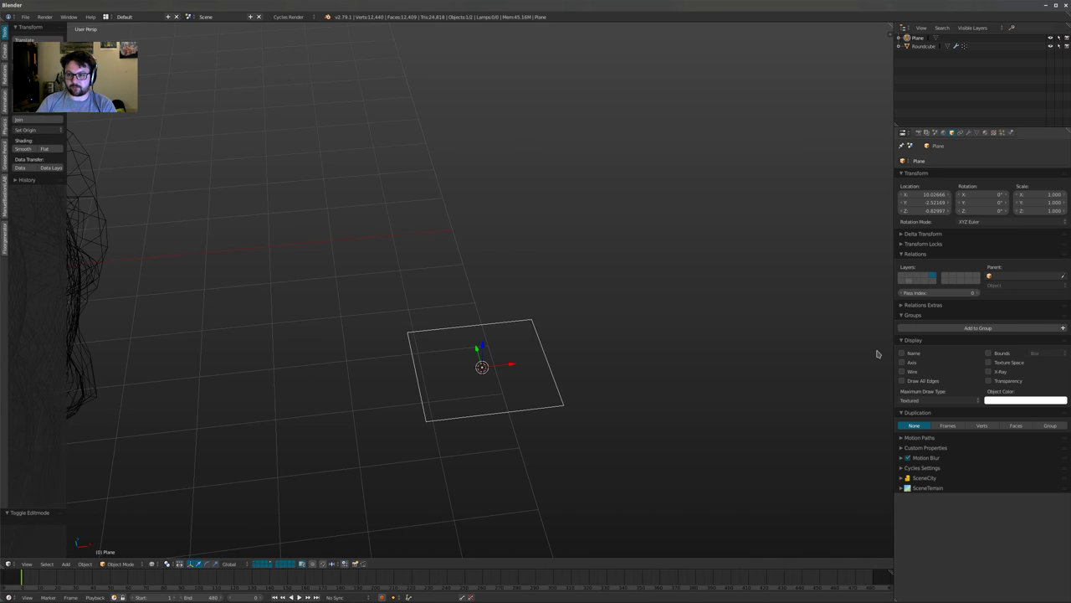
pyautogui.click(930, 382)
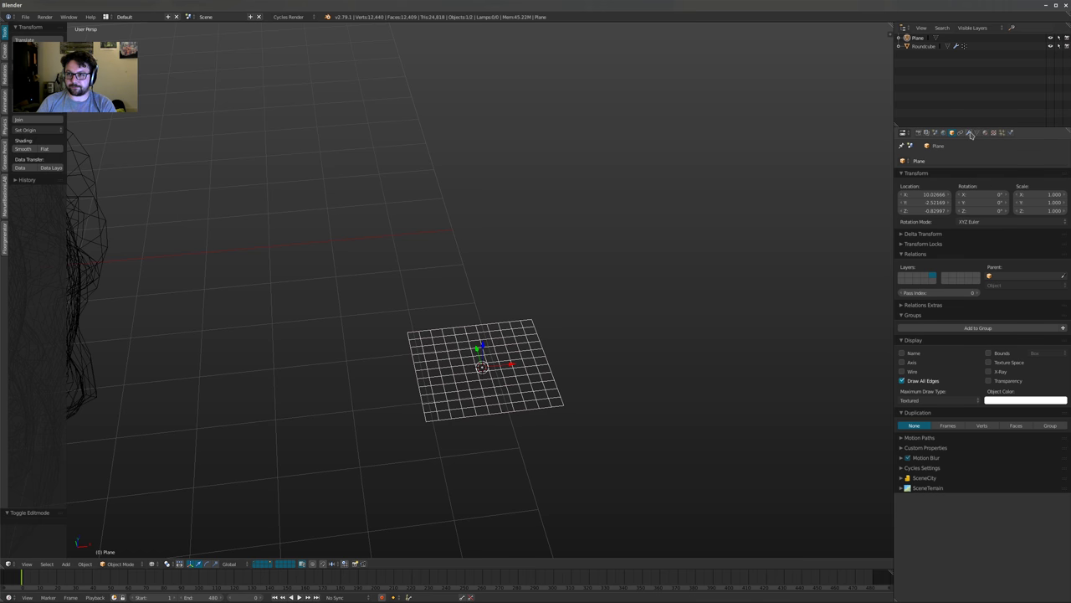
# Add a Decimate modifier to the plane and set it to Un-Subdivide with 1 iteration
pyautogui.click(970, 134)
pyautogui.click(961, 159)
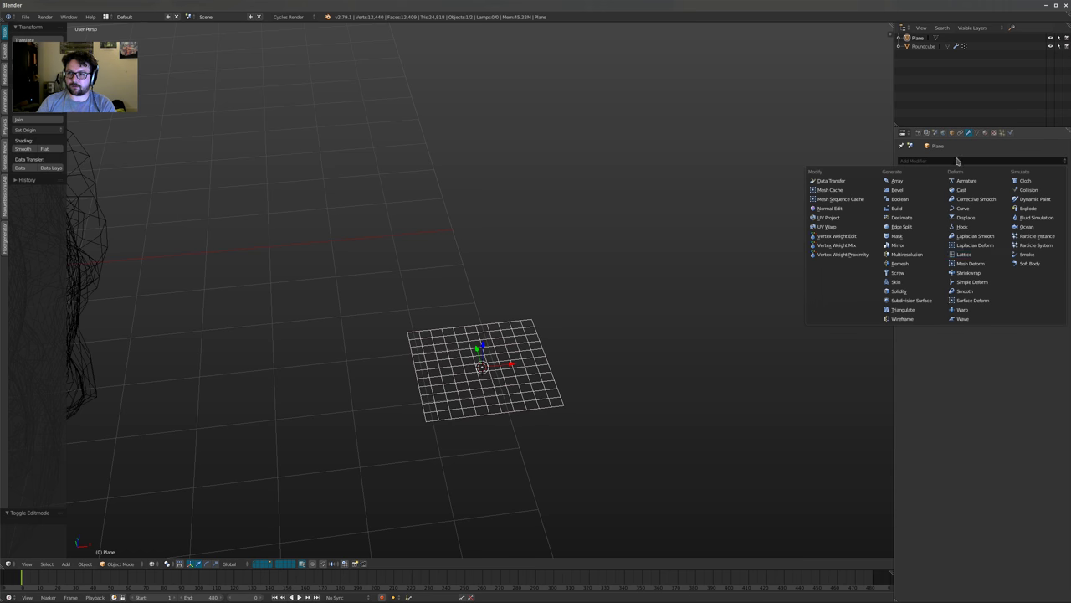
pyautogui.click(933, 217)
pyautogui.keyDown('shift'); pyautogui.moveTo(584, 323); pyautogui.dragTo(617, 280, button='middle'); pyautogui.keyUp('shift')
pyautogui.scroll(1, 617, 279)
pyautogui.click(981, 199)
pyautogui.scroll(1, 556, 305)
pyautogui.keyDown('shift'); pyautogui.moveTo(529, 325); pyautogui.dragTo(585, 310, button='middle'); pyautogui.keyUp('shift')
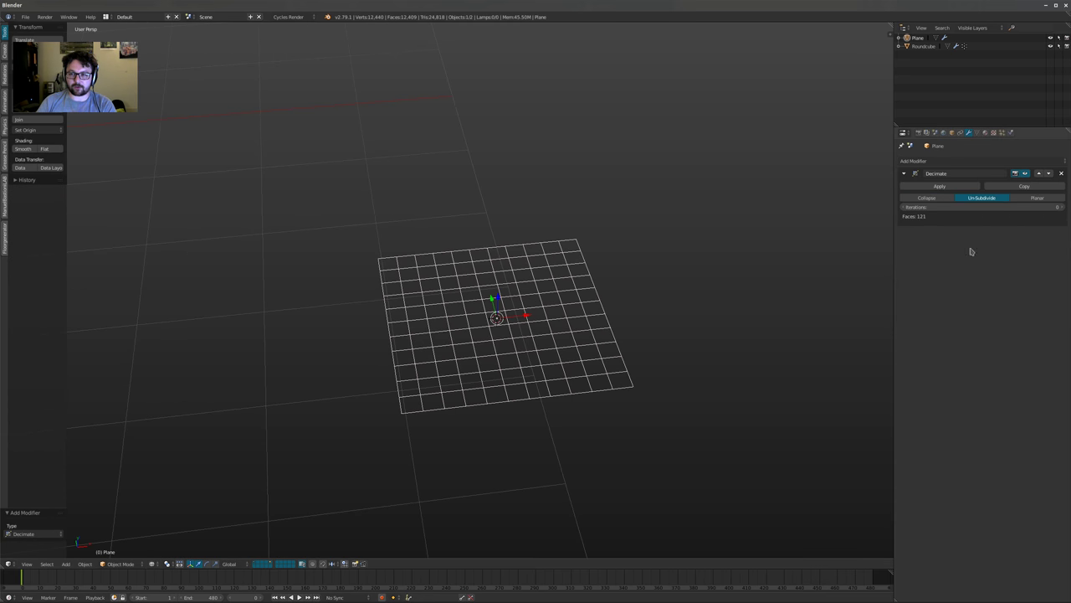
pyautogui.click(1059, 207)
pyautogui.moveTo(624, 341); pyautogui.dragTo(405, 279, button='middle')
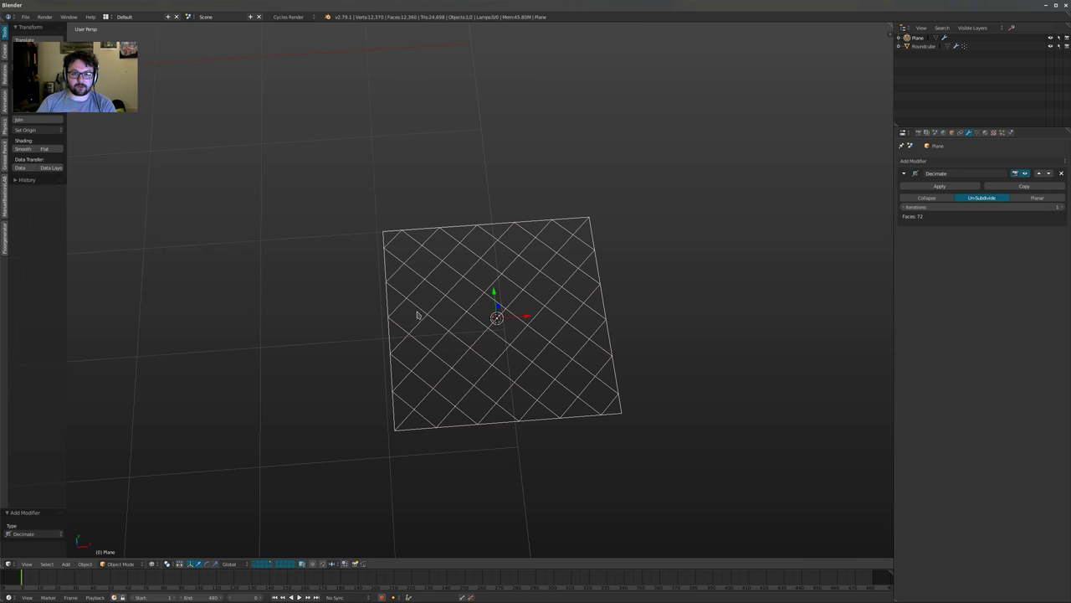
pyautogui.moveTo(451, 299); pyautogui.dragTo(329, 301, button='middle')
# Search the add-on preferences for "extra" and locate Round Cube among the mesh primitives
pyautogui.hotkey('ctrl', 'alt', 'u')
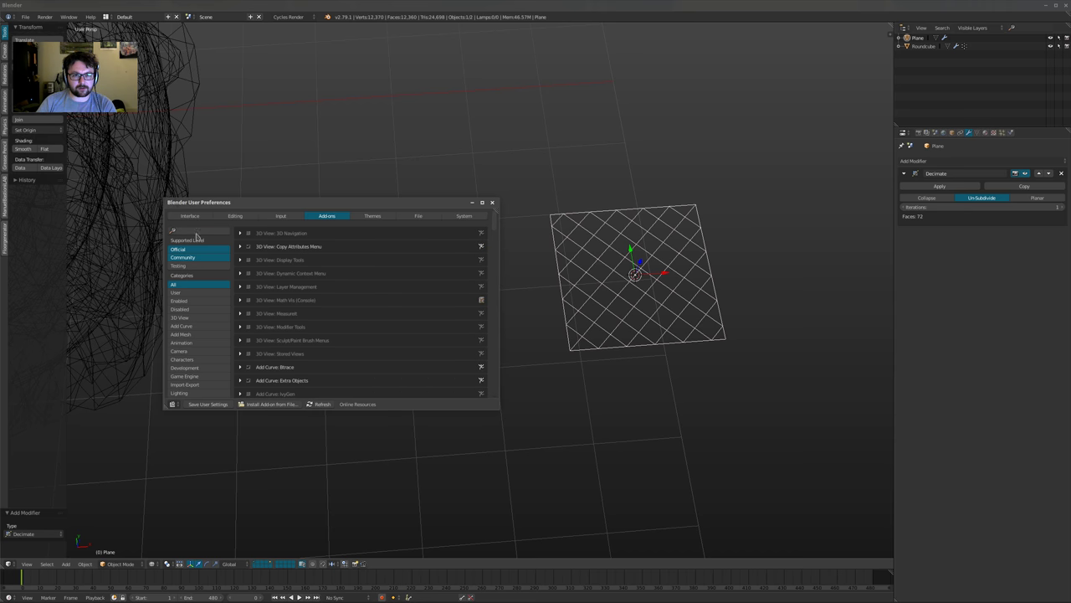
pyautogui.write('extra')
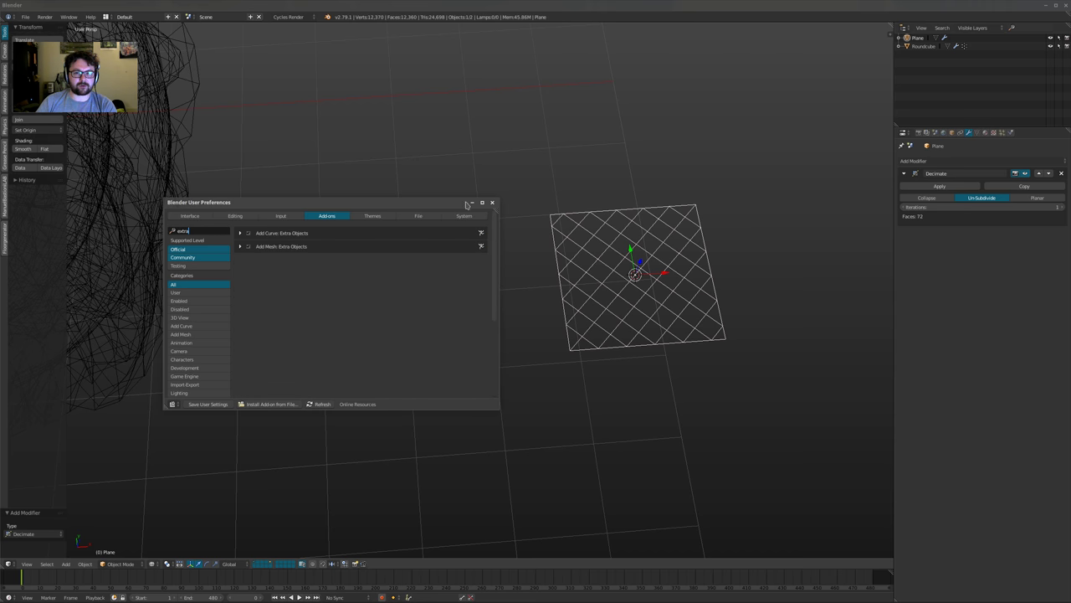
pyautogui.click(494, 203)
pyautogui.hotkey('shift', 'a')
pyautogui.moveTo(328, 275)
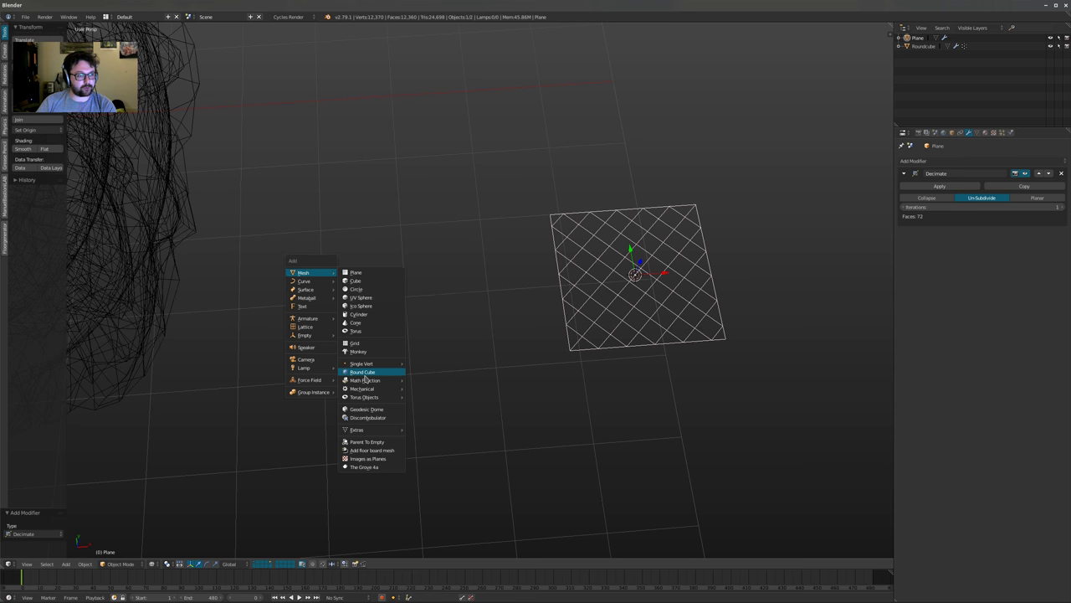
# Delete the test plane beside the Roundcube
pyautogui.moveTo(368, 241); pyautogui.dragTo(524, 291, button='middle')
pyautogui.press('x')
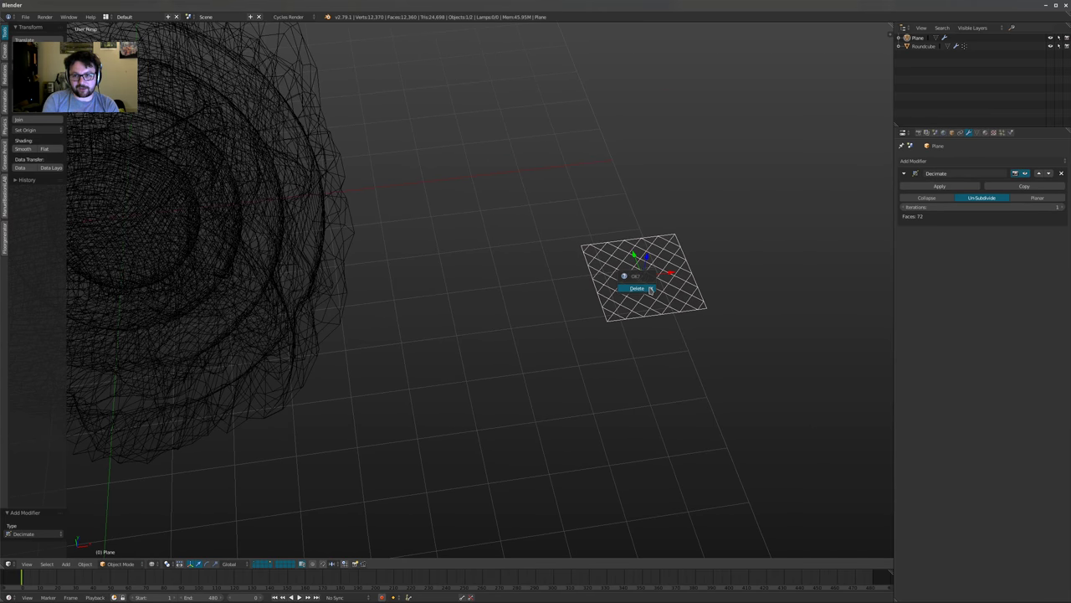
pyautogui.click(650, 290)
# Return the viewport to solid shading and select the Roundcube
pyautogui.press('Home')
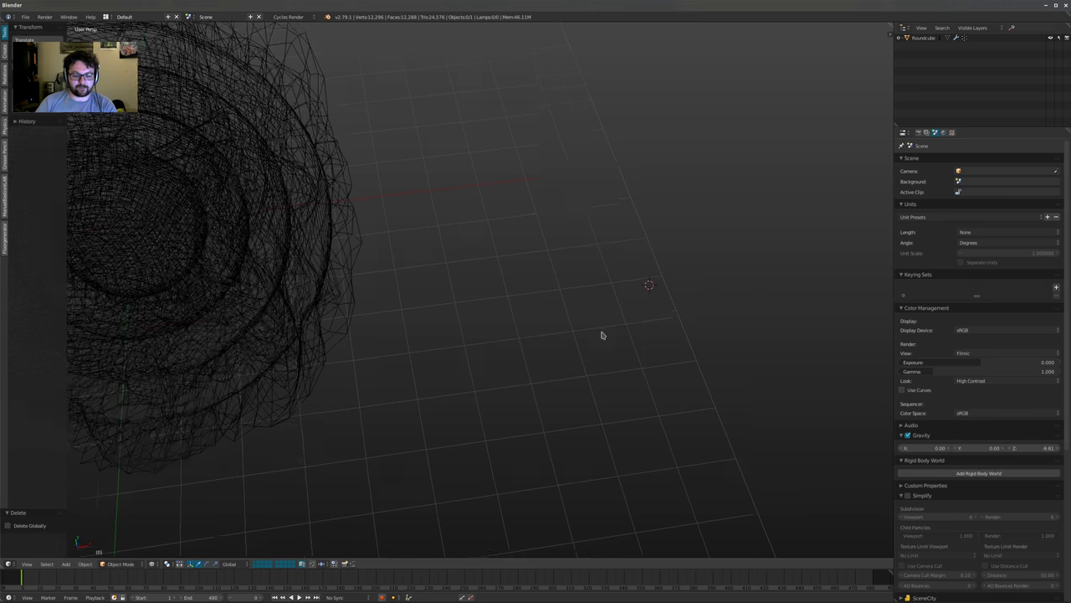
pyautogui.press('z')
pyautogui.scroll(1, 473, 306)
pyautogui.keyDown('shift'); pyautogui.moveTo(472, 305); pyautogui.dragTo(515, 247, button='middle'); pyautogui.keyUp('shift')
pyautogui.rightClick(536, 289)
pyautogui.moveTo(604, 374); pyautogui.dragTo(578, 356, button='middle')
pyautogui.moveTo(540, 316); pyautogui.dragTo(716, 510, button='middle')
pyautogui.scroll(-1, 564, 326)
pyautogui.moveTo(564, 327)
pyautogui.mouseDown(button='middle')
pyautogui.moveTo(547, 324)
pyautogui.moveTo(559, 320)
pyautogui.mouseUp(button='middle')
pyautogui.scroll(1, 559, 320)
pyautogui.moveTo(453, 278); pyautogui.dragTo(674, 292, button='middle')
# Switch the Roundcube's Decimate modifier to Planar mode and inspect the resulting face pattern
pyautogui.click(1036, 569)
pyautogui.moveTo(626, 355); pyautogui.dragTo(542, 330, button='middle')
pyautogui.scroll(1, 500, 297)
pyautogui.scroll(2, 437, 303)
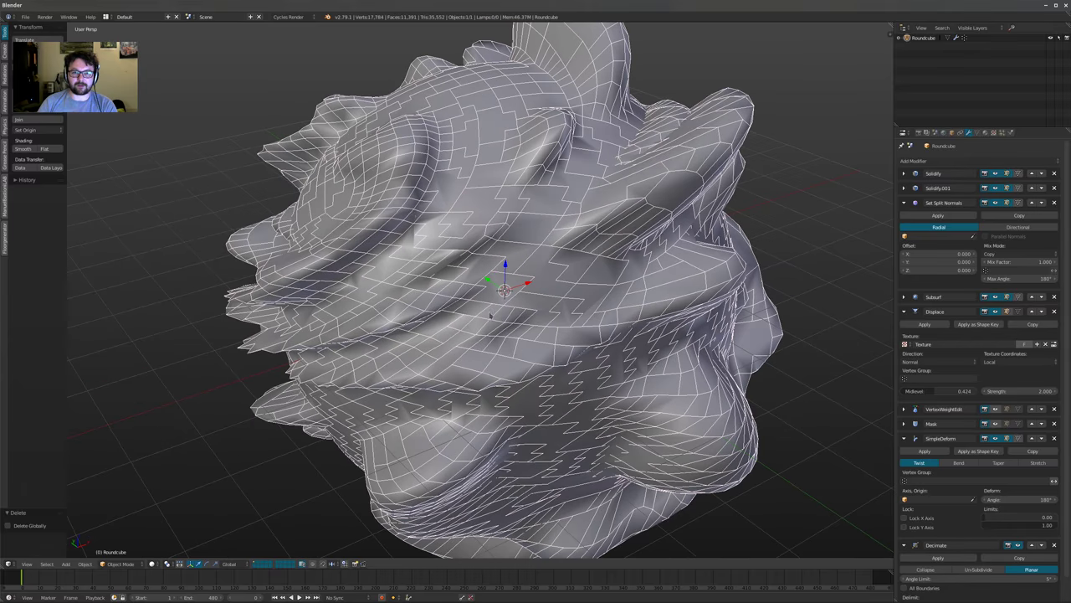
pyautogui.keyDown('shift'); pyautogui.scroll(-3, 492, 195); pyautogui.keyUp('shift')
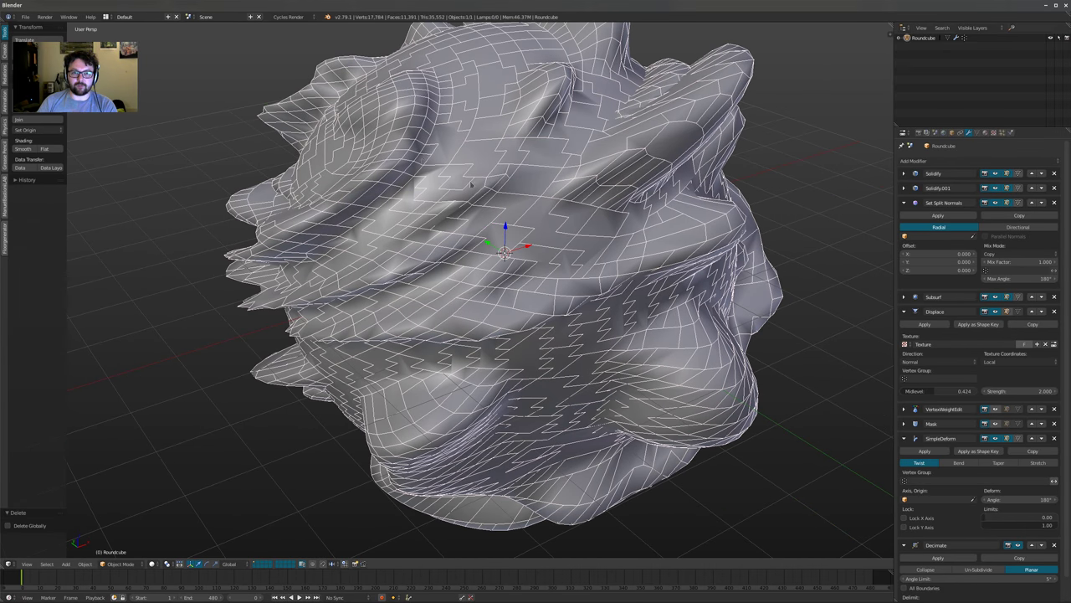
# Enable All Boundaries in the Planar Decimate modifier and set its Angle Limit to 15°
pyautogui.click(919, 587)
pyautogui.scroll(-3, 573, 347)
pyautogui.keyDown('shift'); pyautogui.moveTo(576, 362); pyautogui.dragTo(545, 334, button='middle'); pyautogui.keyUp('shift')
pyautogui.click(927, 579)
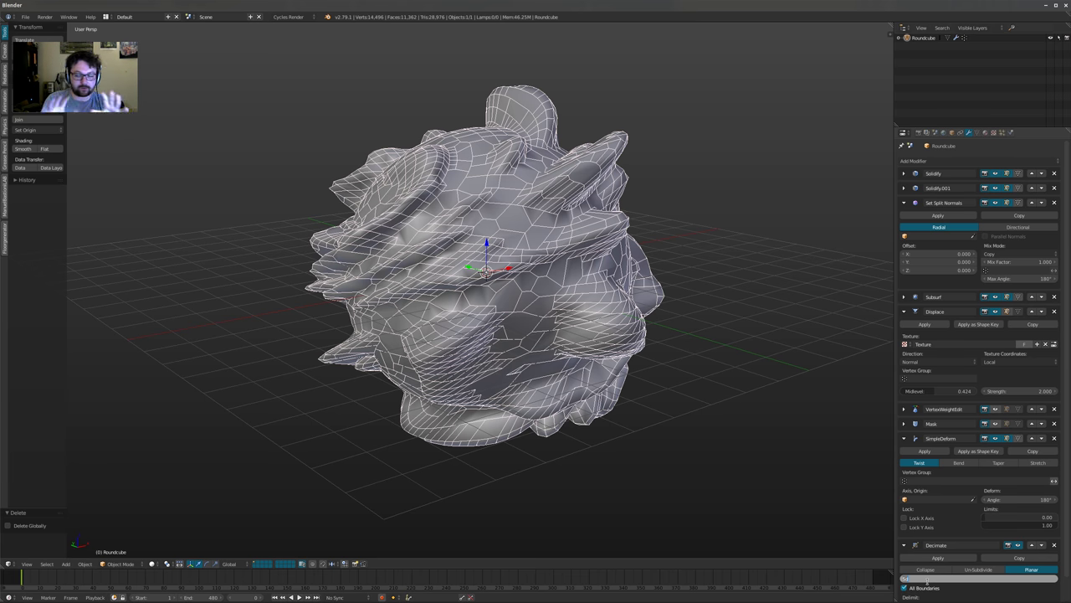
pyautogui.press('Return')
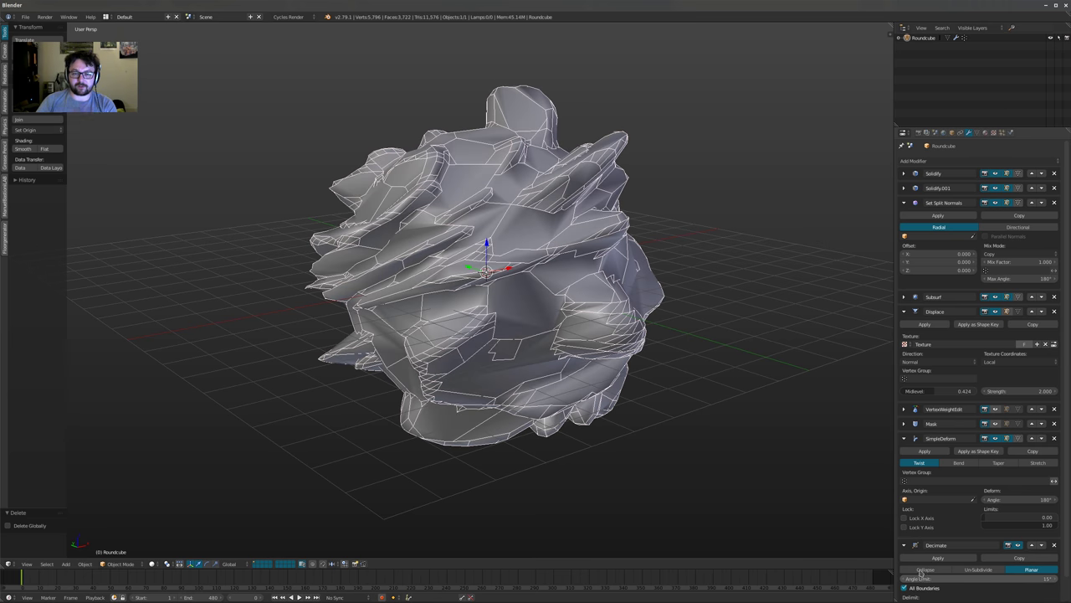
pyautogui.moveTo(525, 297); pyautogui.dragTo(633, 333, button='middle')
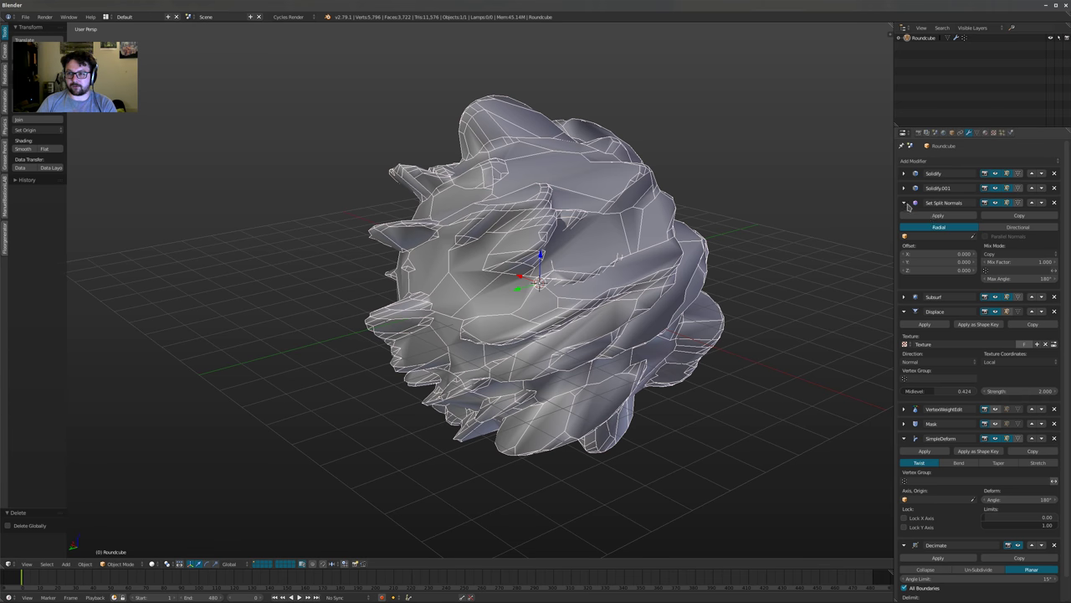
# Collapse the settings of the Set Split Normals, Displace and SimpleDeform modifiers in the Roundcube's modifier stack
pyautogui.click(905, 203)
pyautogui.click(903, 232)
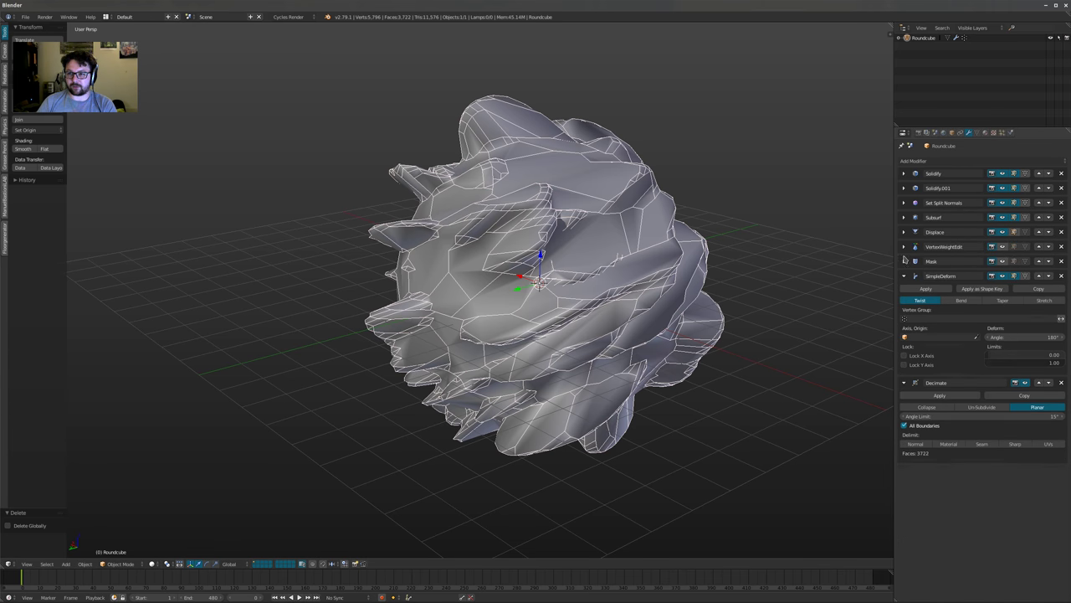
pyautogui.click(903, 275)
pyautogui.moveTo(717, 268); pyautogui.dragTo(469, 360, button='middle')
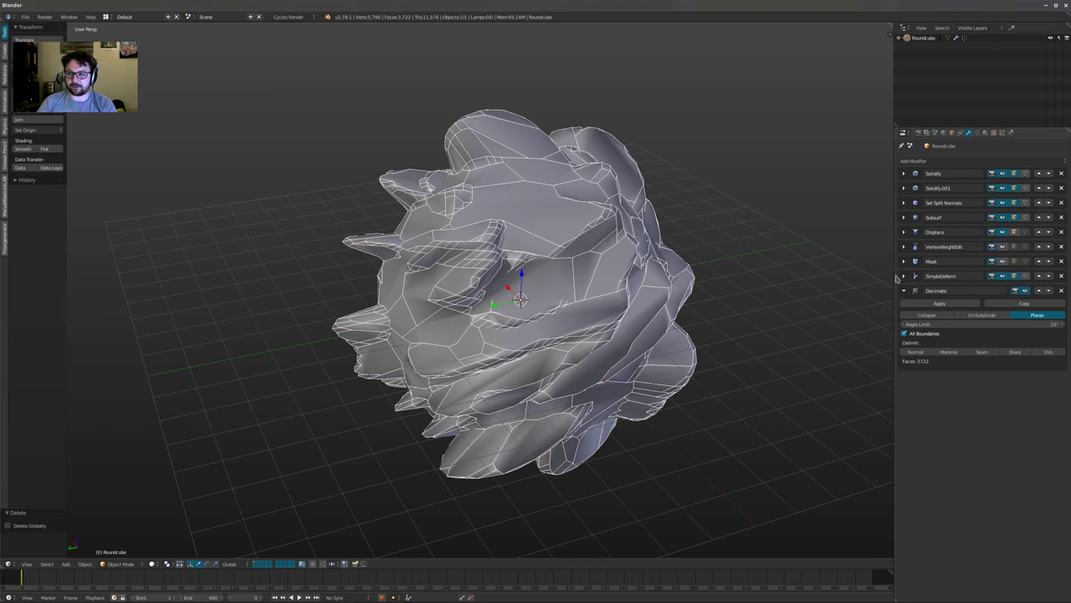
# Turn on viewport display for the VertexWeightEdit and Mask modifiers and inspect the cut-open shape
pyautogui.click(1003, 262)
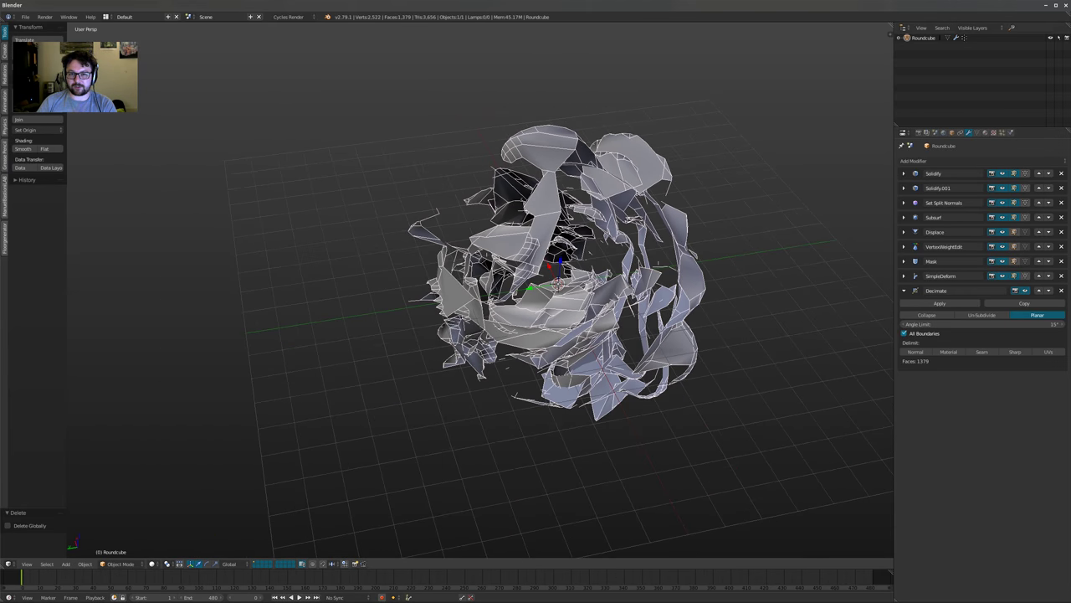
pyautogui.moveTo(586, 281); pyautogui.dragTo(510, 309, button='middle')
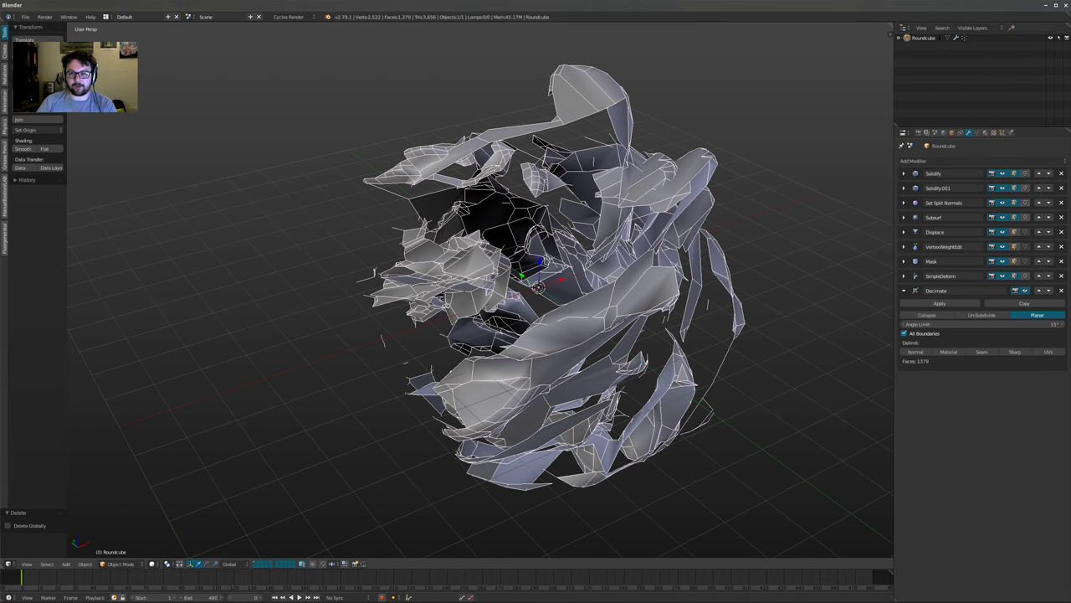
pyautogui.scroll(2, 589, 196)
pyautogui.keyDown('shift'); pyautogui.moveTo(589, 195); pyautogui.dragTo(569, 187, button='middle'); pyautogui.keyUp('shift')
pyautogui.scroll(-1, 569, 188)
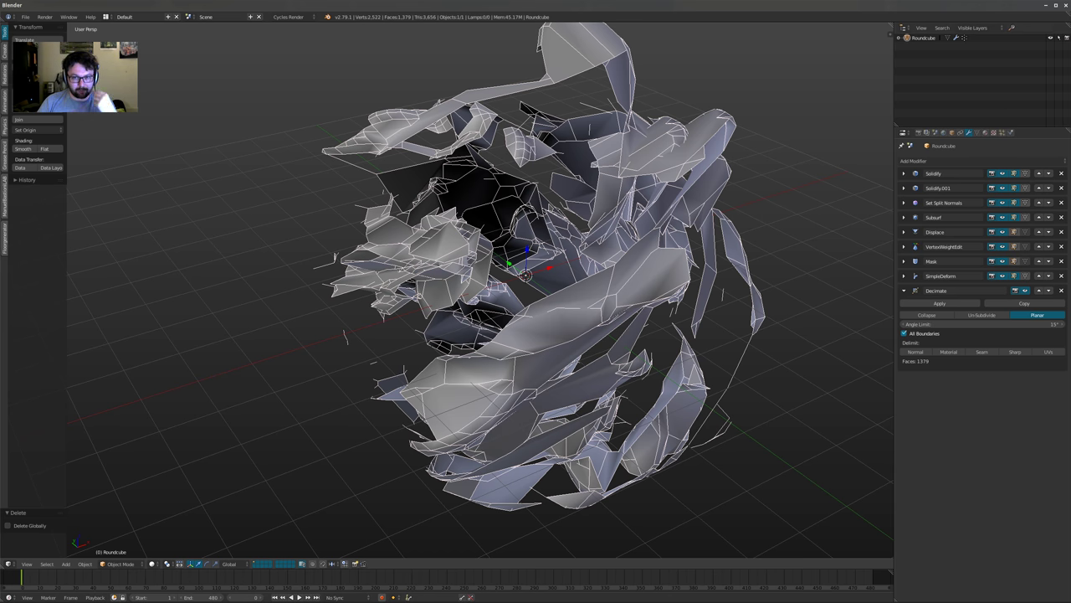
pyautogui.moveTo(489, 327); pyautogui.dragTo(477, 333, button='middle')
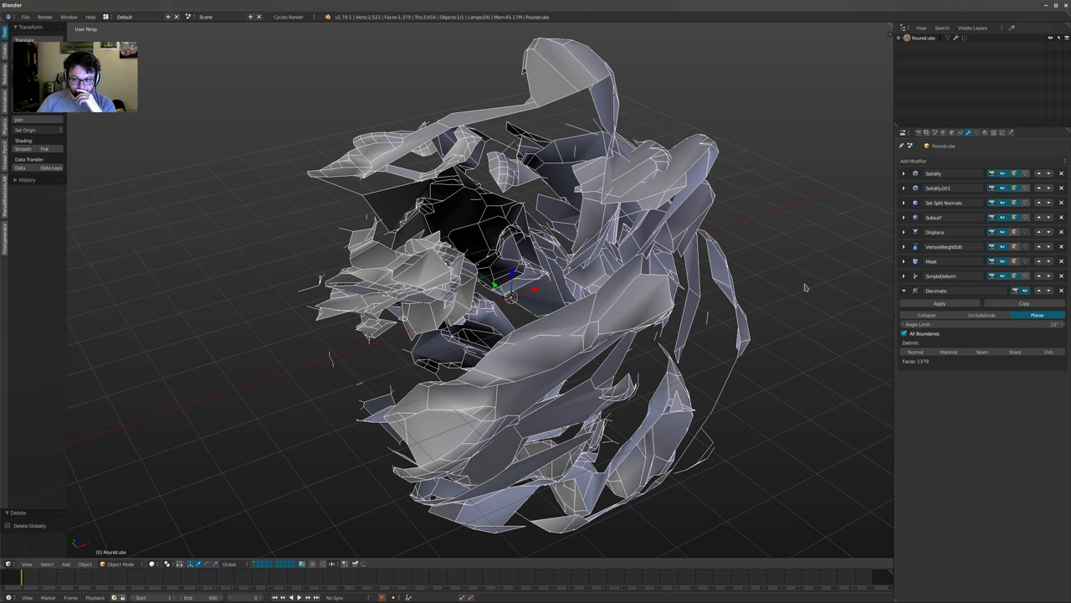
# Add a Wireframe modifier after Decimate on the Roundcube and deselect the object
pyautogui.click(913, 160)
pyautogui.click(911, 318)
pyautogui.moveTo(660, 329); pyautogui.dragTo(629, 310, button='middle')
pyautogui.press('a')
pyautogui.scroll(2, 616, 280)
pyautogui.moveTo(563, 337); pyautogui.dragTo(483, 315, button='middle')
pyautogui.scroll(3, 595, 306)
pyautogui.scroll(-3, 593, 307)
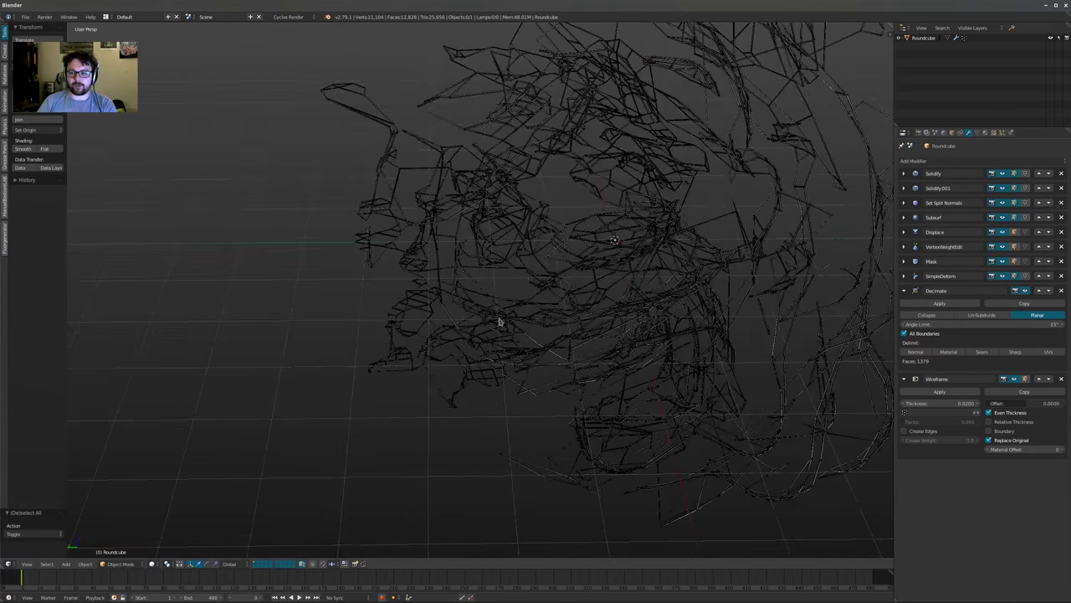
# Disable Even Thickness and Replace Original in the Wireframe modifier
pyautogui.click(991, 415)
pyautogui.click(990, 443)
pyautogui.scroll(-3, 652, 328)
pyautogui.moveTo(653, 328); pyautogui.dragTo(677, 376, button='middle')
pyautogui.keyDown('shift'); pyautogui.moveTo(531, 392); pyautogui.dragTo(539, 319, button='middle'); pyautogui.keyUp('shift')
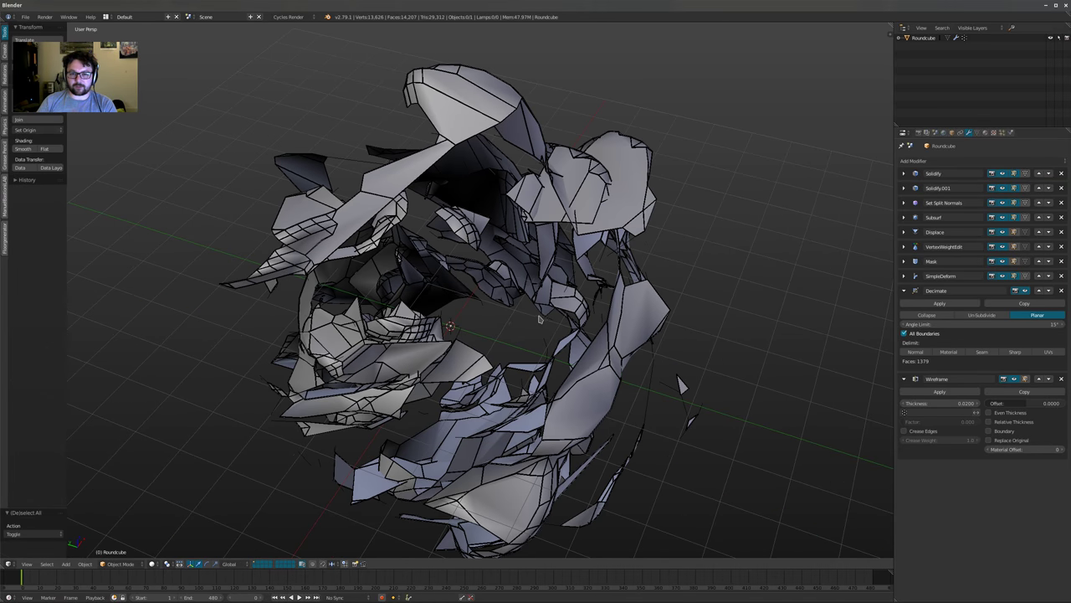
# Increase the Wireframe modifier's thickness to about 0.16
pyautogui.moveTo(953, 404); pyautogui.dragTo(970, 403)
pyautogui.moveTo(766, 403); pyautogui.dragTo(527, 293, button='middle')
pyautogui.scroll(2, 753, 370)
pyautogui.scroll(-3, 757, 364)
pyautogui.scroll(2, 586, 322)
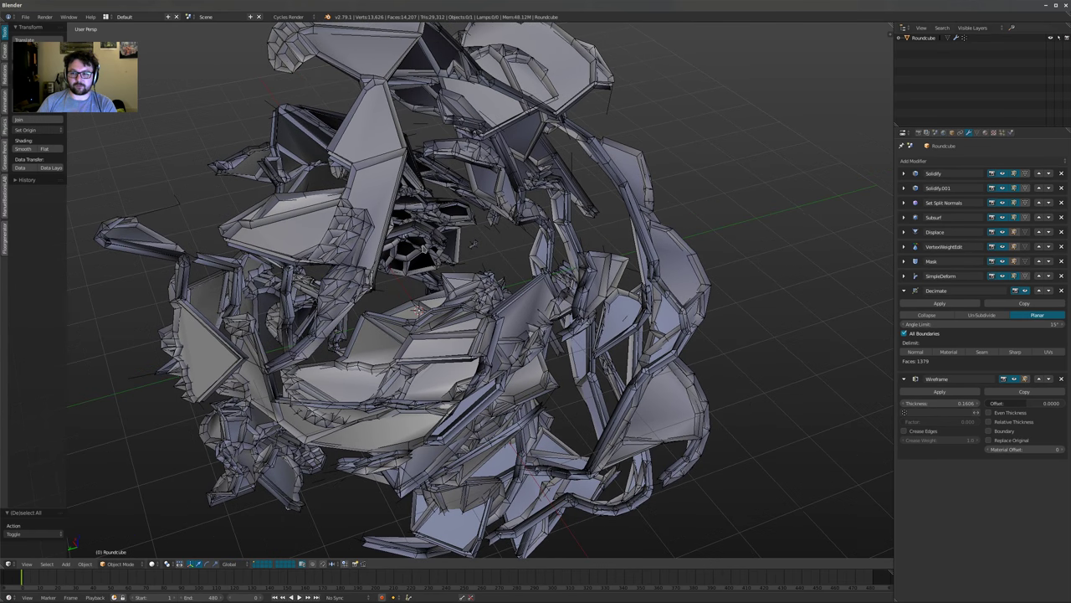
# Compare the Wireframe modifier with Boundary on and off, leaving Boundary enabled
pyautogui.click(989, 431)
pyautogui.scroll(3, 163, 233)
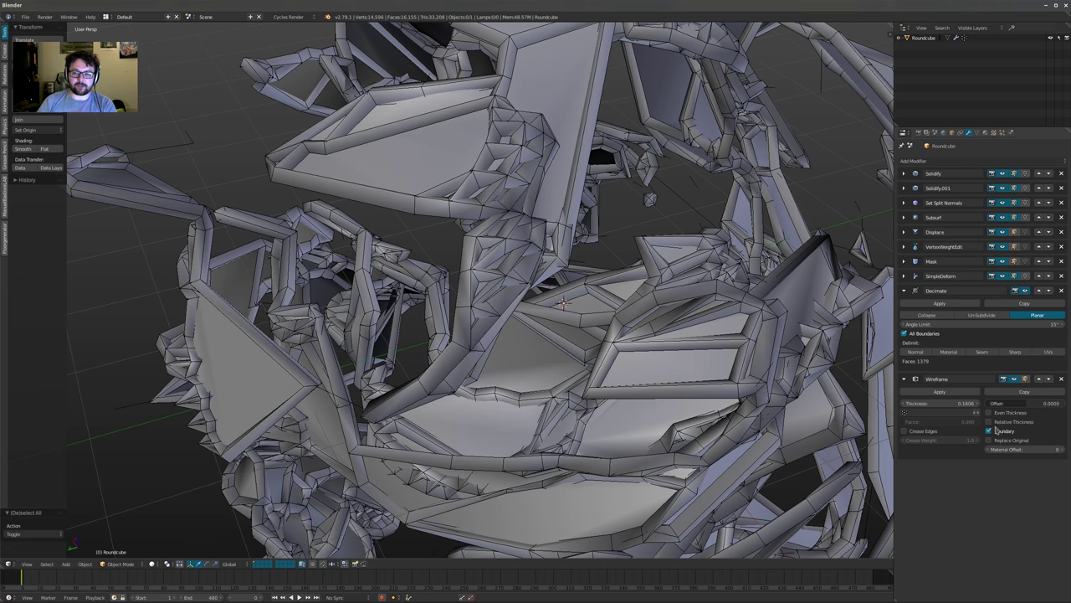
pyautogui.click(990, 431)
pyautogui.scroll(2, 280, 214)
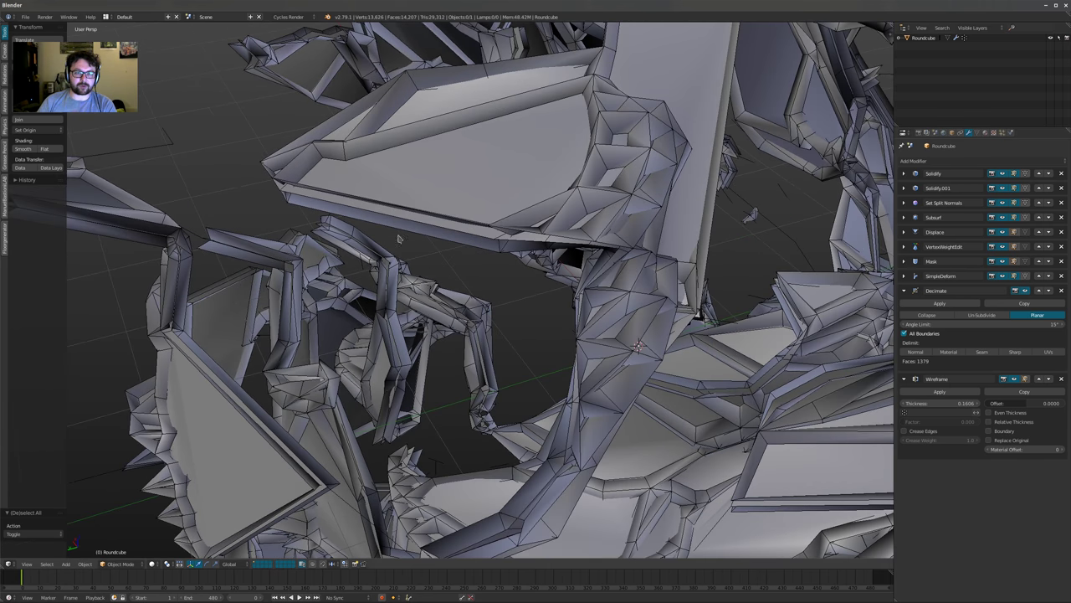
pyautogui.click(990, 431)
pyautogui.scroll(-5, 542, 263)
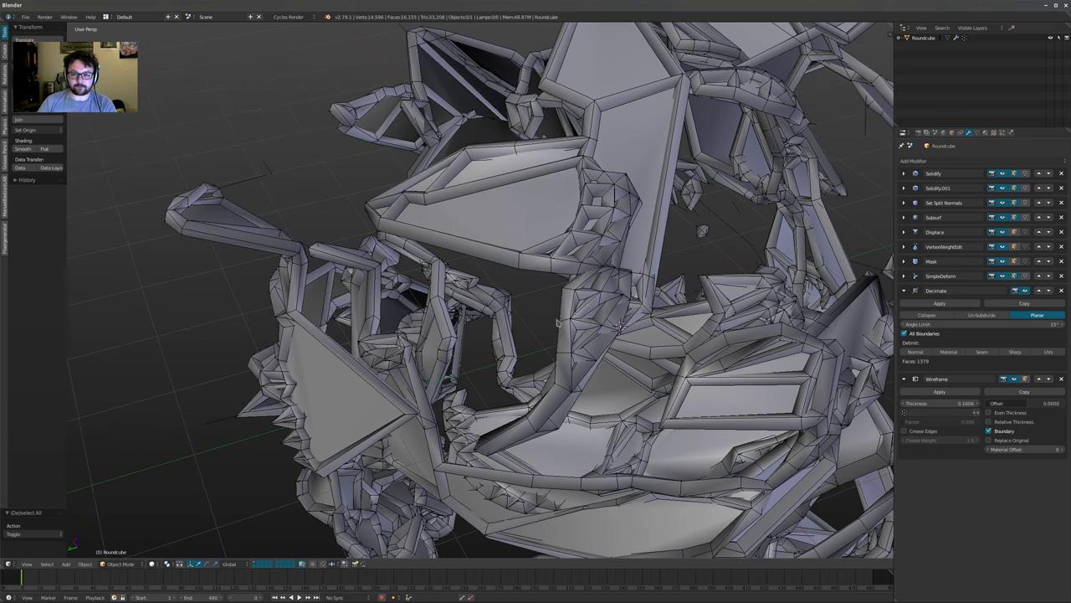
pyautogui.scroll(-3, 542, 264)
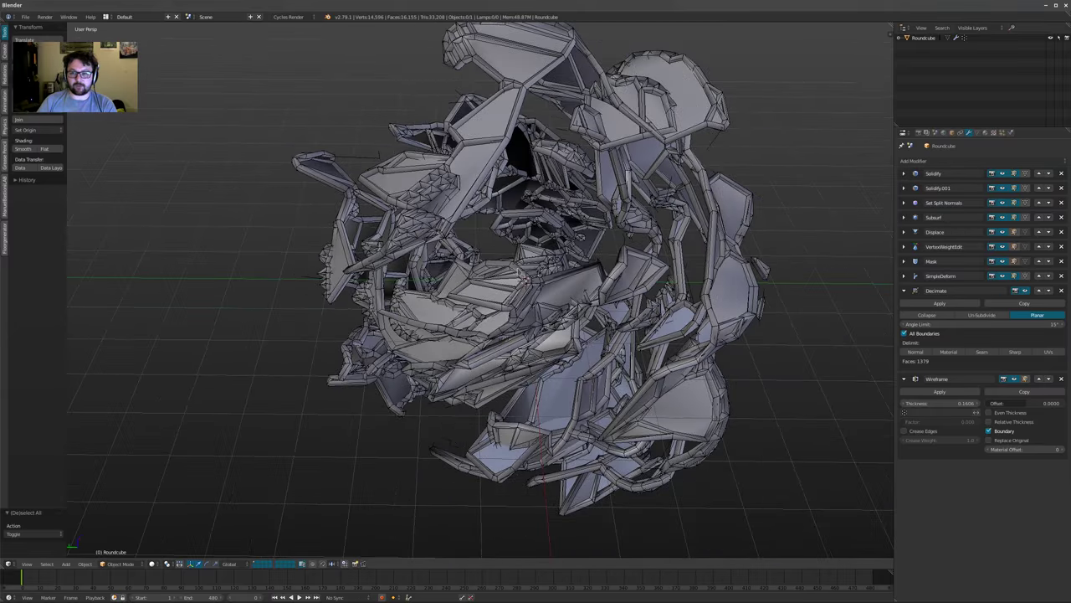
# Add a Catmull-Clark Subdivision Surface modifier after the Wireframe modifier
pyautogui.click(927, 160)
pyautogui.click(909, 301)
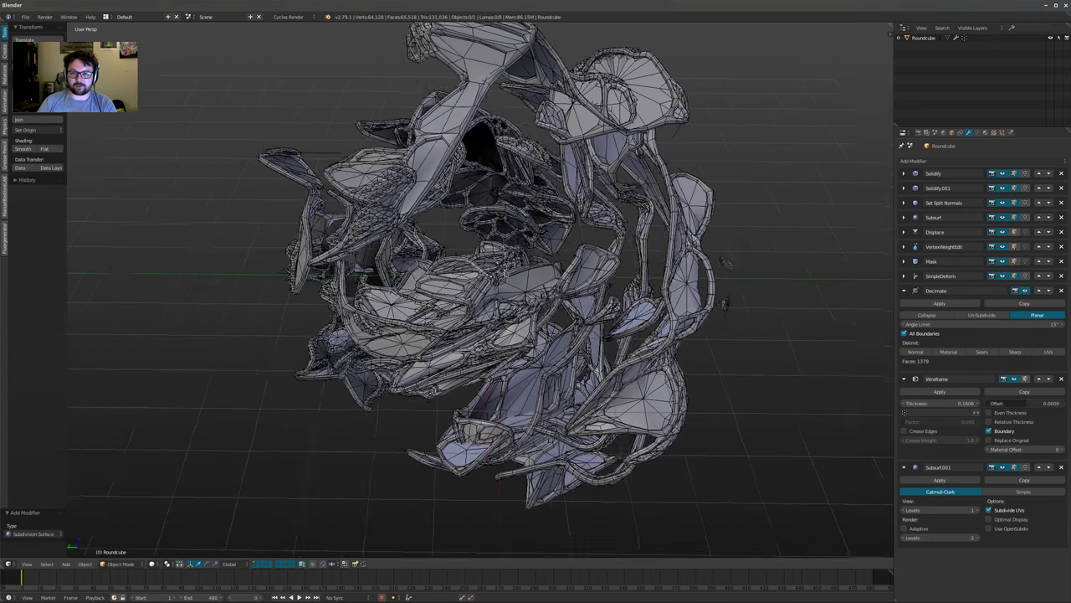
pyautogui.scroll(4, 479, 263)
pyautogui.keyDown('shift'); pyautogui.moveTo(479, 262); pyautogui.dragTo(580, 265, button='middle'); pyautogui.keyUp('shift')
# Turn off the Roundcube's Wire display overlay and inspect the smoothed surface from several angles
pyautogui.click(953, 134)
pyautogui.click(903, 373)
pyautogui.scroll(-4, 535, 288)
pyautogui.scroll(2, 519, 292)
pyautogui.scroll(2, 569, 276)
pyautogui.keyDown('shift'); pyautogui.moveTo(548, 303); pyautogui.dragTo(595, 305, button='middle'); pyautogui.keyUp('shift')
pyautogui.scroll(-1, 628, 266)
pyautogui.scroll(1, 566, 221)
pyautogui.keyDown('shift'); pyautogui.moveTo(536, 167); pyautogui.dragTo(536, 241, button='middle'); pyautogui.keyUp('shift')
pyautogui.scroll(2, 537, 241)
pyautogui.scroll(-2, 629, 249)
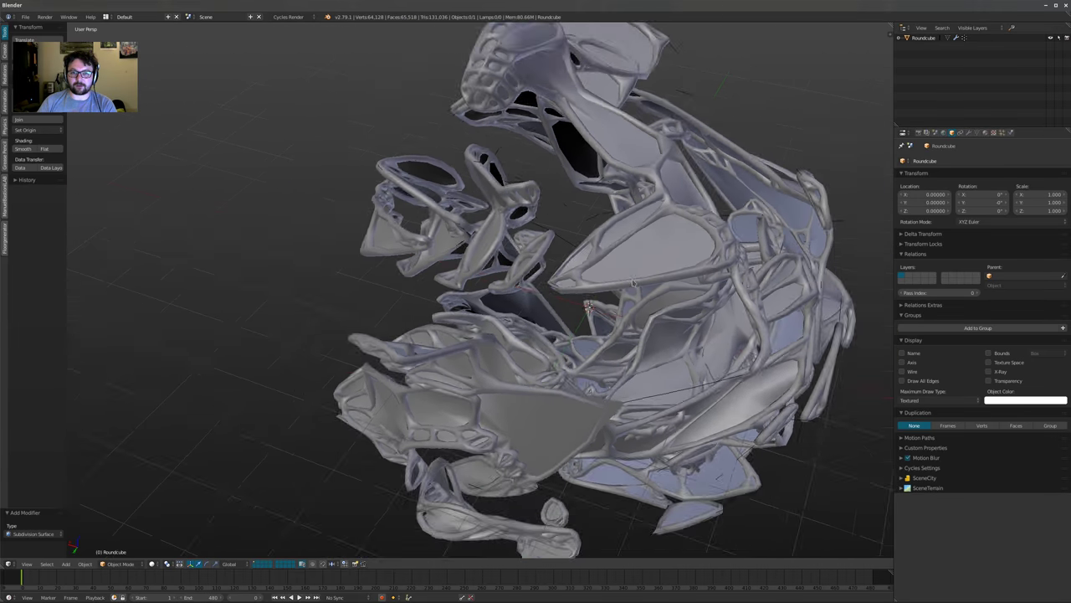
pyautogui.moveTo(586, 305); pyautogui.dragTo(712, 260, button='middle')
pyautogui.scroll(-2, 649, 306)
pyautogui.moveTo(592, 342); pyautogui.dragTo(689, 304, button='middle')
# Raise the last Subdivision Surface modifier's view level to 2 and inspect the smoothed shape
pyautogui.click(968, 132)
pyautogui.moveTo(837, 293); pyautogui.dragTo(874, 329, button='middle')
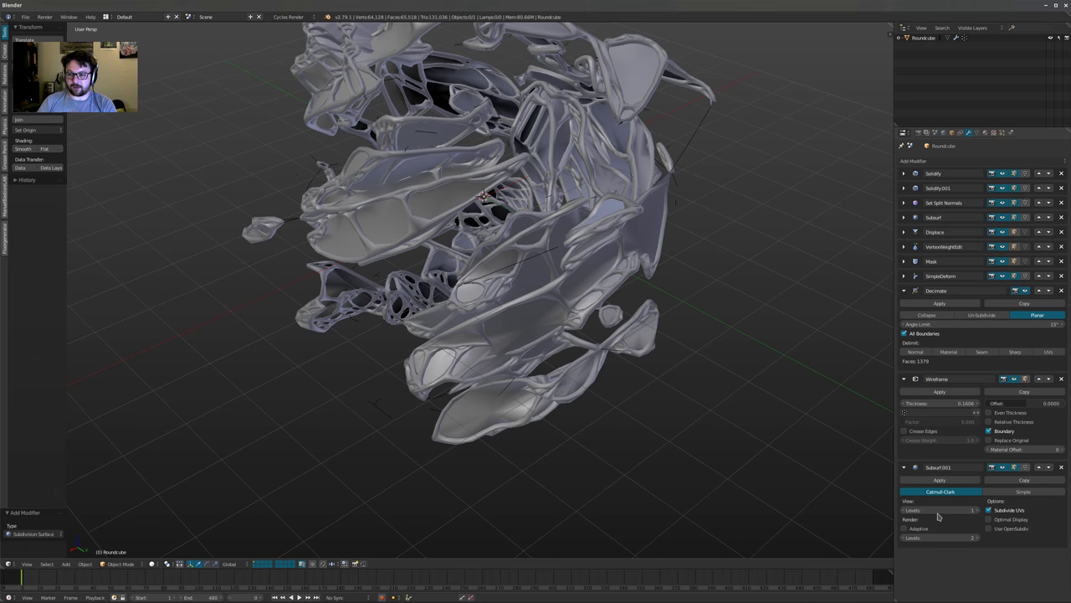
pyautogui.click(975, 512)
pyautogui.scroll(-1, 627, 284)
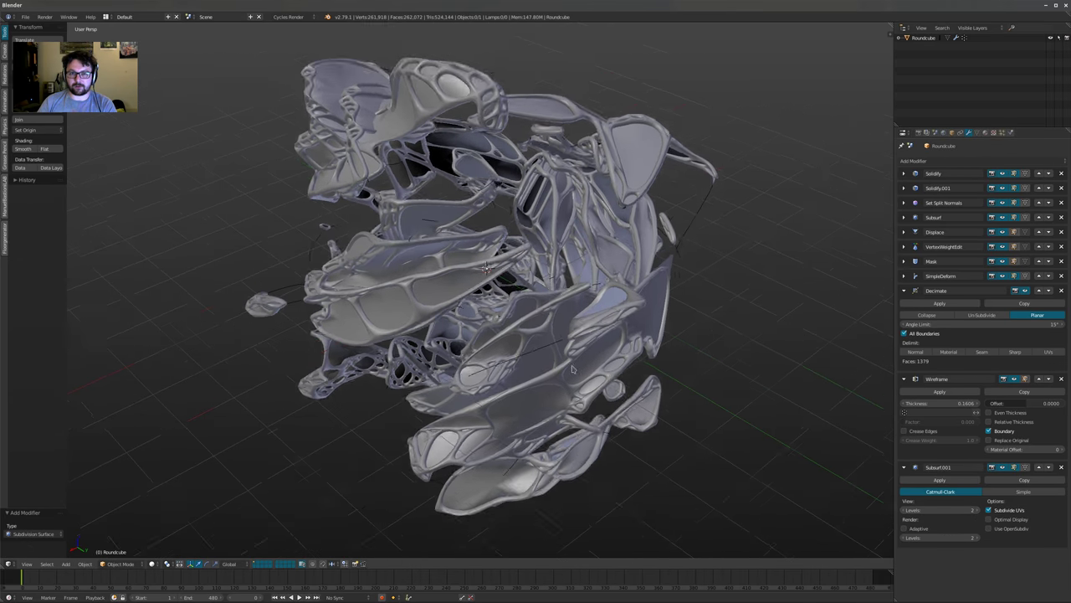
pyautogui.scroll(2, 577, 328)
pyautogui.scroll(-1, 601, 324)
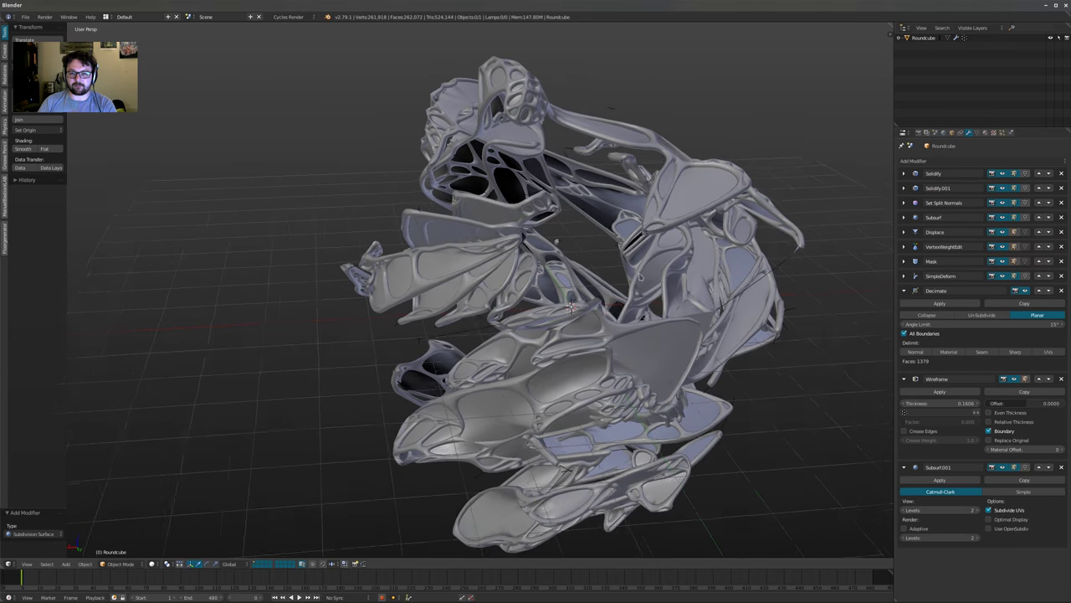
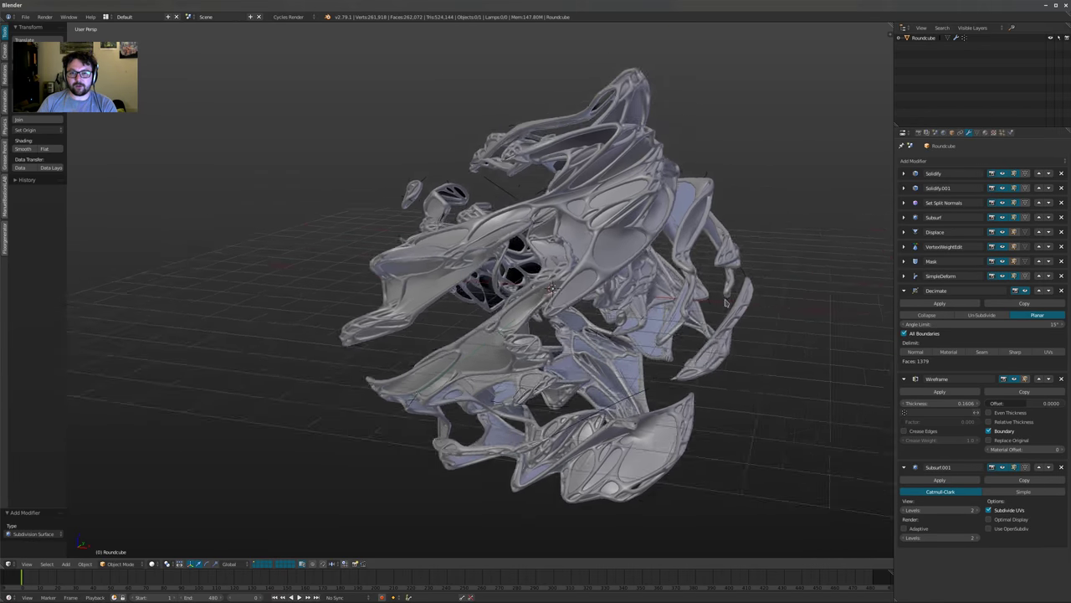
pyautogui.scroll(2, 589, 315)
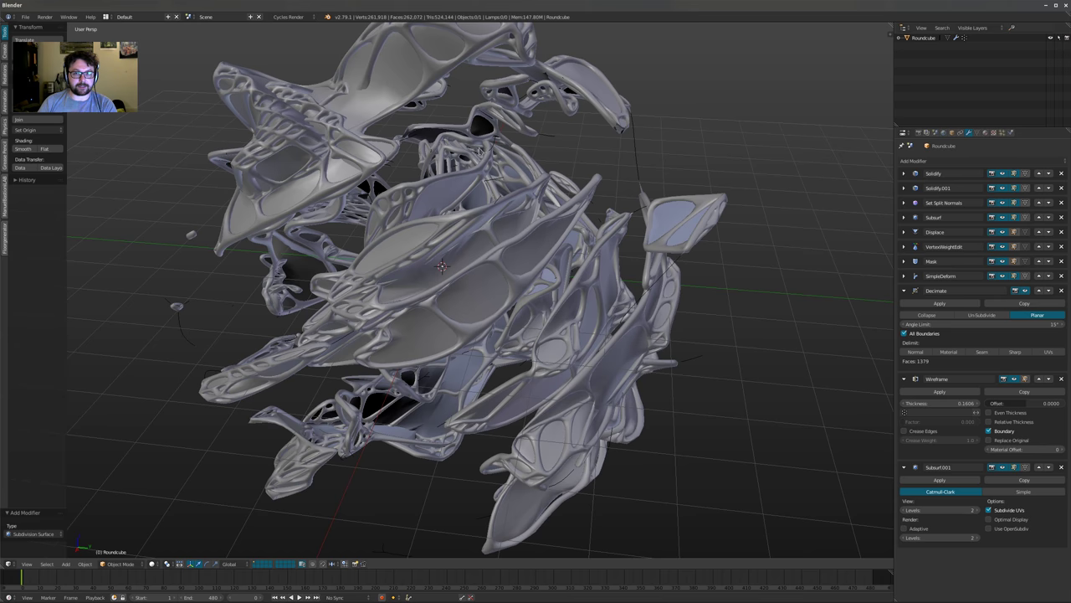
pyautogui.keyDown('shift'); pyautogui.moveTo(482, 151); pyautogui.dragTo(483, 168, button='middle'); pyautogui.keyUp('shift')
pyautogui.scroll(-1, 483, 167)
pyautogui.moveTo(640, 224); pyautogui.dragTo(502, 237, button='middle')
pyautogui.moveTo(511, 189); pyautogui.dragTo(466, 275, button='middle')
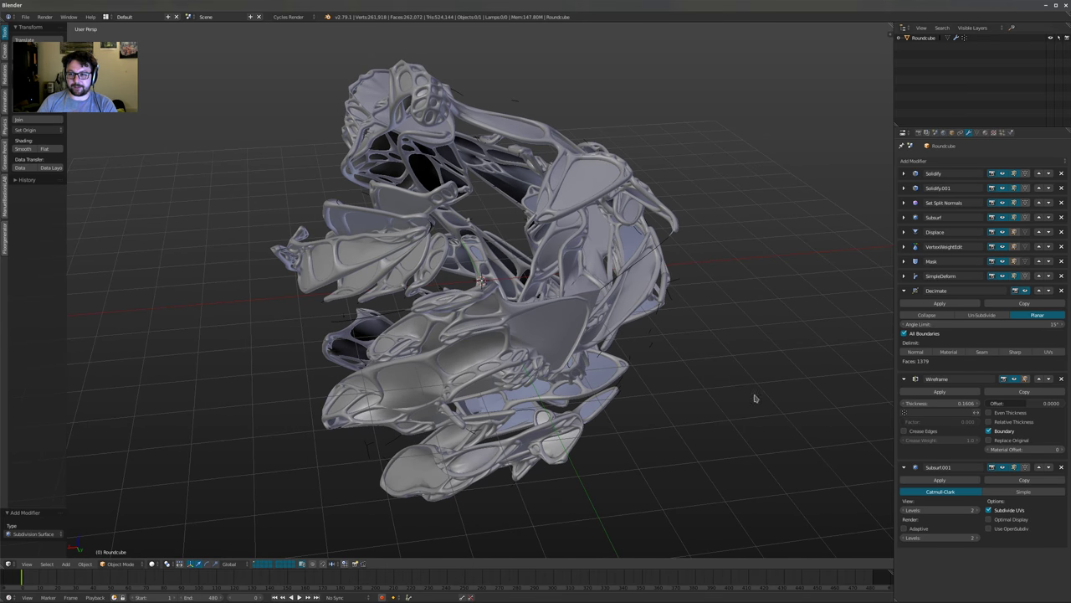
# Enable Relative Thickness in the Wireframe modifier and examine the ribs and membranes from several angles
pyautogui.click(989, 420)
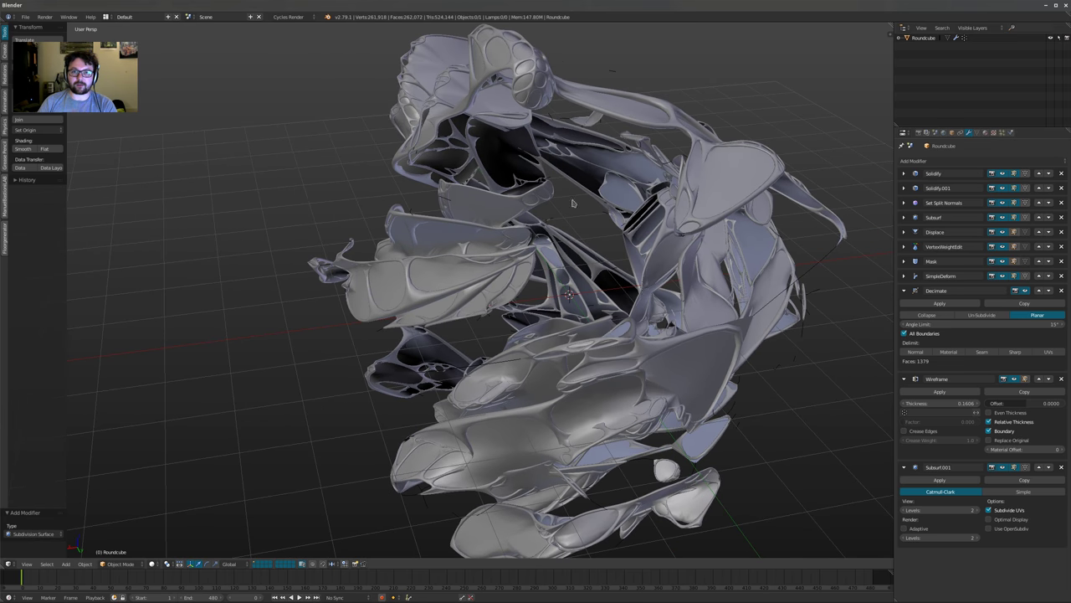
pyautogui.moveTo(573, 202); pyautogui.dragTo(492, 220, button='middle')
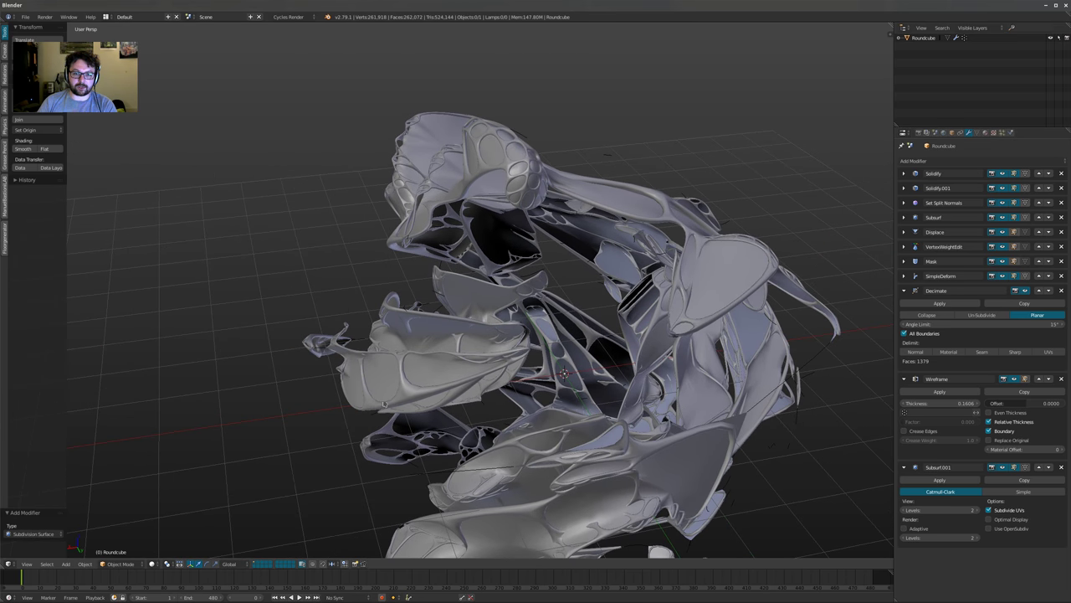
pyautogui.scroll(-2, 525, 349)
pyautogui.moveTo(525, 349); pyautogui.dragTo(402, 335, button='middle')
pyautogui.scroll(4, 464, 259)
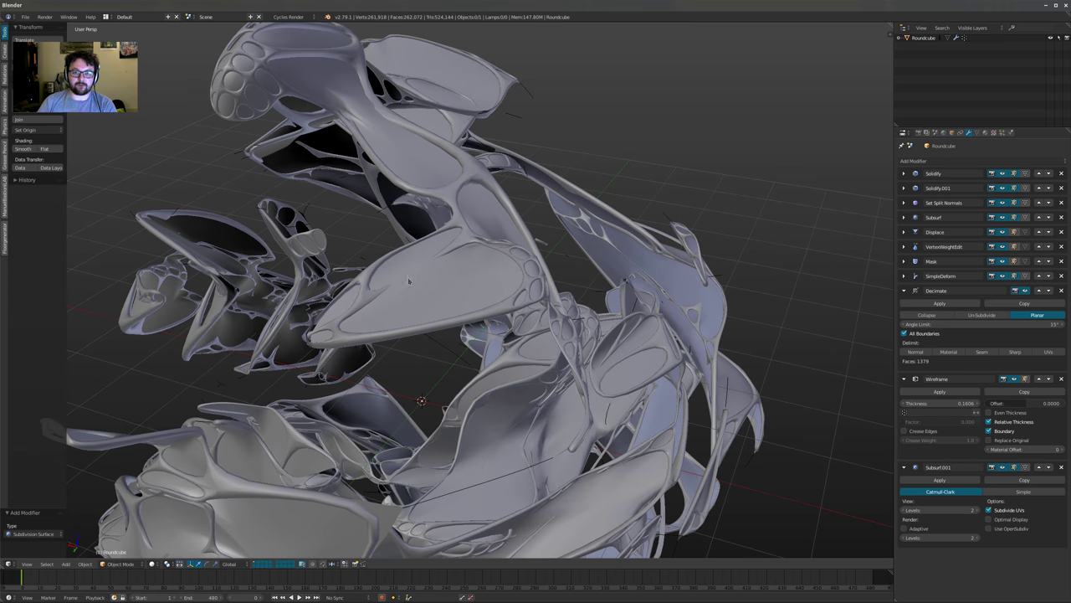
pyautogui.scroll(-2, 409, 280)
pyautogui.moveTo(409, 280); pyautogui.dragTo(538, 250, button='middle')
pyautogui.scroll(-2, 483, 266)
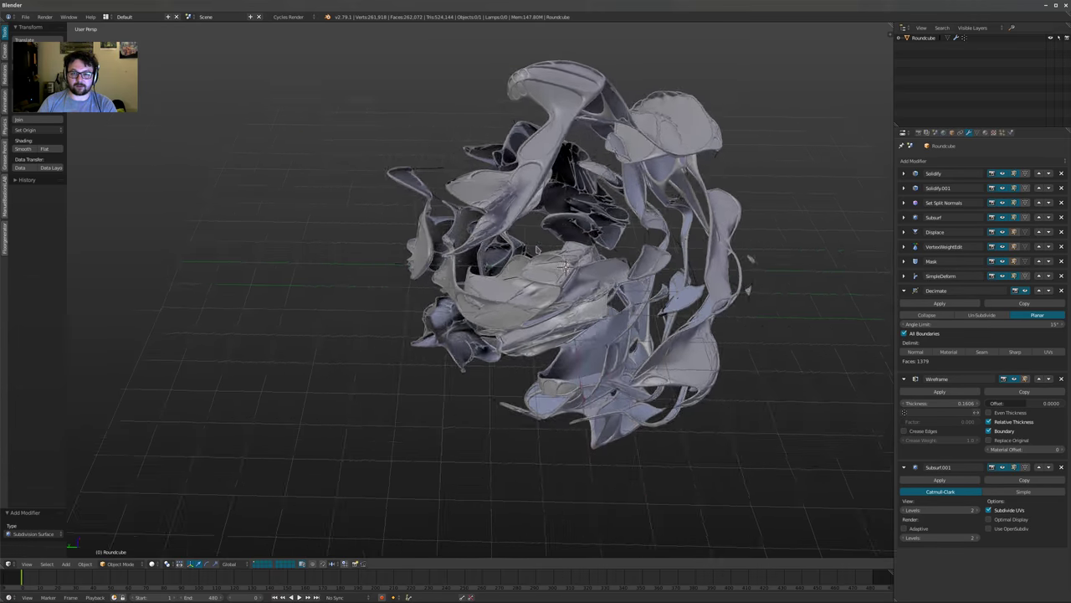
pyautogui.scroll(4, 536, 249)
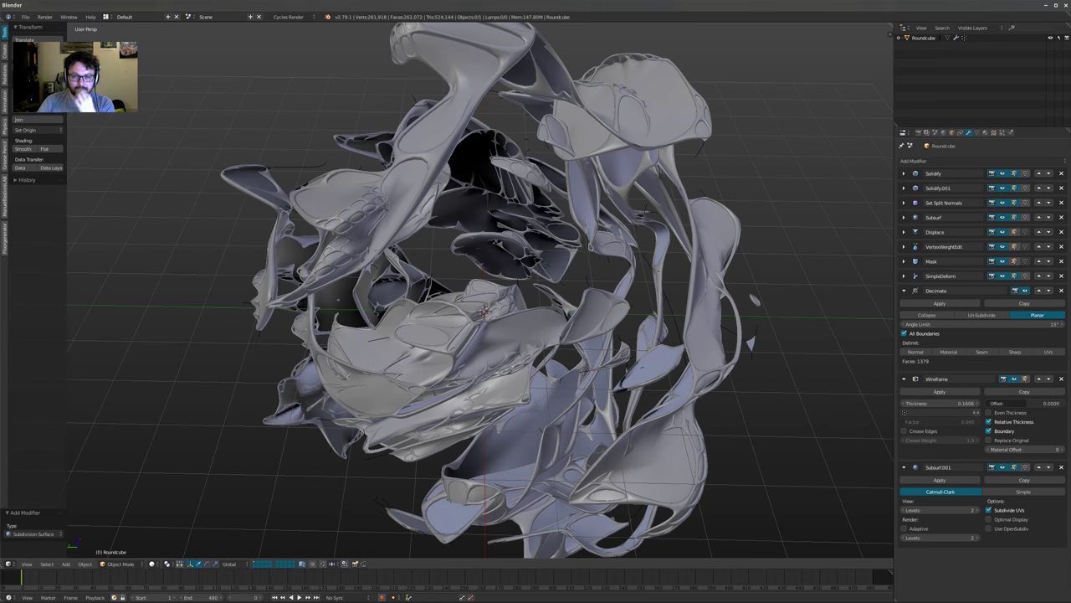
pyautogui.moveTo(695, 296); pyautogui.dragTo(715, 289, button='middle')
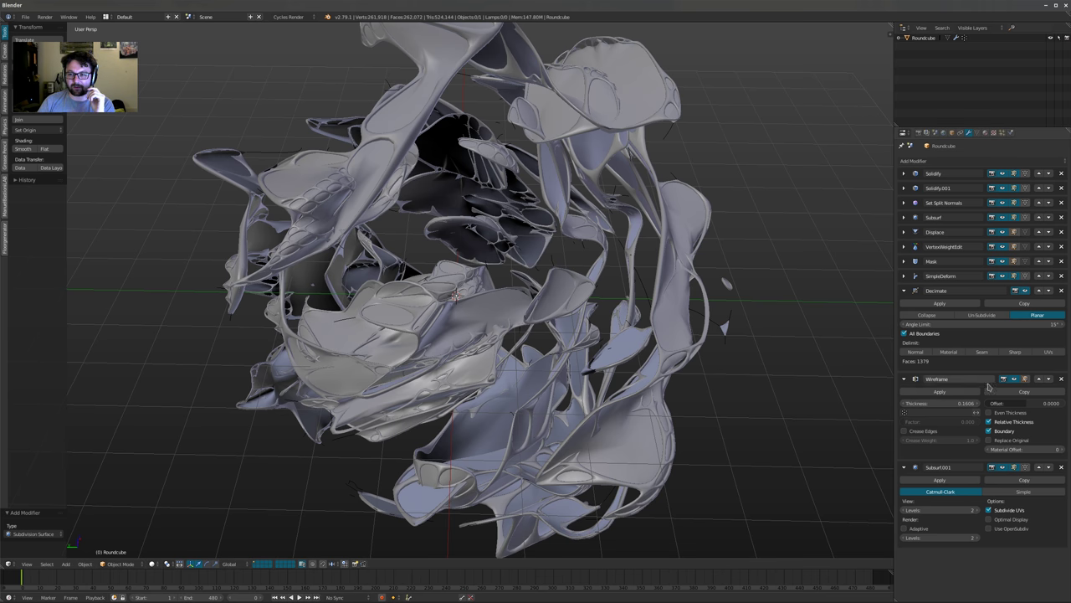
# Set the Wireframe modifier's Offset to 10
pyautogui.click(1015, 403)
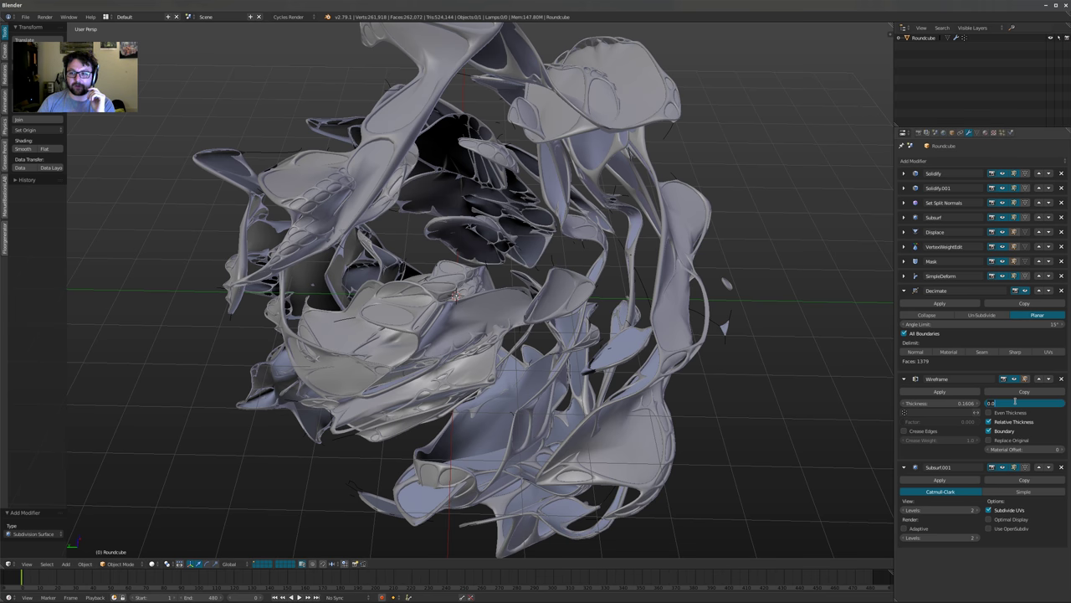
pyautogui.press('Return')
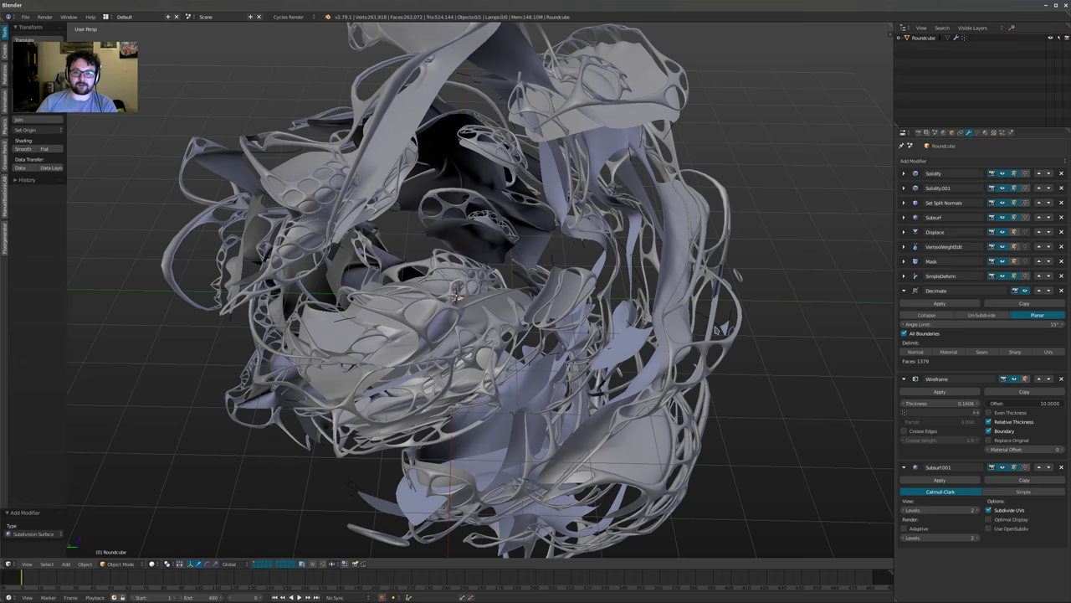
pyautogui.scroll(-2, 718, 330)
# Examine the offset wireframe ribs and inner membranes of the Roundcube from several angles and distances
pyautogui.moveTo(718, 330); pyautogui.dragTo(410, 331, button='middle')
pyautogui.scroll(1, 610, 309)
pyautogui.scroll(3, 355, 299)
pyautogui.moveTo(355, 299); pyautogui.dragTo(315, 303, button='middle')
pyautogui.scroll(-3, 366, 268)
pyautogui.moveTo(365, 268); pyautogui.dragTo(589, 300, button='middle')
pyautogui.scroll(-3, 442, 307)
pyautogui.moveTo(502, 301); pyautogui.dragTo(565, 318, button='middle')
pyautogui.keyDown('shift'); pyautogui.moveTo(441, 299); pyautogui.dragTo(452, 289, button='middle'); pyautogui.keyUp('shift')
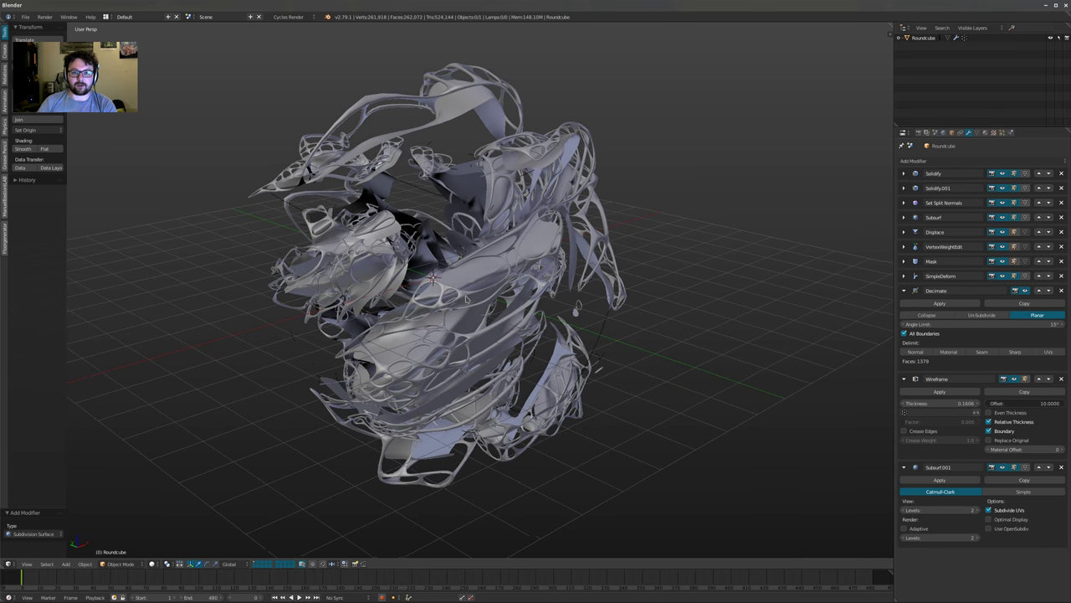
pyautogui.scroll(1, 383, 284)
pyautogui.keyDown('shift'); pyautogui.moveTo(382, 283); pyautogui.dragTo(396, 267, button='middle'); pyautogui.keyUp('shift')
pyautogui.moveTo(638, 303); pyautogui.dragTo(456, 283, button='middle')
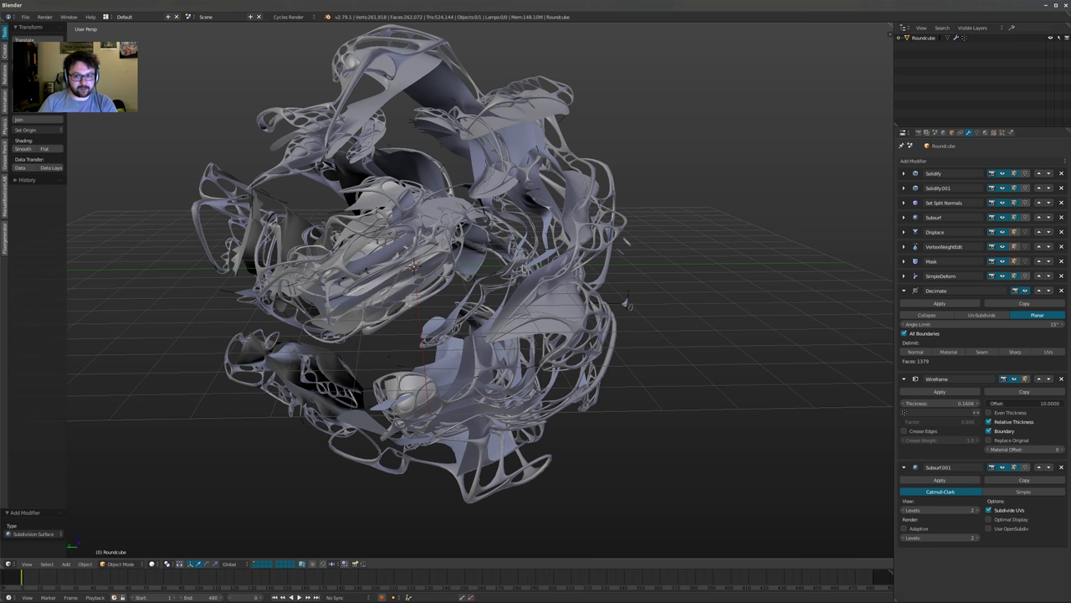
pyautogui.scroll(-1, 656, 216)
pyautogui.moveTo(656, 216); pyautogui.dragTo(611, 238, button='middle')
pyautogui.scroll(2, 620, 233)
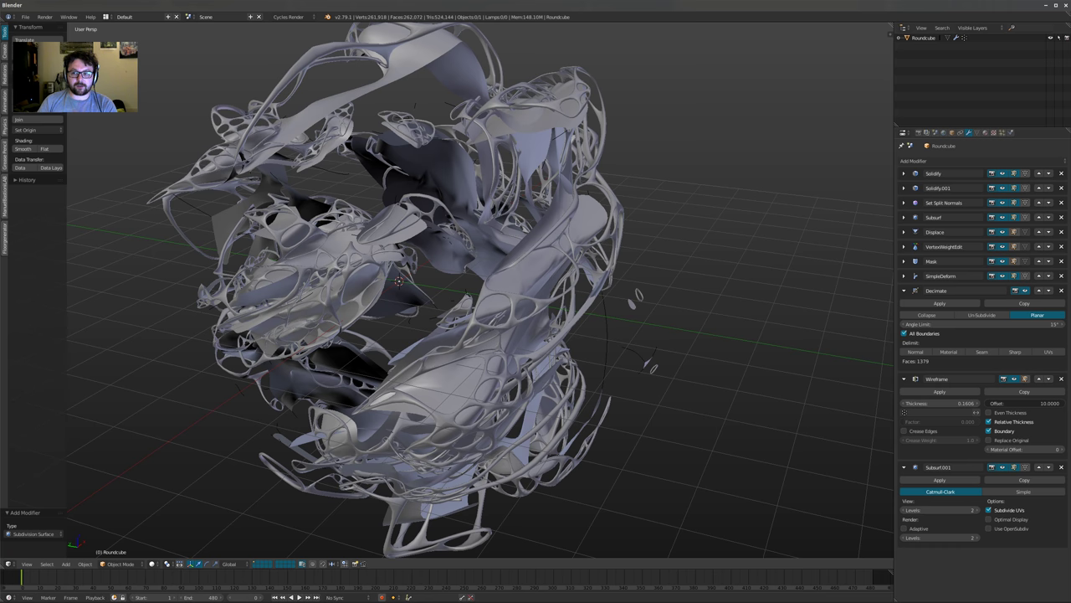
pyautogui.scroll(-3, 435, 240)
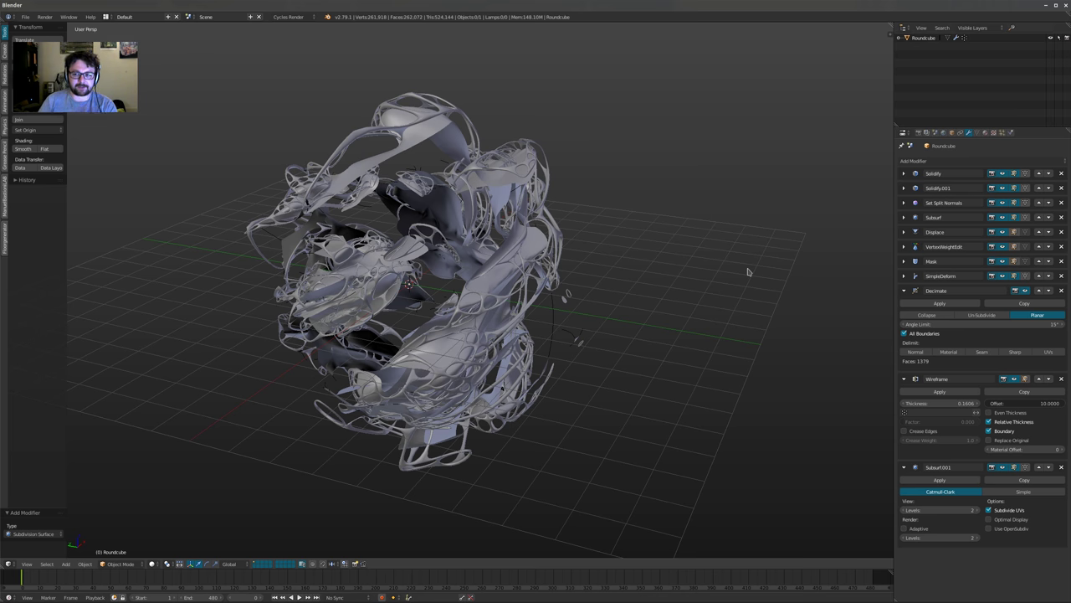
pyautogui.keyDown('shift'); pyautogui.moveTo(444, 242); pyautogui.dragTo(467, 242, button='middle'); pyautogui.keyUp('shift')
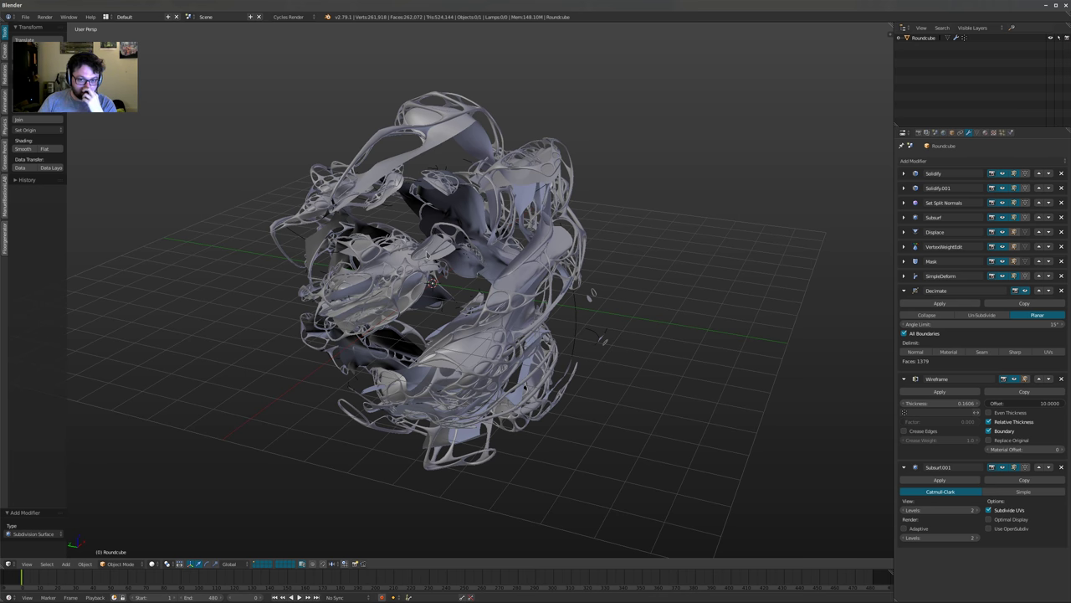
# Turn off viewport display of the Solidify and Solidify.001 modifiers on the Roundcube
pyautogui.scroll(2, 439, 262)
pyautogui.moveTo(427, 256); pyautogui.dragTo(545, 300, button='middle')
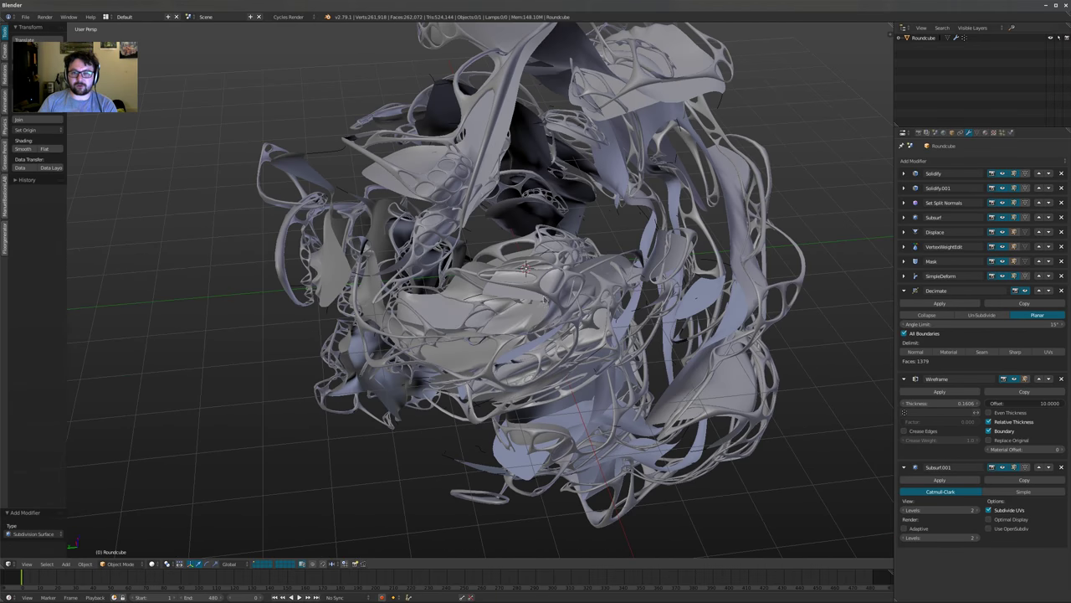
pyautogui.click(1004, 175)
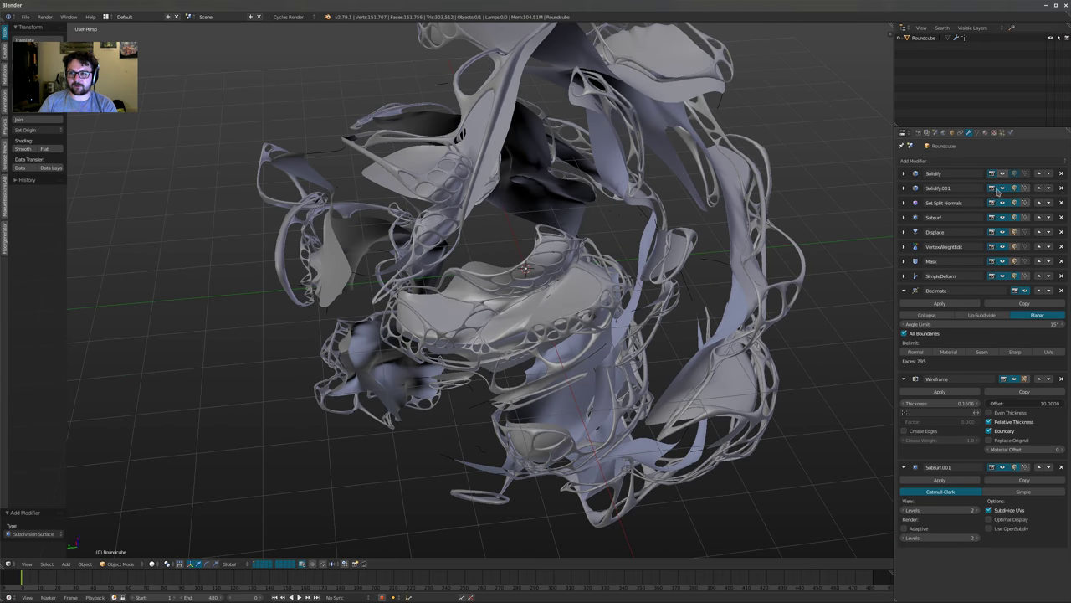
pyautogui.click(1002, 188)
pyautogui.scroll(-3, 728, 209)
pyautogui.moveTo(728, 218)
pyautogui.mouseDown(button='middle')
pyautogui.moveTo(715, 297)
pyautogui.moveTo(576, 223)
pyautogui.moveTo(636, 205)
pyautogui.moveTo(711, 238)
pyautogui.moveTo(729, 234)
pyautogui.mouseUp(button='middle')
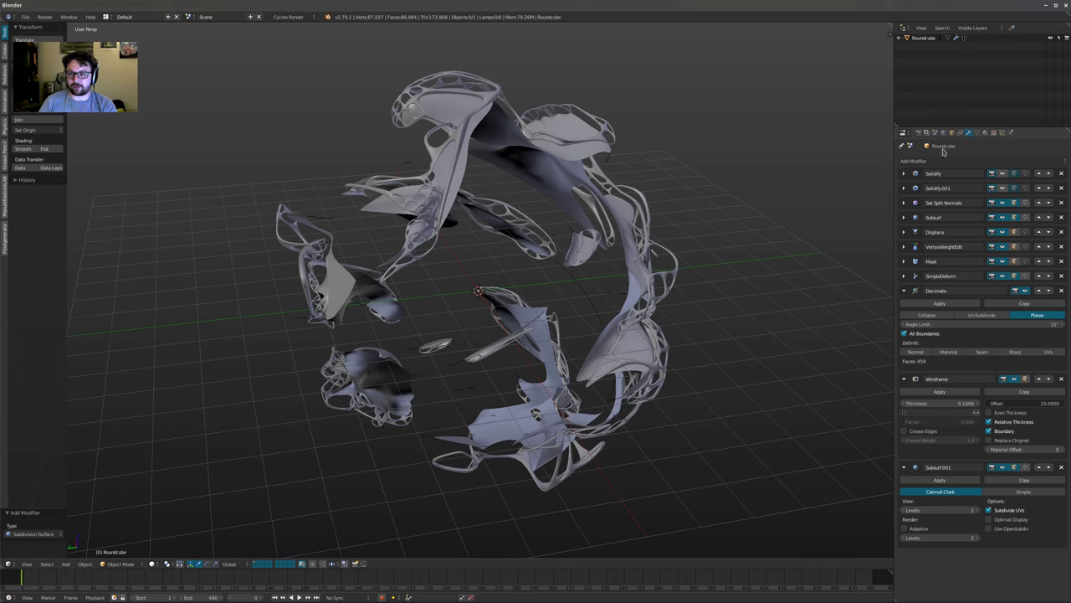
# Rename the Displace modifier's texture as TEX.Displace
pyautogui.click(993, 132)
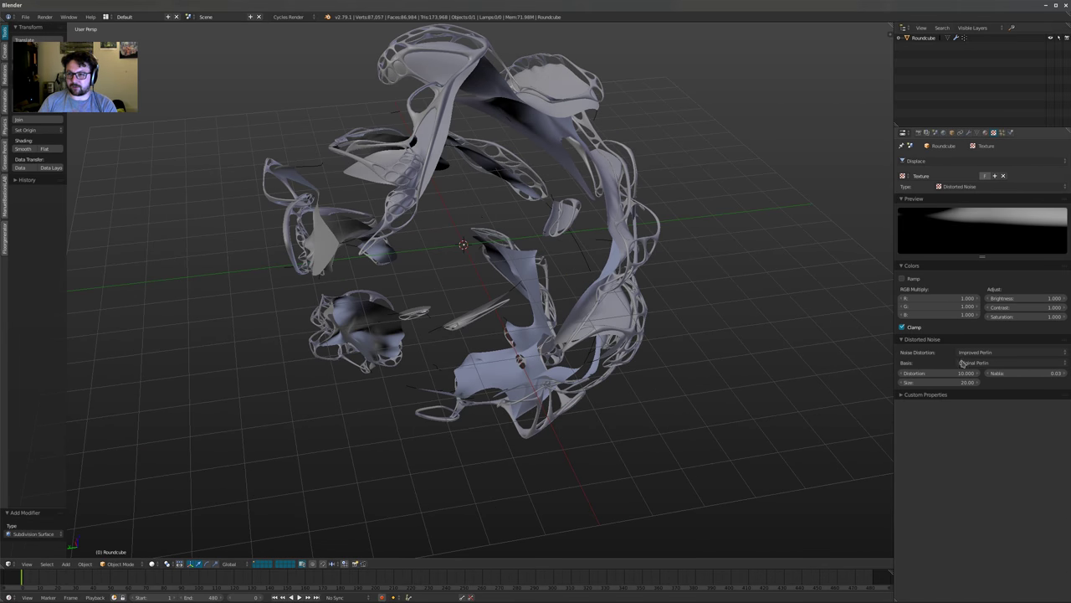
pyautogui.doubleClick(936, 175)
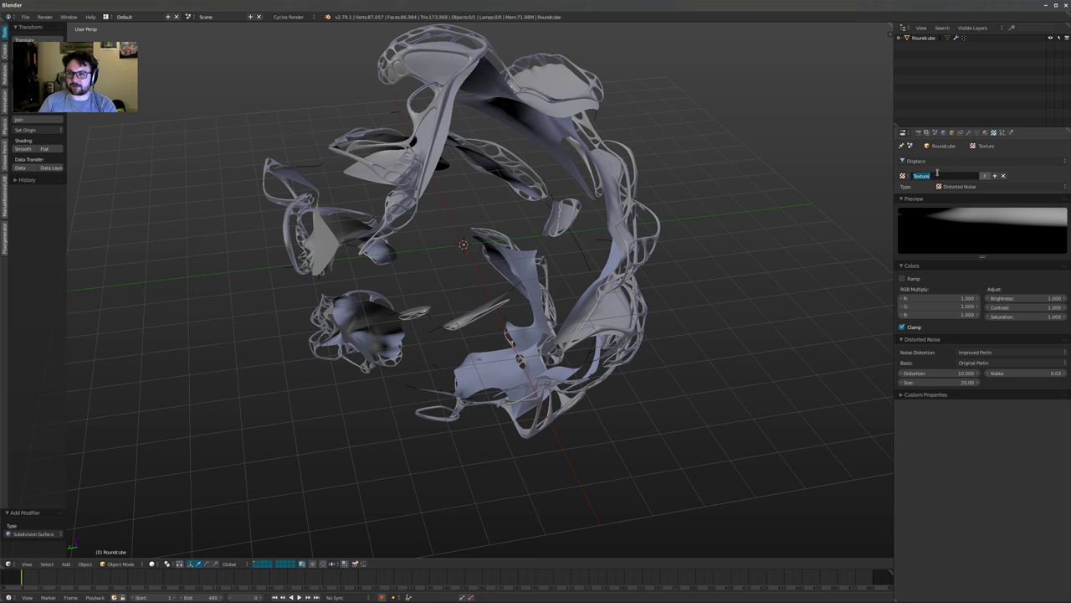
pyautogui.write('TEX.')
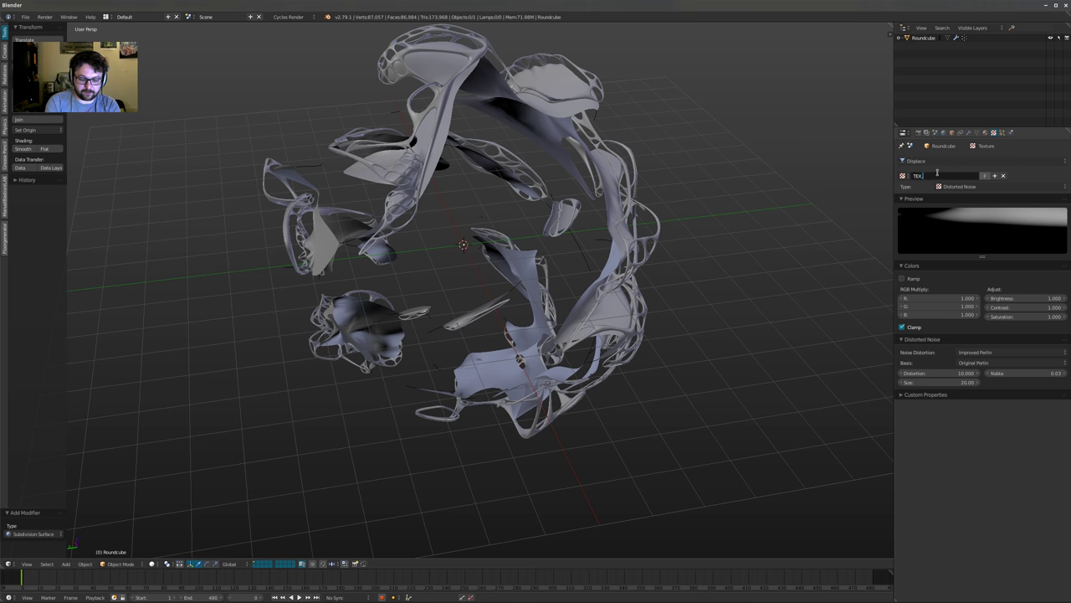
pyautogui.write('TEX.Displace')
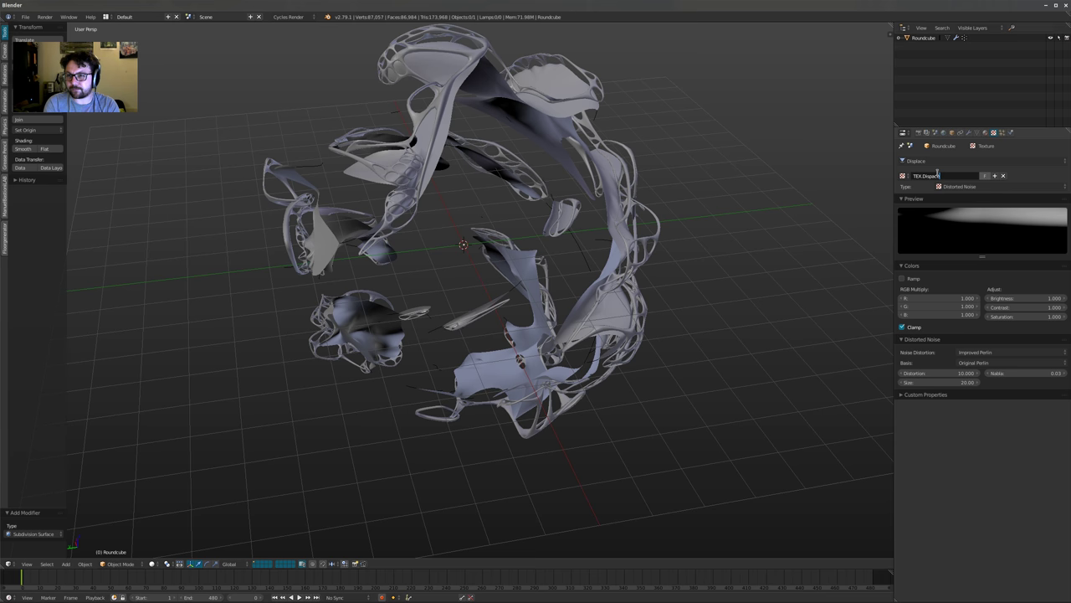
pyautogui.press('Return')
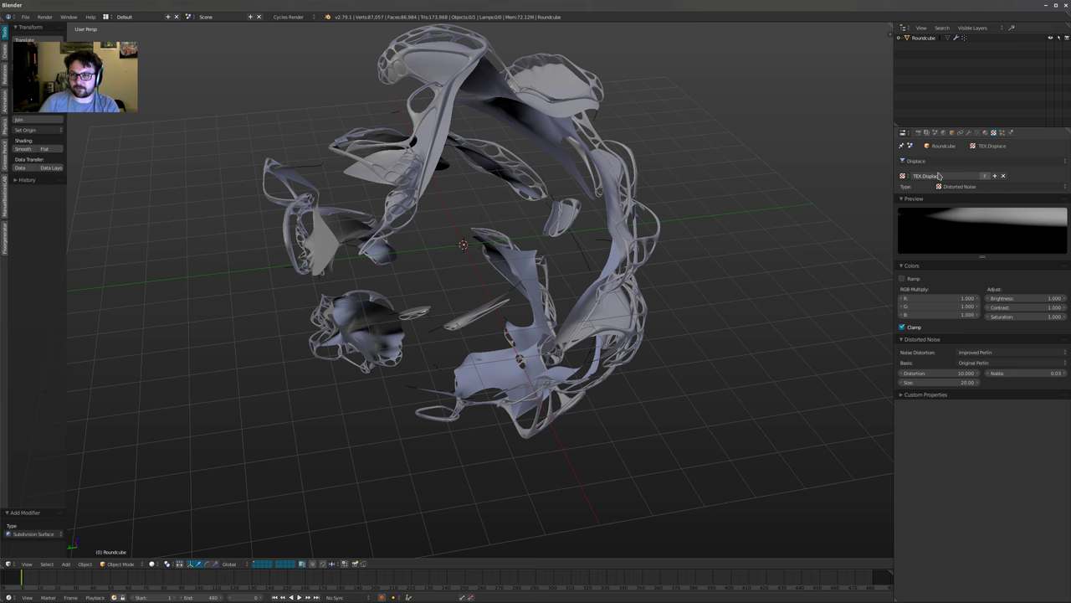
pyautogui.scroll(-1, 519, 230)
pyautogui.moveTo(494, 226); pyautogui.dragTo(508, 264, button='middle')
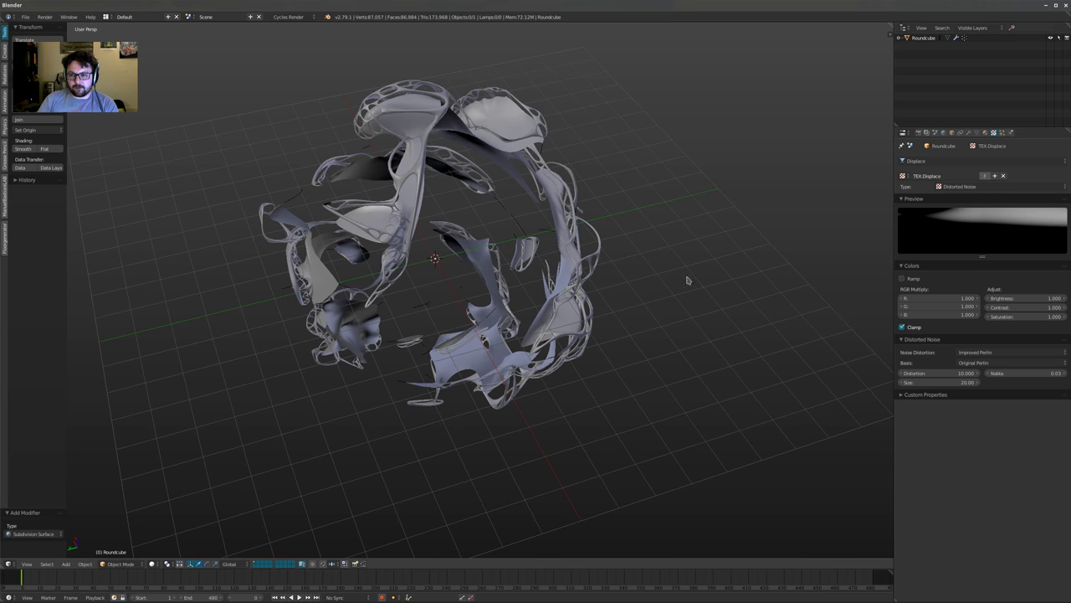
# Change the TEX.Displace texture's type to Musgrave
pyautogui.click(971, 186)
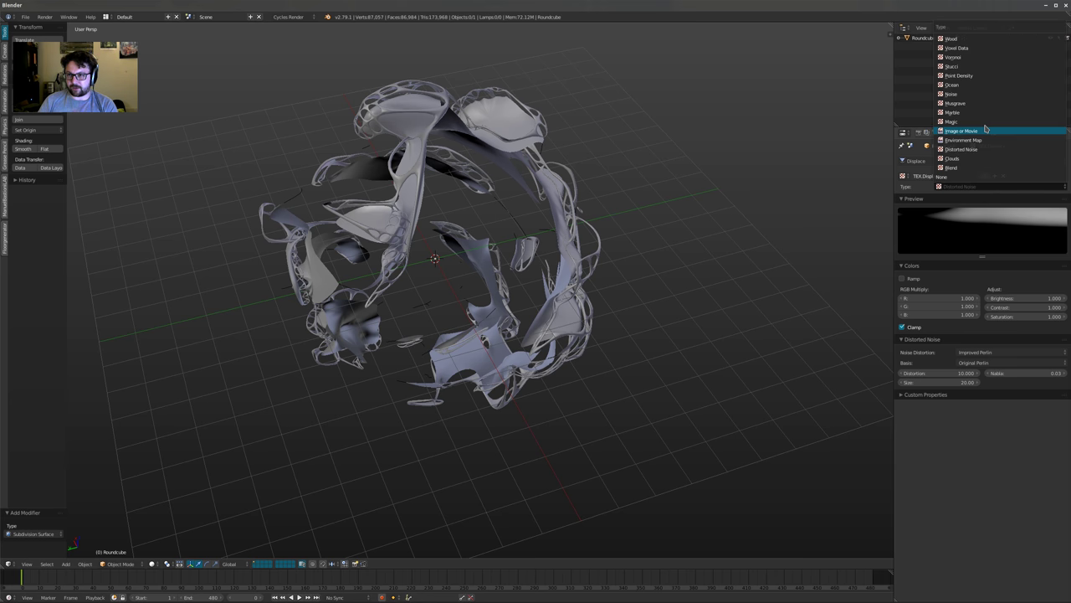
pyautogui.click(955, 103)
pyautogui.moveTo(586, 235); pyautogui.dragTo(569, 218, button='middle')
# Try Musgrave noise sizes of 7.5 and 5 for the displacement texture
pyautogui.click(962, 412)
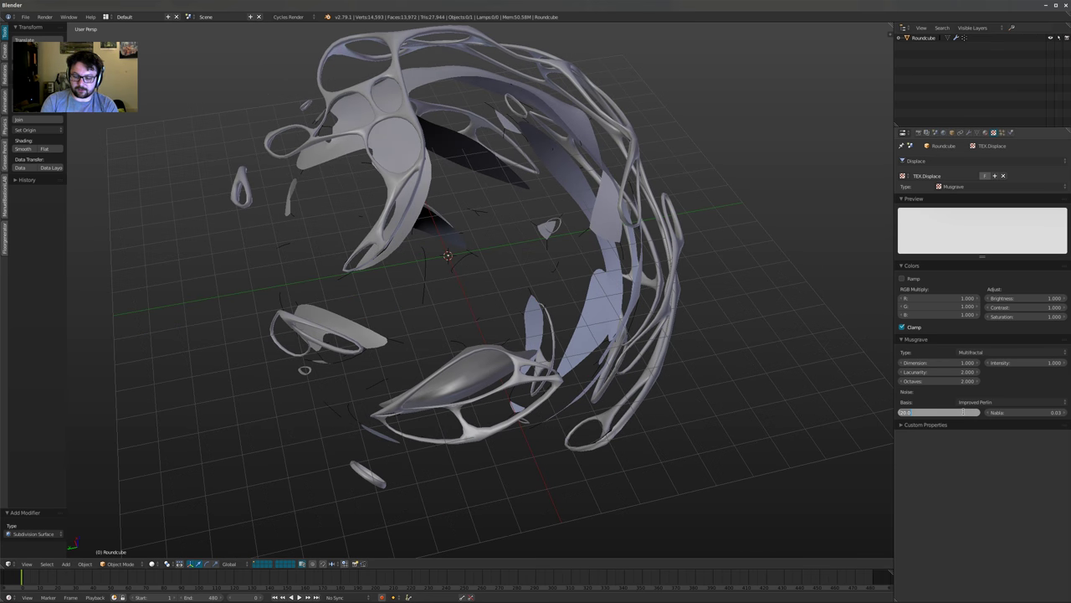
pyautogui.write('7.5')
pyautogui.press('Return')
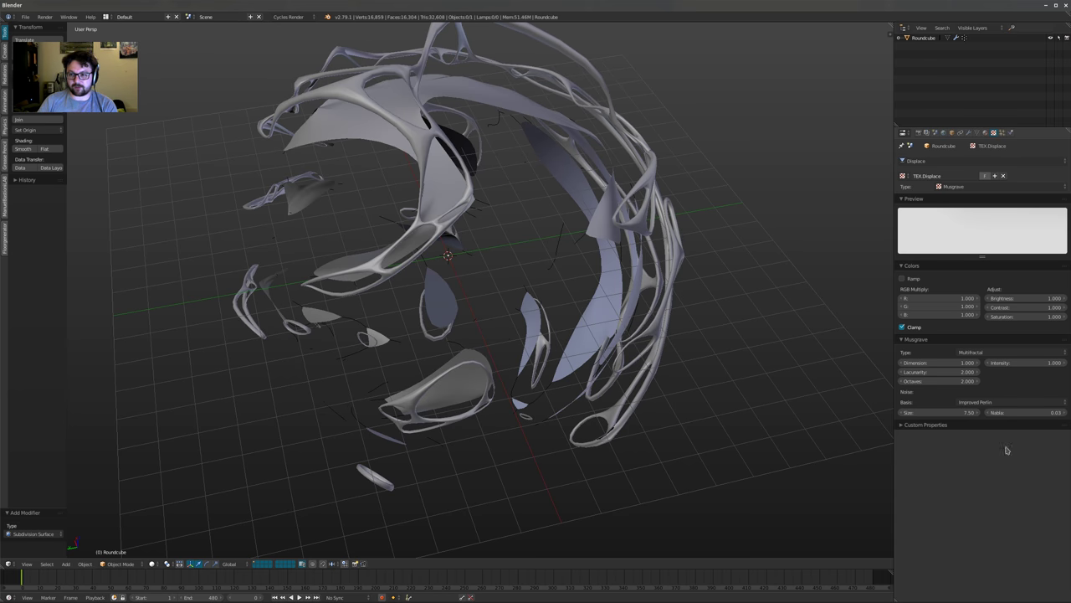
pyautogui.click(942, 414)
pyautogui.write('5')
pyautogui.press('Return')
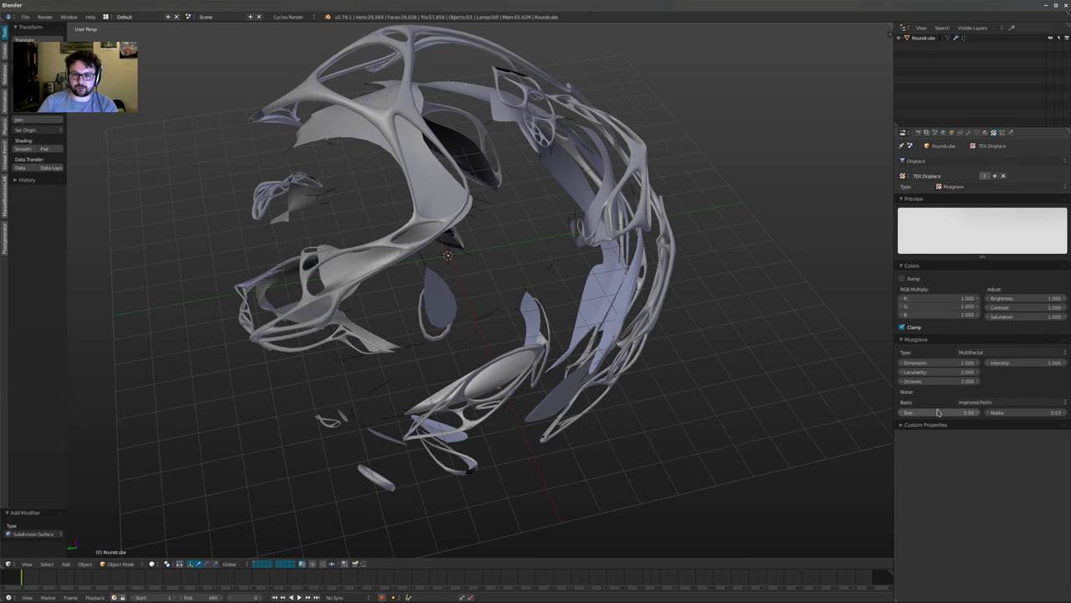
# Set the Musgrave texture's noise size to 2.5 and check the displaced shape
pyautogui.click(929, 414)
pyautogui.write('2.5')
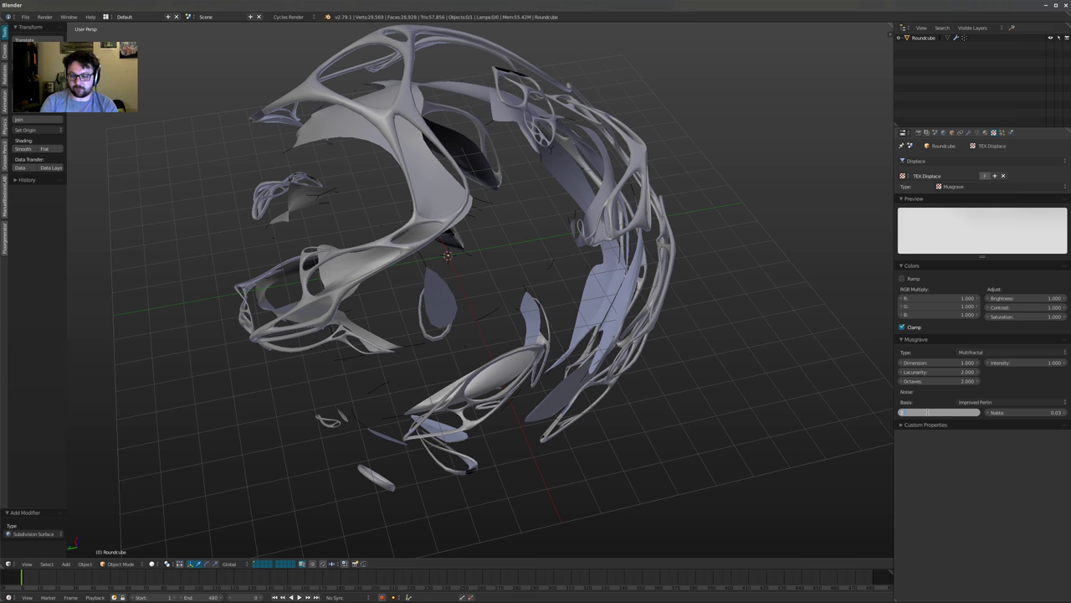
pyautogui.press('Return')
pyautogui.scroll(-1, 563, 202)
pyautogui.moveTo(563, 202); pyautogui.dragTo(464, 237, button='middle')
pyautogui.scroll(-1, 589, 162)
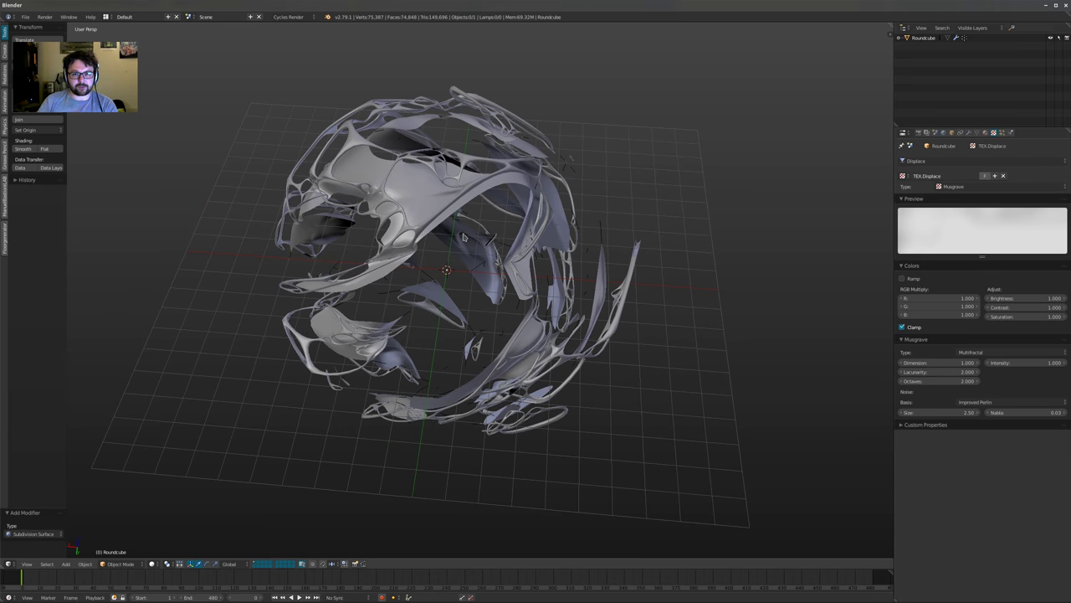
# Turn viewport display of the first Solidify modifier back on
pyautogui.click(969, 132)
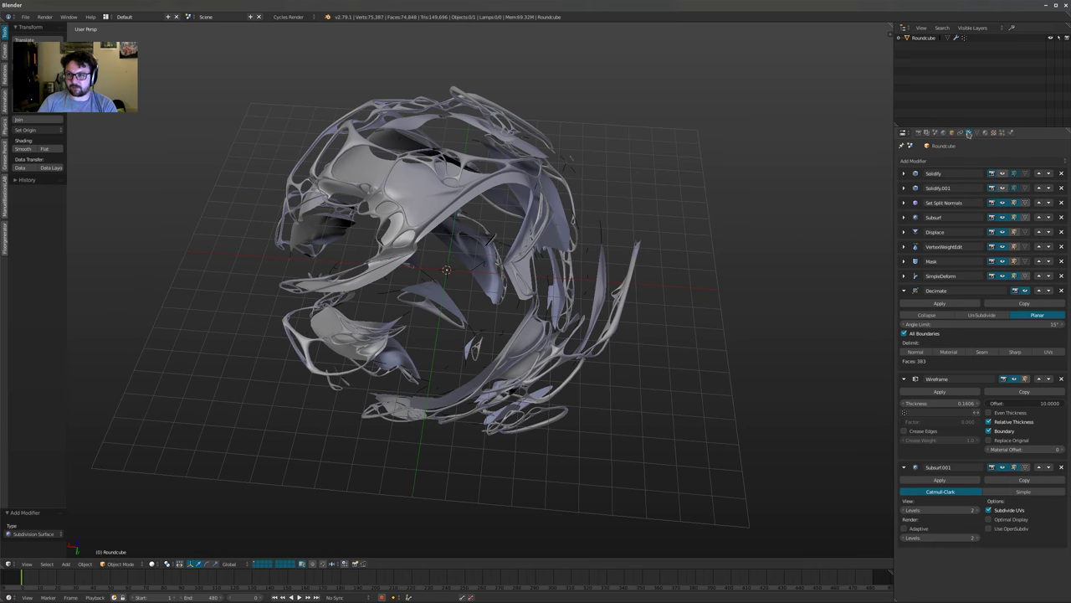
pyautogui.click(1002, 173)
pyautogui.moveTo(711, 219); pyautogui.dragTo(585, 233, button='middle')
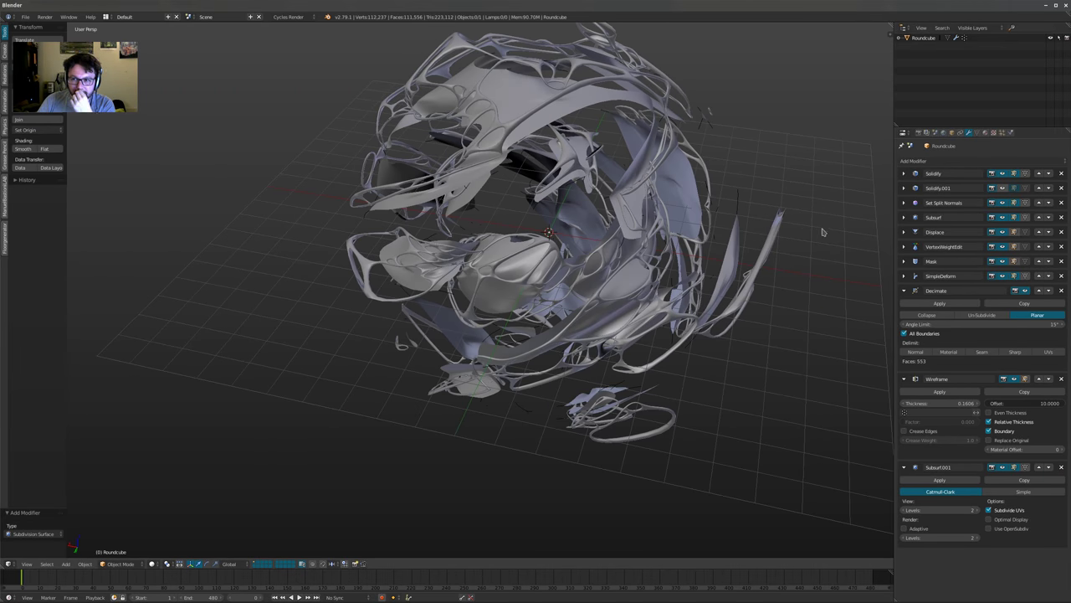
# Add a Cast modifier to the Roundcube
pyautogui.click(928, 161)
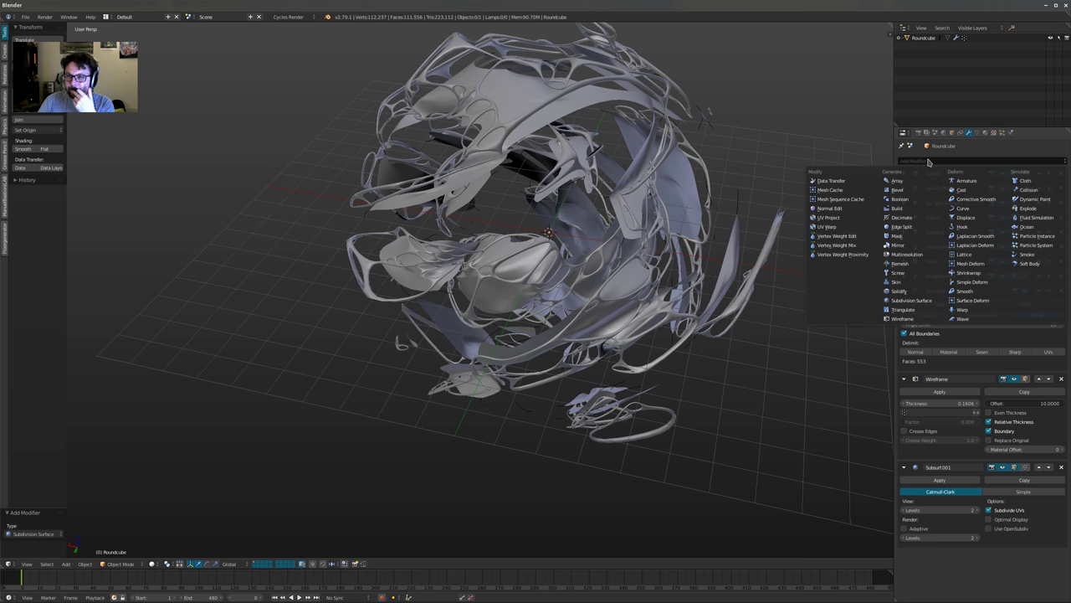
pyautogui.click(962, 189)
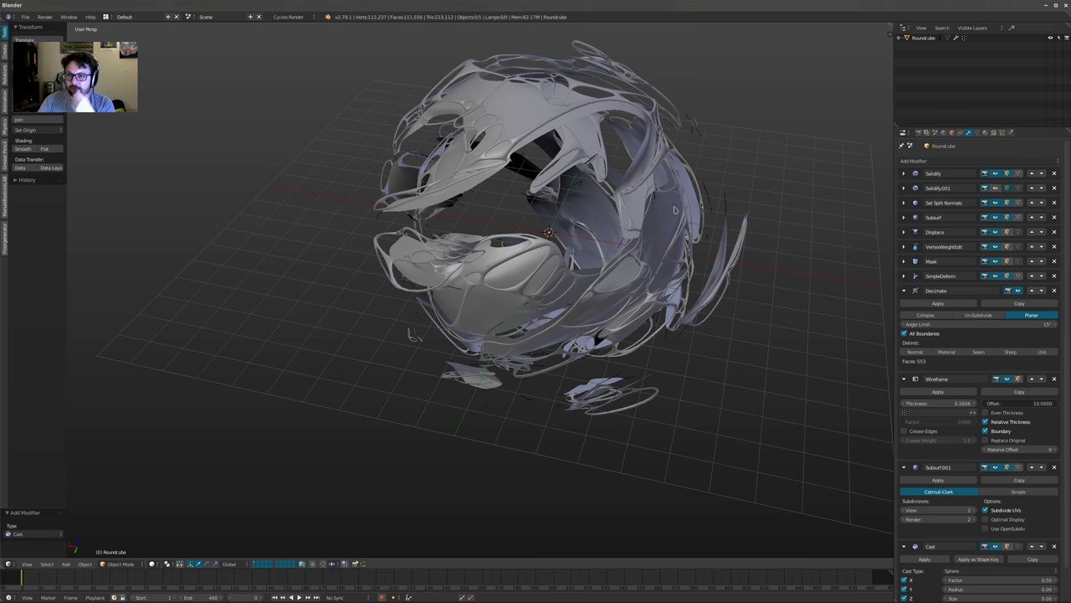
pyautogui.keyDown('shift'); pyautogui.moveTo(822, 322); pyautogui.dragTo(788, 352, button='middle'); pyautogui.keyUp('shift')
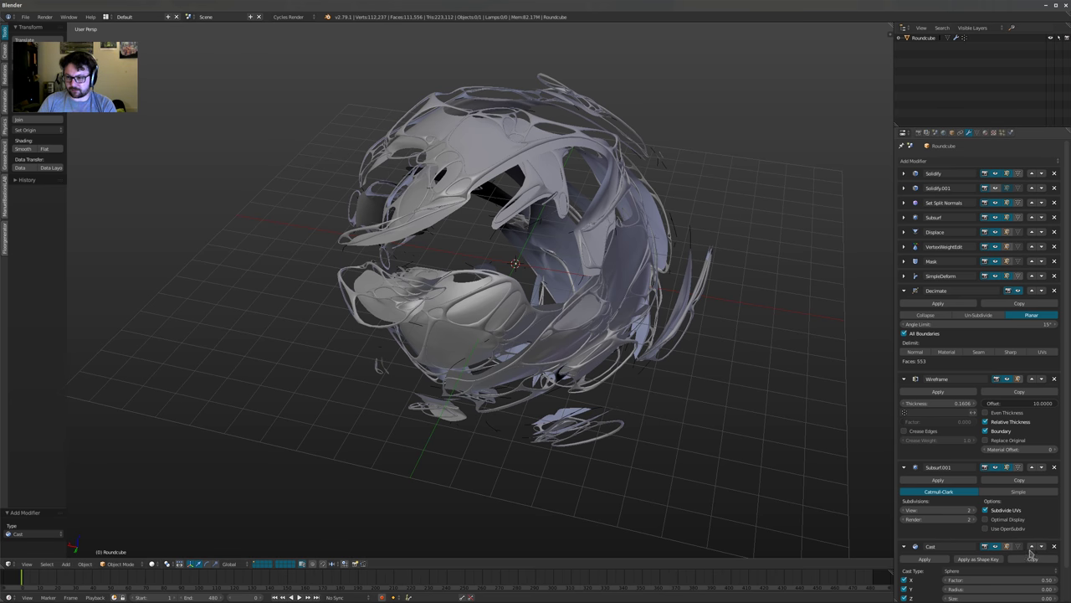
# Move the Cast modifier up the stack to directly before the Displace modifier
pyautogui.click(1032, 467)
pyautogui.click(1032, 379)
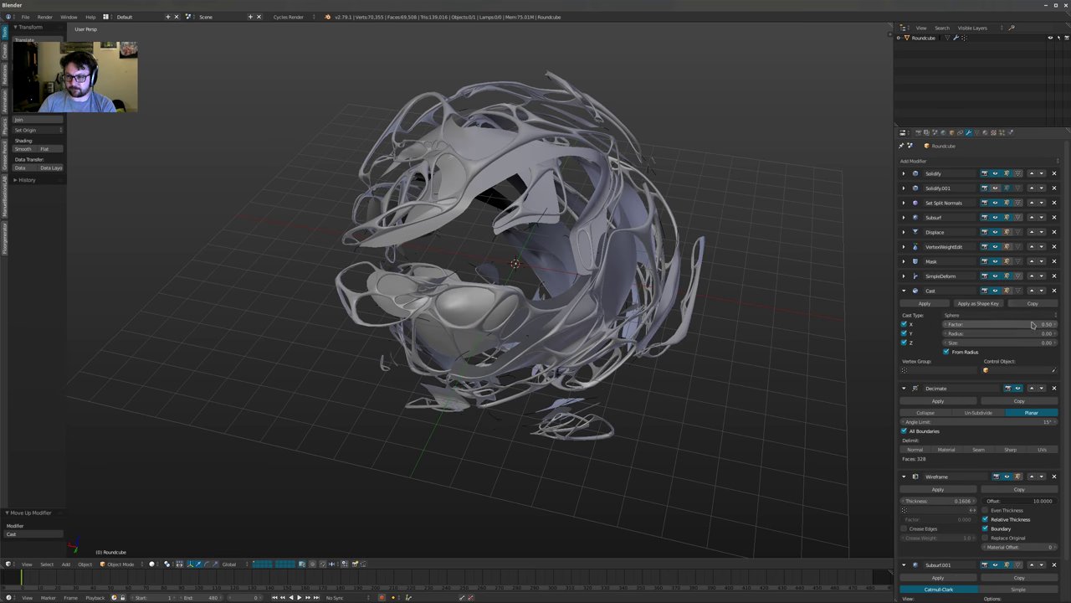
pyautogui.click(1032, 291)
pyautogui.click(1031, 275)
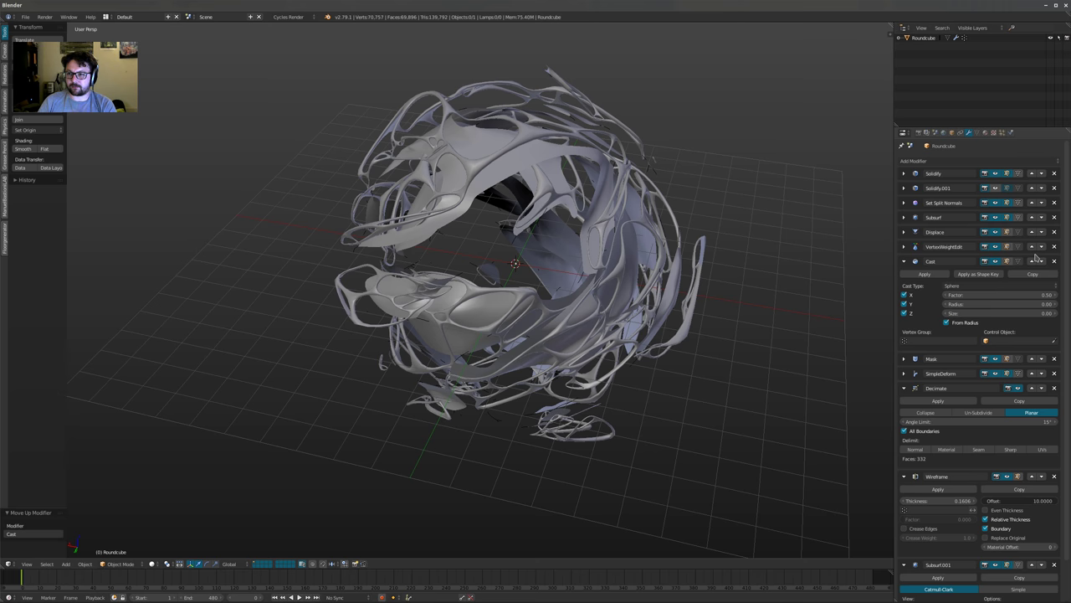
pyautogui.click(1031, 261)
pyautogui.click(1032, 246)
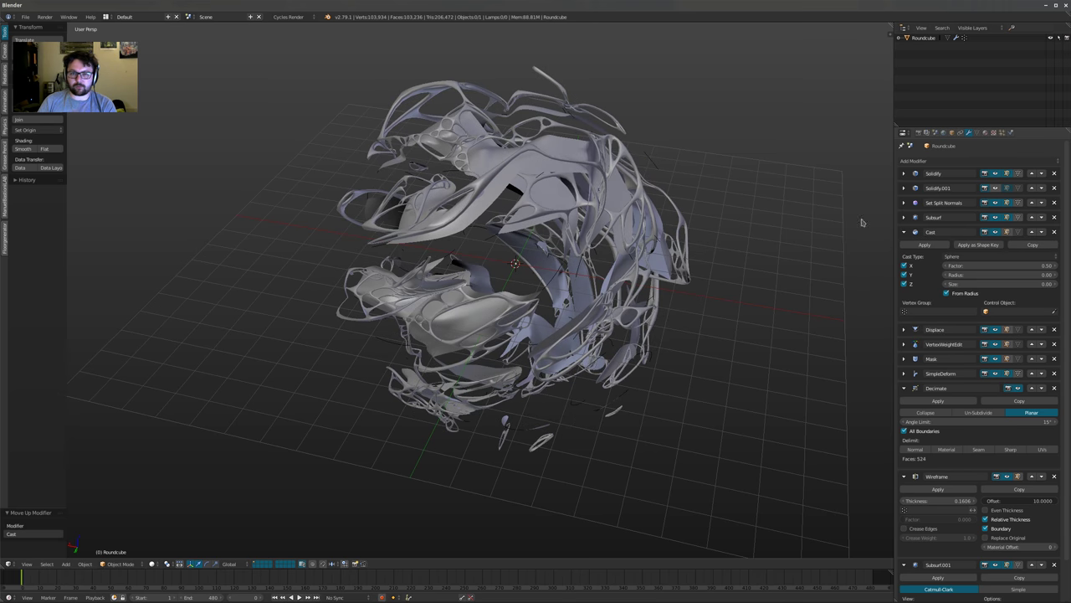
# Inspect the reshaped form, and move the Cast modifier up to the very beginning of the modifier stack
pyautogui.moveTo(574, 199); pyautogui.dragTo(580, 216, button='middle')
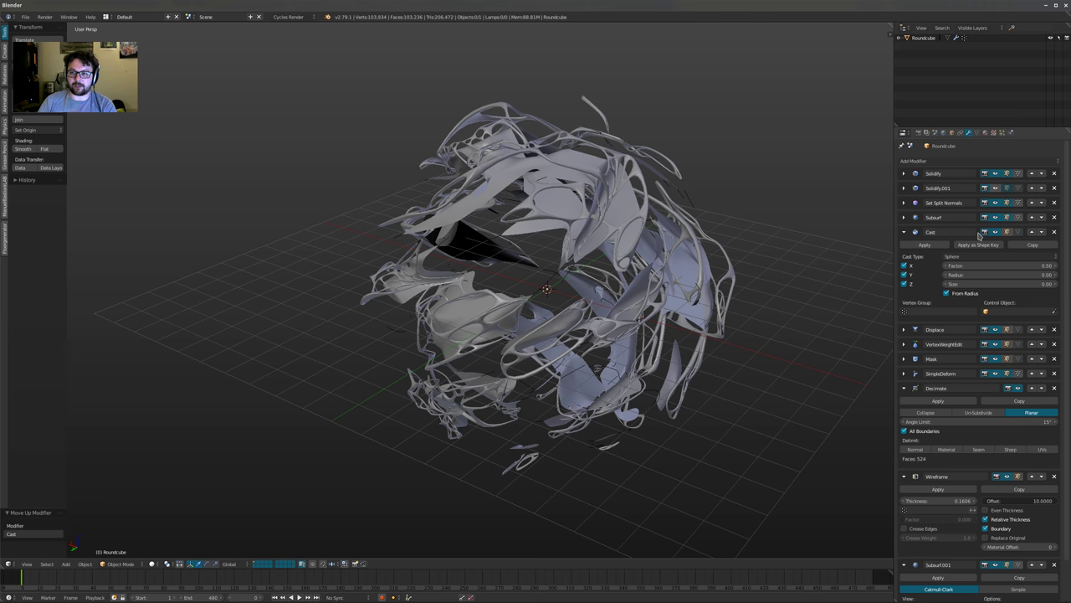
pyautogui.keyDown('shift'); pyautogui.moveTo(611, 253); pyautogui.dragTo(603, 261, button='middle'); pyautogui.keyUp('shift')
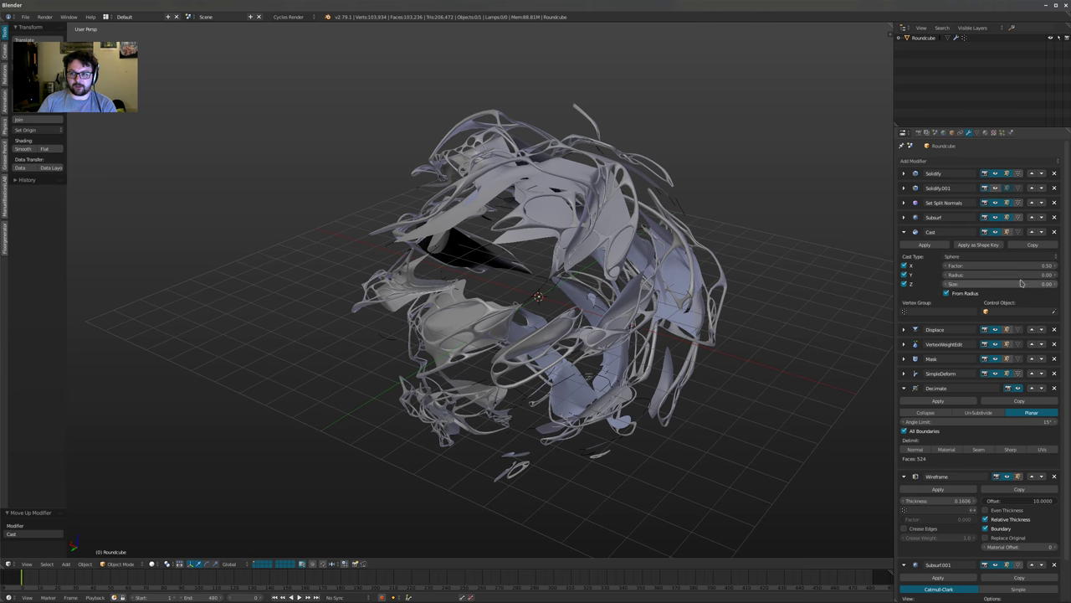
pyautogui.click(1031, 231)
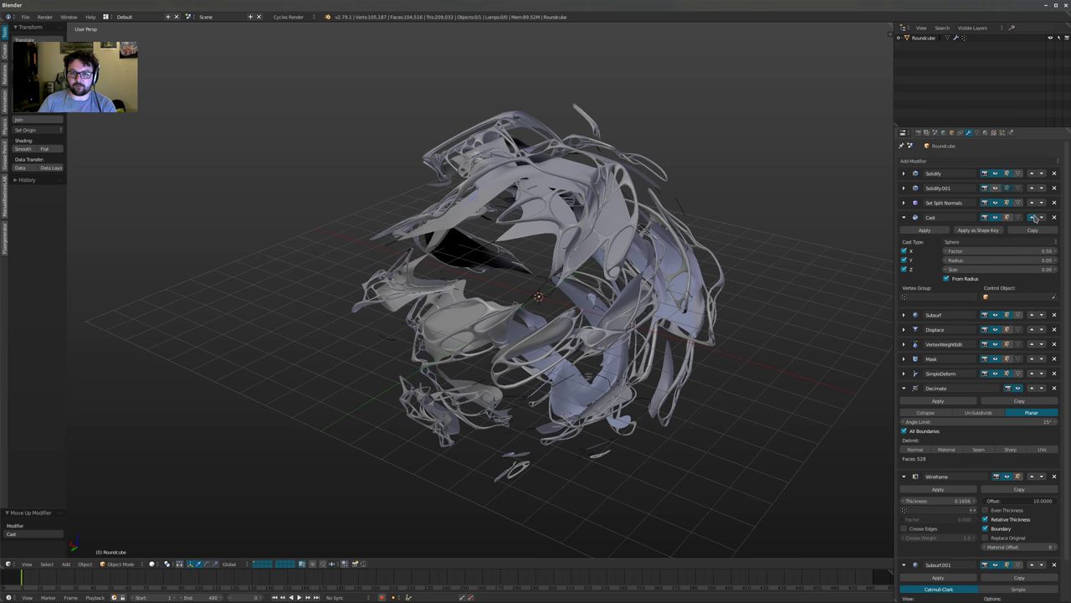
pyautogui.click(1033, 217)
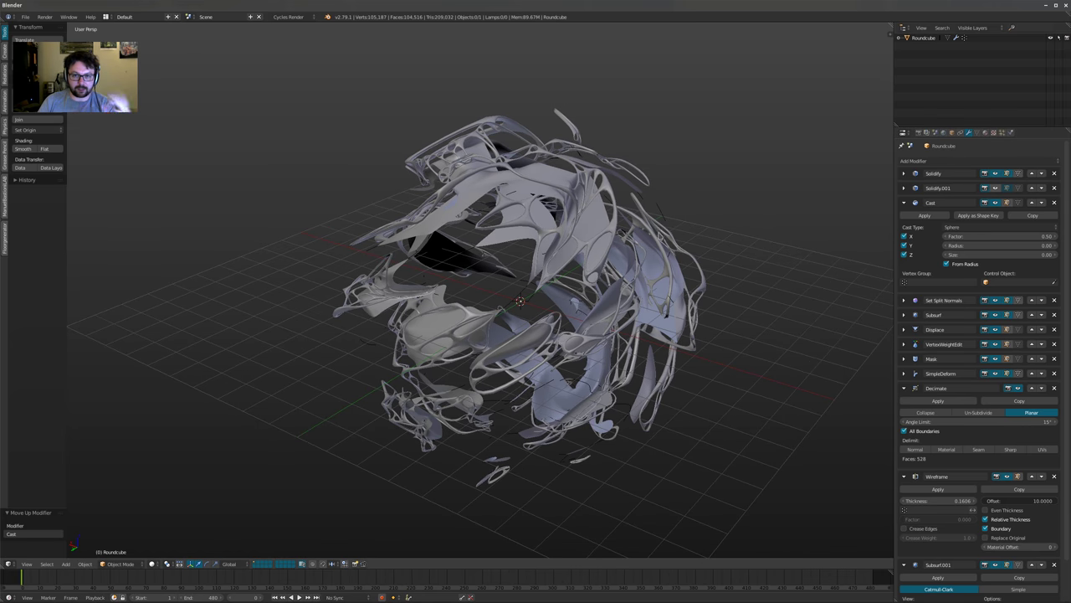
pyautogui.click(1032, 203)
pyautogui.click(1032, 187)
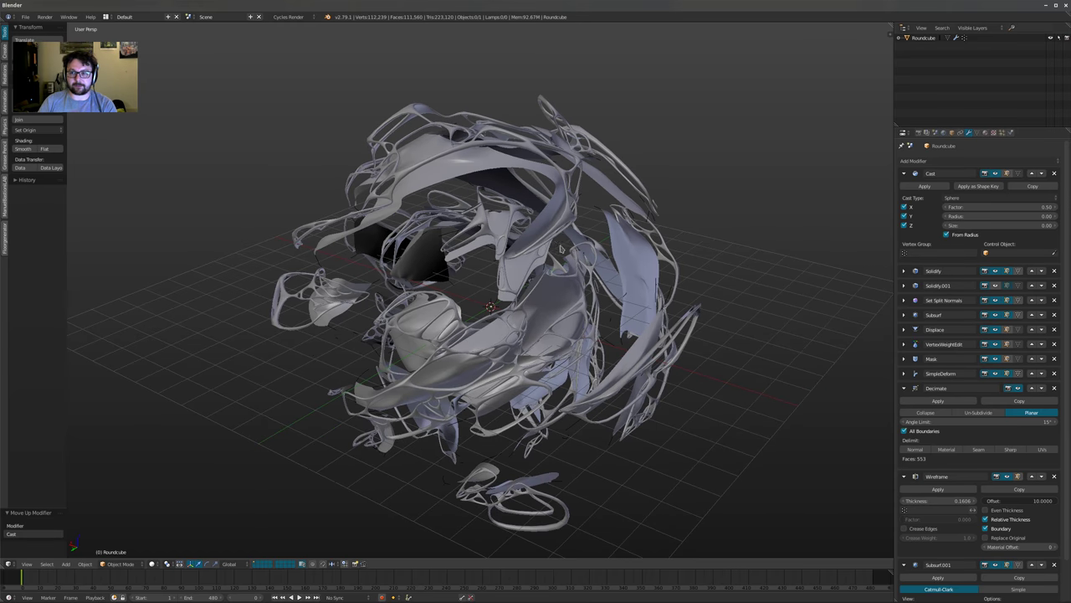
# Set the Cast modifier's type to Cylinder and collapse the Decimate and Wireframe modifier settings
pyautogui.click(962, 197)
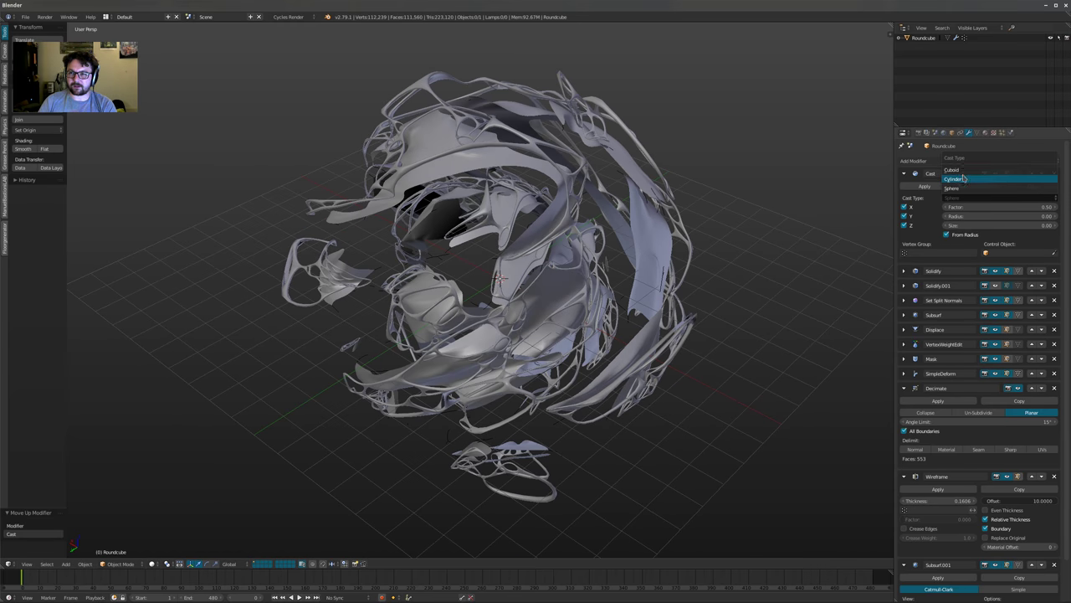
pyautogui.click(954, 178)
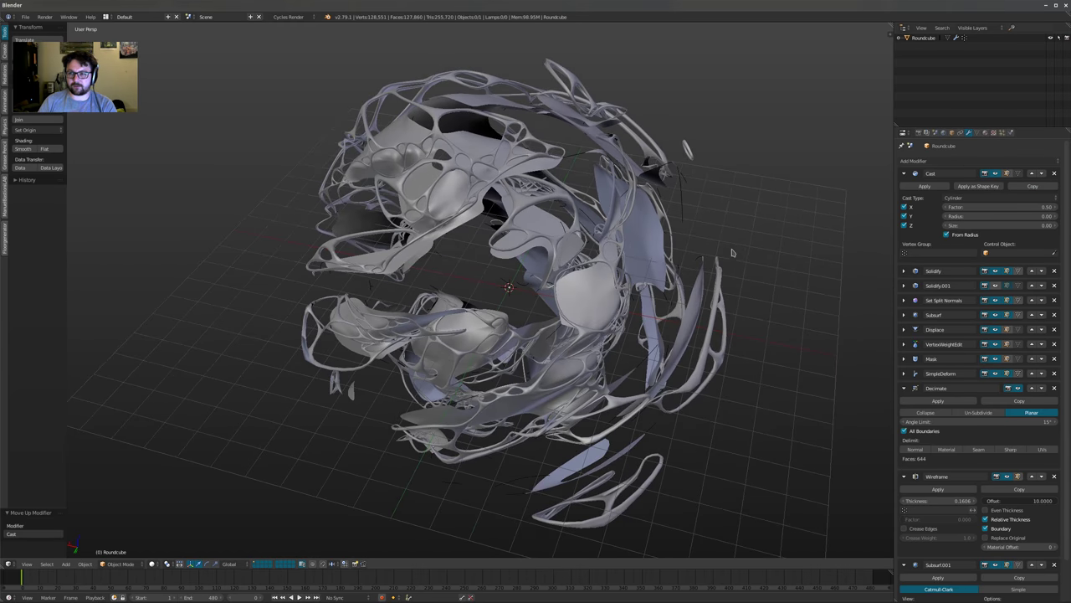
pyautogui.click(904, 387)
pyautogui.click(903, 402)
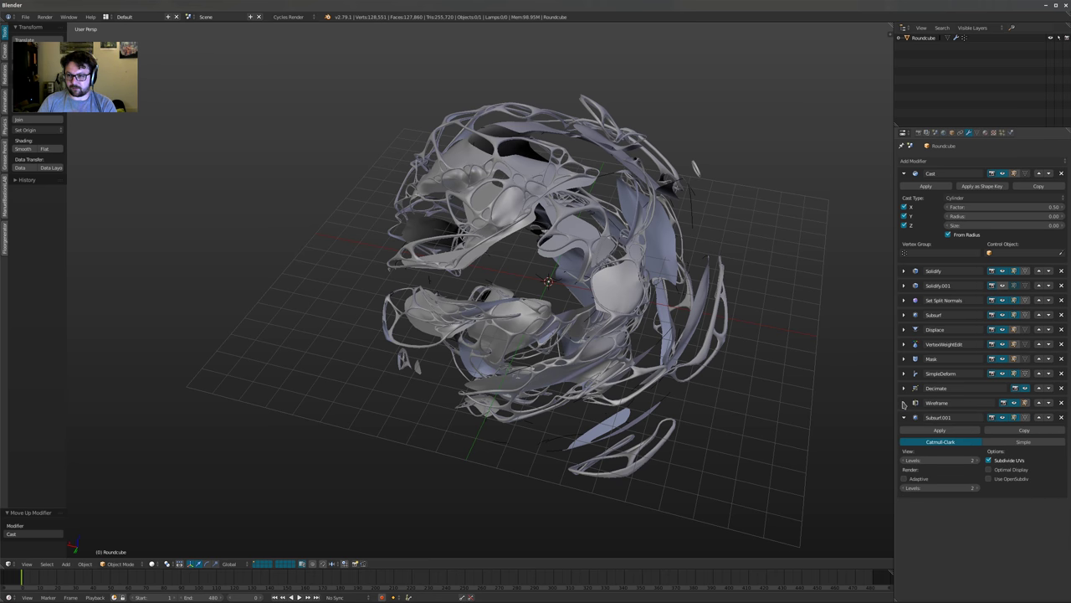
# Turn off viewport display of every modifier after Cast, and check the bare mesh in wireframe and solid shading
pyautogui.moveTo(1005, 273); pyautogui.dragTo(1005, 348)
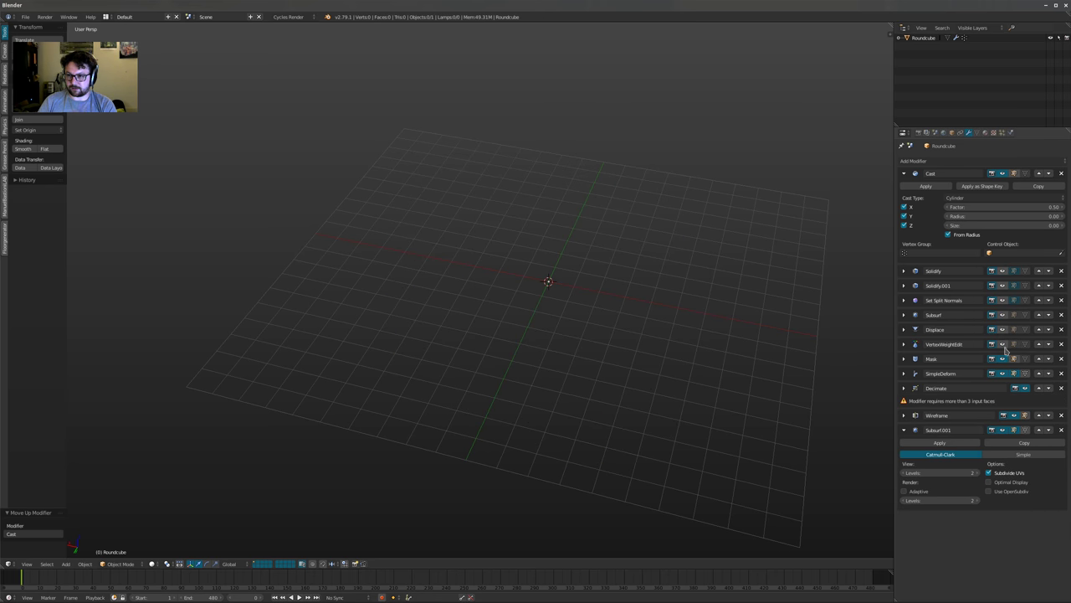
pyautogui.click(1003, 359)
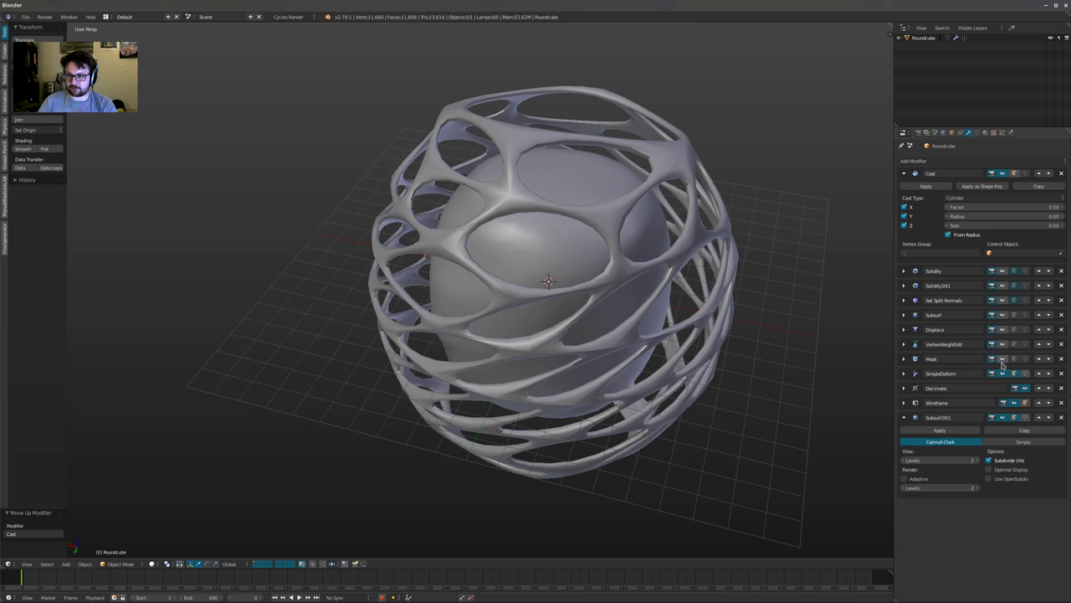
pyautogui.click(1003, 374)
pyautogui.click(1026, 390)
pyautogui.click(1014, 404)
pyautogui.click(1005, 418)
pyautogui.keyDown('shift'); pyautogui.moveTo(761, 352); pyautogui.dragTo(585, 284, button='middle'); pyautogui.keyUp('shift')
pyautogui.scroll(1, 605, 327)
pyautogui.press('z')
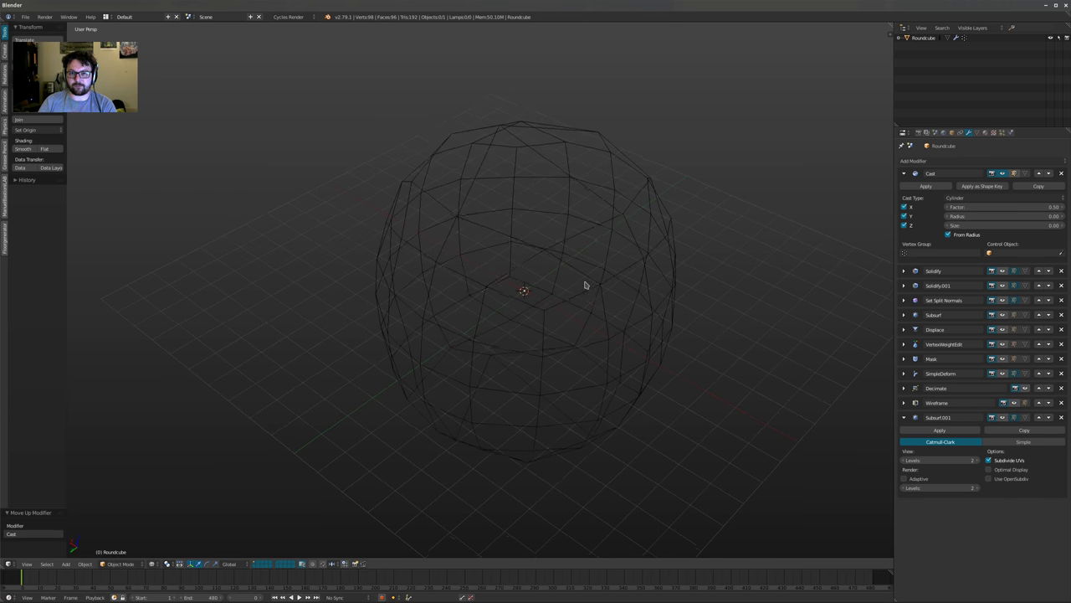
pyautogui.scroll(-1, 577, 294)
pyautogui.press('z')
# Add a Subdivision Surface modifier to the Roundcube and move it up to the very beginning of the modifier stack
pyautogui.click(937, 164)
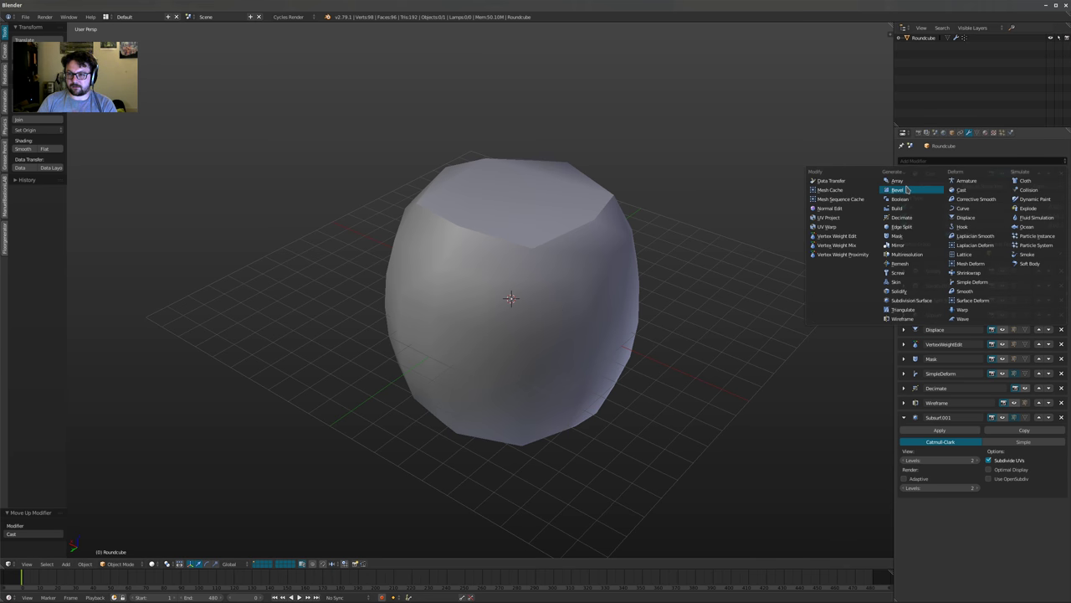
pyautogui.click(910, 300)
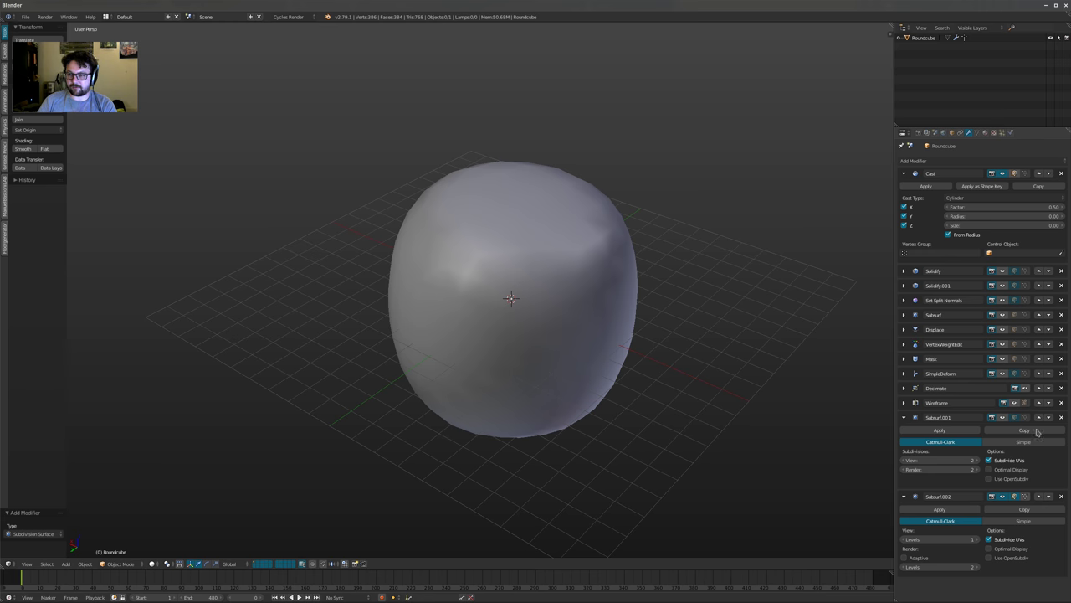
pyautogui.click(1038, 497)
pyautogui.click(1039, 418)
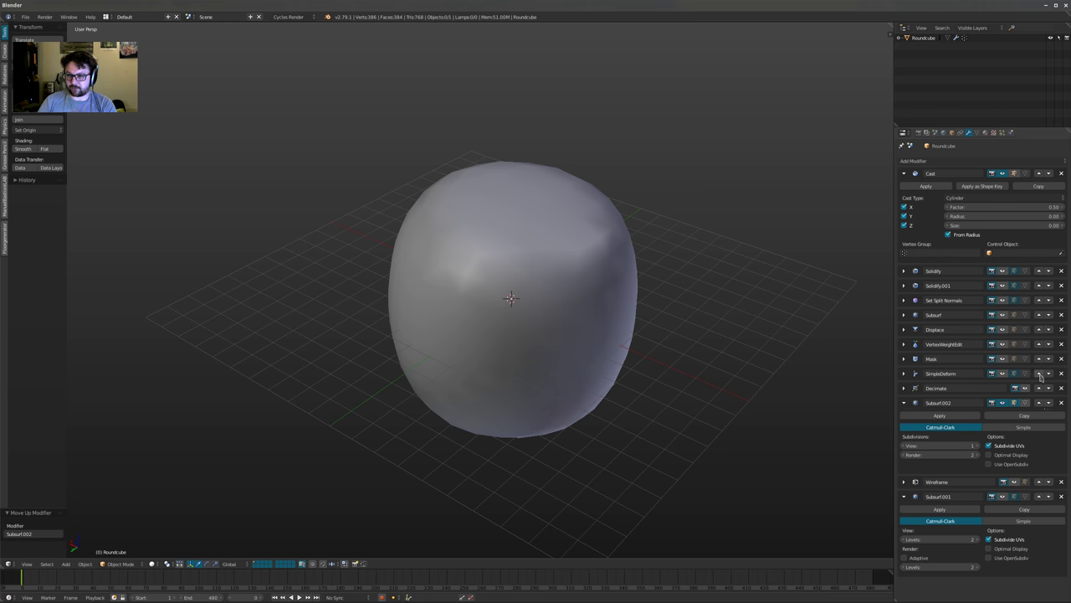
pyautogui.click(1040, 403)
pyautogui.click(1040, 388)
pyautogui.click(1040, 375)
pyautogui.click(1040, 360)
pyautogui.click(1040, 345)
pyautogui.click(1040, 331)
pyautogui.click(1039, 315)
pyautogui.click(1039, 300)
pyautogui.click(1039, 285)
pyautogui.click(1040, 270)
# Set the new Subdivision Surface modifier's view subdivisions to 3 and check the mesh density in wireframe
pyautogui.moveTo(641, 229); pyautogui.dragTo(625, 244, button='middle')
pyautogui.scroll(1, 617, 232)
pyautogui.click(975, 216)
pyautogui.click(977, 215)
pyautogui.press('z')
pyautogui.press('z')
pyautogui.scroll(1, 604, 218)
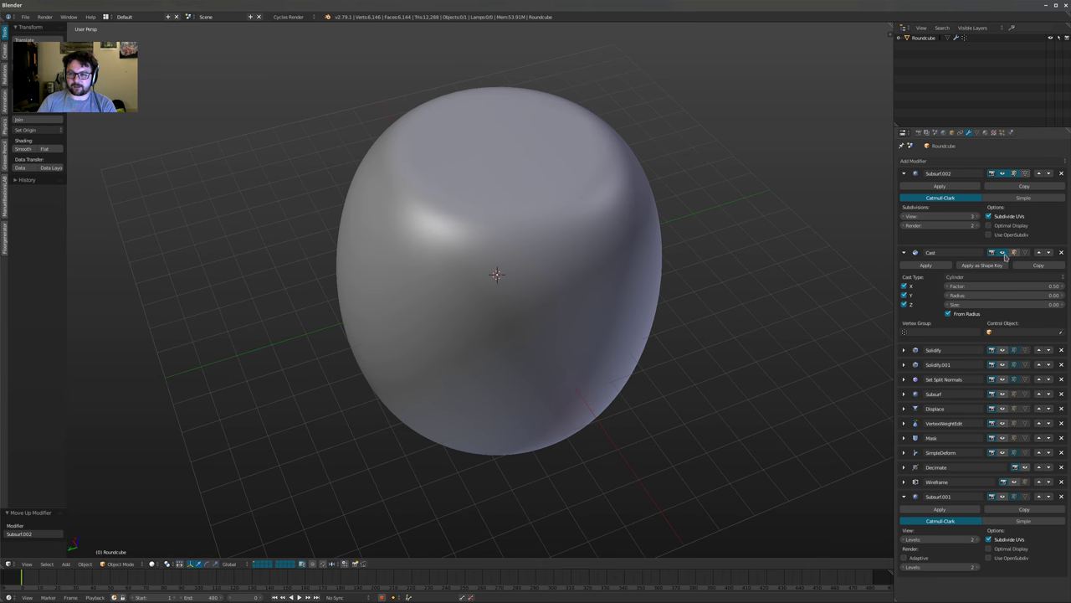
# Set the Cast modifier's factor to 1.55 and inspect the spool-like shape
pyautogui.moveTo(971, 285); pyautogui.dragTo(1031, 285)
pyautogui.scroll(-2, 557, 235)
pyautogui.moveTo(555, 237); pyautogui.dragTo(621, 175, button='middle')
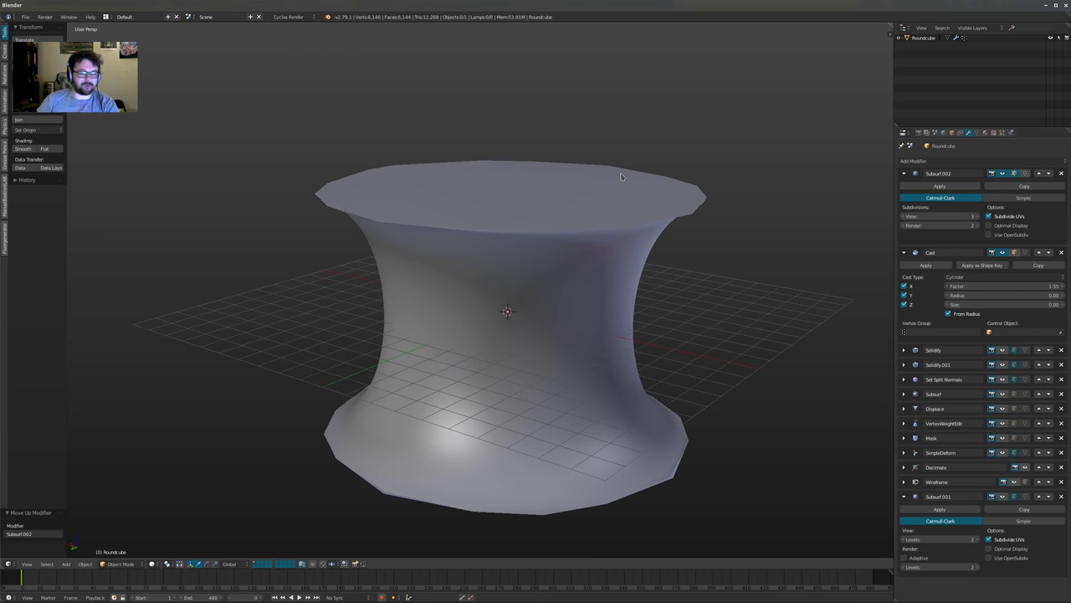
pyautogui.moveTo(620, 162); pyautogui.dragTo(577, 284, button='middle')
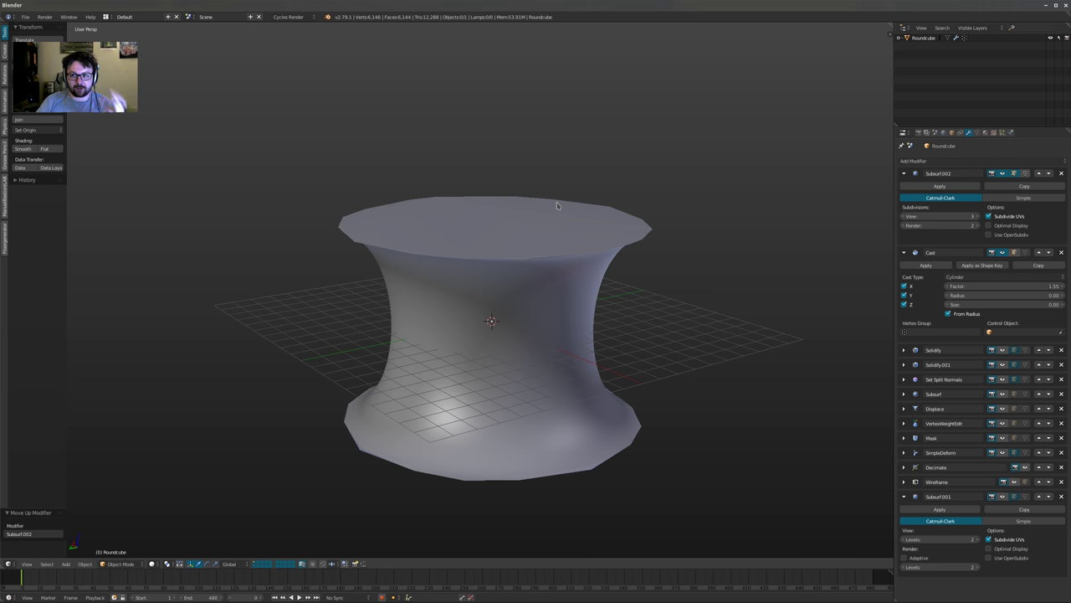
# Check the mesh in wireframe shading, return to solid, and enable the Roundcube's wire display over the surface
pyautogui.press('z')
pyautogui.press('z')
pyautogui.press('z')
pyautogui.moveTo(546, 251); pyautogui.dragTo(573, 310, button='middle')
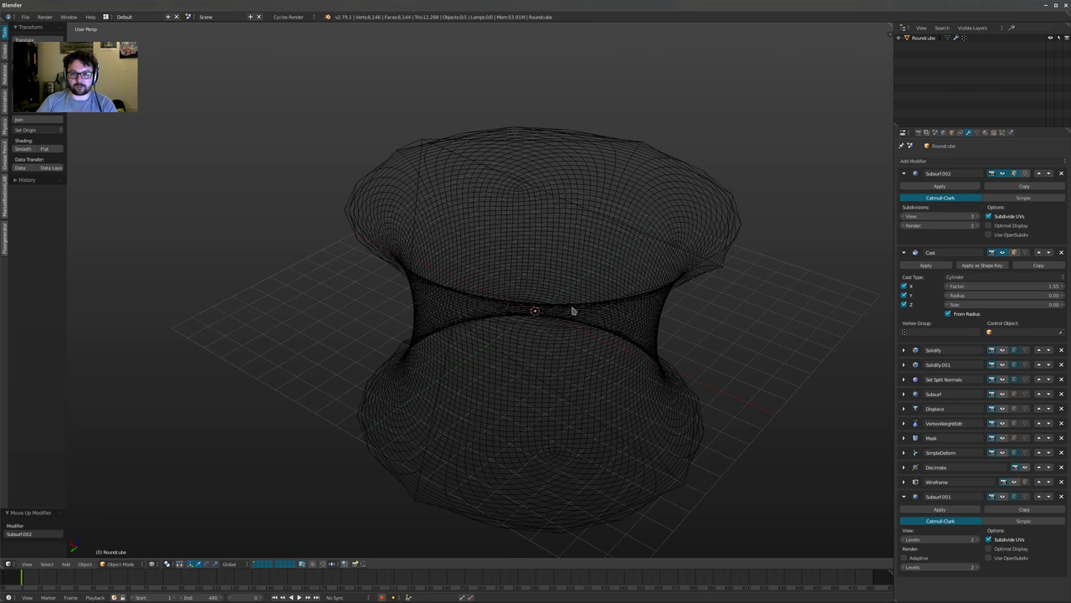
pyautogui.press('z')
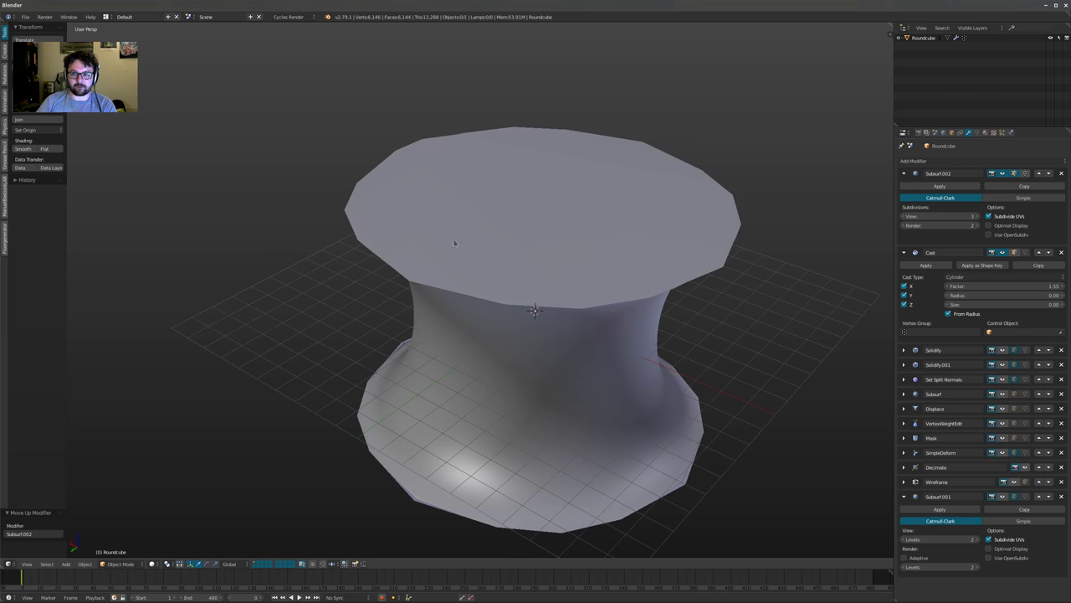
pyautogui.click(955, 133)
pyautogui.click(911, 370)
pyautogui.moveTo(368, 260); pyautogui.dragTo(504, 321, button='middle')
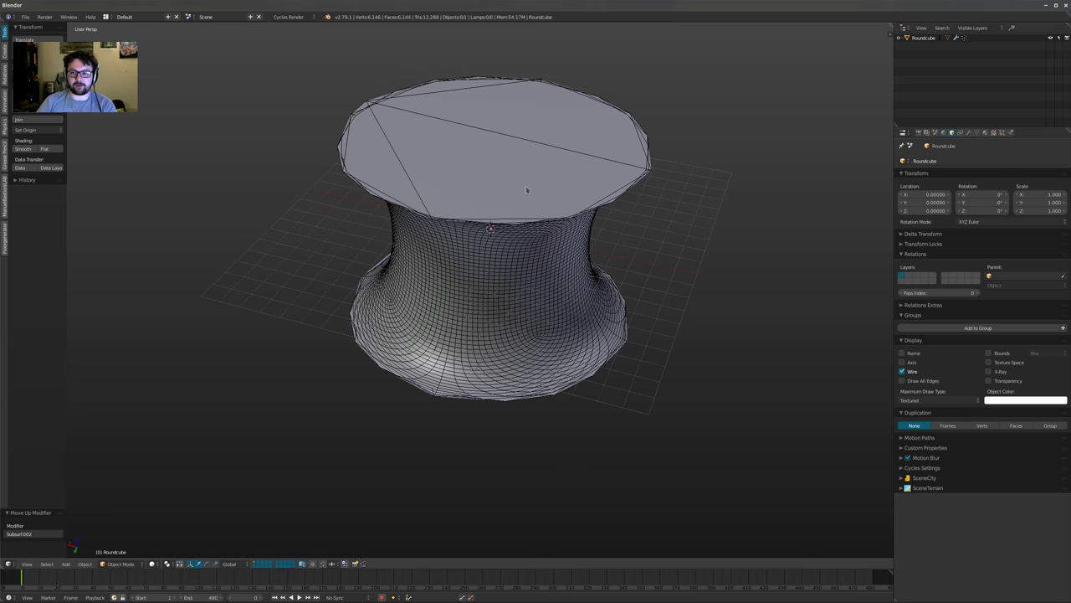
pyautogui.scroll(2, 527, 190)
# Add a Remesh modifier to the Roundcube and move it up the stack to directly after the Cast modifier
pyautogui.click(969, 133)
pyautogui.click(939, 161)
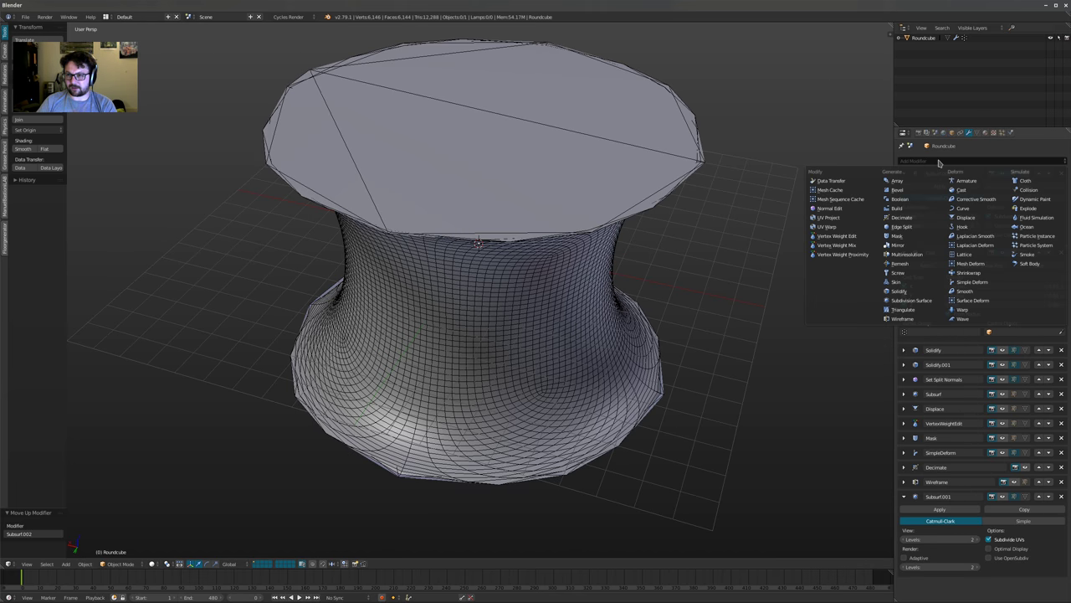
pyautogui.click(939, 162)
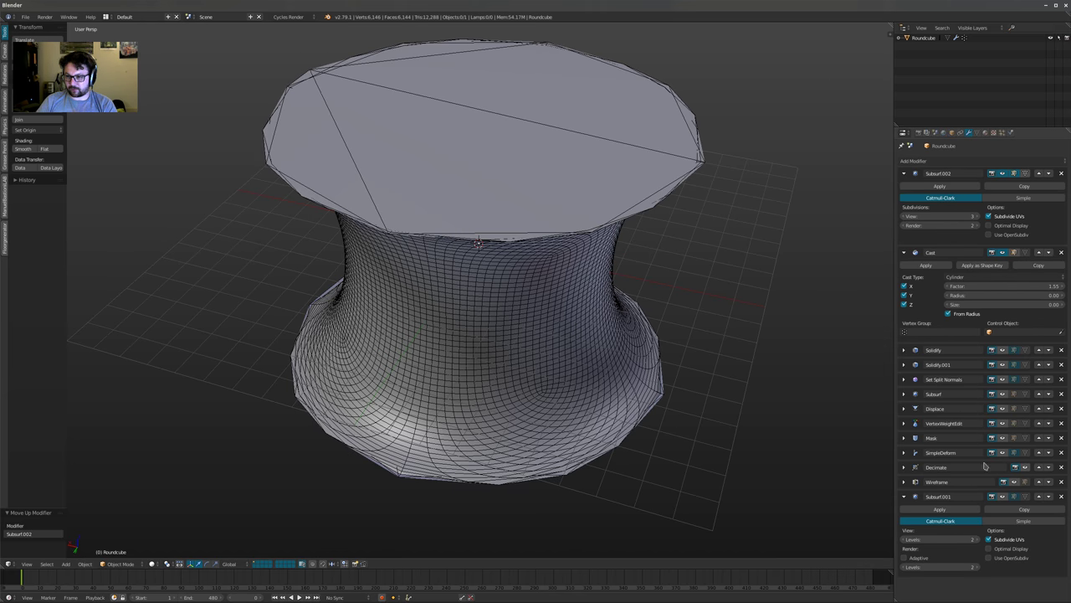
pyautogui.click(939, 160)
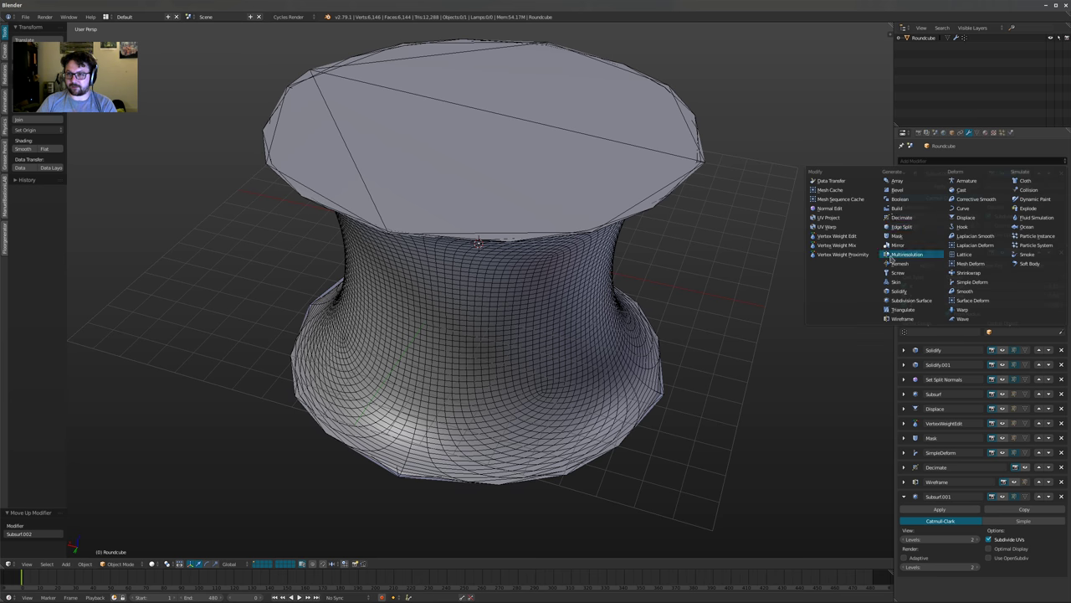
pyautogui.click(900, 263)
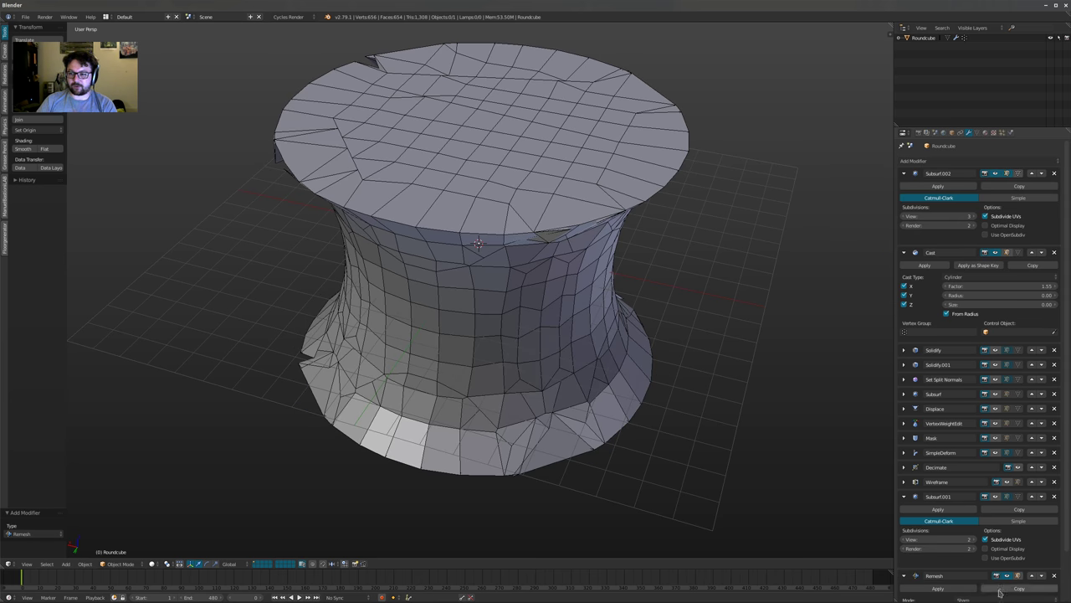
pyautogui.click(1031, 583)
pyautogui.click(1031, 495)
pyautogui.click(1033, 483)
pyautogui.click(1034, 468)
pyautogui.click(1034, 453)
pyautogui.click(1035, 438)
pyautogui.click(1036, 424)
pyautogui.click(1034, 409)
pyautogui.click(1033, 393)
pyautogui.click(1033, 381)
pyautogui.click(1034, 366)
# Examine the remeshed topology on the flat cap, around the rims and along the sides of the form
pyautogui.moveTo(620, 330); pyautogui.dragTo(707, 373, button='middle')
pyautogui.scroll(-1, 527, 322)
pyautogui.scroll(2, 578, 292)
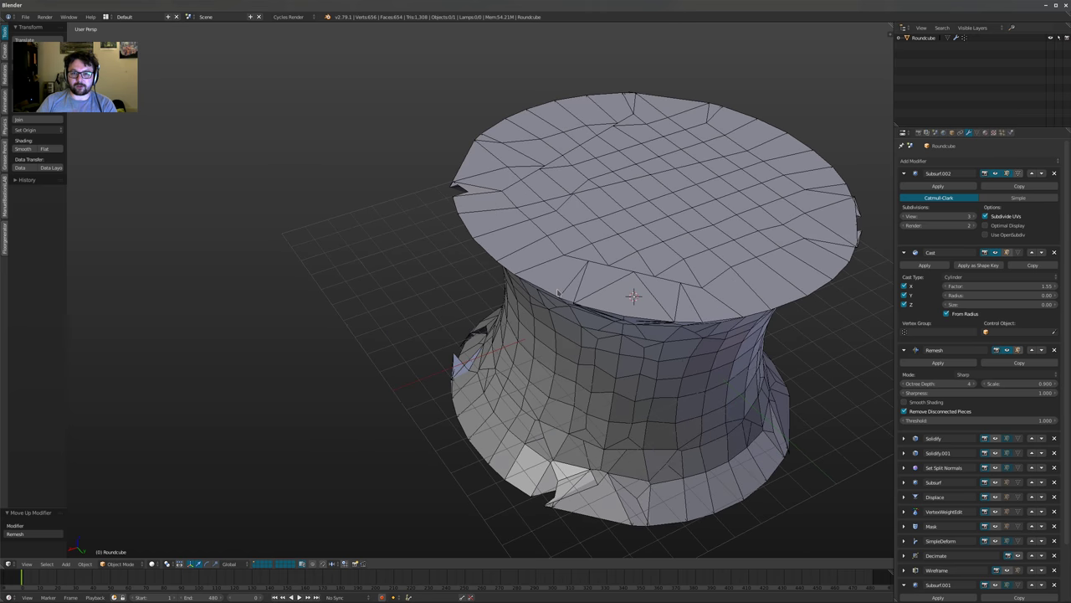
pyautogui.scroll(-1, 576, 347)
pyautogui.keyDown('shift'); pyautogui.moveTo(586, 360); pyautogui.dragTo(576, 368, button='middle'); pyautogui.keyUp('shift')
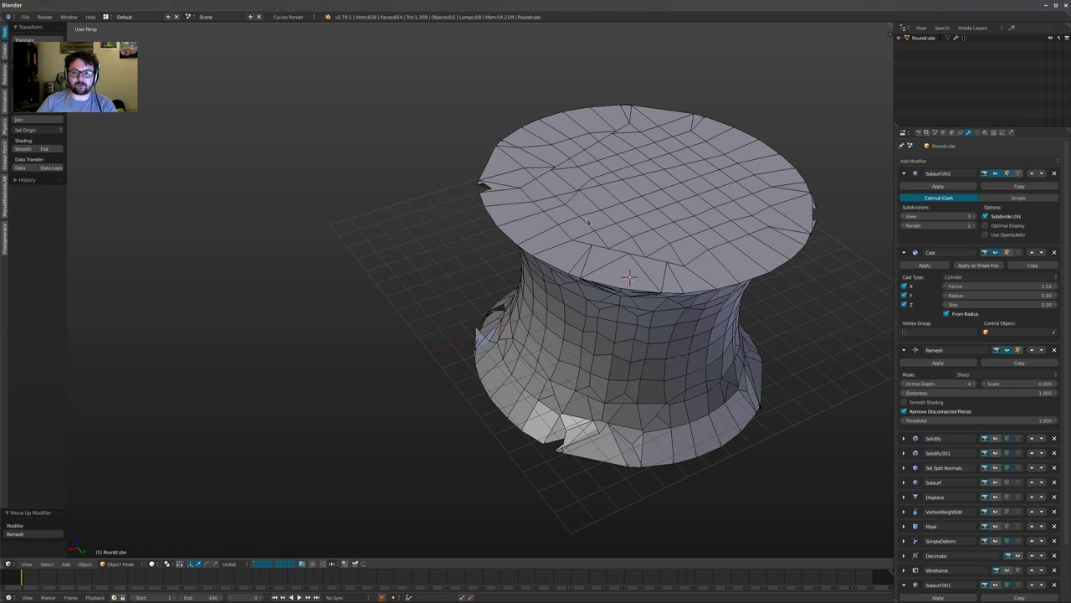
pyautogui.keyDown('shift'); pyautogui.moveTo(686, 170); pyautogui.dragTo(643, 189, button='middle'); pyautogui.keyUp('shift')
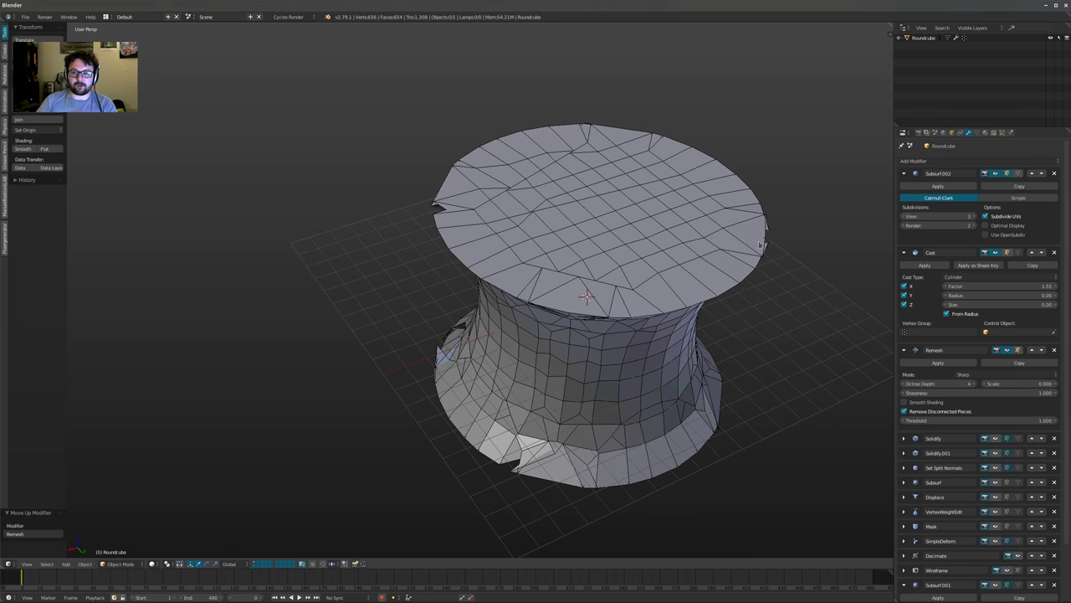
pyautogui.moveTo(560, 236); pyautogui.dragTo(409, 244, button='middle')
pyautogui.moveTo(599, 234); pyautogui.dragTo(345, 153, button='middle')
pyautogui.moveTo(492, 179); pyautogui.dragTo(502, 236, button='middle')
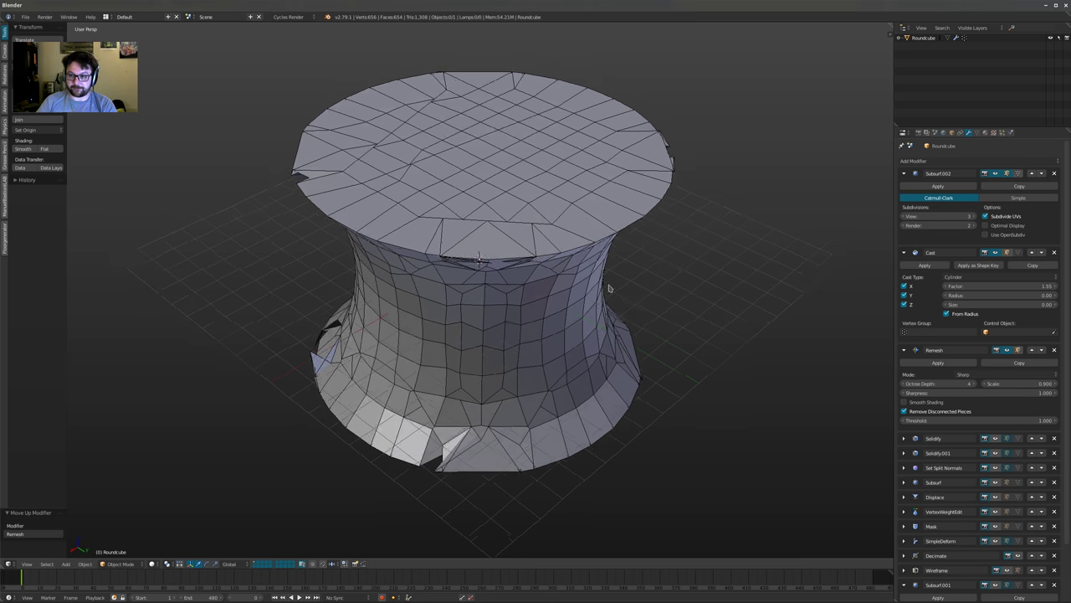
# Set the Remesh modifier's octree depth to 6 and inspect the denser mesh up close
pyautogui.click(972, 384)
pyautogui.click(974, 384)
pyautogui.moveTo(577, 261); pyautogui.dragTo(569, 282, button='middle')
pyautogui.scroll(1, 572, 238)
pyautogui.scroll(-2, 532, 302)
pyautogui.keyDown('shift'); pyautogui.moveTo(393, 293); pyautogui.dragTo(631, 306, button='middle'); pyautogui.keyUp('shift')
pyautogui.scroll(3, 548, 269)
pyautogui.scroll(2, 577, 235)
pyautogui.moveTo(574, 279); pyautogui.dragTo(521, 262, button='middle')
pyautogui.scroll(-2, 572, 271)
pyautogui.scroll(-2, 585, 291)
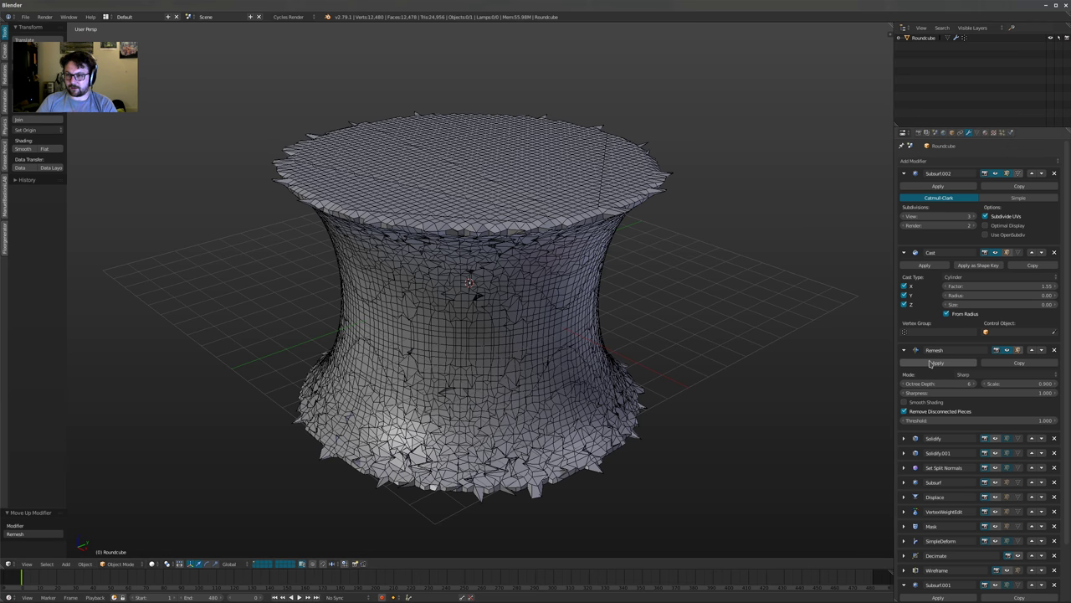
# Set the Remesh modifier's sharpness to 1.530 and inspect the jagged rims
pyautogui.moveTo(959, 392); pyautogui.dragTo(996, 393)
pyautogui.scroll(-1, 505, 312)
pyautogui.moveTo(505, 312); pyautogui.dragTo(529, 344, button='middle')
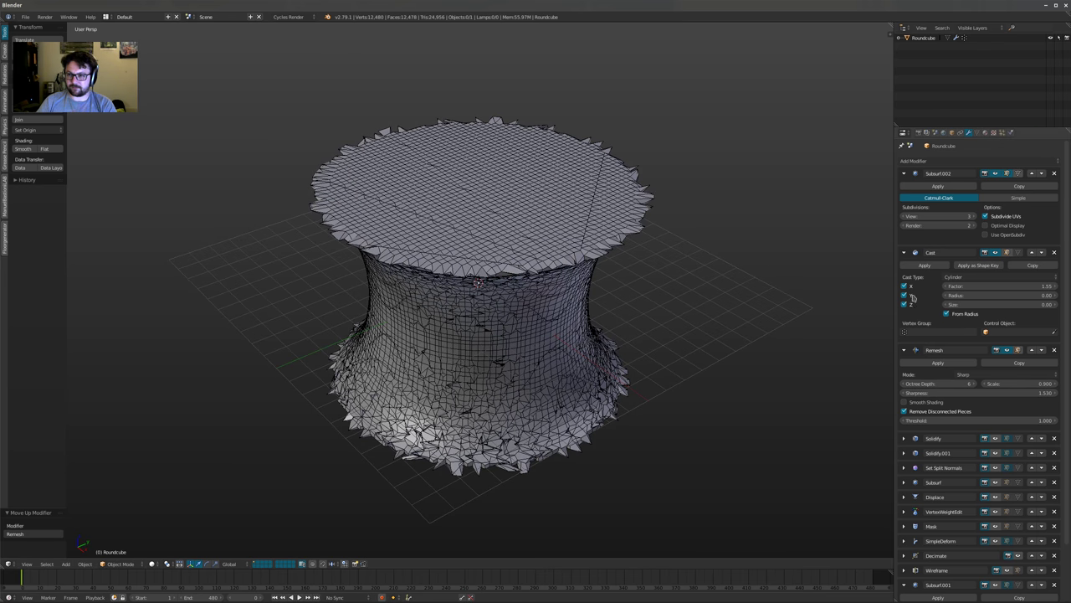
# Collapse the first Subdivision Surface and Cast settings, and turn viewport display back on for both Solidify modifiers and Set Split Normals
pyautogui.click(905, 173)
pyautogui.click(905, 187)
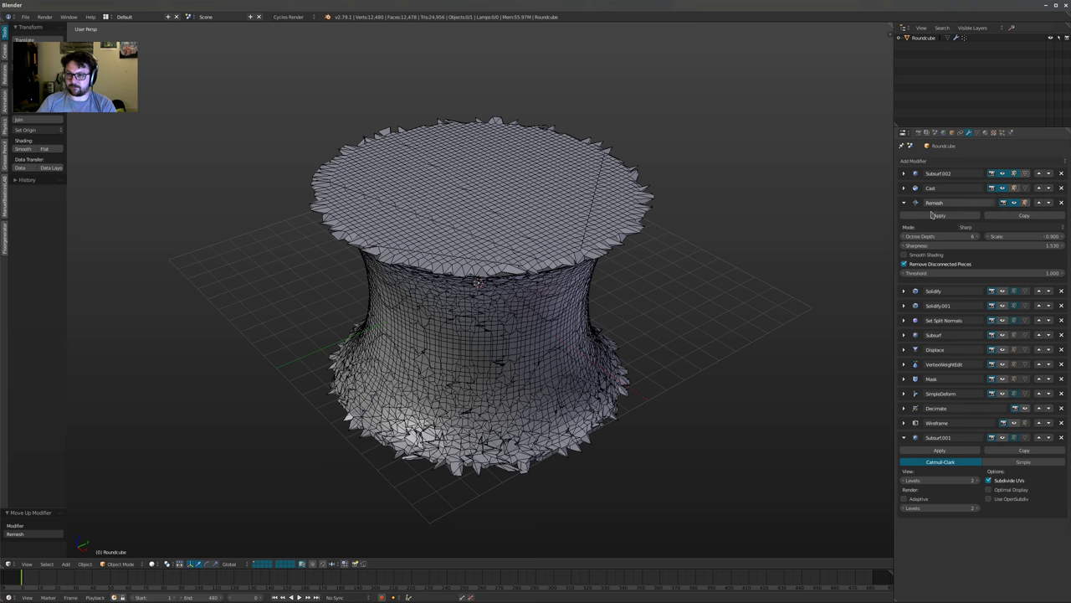
pyautogui.click(1003, 291)
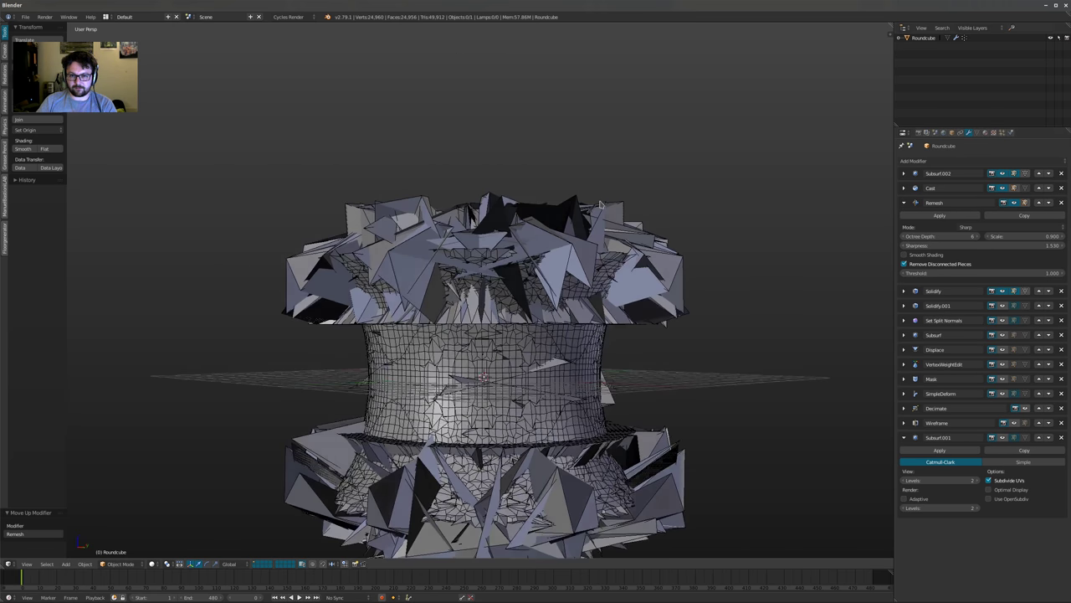
pyautogui.click(1003, 305)
pyautogui.click(1003, 320)
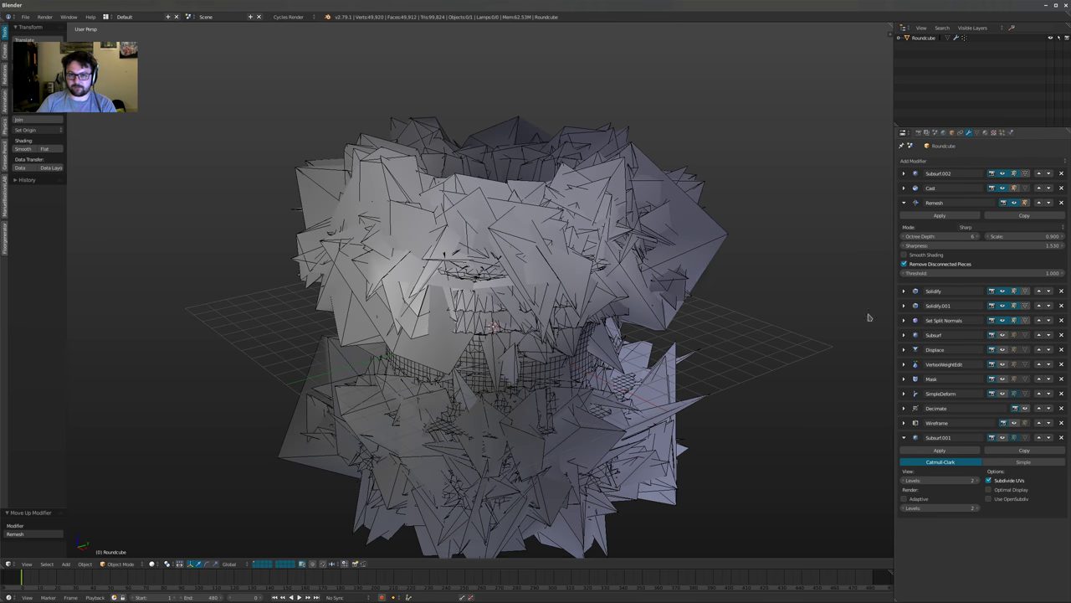
# Turn viewport display back on for the Displace, VertexWeightEdit and Mask modifiers, and inspect the fragmented form
pyautogui.click(1002, 349)
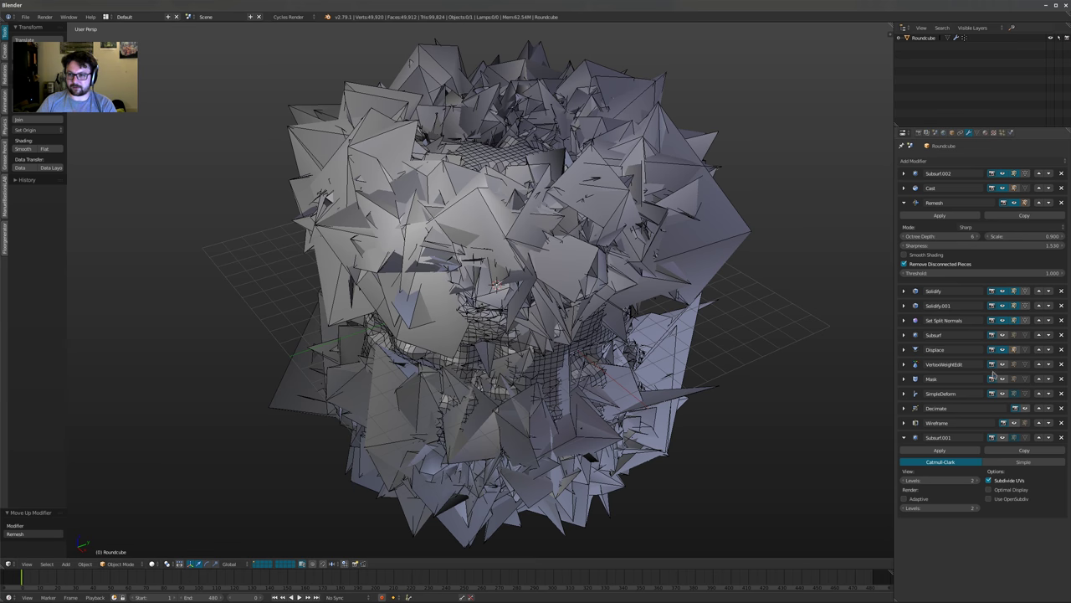
pyautogui.click(1006, 366)
pyautogui.click(1002, 380)
pyautogui.moveTo(715, 345); pyautogui.dragTo(713, 370, button='middle')
pyautogui.moveTo(634, 337); pyautogui.dragTo(615, 252, button='middle')
pyautogui.scroll(2, 615, 251)
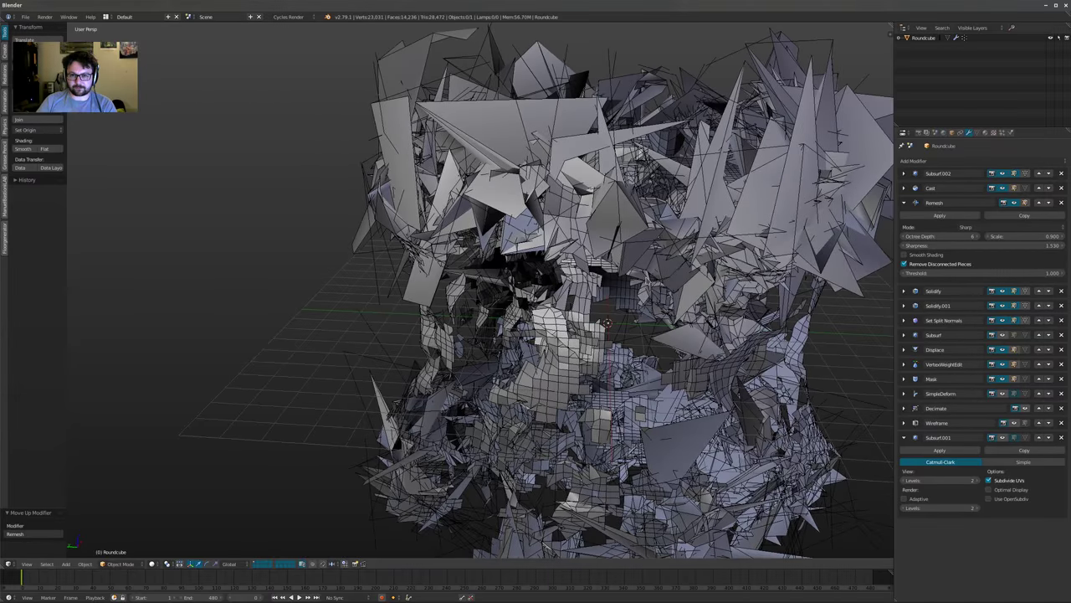
# Turn off the Roundcube's wire display, inspect the plain shaded form, and return to the modifier stack
pyautogui.click(952, 135)
pyautogui.moveTo(903, 382); pyautogui.dragTo(903, 372)
pyautogui.scroll(-2, 804, 289)
pyautogui.moveTo(728, 305); pyautogui.dragTo(621, 252, button='middle')
pyautogui.moveTo(667, 290); pyautogui.dragTo(657, 298, button='middle')
pyautogui.click(969, 132)
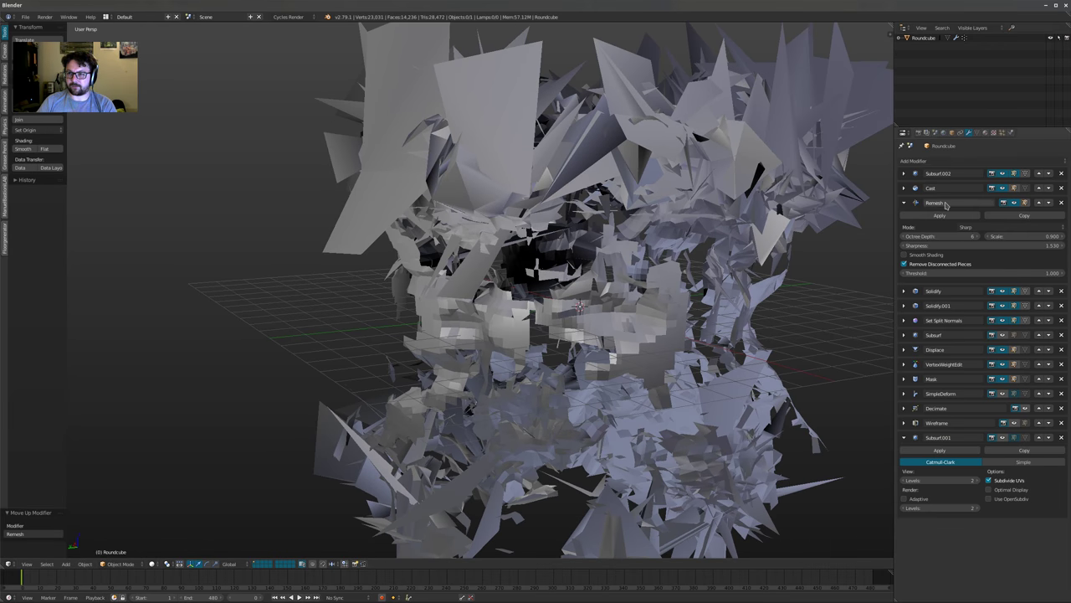
pyautogui.click(938, 161)
pyautogui.click(937, 161)
pyautogui.click(934, 161)
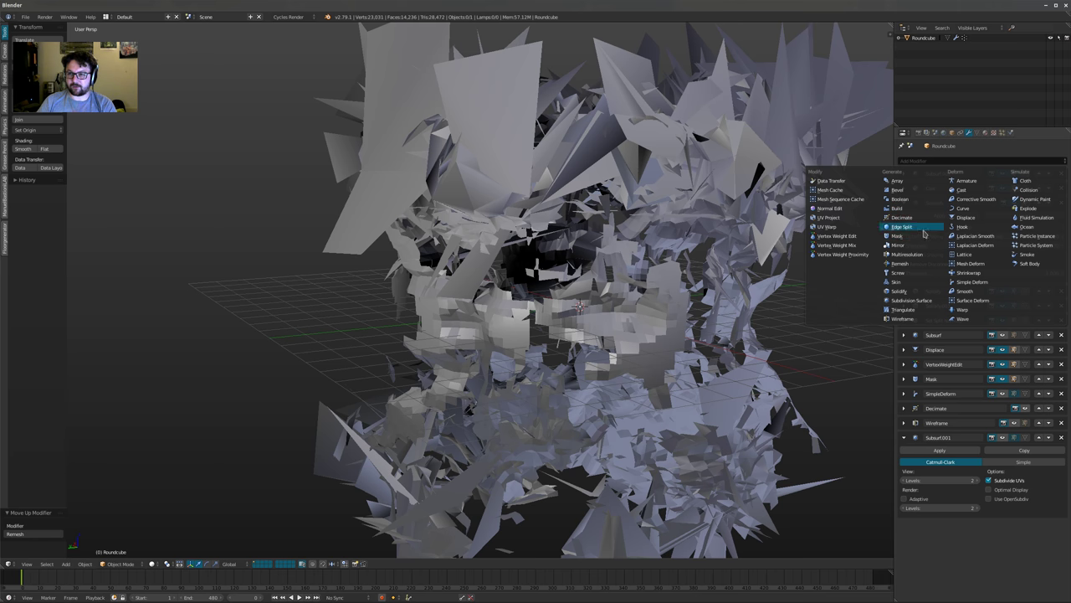
pyautogui.click(954, 161)
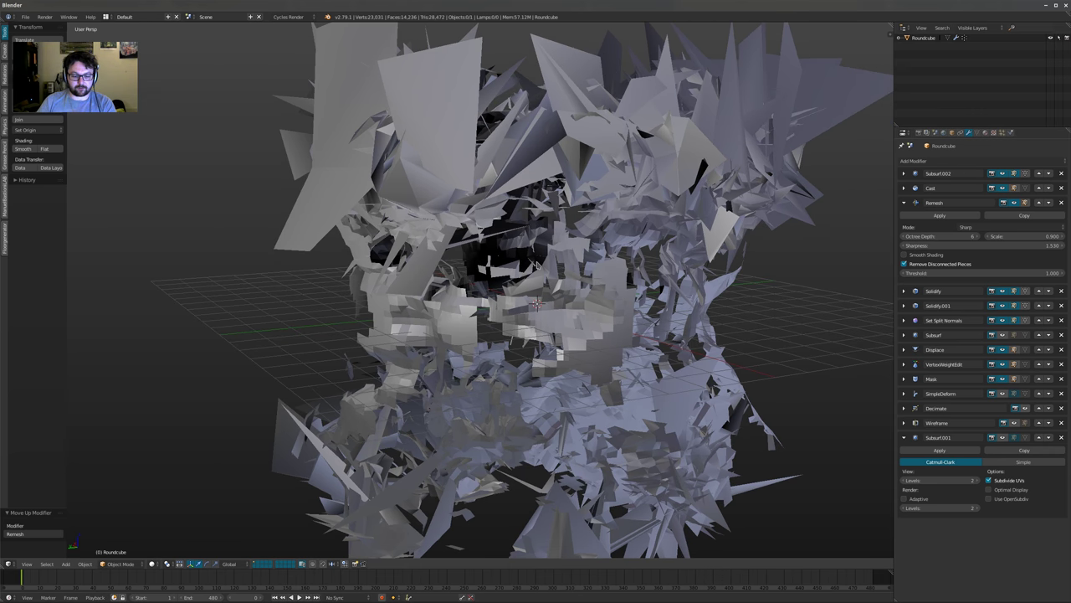
# Save the scene as rgsimplicity_004.blend in the folder /mnt/projects/RGSimplicity/004/
pyautogui.hotkey('ctrl', 'shift', 's')
pyautogui.click(68, 28)
pyautogui.press('Return')
pyautogui.click(132, 101)
pyautogui.click(130, 48)
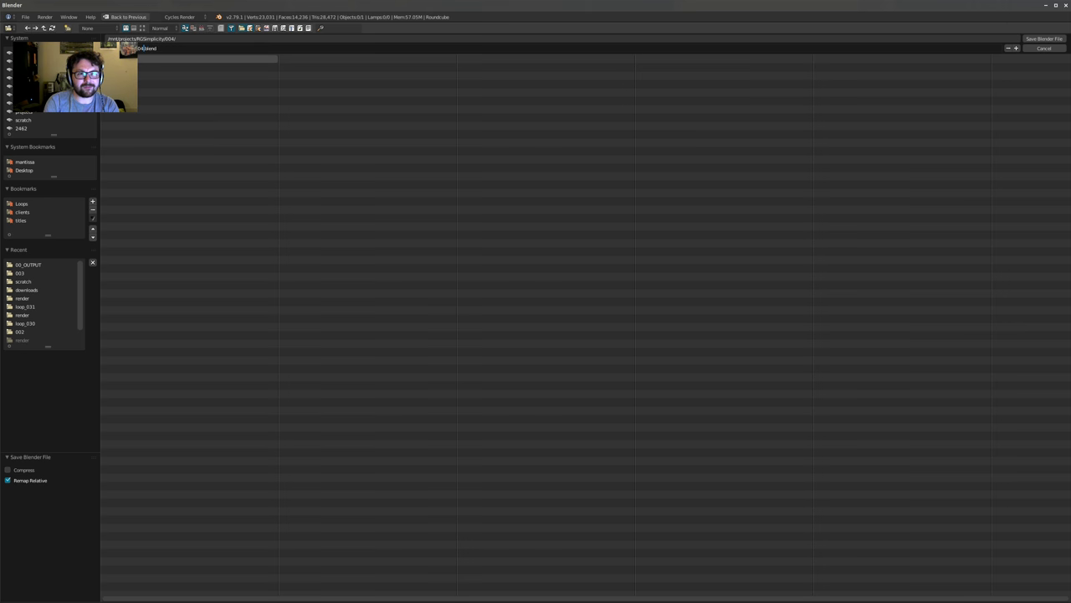
pyautogui.click(1044, 39)
pyautogui.scroll(-1, 713, 107)
pyautogui.moveTo(713, 107); pyautogui.dragTo(656, 185, button='middle')
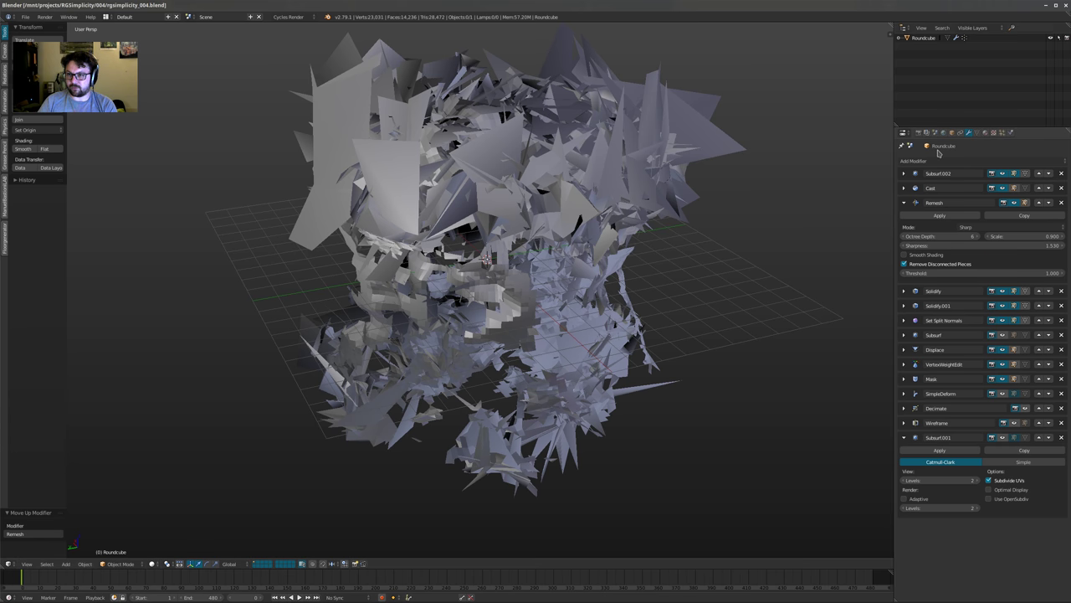
# Add a Smooth modifier to the Roundcube and move it up the stack to directly below Remesh
pyautogui.click(937, 159)
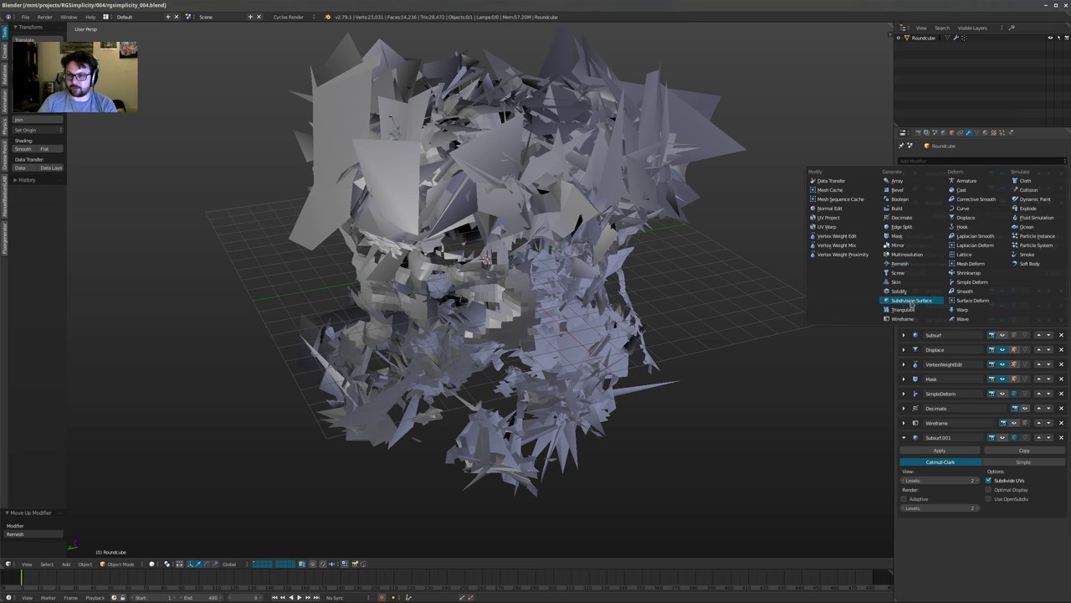
pyautogui.click(965, 291)
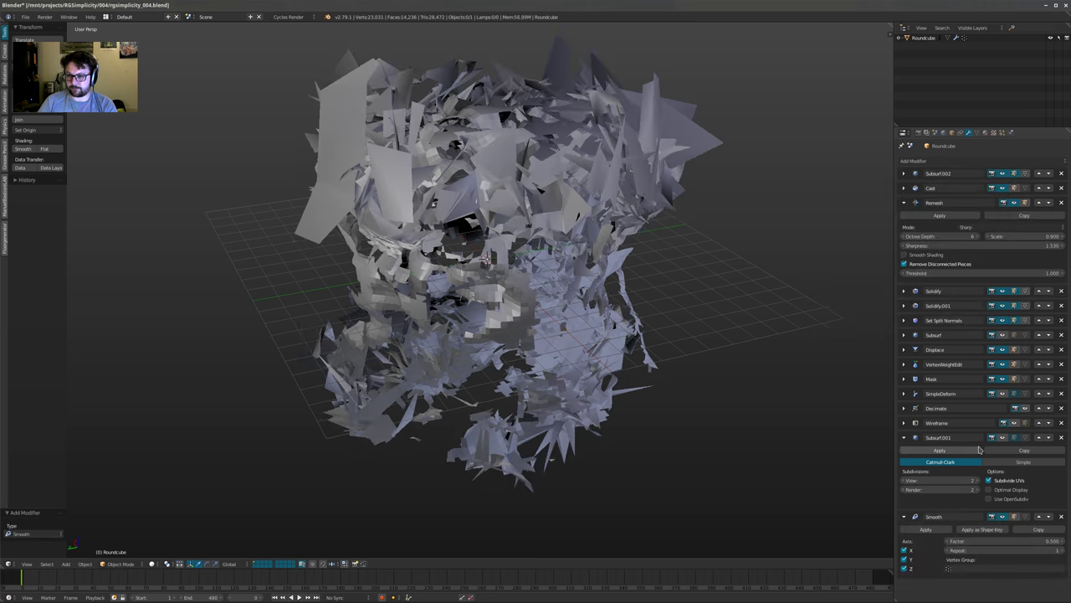
pyautogui.click(1041, 440)
pyautogui.click(1044, 423)
pyautogui.click(1041, 409)
pyautogui.click(1042, 394)
pyautogui.click(1039, 393)
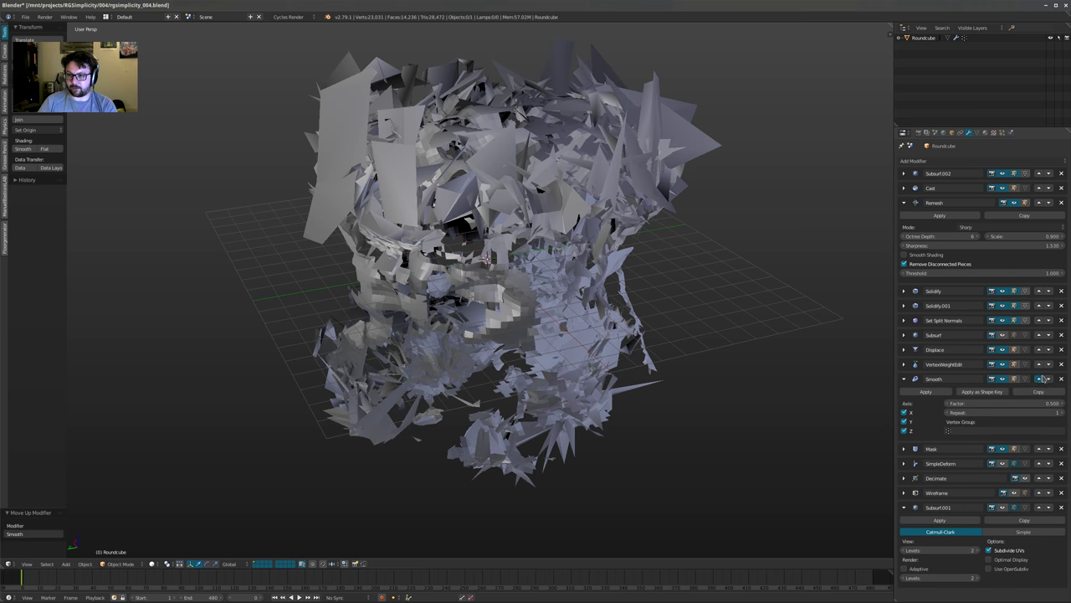
pyautogui.click(1042, 378)
pyautogui.click(1041, 364)
pyautogui.click(1039, 350)
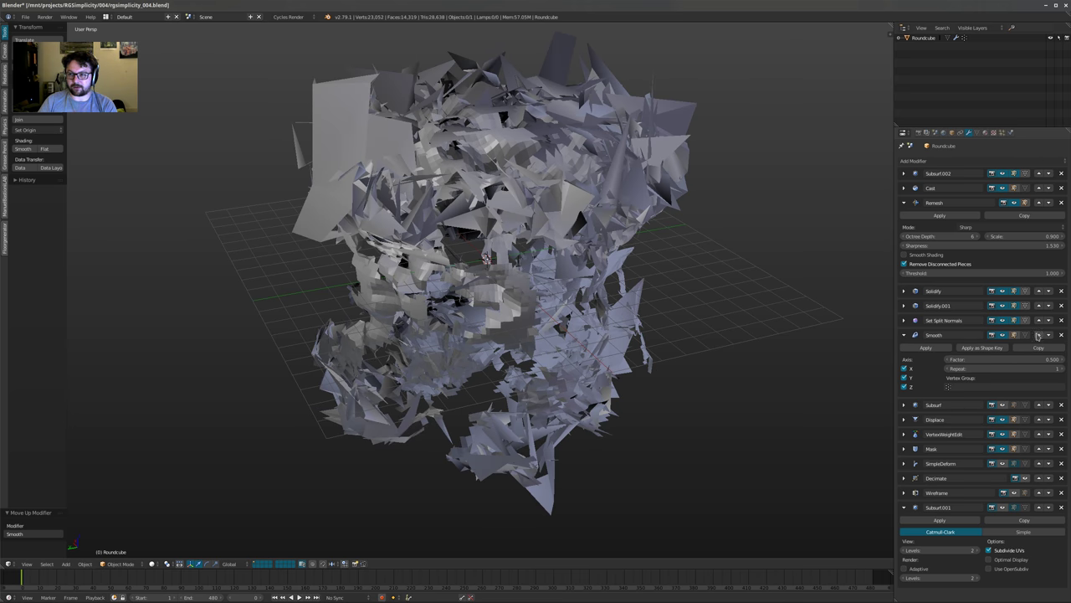
pyautogui.click(1040, 331)
pyautogui.click(1041, 321)
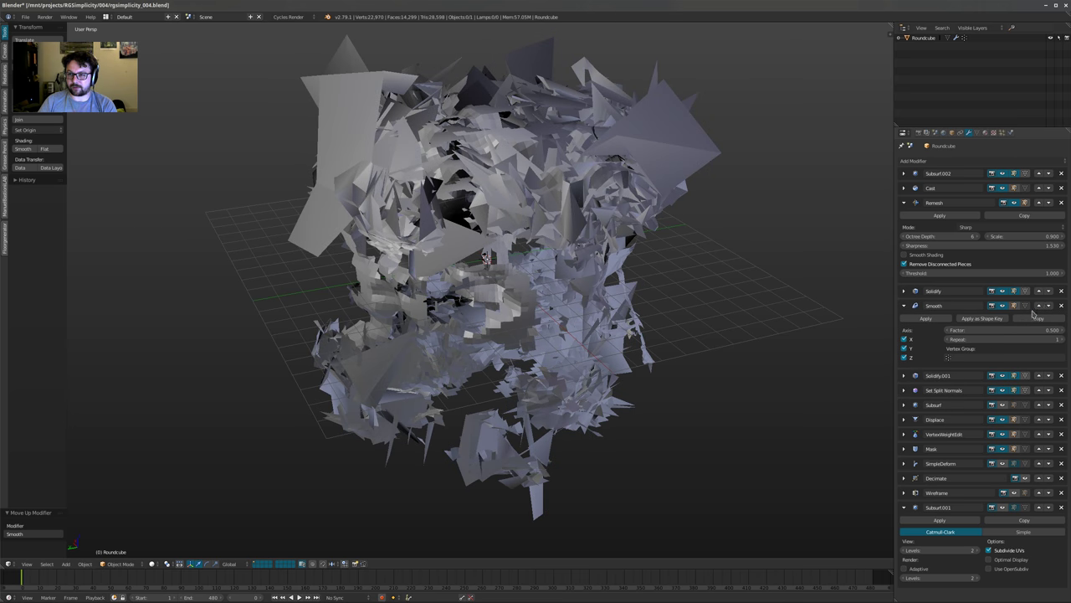
pyautogui.click(1040, 305)
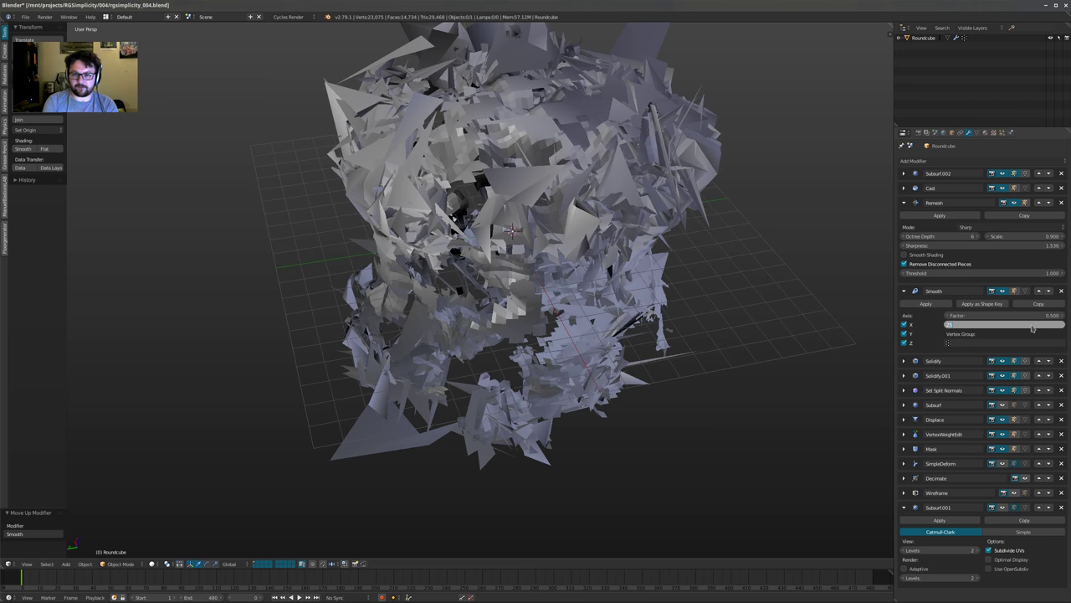
# Set the Smooth modifier's Repeat to 25 and inspect the form
pyautogui.press('Return')
pyautogui.moveTo(767, 275); pyautogui.dragTo(657, 237, button='middle')
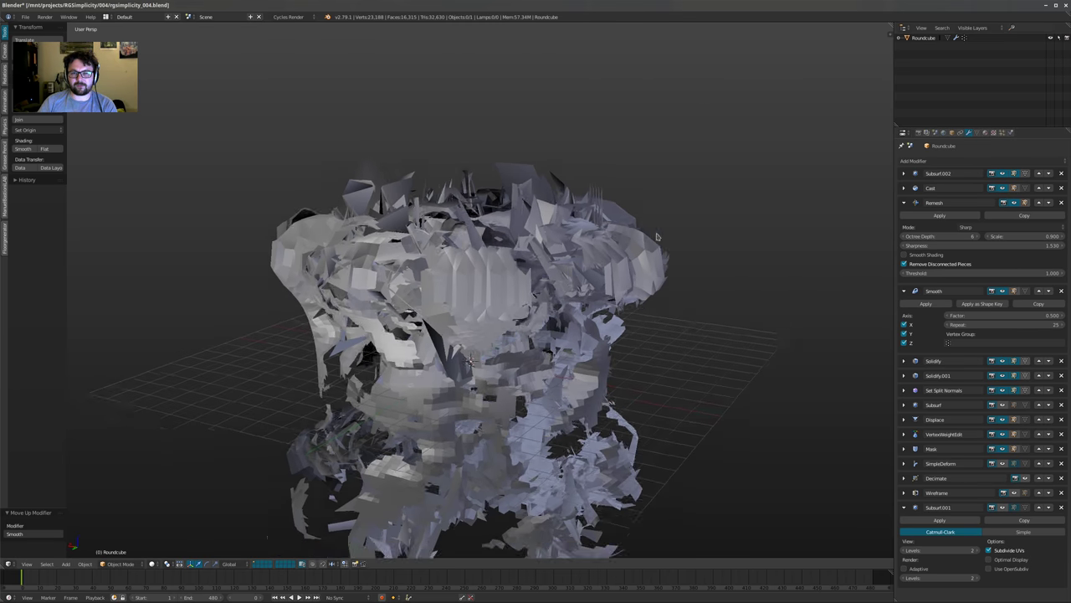
pyautogui.scroll(5, 657, 237)
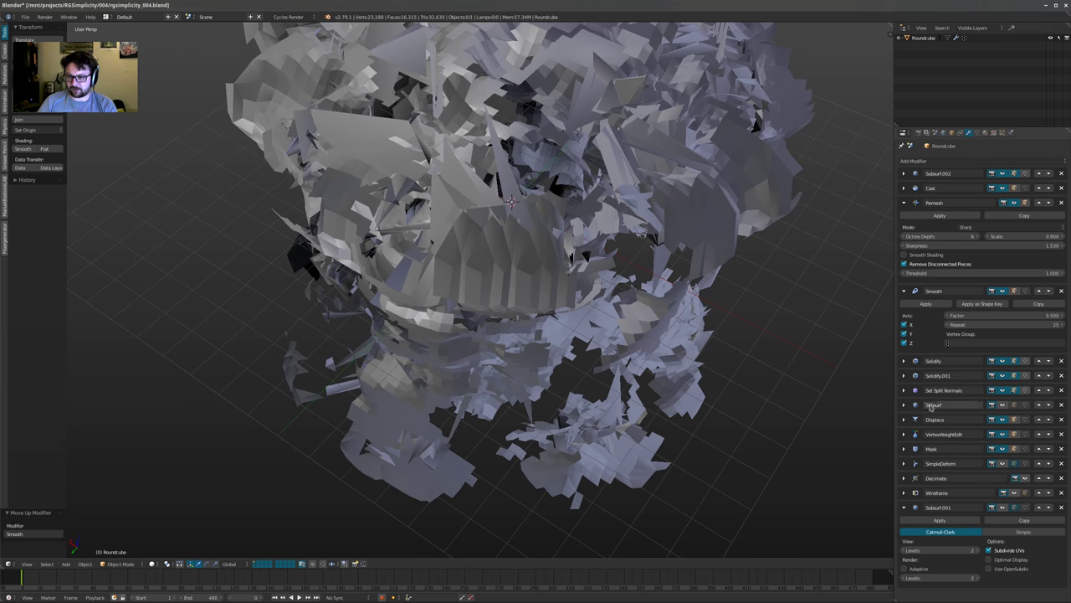
# Turn off viewport display for the Displace modifier, and compare the form with and without Solidify.001
pyautogui.click(1002, 420)
pyautogui.scroll(-4, 615, 324)
pyautogui.moveTo(615, 325); pyautogui.dragTo(681, 244, button='middle')
pyautogui.moveTo(700, 301); pyautogui.dragTo(971, 374, button='middle')
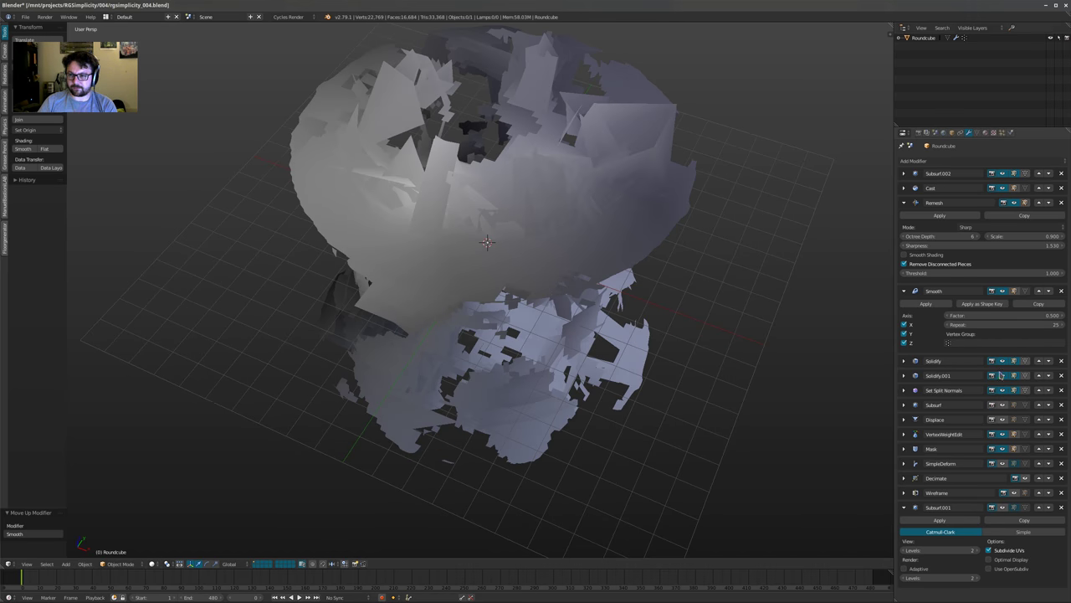
pyautogui.click(1001, 377)
pyautogui.click(1001, 377)
pyautogui.scroll(-2, 665, 380)
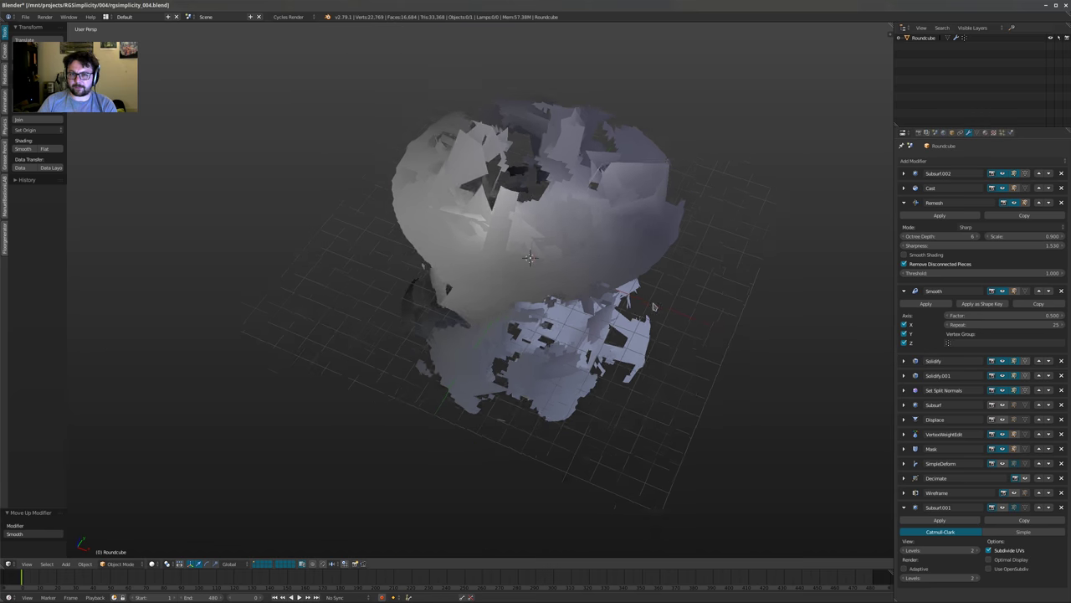
pyautogui.moveTo(640, 352); pyautogui.dragTo(604, 368, button='middle')
pyautogui.moveTo(699, 423); pyautogui.dragTo(638, 350, button='middle')
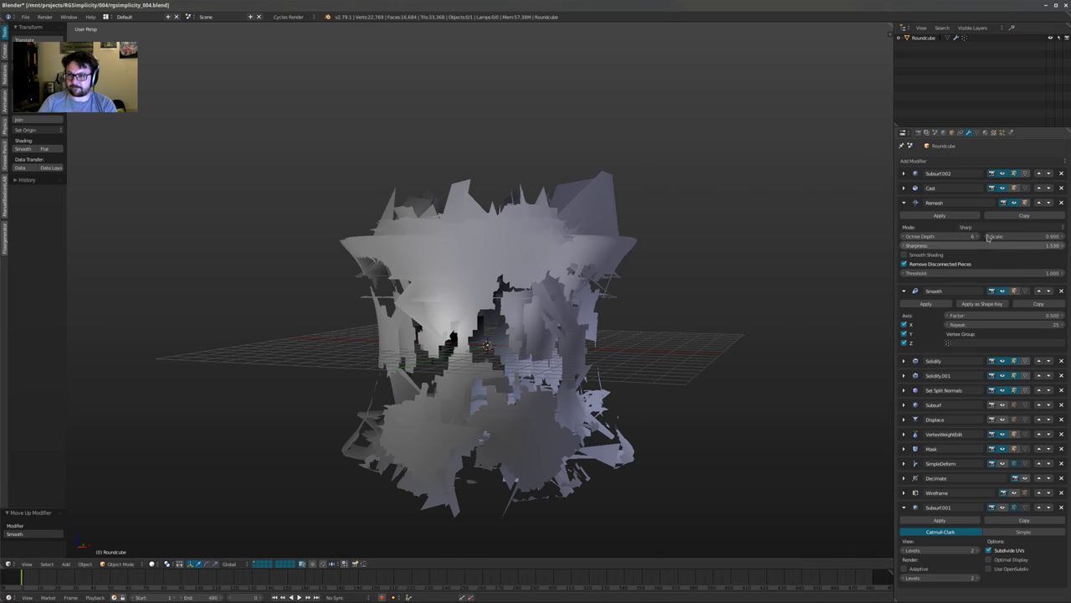
# Move the Smooth modifier above Remesh and switch the Remesh mode to Smooth
pyautogui.click(1041, 292)
pyautogui.moveTo(757, 244); pyautogui.dragTo(793, 271, button='middle')
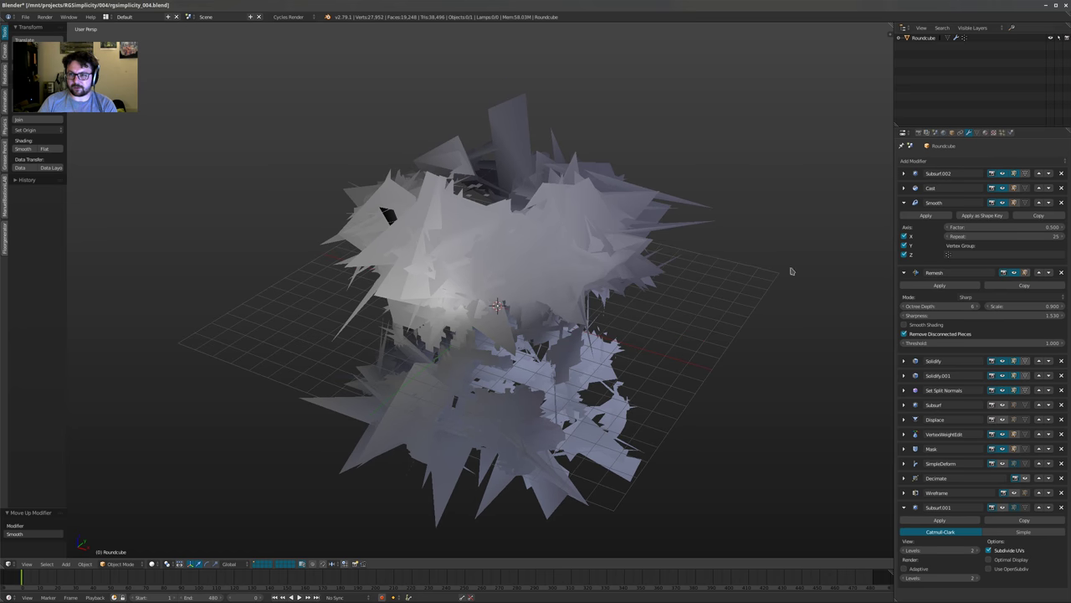
pyautogui.click(991, 297)
pyautogui.click(968, 277)
pyautogui.moveTo(593, 311); pyautogui.dragTo(627, 316, button='middle')
pyautogui.scroll(3, 601, 305)
pyautogui.scroll(-3, 602, 304)
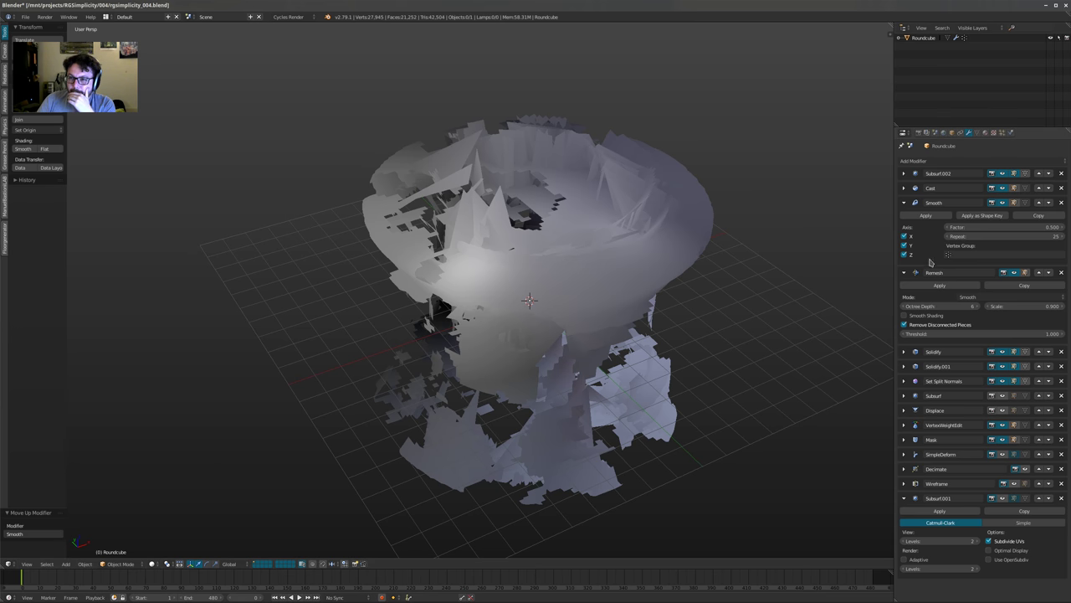
# Examine the smoothed bowl-like form from several angles in both solid and wireframe shading
pyautogui.moveTo(666, 290); pyautogui.dragTo(661, 289, button='middle')
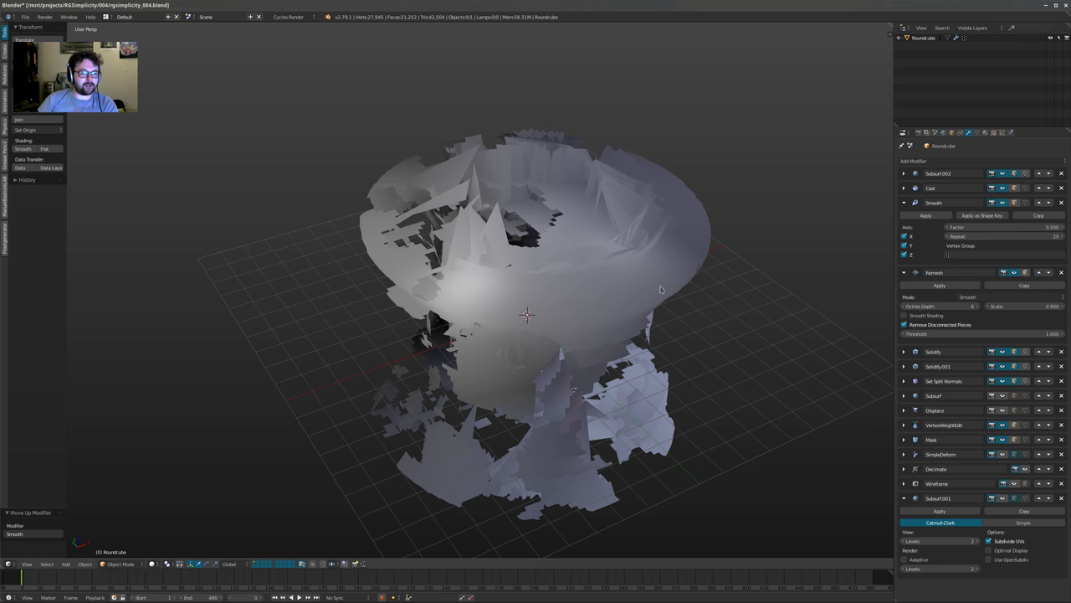
pyautogui.moveTo(675, 260); pyautogui.dragTo(577, 260, button='middle')
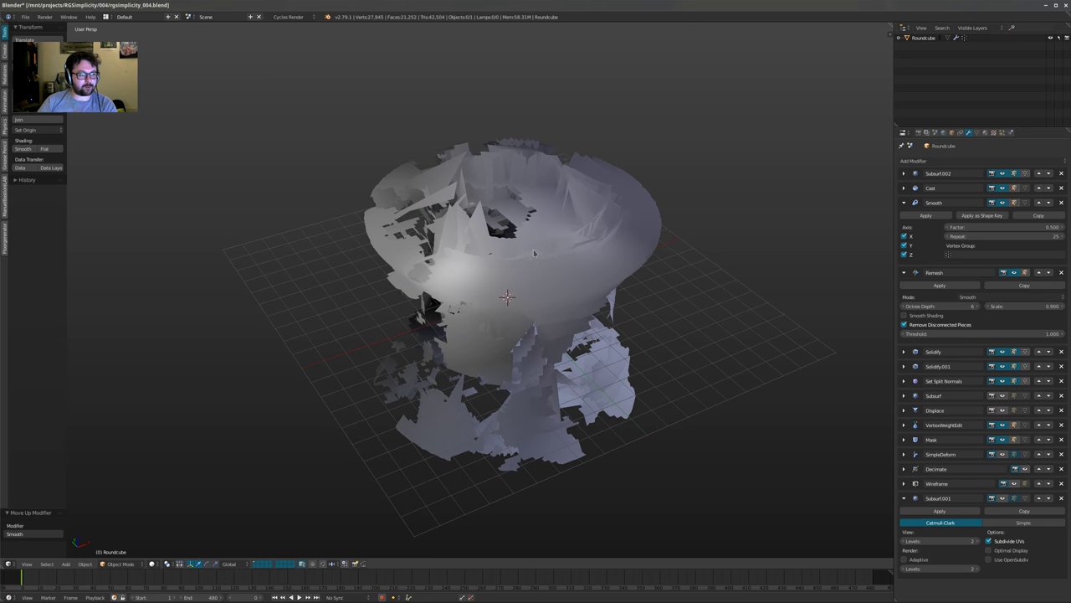
pyautogui.keyDown('shift'); pyautogui.moveTo(503, 265); pyautogui.dragTo(483, 248, button='middle'); pyautogui.keyUp('shift')
pyautogui.scroll(1, 483, 247)
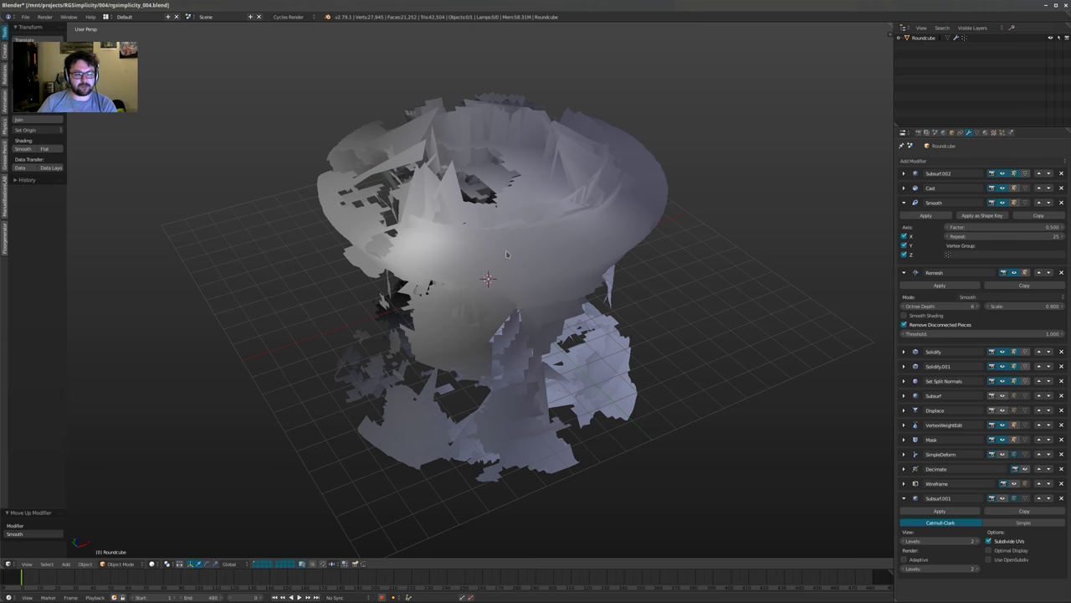
pyautogui.scroll(2, 468, 282)
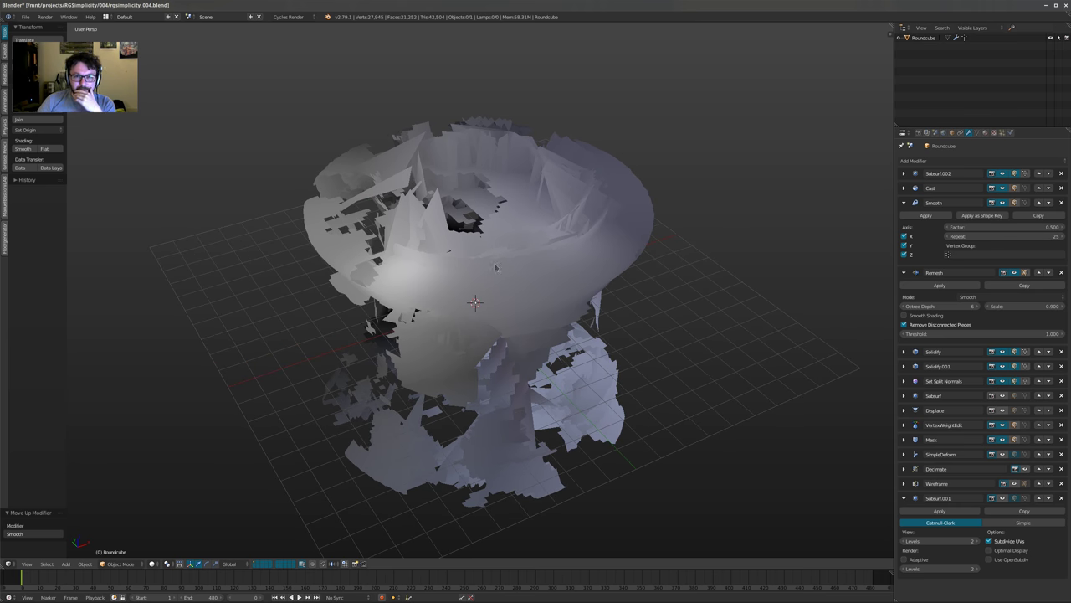
pyautogui.scroll(2, 470, 260)
pyautogui.press('z')
pyautogui.moveTo(541, 242)
pyautogui.mouseDown(button='middle')
pyautogui.moveTo(553, 292)
pyautogui.moveTo(491, 299)
pyautogui.moveTo(557, 219)
pyautogui.mouseUp(button='middle')
pyautogui.scroll(-1, 558, 219)
pyautogui.press('z')
pyautogui.keyDown('shift'); pyautogui.moveTo(402, 239); pyautogui.dragTo(391, 268, button='middle'); pyautogui.keyUp('shift')
pyautogui.scroll(1, 371, 276)
pyautogui.press('z')
pyautogui.scroll(1, 558, 272)
pyautogui.moveTo(544, 219)
pyautogui.mouseDown(button='middle')
pyautogui.moveTo(558, 273)
pyautogui.moveTo(583, 243)
pyautogui.mouseUp(button='middle')
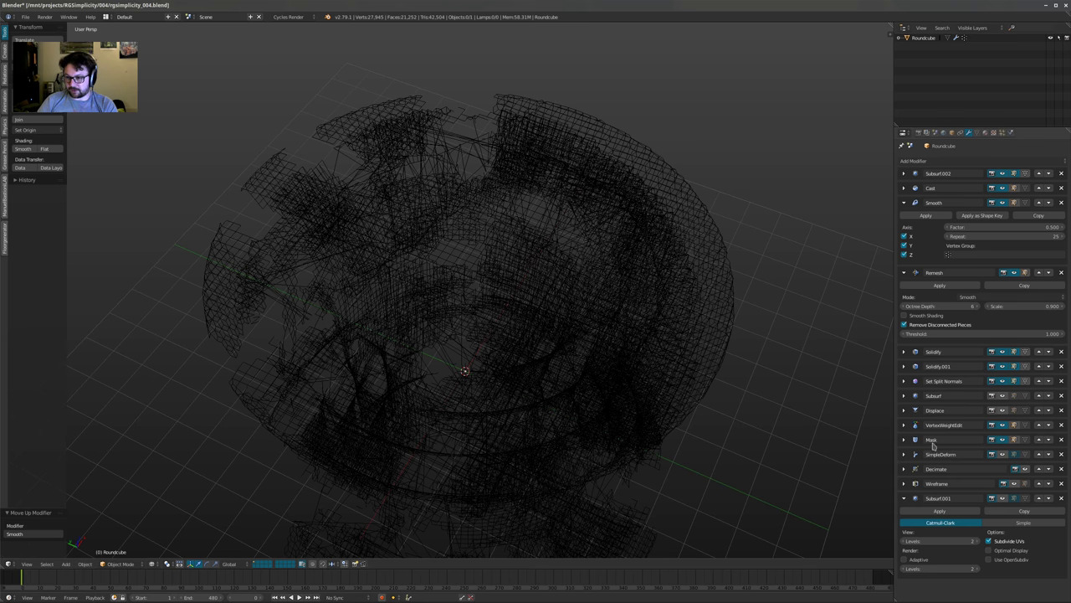
pyautogui.moveTo(614, 352); pyautogui.dragTo(685, 282, button='middle')
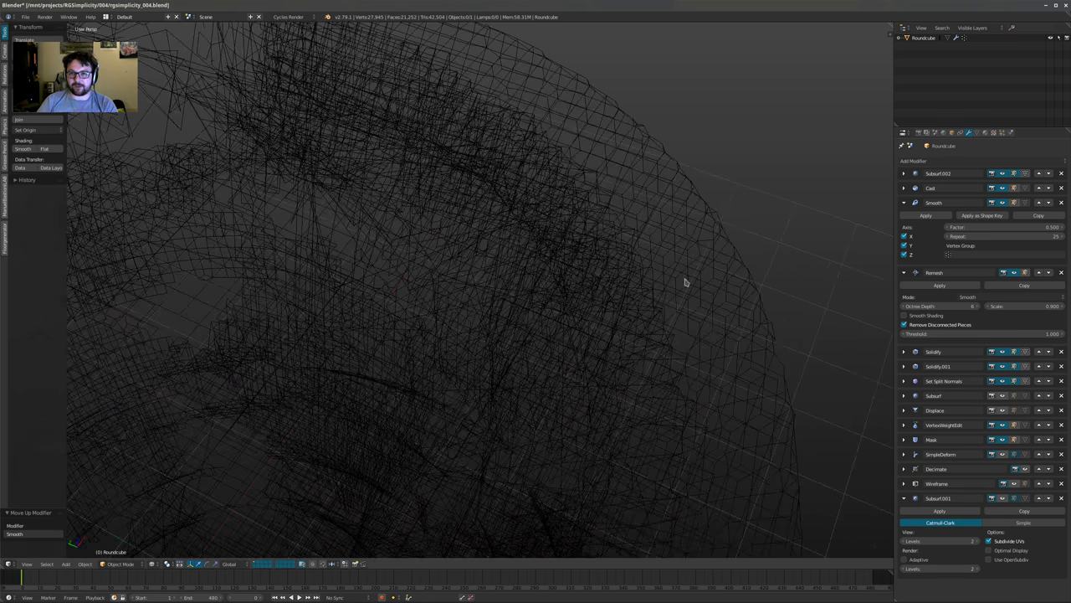
pyautogui.scroll(-5, 649, 152)
pyautogui.press('z')
pyautogui.moveTo(500, 294)
pyautogui.mouseDown(button='middle')
pyautogui.moveTo(409, 340)
pyautogui.moveTo(471, 263)
pyautogui.moveTo(498, 277)
pyautogui.mouseUp(button='middle')
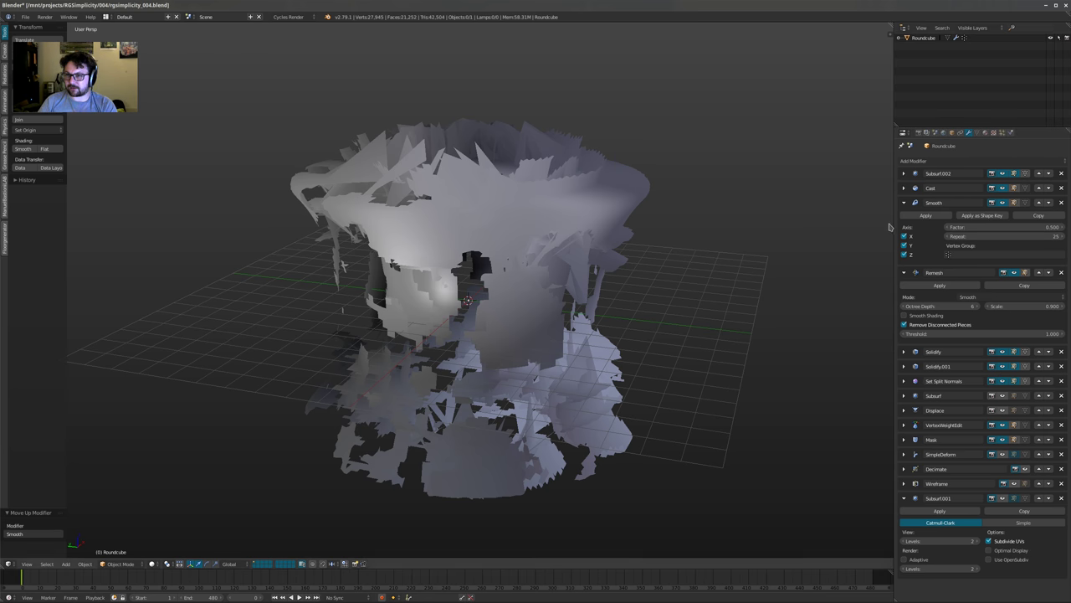
# Collapse the Smooth and Remesh settings, and delete the Subsurf modifier below Set Split Normals and the Displace modifier
pyautogui.click(904, 203)
pyautogui.click(904, 217)
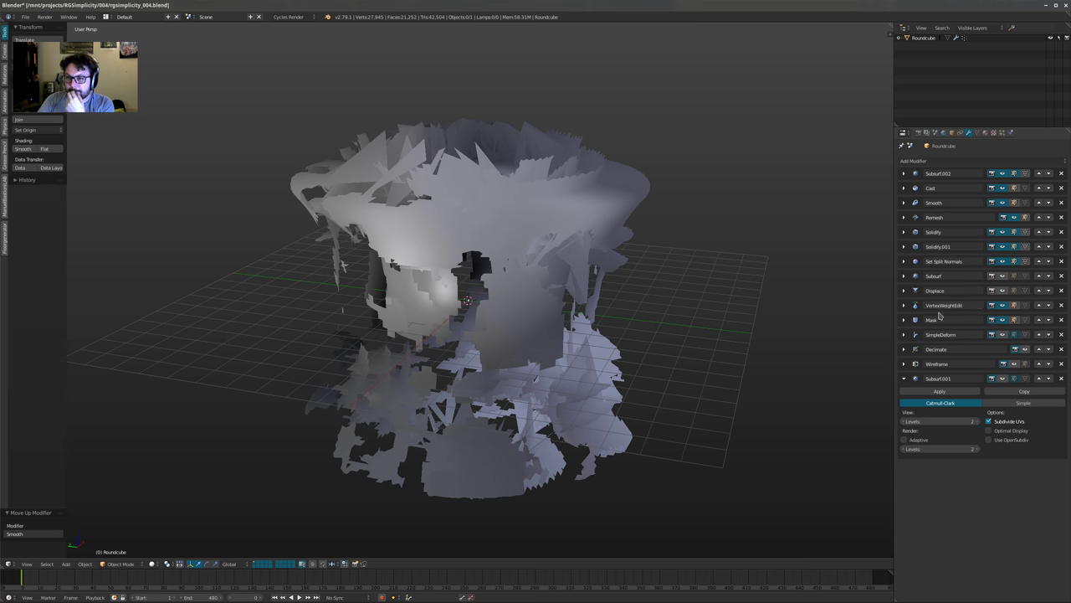
pyautogui.click(1061, 276)
pyautogui.hotkey('ctrl', 'x')
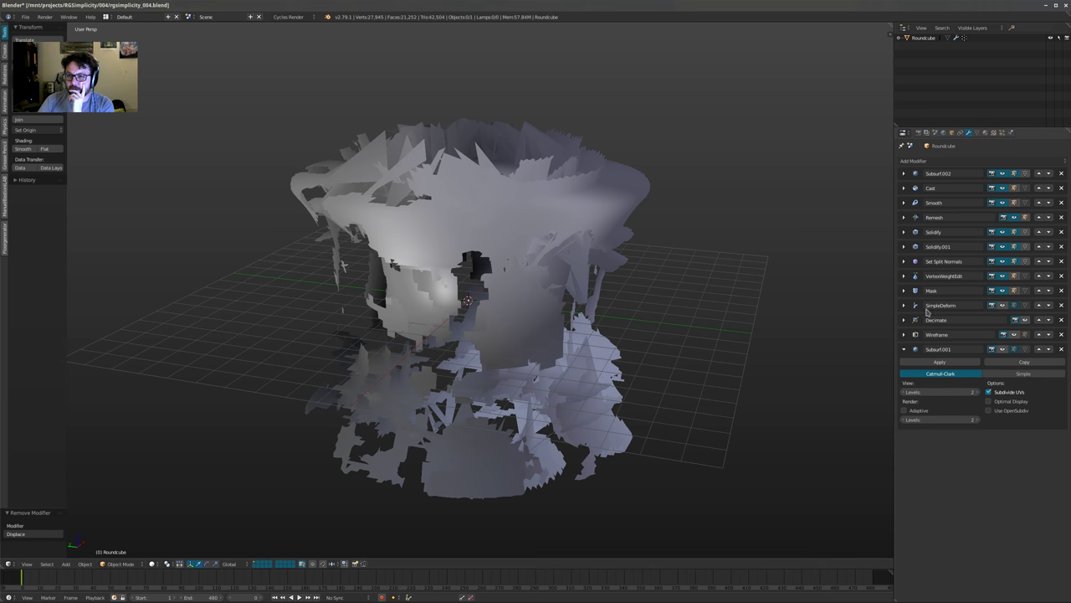
# Check the effect of the SimpleDeform modifier in the viewport and delete it from the stack
pyautogui.click(1003, 305)
pyautogui.click(1003, 307)
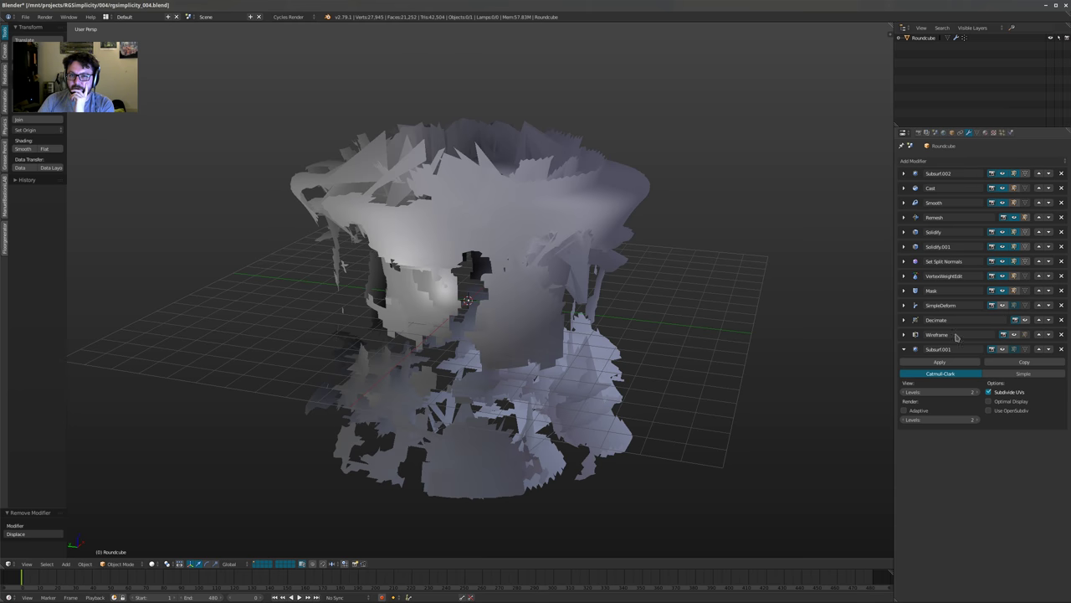
pyautogui.click(1061, 305)
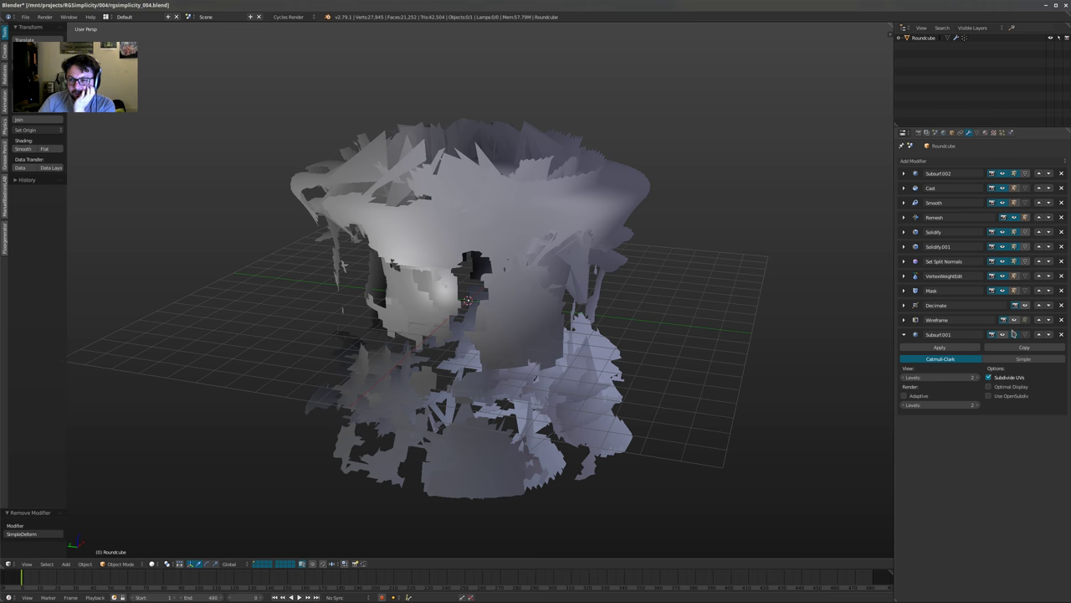
# Turn on viewport display for the Decimate modifier and inspect the reduced form up close
pyautogui.click(1025, 305)
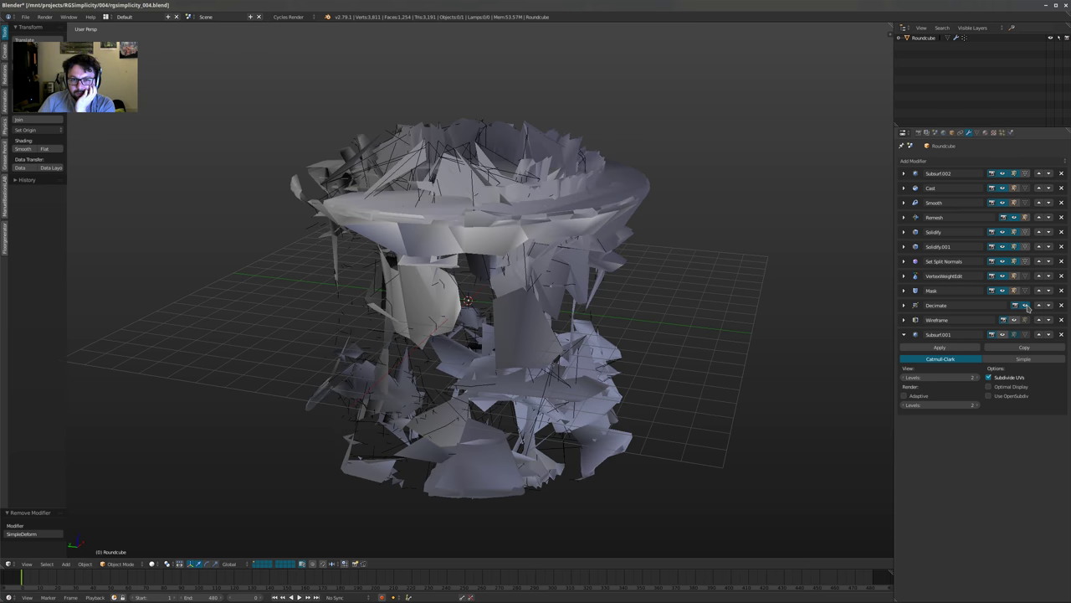
pyautogui.scroll(2, 600, 305)
pyautogui.press('z')
pyautogui.moveTo(600, 306); pyautogui.dragTo(624, 272, button='middle')
pyautogui.moveTo(691, 234)
pyautogui.keyDown('shift'); pyautogui.mouseDown(button='middle')
pyautogui.moveTo(624, 283)
pyautogui.moveTo(574, 259)
pyautogui.mouseUp(button='middle'); pyautogui.keyUp('shift')
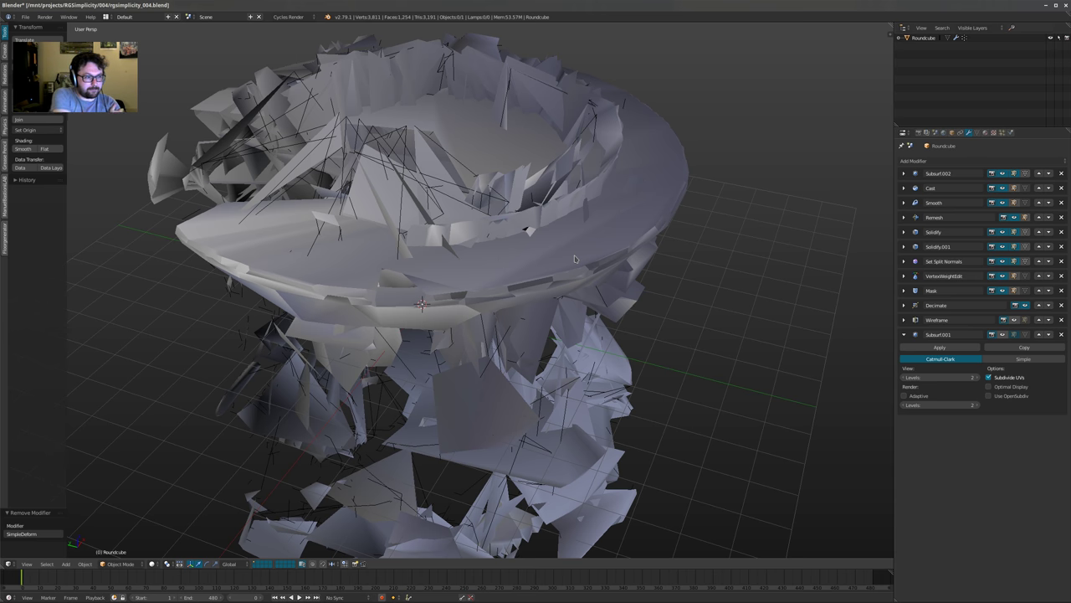
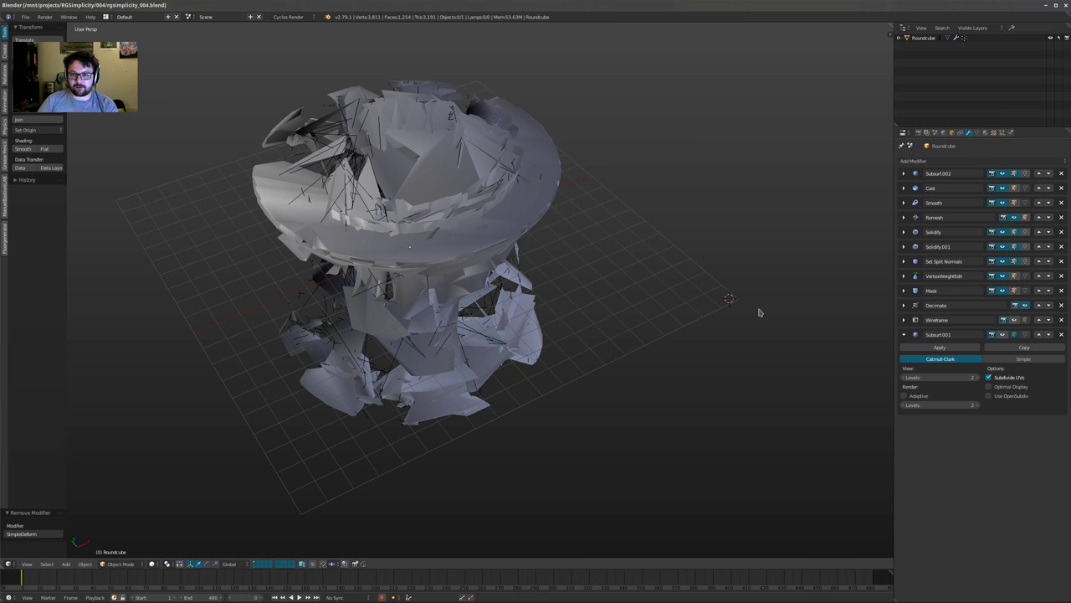
# Add a UV sphere at the 3D cursor beside the Roundcube form
pyautogui.moveTo(736, 310)
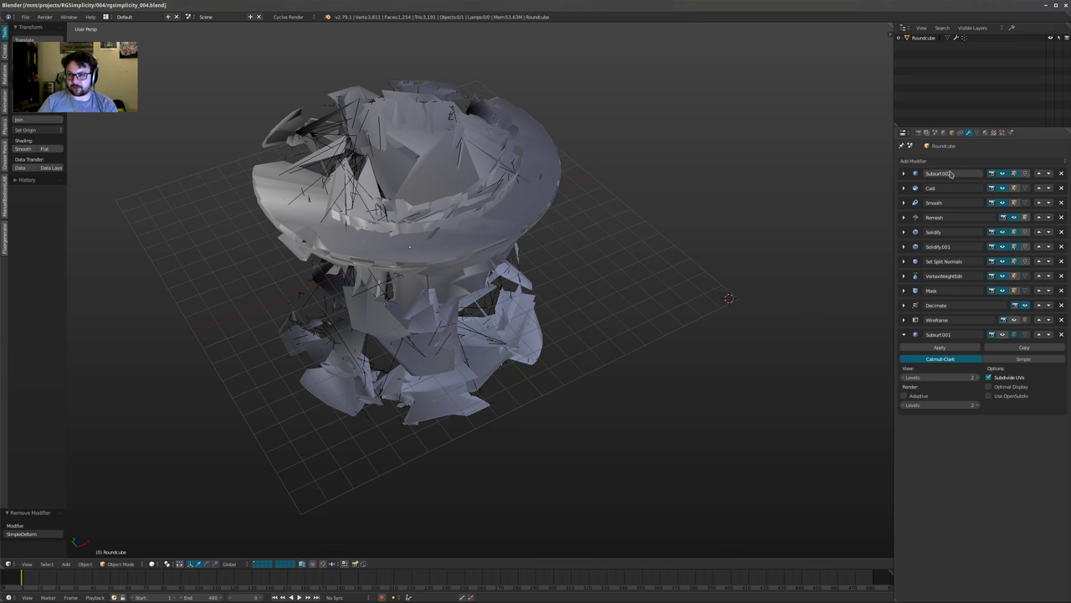
pyautogui.keyDown('shift'); pyautogui.moveTo(677, 249); pyautogui.dragTo(677, 256, button='middle'); pyautogui.keyUp('shift')
pyautogui.hotkey('shift', 'a')
pyautogui.moveTo(672, 253)
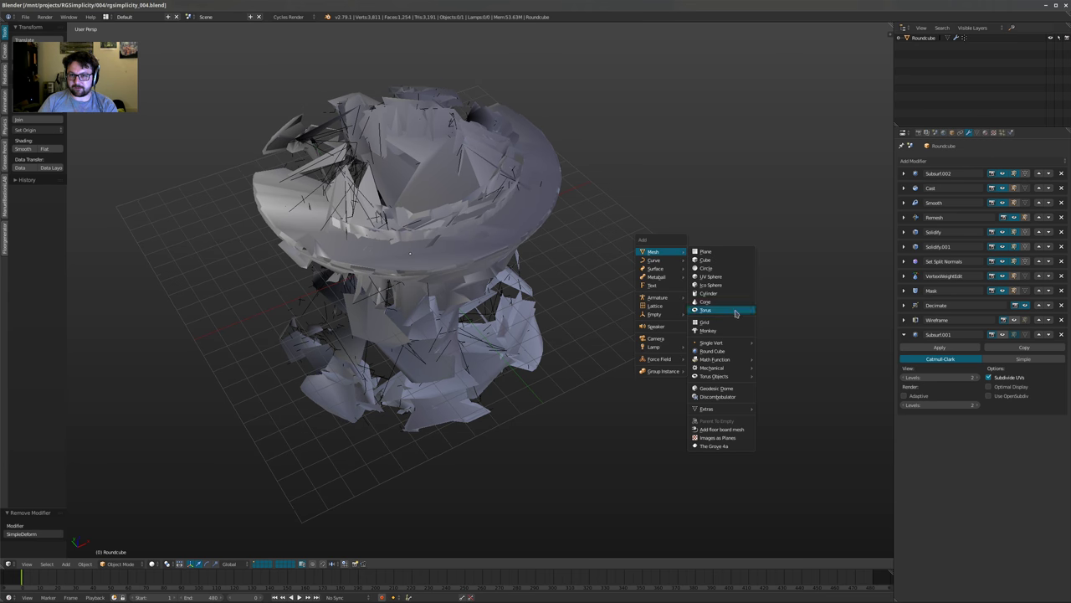
pyautogui.click(711, 280)
# Scale the sphere's mesh by a factor of 5 in Edit Mode and return to Object Mode
pyautogui.scroll(3, 679, 314)
pyautogui.moveTo(679, 315); pyautogui.dragTo(686, 290, button='middle')
pyautogui.press('Tab')
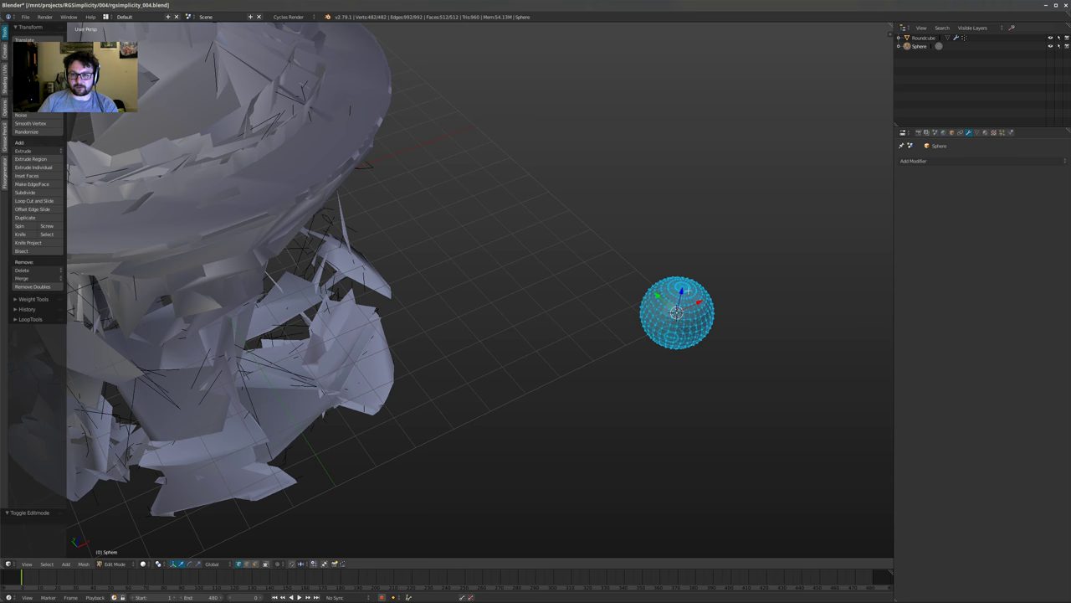
pyautogui.press('s')
pyautogui.press('5')
pyautogui.press('Return')
pyautogui.press('Tab')
# Add the Roundcube to the selection as the active object and link its modifiers to the sphere
pyautogui.scroll(-3, 686, 290)
pyautogui.moveTo(491, 299); pyautogui.dragTo(496, 274, button='middle')
pyautogui.keyDown('shift'); pyautogui.rightClick(497, 275); pyautogui.keyUp('shift')
pyautogui.hotkey('ctrl', 'l')
pyautogui.moveTo(427, 251)
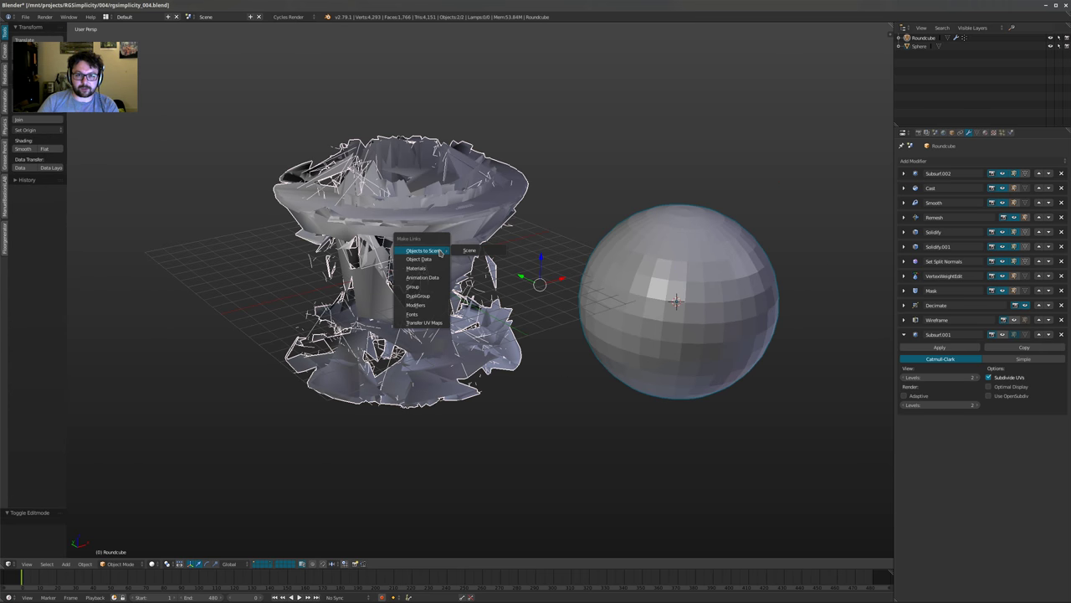
pyautogui.click(427, 306)
pyautogui.moveTo(653, 277); pyautogui.dragTo(573, 348, button='middle')
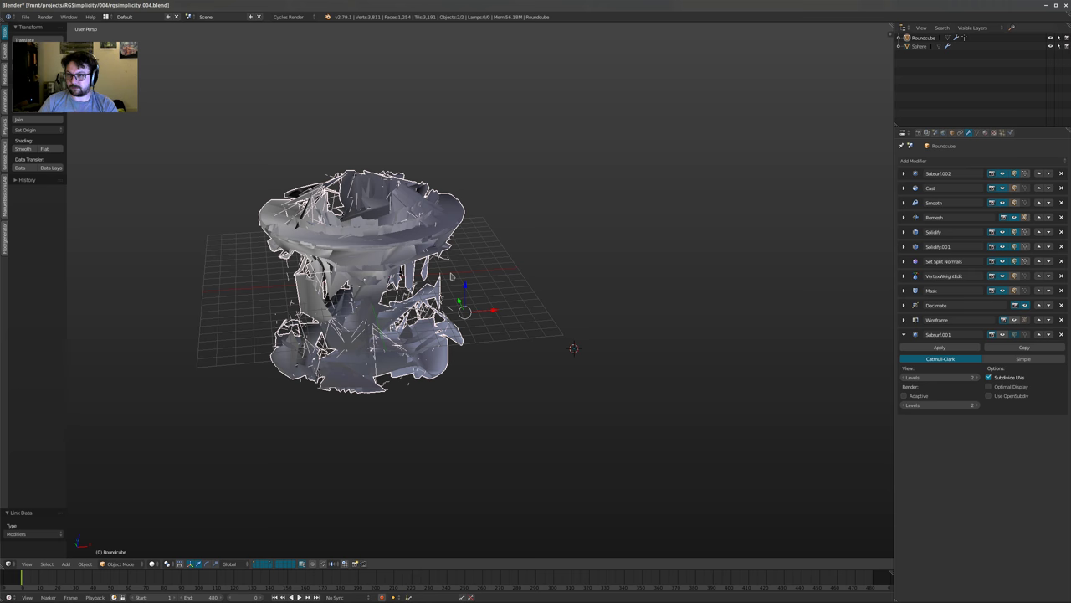
# Isolate the Roundcube and the sphere in local view and toggle their selection to inspect them
pyautogui.press('KP_Divide')
pyautogui.moveTo(450, 287); pyautogui.dragTo(487, 361, button='middle')
pyautogui.press('a')
pyautogui.press('a')
pyautogui.press('a')
pyautogui.press('a')
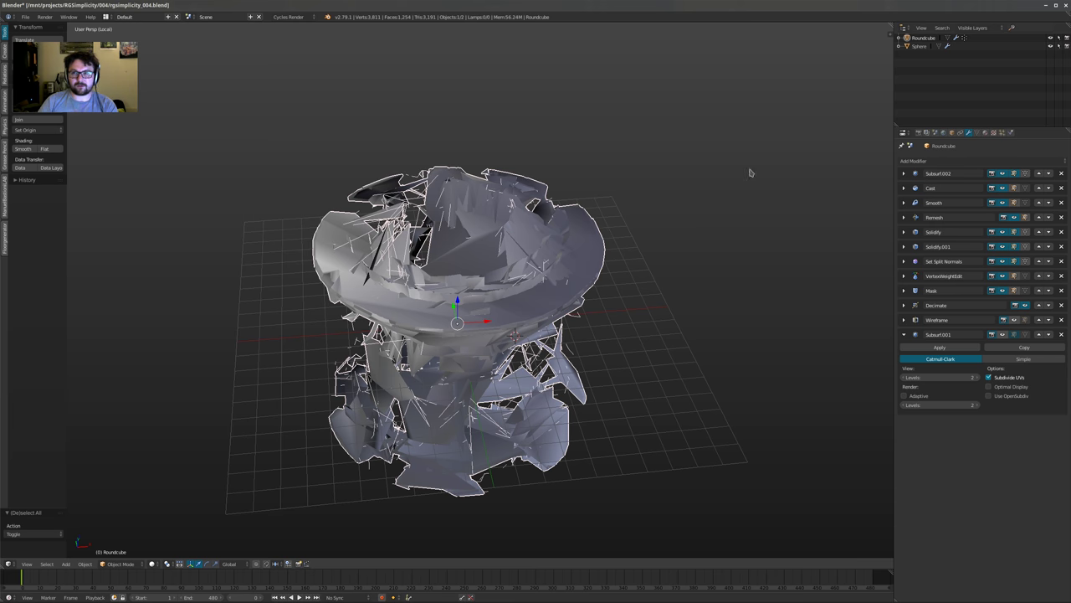
# Select the Sphere object from the object list and bring its position and linked modifier stack into view
pyautogui.scroll(-5, 536, 141)
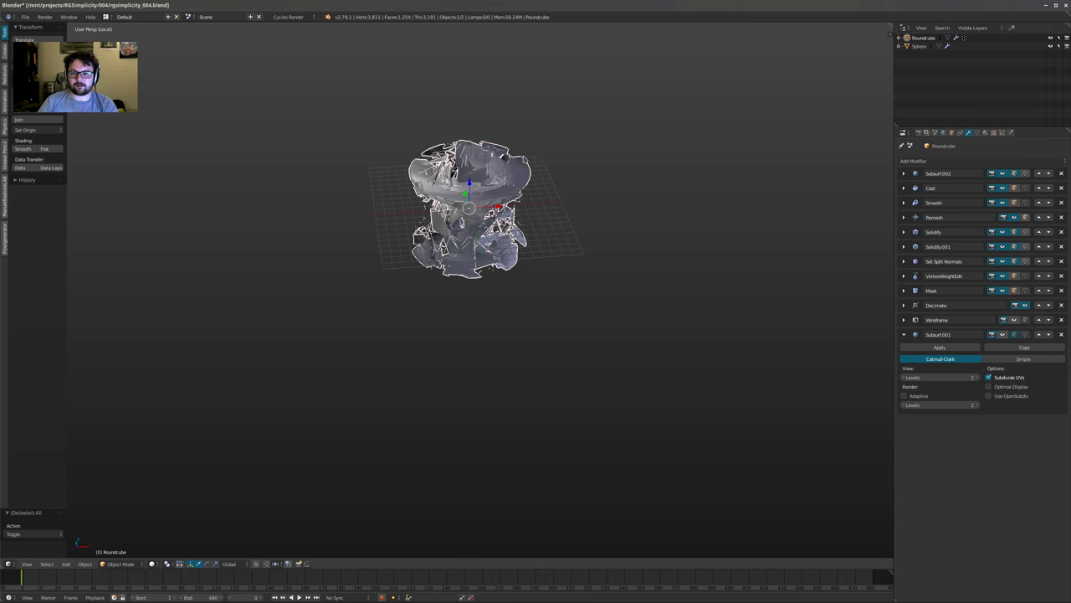
pyautogui.keyDown('shift'); pyautogui.moveTo(498, 138); pyautogui.dragTo(519, 178, button='middle'); pyautogui.keyUp('shift')
pyautogui.click(919, 46)
pyautogui.moveTo(708, 129); pyautogui.dragTo(591, 181, button='middle')
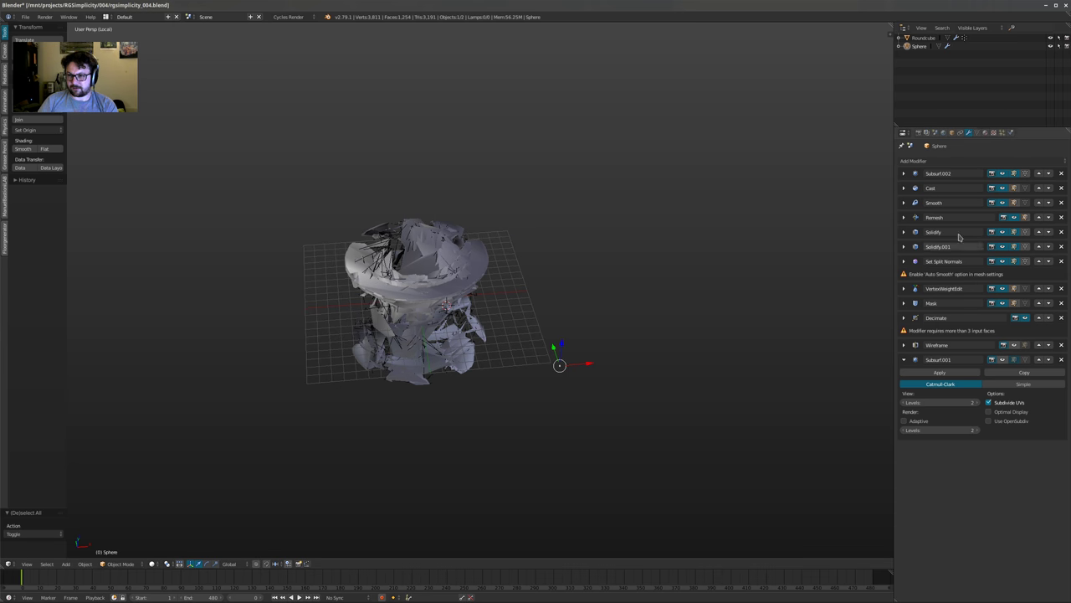
# Enable Auto Smooth in the sphere's mesh normals settings and return to its modifier stack
pyautogui.click(976, 133)
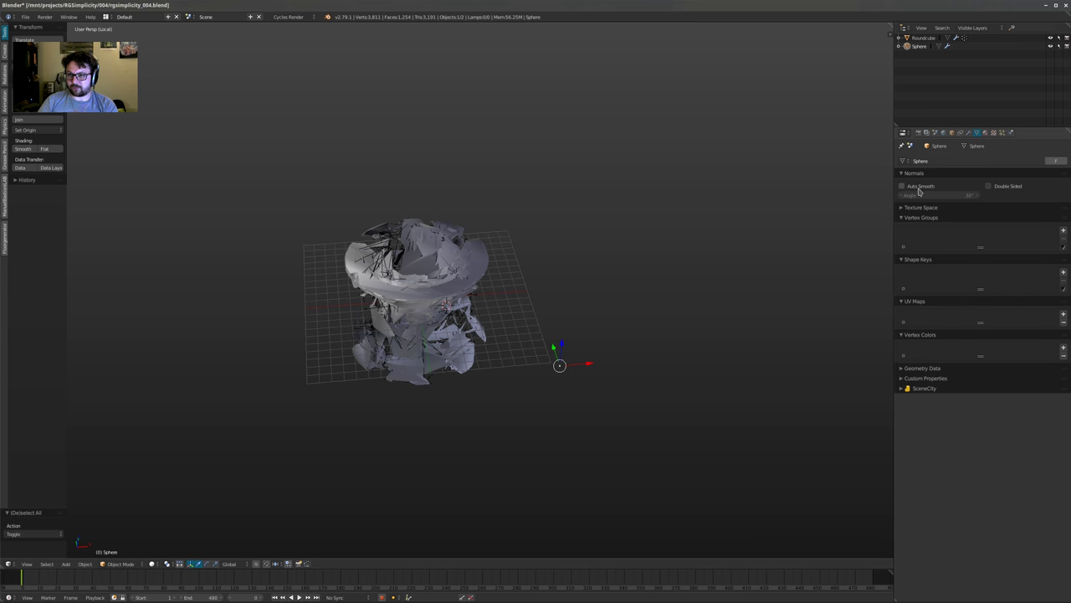
pyautogui.scroll(2, 650, 210)
pyautogui.click(968, 132)
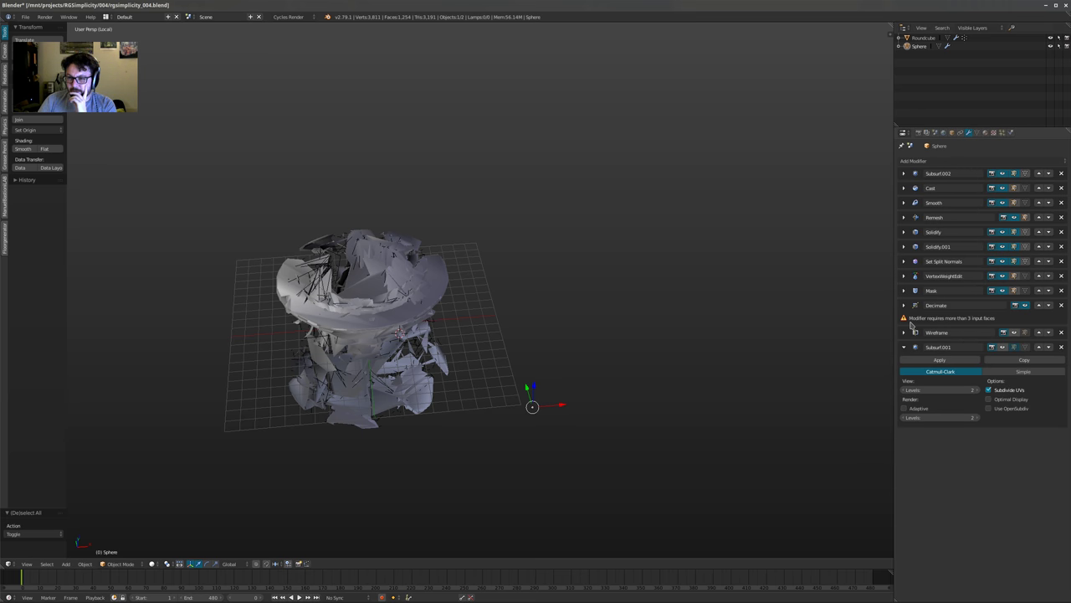
# Clear the sphere's location so it sits at the world origin, and leave local view
pyautogui.hotkey('alt', 'g')
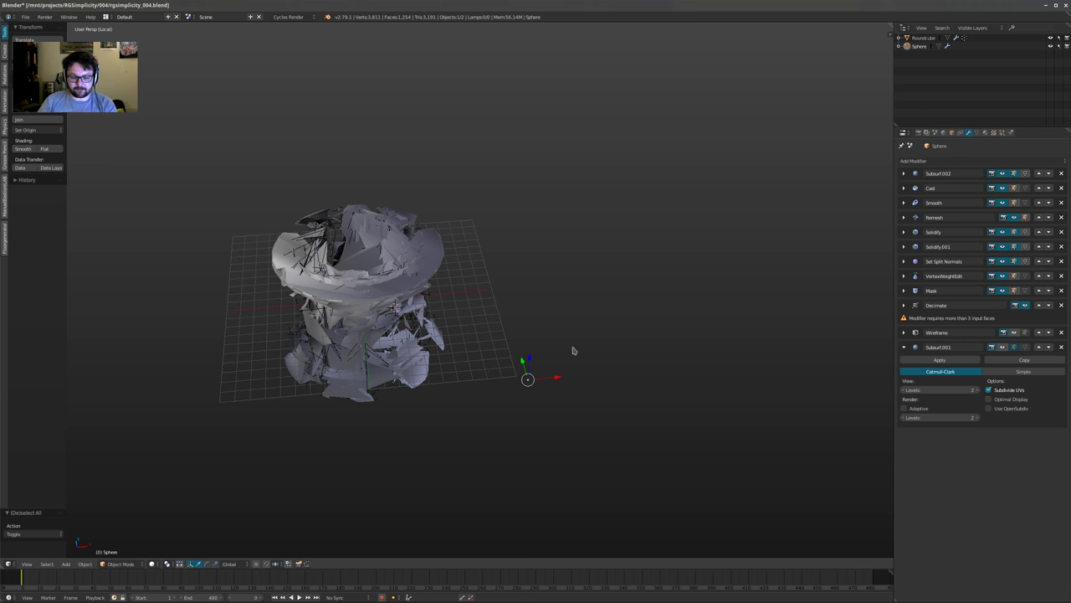
pyautogui.keyDown('shift'); pyautogui.moveTo(574, 350); pyautogui.dragTo(597, 375, button='middle'); pyautogui.keyUp('shift')
pyautogui.scroll(2, 440, 308)
pyautogui.moveTo(438, 313); pyautogui.dragTo(454, 333, button='middle')
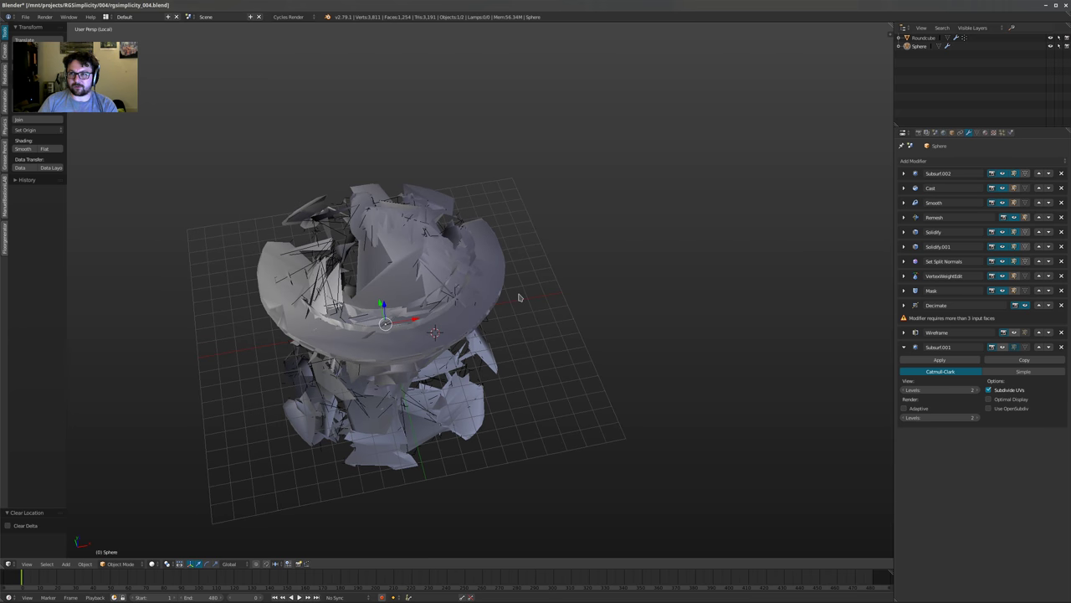
pyautogui.press('KP_Divide')
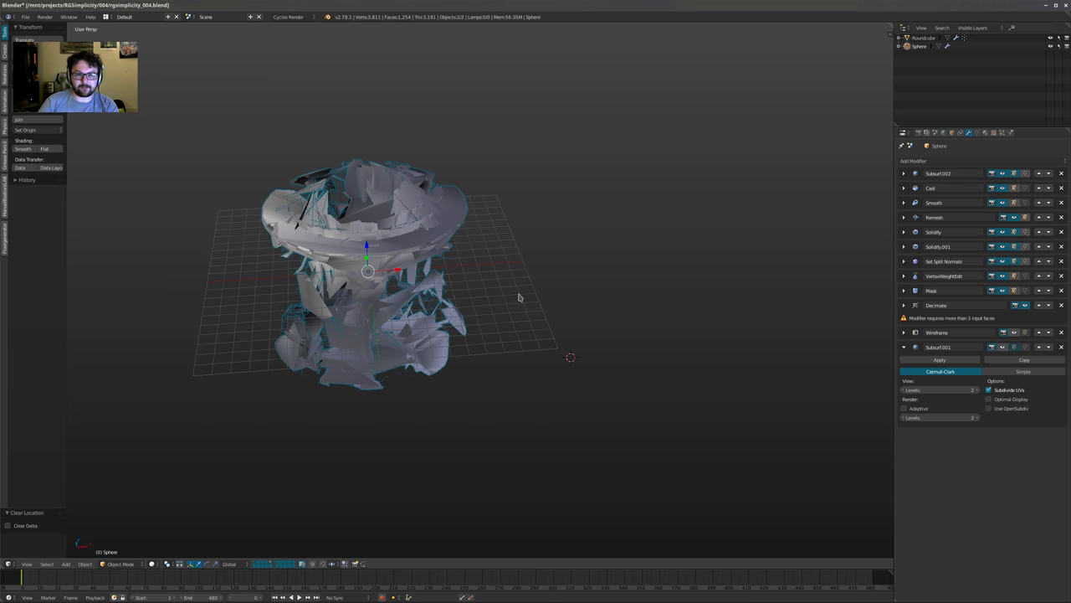
# Hide the Roundcube and turn off viewport display of the sphere's Decimate and Mask modifiers
pyautogui.click(1050, 37)
pyautogui.keyDown('shift'); pyautogui.moveTo(573, 163); pyautogui.dragTo(610, 180, button='middle'); pyautogui.keyUp('shift')
pyautogui.scroll(2, 568, 240)
pyautogui.click(1025, 305)
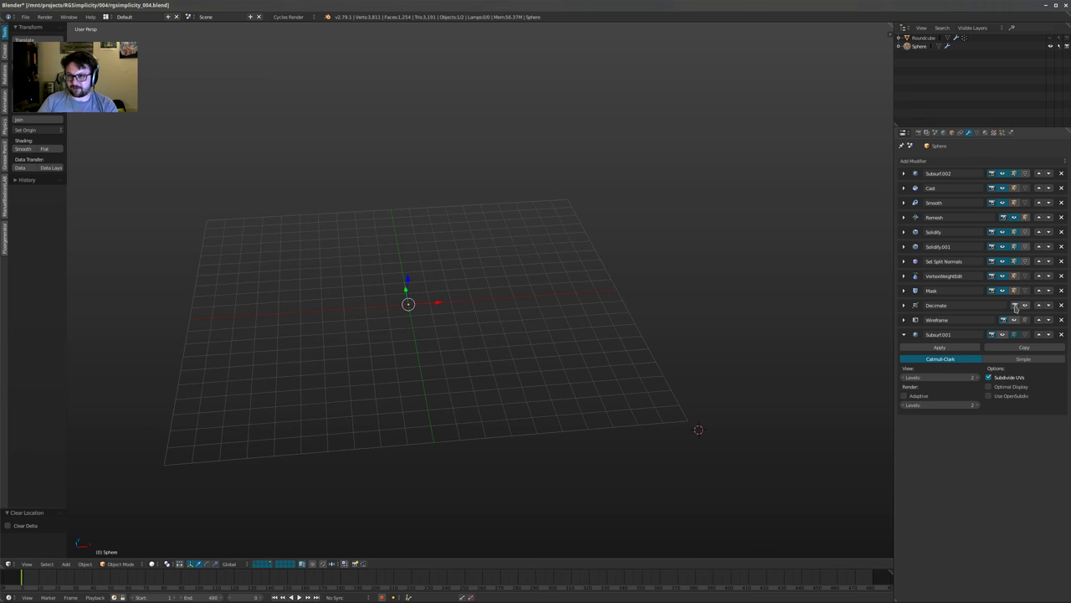
pyautogui.scroll(2, 551, 309)
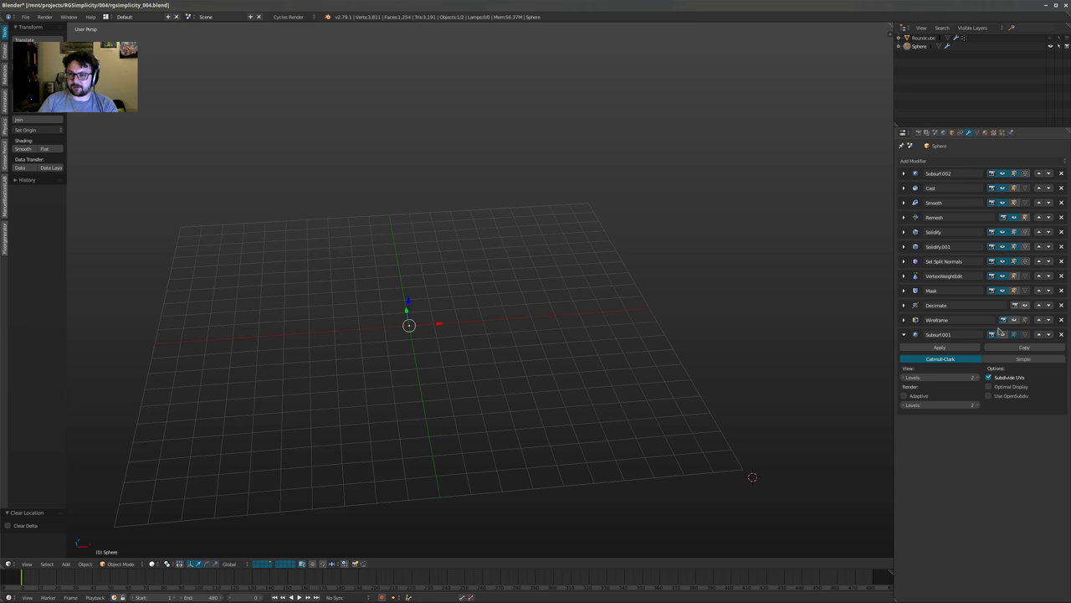
pyautogui.click(1004, 290)
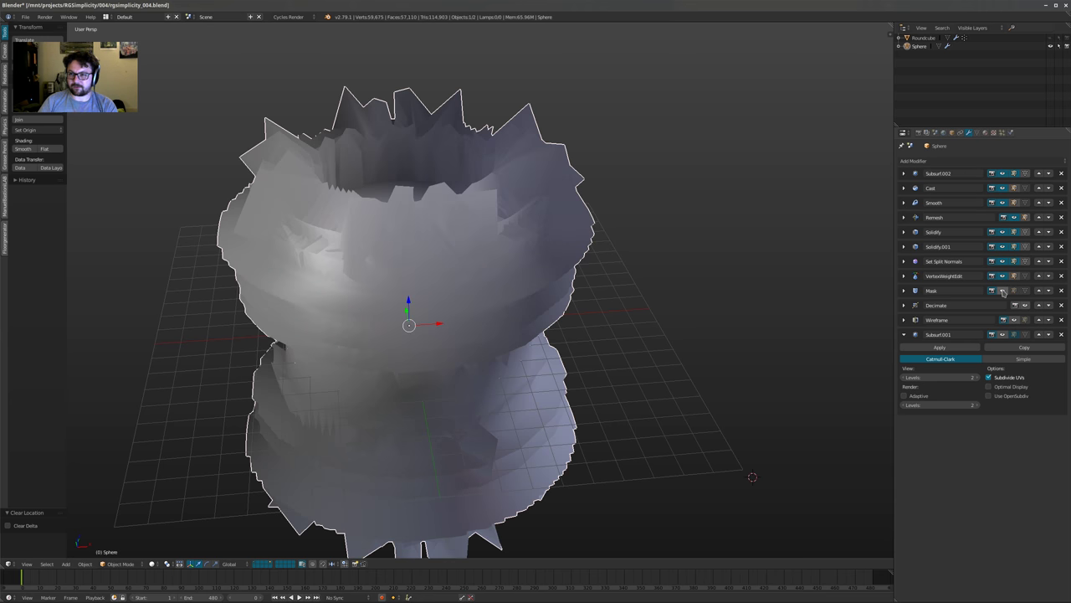
pyautogui.click(1004, 291)
pyautogui.click(1003, 290)
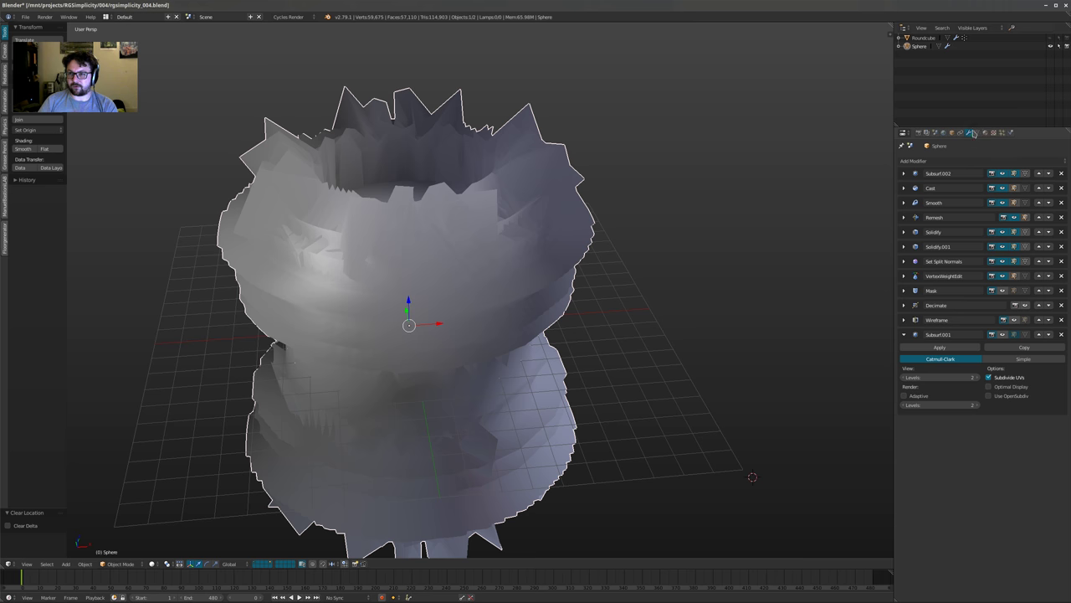
# Add a vertex group to the sphere's mesh and open its name for editing
pyautogui.click(977, 132)
pyautogui.click(1064, 232)
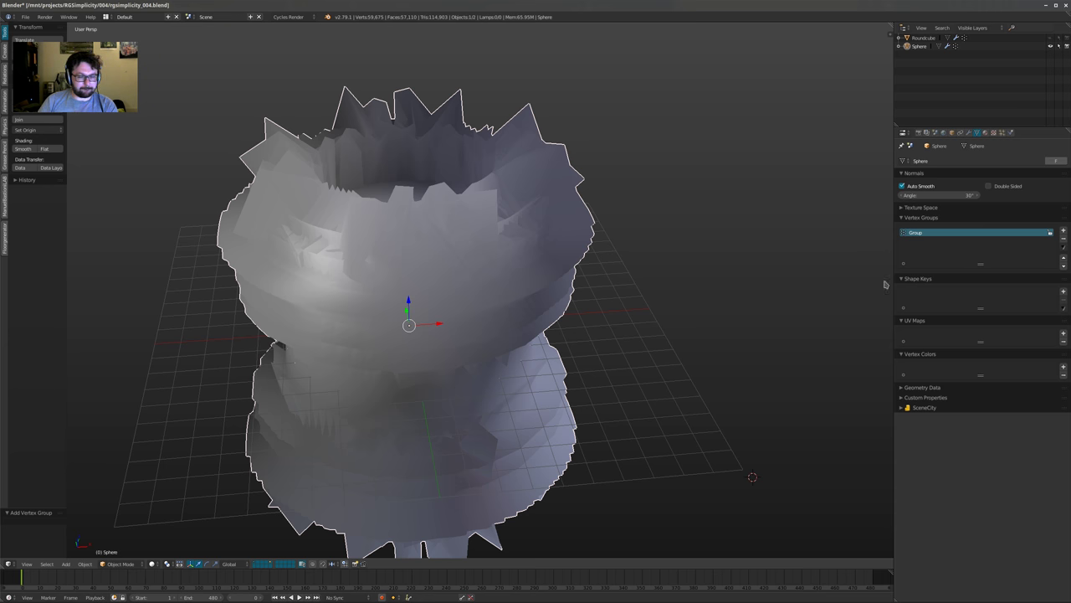
pyautogui.doubleClick(939, 237)
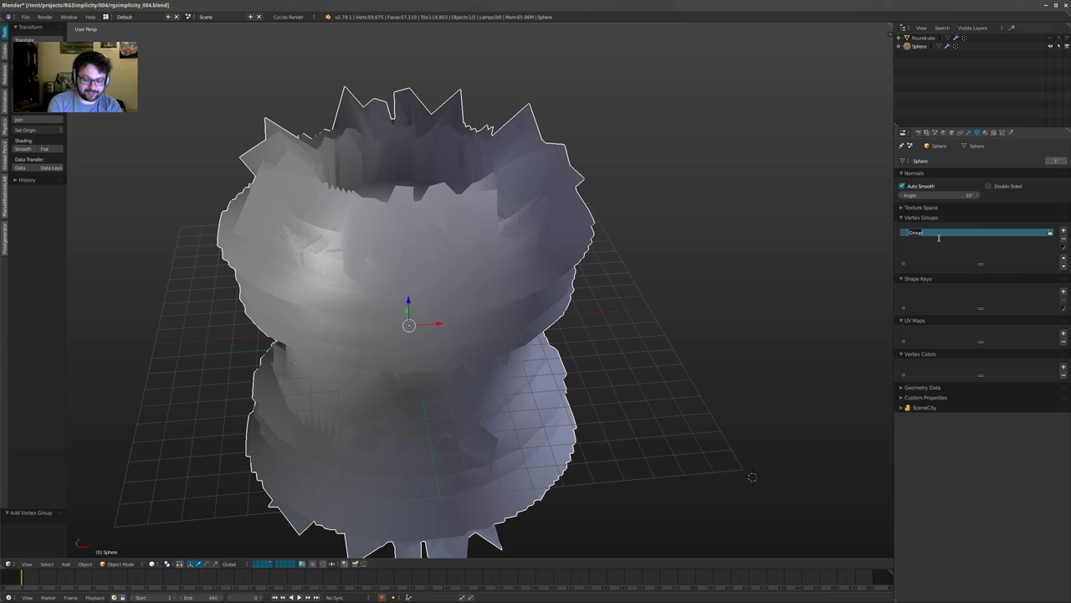
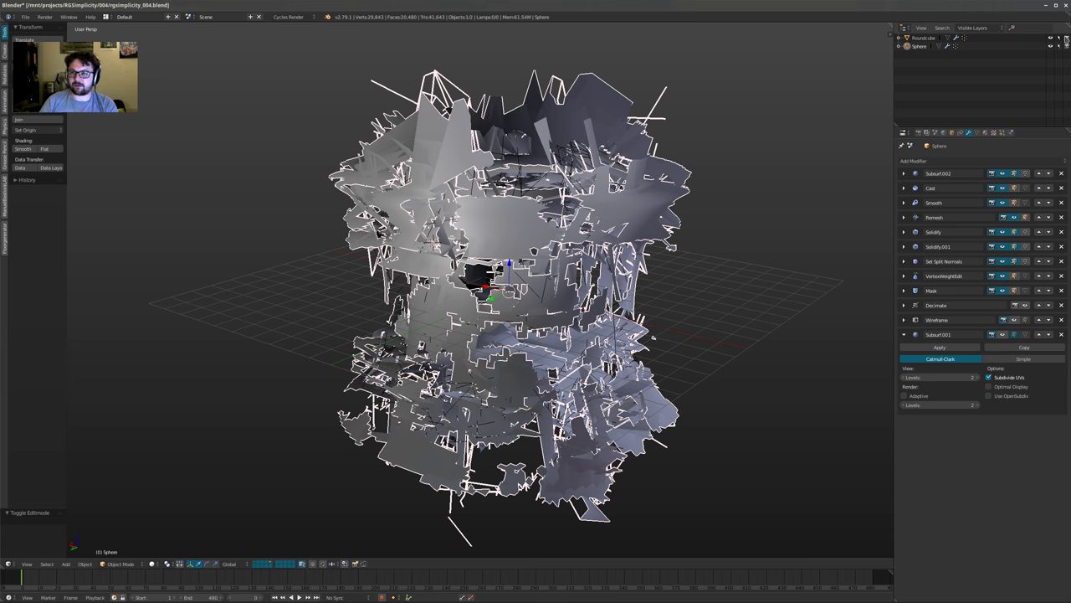
# Move the sphere horizontally away from the Roundcube with the Z axis locked, and deselect it
pyautogui.press('g')
pyautogui.hotkey('shift', 'z')
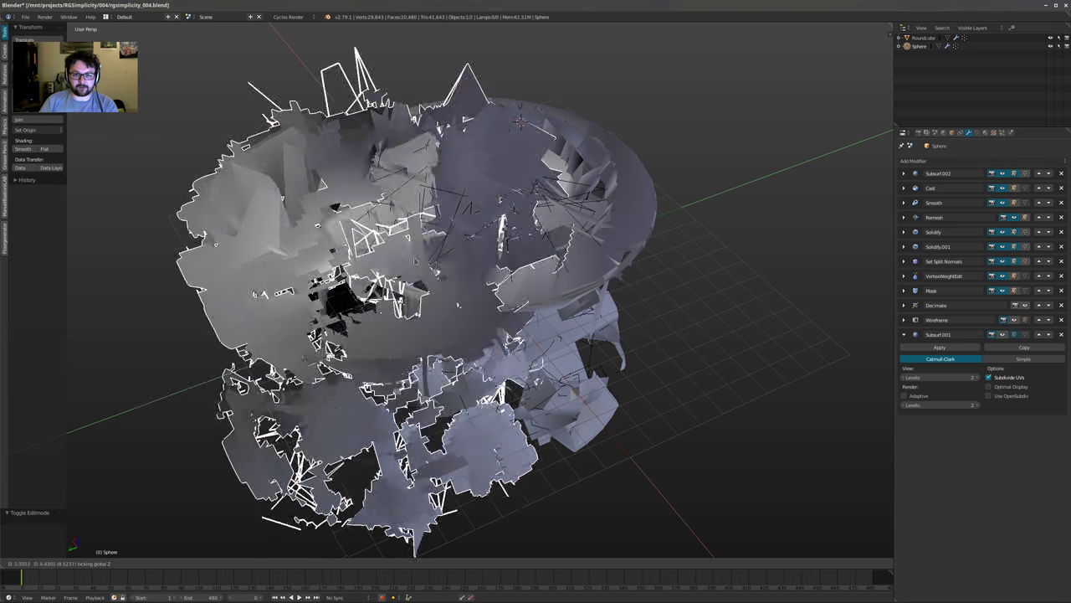
pyautogui.click(503, 241)
pyautogui.scroll(-2, 504, 241)
pyautogui.keyDown('shift'); pyautogui.moveTo(504, 241); pyautogui.dragTo(461, 159, button='middle'); pyautogui.keyUp('shift')
pyautogui.press('a')
pyautogui.keyDown('shift'); pyautogui.moveTo(406, 219); pyautogui.dragTo(436, 262, button='middle'); pyautogui.keyUp('shift')
pyautogui.scroll(1, 462, 203)
# Select the Roundcube and the sphere alternately to compare their shapes, ending with the sphere selected
pyautogui.rightClick(649, 171)
pyautogui.rightClick(490, 179)
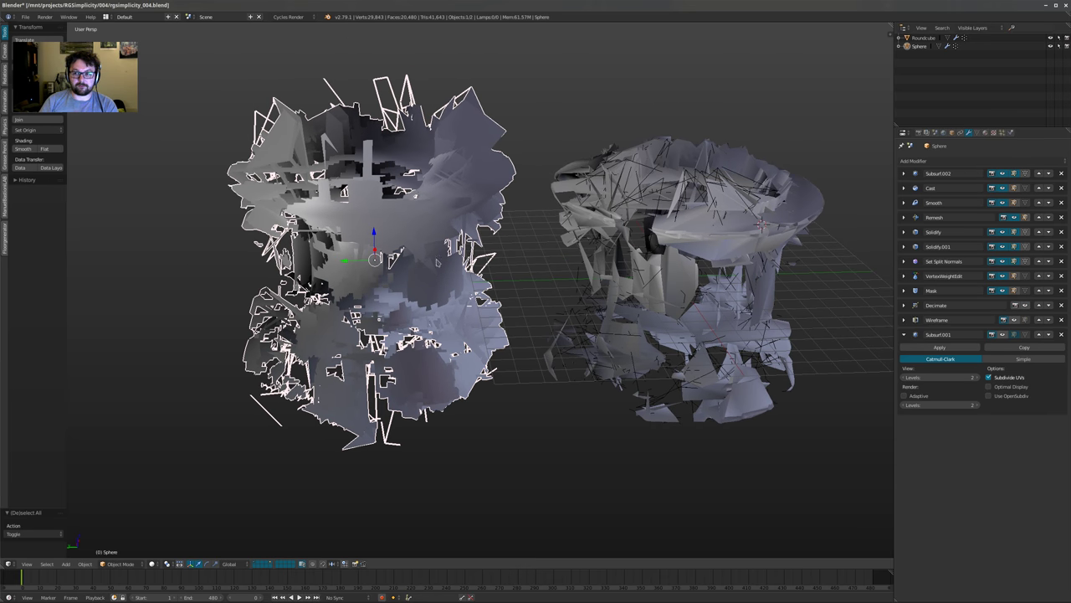
pyautogui.rightClick(791, 249)
pyautogui.rightClick(419, 220)
pyautogui.rightClick(674, 218)
pyautogui.rightClick(422, 222)
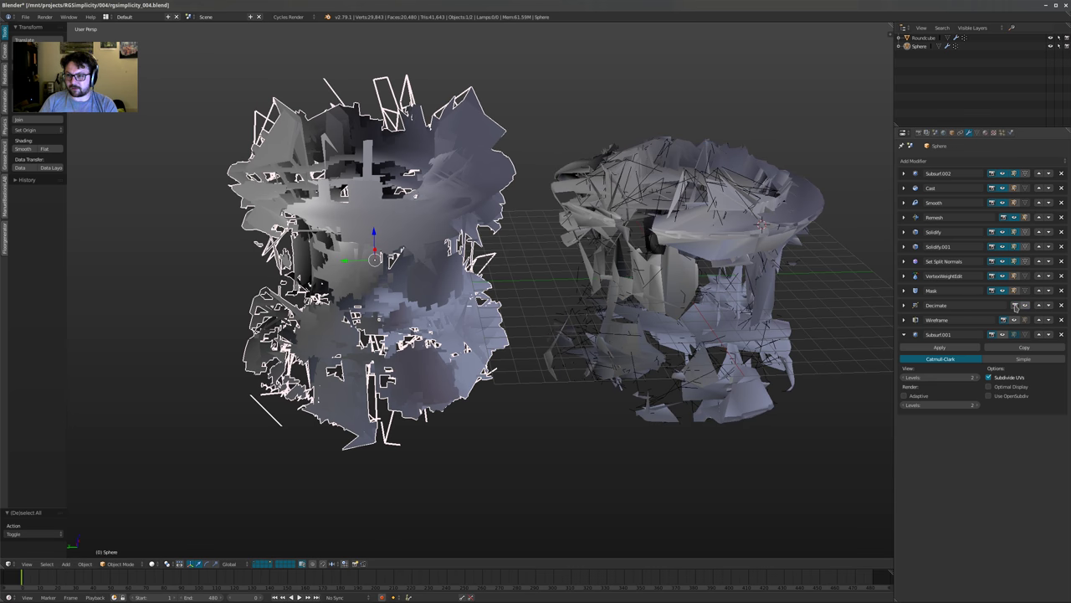
# Turn the sphere's Decimate modifier back on for viewport and render, and deselect everything to compare both forms
pyautogui.moveTo(1025, 306); pyautogui.dragTo(1016, 307)
pyautogui.press('a')
pyautogui.moveTo(440, 223); pyautogui.dragTo(493, 254, button='middle')
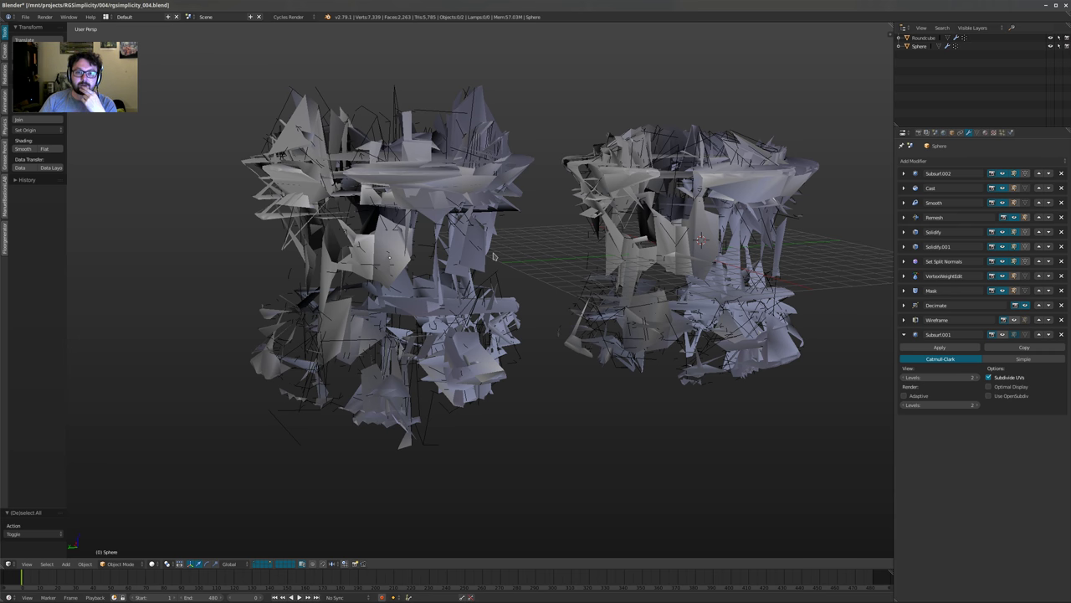
pyautogui.moveTo(432, 292); pyautogui.dragTo(458, 285, button='middle')
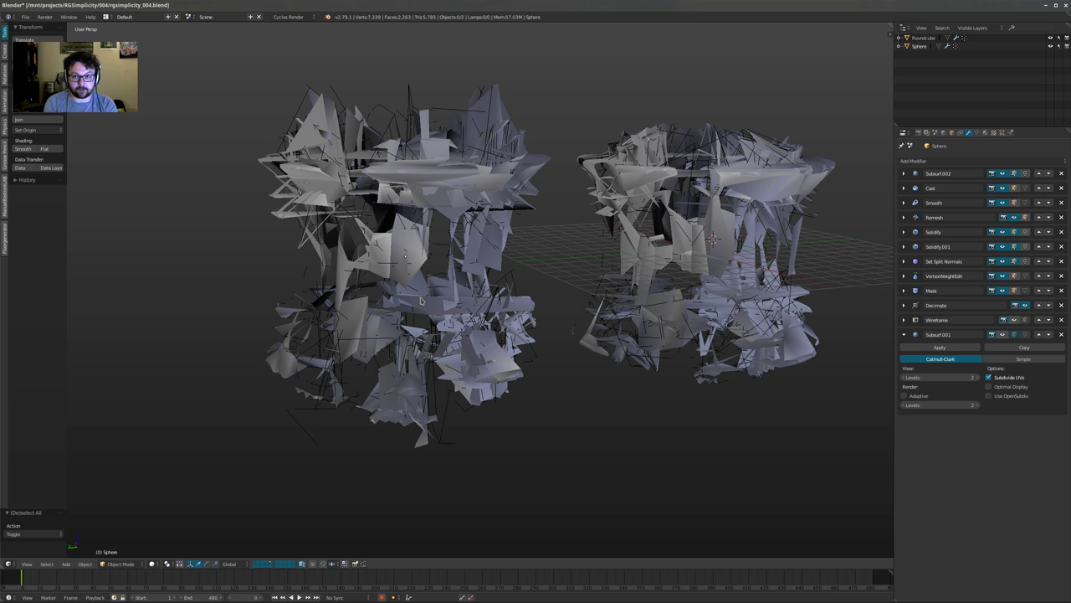
pyautogui.moveTo(405, 253); pyautogui.dragTo(443, 234, button='middle')
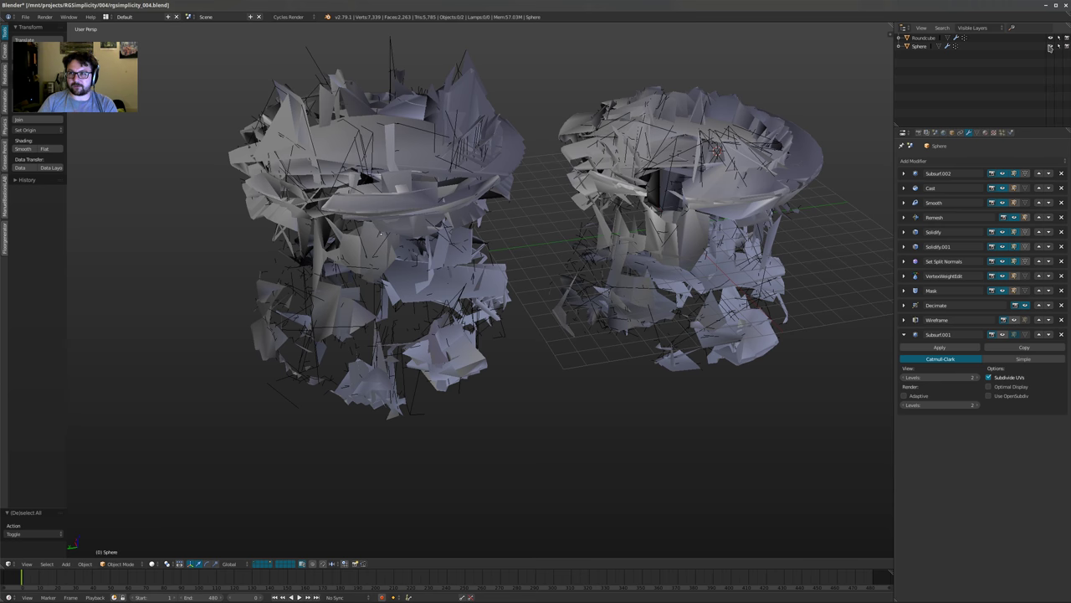
# Hide the sphere and show only layer 1, leaving the Roundcube in view
pyautogui.click(1051, 48)
pyautogui.keyDown('shift'); pyautogui.moveTo(598, 124); pyautogui.dragTo(574, 170, button='middle'); pyautogui.keyUp('shift')
pyautogui.press('1')
pyautogui.keyDown('shift'); pyautogui.moveTo(470, 269); pyautogui.dragTo(465, 257, button='middle'); pyautogui.keyUp('shift')
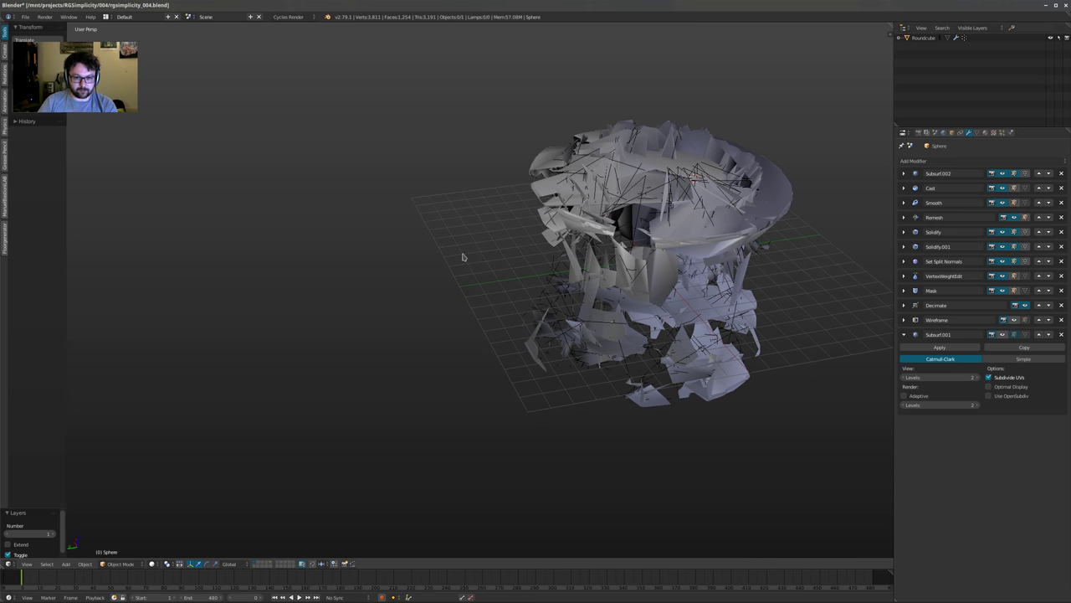
pyautogui.keyDown('shift'); pyautogui.moveTo(611, 317); pyautogui.dragTo(518, 381, button='middle'); pyautogui.keyUp('shift')
pyautogui.scroll(1, 519, 381)
# Select the Roundcube and briefly check its mesh in wireframe display
pyautogui.rightClick(676, 313)
pyautogui.moveTo(677, 313)
pyautogui.mouseDown(button='middle')
pyautogui.moveTo(682, 201)
pyautogui.moveTo(683, 240)
pyautogui.mouseUp(button='middle')
pyautogui.scroll(2, 691, 243)
pyautogui.press('z')
pyautogui.press('z')
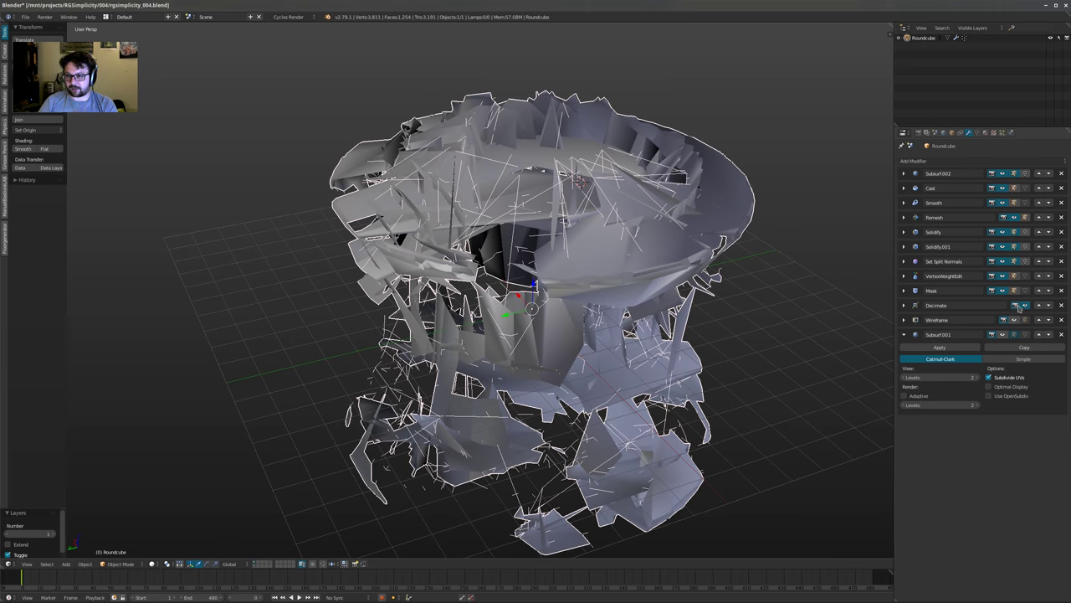
# Turn the Roundcube's Decimate modifier off and back on to compare the form with and without it
pyautogui.moveTo(1026, 308); pyautogui.dragTo(1016, 307)
pyautogui.scroll(-2, 651, 237)
pyautogui.moveTo(651, 237); pyautogui.dragTo(817, 268, button='middle')
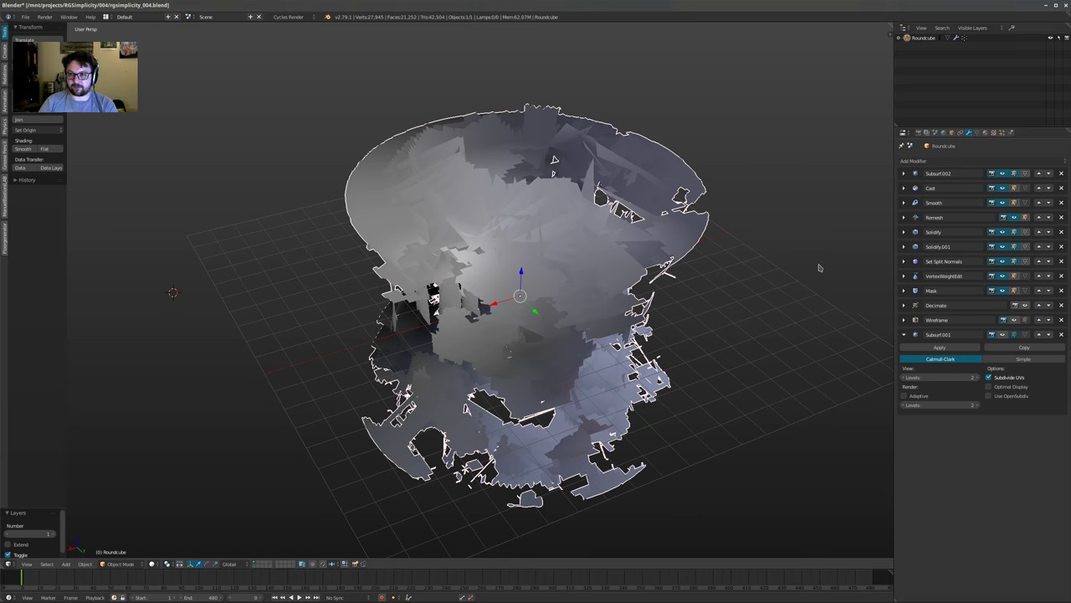
pyautogui.click(1019, 305)
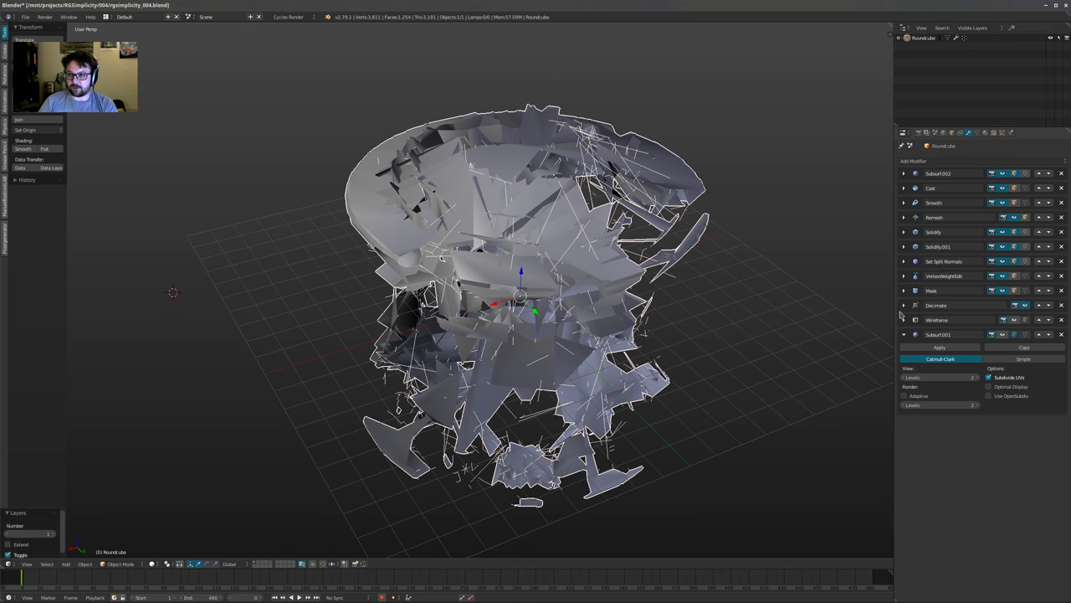
# Switch the Roundcube's Decimate modifier to Collapse with a ratio of 0.5
pyautogui.click(904, 306)
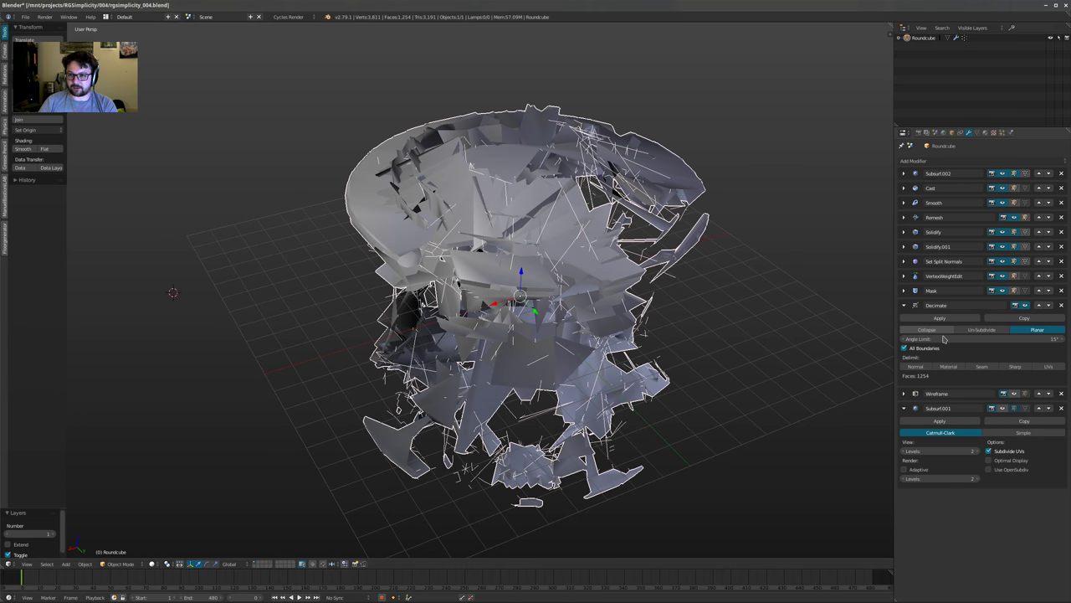
pyautogui.click(927, 328)
pyautogui.click(985, 342)
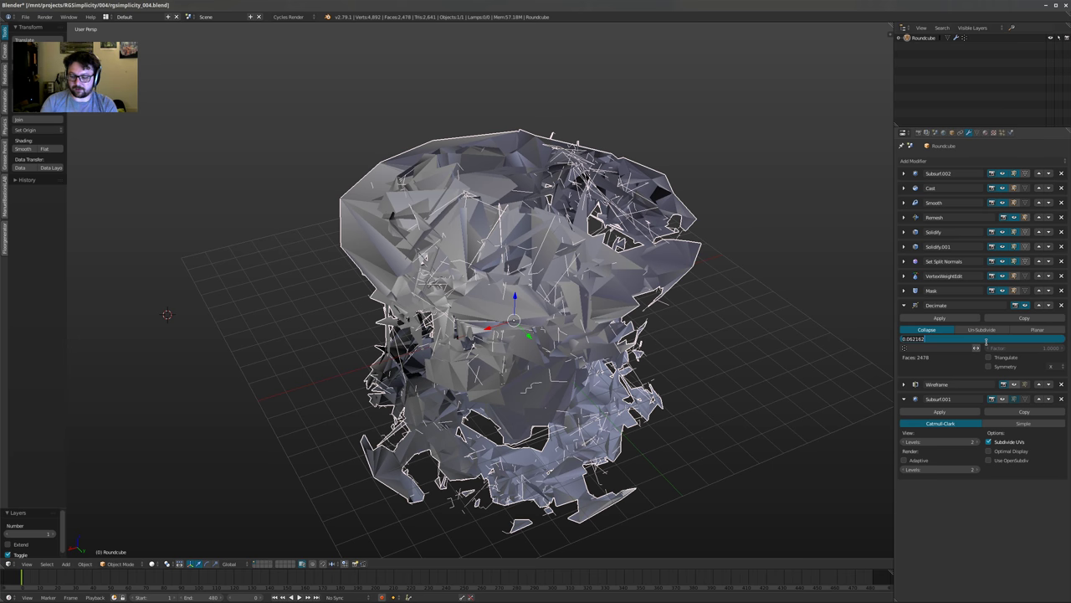
pyautogui.press('Return')
pyautogui.moveTo(661, 345); pyautogui.dragTo(700, 332, button='middle')
# Limit the Decimate modifier to the destroy vertex group and invert the group's influence
pyautogui.click(929, 347)
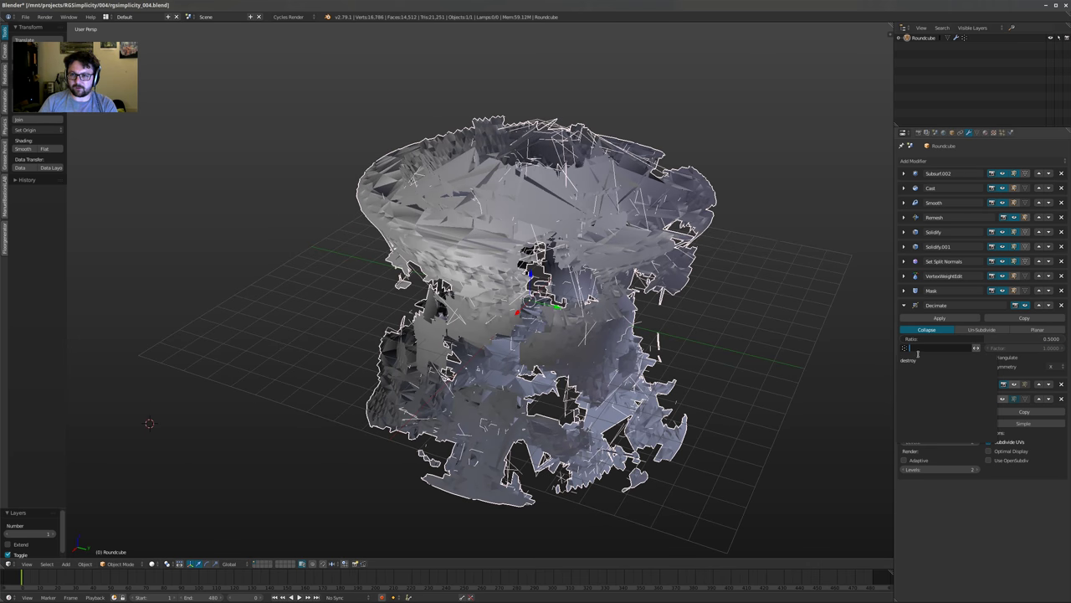
pyautogui.click(908, 360)
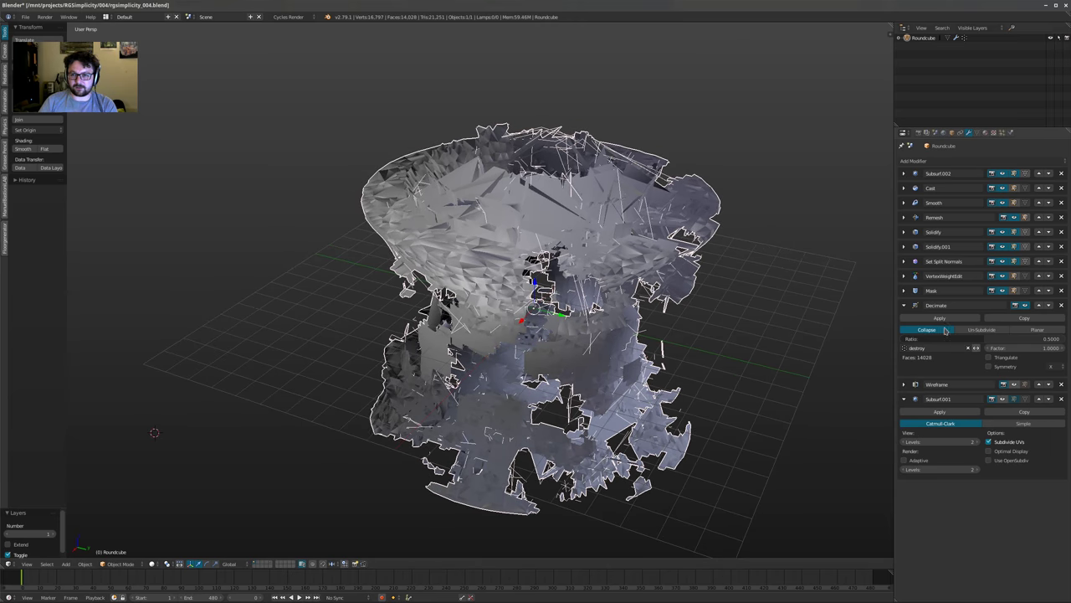
pyautogui.click(976, 348)
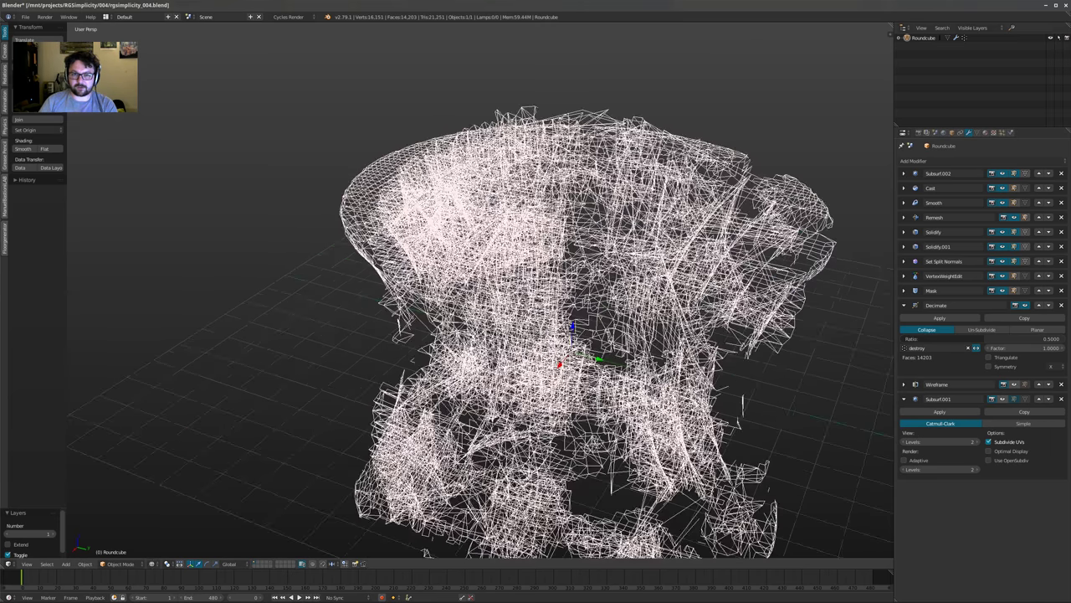
# Inspect the Roundcube's decimated mesh in wireframe, enable its Wire display option, and return to solid shading
pyautogui.moveTo(436, 556); pyautogui.dragTo(468, 435, button='middle')
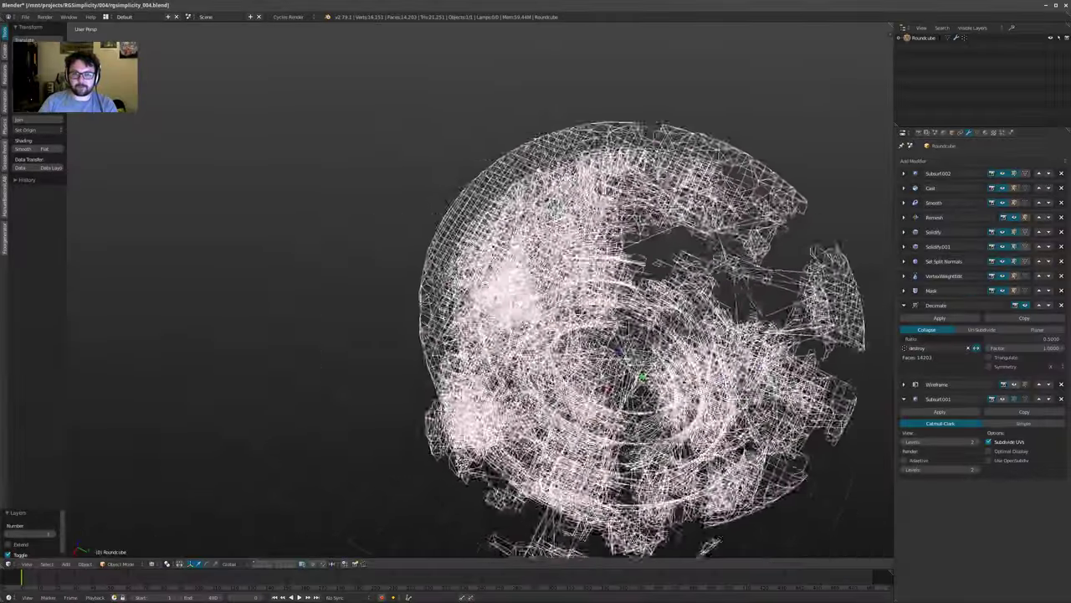
pyautogui.scroll(3, 480, 377)
pyautogui.moveTo(480, 376); pyautogui.dragTo(504, 281, button='middle')
pyautogui.scroll(-1, 464, 195)
pyautogui.scroll(3, 464, 194)
pyautogui.moveTo(465, 194); pyautogui.dragTo(494, 256, button='middle')
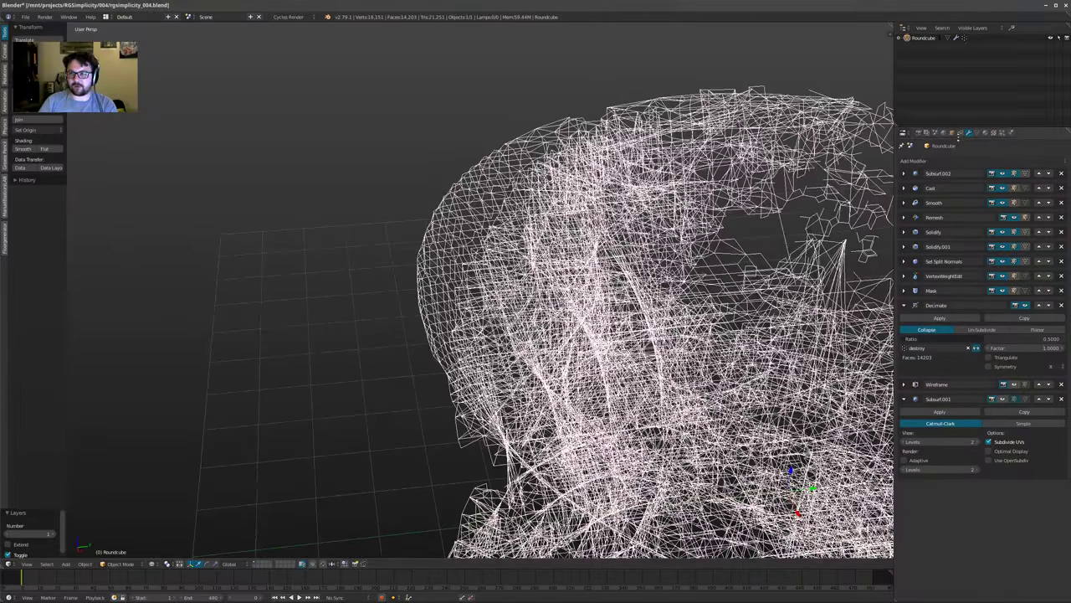
pyautogui.click(953, 133)
pyautogui.click(910, 370)
pyautogui.press('z')
# Deselect the Roundcube and examine how its wire topology varies between decimated and preserved areas
pyautogui.moveTo(719, 335)
pyautogui.mouseDown(button='middle')
pyautogui.moveTo(612, 352)
pyautogui.moveTo(609, 387)
pyautogui.moveTo(502, 389)
pyautogui.moveTo(512, 405)
pyautogui.mouseUp(button='middle')
pyautogui.scroll(-4, 669, 352)
pyautogui.press('a')
pyautogui.scroll(3, 610, 368)
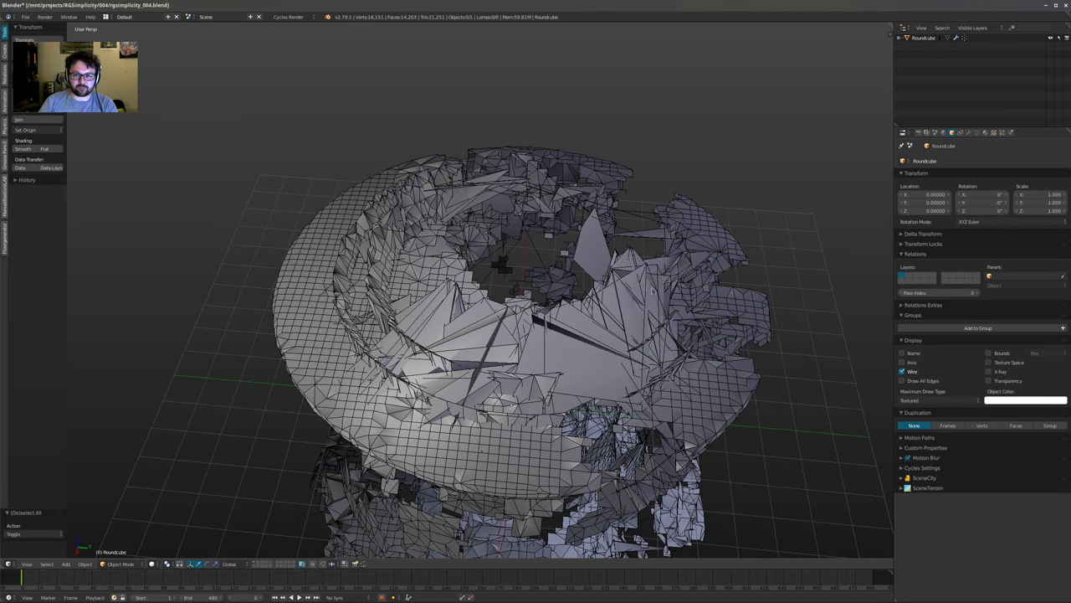
pyautogui.moveTo(652, 290); pyautogui.dragTo(604, 278, button='middle')
pyautogui.moveTo(686, 308); pyautogui.dragTo(578, 288, button='middle')
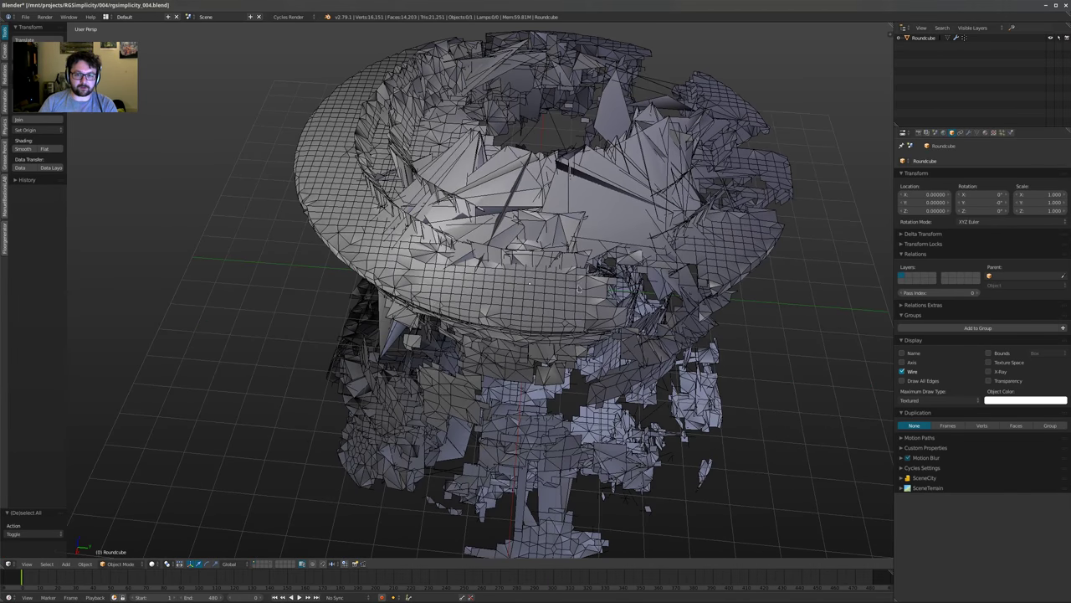
pyautogui.moveTo(503, 287); pyautogui.dragTo(557, 289, button='middle')
pyautogui.moveTo(627, 315); pyautogui.dragTo(533, 288, button='middle')
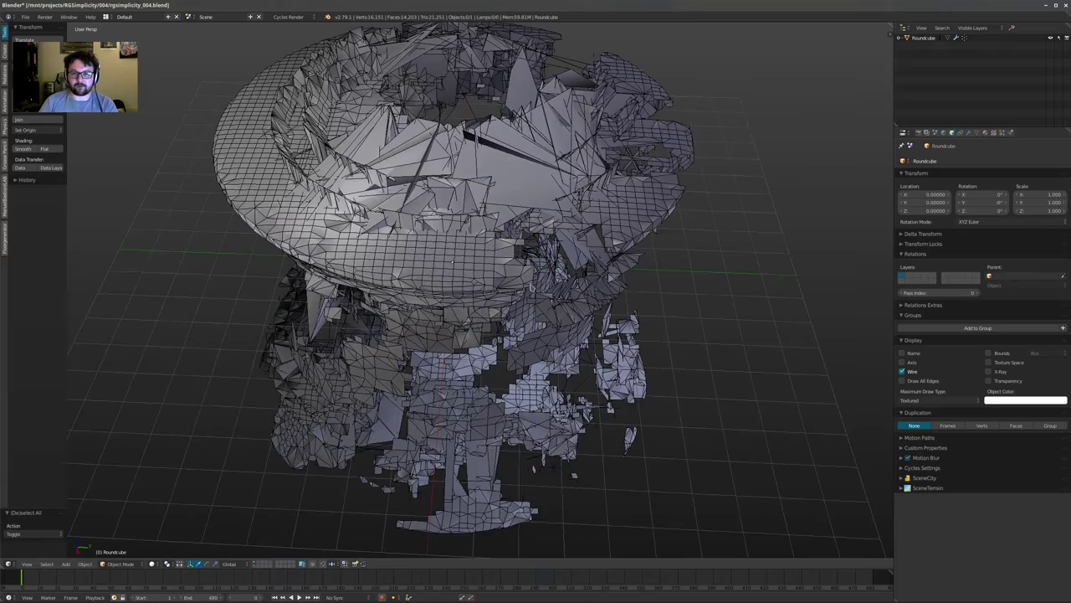
# Toggle the Roundcube's Solidify modifier off and on in the viewport, and turn off viewport display of Solidify.001
pyautogui.click(969, 132)
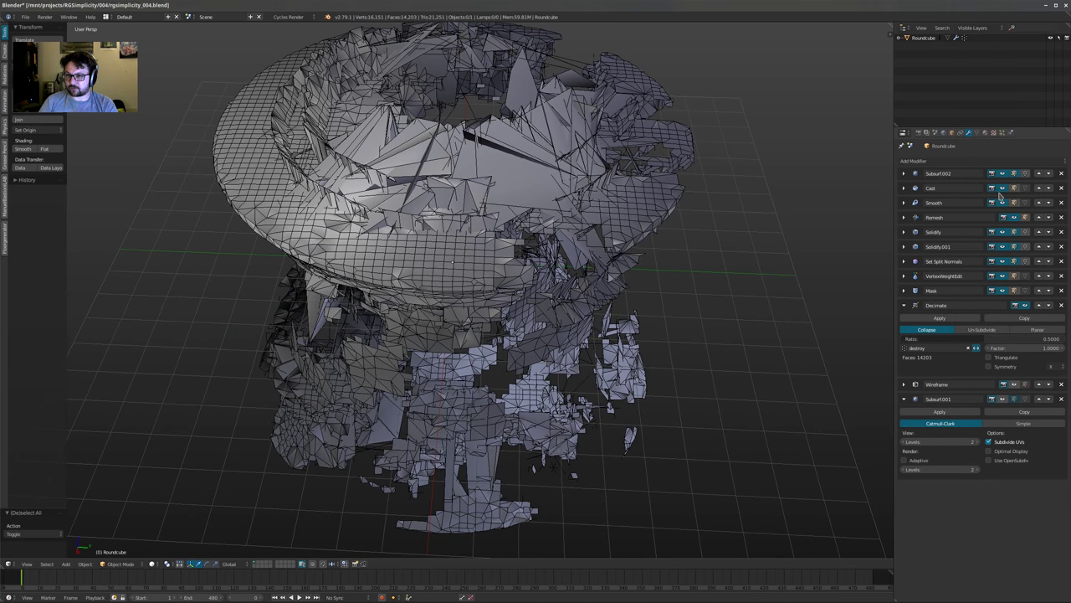
pyautogui.click(1003, 233)
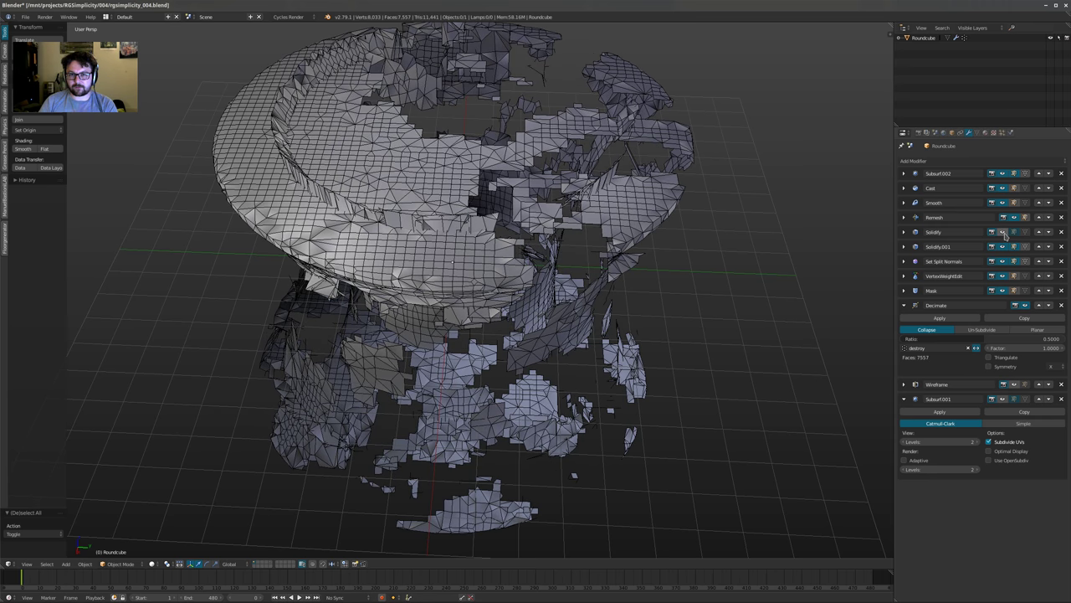
pyautogui.click(1004, 234)
pyautogui.click(1005, 248)
pyautogui.moveTo(511, 310); pyautogui.dragTo(536, 351, button='middle')
pyautogui.scroll(-2, 597, 283)
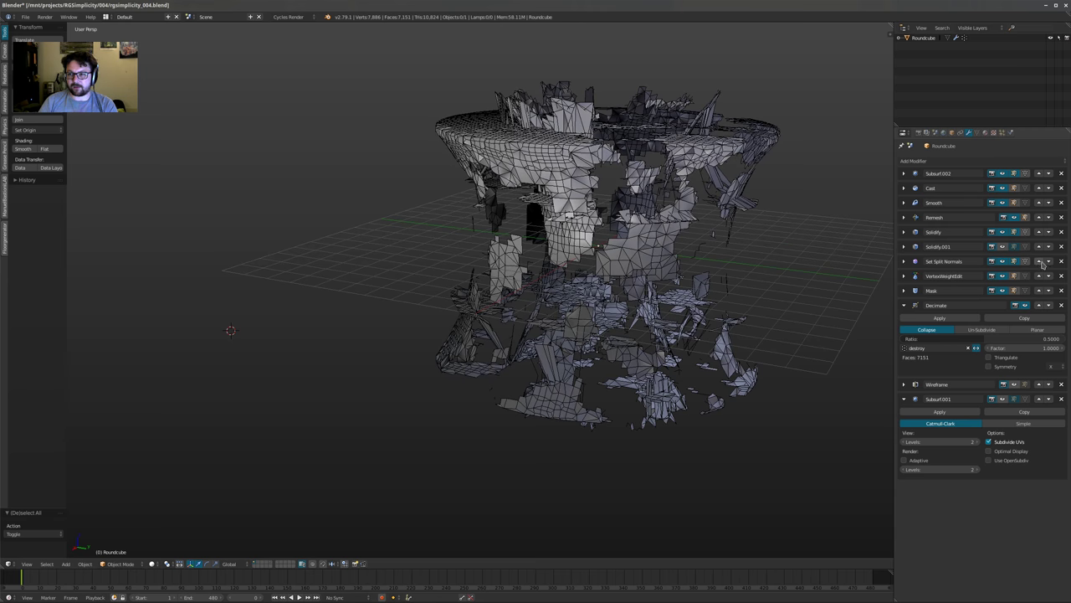
# Turn viewport display of the Solidify.001 and Wireframe modifiers back on and inspect the resulting wire structure
pyautogui.moveTo(584, 278); pyautogui.dragTo(728, 244, button='middle')
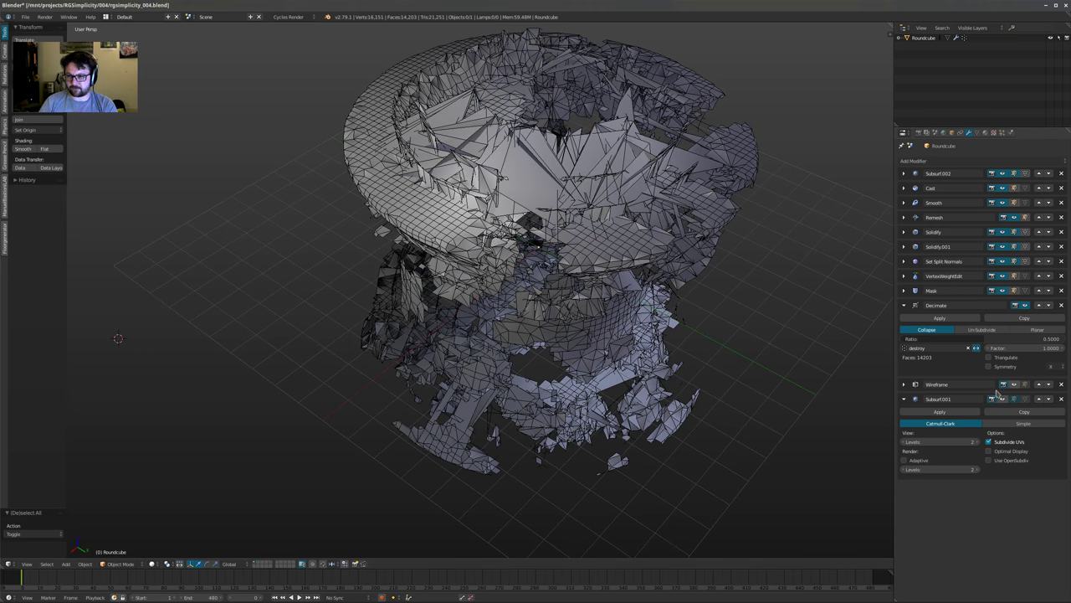
pyautogui.click(1015, 386)
pyautogui.moveTo(784, 332); pyautogui.dragTo(853, 292, button='middle')
pyautogui.press('a')
pyautogui.moveTo(586, 302); pyautogui.dragTo(535, 351, button='middle')
pyautogui.scroll(2, 586, 301)
pyautogui.press('a')
pyautogui.scroll(-3, 586, 301)
pyautogui.scroll(3, 586, 302)
# Disable the Roundcube's Wire display option in its object display settings
pyautogui.click(952, 133)
pyautogui.click(903, 371)
pyautogui.scroll(1, 544, 335)
pyautogui.scroll(-5, 473, 358)
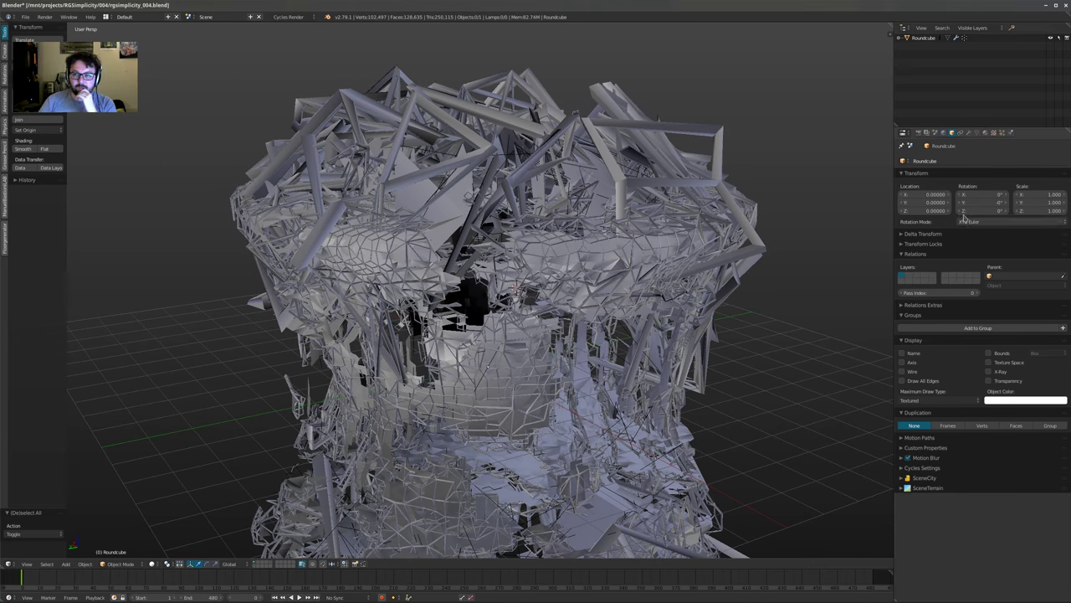
# Toggle Solidify.001 off and on in the viewport, and turn on viewport display of Subsurf.001
pyautogui.click(968, 132)
pyautogui.scroll(-4, 768, 287)
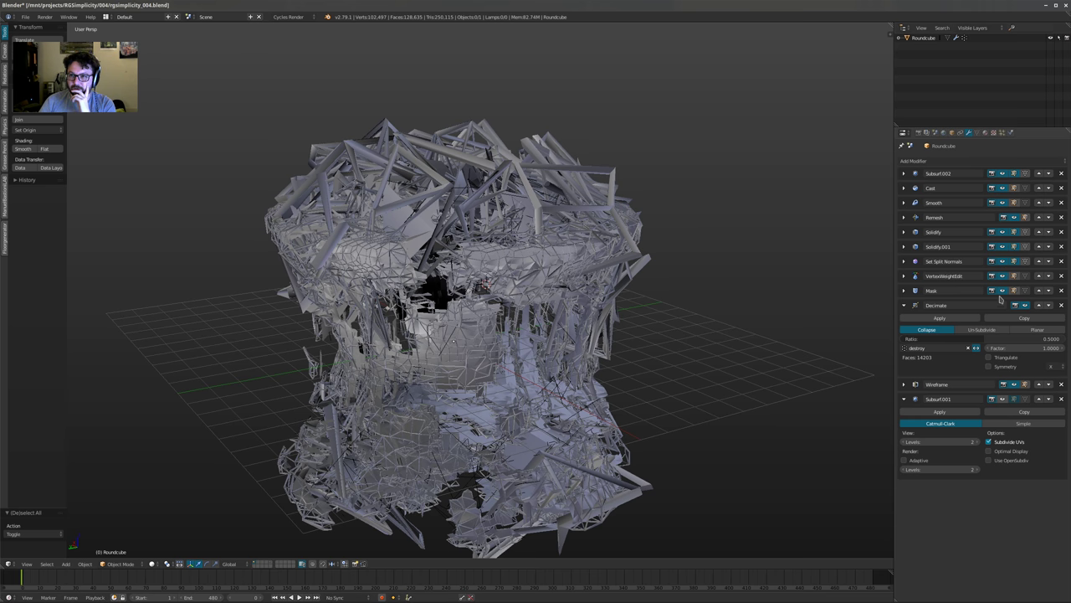
pyautogui.click(1003, 246)
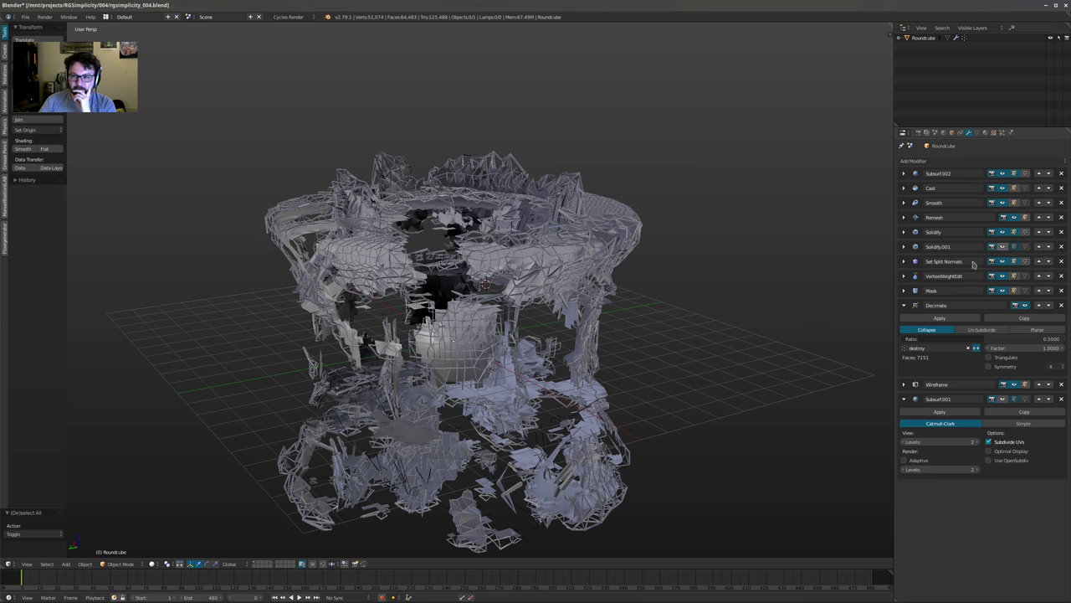
pyautogui.click(1003, 246)
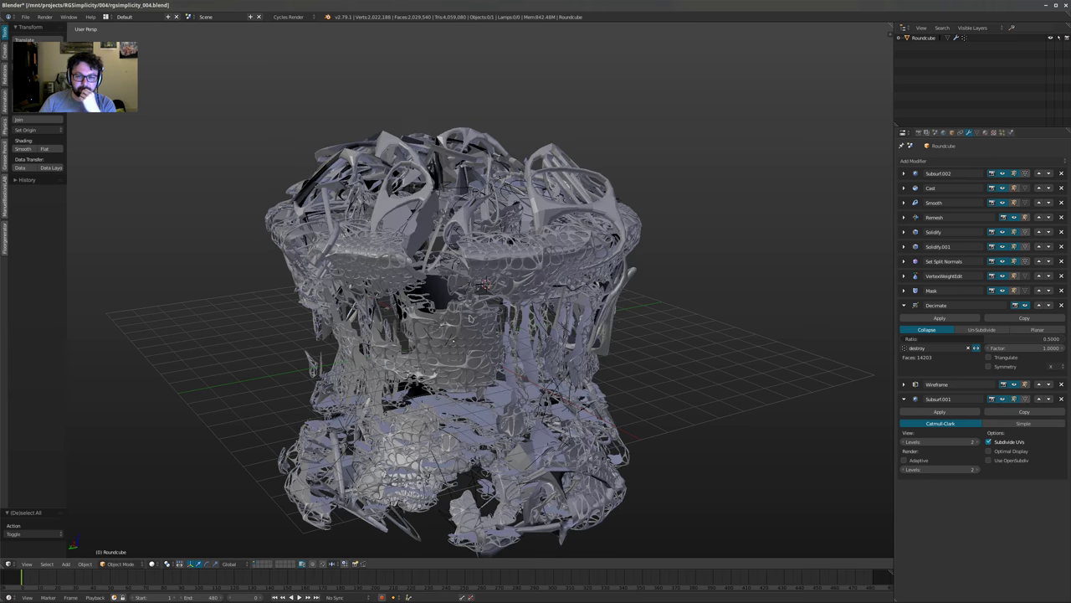
# Examine the subdivided wire structure of the Roundcube up close and from several angles, including from above
pyautogui.moveTo(470, 318); pyautogui.dragTo(487, 322, button='middle')
pyautogui.scroll(2, 481, 335)
pyautogui.moveTo(477, 443); pyautogui.dragTo(448, 460, button='middle')
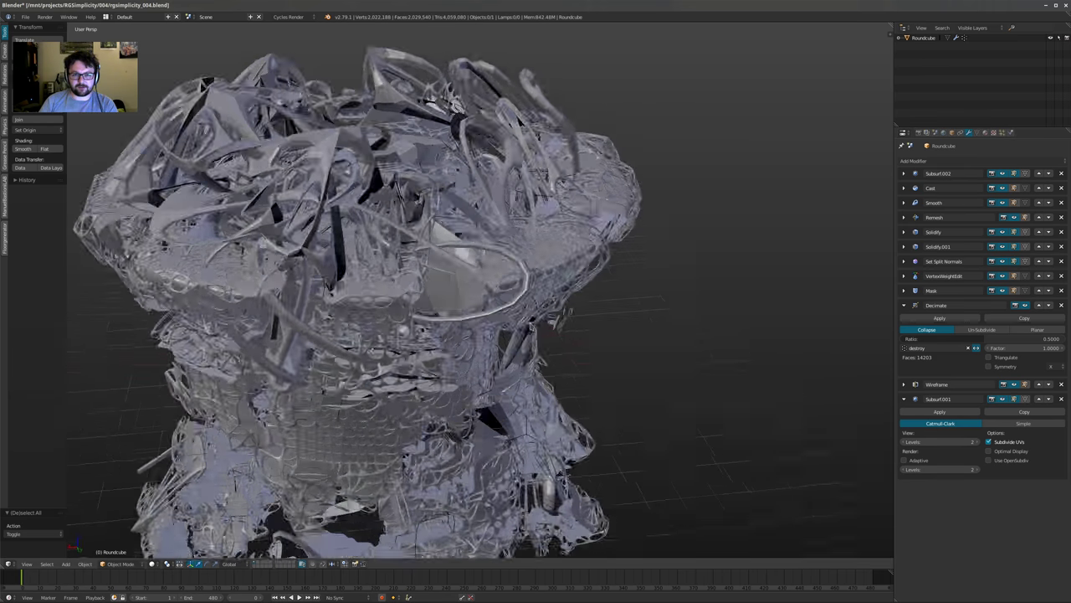
pyautogui.scroll(-3, 447, 401)
pyautogui.moveTo(444, 318); pyautogui.dragTo(469, 318, button='middle')
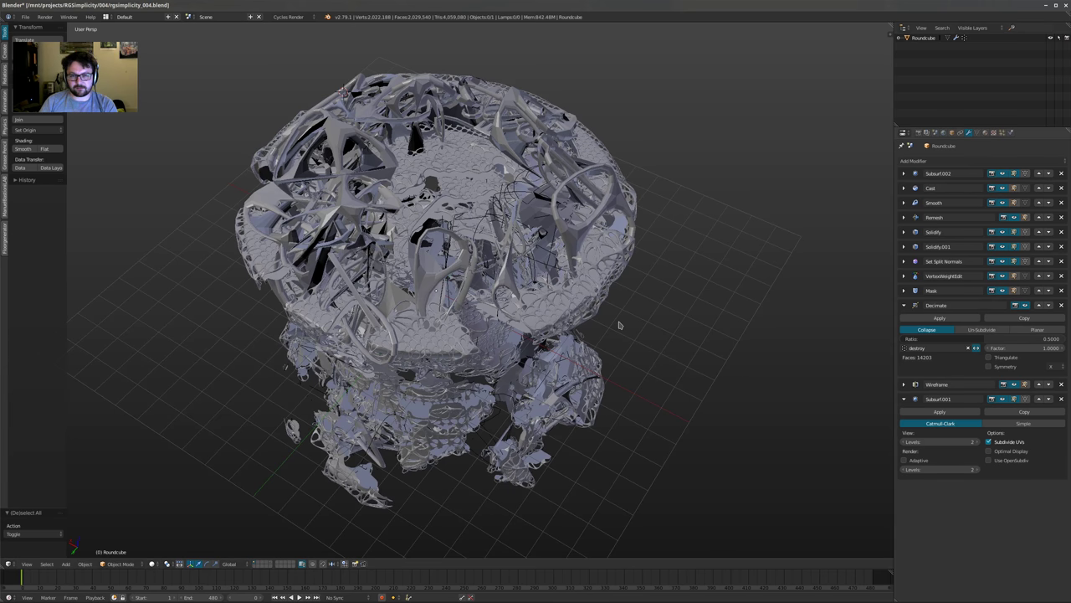
pyautogui.scroll(-1, 619, 330)
pyautogui.moveTo(620, 325); pyautogui.dragTo(707, 291, button='middle')
pyautogui.scroll(2, 645, 281)
# Turn off viewport display of Wireframe and Subsurf.001 and check the decimated mesh in wireframe and solid shading
pyautogui.click(1028, 305)
pyautogui.moveTo(669, 251); pyautogui.dragTo(657, 291, button='middle')
pyautogui.press('z')
pyautogui.press('z')
pyautogui.moveTo(727, 288); pyautogui.dragTo(637, 261, button='middle')
pyautogui.hotkey('ctrl', 'z')
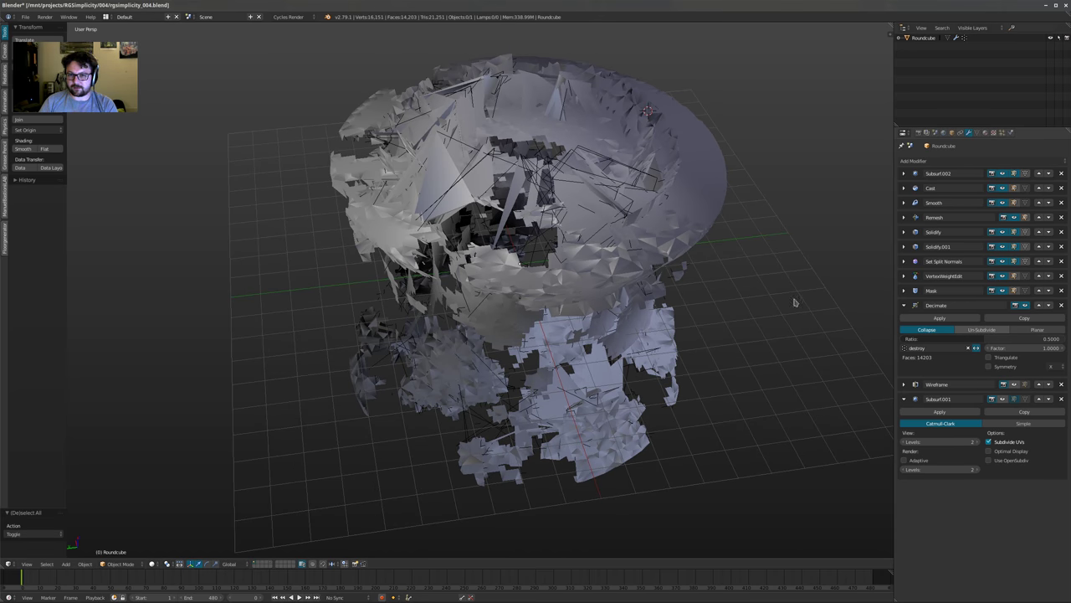
# Switch the Decimate modifier to Un-Subdivide with 3 iterations and check the mesh in wireframe shading
pyautogui.click(981, 329)
pyautogui.click(1062, 340)
pyautogui.press('z')
pyautogui.keyDown('shift'); pyautogui.moveTo(634, 238); pyautogui.dragTo(641, 262, button='middle'); pyautogui.keyUp('shift')
pyautogui.scroll(1, 641, 263)
pyautogui.press('z')
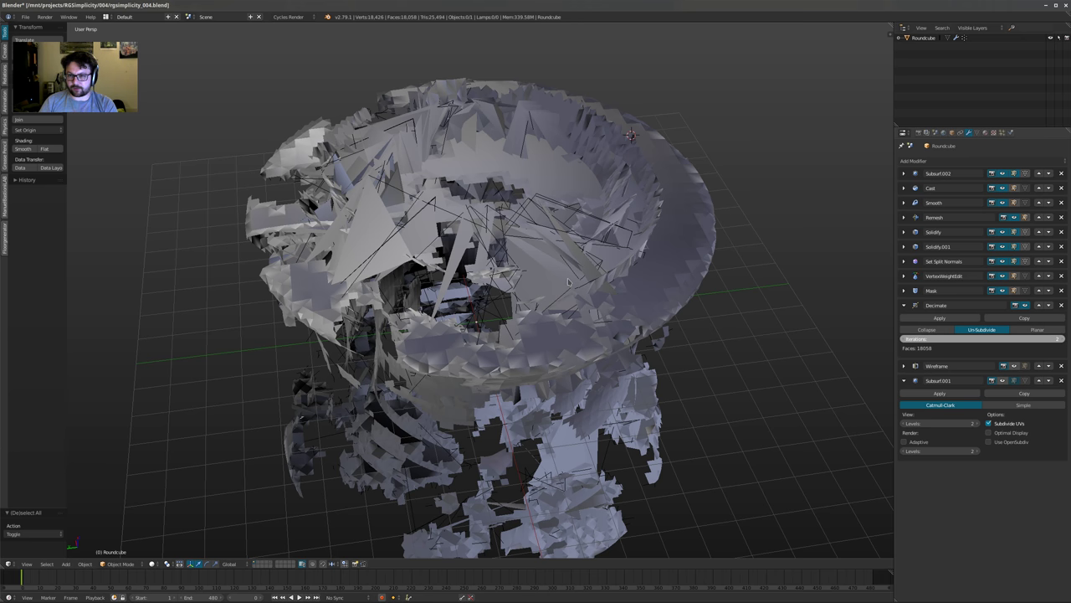
pyautogui.press('z')
pyautogui.moveTo(639, 285)
pyautogui.keyDown('shift'); pyautogui.mouseDown(button='middle')
pyautogui.moveTo(669, 295)
pyautogui.moveTo(684, 287)
pyautogui.mouseUp(button='middle'); pyautogui.keyUp('shift')
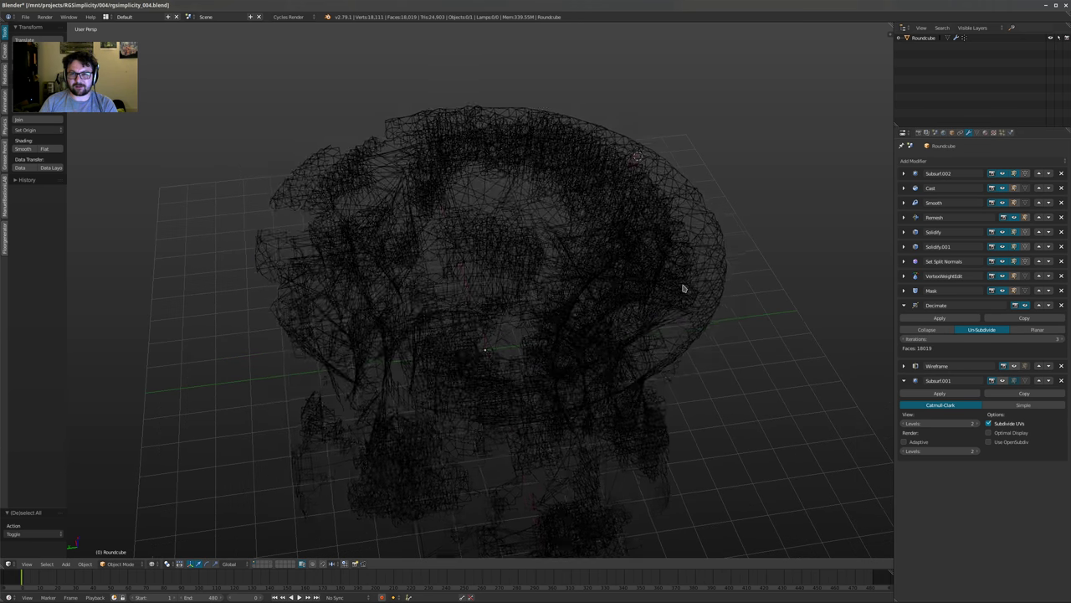
pyautogui.press('z')
# Lower the Remesh modifier's octree depth to 5
pyautogui.moveTo(669, 251); pyautogui.dragTo(621, 228, button='middle')
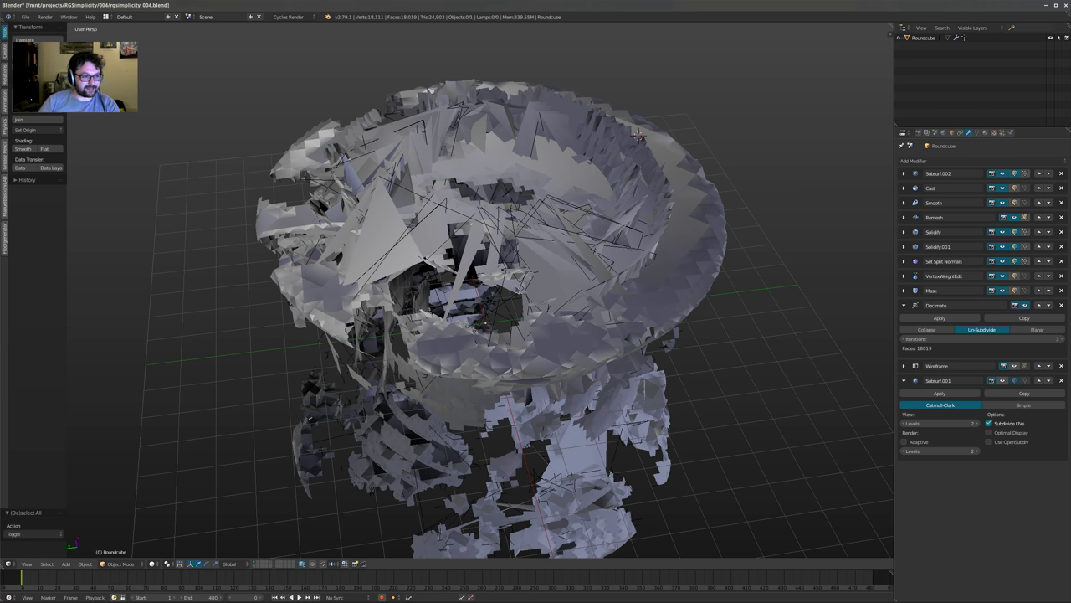
pyautogui.scroll(-2, 486, 301)
pyautogui.moveTo(480, 302)
pyautogui.mouseDown(button='middle')
pyautogui.moveTo(511, 280)
pyautogui.moveTo(460, 253)
pyautogui.moveTo(484, 286)
pyautogui.mouseUp(button='middle')
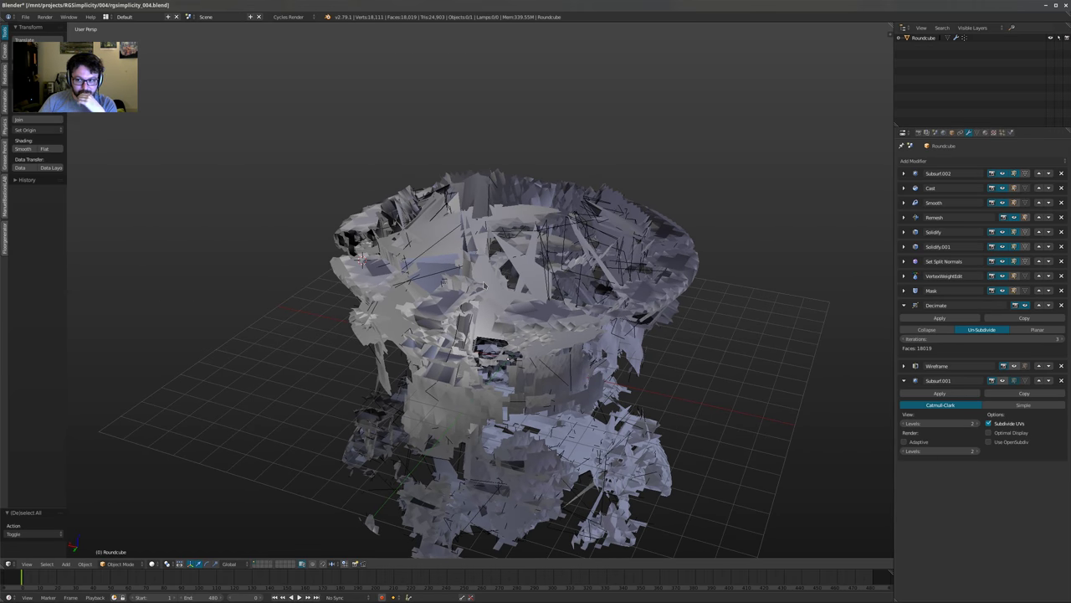
pyautogui.moveTo(534, 289); pyautogui.dragTo(691, 241, button='middle')
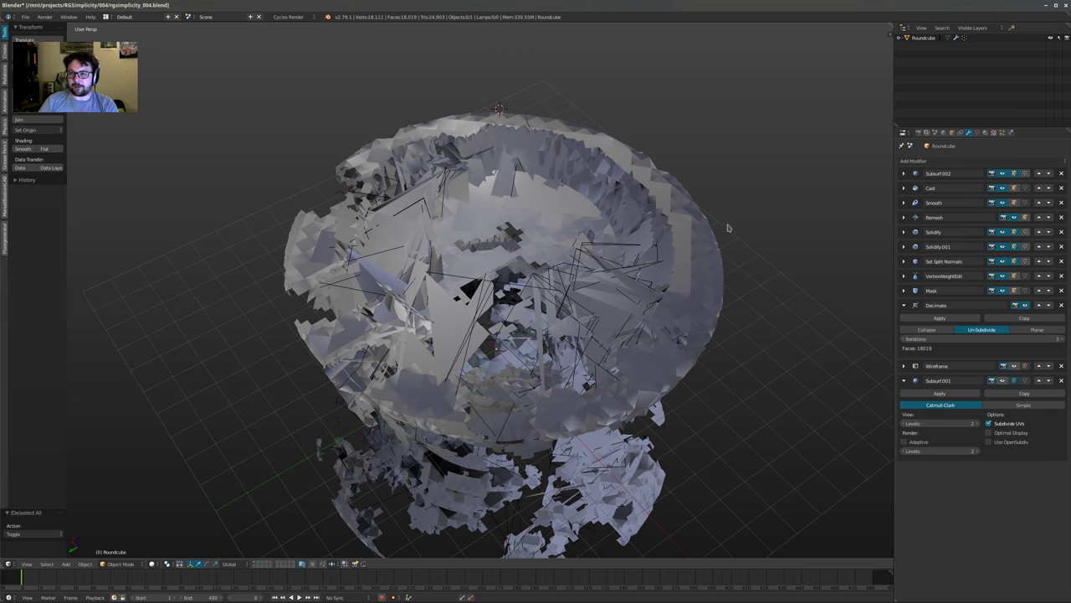
pyautogui.click(904, 217)
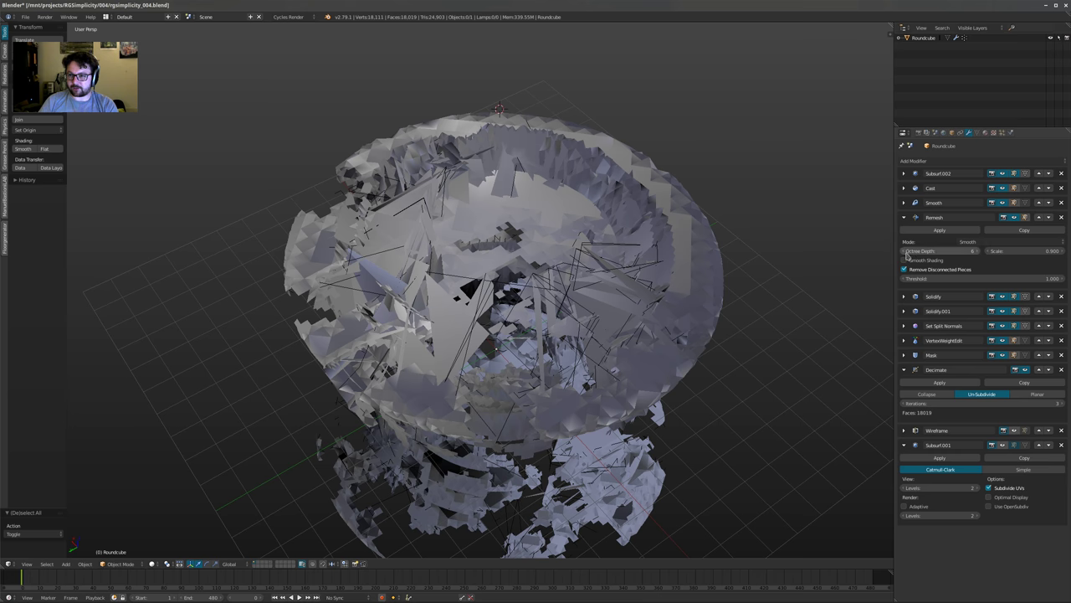
pyautogui.moveTo(664, 237); pyautogui.dragTo(561, 246, button='middle')
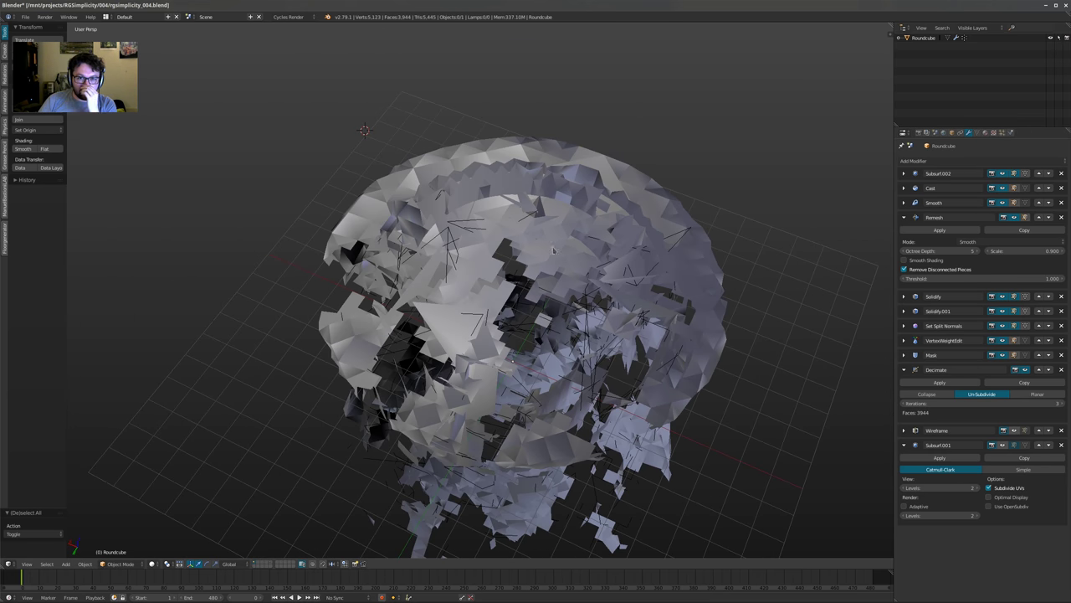
# Turn viewport display of the Wireframe modifier back on and inspect the coarser wire structure around the Roundcube
pyautogui.click(1013, 430)
pyautogui.moveTo(566, 331); pyautogui.dragTo(623, 305, button='middle')
pyautogui.moveTo(586, 257); pyautogui.dragTo(386, 258, button='middle')
pyautogui.scroll(2, 387, 258)
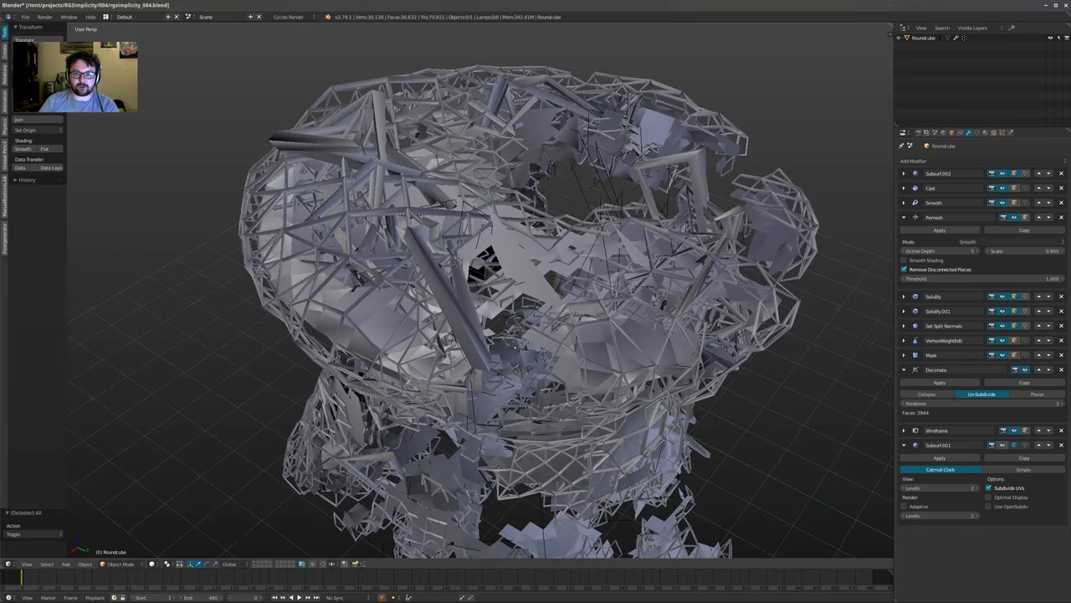
pyautogui.scroll(-3, 536, 310)
pyautogui.moveTo(608, 256); pyautogui.dragTo(643, 244, button='middle')
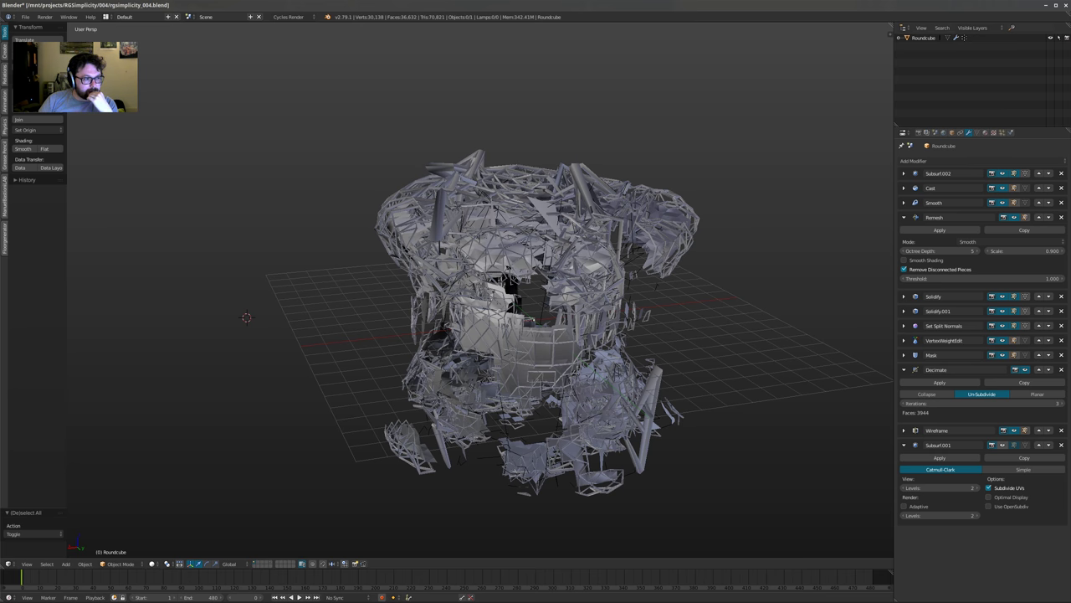
# Save the file and change the TEX.Weight texture's type from Clouds to Voronoi
pyautogui.click(993, 132)
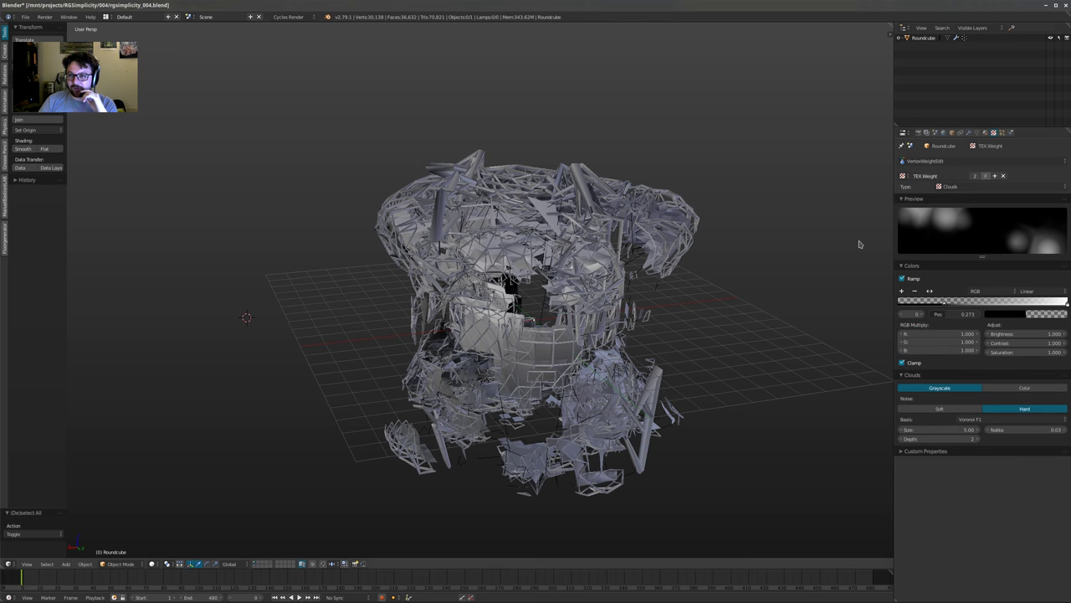
pyautogui.click(951, 186)
pyautogui.keyDown('shift'); pyautogui.moveTo(487, 158); pyautogui.dragTo(471, 152, button='middle'); pyautogui.keyUp('shift')
pyautogui.hotkey('ctrl', 's')
pyautogui.click(470, 152)
pyautogui.click(982, 188)
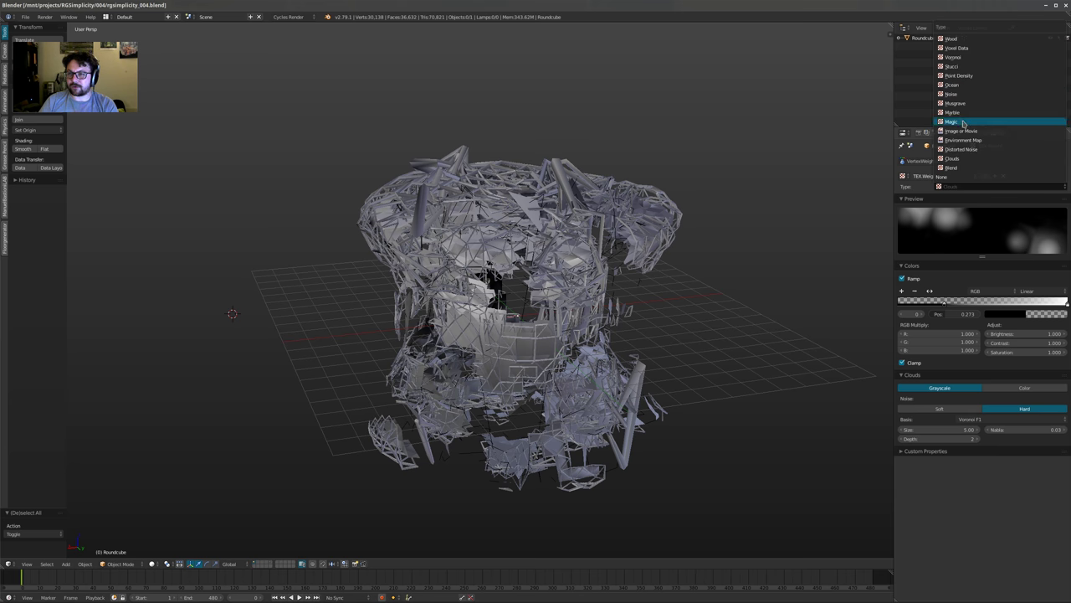
pyautogui.click(952, 57)
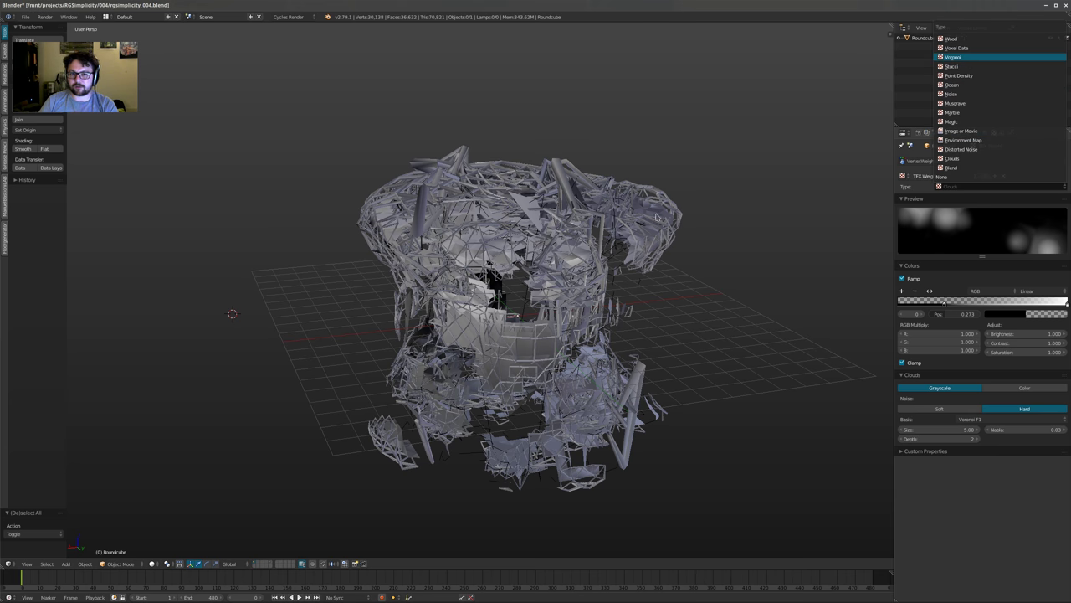
# Move the first colour stop of the TEX.Weight ramp to position 0
pyautogui.moveTo(657, 217); pyautogui.dragTo(787, 276, button='middle')
pyautogui.moveTo(886, 306); pyautogui.dragTo(839, 306)
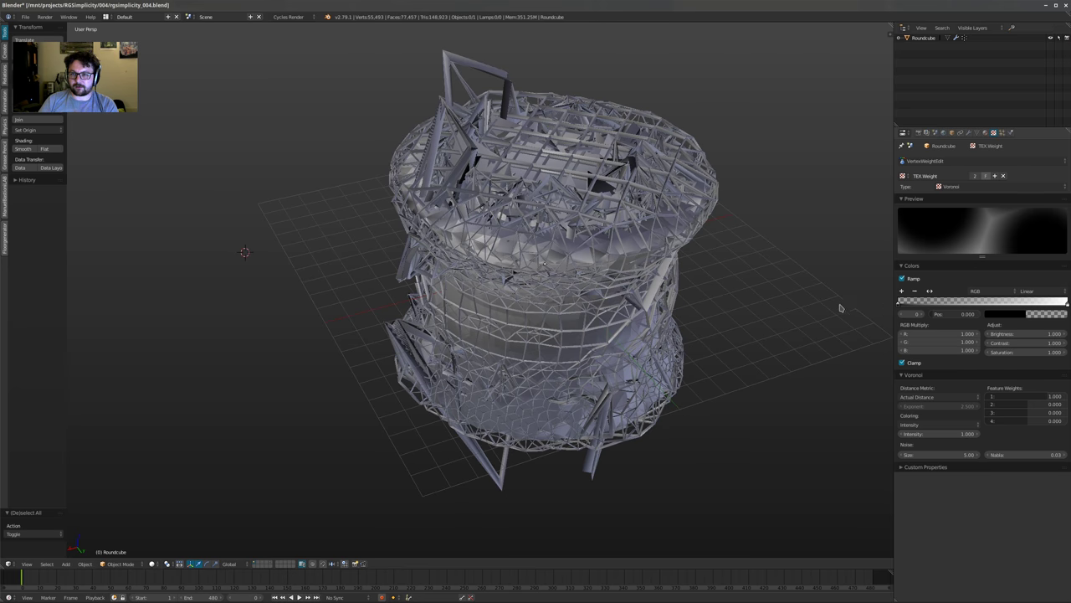
pyautogui.keyDown('shift'); pyautogui.moveTo(636, 248); pyautogui.dragTo(638, 261, button='middle'); pyautogui.keyUp('shift')
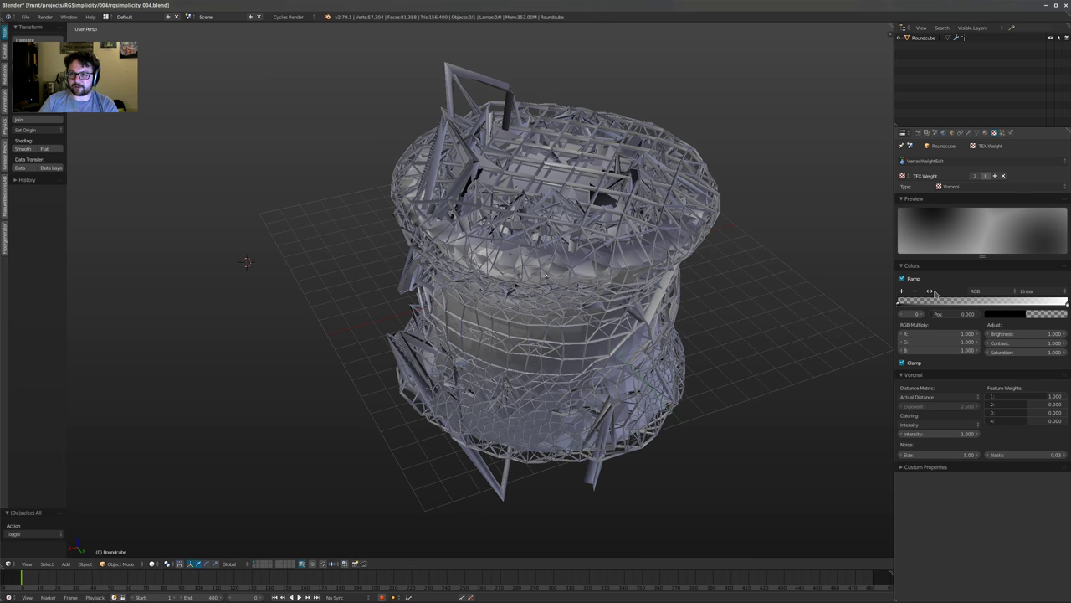
# Flip the TEX.Weight colour ramp and make its transparent black stop fully opaque
pyautogui.click(932, 290)
pyautogui.click(1053, 317)
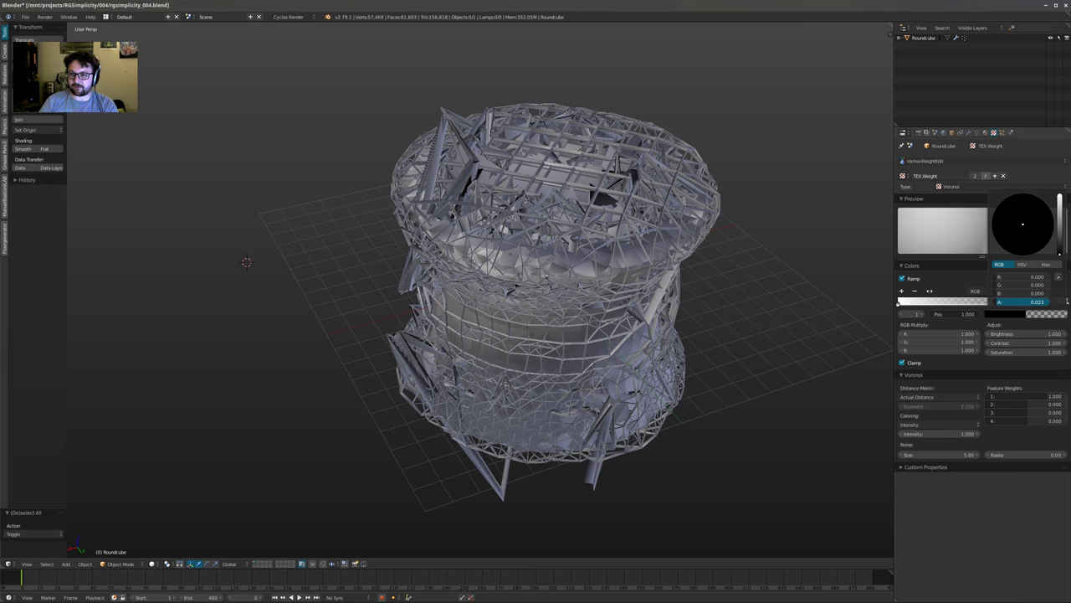
pyautogui.moveTo(1004, 302); pyautogui.dragTo(1048, 303)
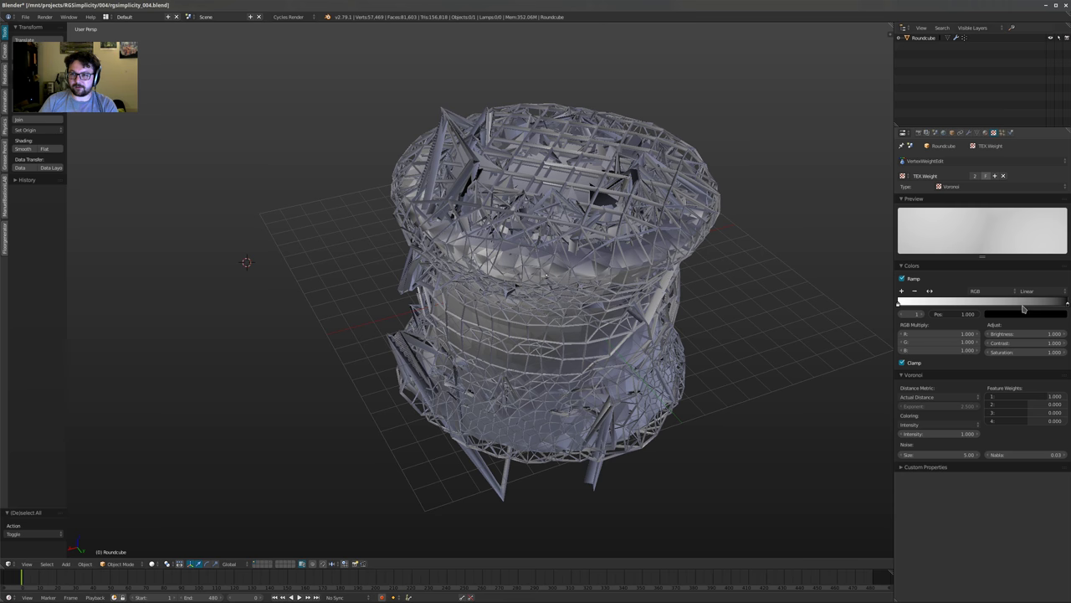
# Move the ramp's black colour stop to position 0.531
pyautogui.moveTo(984, 308)
pyautogui.mouseDown()
pyautogui.moveTo(971, 308)
pyautogui.moveTo(985, 307)
pyautogui.mouseUp()
pyautogui.moveTo(423, 220); pyautogui.dragTo(878, 403, button='middle')
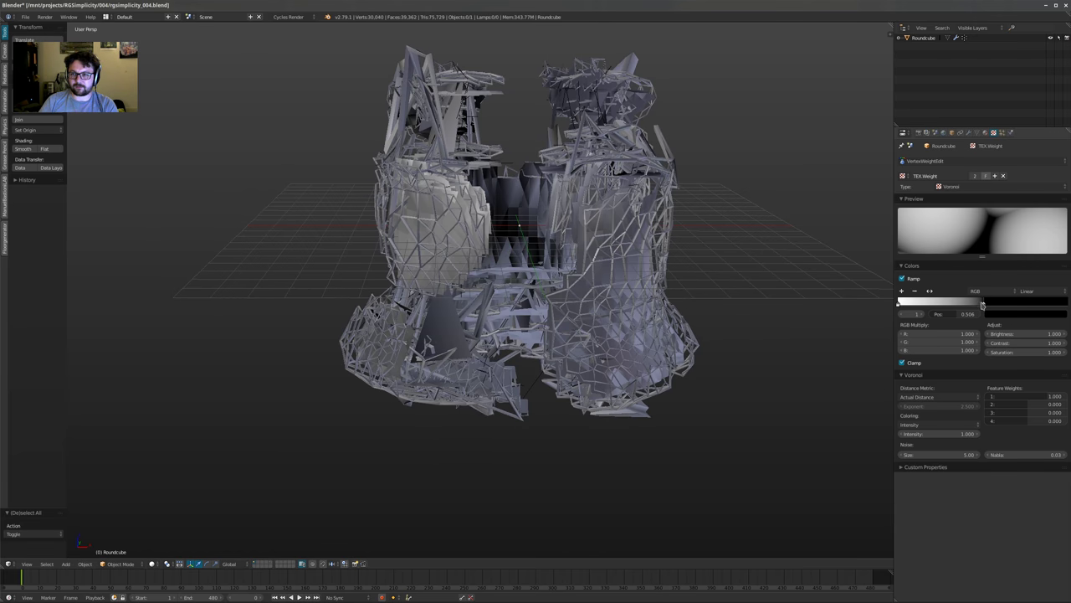
pyautogui.moveTo(983, 306)
pyautogui.mouseDown()
pyautogui.moveTo(969, 308)
pyautogui.moveTo(1007, 306)
pyautogui.moveTo(987, 306)
pyautogui.mouseUp()
# Set the Voronoi texture's noise size to 10 and view its effect on the Roundcube
pyautogui.click(948, 456)
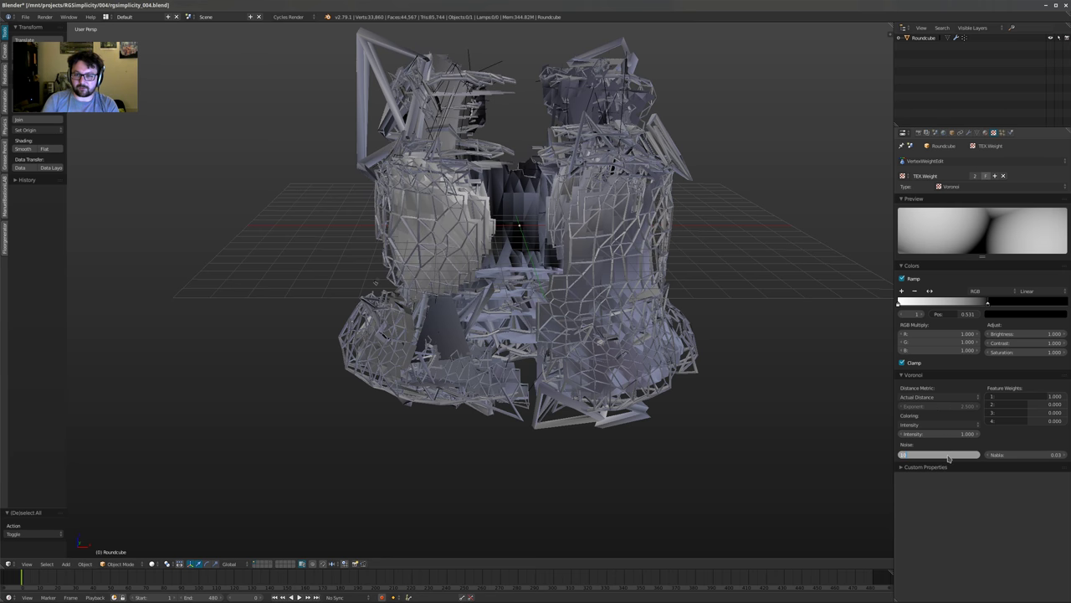
pyautogui.write('10')
pyautogui.press('Return')
pyautogui.moveTo(812, 452); pyautogui.dragTo(736, 503, button='middle')
pyautogui.moveTo(634, 321); pyautogui.dragTo(577, 268, button='middle')
# Expand the Wireframe modifier's settings in the Roundcube's modifier stack and collapse those of Remesh and Decimate
pyautogui.click(968, 133)
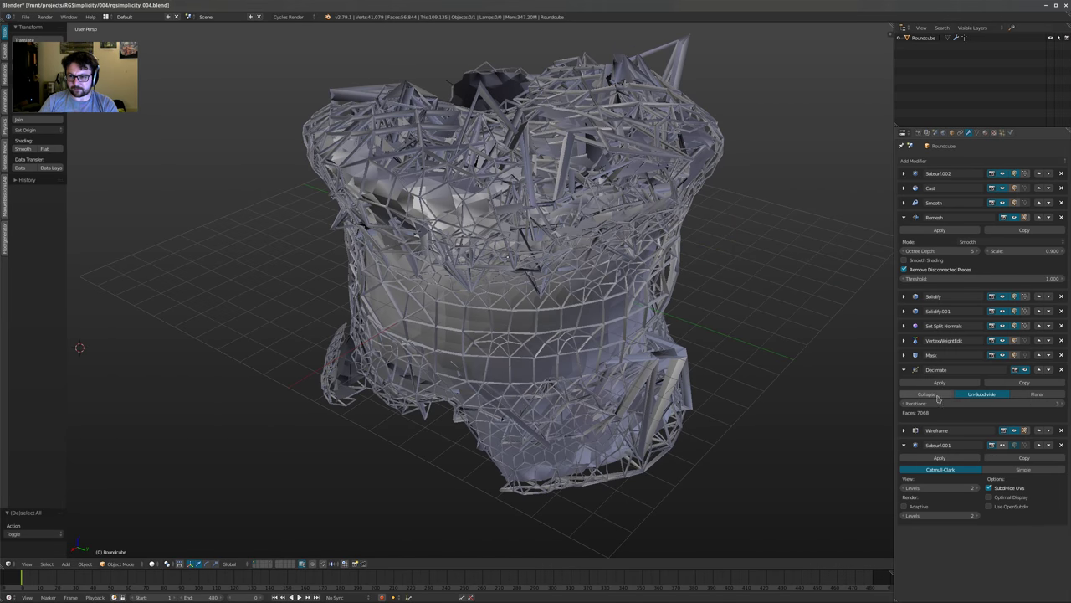
pyautogui.click(904, 430)
pyautogui.moveTo(596, 438); pyautogui.dragTo(602, 358, button='middle')
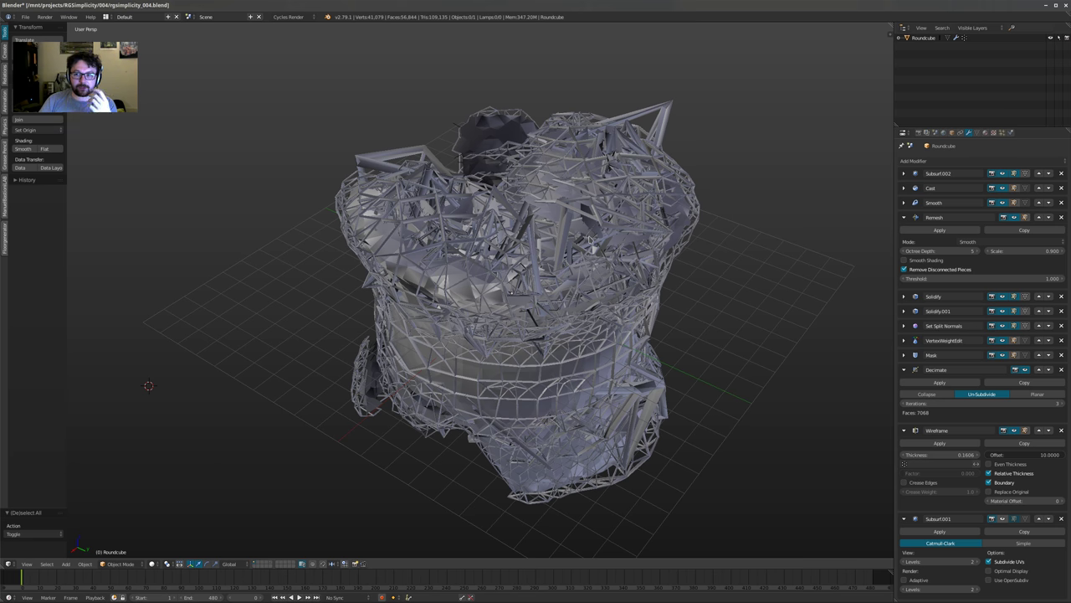
pyautogui.click(904, 217)
pyautogui.click(904, 305)
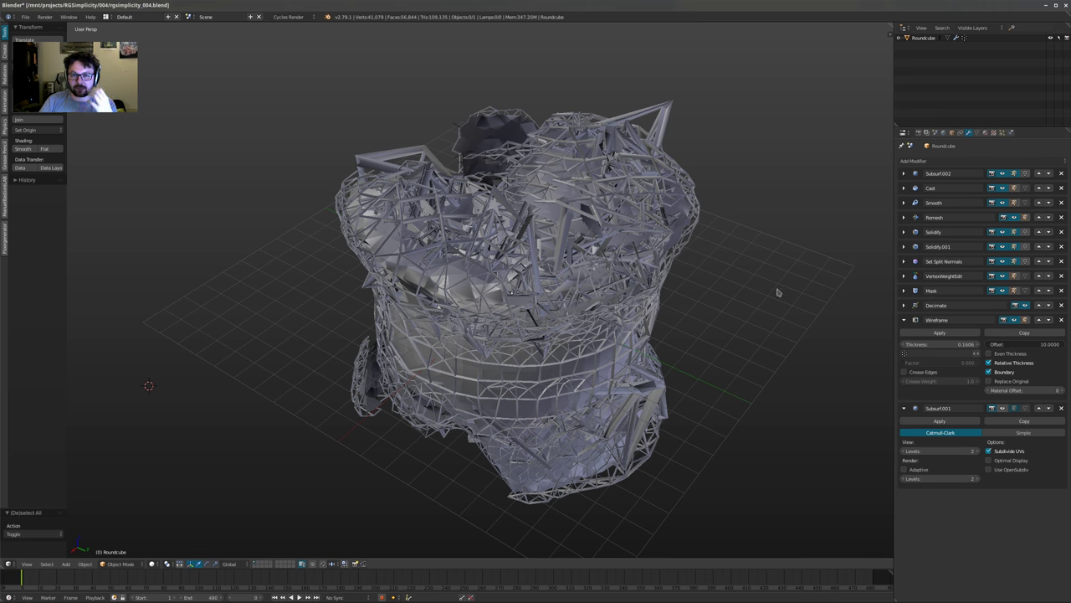
pyautogui.moveTo(778, 292); pyautogui.dragTo(636, 275, button='middle')
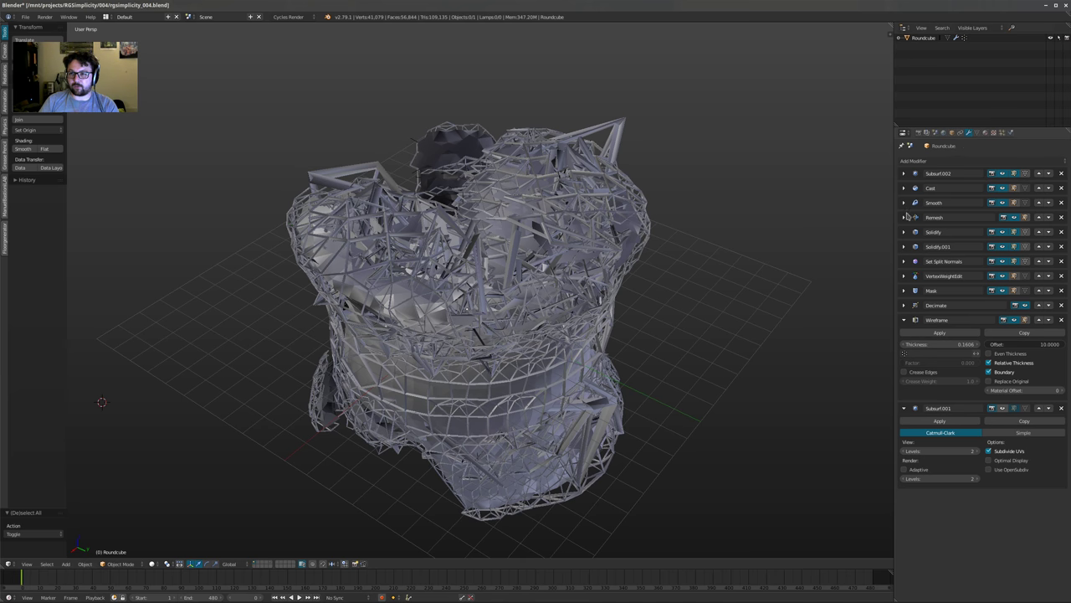
# Add a second Vertex Weight Edit modifier and place it directly above the Wireframe modifier
pyautogui.click(933, 161)
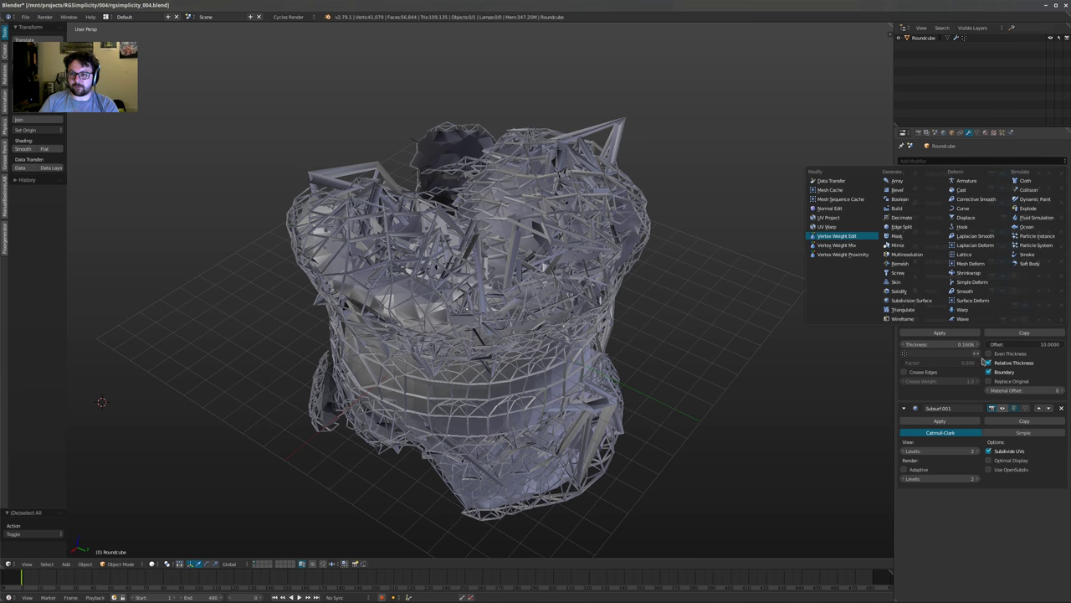
pyautogui.click(836, 235)
pyautogui.click(1032, 490)
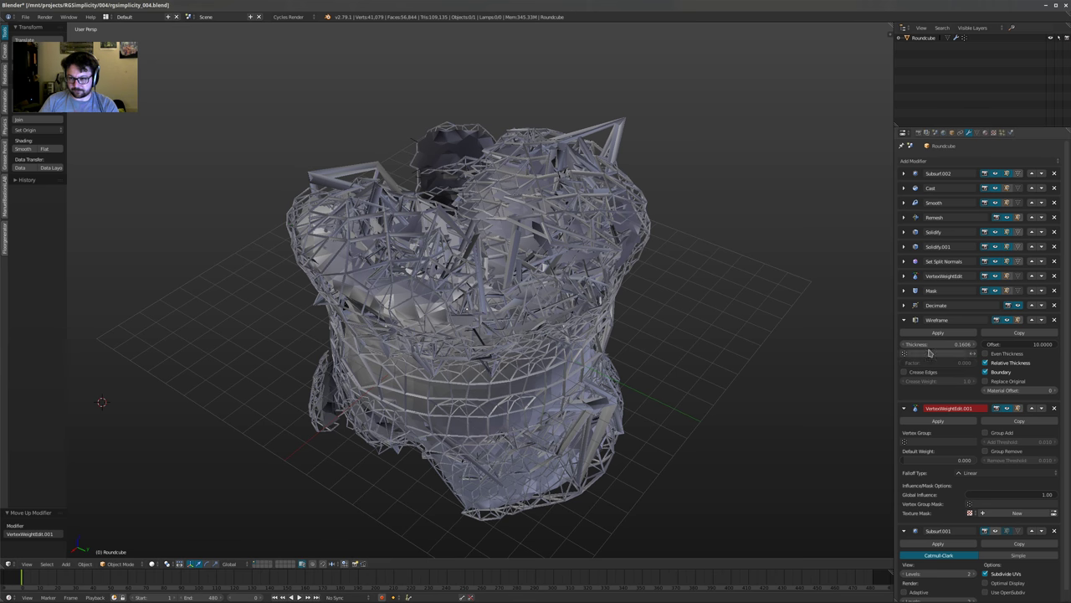
pyautogui.hotkey('shift', 'r')
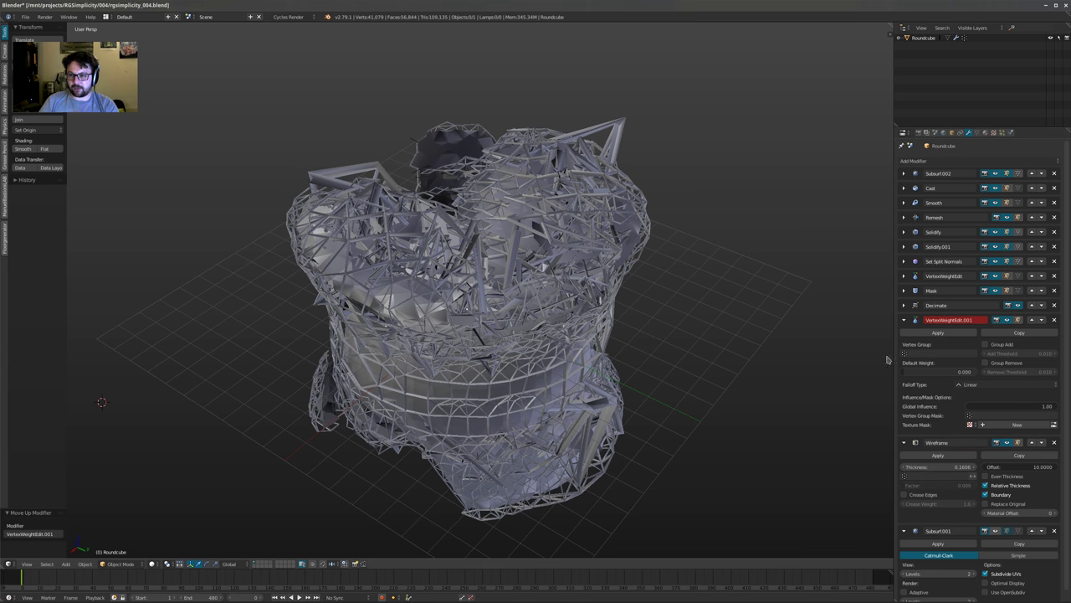
# Add a new vertex group named wire to the Roundcube
pyautogui.click(979, 132)
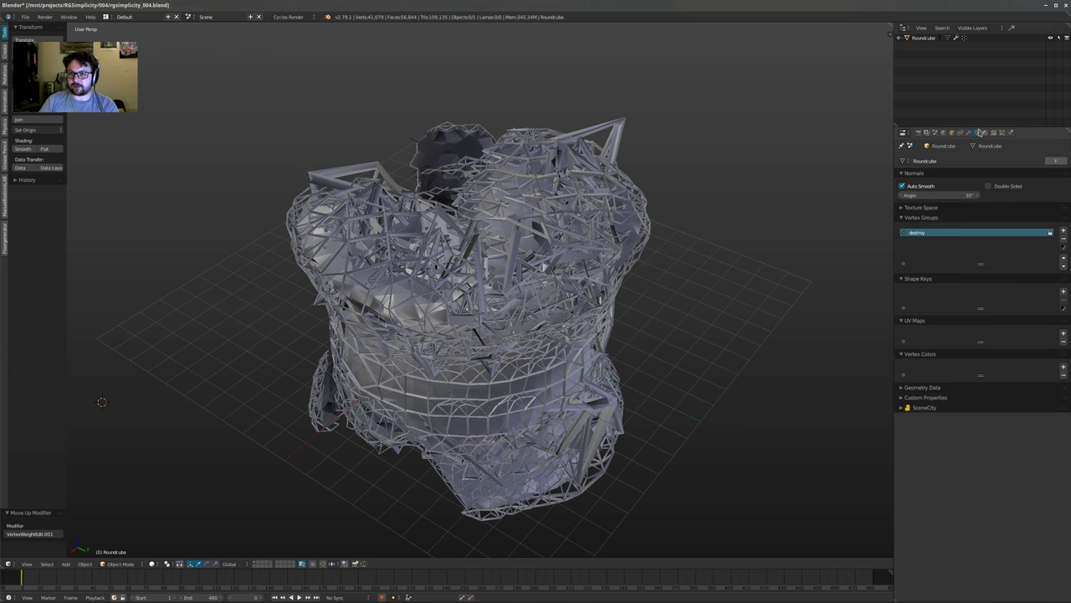
pyautogui.click(1063, 231)
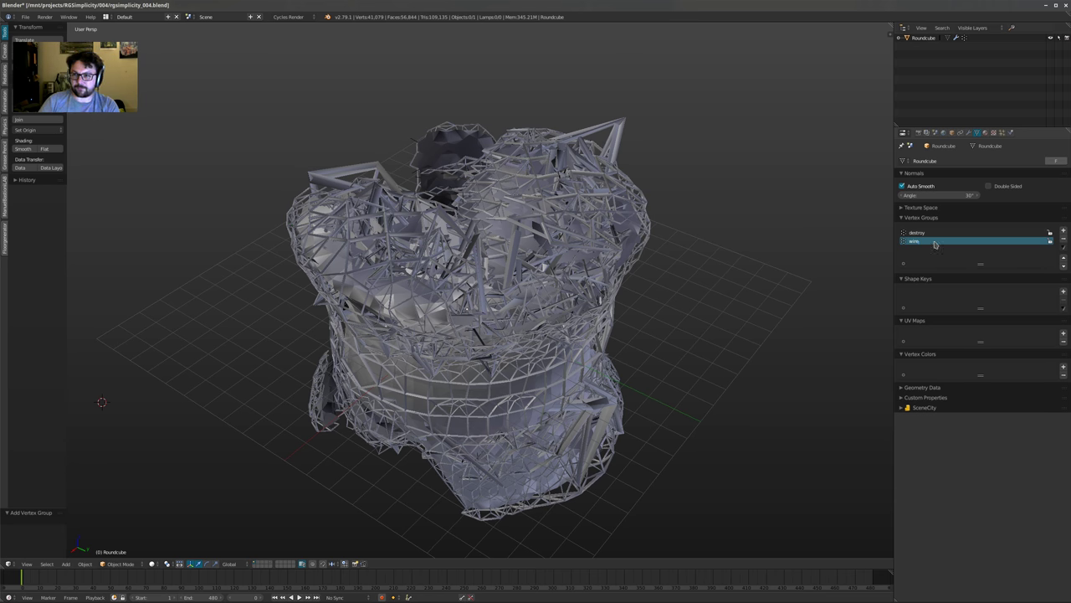
# Assign the wire vertex group to the second Vertex Weight Edit modifier, with Group Add and Group Remove enabled
pyautogui.click(968, 132)
pyautogui.scroll(-1, 902, 389)
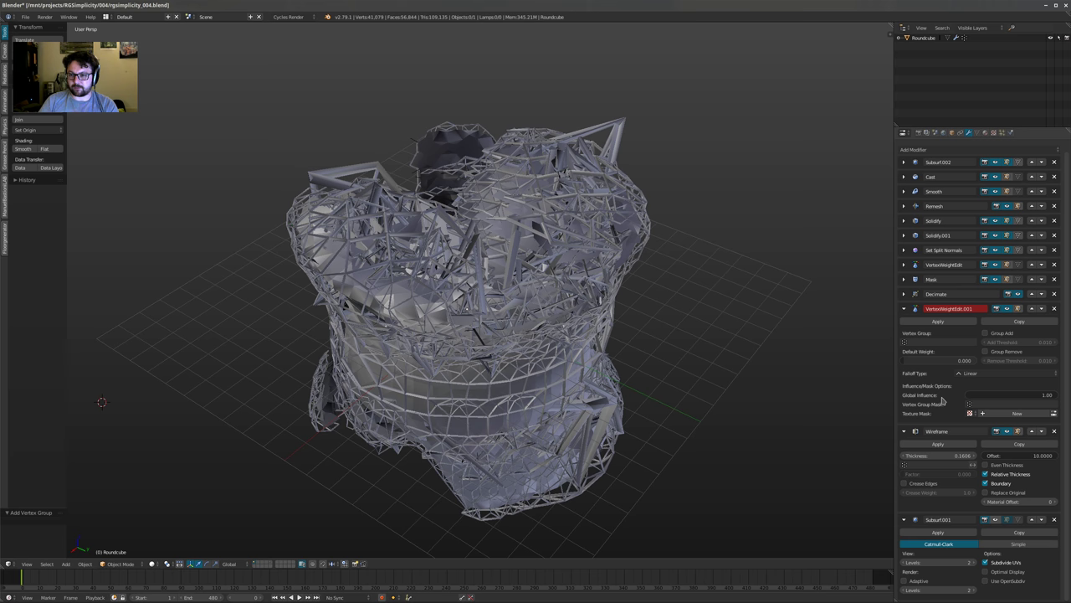
pyautogui.click(927, 342)
pyautogui.click(906, 362)
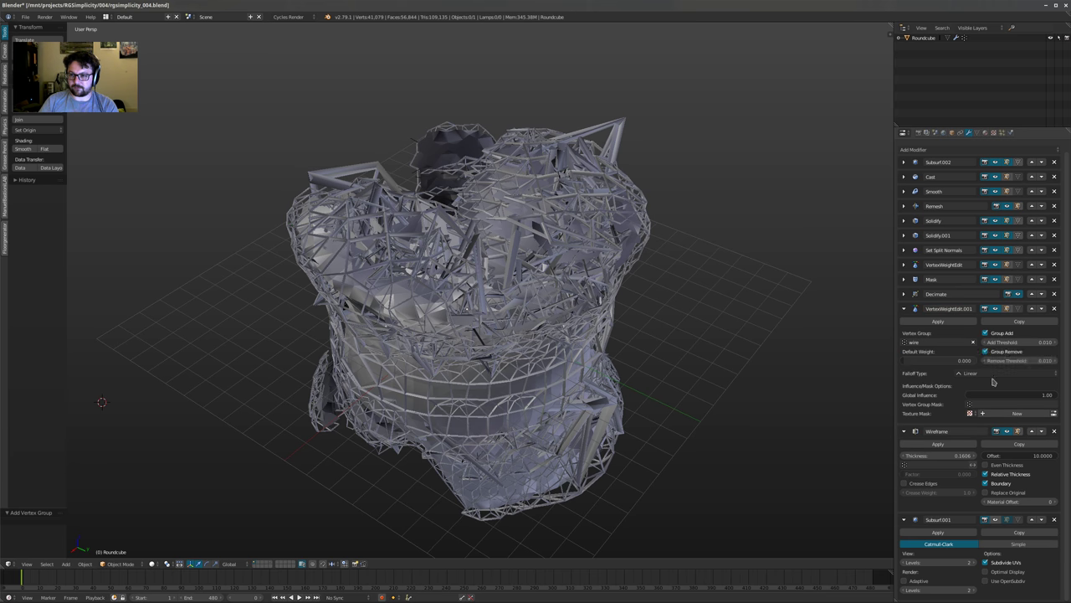
# Set the second Vertex Weight Edit's falloff to Custom Curve and invert the curve to descend from Y 1 to Y 0
pyautogui.click(993, 373)
pyautogui.click(979, 354)
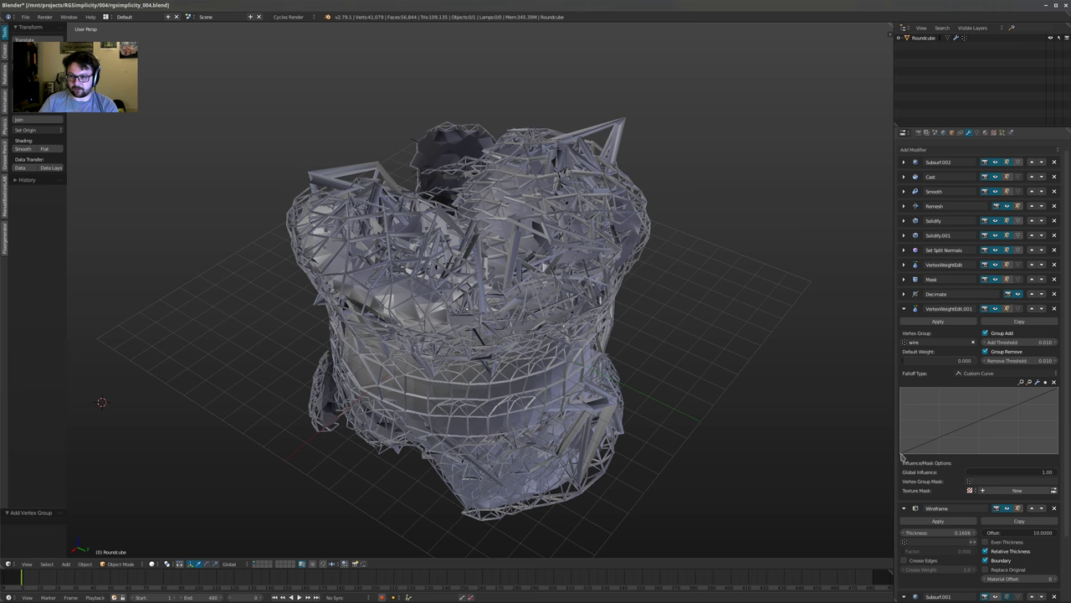
pyautogui.click(902, 457)
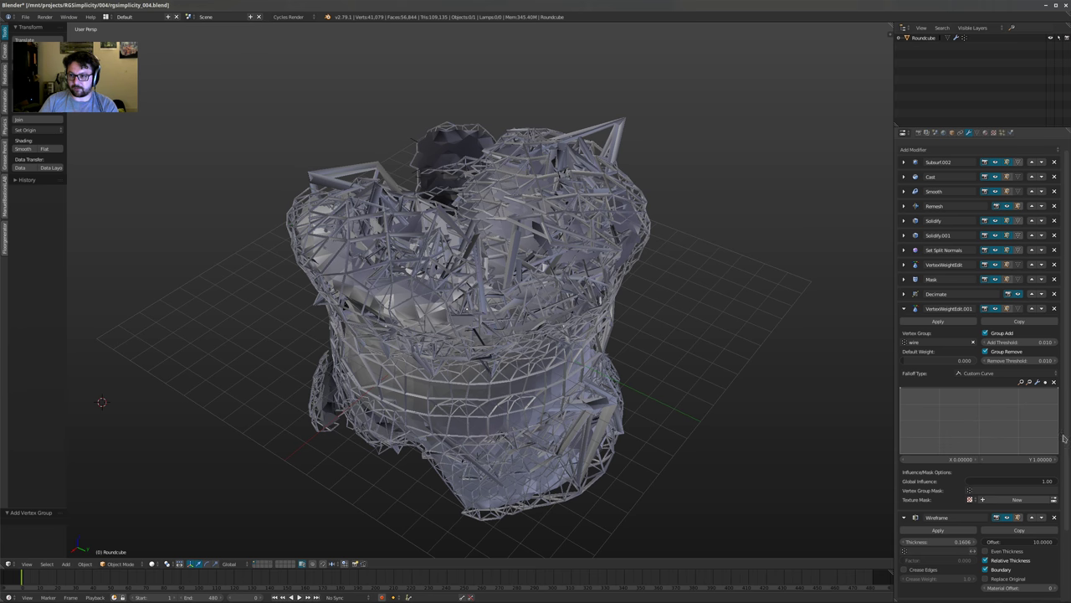
pyautogui.moveTo(1057, 433); pyautogui.dragTo(1051, 454)
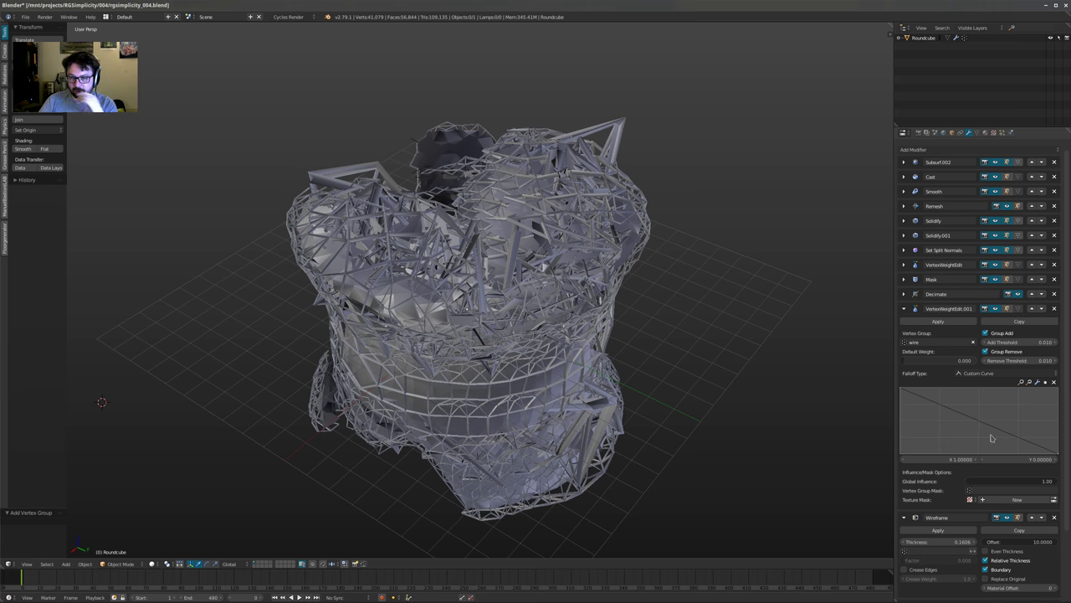
# Create a new texture mask for the second Vertex Weight Edit modifier and name it TEX.Wire
pyautogui.click(1005, 499)
pyautogui.doubleClick(996, 490)
pyautogui.write('T')
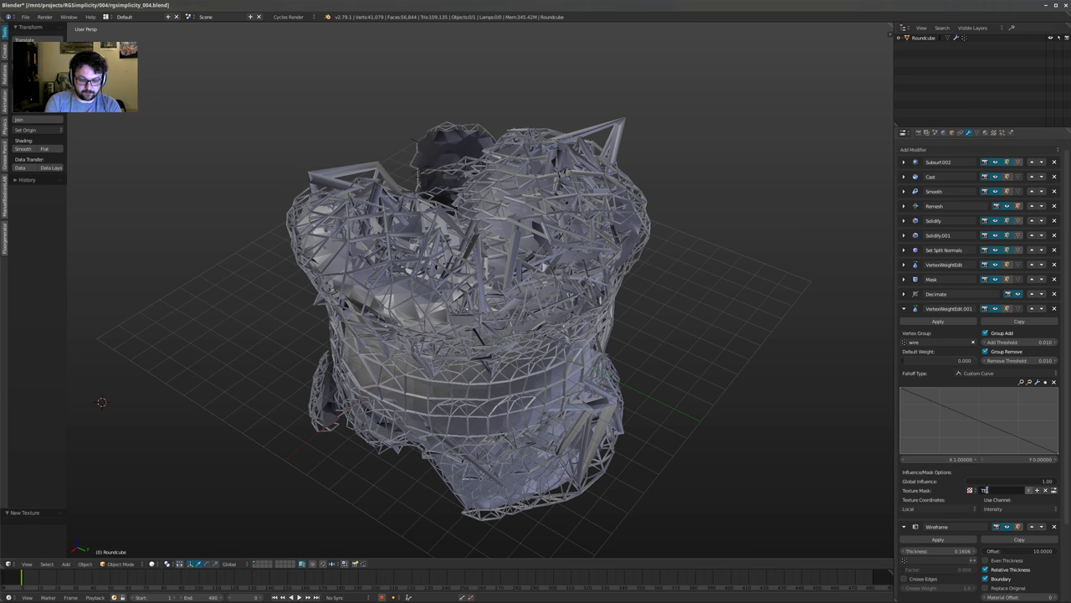
pyautogui.write('ex Wire')
pyautogui.press('Return')
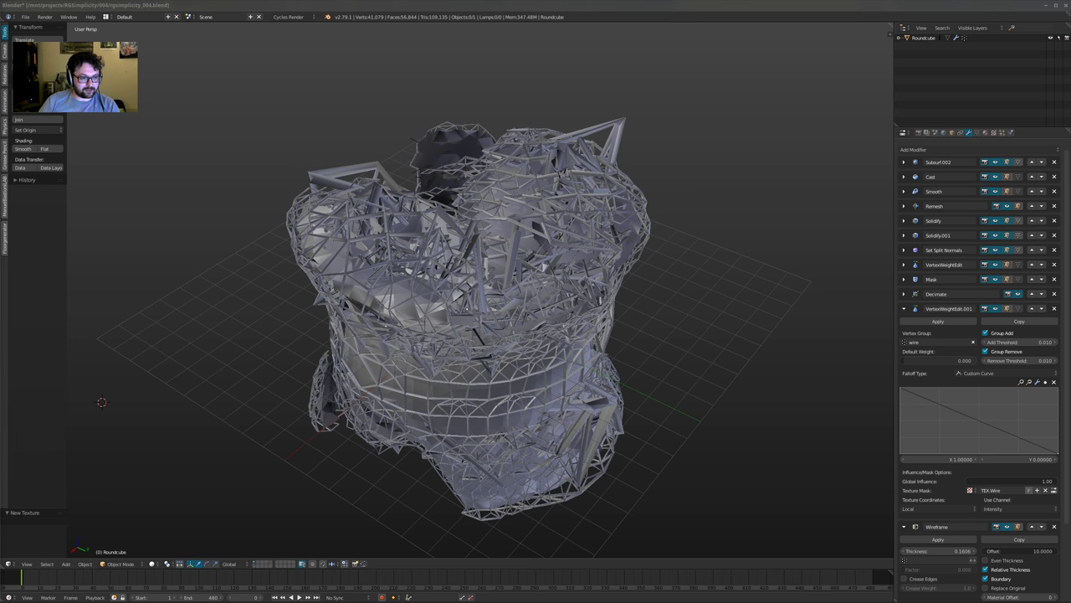
# Expand the Decimate modifier's settings and examine the Roundcube's wireframe structure from several angles
pyautogui.scroll(-1, 469, 285)
pyautogui.moveTo(516, 311); pyautogui.dragTo(490, 313, button='middle')
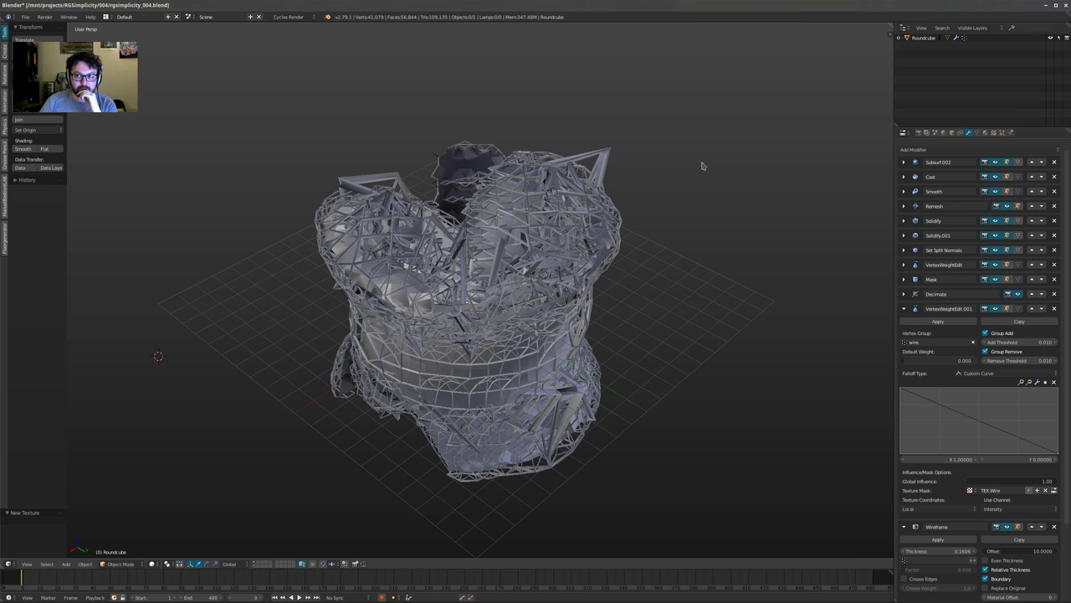
pyautogui.click(905, 293)
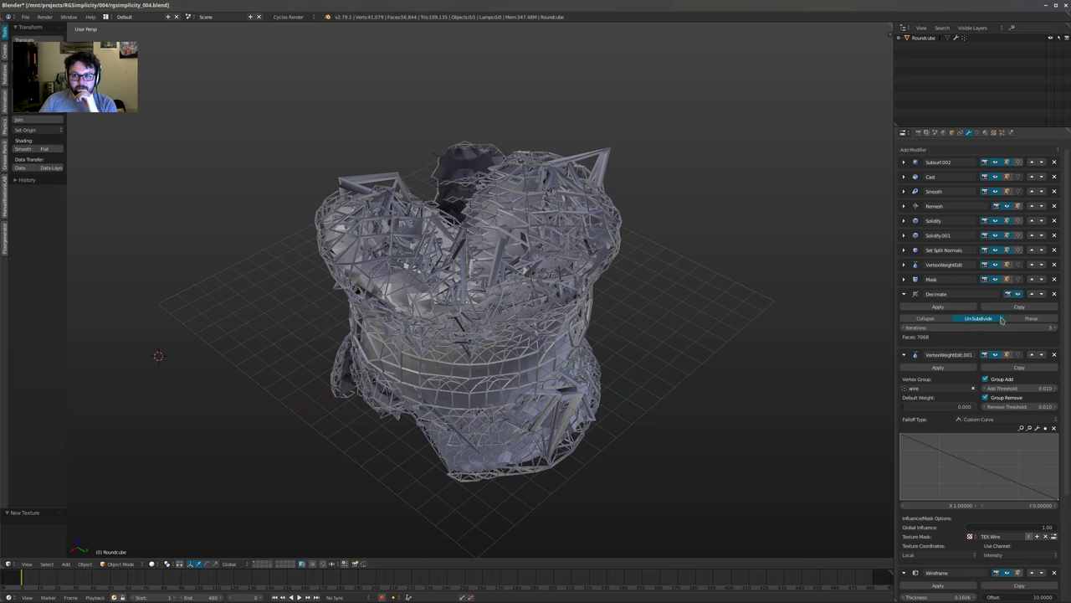
pyautogui.moveTo(518, 283); pyautogui.dragTo(529, 276, button='middle')
pyautogui.scroll(1, 531, 268)
pyautogui.moveTo(619, 277); pyautogui.dragTo(711, 285, button='middle')
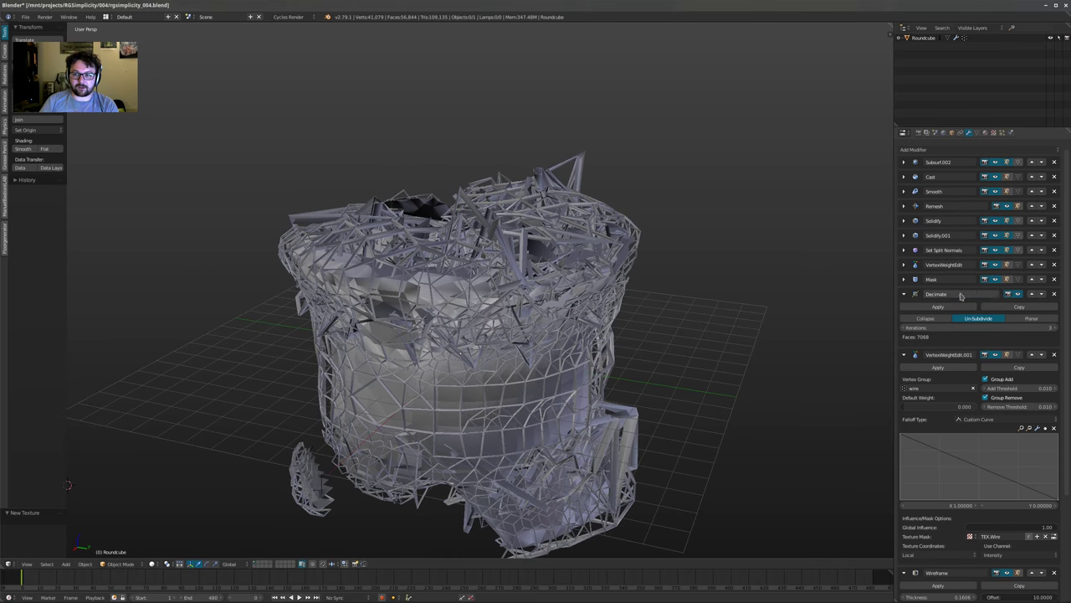
pyautogui.moveTo(819, 305); pyautogui.dragTo(681, 292, button='middle')
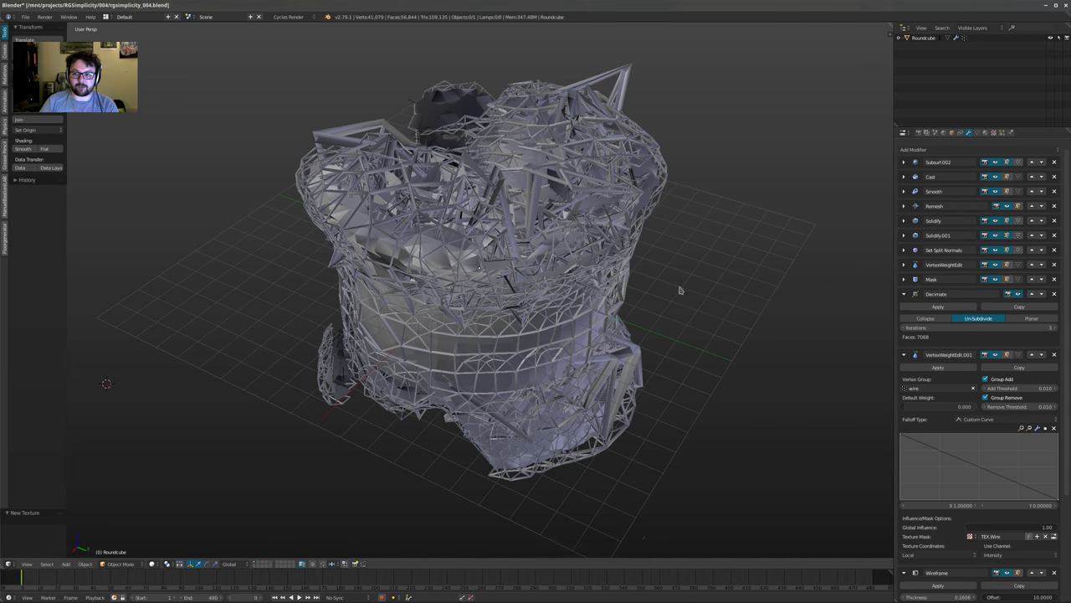
pyautogui.moveTo(593, 233); pyautogui.dragTo(590, 237, button='middle')
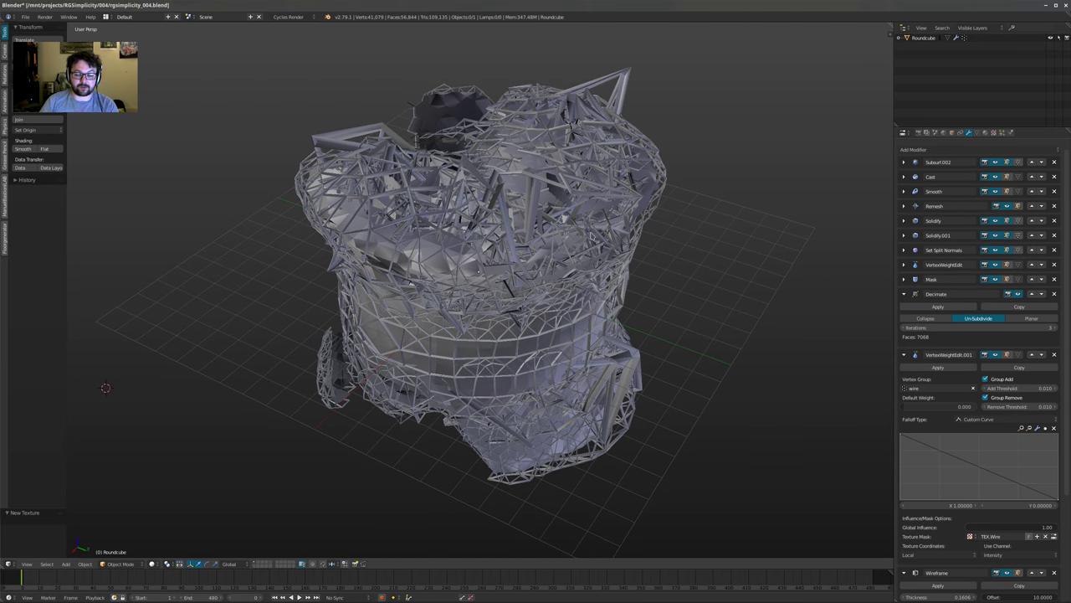
pyautogui.moveTo(757, 300); pyautogui.dragTo(537, 293, button='middle')
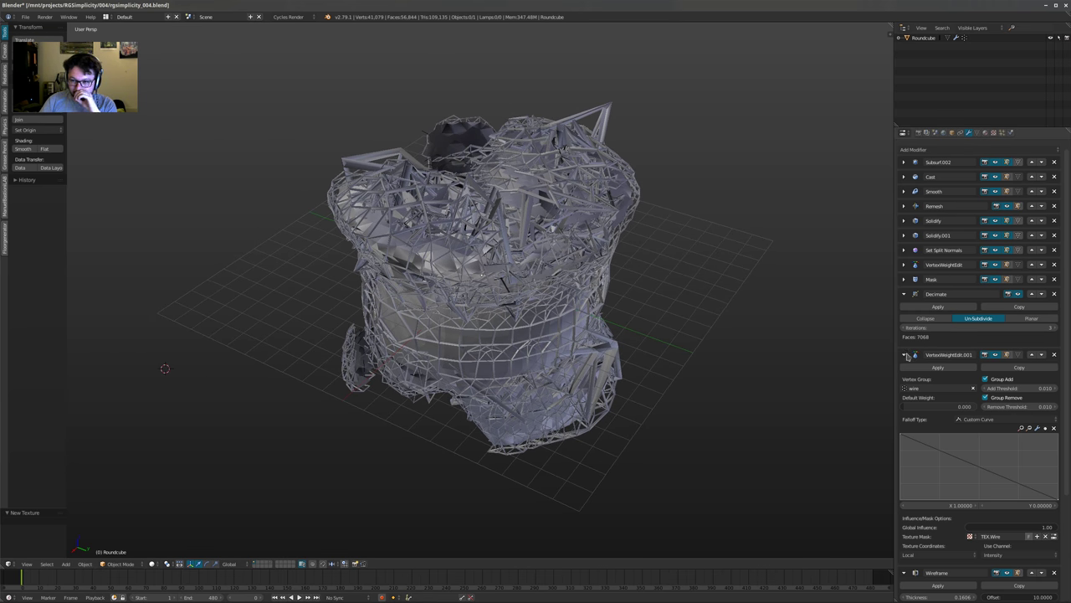
# Assign the wire vertex group to the Wireframe modifier and view its effect on the Roundcube
pyautogui.click(993, 132)
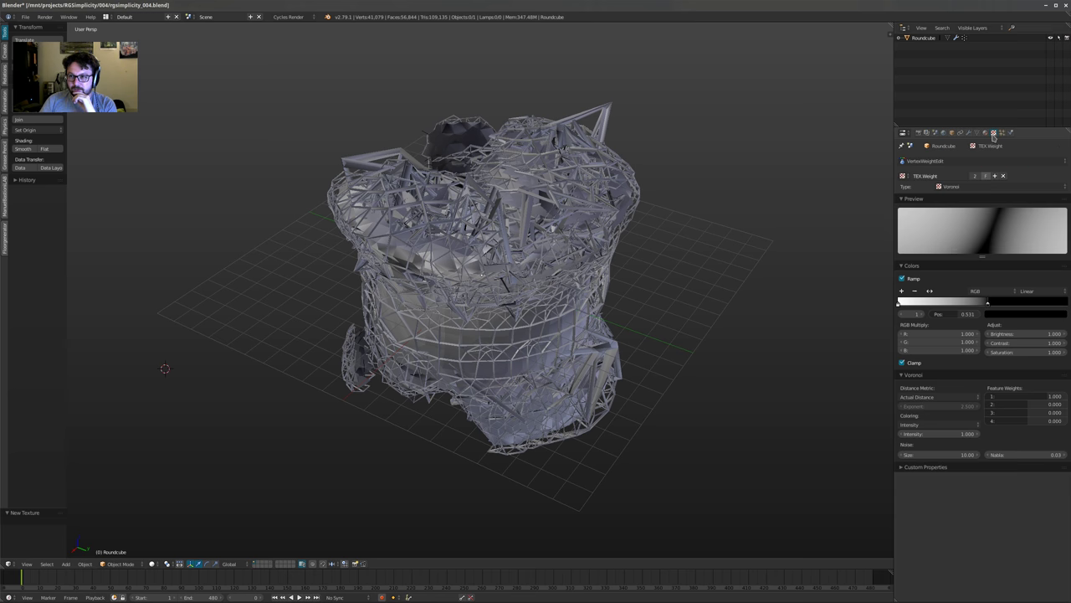
pyautogui.click(969, 132)
pyautogui.scroll(-4, 980, 459)
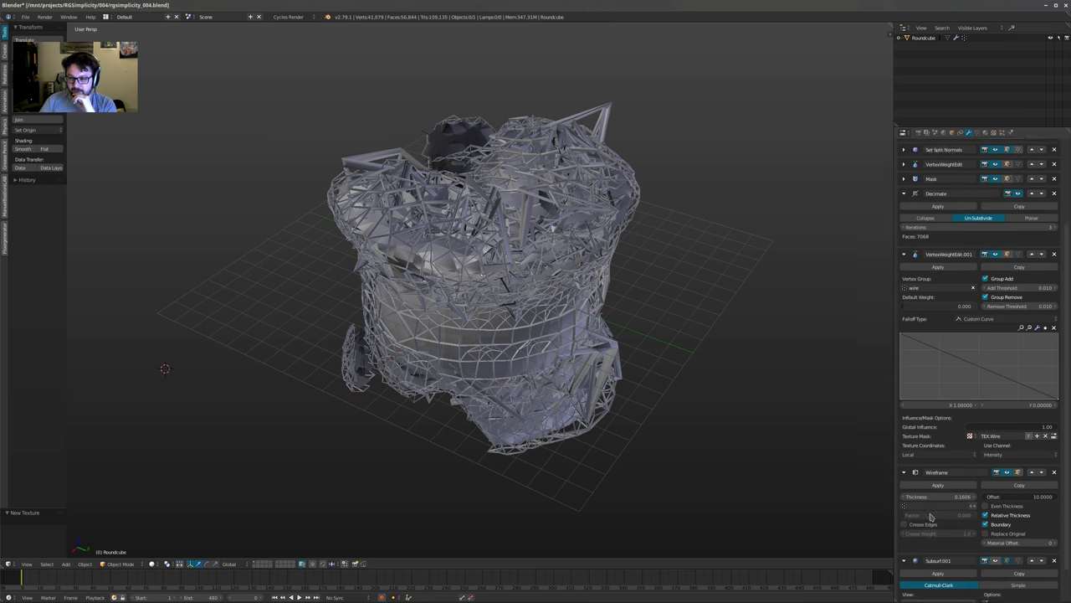
pyautogui.click(933, 465)
pyautogui.click(925, 484)
pyautogui.keyDown('shift'); pyautogui.moveTo(683, 376); pyautogui.dragTo(699, 425, button='middle'); pyautogui.keyUp('shift')
pyautogui.scroll(2, 682, 402)
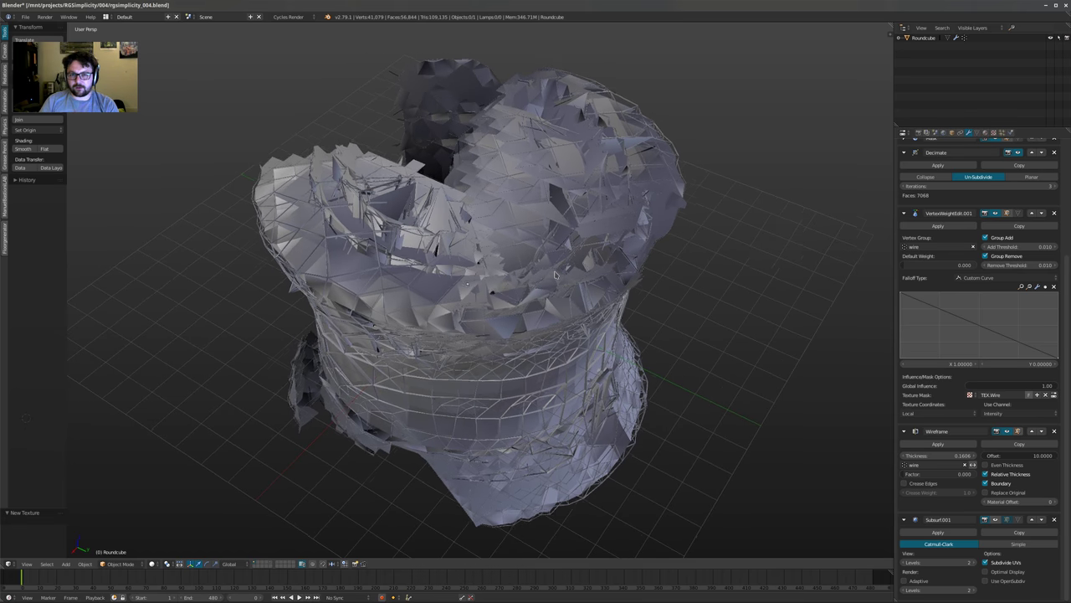
# Display the second Vertex Weight Edit's TEX.Wire texture and change its type to Clouds
pyautogui.click(993, 133)
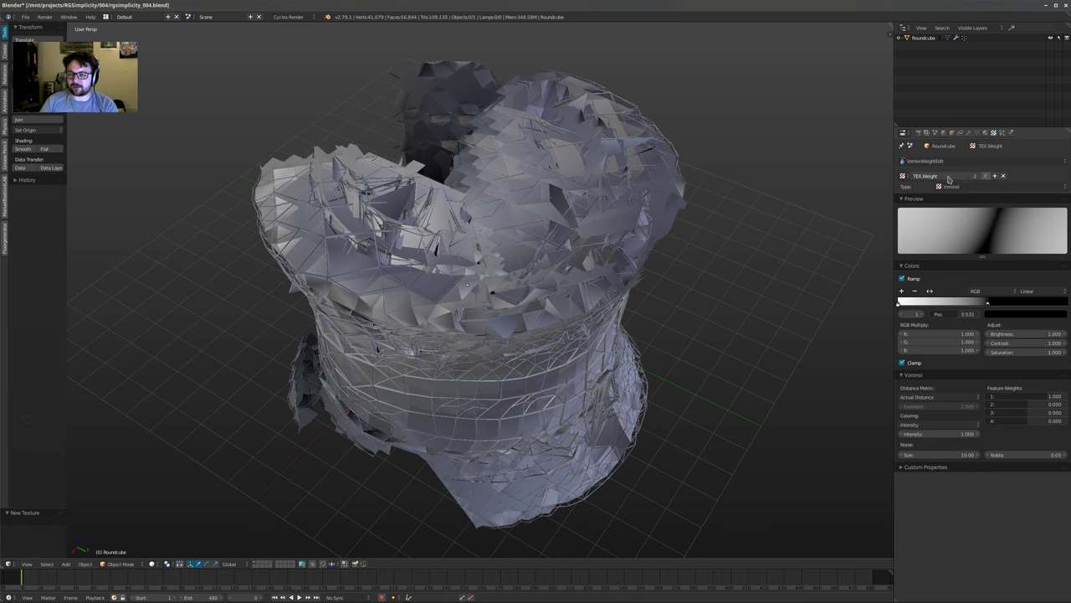
pyautogui.click(933, 161)
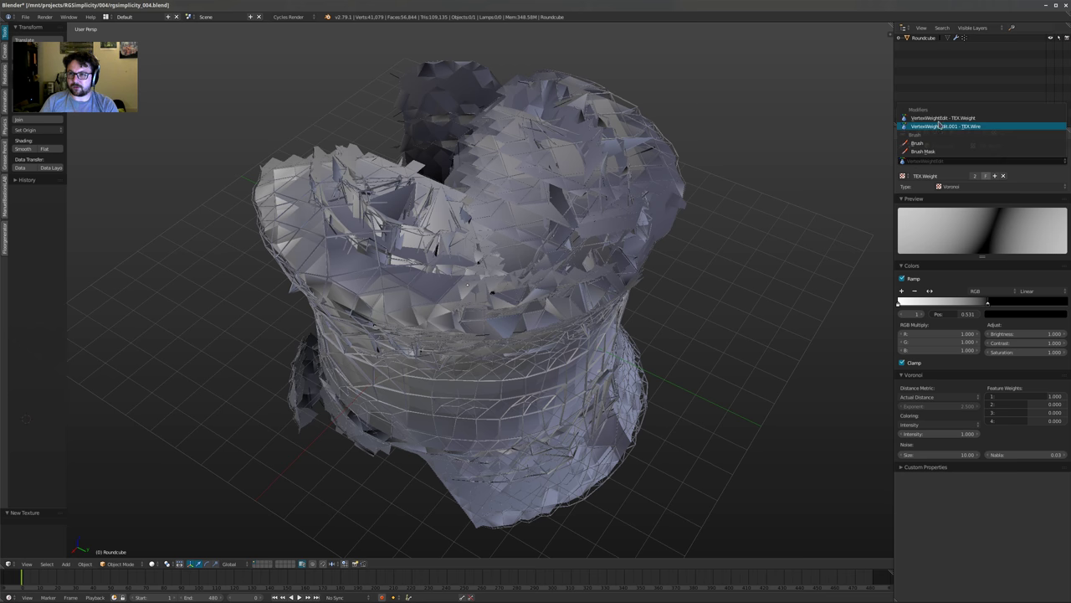
pyautogui.click(939, 125)
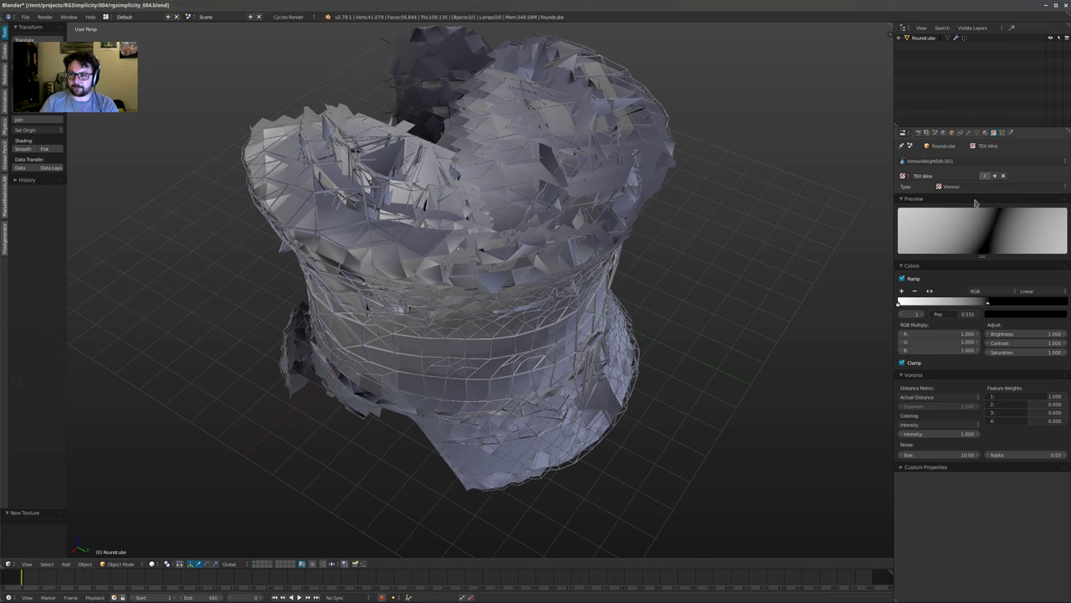
pyautogui.click(956, 187)
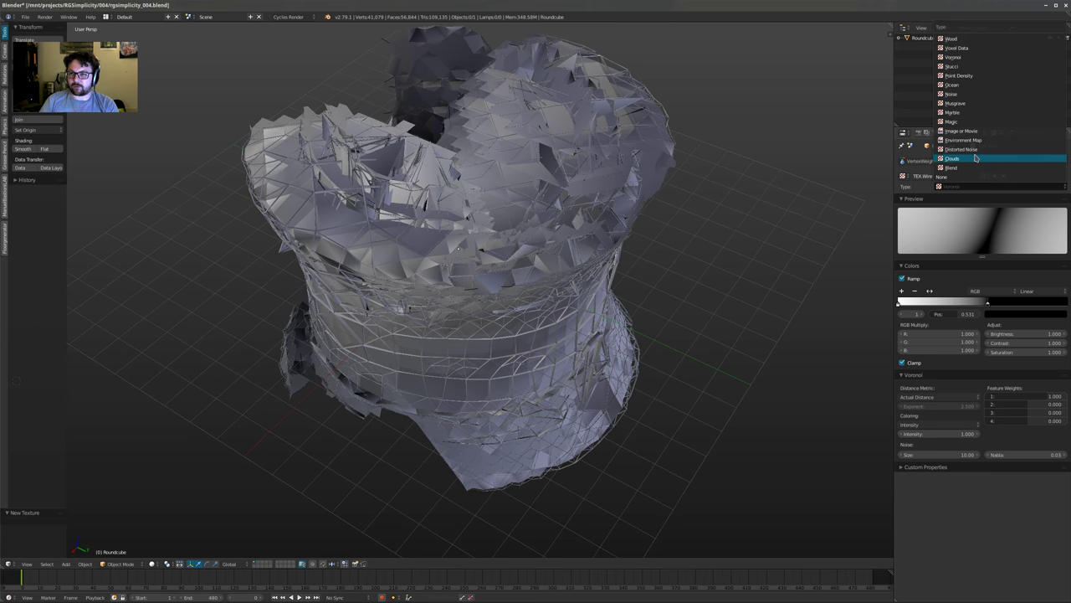
pyautogui.click(971, 159)
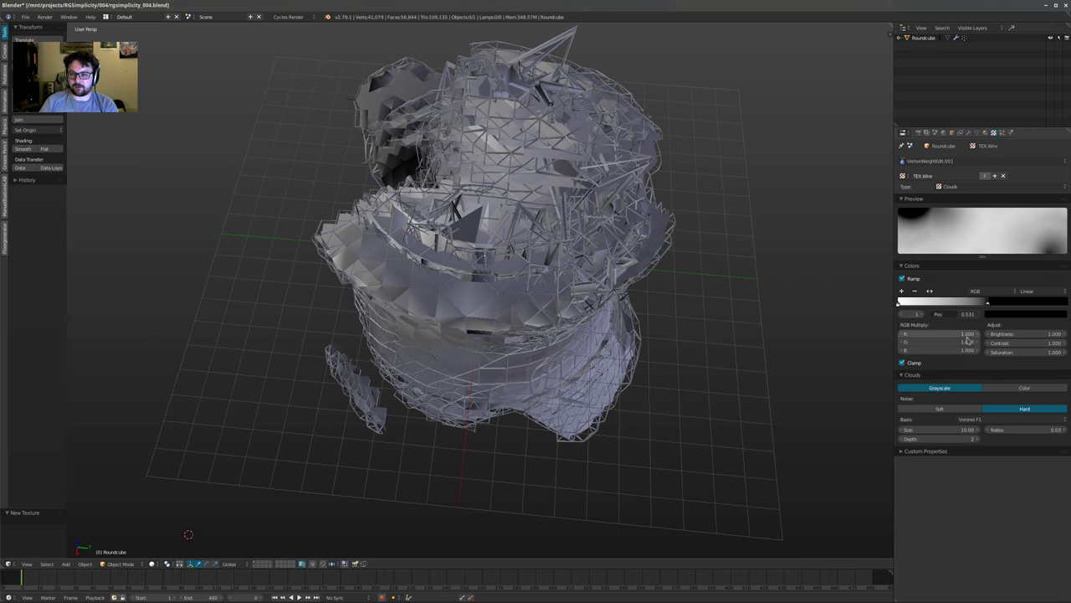
# Shift the black stop of TEX.Wire's color ramp toward the white end and check the Roundcube
pyautogui.moveTo(969, 303); pyautogui.dragTo(950, 304)
pyautogui.moveTo(763, 303); pyautogui.dragTo(680, 226, button='middle')
pyautogui.moveTo(566, 210); pyautogui.dragTo(584, 239, button='middle')
# Return to the Roundcube's modifier stack and save the file over rgsimplicity_004.blend
pyautogui.click(969, 132)
pyautogui.moveTo(870, 201); pyautogui.dragTo(880, 219, button='middle')
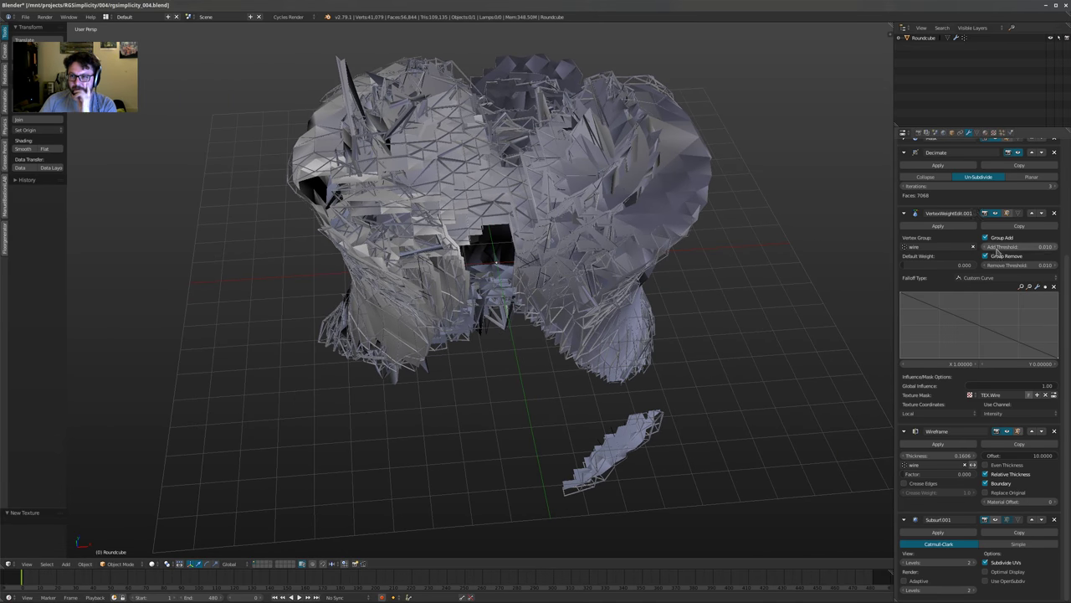
pyautogui.scroll(5, 924, 220)
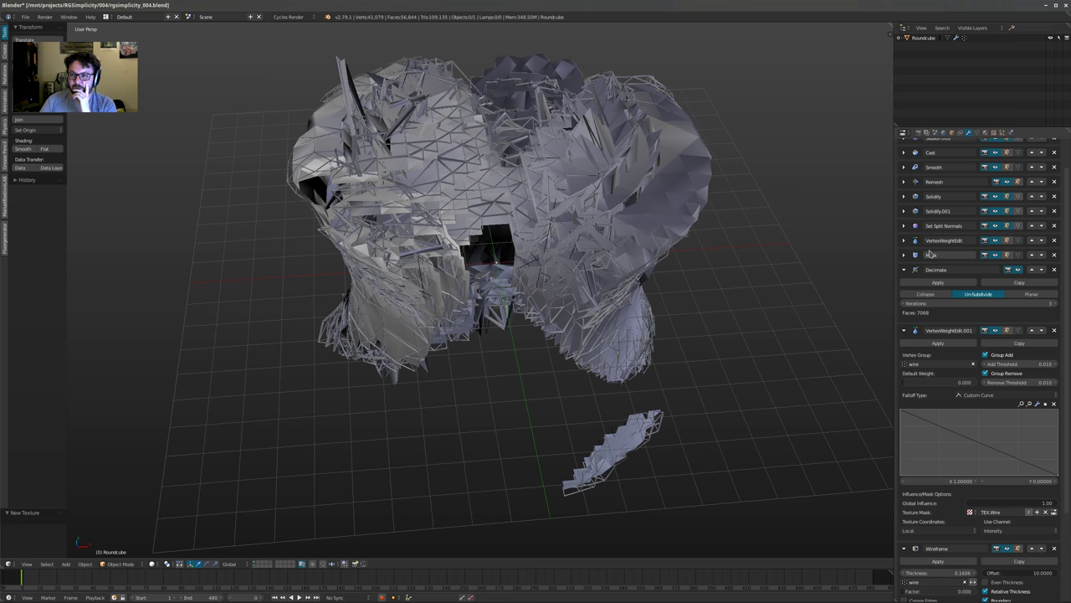
pyautogui.keyDown('shift'); pyautogui.moveTo(796, 269); pyautogui.dragTo(776, 319, button='middle'); pyautogui.keyUp('shift')
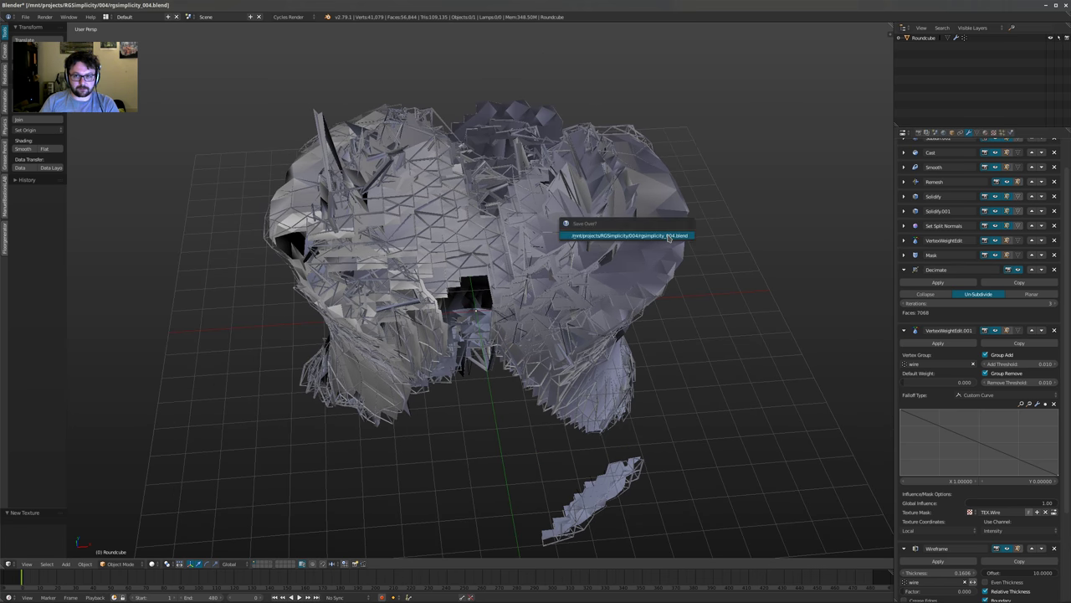
# Try the Decimate modifier's Planar mode on the Roundcube, then restore Un-Subdivide
pyautogui.click(1031, 295)
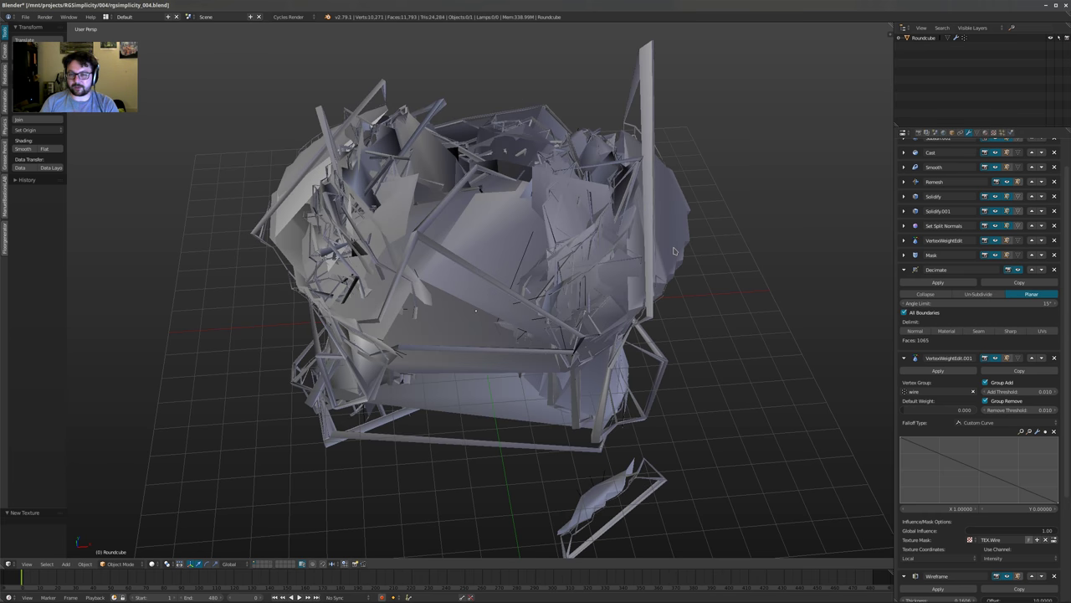
pyautogui.moveTo(566, 224); pyautogui.dragTo(458, 216, button='middle')
pyautogui.scroll(-2, 444, 215)
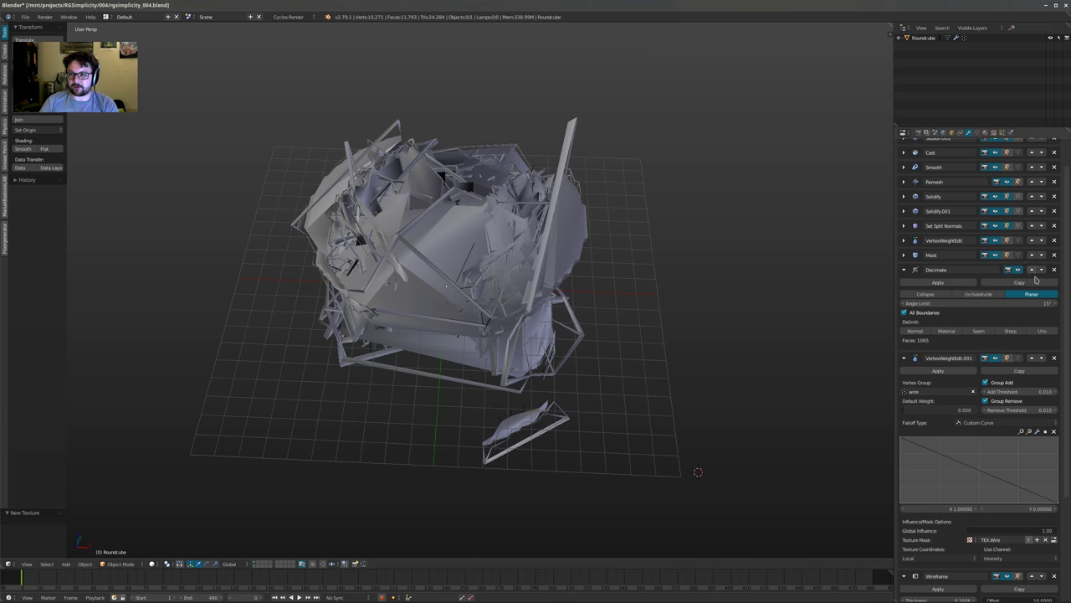
pyautogui.click(977, 295)
# Expand the Cast modifier's settings and turn off its viewport display
pyautogui.scroll(2, 963, 219)
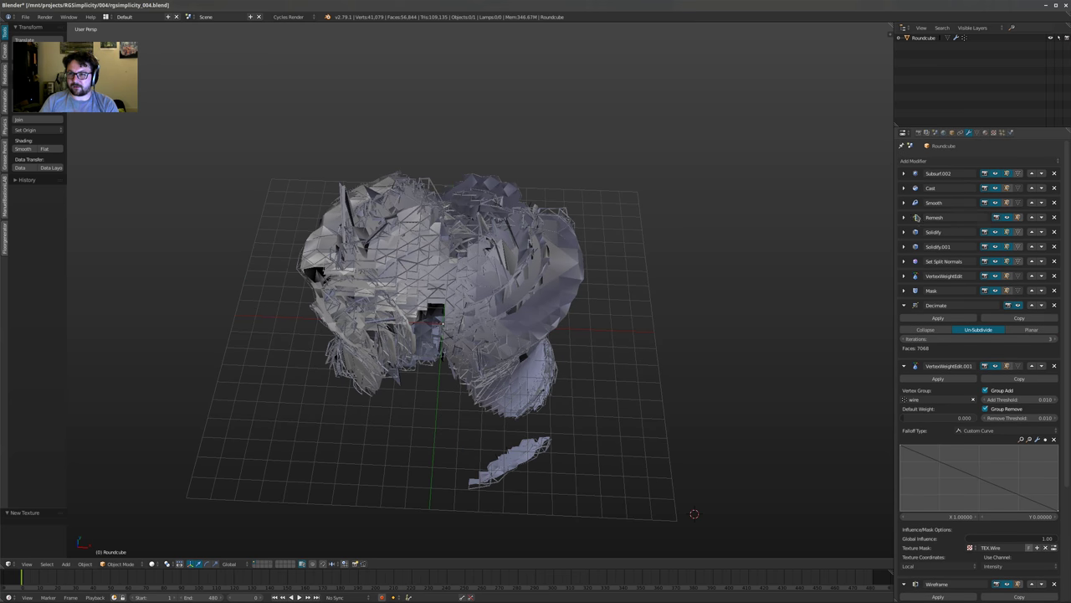
pyautogui.click(903, 188)
pyautogui.click(995, 187)
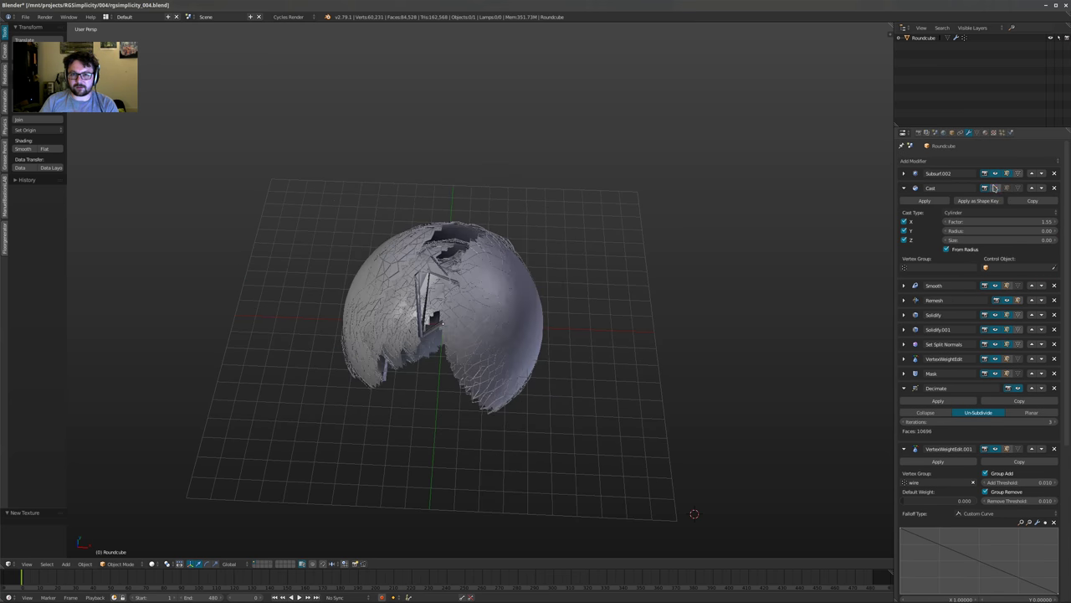
# Enable the Cast modifier in the viewport and set its factor to 0.5
pyautogui.moveTo(577, 205); pyautogui.dragTo(782, 232, button='middle')
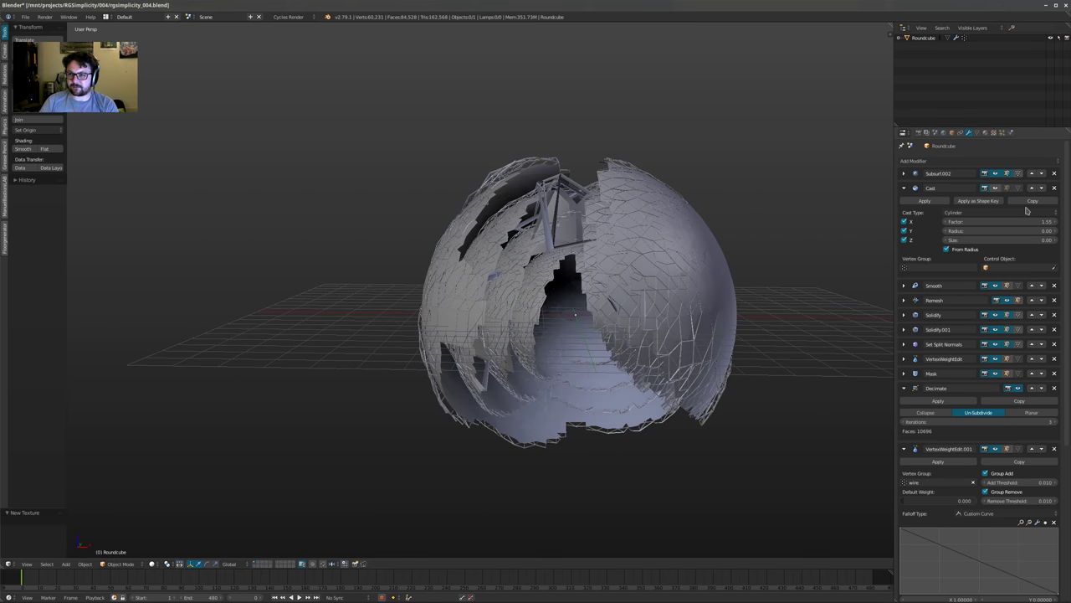
pyautogui.click(995, 187)
pyautogui.click(995, 221)
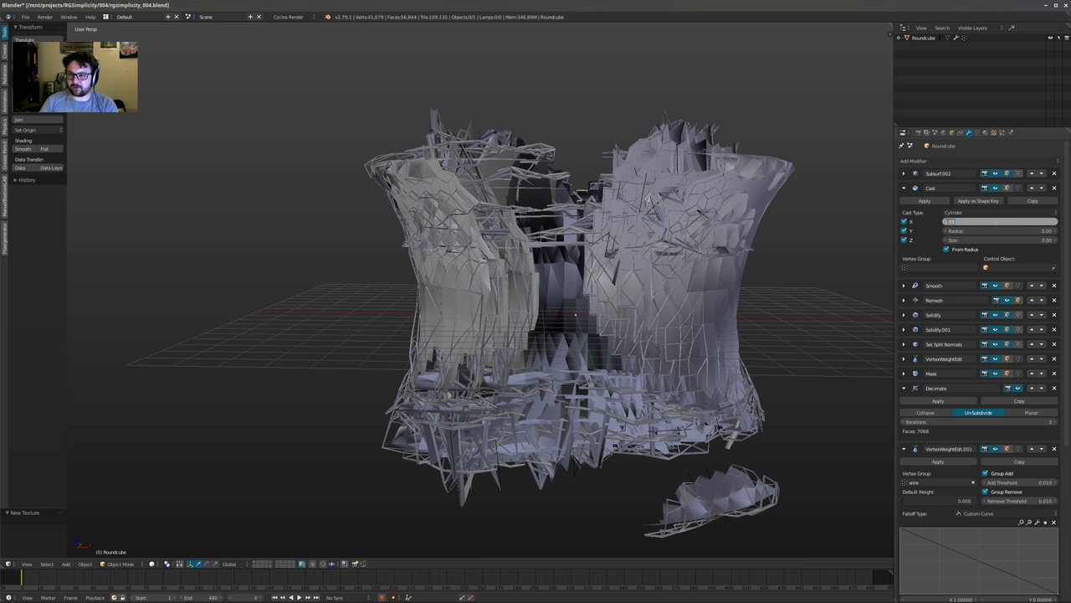
pyautogui.press('Return')
pyautogui.moveTo(676, 176); pyautogui.dragTo(593, 269, button='middle')
pyautogui.moveTo(446, 433); pyautogui.dragTo(624, 228, button='middle')
# Reduce the Subsurf.001 modifier's view level to 1 and enable its viewport display
pyautogui.scroll(-1, 971, 395)
pyautogui.scroll(-8, 970, 396)
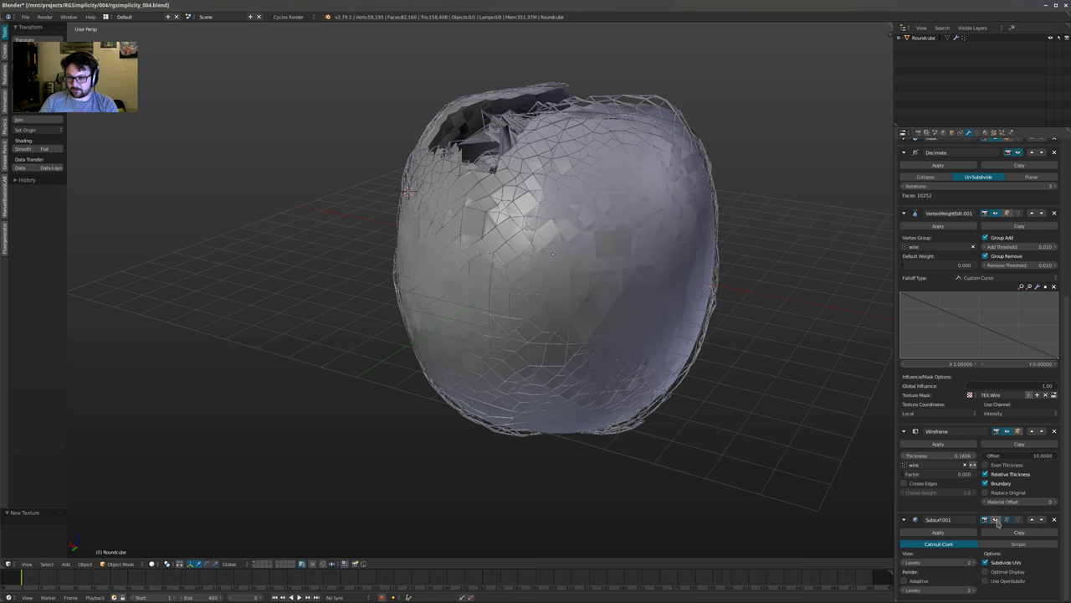
pyautogui.click(904, 563)
pyautogui.click(996, 520)
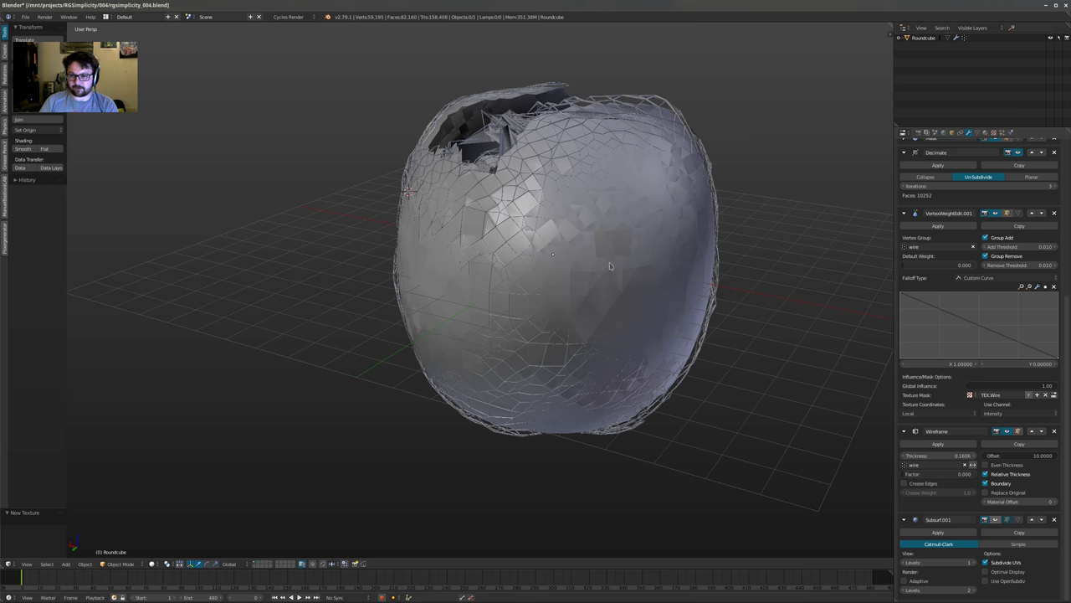
# Examine the smoothed wireframe pattern around the broken opening and over the whole shell
pyautogui.moveTo(616, 267); pyautogui.dragTo(518, 335, button='middle')
pyautogui.scroll(2, 616, 292)
pyautogui.scroll(-2, 518, 335)
pyautogui.scroll(4, 496, 345)
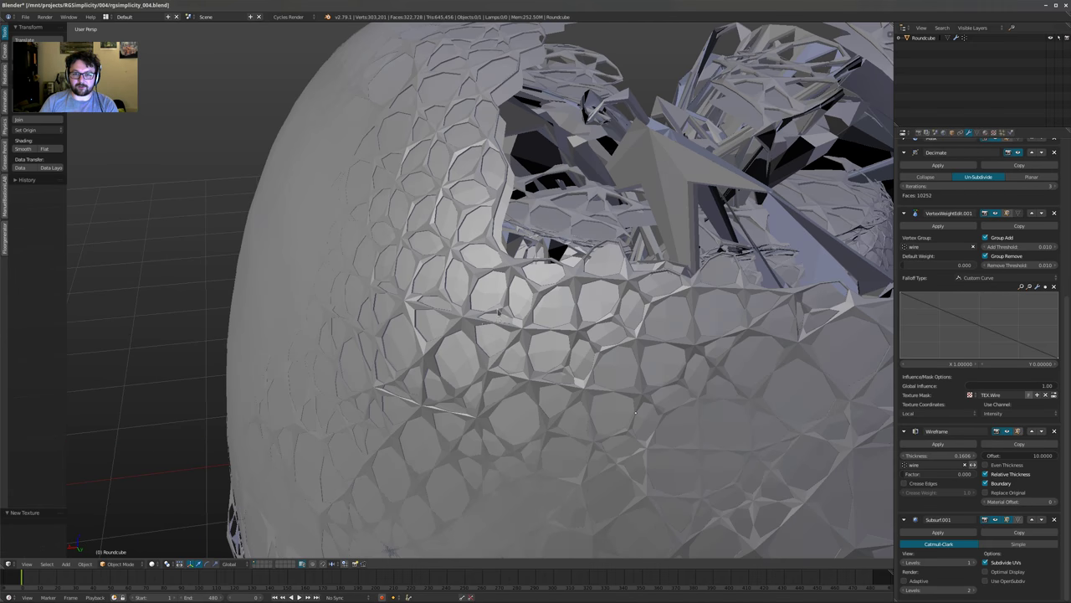
pyautogui.scroll(-5, 495, 344)
pyautogui.keyDown('shift'); pyautogui.moveTo(511, 348); pyautogui.dragTo(392, 335, button='middle'); pyautogui.keyUp('shift')
pyautogui.scroll(-3, 398, 335)
pyautogui.moveTo(667, 346); pyautogui.dragTo(628, 340, button='middle')
# Add a cube mesh beside the shell and scale its geometry by 2 in Edit Mode
pyautogui.hotkey('shift', 'a')
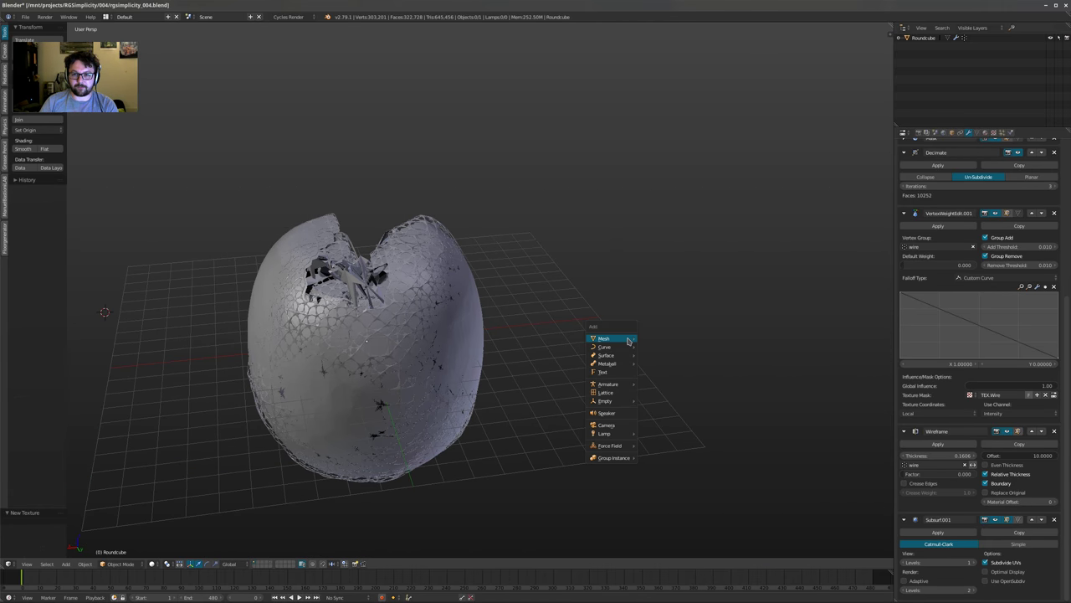
pyautogui.moveTo(604, 339)
pyautogui.click(673, 346)
pyautogui.scroll(3, 383, 351)
pyautogui.moveTo(432, 336); pyautogui.dragTo(368, 350, button='middle')
pyautogui.press('Tab')
pyautogui.press('s')
pyautogui.press('2')
pyautogui.press('Return')
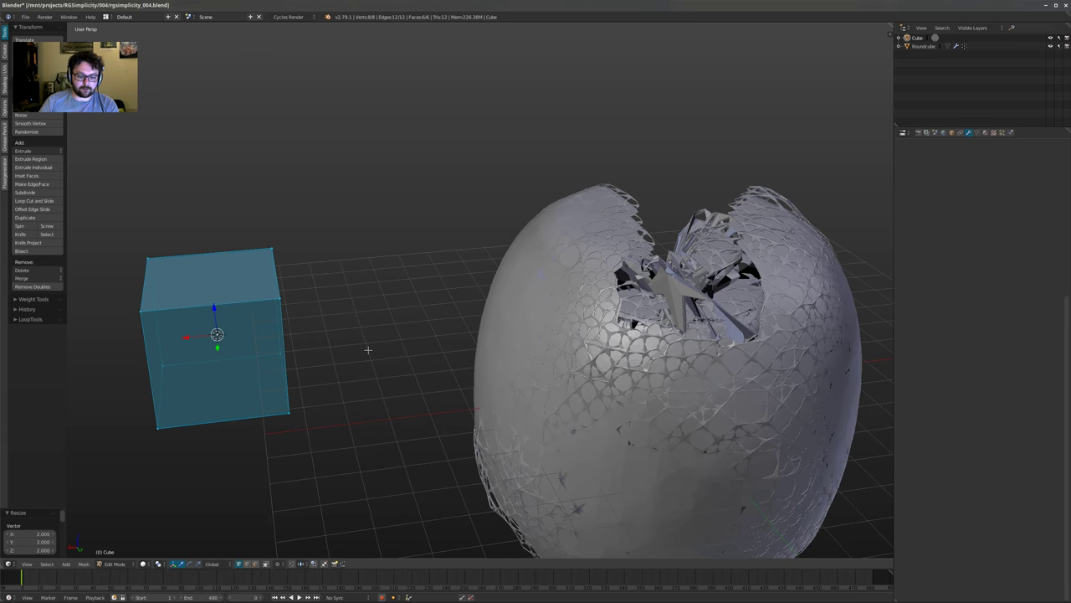
# Subdivide the cube into a dense grid with 10 cuts and return to Object Mode
pyautogui.press('w')
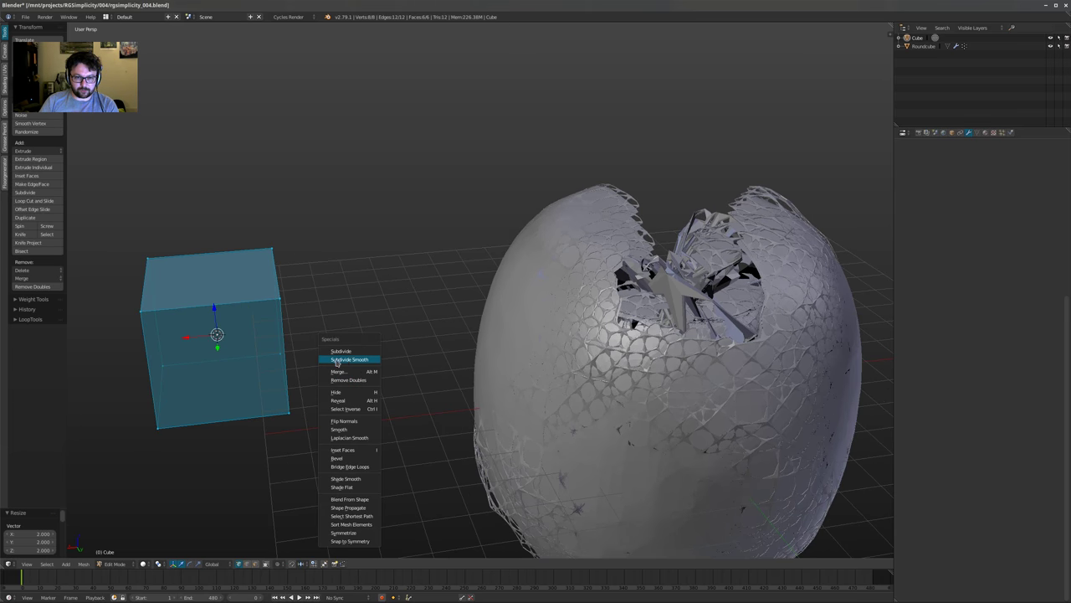
pyautogui.click(340, 354)
pyautogui.keyDown('shift'); pyautogui.moveTo(258, 331); pyautogui.dragTo(328, 330, button='middle'); pyautogui.keyUp('shift')
pyautogui.scroll(1, 317, 330)
pyautogui.press('w')
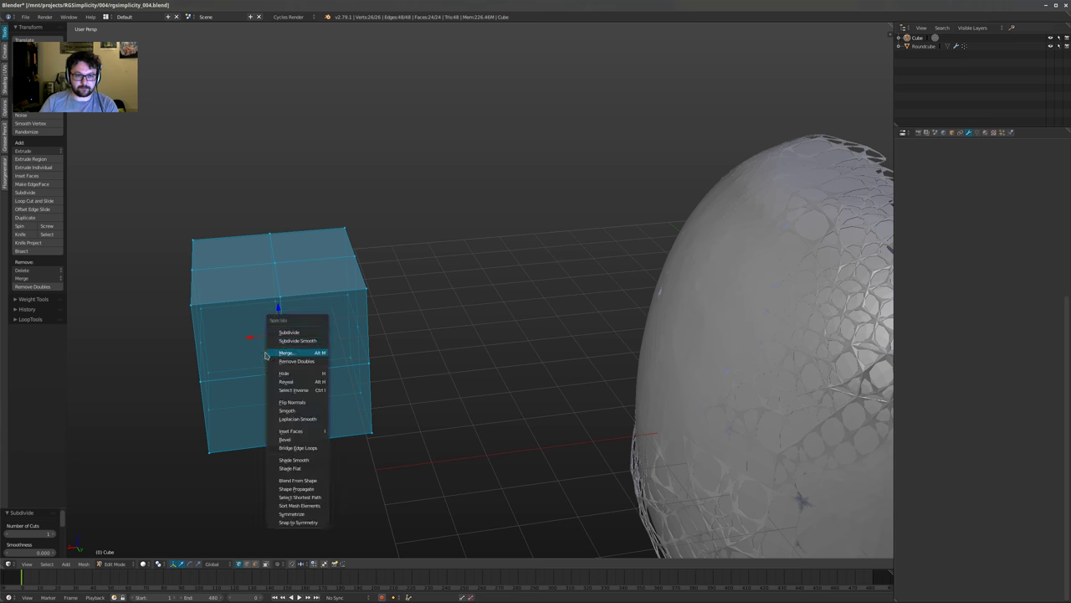
pyautogui.moveTo(43, 532); pyautogui.dragTo(92, 532)
pyautogui.keyDown('shift'); pyautogui.moveTo(329, 349); pyautogui.dragTo(368, 342, button='middle'); pyautogui.keyUp('shift')
pyautogui.press('Tab')
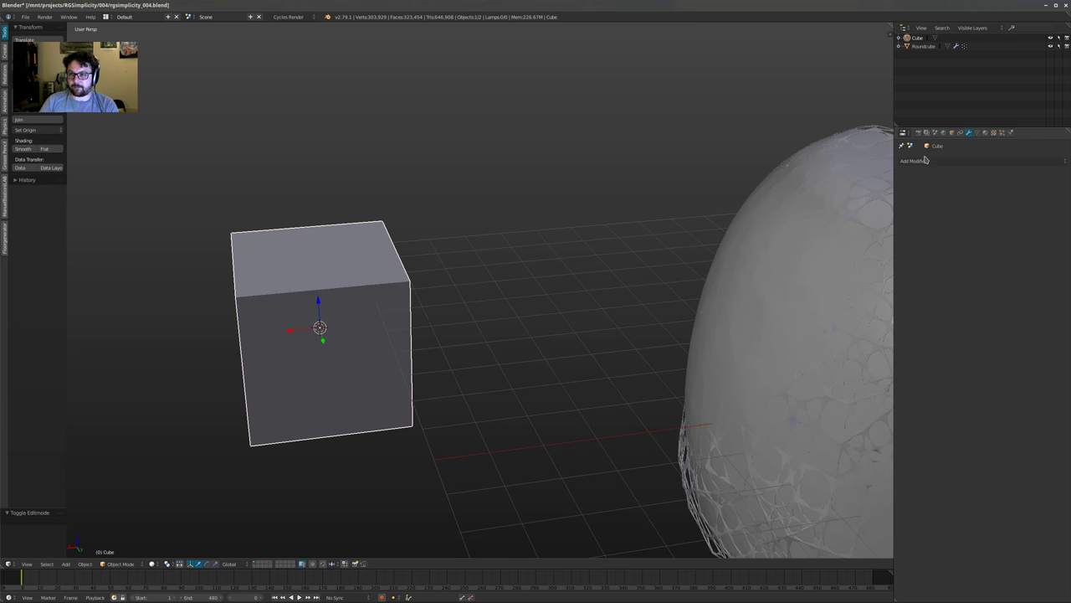
# Add a Wireframe modifier to the cube, followed by a Subdivision Surface modifier at level 2
pyautogui.click(926, 160)
pyautogui.click(901, 318)
pyautogui.press('KP_Decimal')
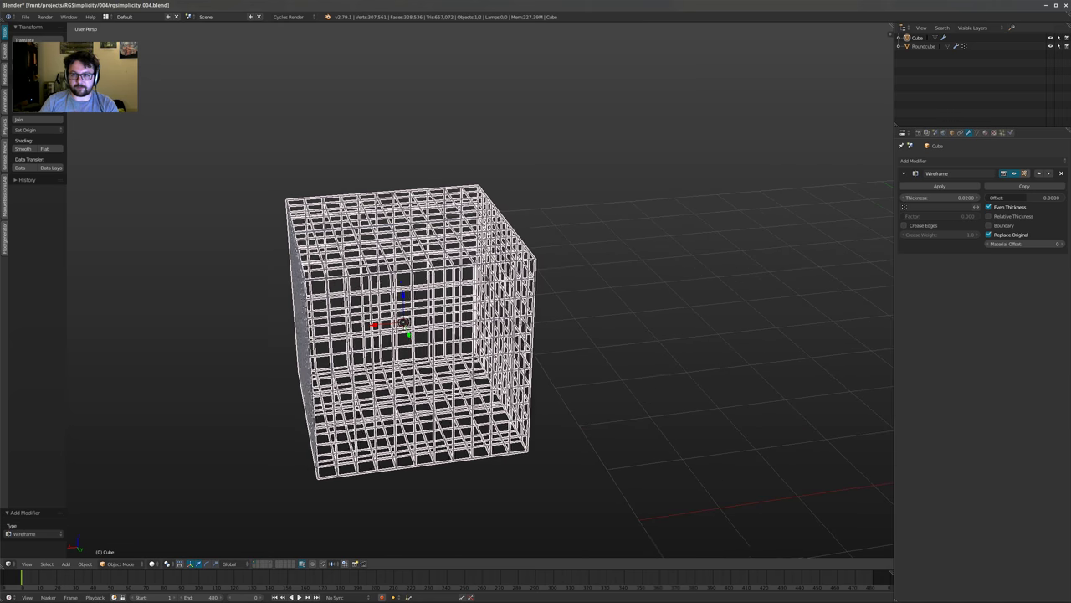
pyautogui.hotkey('ctrl', '2')
# Examine the rounded holes of the cube's subdivided wireframe up close and from several angles
pyautogui.moveTo(561, 351); pyautogui.dragTo(479, 351, button='middle')
pyautogui.press('a')
pyautogui.moveTo(492, 306); pyautogui.dragTo(503, 283, button='middle')
pyautogui.scroll(5, 503, 283)
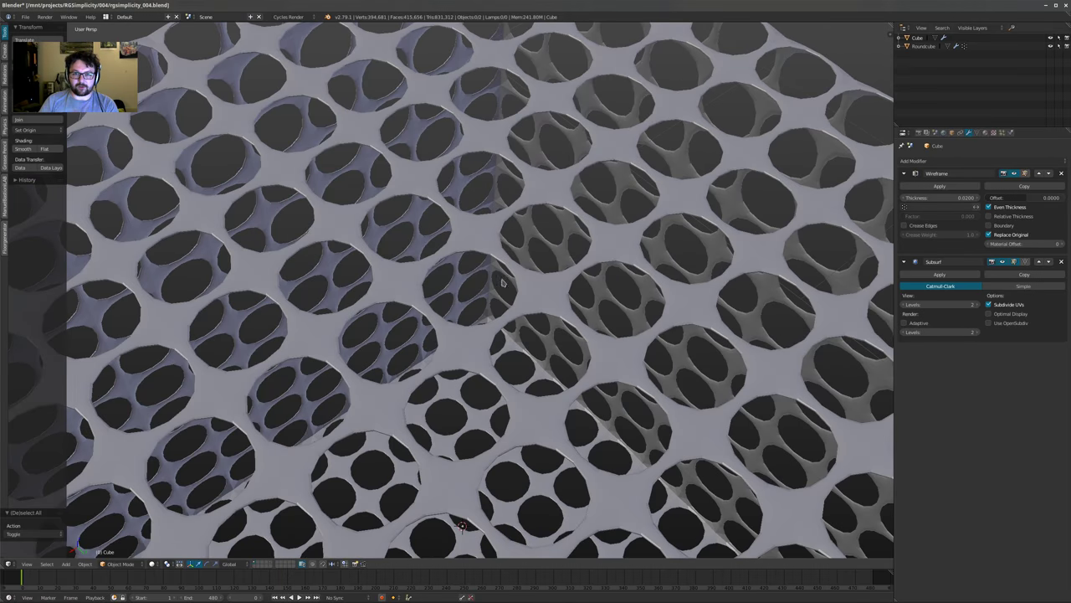
pyautogui.scroll(-6, 436, 293)
pyautogui.moveTo(436, 293); pyautogui.dragTo(600, 175, button='middle')
pyautogui.scroll(3, 490, 260)
pyautogui.scroll(-3, 512, 256)
pyautogui.scroll(1, 587, 250)
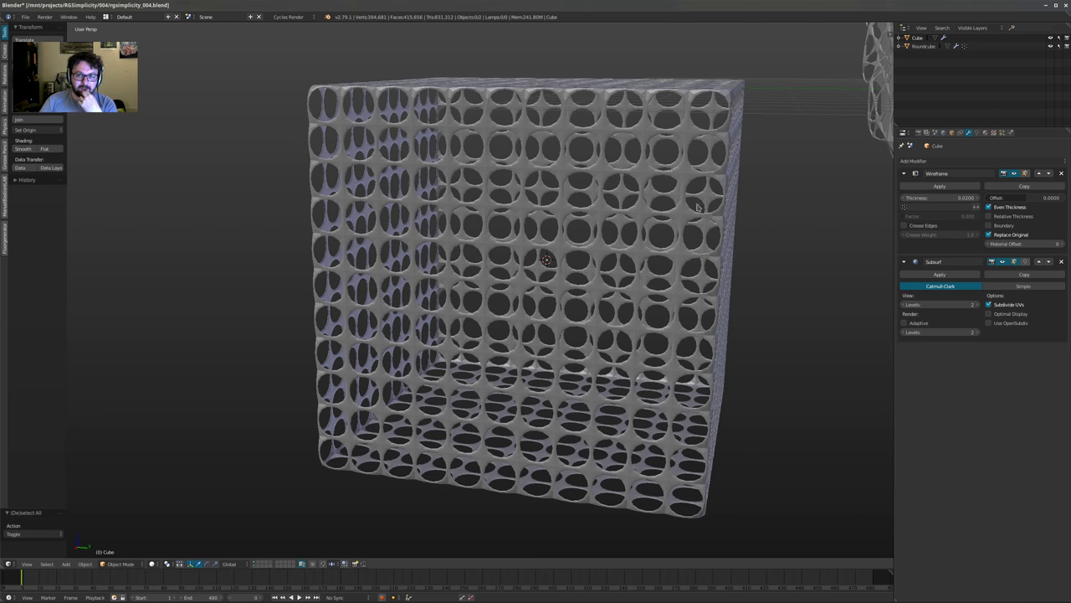
pyautogui.keyDown('shift'); pyautogui.moveTo(698, 208); pyautogui.dragTo(586, 249, button='middle'); pyautogui.keyUp('shift')
pyautogui.scroll(-3, 582, 249)
pyautogui.scroll(2, 862, 159)
pyautogui.scroll(-5, 829, 226)
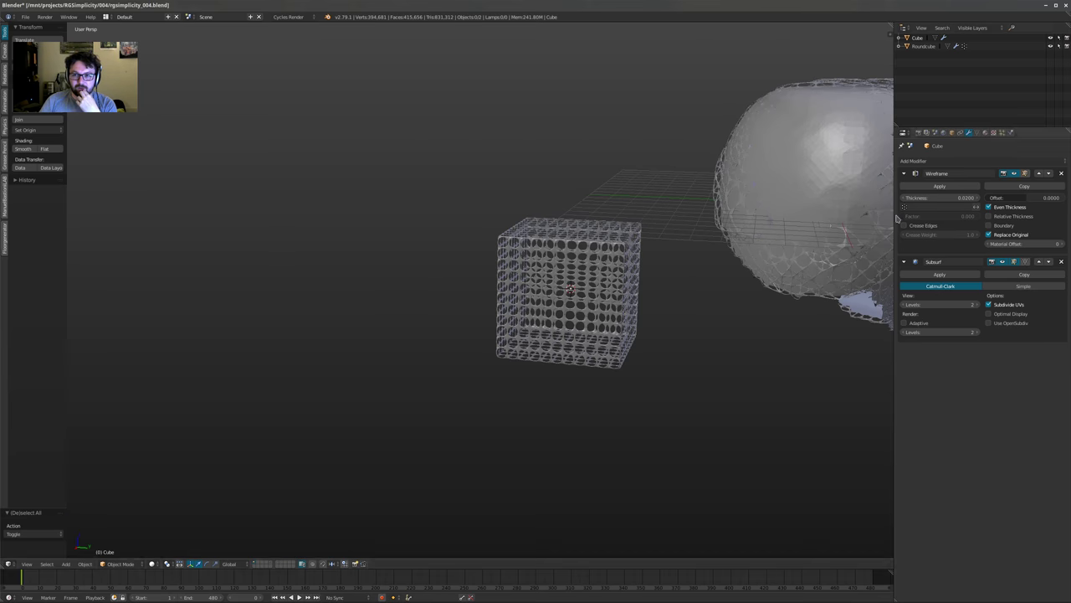
# Delete the wireframe demonstration cube
pyautogui.rightClick(573, 266)
pyautogui.keyDown('shift'); pyautogui.moveTo(573, 266); pyautogui.dragTo(315, 292, button='middle'); pyautogui.keyUp('shift')
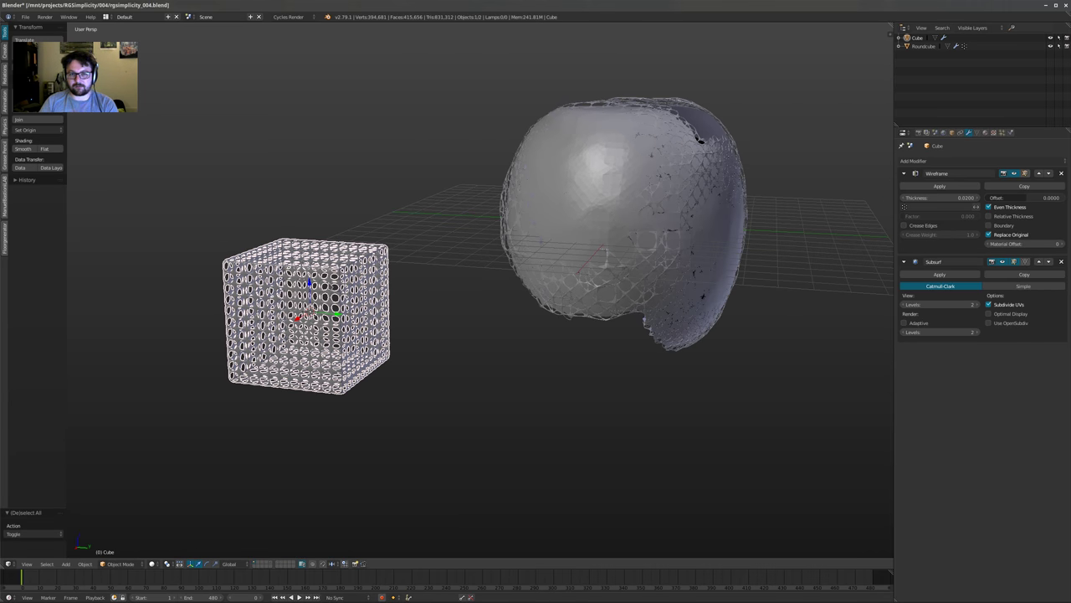
pyautogui.press('x')
pyautogui.click(318, 286)
# Select the Roundcube shell and collapse its Decimate, VertexWeightEdit.001, Wireframe and Subsurf.001 modifiers
pyautogui.rightClick(599, 243)
pyautogui.moveTo(768, 206); pyautogui.dragTo(655, 255, button='middle')
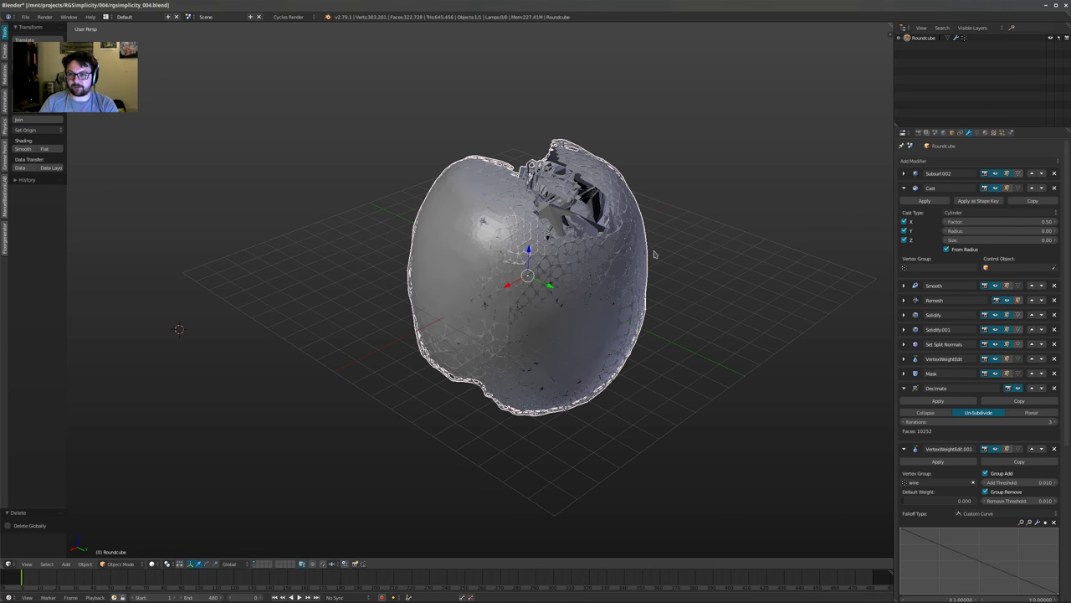
pyautogui.scroll(2, 179, 329)
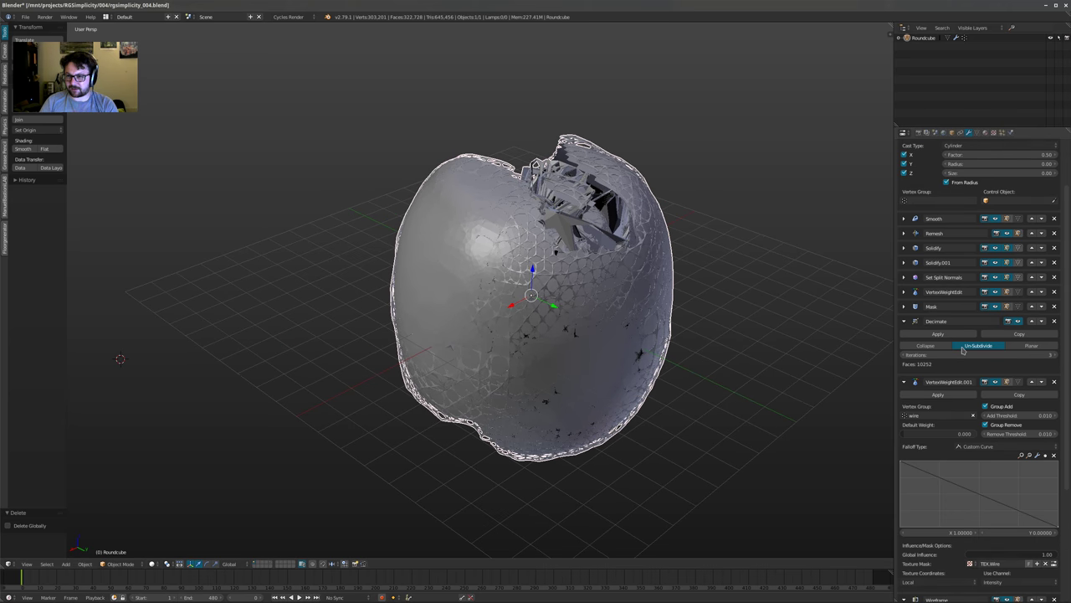
pyautogui.scroll(-5, 962, 349)
pyautogui.scroll(5, 962, 349)
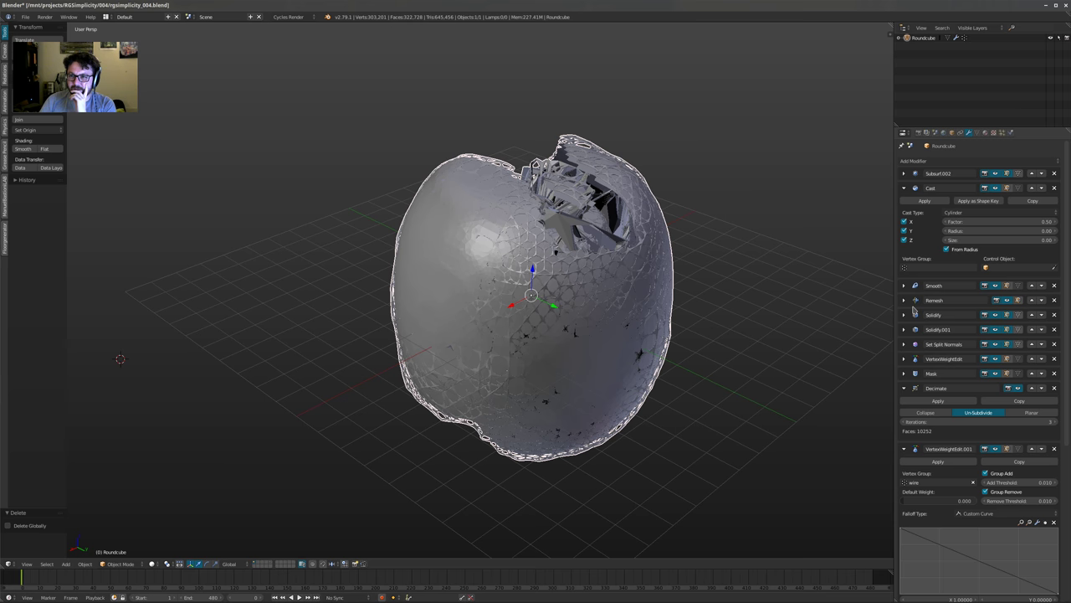
pyautogui.click(903, 389)
pyautogui.click(903, 403)
pyautogui.click(903, 416)
pyautogui.click(904, 432)
# Add a Displace modifier above Subsurf.001 and disable Subsurf.001 in the viewport
pyautogui.click(978, 160)
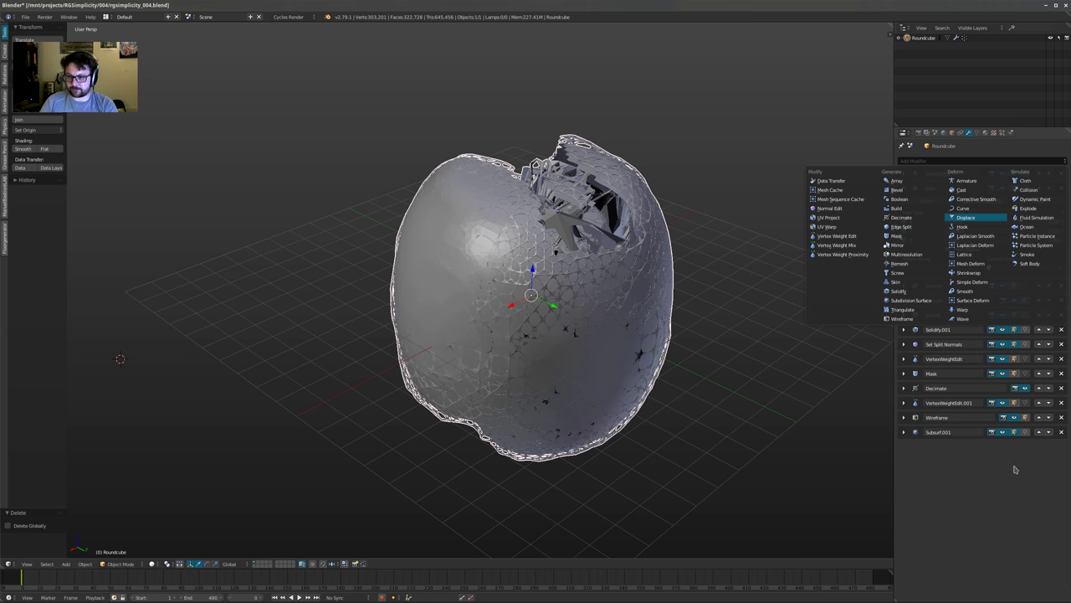
pyautogui.press('Return')
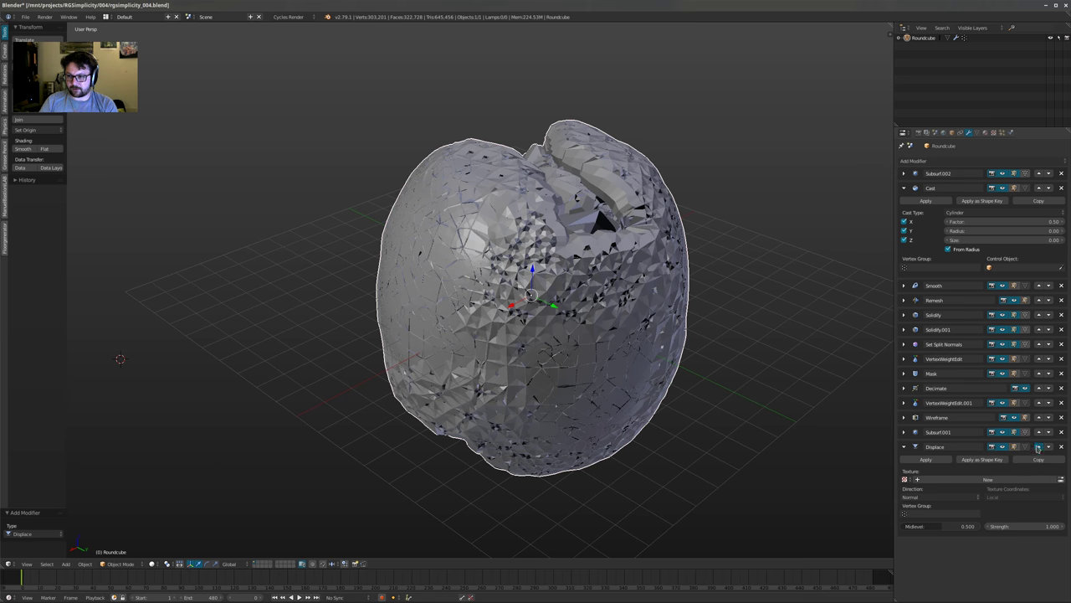
pyautogui.click(1039, 446)
pyautogui.click(1002, 530)
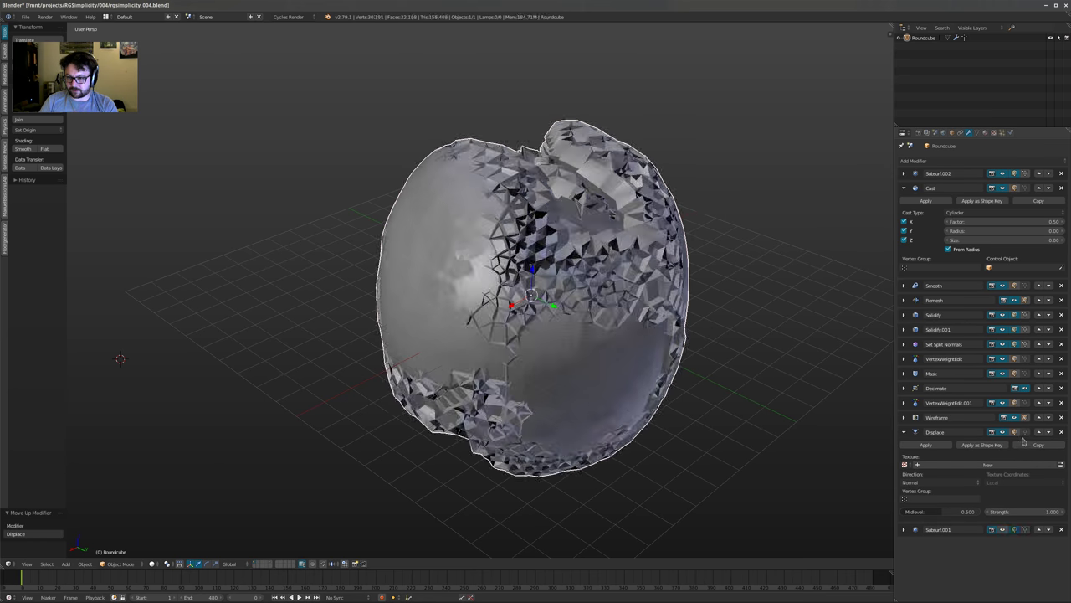
# Move the Displace modifier up the stack to sit between Solidify.001 and Set Split Normals
pyautogui.click(1040, 432)
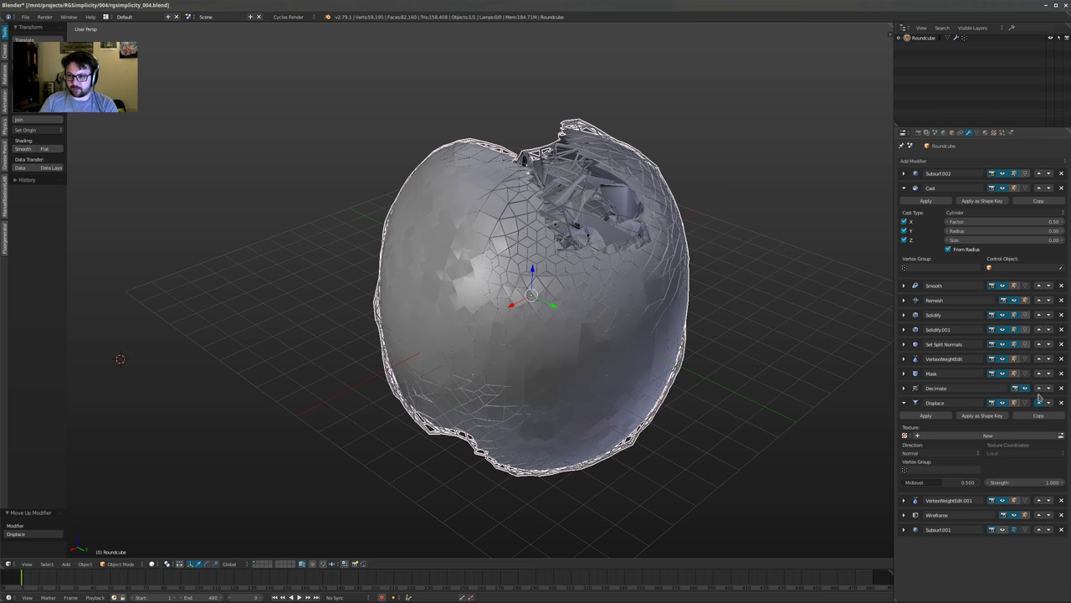
pyautogui.click(1038, 401)
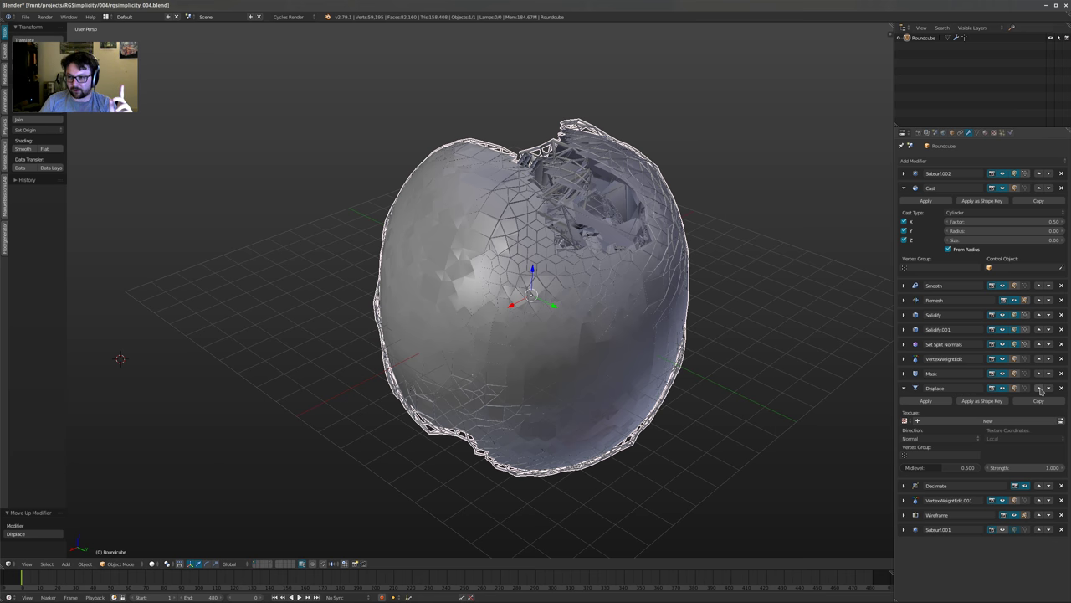
pyautogui.click(1040, 390)
pyautogui.click(1040, 373)
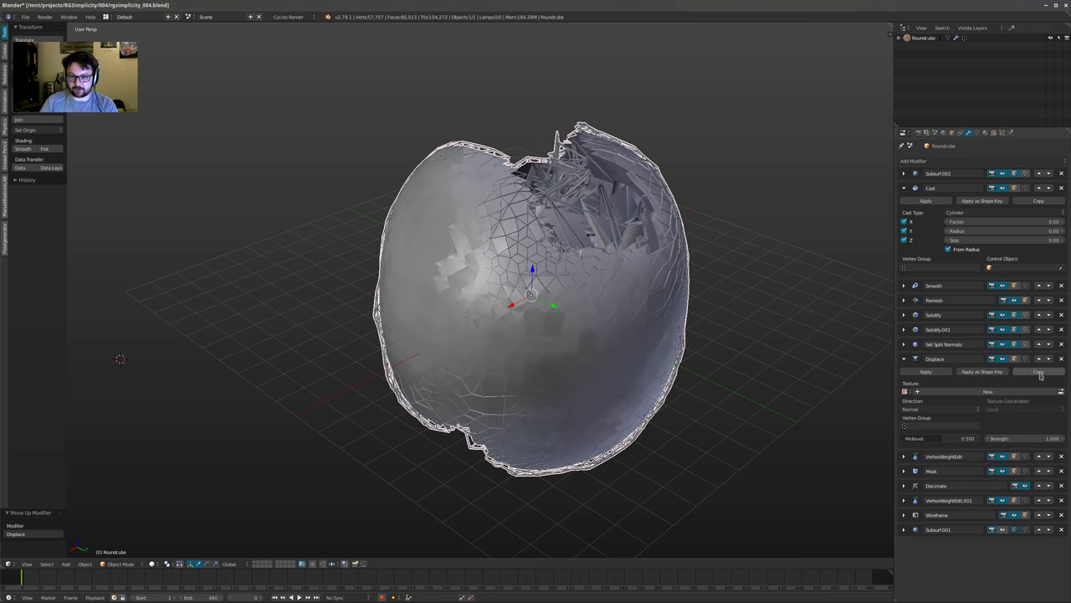
pyautogui.click(1039, 359)
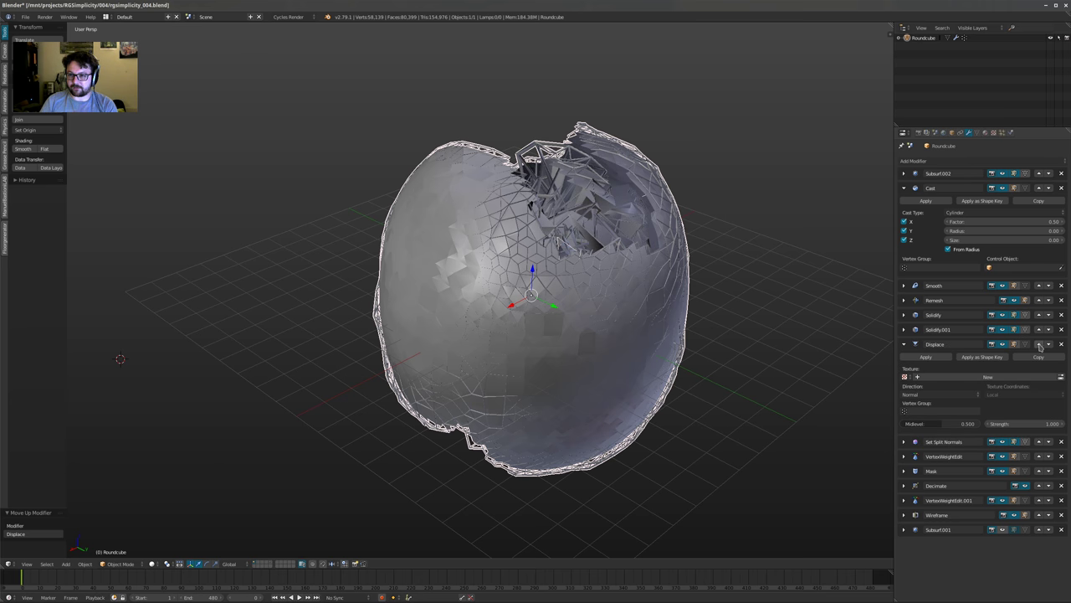
pyautogui.click(1038, 344)
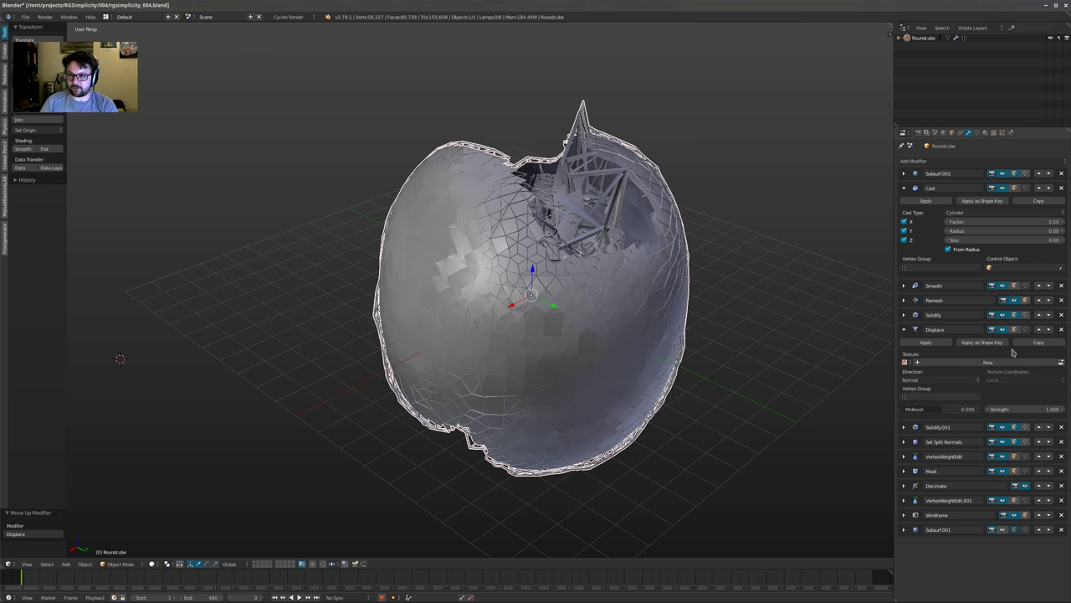
pyautogui.click(1048, 329)
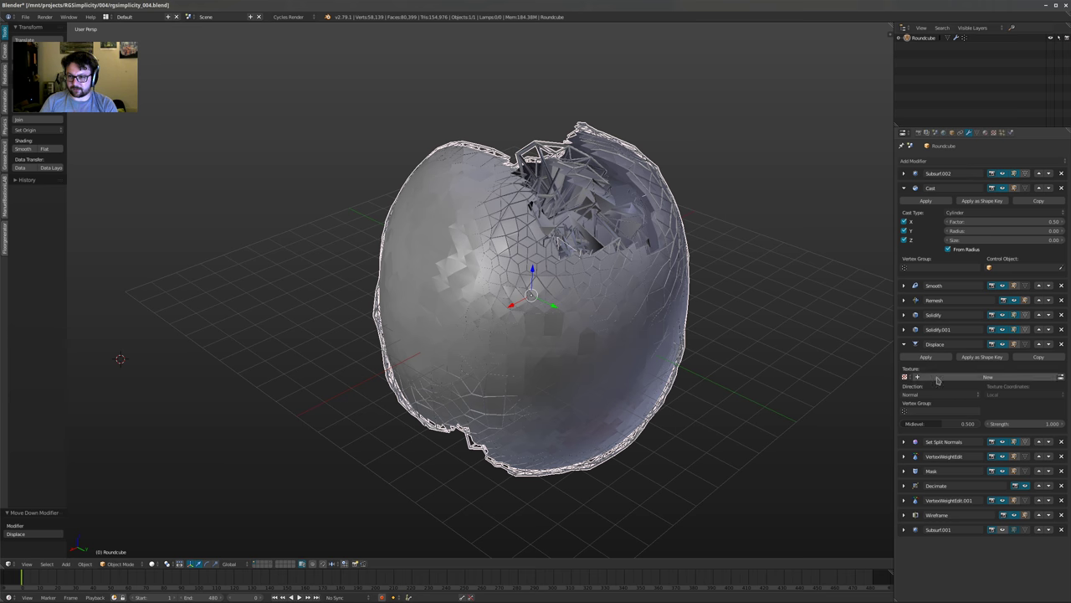
# Assign the TEX Displace texture to the Displace modifier and set its strength to 5
pyautogui.click(905, 377)
pyautogui.click(929, 390)
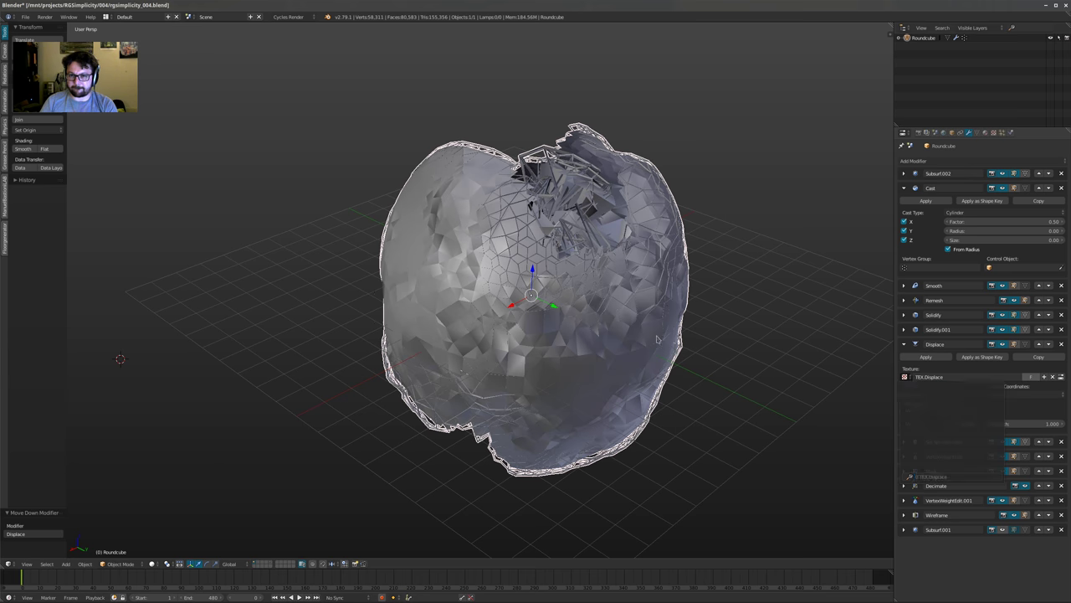
pyautogui.click(1023, 424)
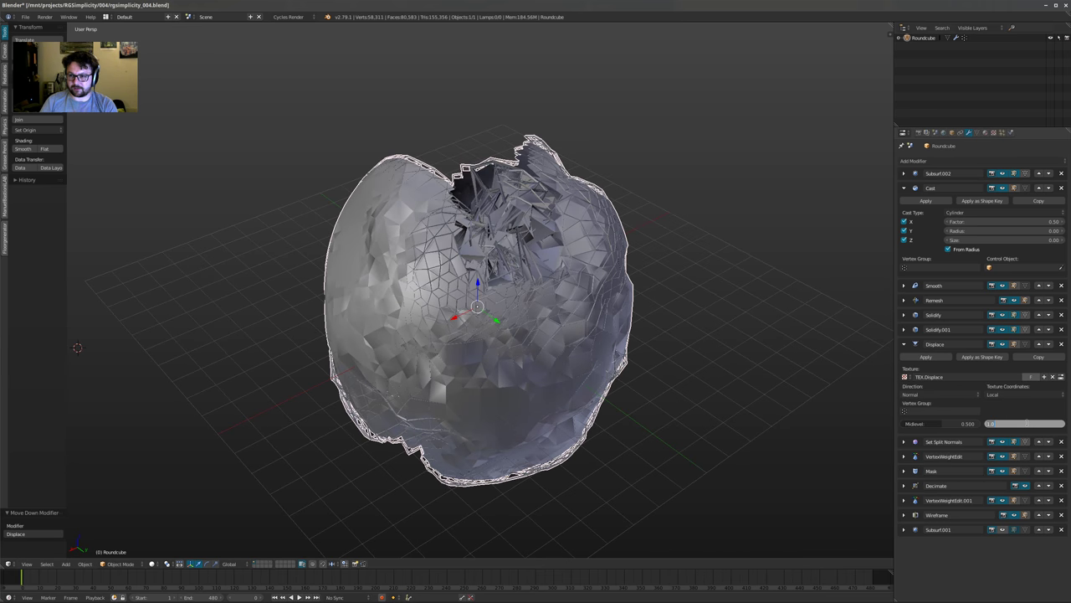
pyautogui.write('5')
pyautogui.press('Return')
# Set the Displace modifier's midlevel to 0
pyautogui.scroll(-1, 648, 283)
pyautogui.moveTo(624, 280); pyautogui.dragTo(559, 331, button='middle')
pyautogui.moveTo(319, 67); pyautogui.dragTo(376, 108, button='middle')
pyautogui.click(948, 426)
pyautogui.press('Return')
# Deselect the shell and examine its displaced fragments and interior from several angles
pyautogui.scroll(-2, 562, 387)
pyautogui.moveTo(562, 387); pyautogui.dragTo(599, 377, button='middle')
pyautogui.scroll(2, 593, 335)
pyautogui.press('a')
pyautogui.moveTo(536, 335); pyautogui.dragTo(640, 270, button='middle')
pyautogui.moveTo(544, 368); pyautogui.dragTo(500, 297, button='middle')
pyautogui.scroll(-1, 544, 365)
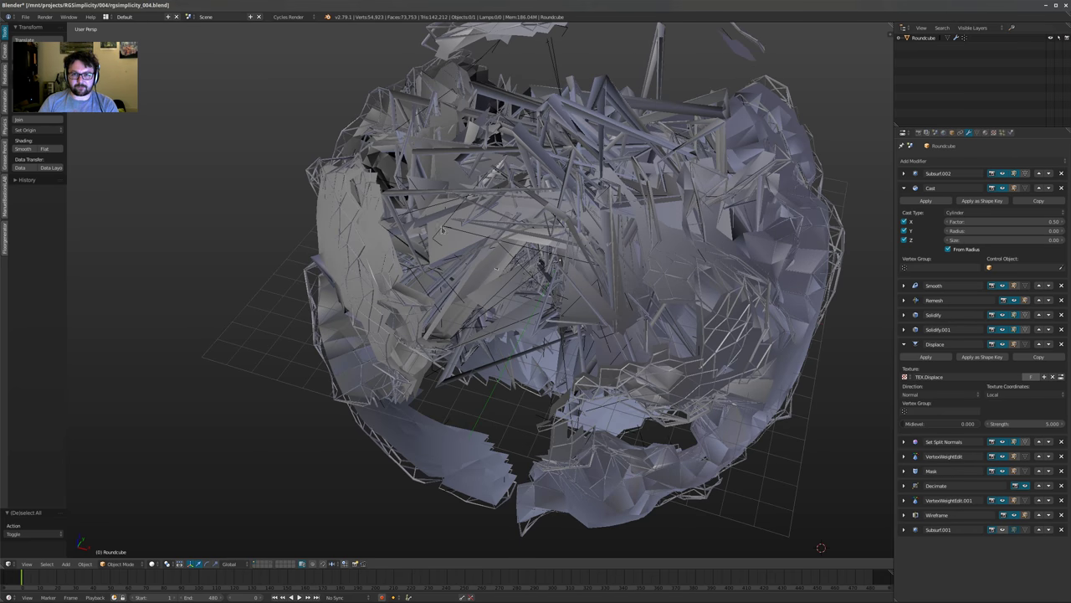
pyautogui.moveTo(443, 228); pyautogui.dragTo(515, 249, button='middle')
pyautogui.scroll(-3, 575, 312)
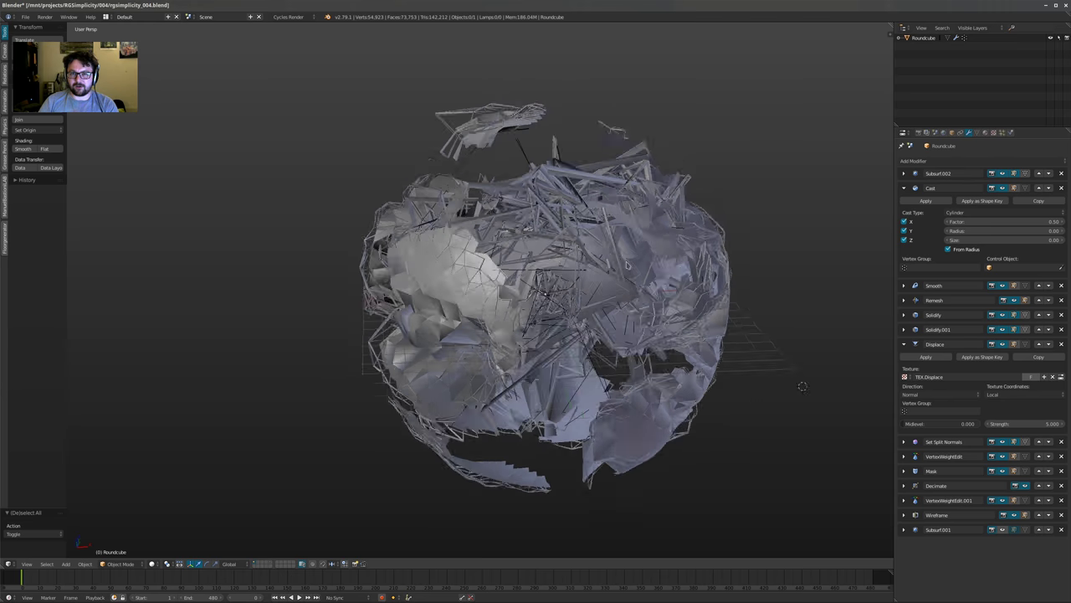
# Collapse the Cast and Displace modifiers and view the displaced shell from the side
pyautogui.click(904, 188)
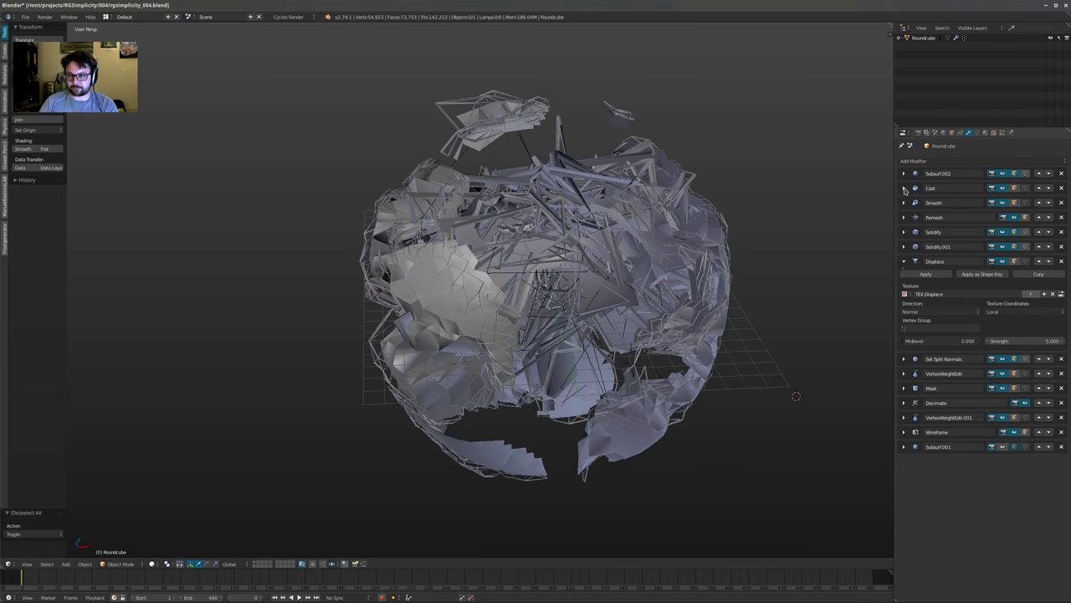
pyautogui.click(902, 263)
pyautogui.moveTo(661, 275); pyautogui.dragTo(634, 295, button='middle')
pyautogui.scroll(1, 615, 289)
pyautogui.moveTo(442, 250); pyautogui.dragTo(418, 281, button='middle')
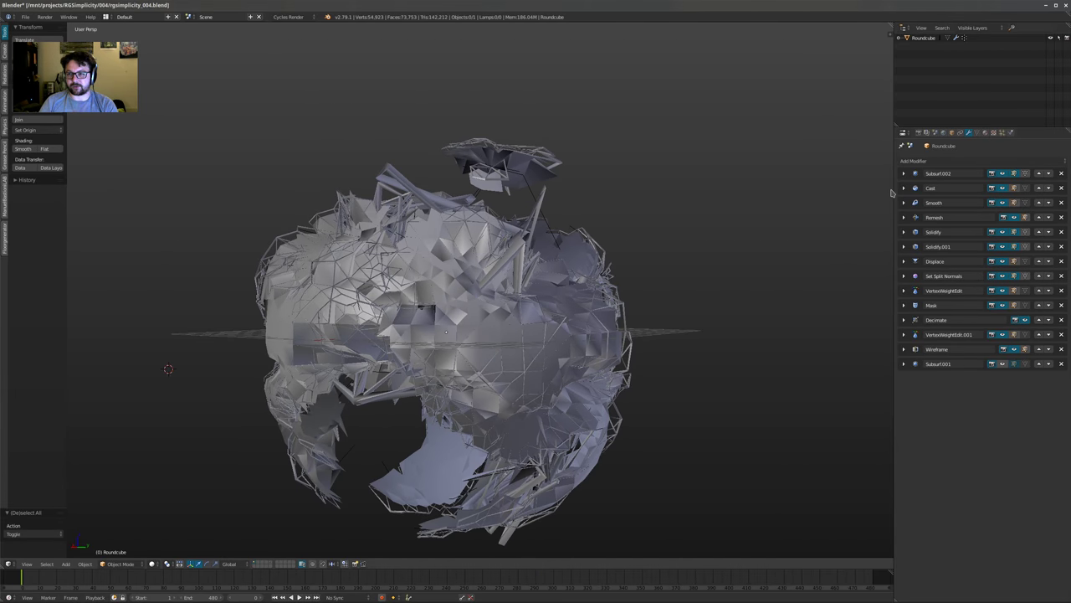
# Add a Smooth modifier to the round cube and move it above Wireframe in the stack
pyautogui.click(908, 160)
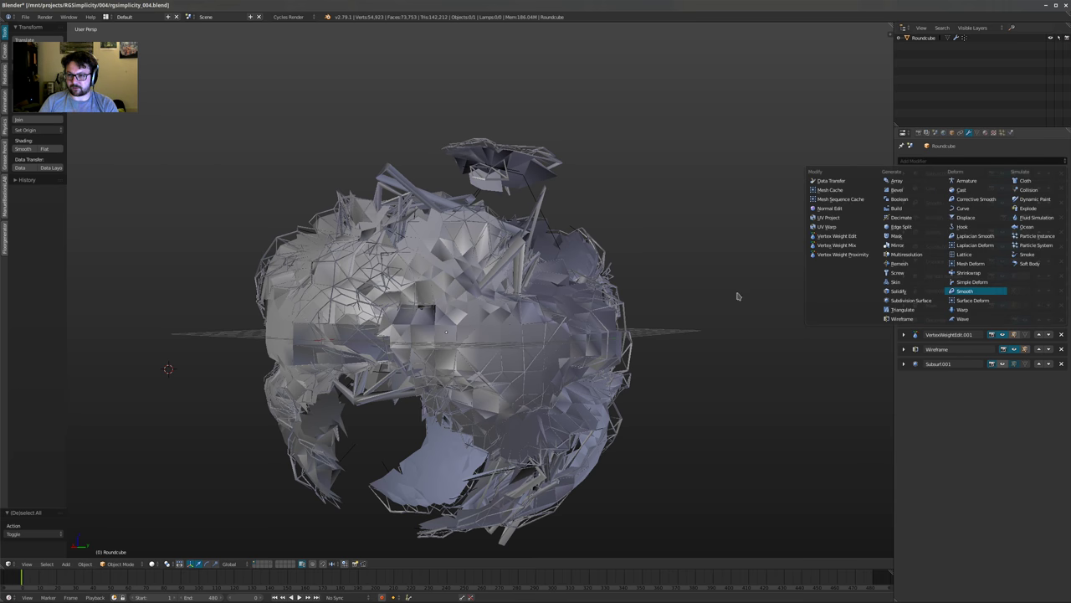
pyautogui.click(965, 290)
pyautogui.click(1038, 379)
pyautogui.click(1038, 363)
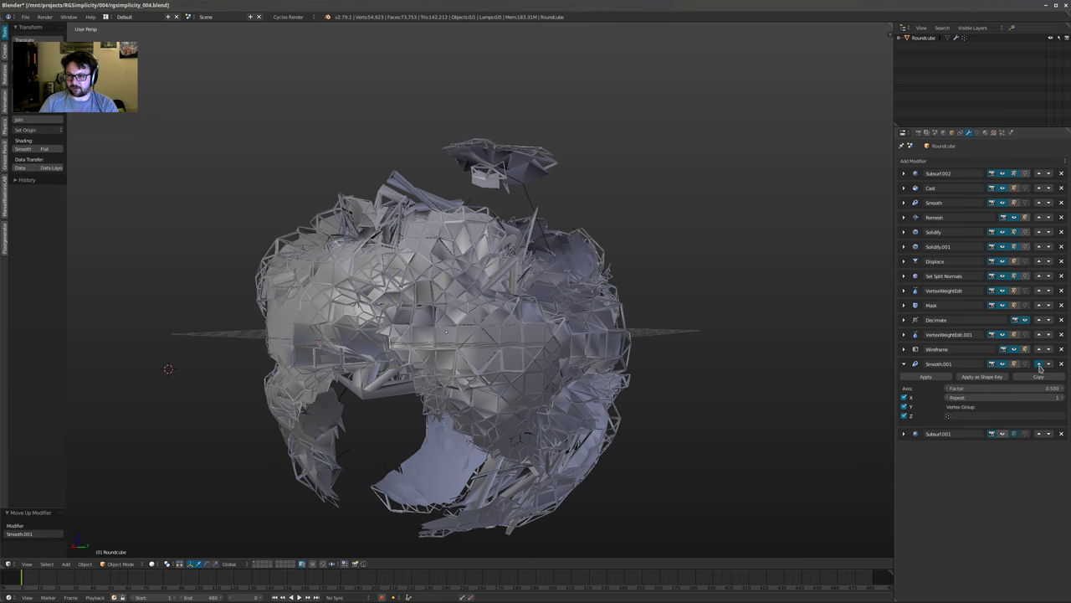
# Set the new Smooth.001 modifier's repeat count to 25
pyautogui.click(980, 384)
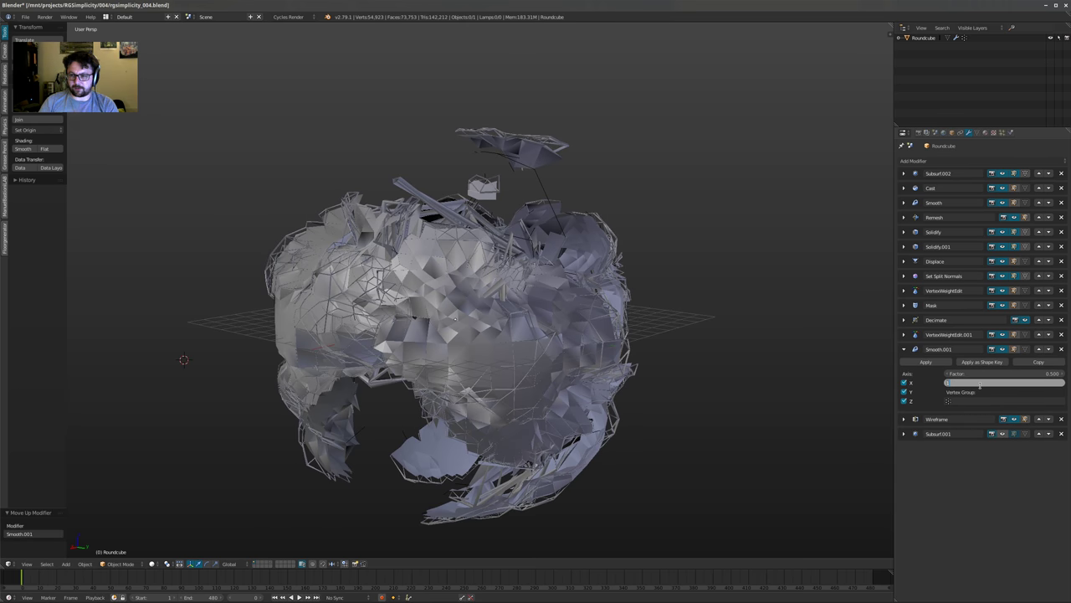
pyautogui.press('Return')
pyautogui.moveTo(544, 201); pyautogui.dragTo(515, 209, button='middle')
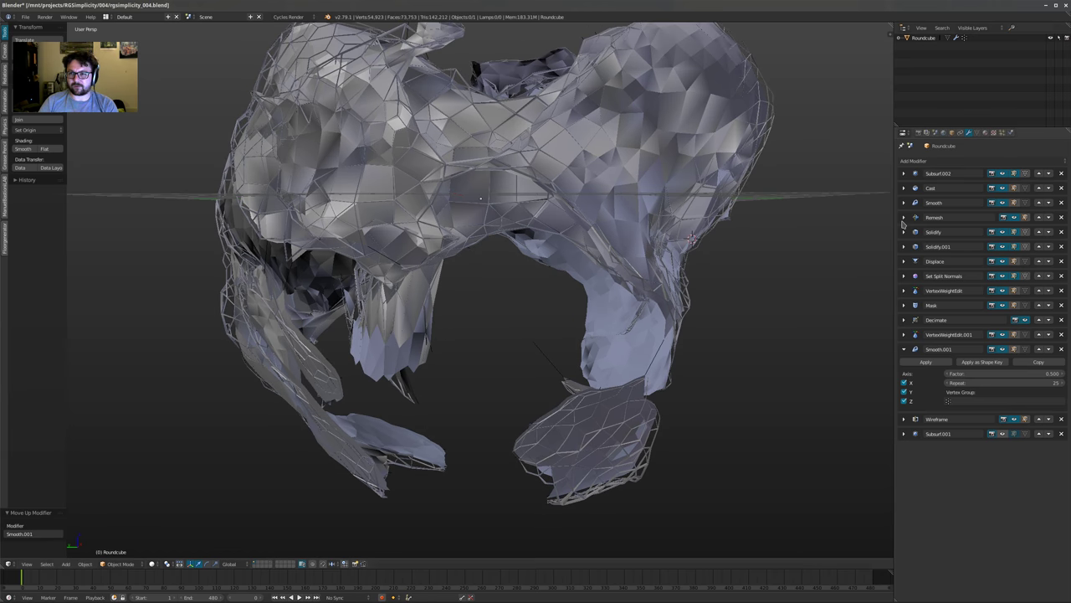
# Enable Smooth Shading in the Remesh modifier and show Subsurf.001 in the viewport
pyautogui.click(904, 218)
pyautogui.moveTo(670, 209)
pyautogui.mouseDown(button='middle')
pyautogui.moveTo(765, 235)
pyautogui.moveTo(745, 265)
pyautogui.mouseUp(button='middle')
pyautogui.scroll(-2, 765, 234)
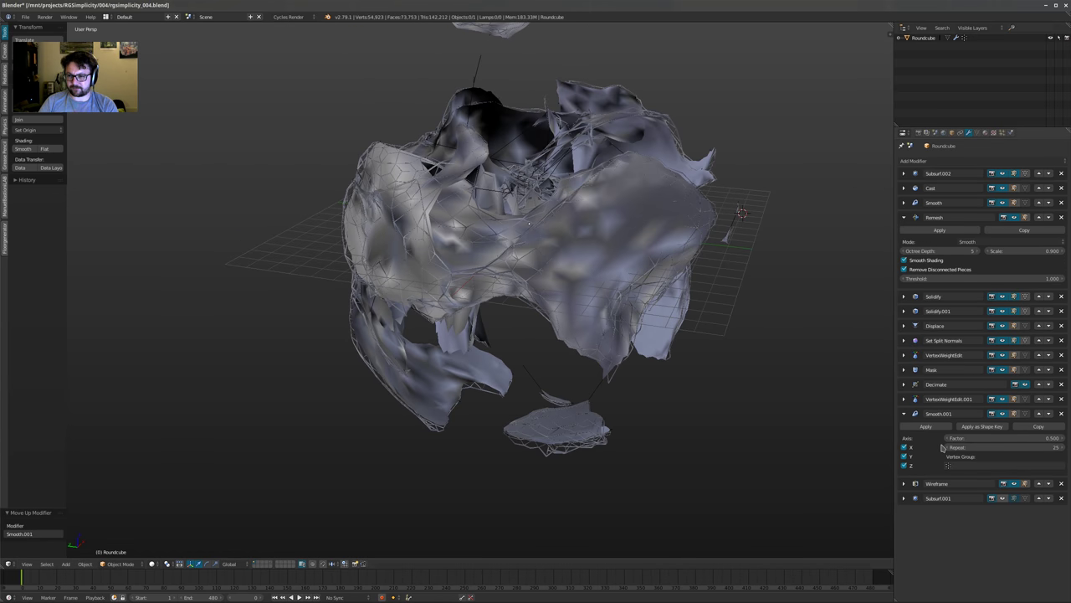
pyautogui.moveTo(616, 243); pyautogui.dragTo(660, 284, button='middle')
pyautogui.scroll(1, 658, 262)
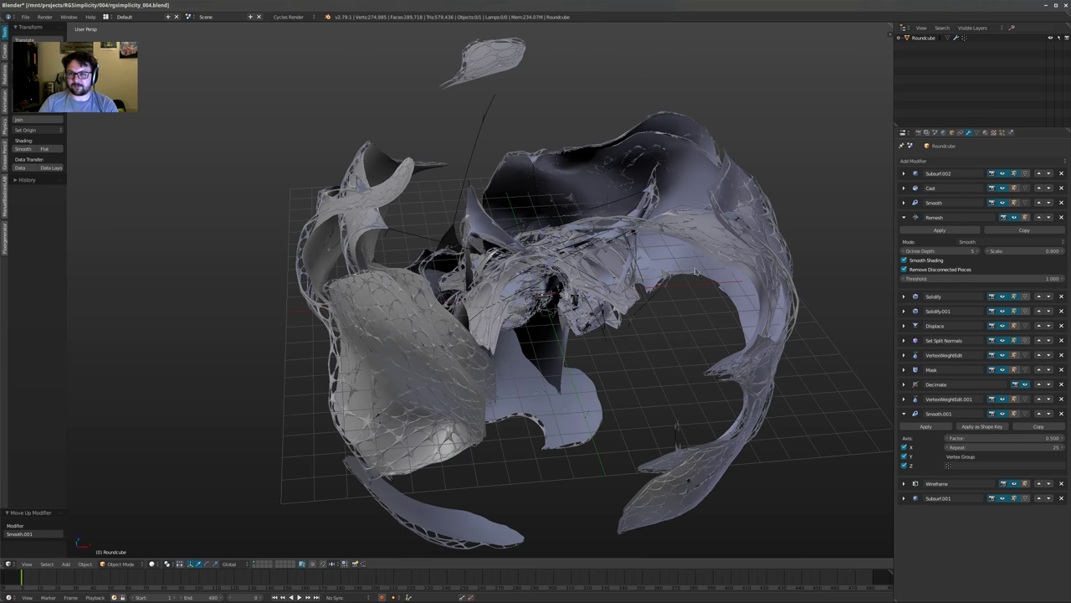
pyautogui.moveTo(829, 477); pyautogui.dragTo(874, 492, button='middle')
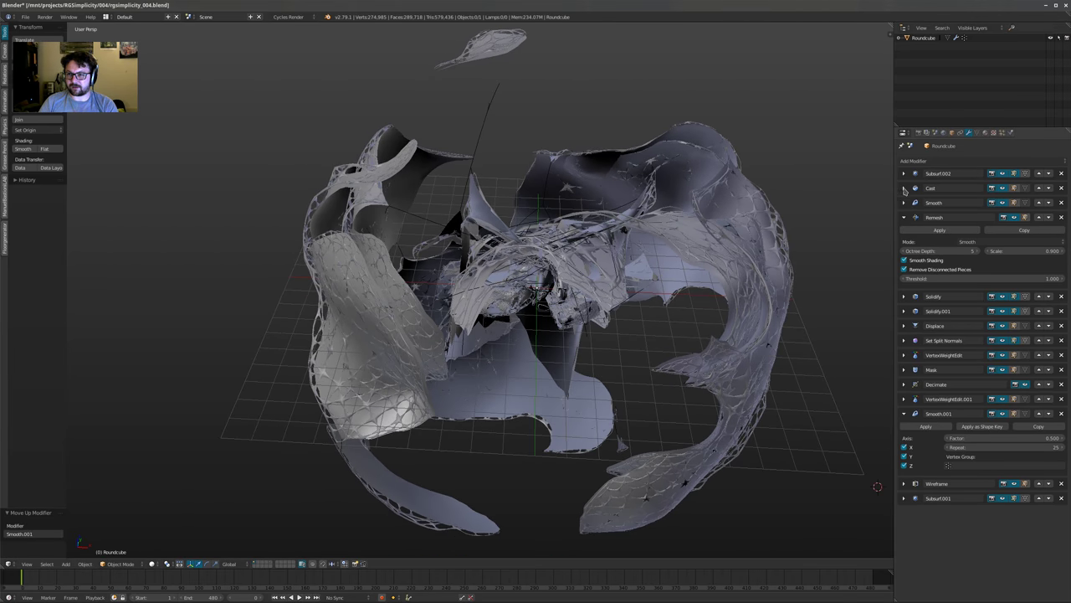
# Expand the first Solidify modifier and try thicknesses of 2 and 1
pyautogui.click(903, 296)
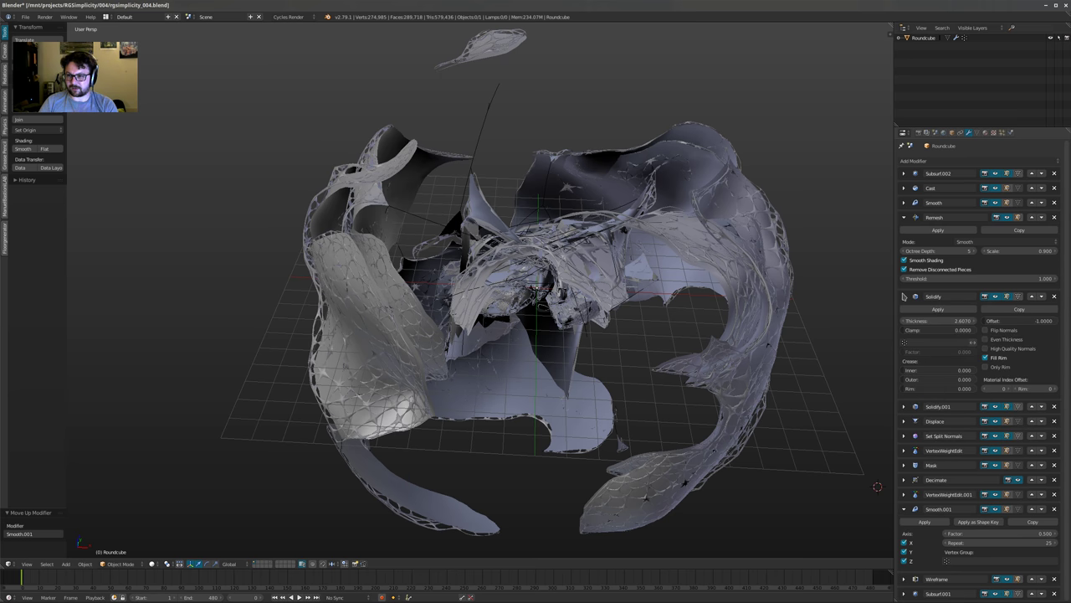
pyautogui.click(934, 321)
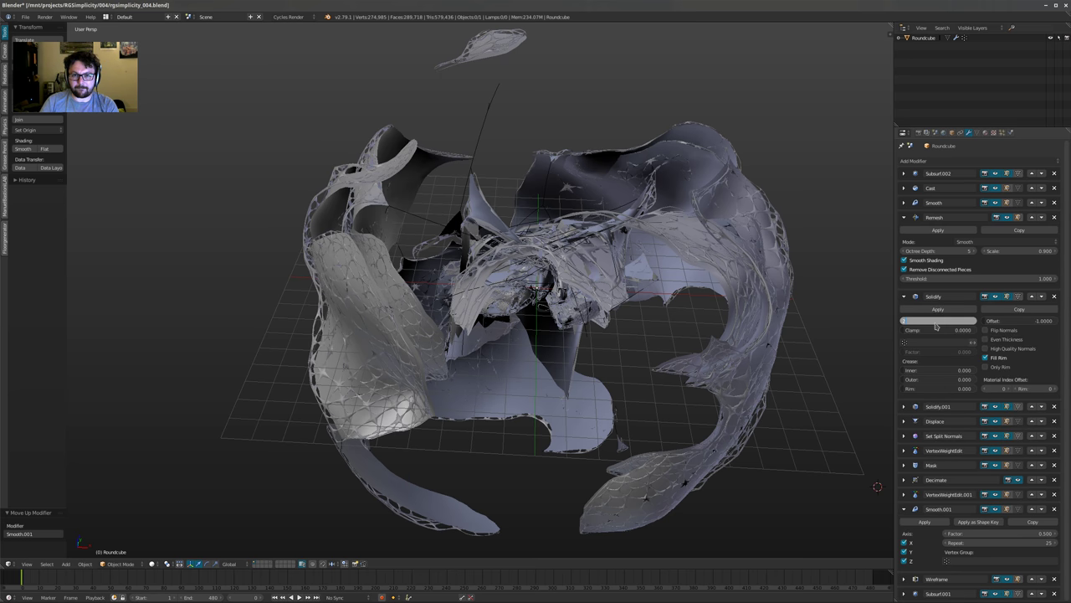
pyautogui.write('2')
pyautogui.press('Return')
pyautogui.moveTo(634, 311); pyautogui.dragTo(667, 311, button='middle')
pyautogui.click(941, 320)
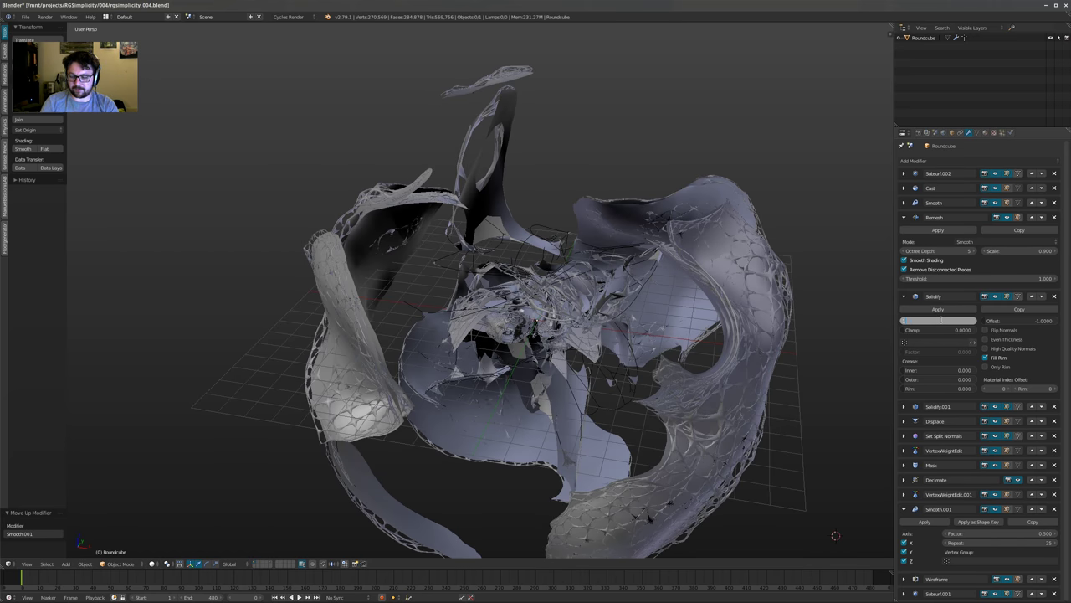
pyautogui.press('Return')
pyautogui.moveTo(813, 308); pyautogui.dragTo(835, 355, button='middle')
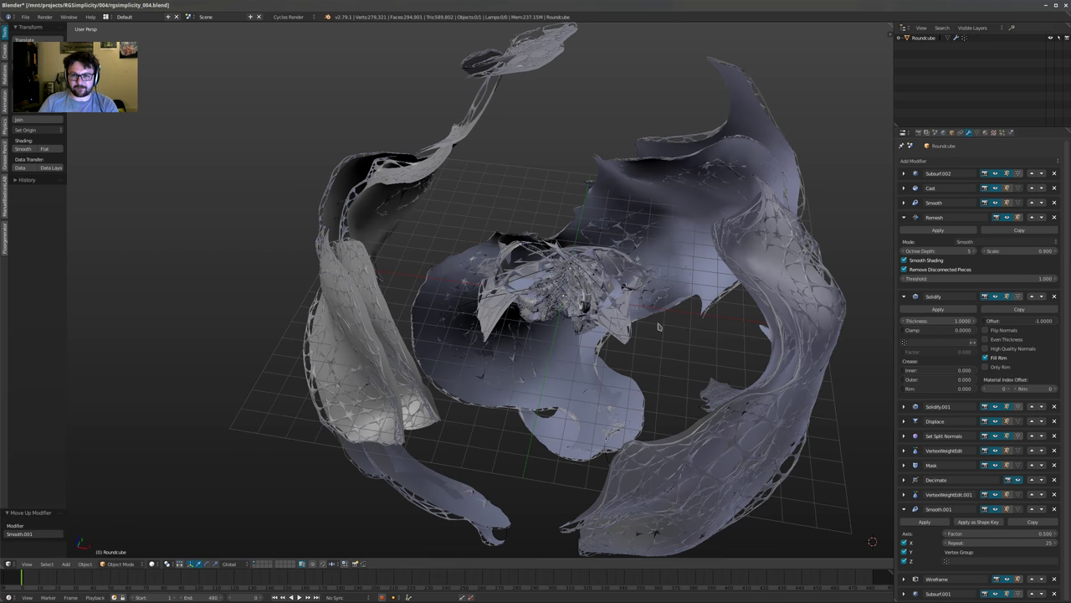
# Set the first Solidify modifier's thickness to 2.5
pyautogui.click(951, 320)
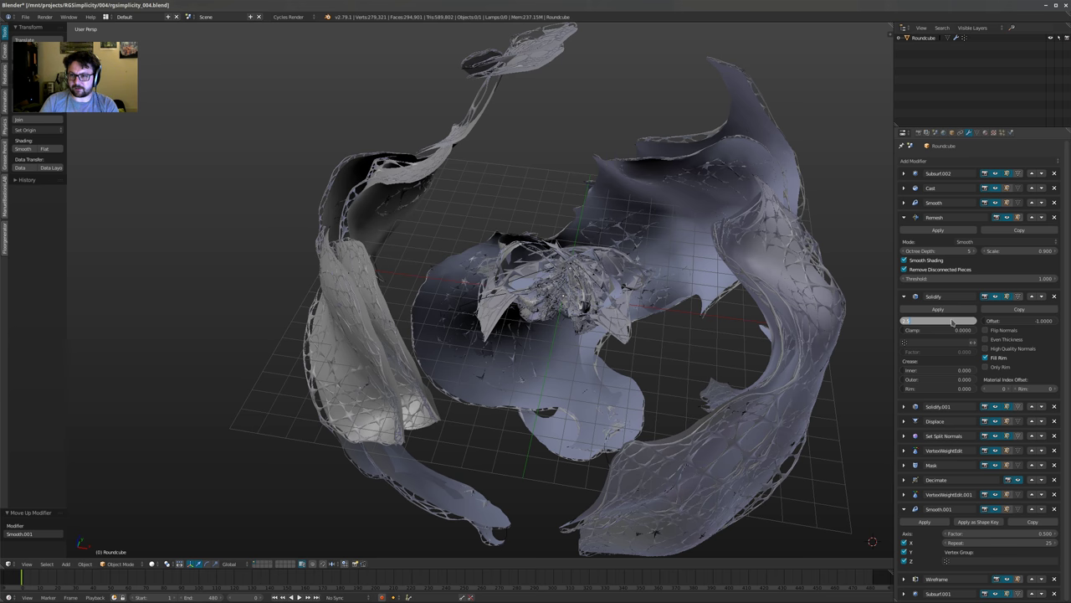
pyautogui.write('2.5')
pyautogui.press('Return')
# Set the Solidify.001 modifier's thickness to 1 and view the reshaped shell
pyautogui.click(904, 406)
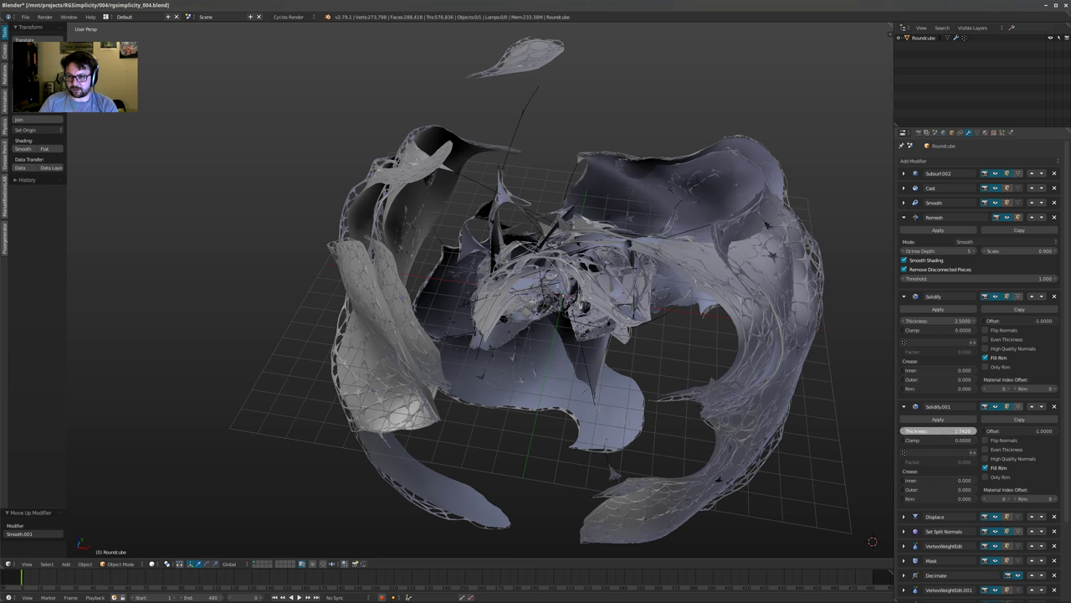
pyautogui.write('1')
pyautogui.press('Return')
pyautogui.moveTo(619, 352); pyautogui.dragTo(594, 333, button='middle')
pyautogui.scroll(-2, 673, 303)
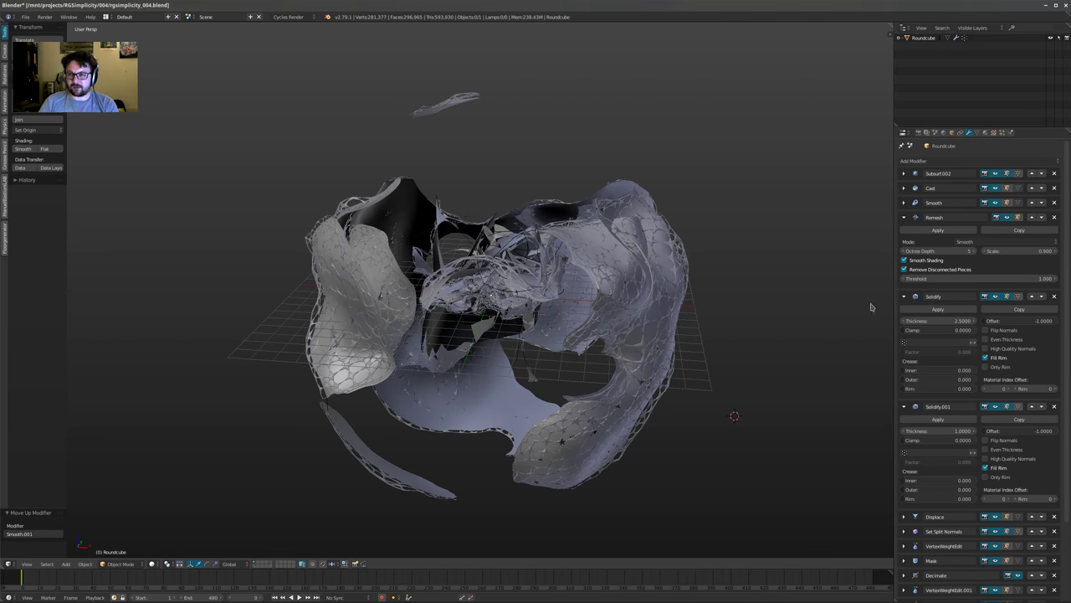
# Open the TEX Weight texture used by VertexWeightEdit, look through the texture types and examine the shell
pyautogui.click(993, 132)
pyautogui.click(955, 161)
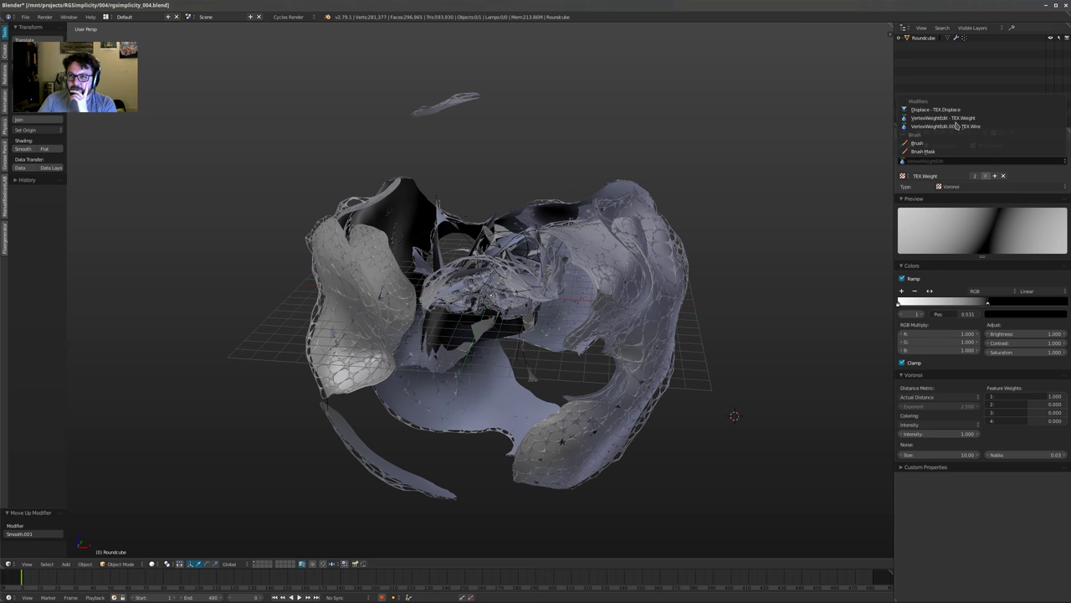
pyautogui.click(957, 119)
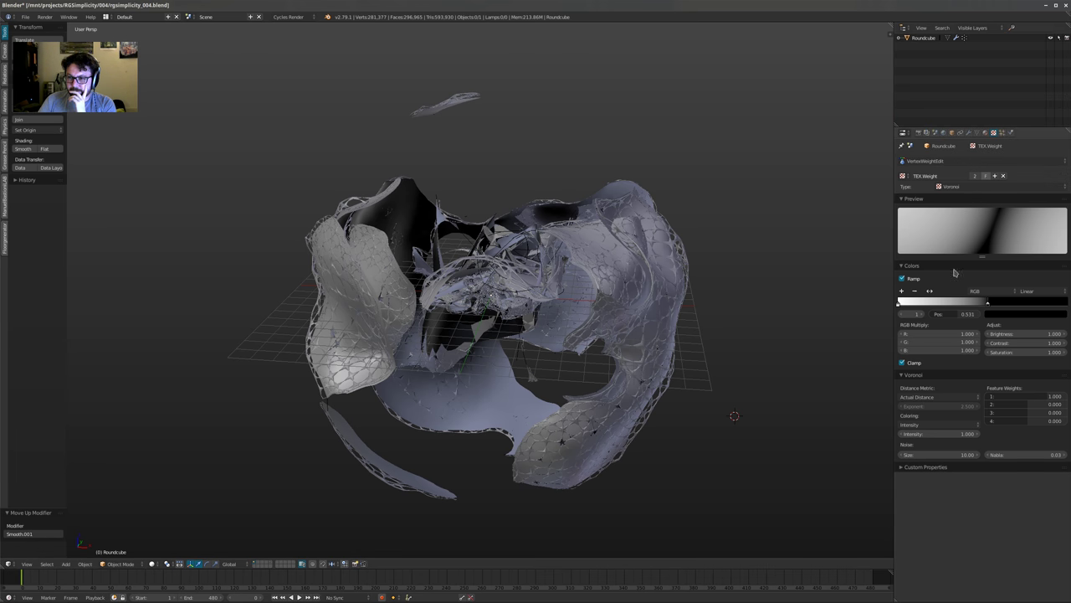
pyautogui.click(973, 185)
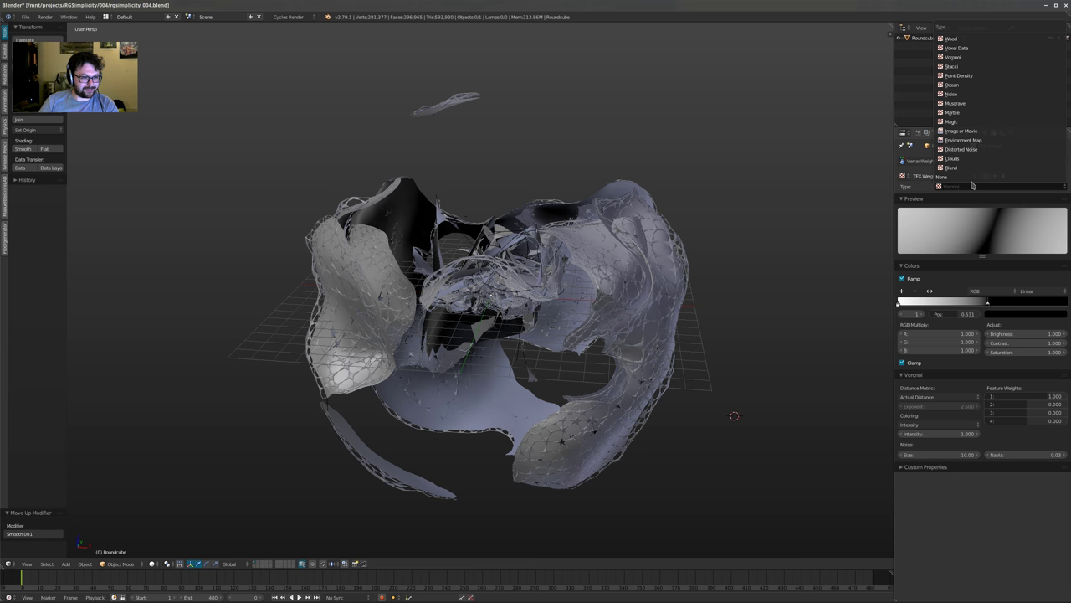
pyautogui.moveTo(473, 280); pyautogui.dragTo(411, 307, button='middle')
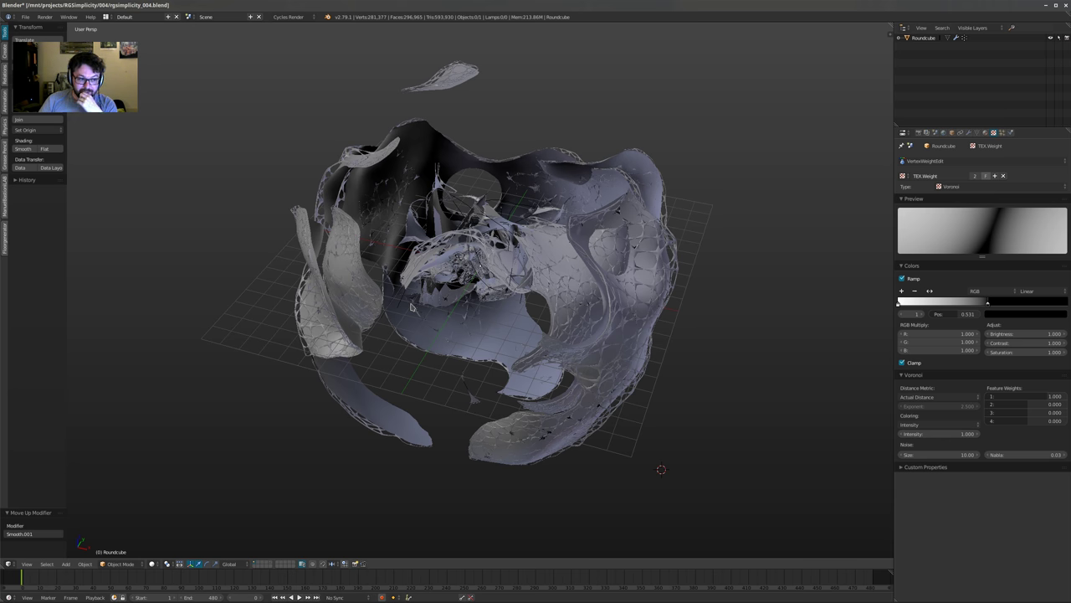
pyautogui.moveTo(448, 339); pyautogui.dragTo(544, 352, button='middle')
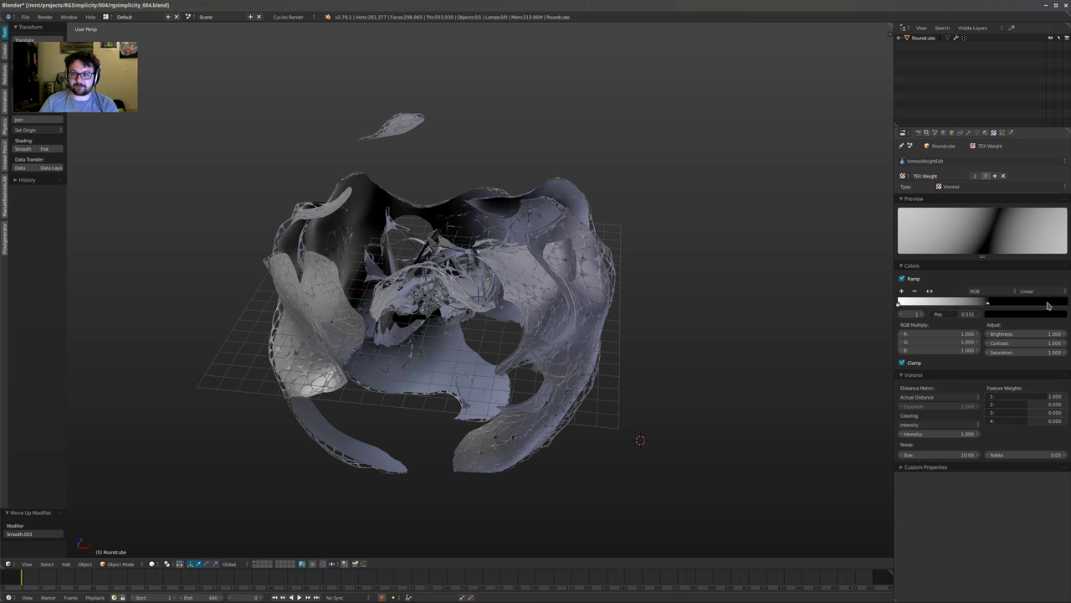
# Set the black stop of the TEX Weight colour ramp to position 0.75
pyautogui.moveTo(1048, 306); pyautogui.dragTo(1049, 307)
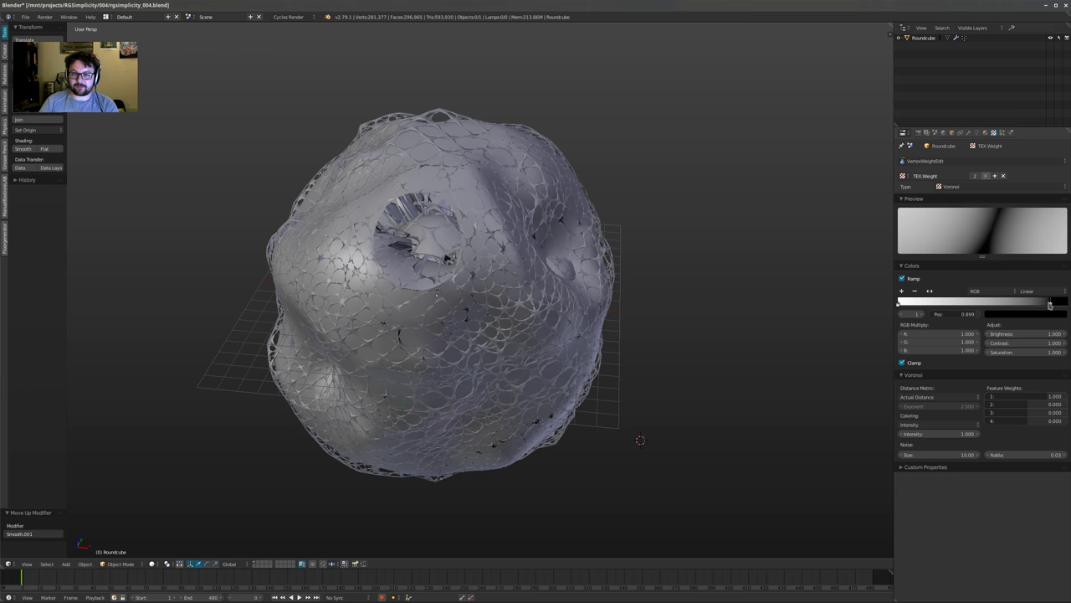
pyautogui.moveTo(866, 289); pyautogui.dragTo(769, 290, button='middle')
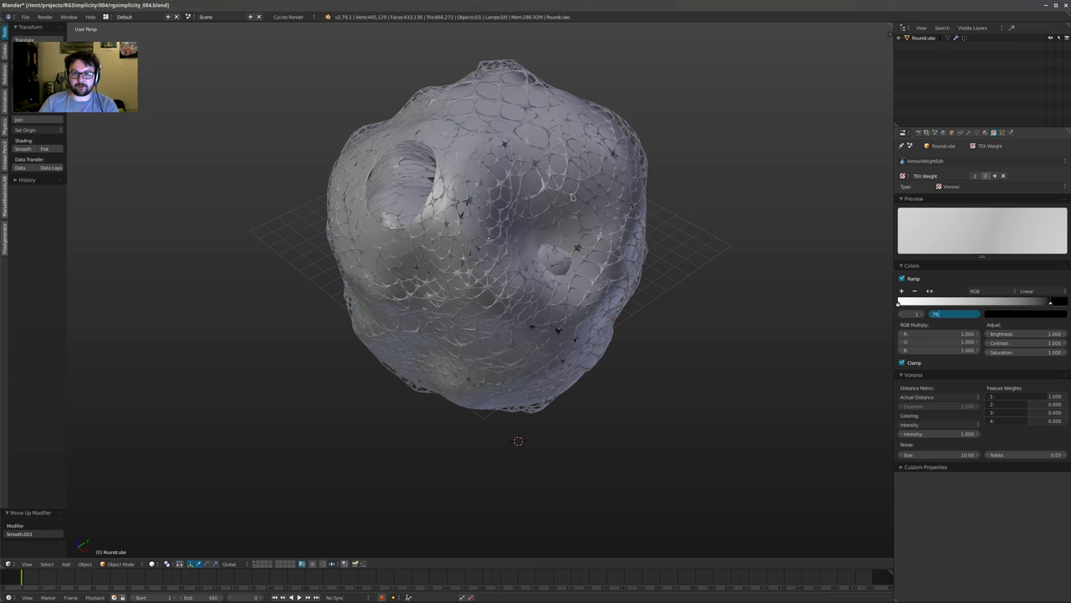
pyautogui.press('Return')
pyautogui.scroll(2, 573, 202)
pyautogui.moveTo(573, 201); pyautogui.dragTo(619, 219, button='middle')
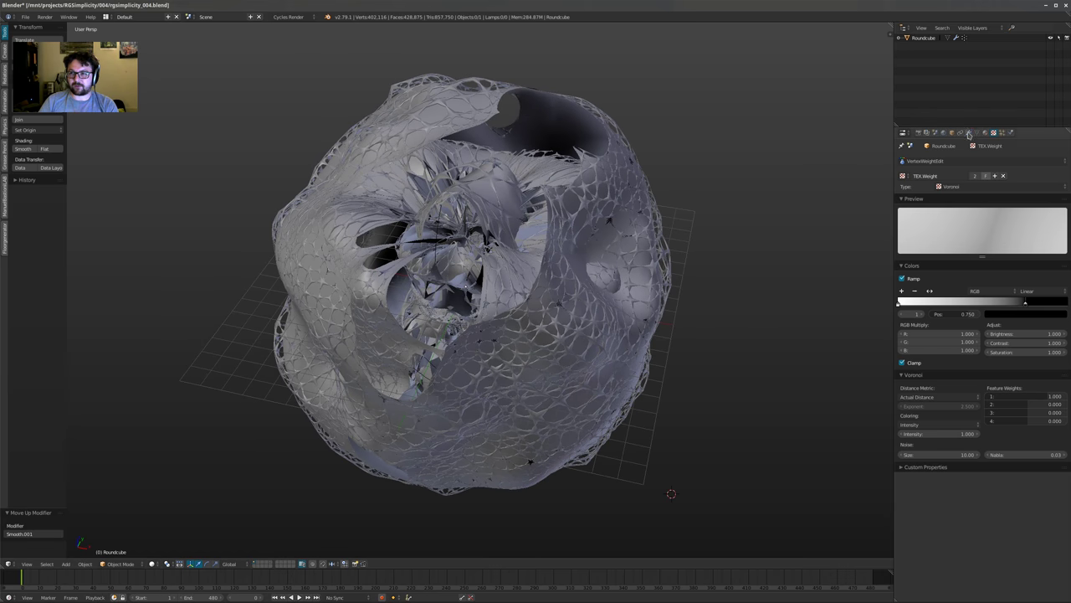
# Turn off Subsurf.001's viewport display in the modifier stack and inspect the shell's opening and interior
pyautogui.click(969, 133)
pyautogui.scroll(-2, 958, 473)
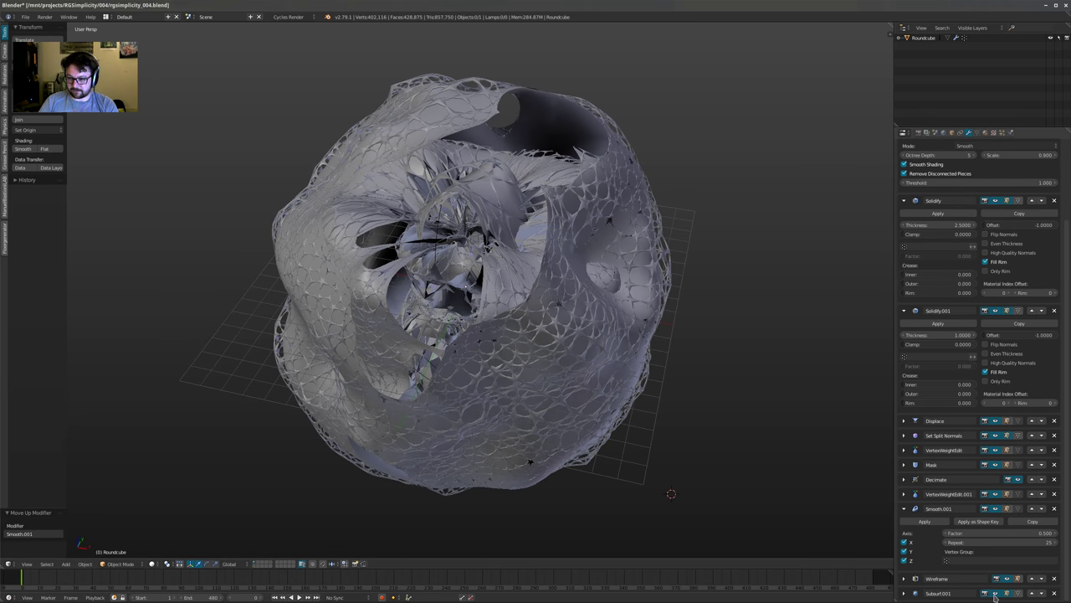
pyautogui.moveTo(724, 363); pyautogui.dragTo(837, 323, button='middle')
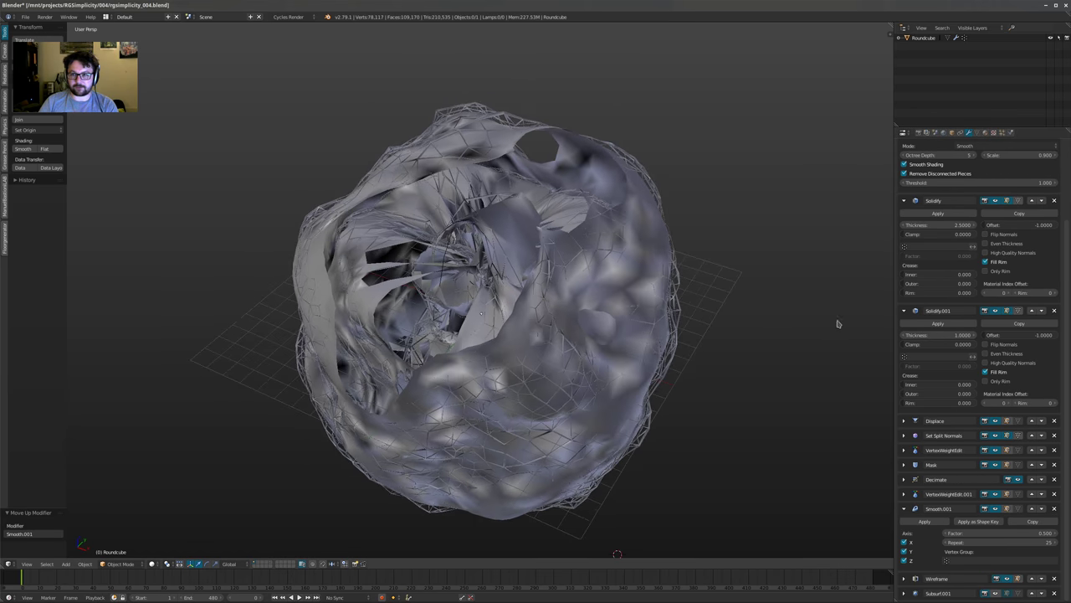
pyautogui.moveTo(680, 288); pyautogui.dragTo(646, 290, button='middle')
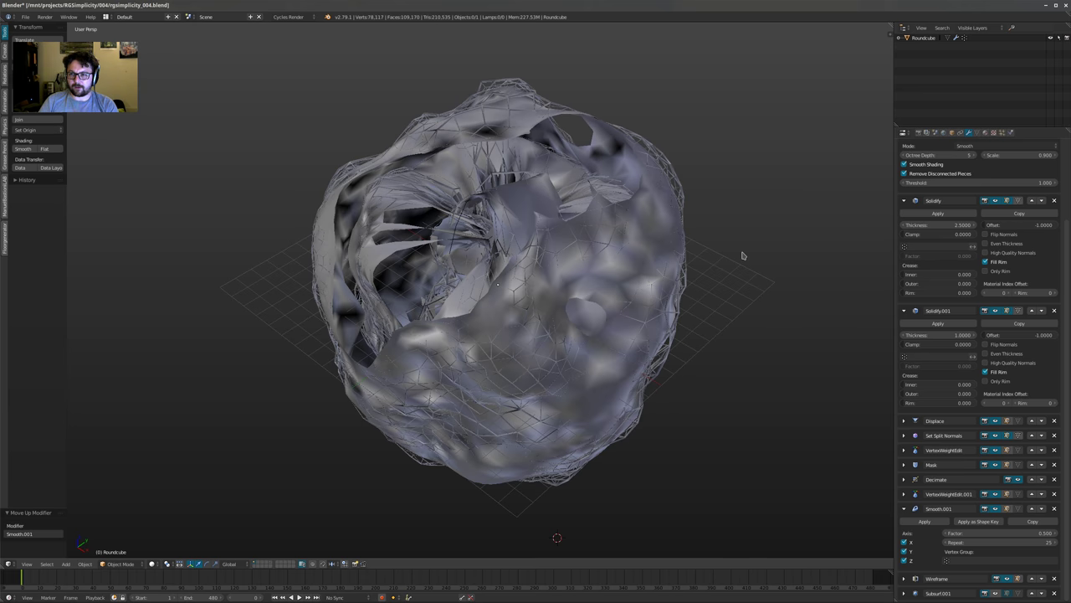
pyautogui.moveTo(788, 309); pyautogui.dragTo(527, 261, button='middle')
pyautogui.scroll(-1, 534, 258)
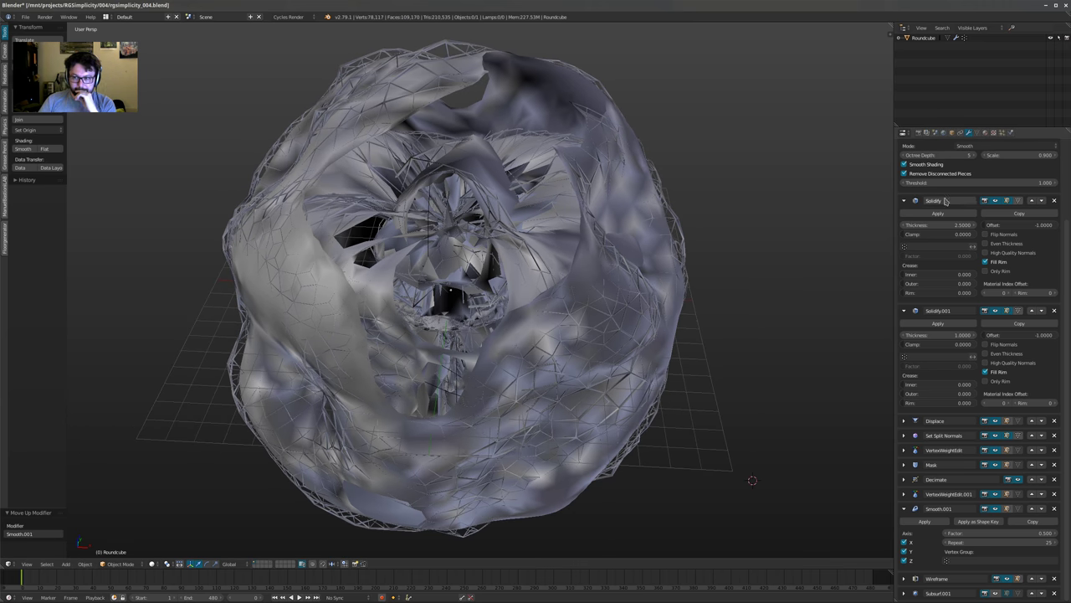
# Collapse the Remesh and Solidify modifiers and disable Wireframe, Smooth.001 and VertexWeightEdit.001
pyautogui.scroll(3, 931, 198)
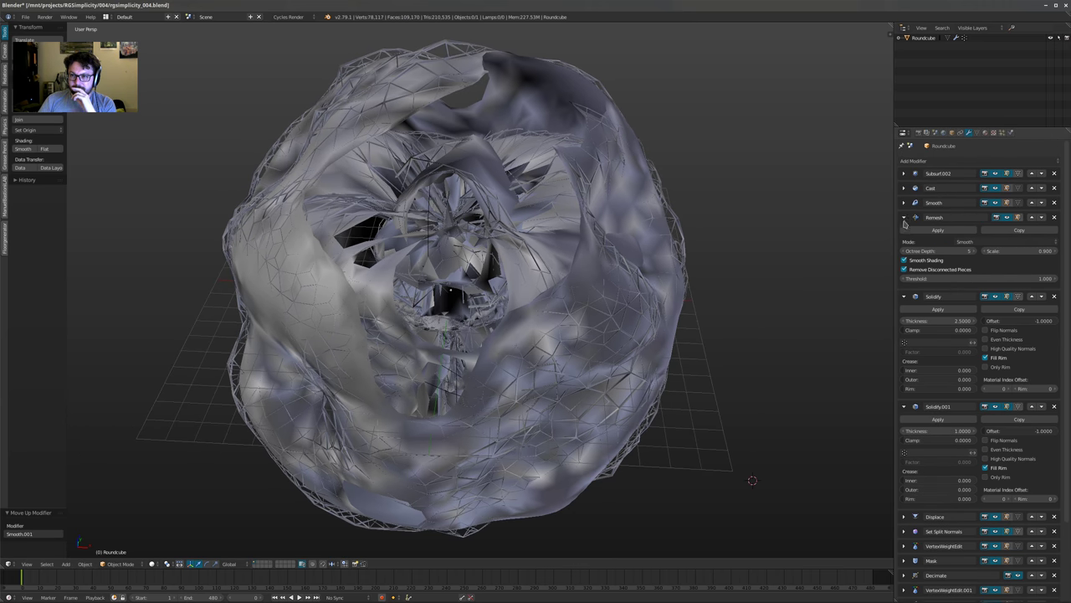
pyautogui.click(904, 219)
pyautogui.moveTo(901, 228); pyautogui.dragTo(905, 264)
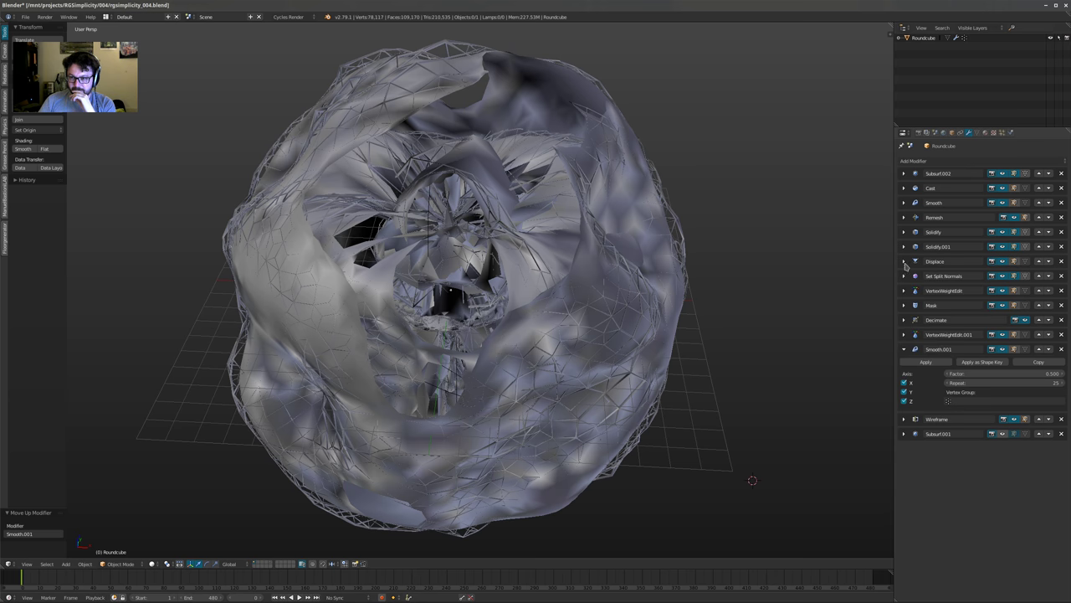
pyautogui.click(1005, 419)
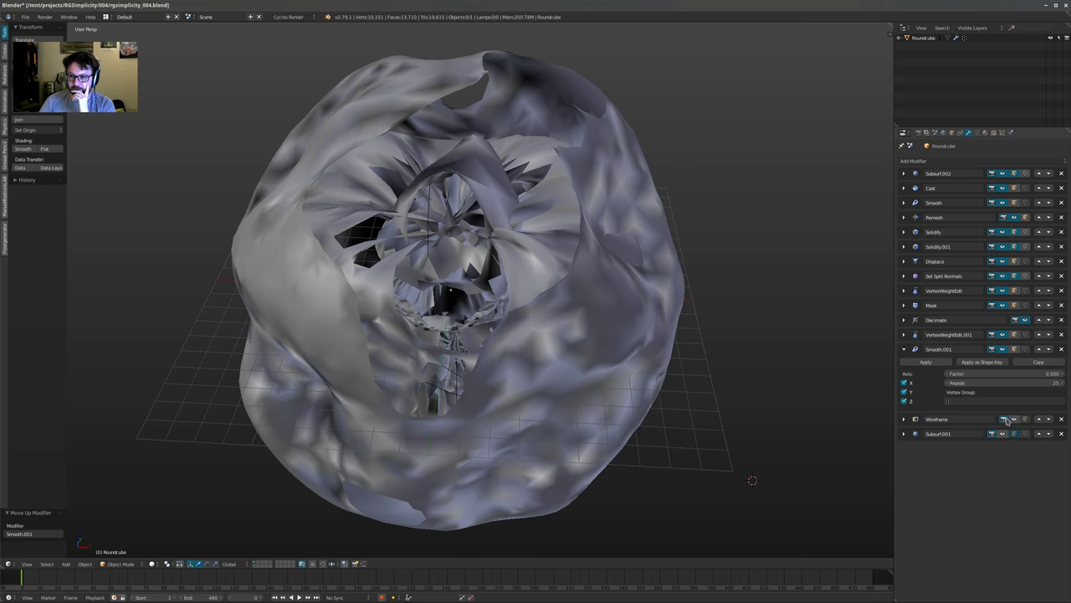
pyautogui.click(1002, 349)
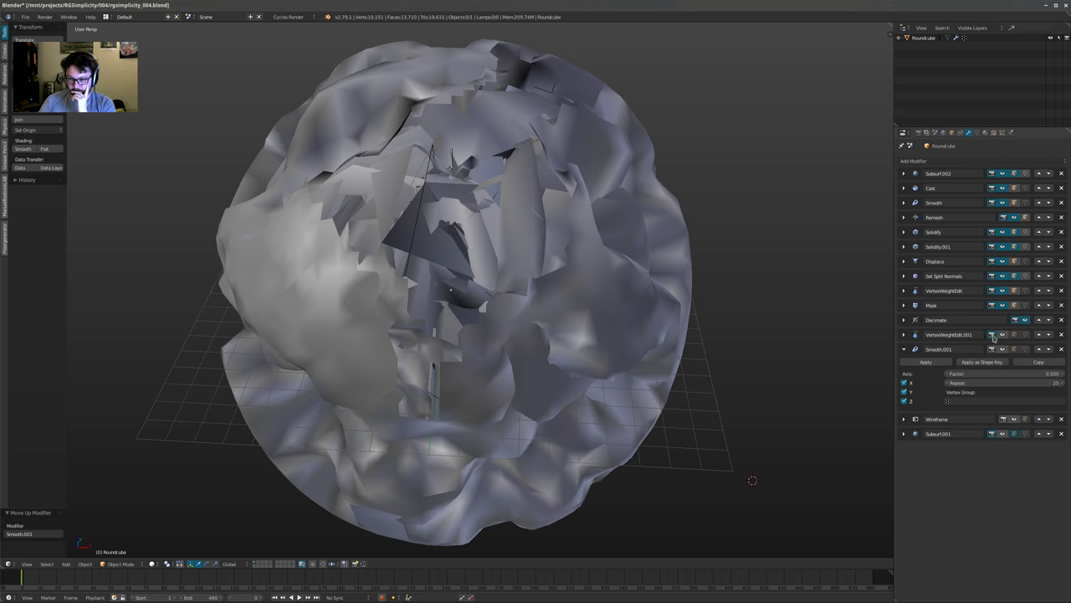
# Remove the Remesh modifier from the stack and expand the Subsurf.002 settings
pyautogui.click(1015, 218)
pyautogui.moveTo(579, 221); pyautogui.dragTo(662, 243, button='middle')
pyautogui.hotkey('ctrl', 'x')
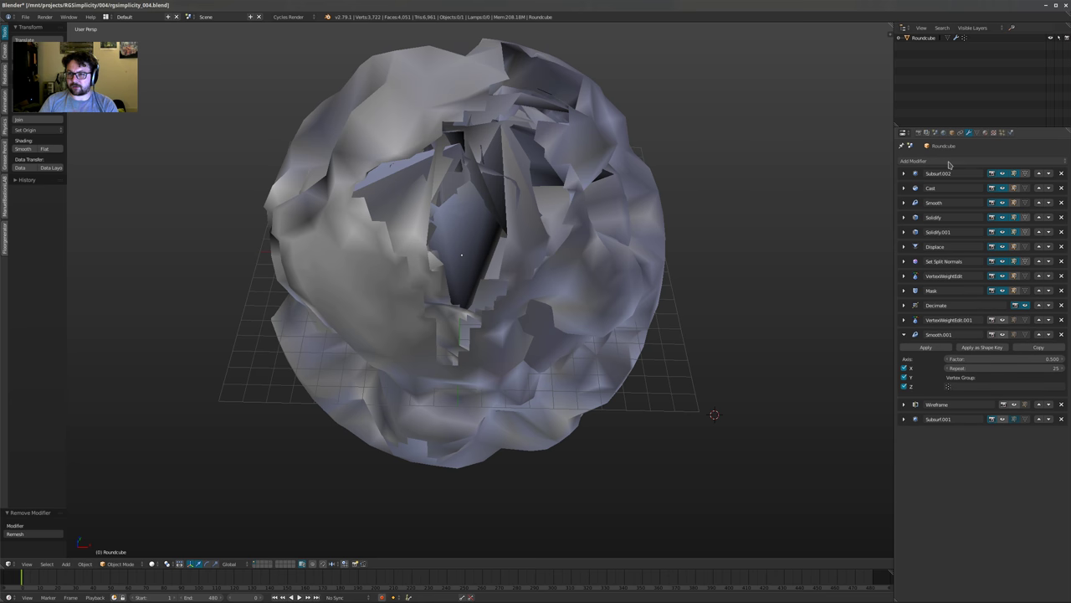
pyautogui.click(931, 161)
pyautogui.click(904, 173)
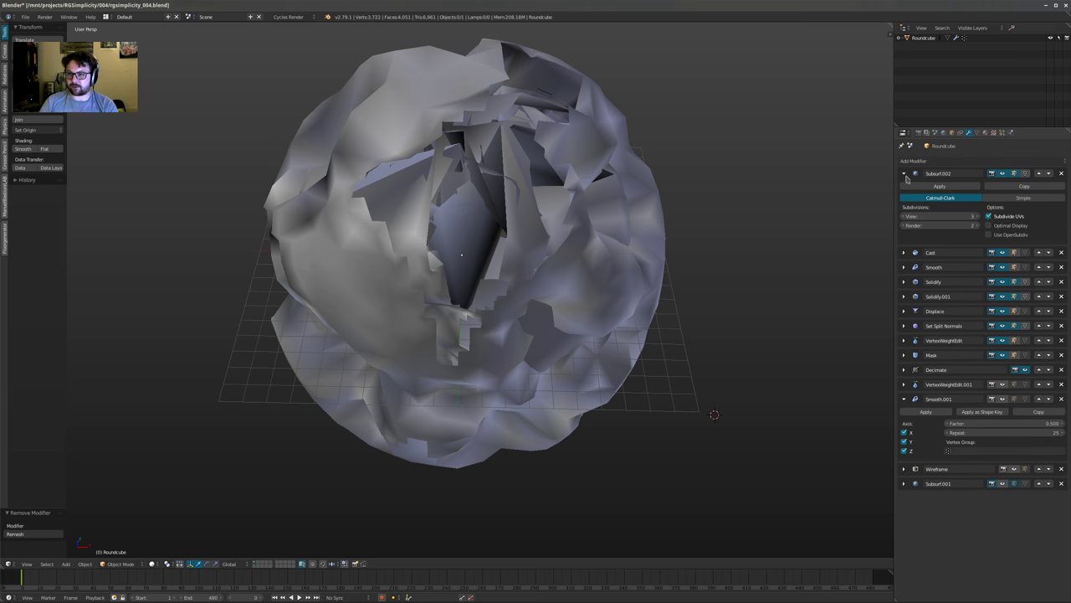
# Check the mesh in wireframe display, return to solid shading and disable the Decimate modifier in the viewport
pyautogui.press('z')
pyautogui.keyDown('shift'); pyautogui.moveTo(613, 208); pyautogui.dragTo(659, 222, button='middle'); pyautogui.keyUp('shift')
pyautogui.scroll(1, 660, 223)
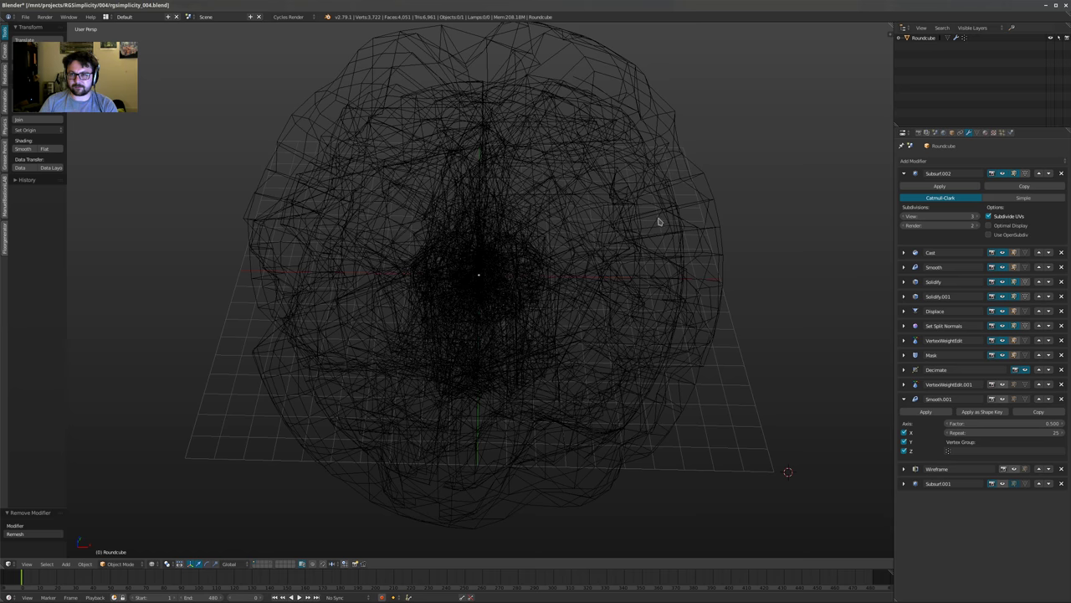
pyautogui.press('z')
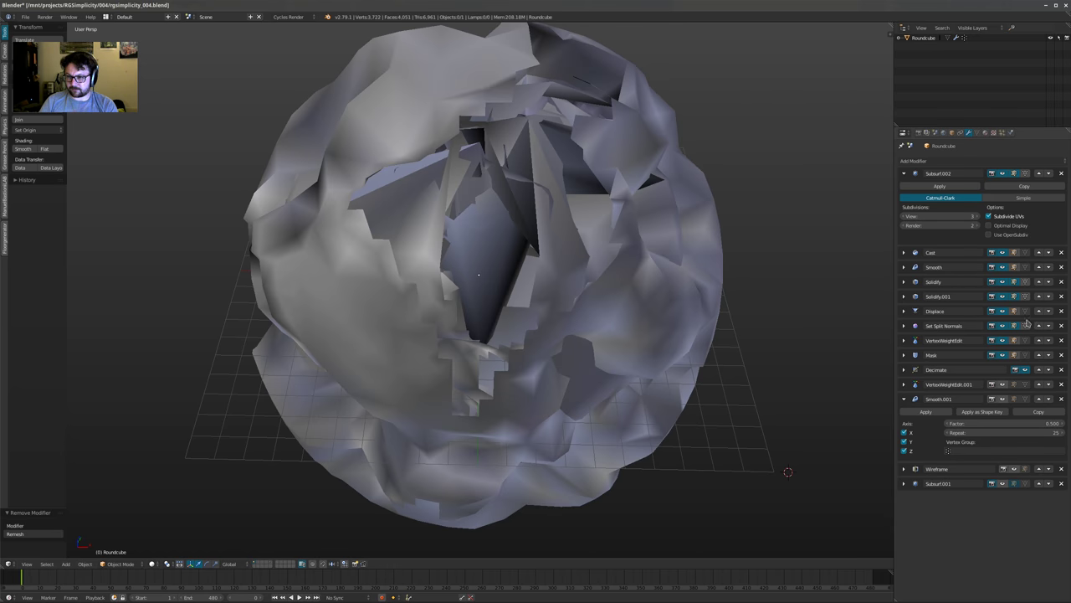
pyautogui.click(1024, 370)
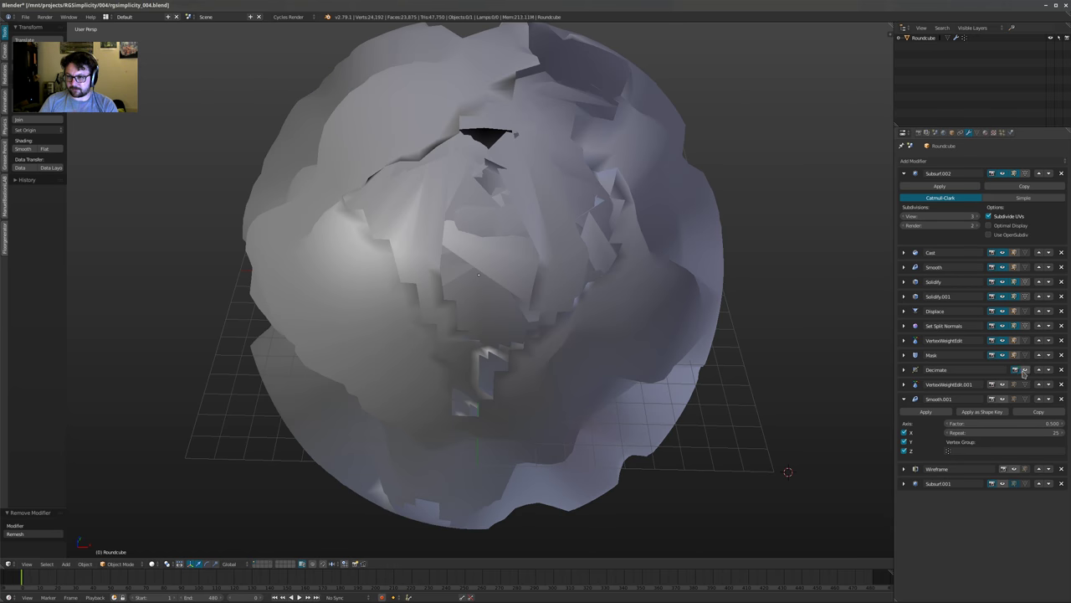
# Check the shell in wireframe and solid shading, and set Subsurf.002's render subdivisions to 3
pyautogui.scroll(-3, 647, 230)
pyautogui.press('z')
pyautogui.press('z')
pyautogui.moveTo(572, 233)
pyautogui.mouseDown(button='middle')
pyautogui.moveTo(591, 213)
pyautogui.moveTo(581, 229)
pyautogui.mouseUp(button='middle')
pyautogui.scroll(1, 590, 214)
pyautogui.keyDown('shift'); pyautogui.moveTo(653, 292); pyautogui.dragTo(669, 311, button='middle'); pyautogui.keyUp('shift')
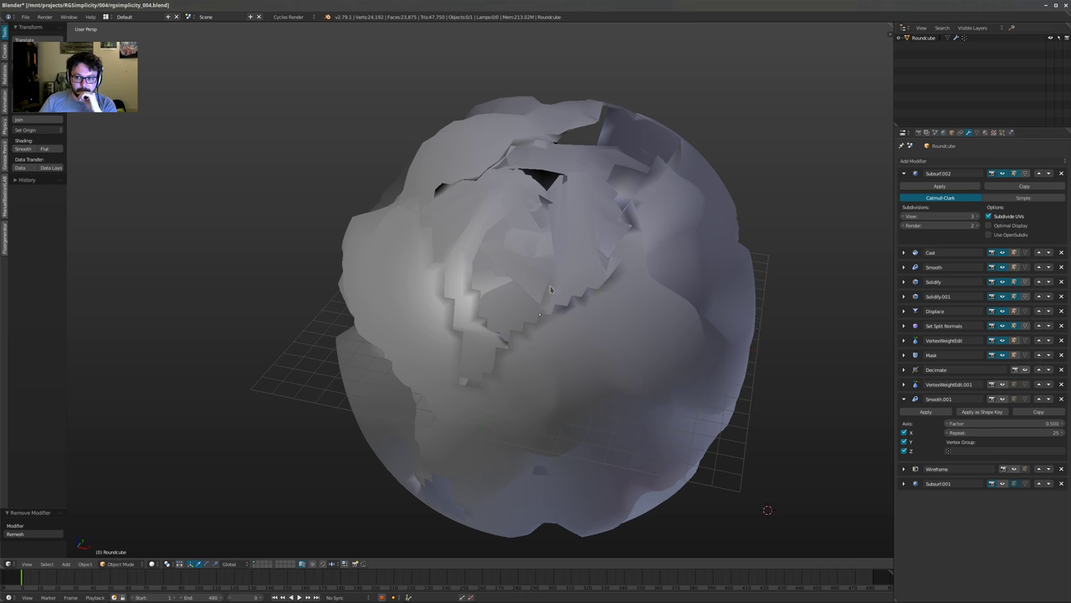
pyautogui.moveTo(540, 272); pyautogui.dragTo(714, 299, button='middle')
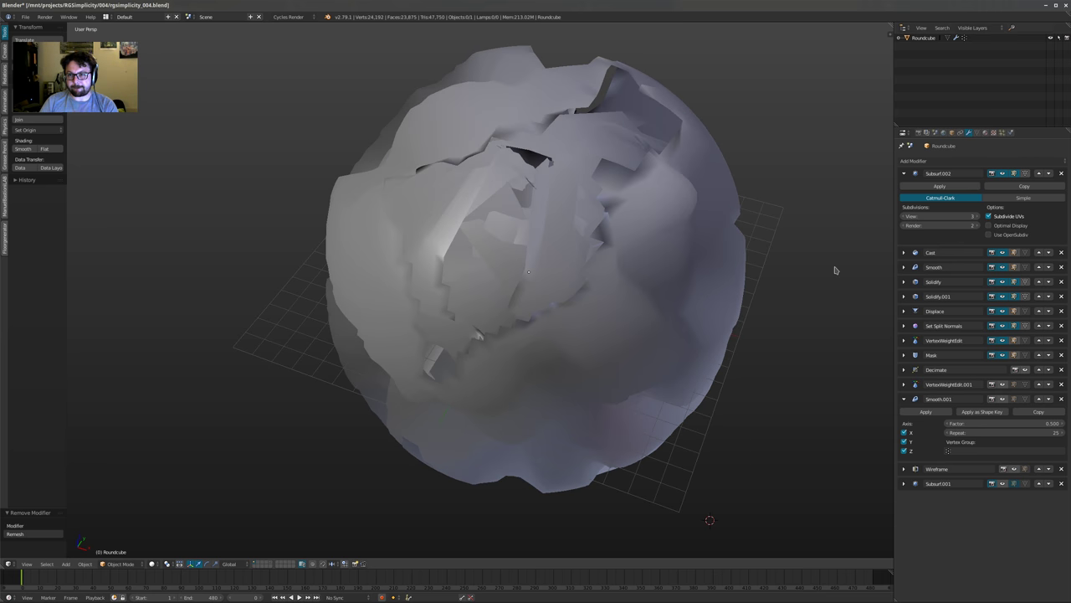
pyautogui.click(977, 226)
# Disable the Mask, VertexWeightEdit and Set Split Normals modifiers and check the uncut displaced shape
pyautogui.moveTo(613, 324); pyautogui.dragTo(542, 298, button='middle')
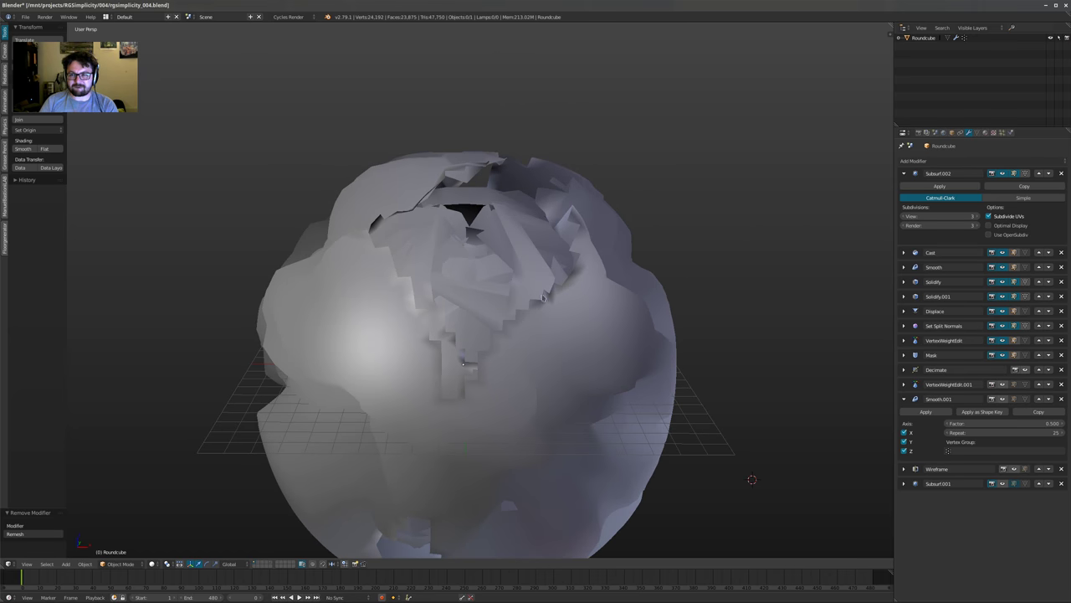
pyautogui.click(1002, 355)
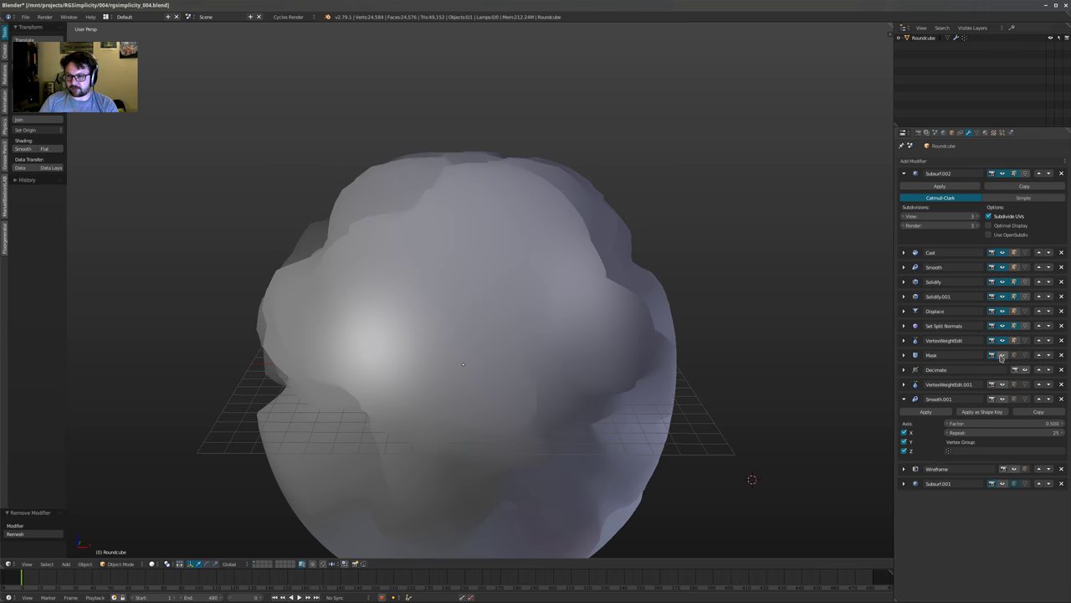
pyautogui.click(1002, 326)
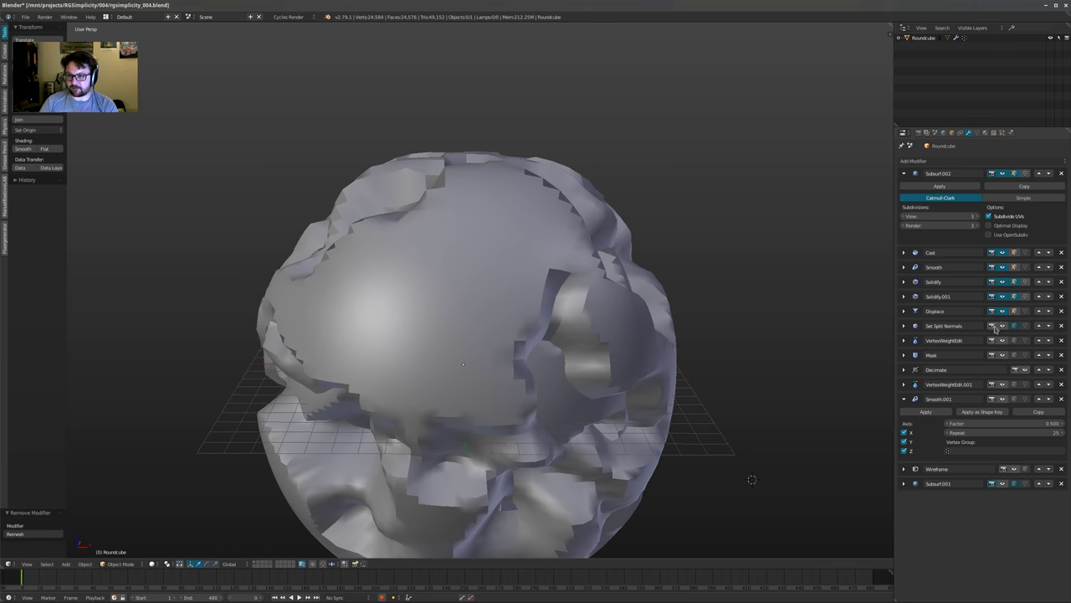
pyautogui.moveTo(602, 284); pyautogui.dragTo(555, 279, button='middle')
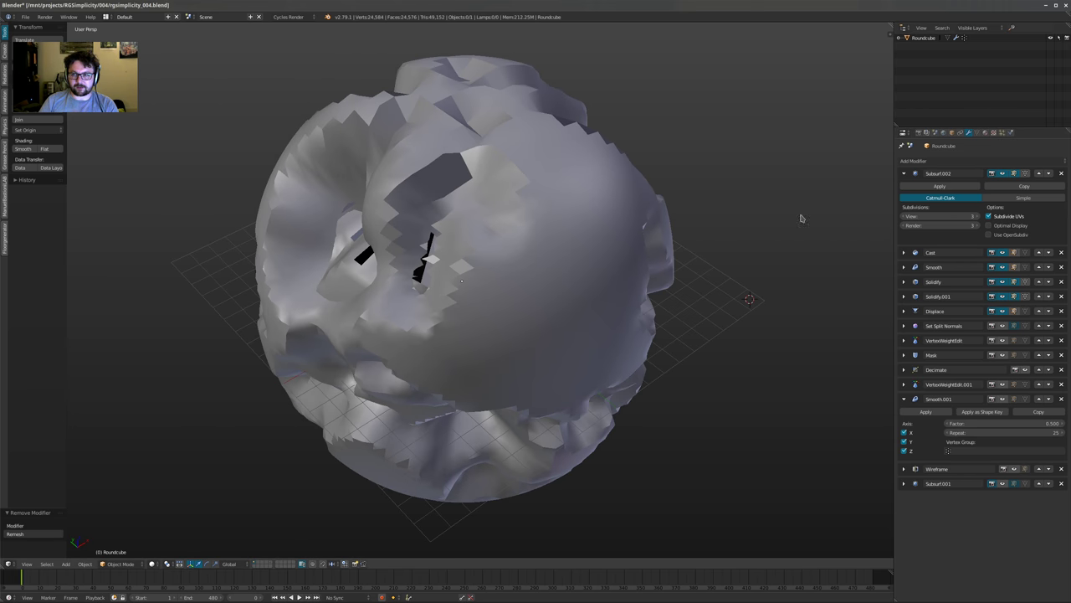
# Try the Marble and Clouds types on the Displace modifier's texture and settle on Distorted Noise
pyautogui.click(990, 133)
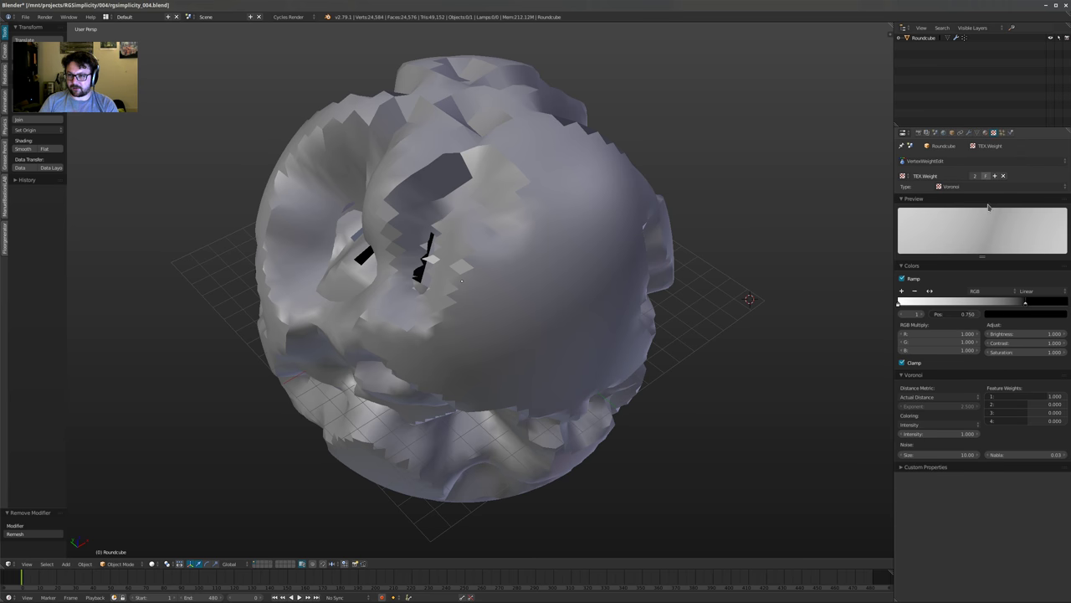
pyautogui.click(958, 161)
pyautogui.click(936, 109)
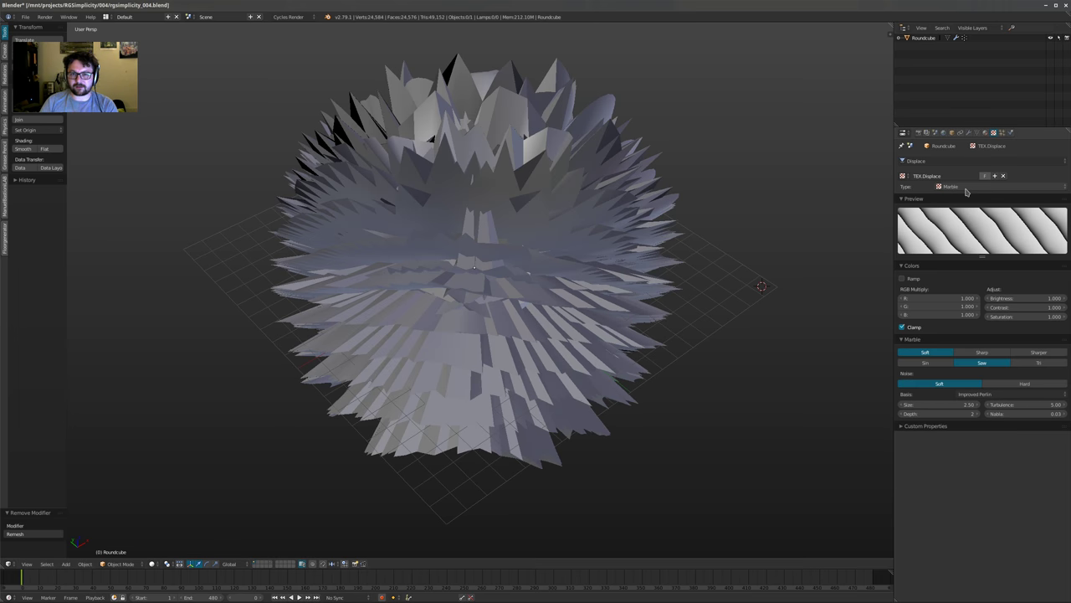
pyautogui.keyDown('ctrl'); pyautogui.scroll(3, 966, 191); pyautogui.keyUp('ctrl')
pyautogui.keyDown('ctrl'); pyautogui.scroll(2, 966, 192); pyautogui.keyUp('ctrl')
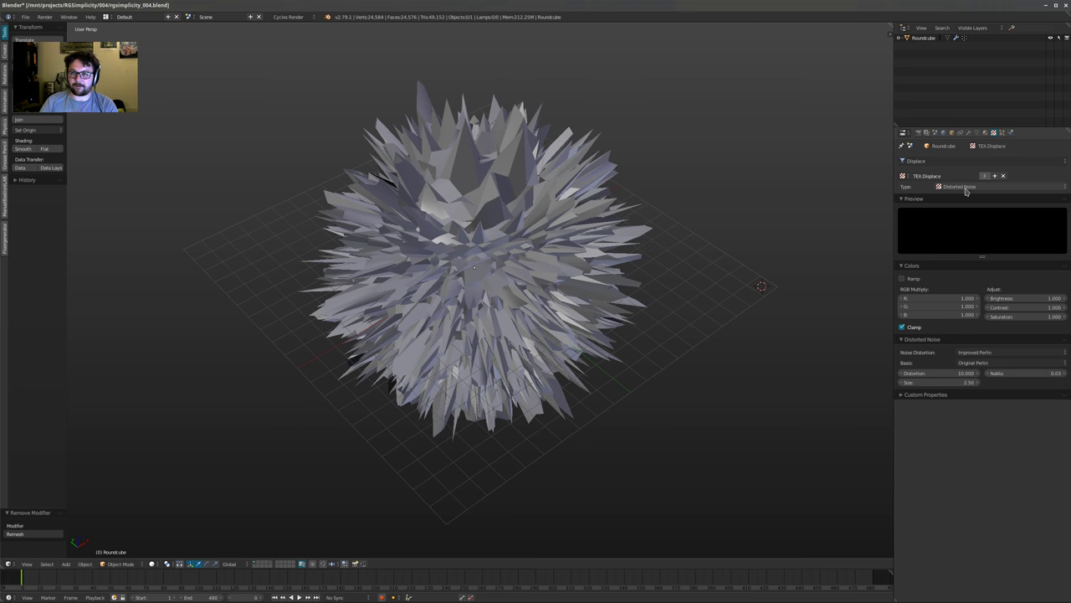
pyautogui.keyDown('ctrl'); pyautogui.scroll(-1, 966, 191); pyautogui.keyUp('ctrl')
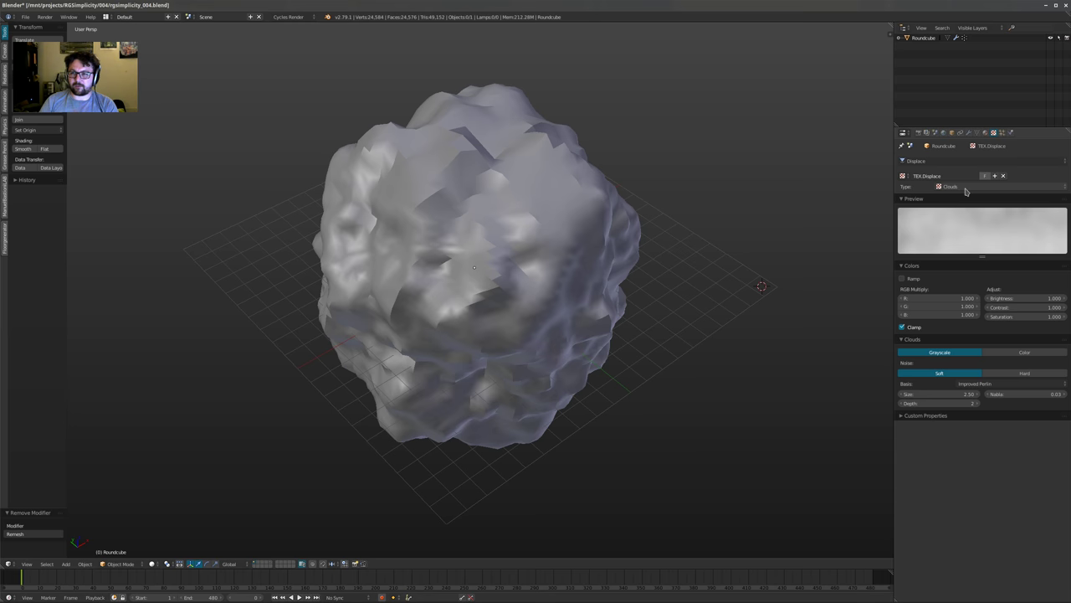
pyautogui.moveTo(861, 236); pyautogui.dragTo(859, 319, button='middle')
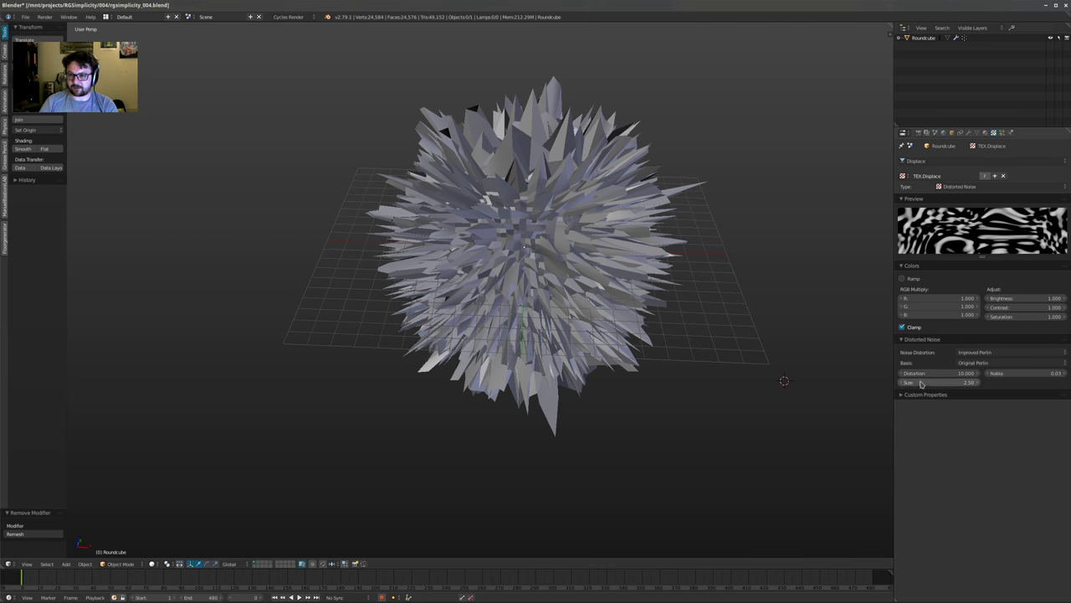
# Set the Distorted Noise texture's size to 10 and turn off its color clamping
pyautogui.press('Return')
pyautogui.moveTo(699, 204); pyautogui.dragTo(618, 241, button='middle')
pyautogui.scroll(3, 594, 216)
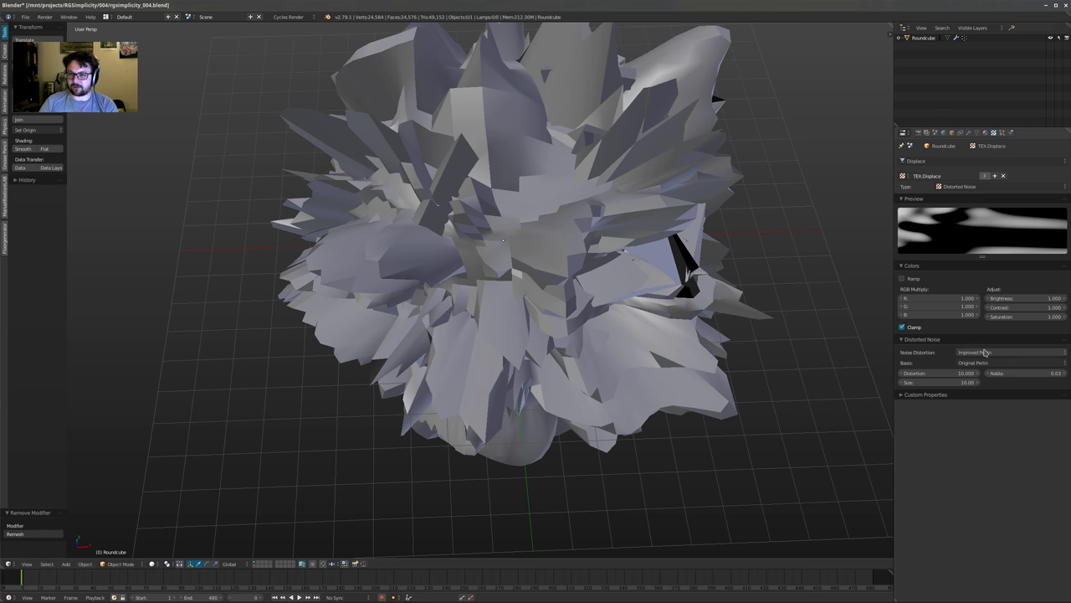
pyautogui.click(903, 327)
pyautogui.scroll(-2, 837, 334)
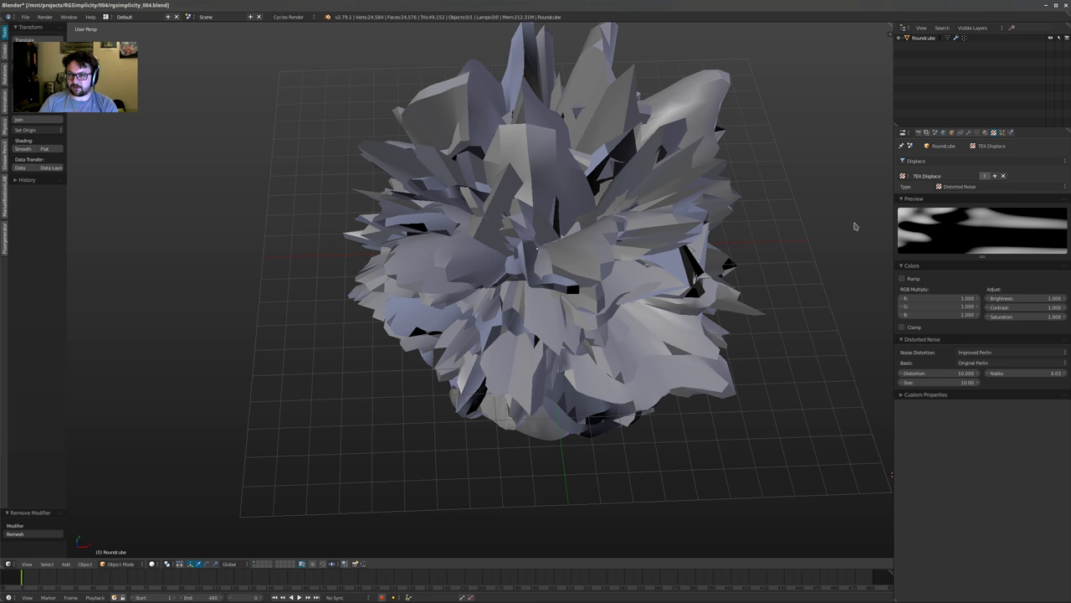
# Try the Z and X displacement directions in the Displace modifier and settle on RGB to XYZ
pyautogui.click(968, 133)
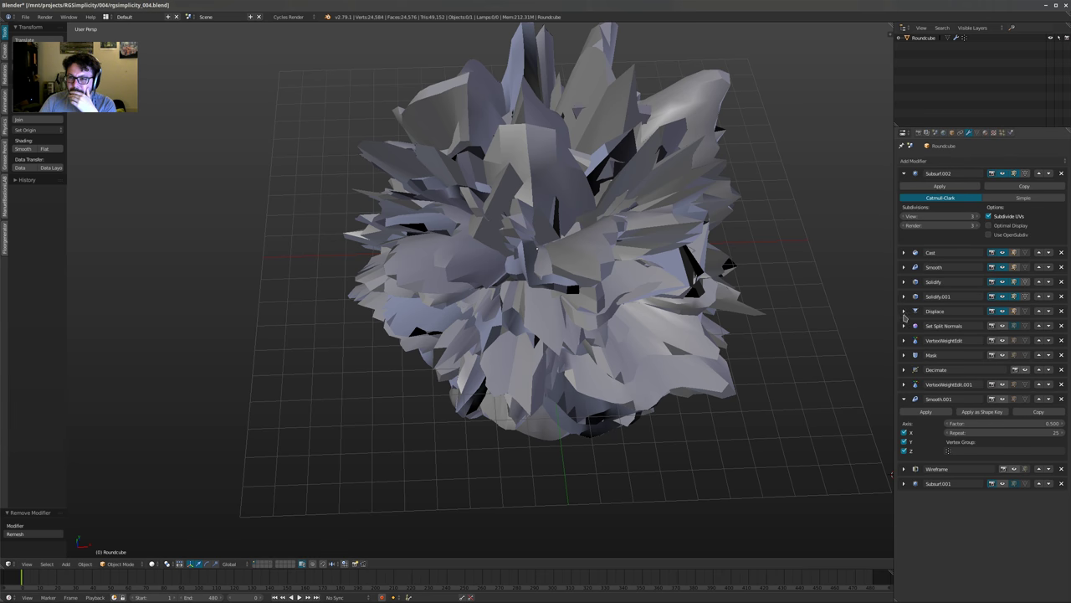
pyautogui.click(903, 311)
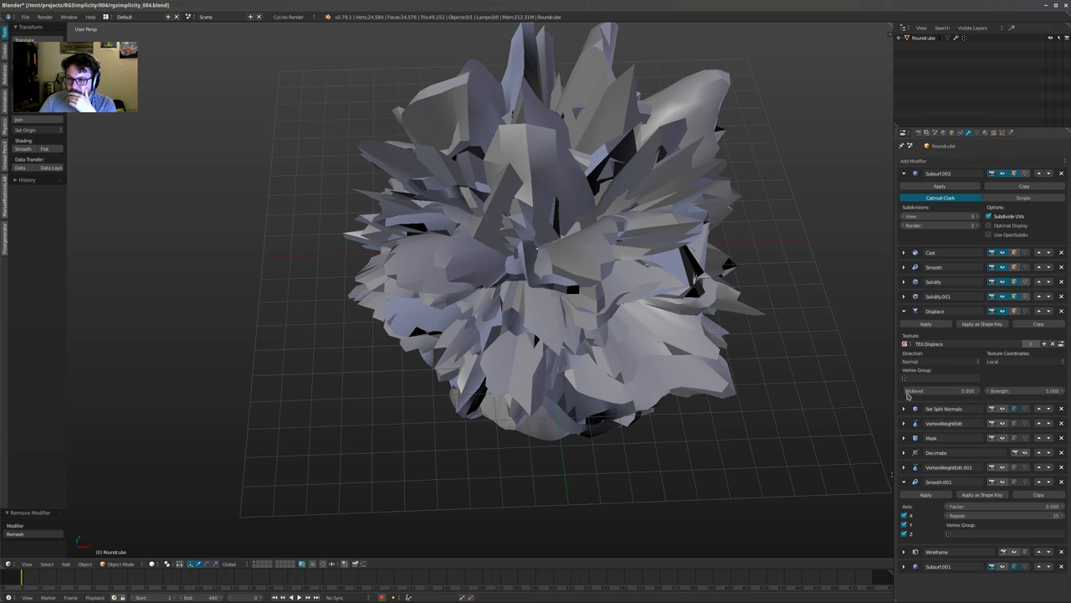
pyautogui.click(938, 364)
pyautogui.click(938, 365)
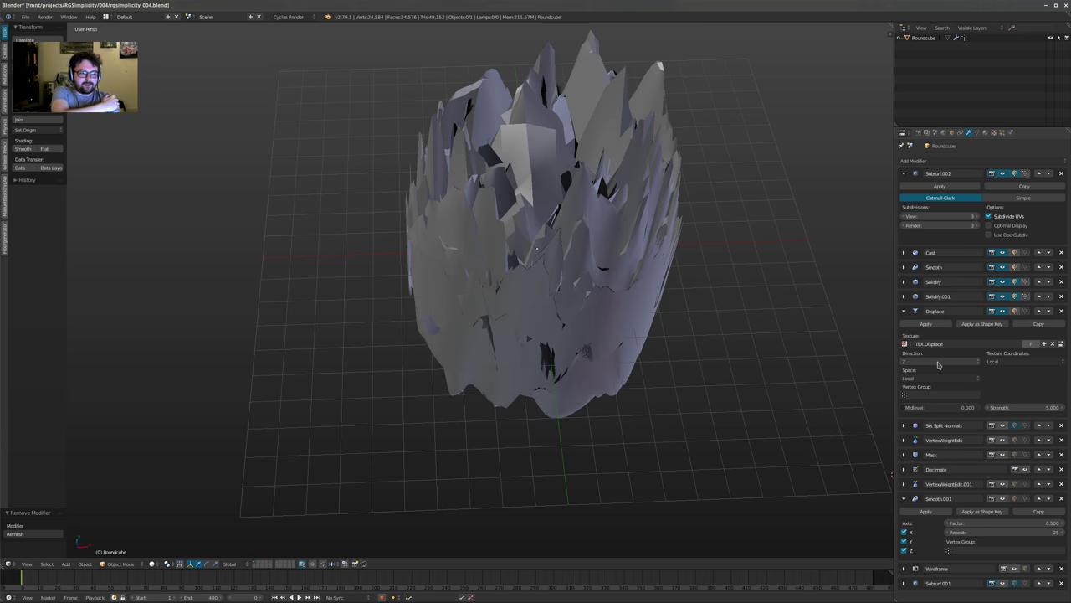
pyautogui.moveTo(856, 370); pyautogui.dragTo(533, 335, button='middle')
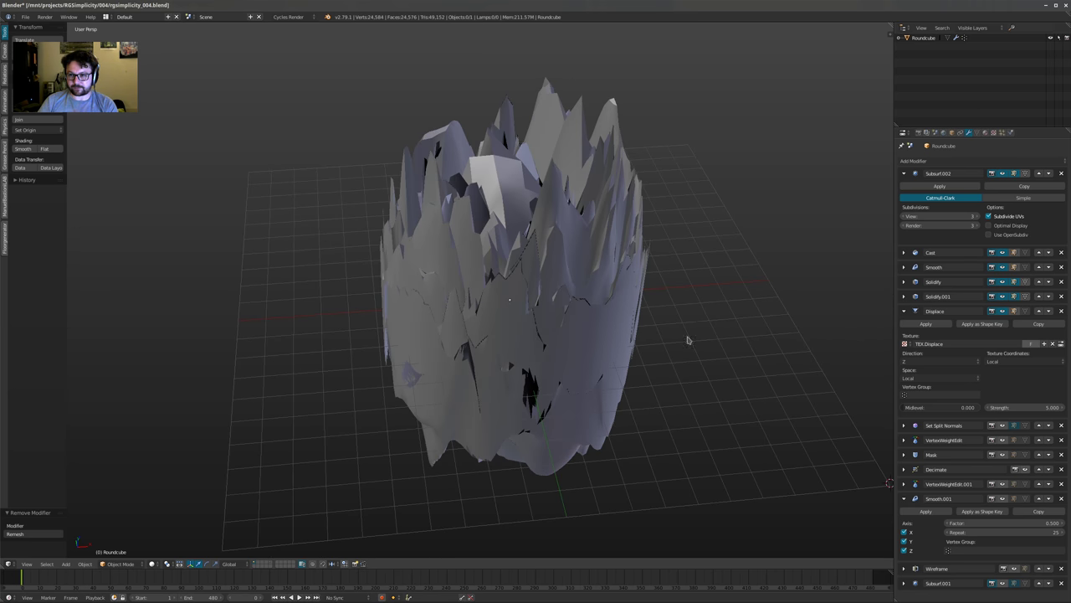
pyautogui.keyDown('ctrl'); pyautogui.scroll(-2, 923, 362); pyautogui.keyUp('ctrl')
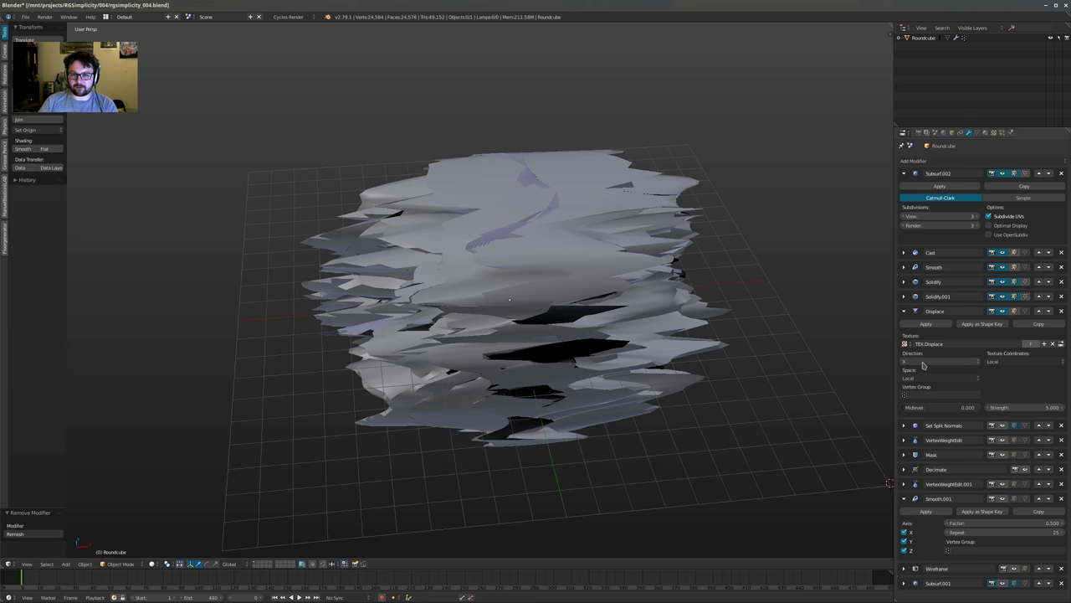
pyautogui.keyDown('ctrl'); pyautogui.scroll(-5, 923, 363); pyautogui.keyUp('ctrl')
pyautogui.moveTo(670, 318); pyautogui.dragTo(619, 301, button='middle')
# Set the size of the Displace modifier's Distorted Noise texture to 25
pyautogui.click(995, 132)
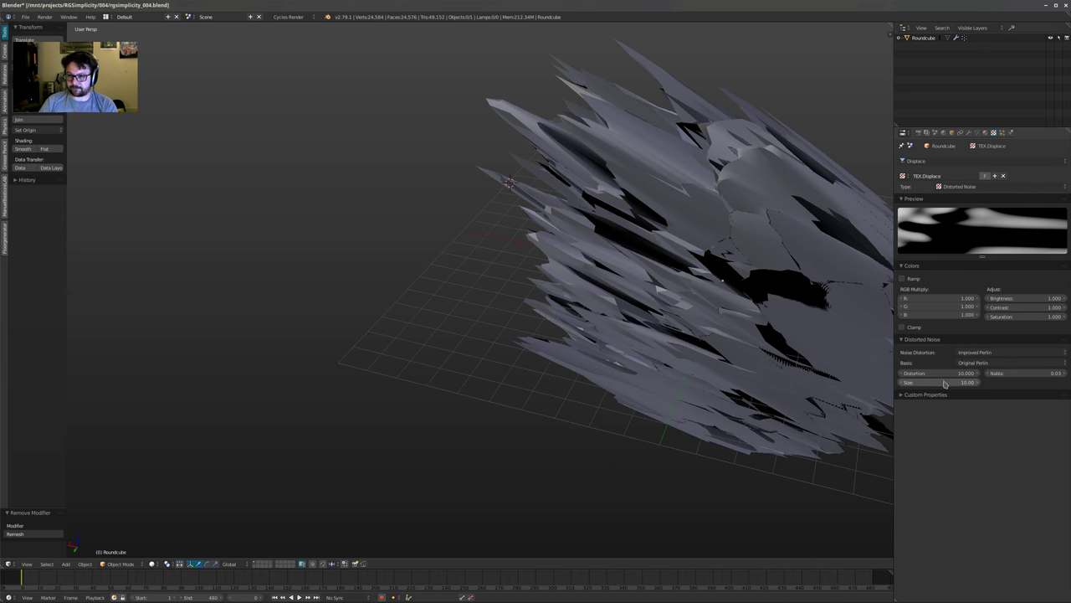
pyautogui.press('Return')
pyautogui.scroll(-2, 649, 254)
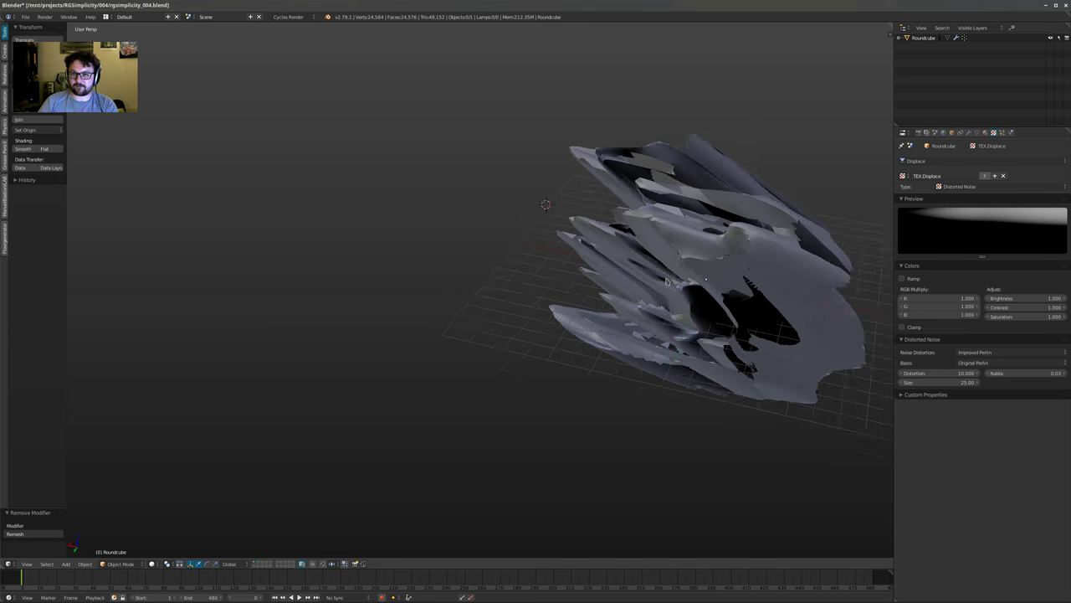
pyautogui.moveTo(648, 253); pyautogui.dragTo(719, 257, button='middle')
# Try several noise distortions on TEX.Displace, choosing Voronoi F3 for the distortion and Cell Noise for the basis
pyautogui.keyDown('ctrl'); pyautogui.scroll(1, 994, 353); pyautogui.keyUp('ctrl')
pyautogui.keyDown('ctrl'); pyautogui.scroll(-8, 993, 352); pyautogui.keyUp('ctrl')
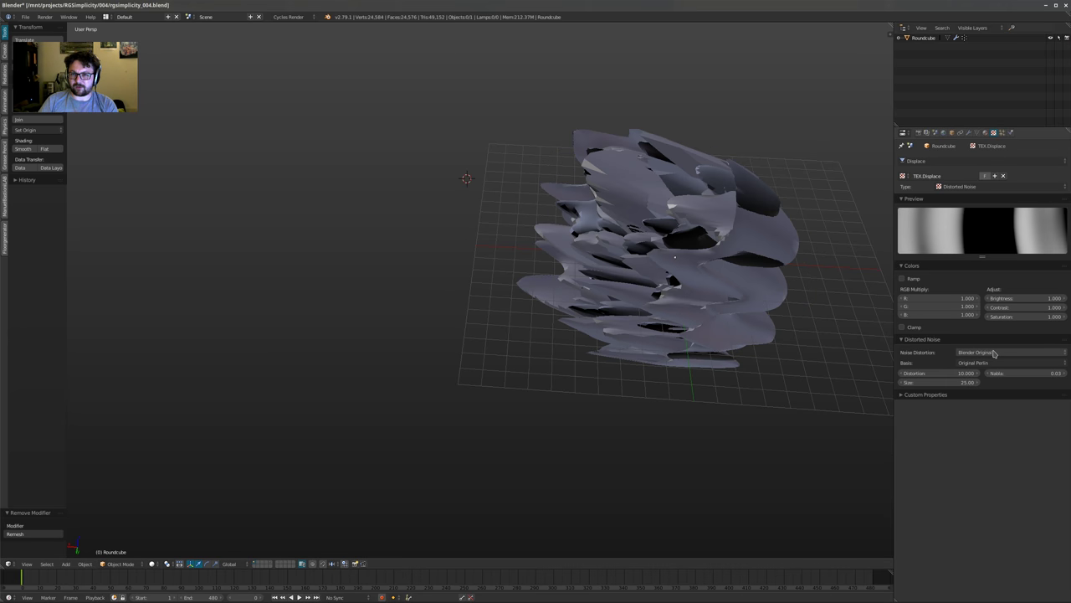
pyautogui.keyDown('ctrl'); pyautogui.scroll(1, 994, 353); pyautogui.keyUp('ctrl')
pyautogui.keyDown('ctrl'); pyautogui.scroll(-1, 994, 353); pyautogui.keyUp('ctrl')
pyautogui.moveTo(646, 289); pyautogui.dragTo(983, 351, button='middle')
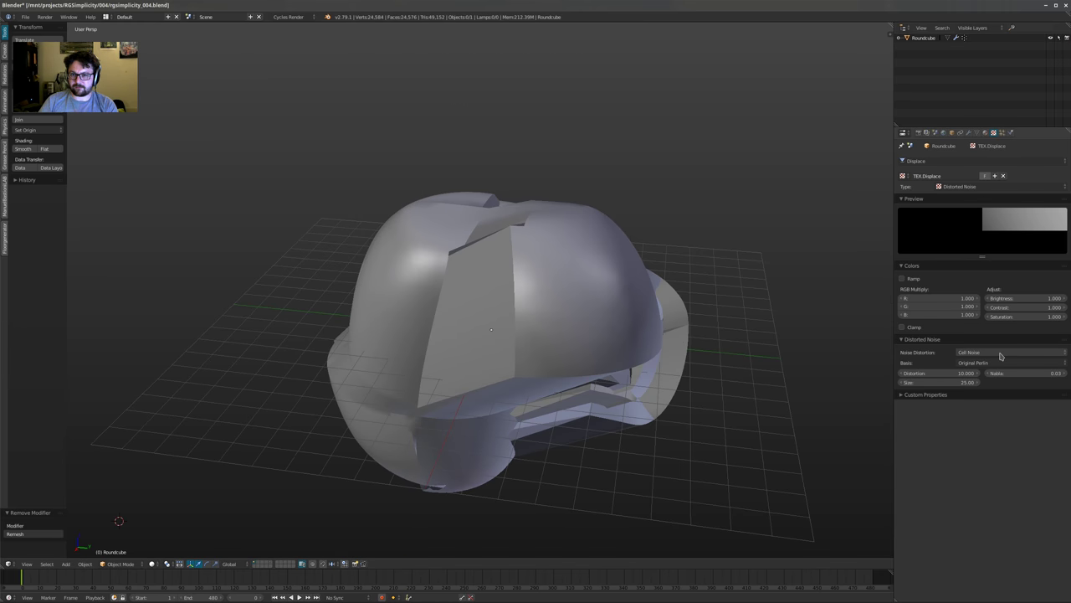
pyautogui.keyDown('ctrl'); pyautogui.scroll(4, 1000, 356); pyautogui.keyUp('ctrl')
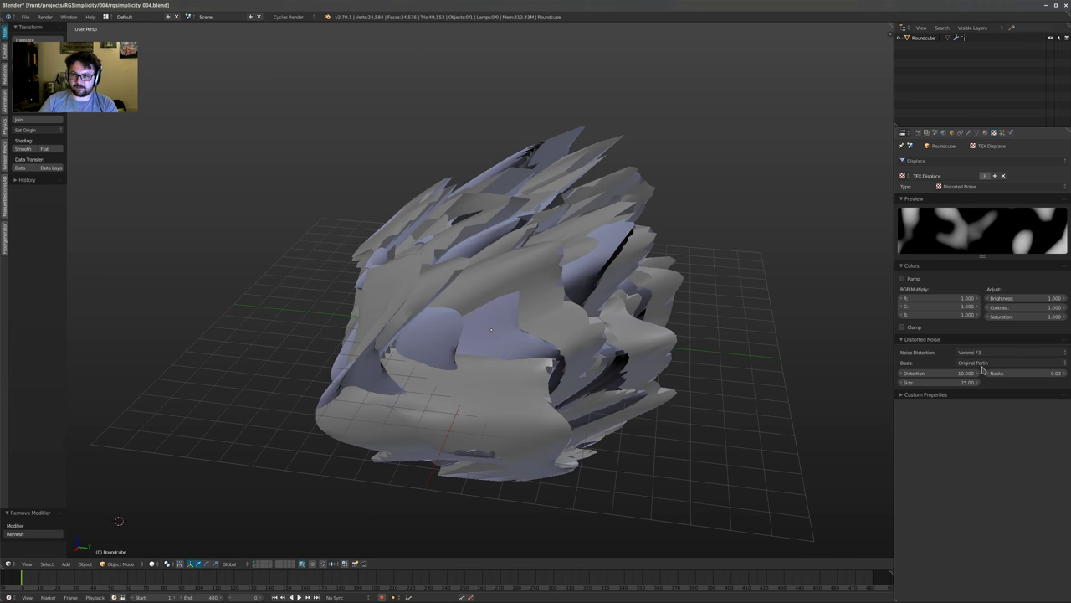
pyautogui.keyDown('ctrl'); pyautogui.scroll(2, 982, 367); pyautogui.keyUp('ctrl')
pyautogui.moveTo(836, 324); pyautogui.dragTo(525, 305, button='middle')
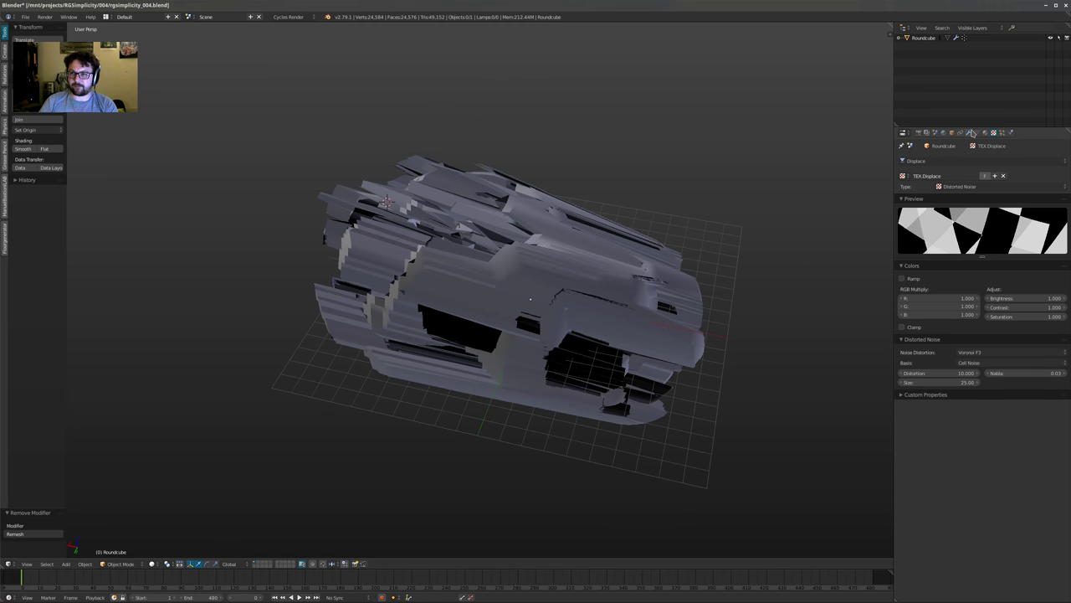
# Adjust the Displace modifier's strength to about 3.2 while checking the shape
pyautogui.click(971, 134)
pyautogui.moveTo(845, 289); pyautogui.dragTo(766, 306, button='middle')
pyautogui.moveTo(1026, 407); pyautogui.dragTo(1061, 406)
pyautogui.moveTo(632, 274); pyautogui.dragTo(762, 247, button='middle')
pyautogui.moveTo(1024, 408); pyautogui.dragTo(1011, 408)
pyautogui.moveTo(591, 206); pyautogui.dragTo(614, 218, button='middle')
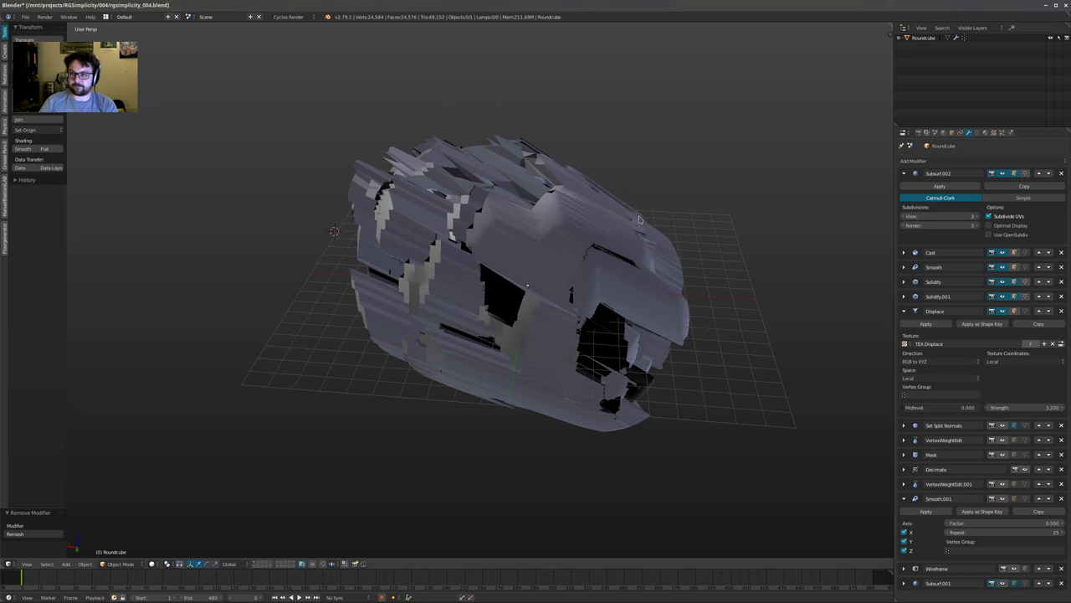
# Collapse the Displace settings and re-enable the Set Split Normals modifier in the viewport
pyautogui.click(905, 311)
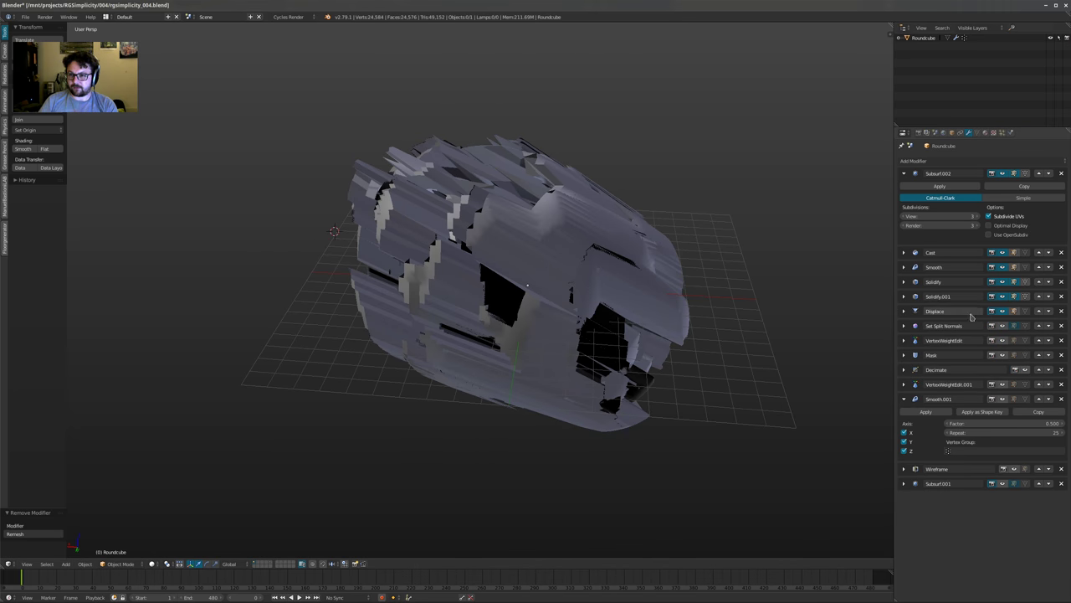
pyautogui.click(1001, 327)
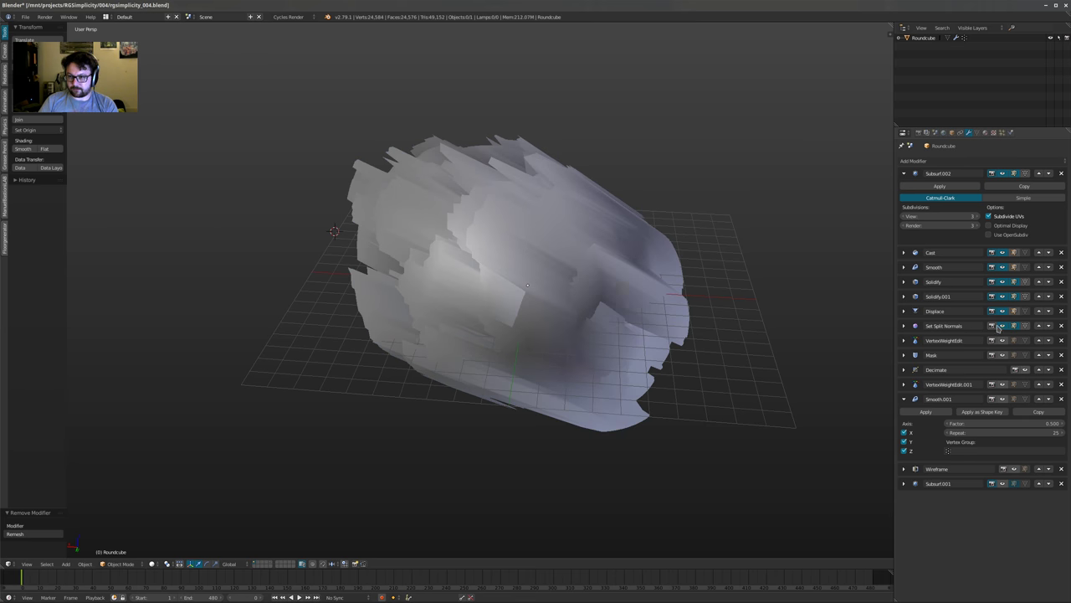
pyautogui.moveTo(586, 351)
pyautogui.mouseDown(button='middle')
pyautogui.moveTo(650, 333)
pyautogui.moveTo(672, 312)
pyautogui.moveTo(737, 302)
pyautogui.mouseUp(button='middle')
# Toggle the viewport display of Solidify.001 and Solidify to compare their effect on the shell
pyautogui.click(1002, 297)
pyautogui.moveTo(667, 276); pyautogui.dragTo(602, 276, button='middle')
pyautogui.click(1002, 282)
pyautogui.click(1002, 282)
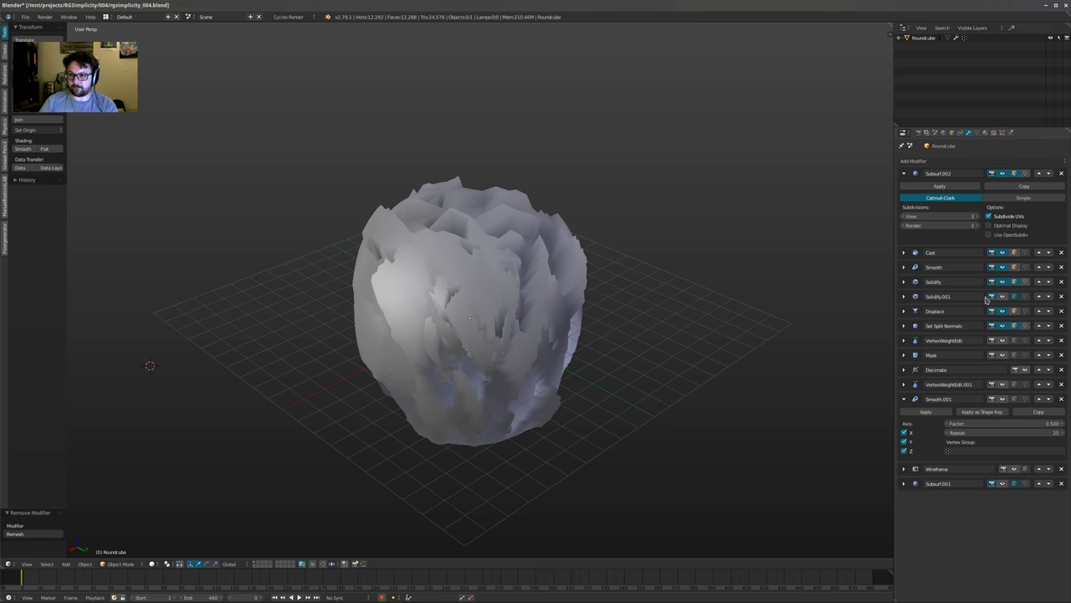
# Re-enable Solidify.001, VertexWeightEdit and Mask, and move VertexWeightEdit and Mask above Solidify in the stack
pyautogui.click(1002, 296)
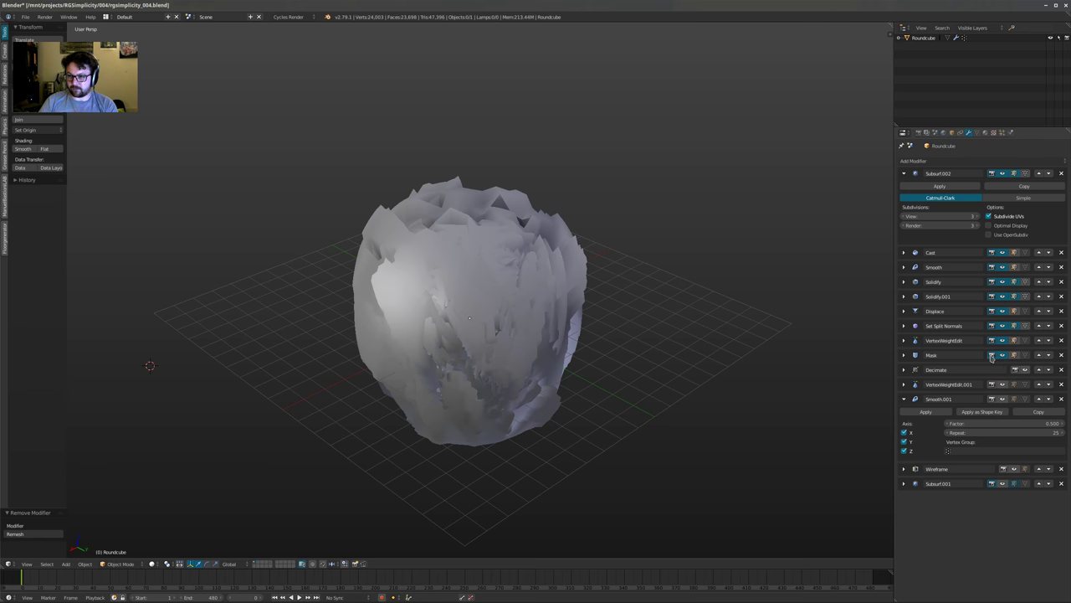
pyautogui.moveTo(824, 325); pyautogui.dragTo(768, 358, button='middle')
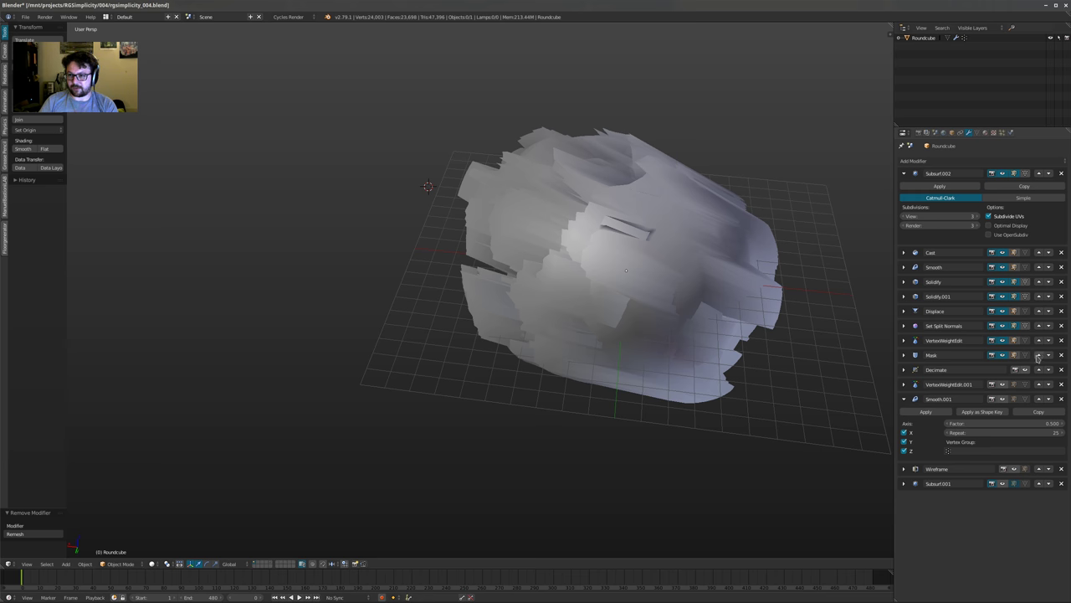
pyautogui.click(1038, 326)
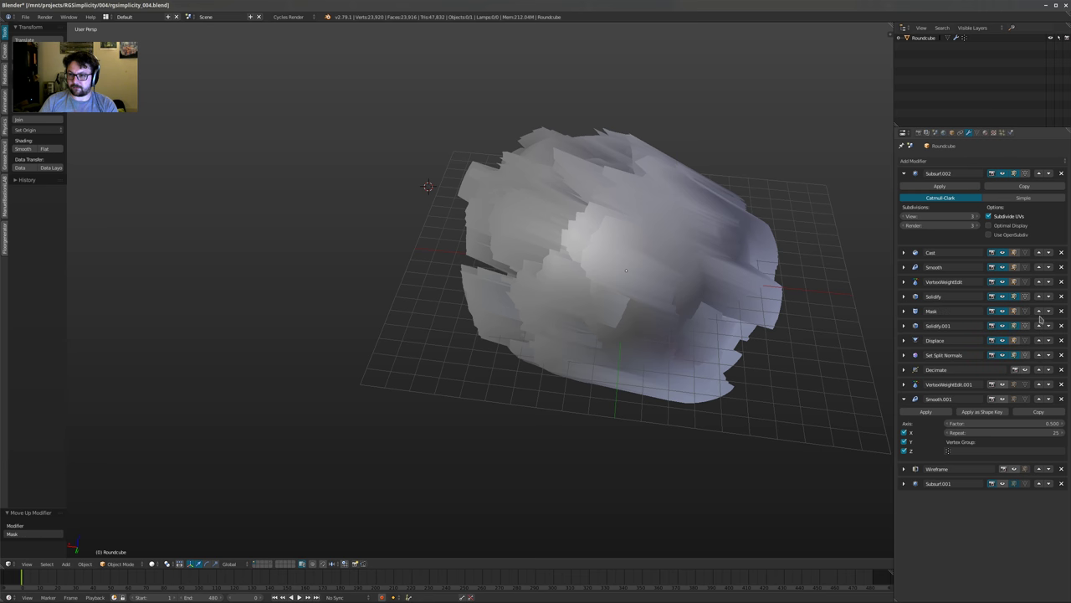
pyautogui.click(1038, 310)
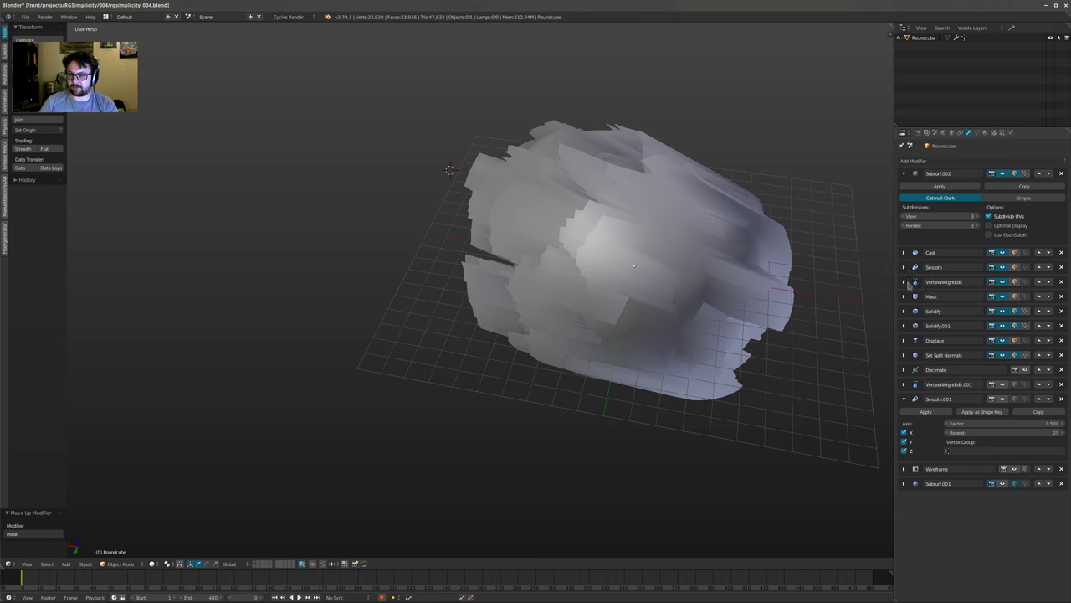
# Move the black stop of the color ramp in VertexWeightEdit's TEX.Weight texture to position 0.421
pyautogui.click(904, 282)
pyautogui.click(964, 164)
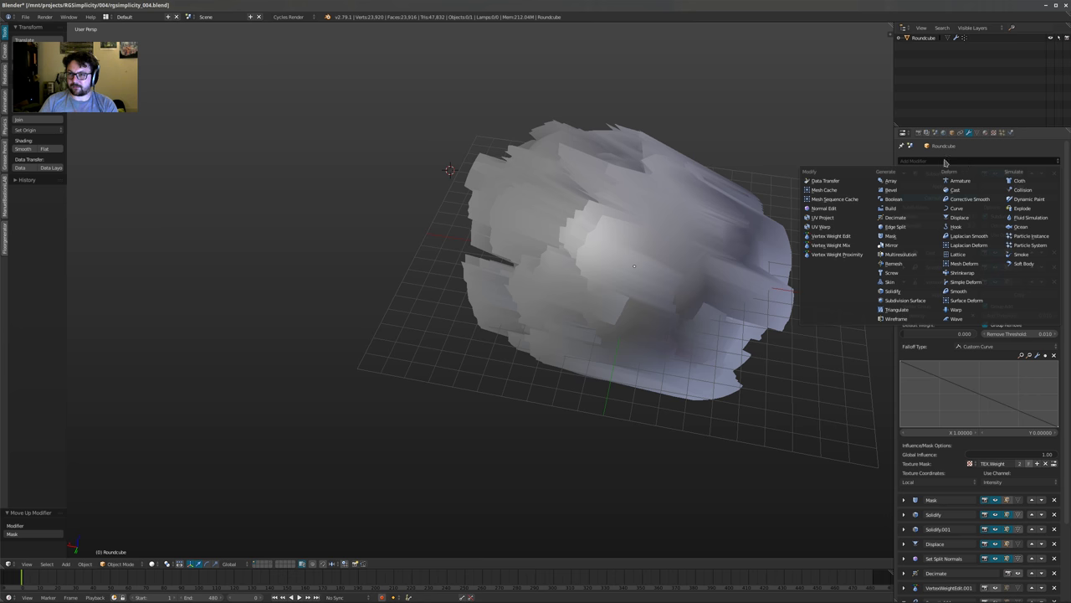
pyautogui.click(994, 132)
pyautogui.click(943, 161)
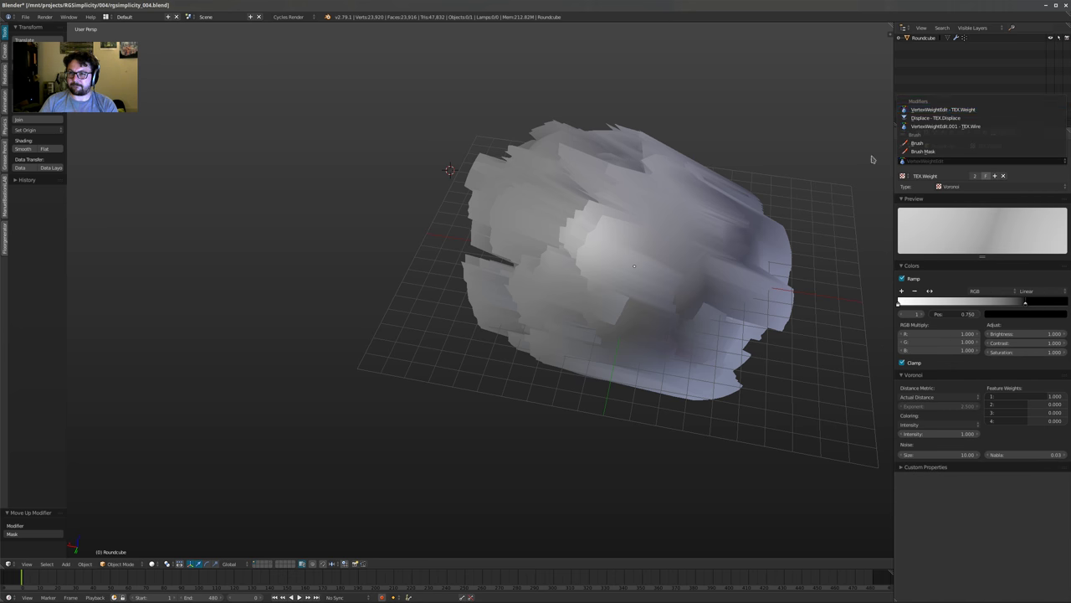
pyautogui.click(947, 162)
pyautogui.click(937, 118)
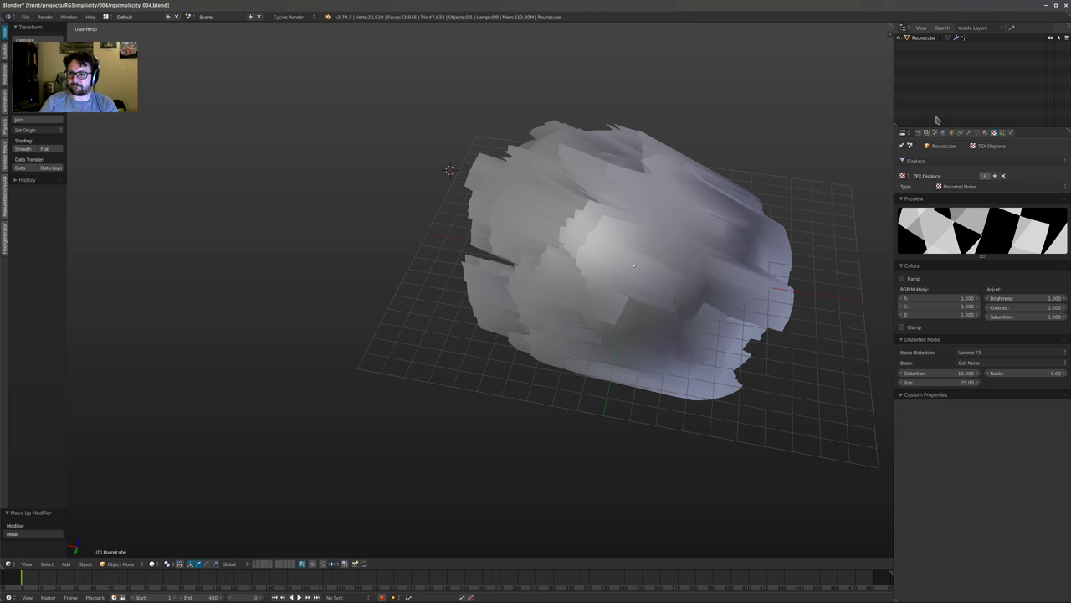
pyautogui.click(933, 162)
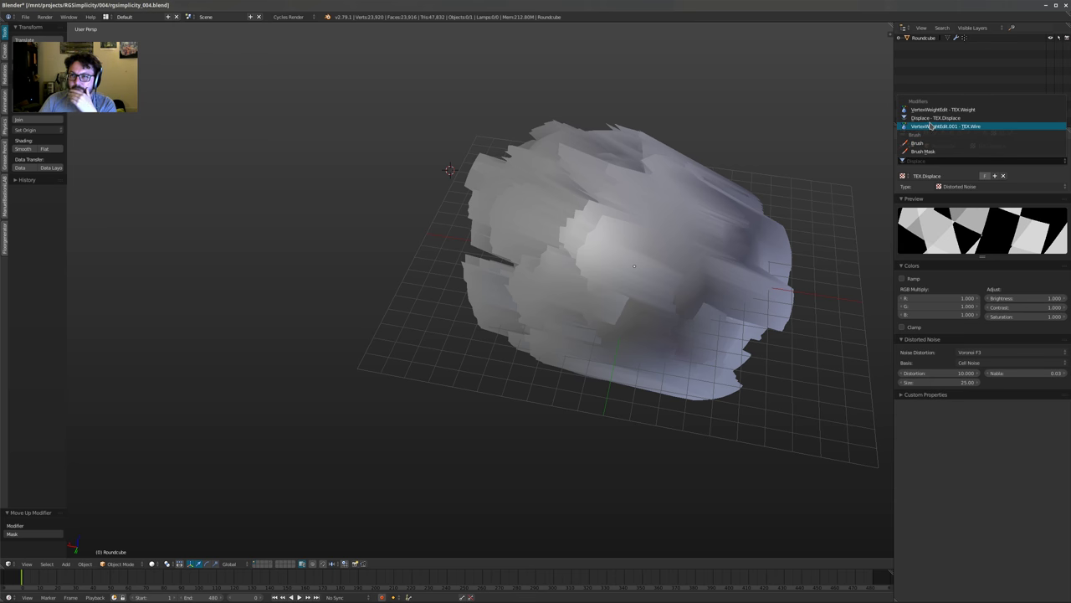
pyautogui.click(935, 108)
pyautogui.moveTo(1000, 303); pyautogui.dragTo(967, 302)
pyautogui.moveTo(578, 321); pyautogui.dragTo(664, 316, button='middle')
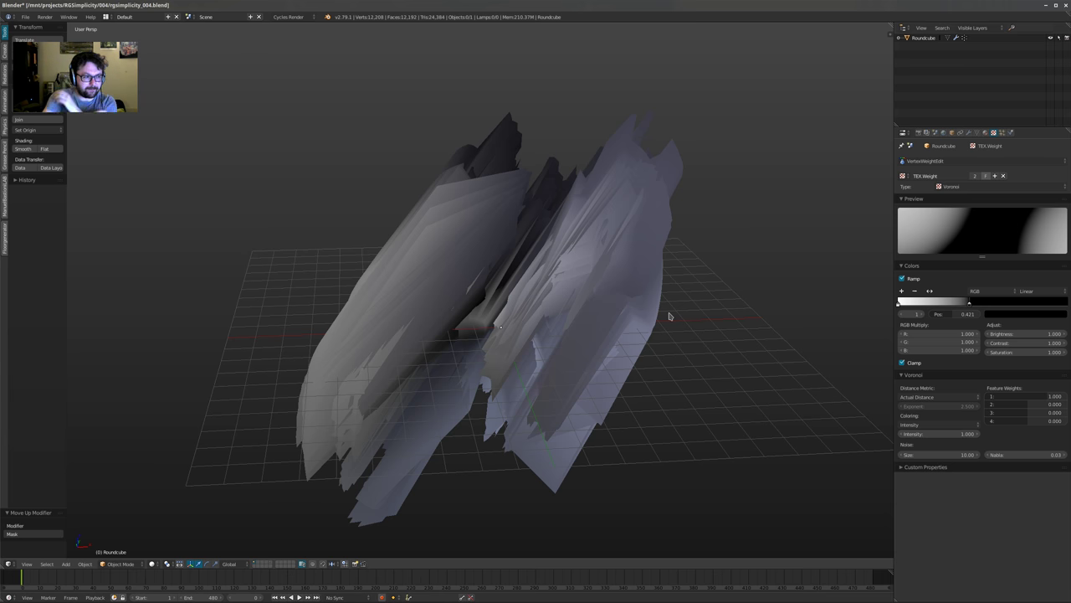
pyautogui.moveTo(670, 309); pyautogui.dragTo(582, 287, button='middle')
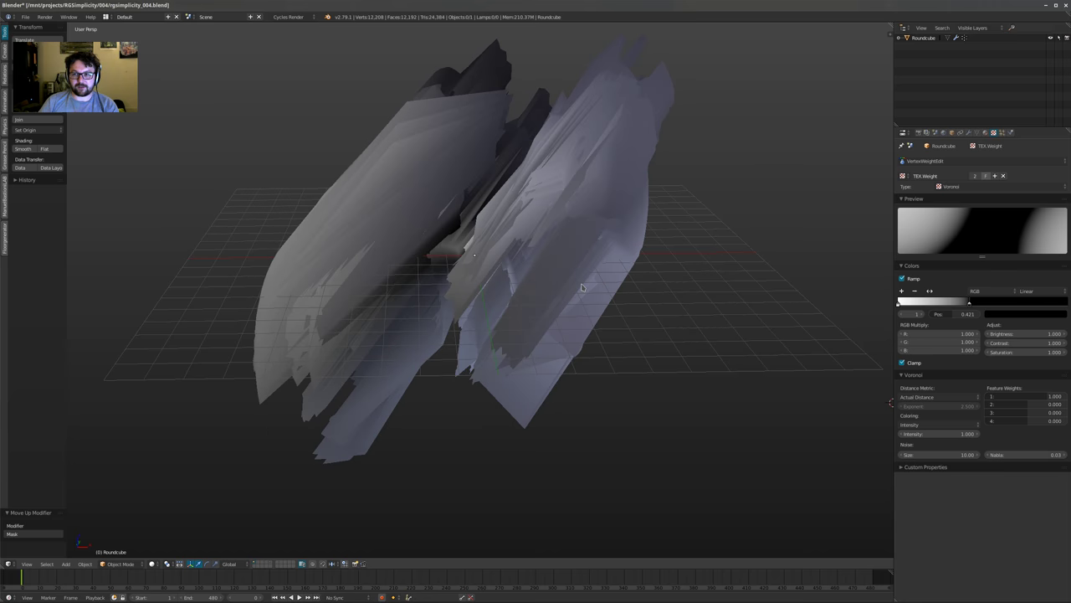
pyautogui.moveTo(755, 256); pyautogui.dragTo(620, 294, button='middle')
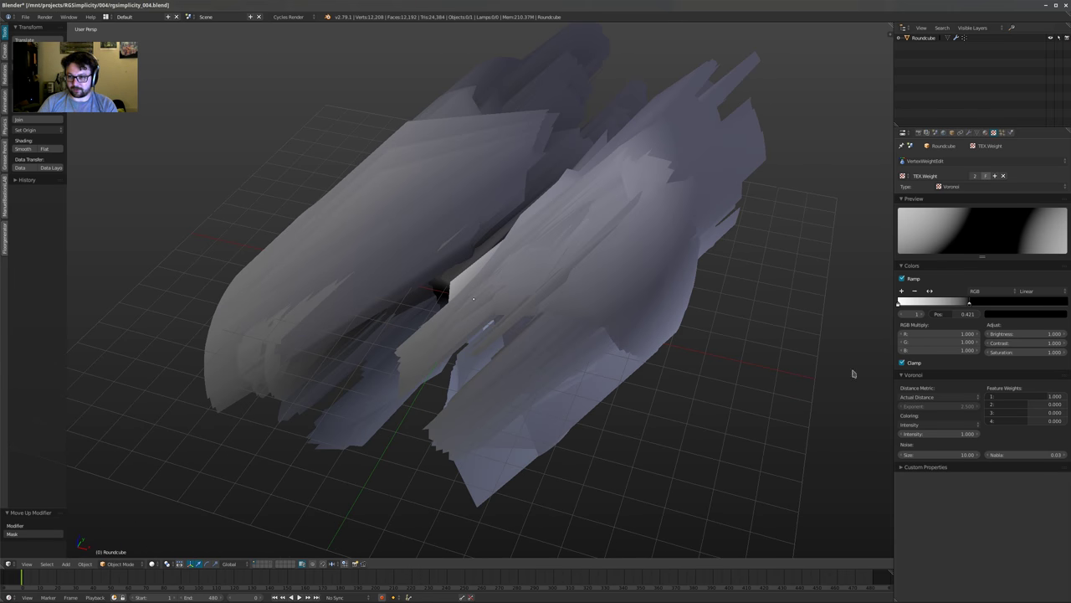
# Compare the Voronoi distance metrics of TEX.Weight and switch the metric to Minkowski
pyautogui.keyDown('ctrl'); pyautogui.scroll(-1, 946, 394); pyautogui.keyUp('ctrl')
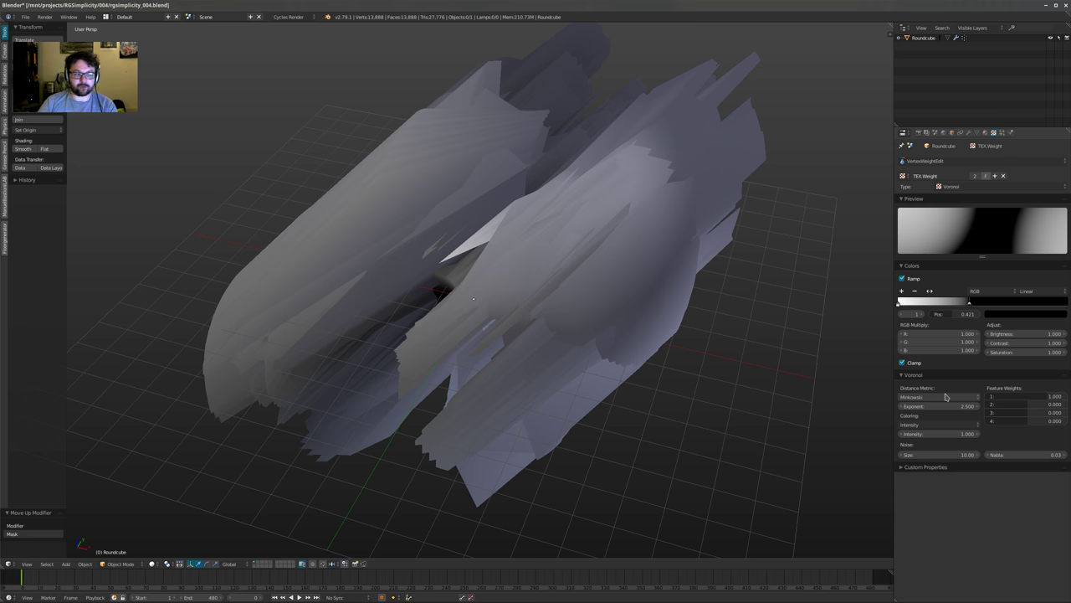
pyautogui.keyDown('ctrl'); pyautogui.scroll(5, 945, 397); pyautogui.keyUp('ctrl')
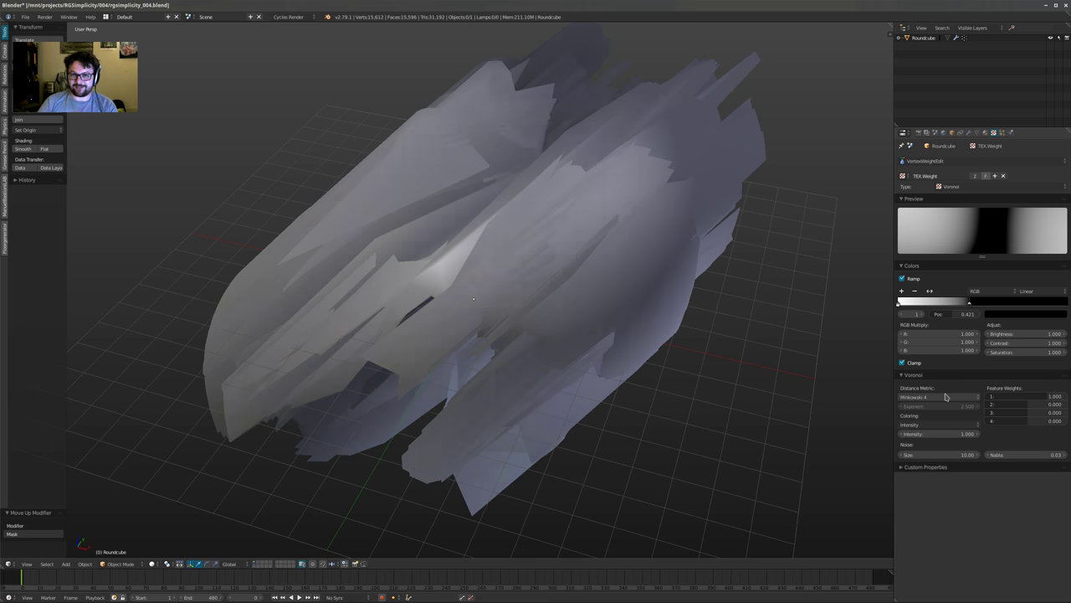
pyautogui.keyDown('ctrl'); pyautogui.scroll(-5, 946, 397); pyautogui.keyUp('ctrl')
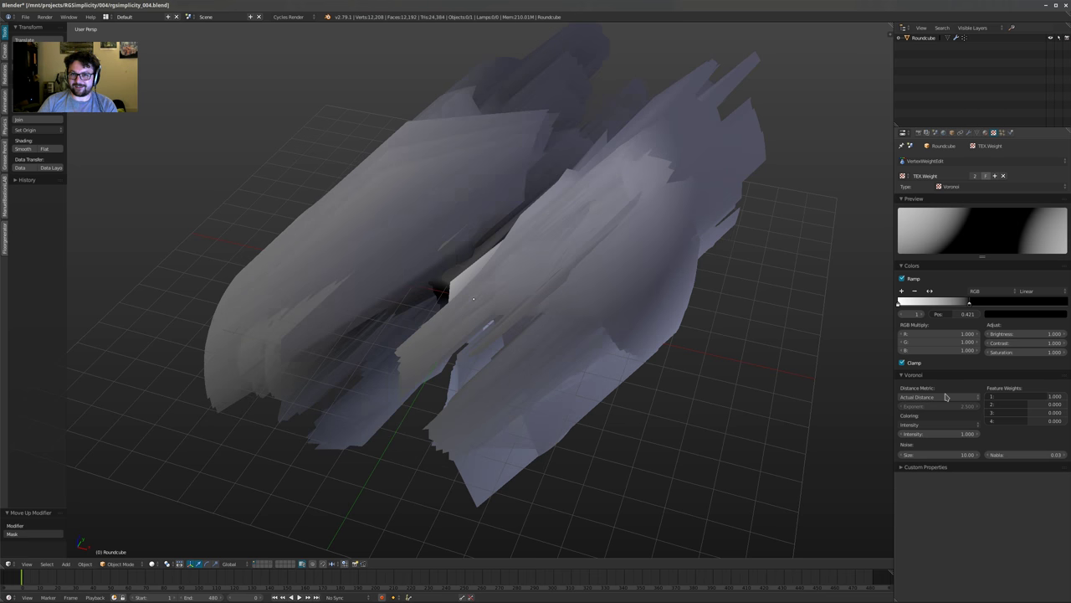
pyautogui.keyDown('ctrl'); pyautogui.scroll(1, 945, 397); pyautogui.keyUp('ctrl')
pyautogui.keyDown('ctrl'); pyautogui.scroll(-1, 945, 397); pyautogui.keyUp('ctrl')
# Set the Minkowski exponent of the Voronoi texture to 1.7 and check the shell from other angles
pyautogui.moveTo(939, 406); pyautogui.dragTo(933, 406)
pyautogui.keyDown('ctrl'); pyautogui.scroll(2, 939, 405); pyautogui.keyUp('ctrl')
pyautogui.moveTo(863, 394); pyautogui.dragTo(701, 259, button='middle')
pyautogui.moveTo(696, 299); pyautogui.dragTo(700, 296, button='middle')
pyautogui.moveTo(811, 202); pyautogui.dragTo(810, 204, button='middle')
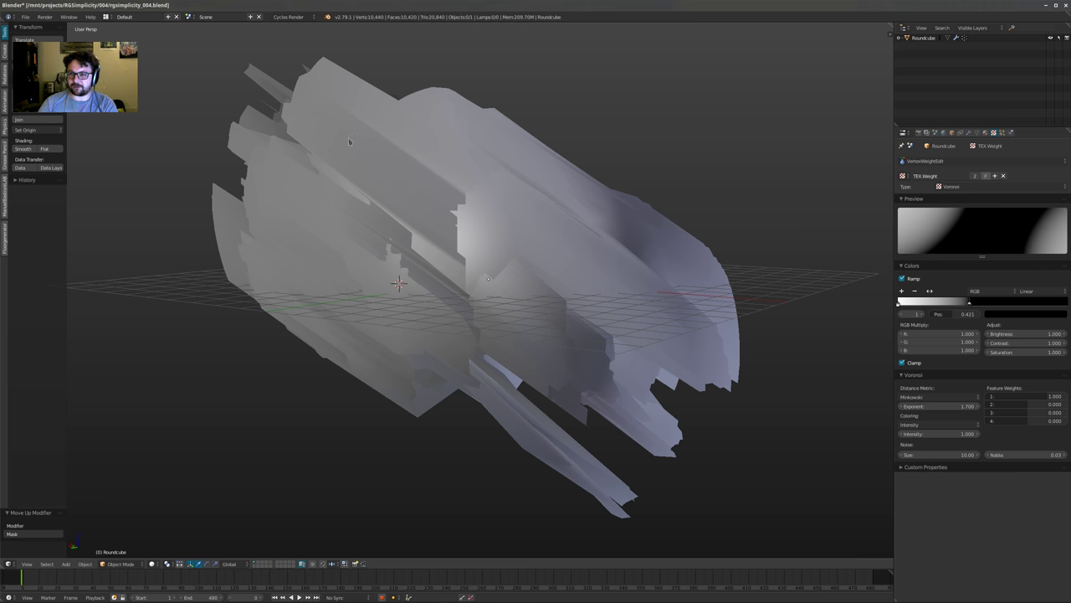
# Preview the Decimate modifier's effect on the shell, then remove it from the modifier stack
pyautogui.click(968, 132)
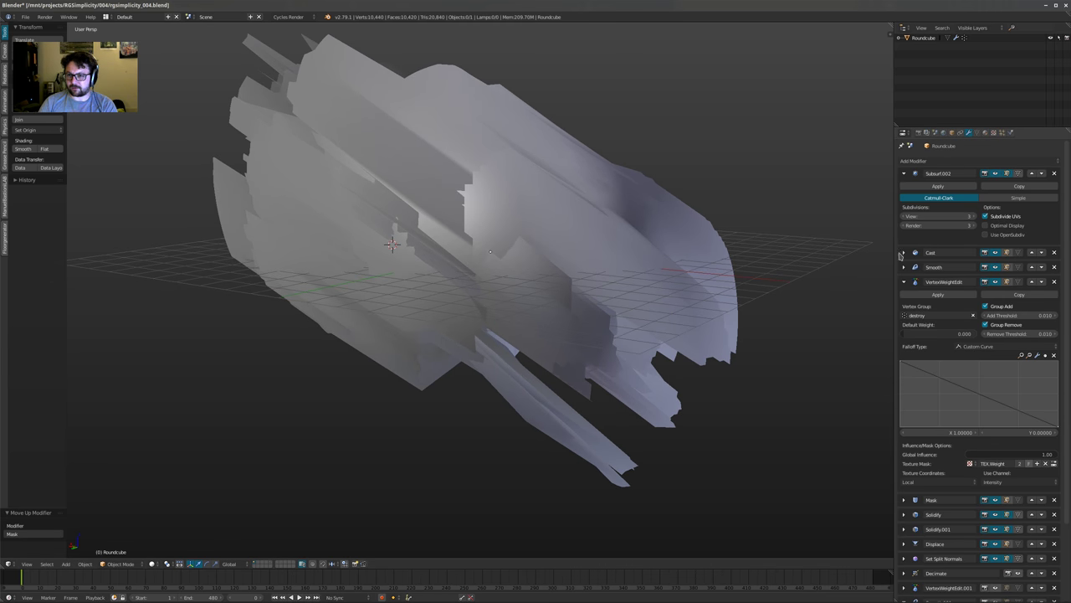
pyautogui.click(903, 282)
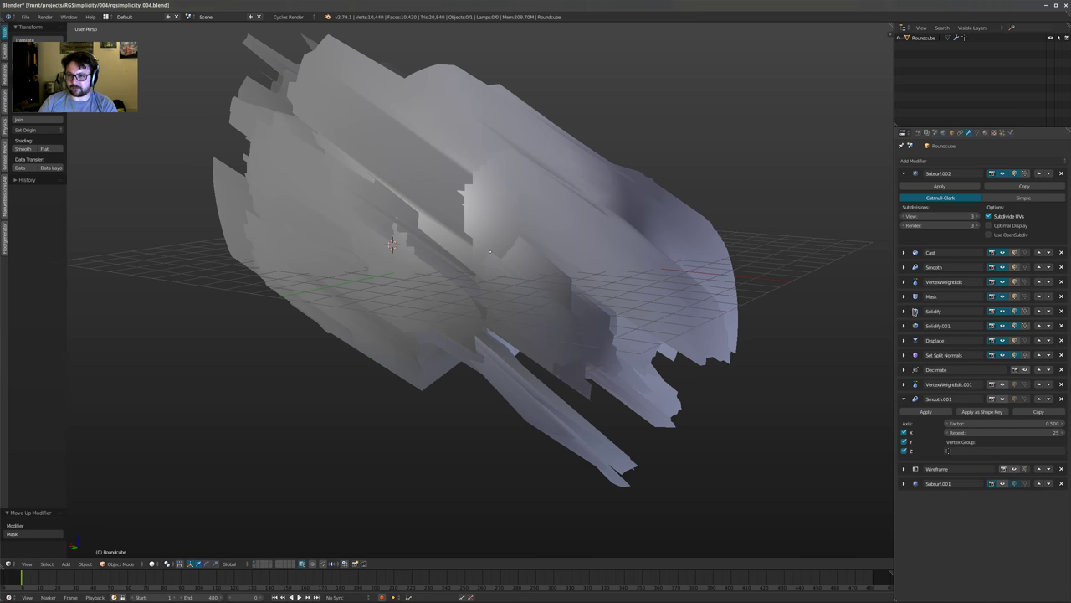
pyautogui.click(1024, 371)
pyautogui.scroll(-2, 578, 348)
pyautogui.moveTo(553, 327); pyautogui.dragTo(603, 394, button='middle')
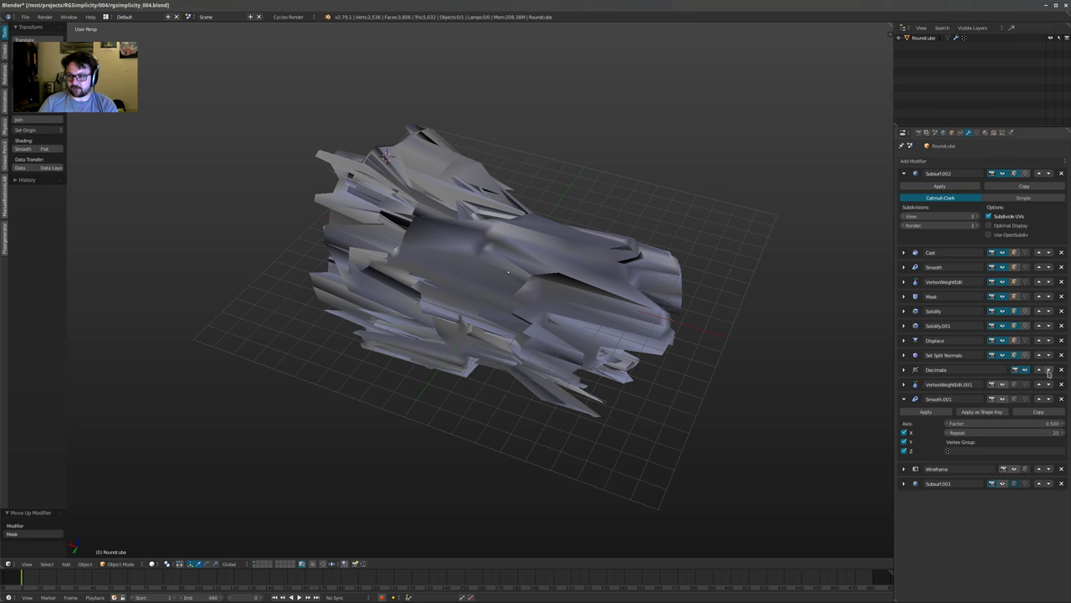
pyautogui.click(1061, 370)
pyautogui.moveTo(586, 335); pyautogui.dragTo(687, 286, button='middle')
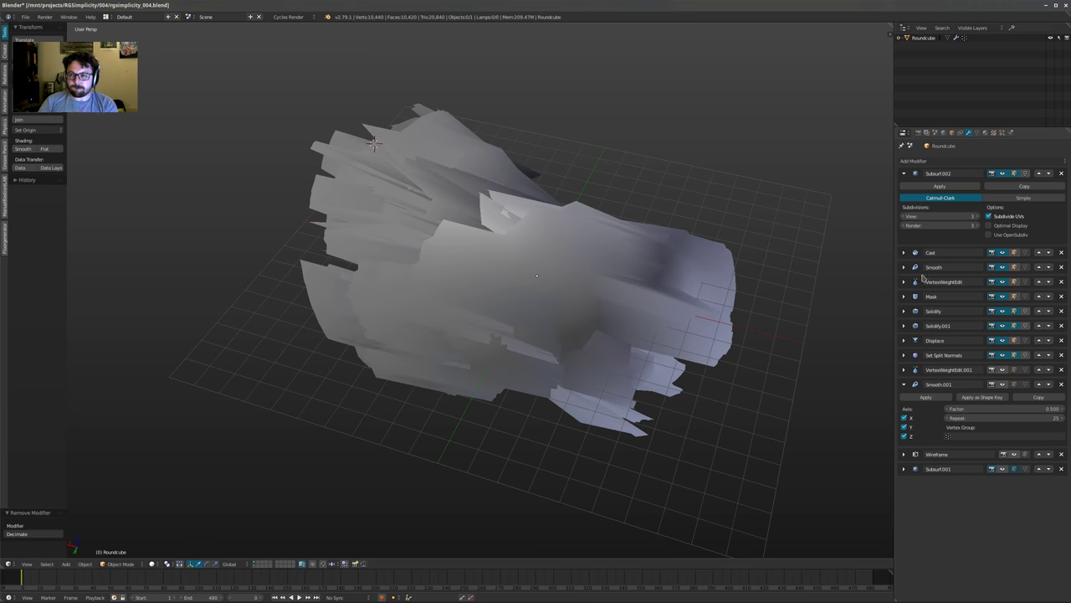
# Turn off the Cast modifier in the viewport to compare the shape, then remove it
pyautogui.click(1005, 255)
pyautogui.moveTo(506, 299); pyautogui.dragTo(586, 318, button='middle')
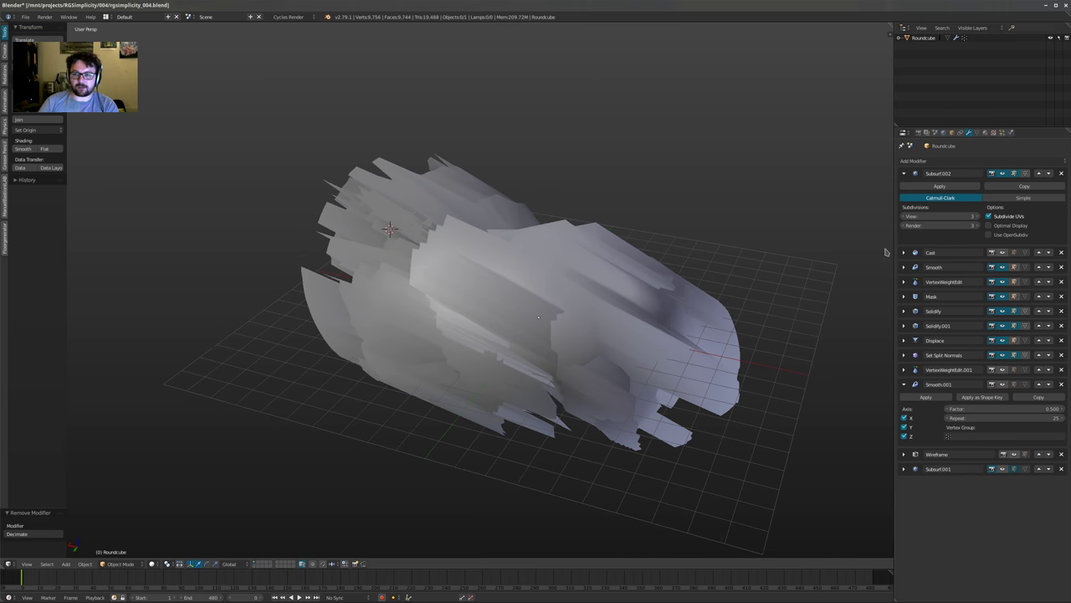
pyautogui.click(1061, 251)
pyautogui.moveTo(643, 250); pyautogui.dragTo(559, 286, button='middle')
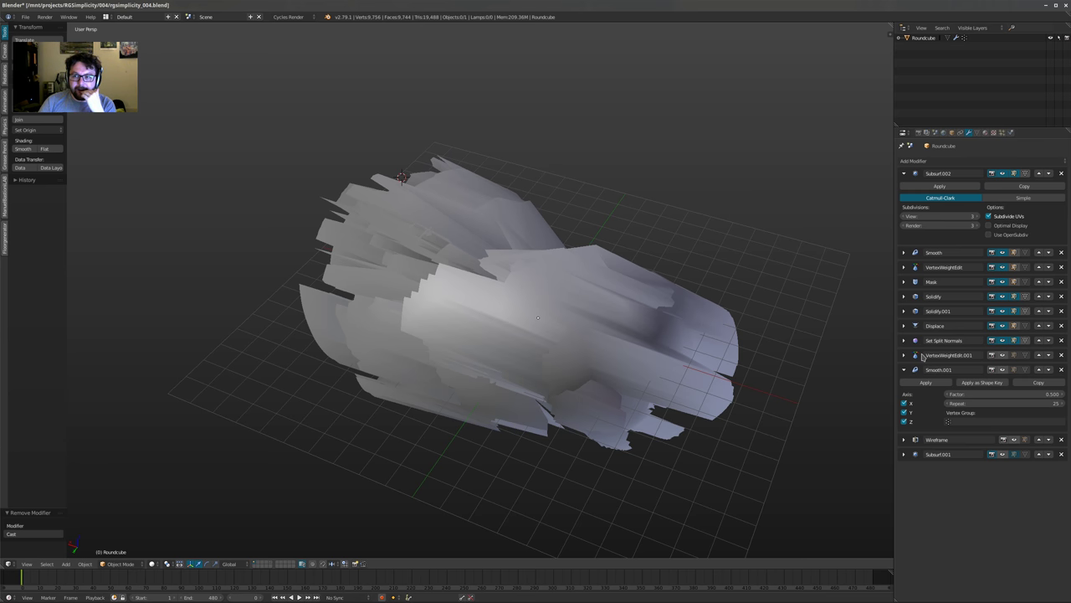
# Enable VertexWeightEdit.001 and Smooth.001 in the viewport and set Smooth.001's repeat to 0
pyautogui.click(1002, 357)
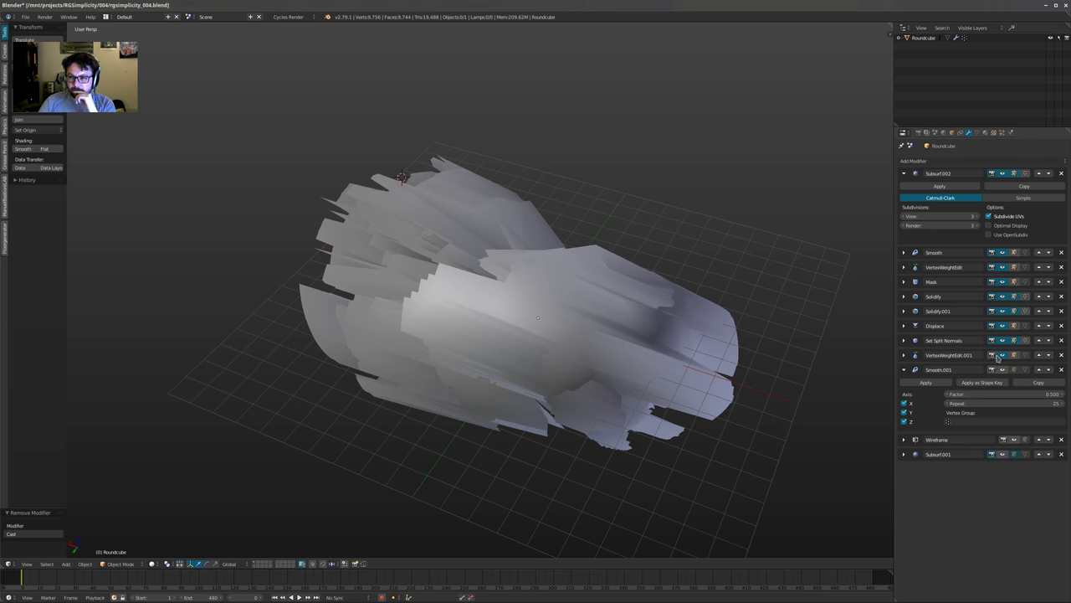
pyautogui.click(1001, 372)
pyautogui.moveTo(400, 352); pyautogui.dragTo(629, 390, button='middle')
pyautogui.click(985, 402)
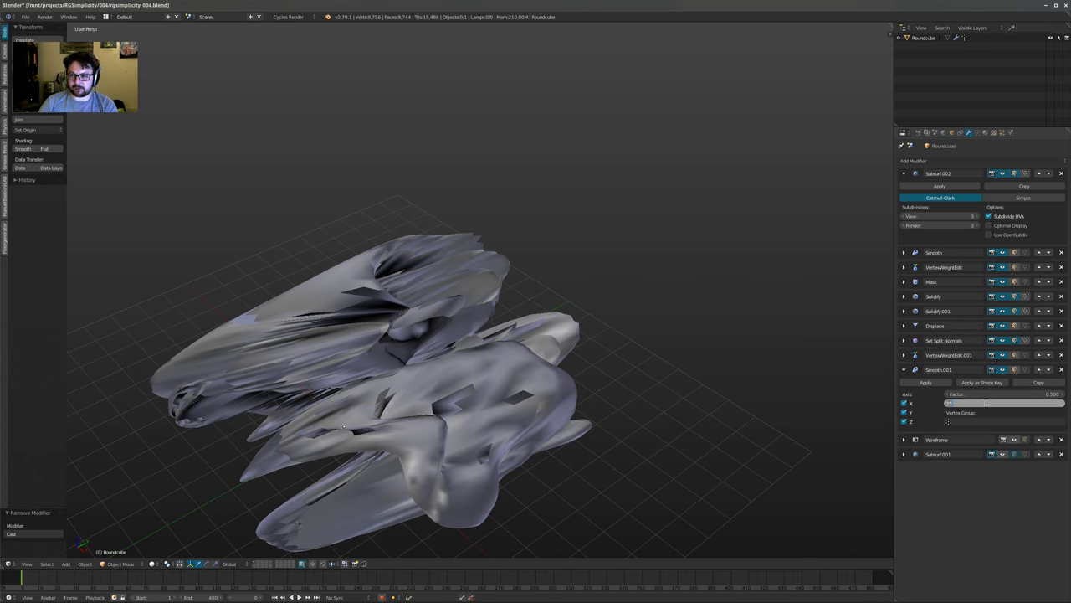
pyautogui.write('0')
pyautogui.press('Return')
pyautogui.moveTo(688, 340); pyautogui.dragTo(795, 360, button='middle')
# Set Smooth.001's factor to -0.5 and its repeat to 1
pyautogui.click(988, 393)
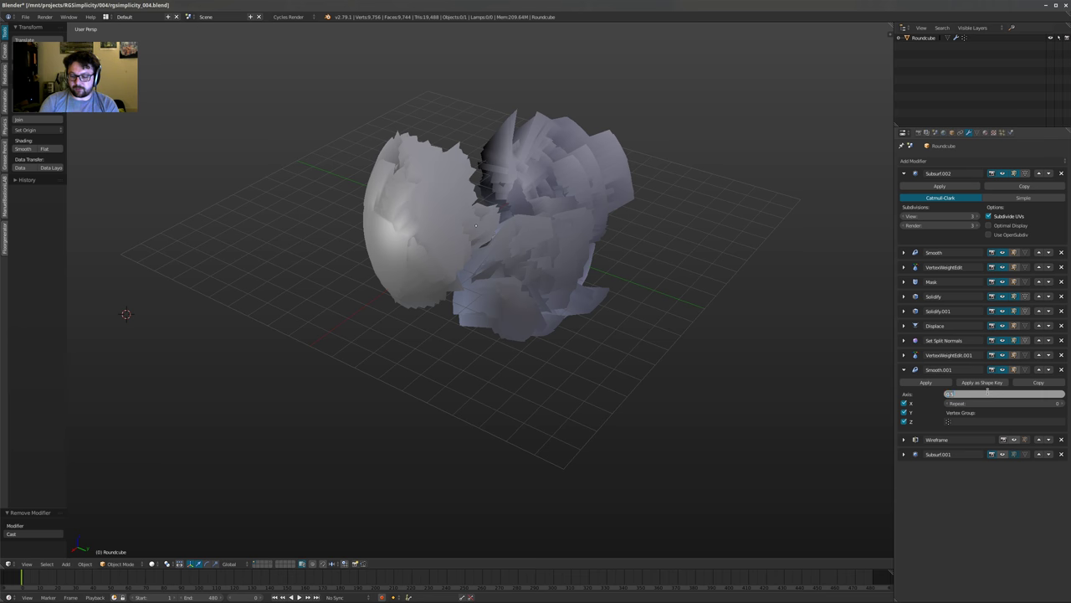
pyautogui.write('-.5')
pyautogui.press('Return')
pyautogui.scroll(2, 641, 313)
pyautogui.moveTo(641, 313); pyautogui.dragTo(519, 339, button='middle')
pyautogui.click(967, 404)
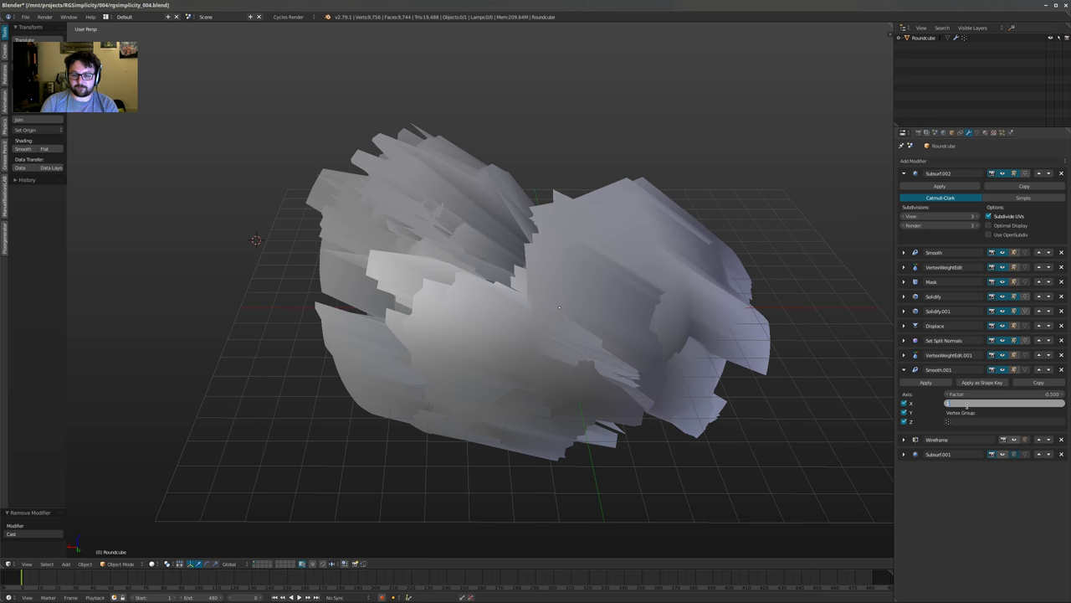
pyautogui.write('1')
pyautogui.press('Return')
pyautogui.moveTo(757, 356); pyautogui.dragTo(724, 371, button='middle')
# Try vertex group choices for Smooth.001, then remove the Smooth.001 modifier
pyautogui.click(976, 422)
pyautogui.click(957, 434)
pyautogui.click(962, 422)
pyautogui.click(950, 441)
pyautogui.moveTo(675, 341); pyautogui.dragTo(753, 376, button='middle')
pyautogui.click(1013, 370)
pyautogui.click(1012, 370)
pyautogui.click(1013, 371)
pyautogui.click(1061, 370)
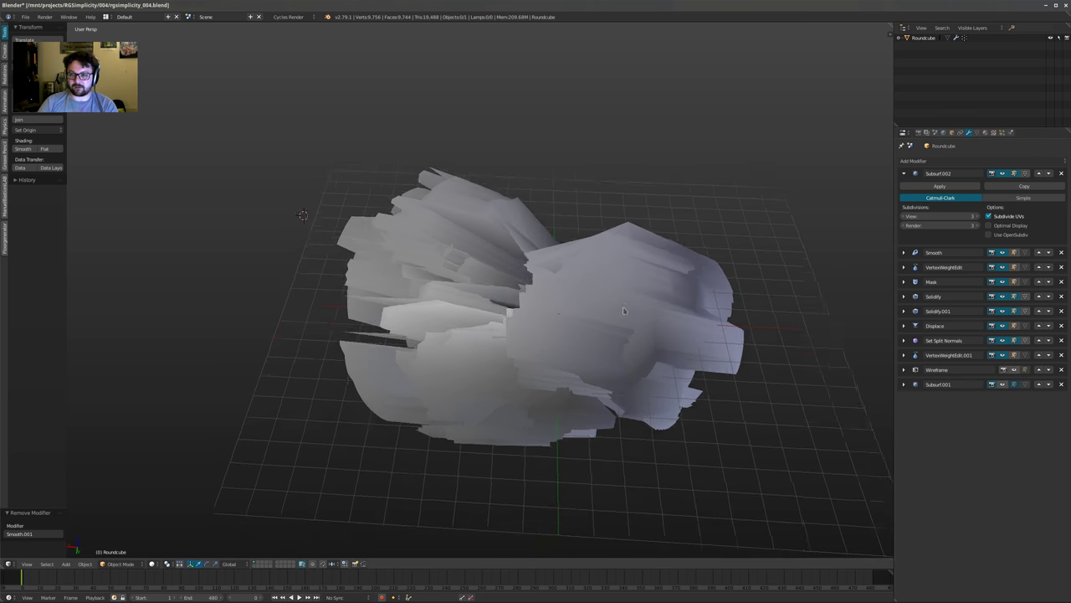
# Enable the Wireframe modifier, set its offset to 0, and inspect the resulting shell
pyautogui.click(1014, 371)
pyautogui.moveTo(644, 336); pyautogui.dragTo(598, 343, button='middle')
pyautogui.click(904, 369)
pyautogui.moveTo(887, 392); pyautogui.dragTo(872, 406, button='middle')
pyautogui.doubleClick(1033, 395)
pyautogui.write('0')
pyautogui.press('Return')
pyautogui.scroll(4, 679, 282)
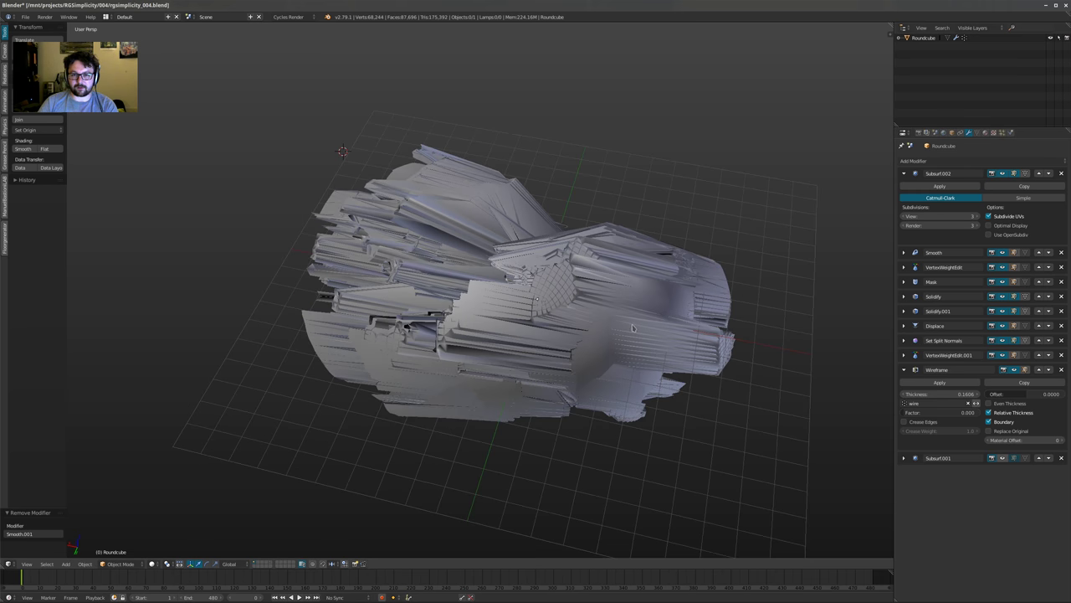
pyautogui.moveTo(679, 282); pyautogui.dragTo(590, 379, button='middle')
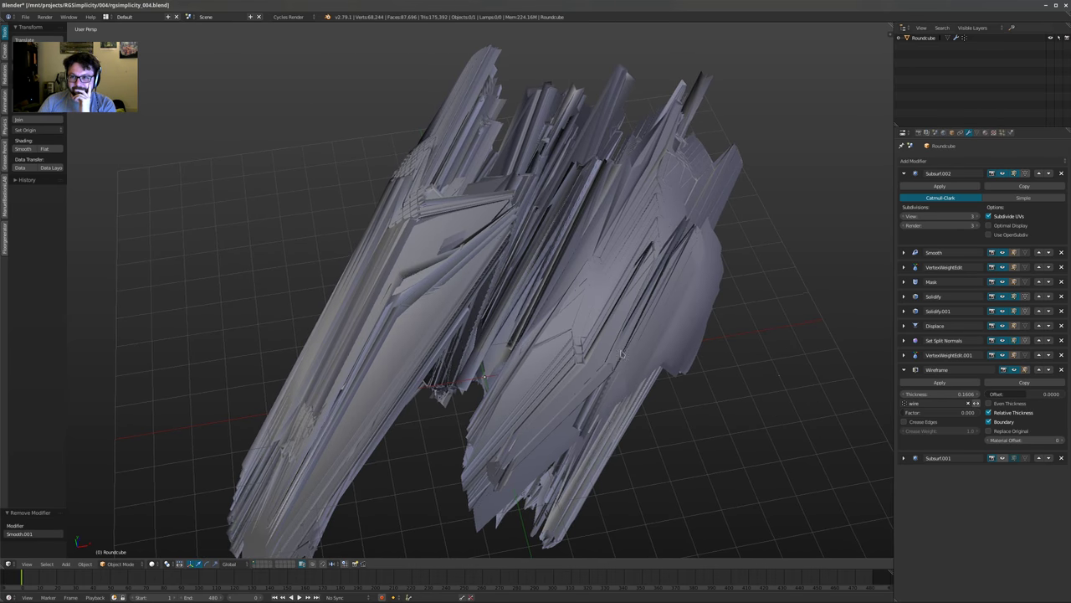
pyautogui.scroll(-2, 586, 368)
pyautogui.scroll(2, 580, 365)
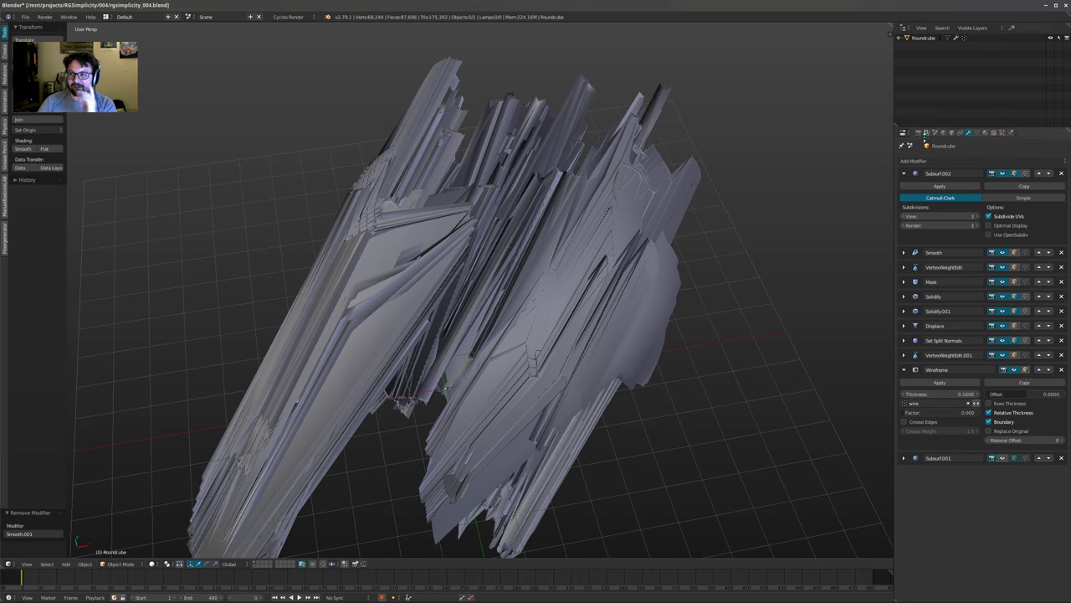
# Hide the Roundcube shell and add a new Round Cube mesh at the scene's center
pyautogui.click(1046, 38)
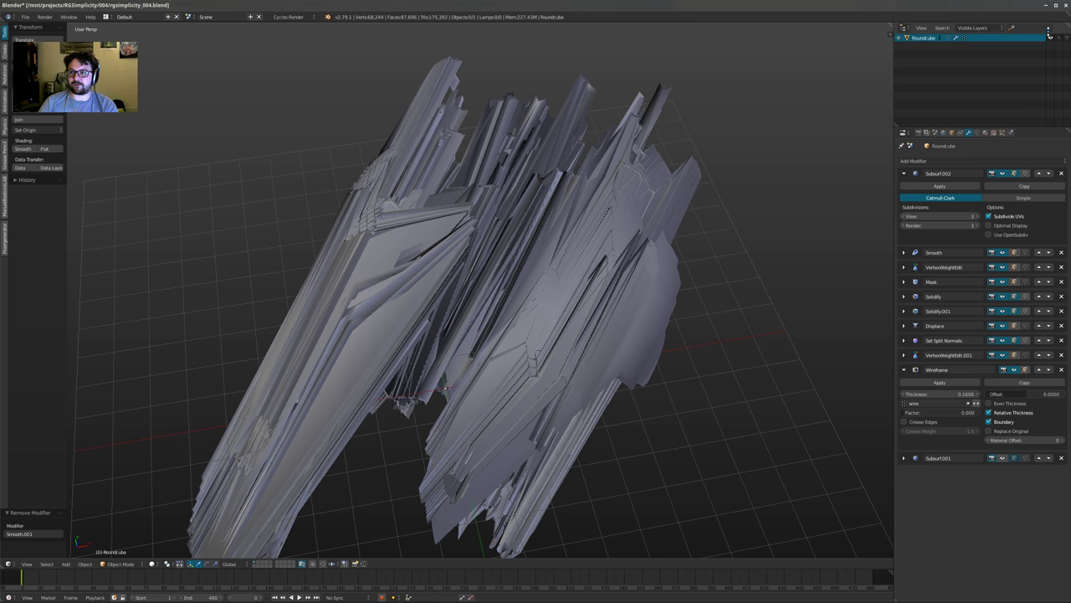
pyautogui.click(1051, 38)
pyautogui.scroll(-4, 546, 124)
pyautogui.keyDown('shift'); pyautogui.moveTo(548, 226); pyautogui.dragTo(547, 232, button='middle'); pyautogui.keyUp('shift')
pyautogui.hotkey('shift', 'a')
pyautogui.moveTo(482, 297)
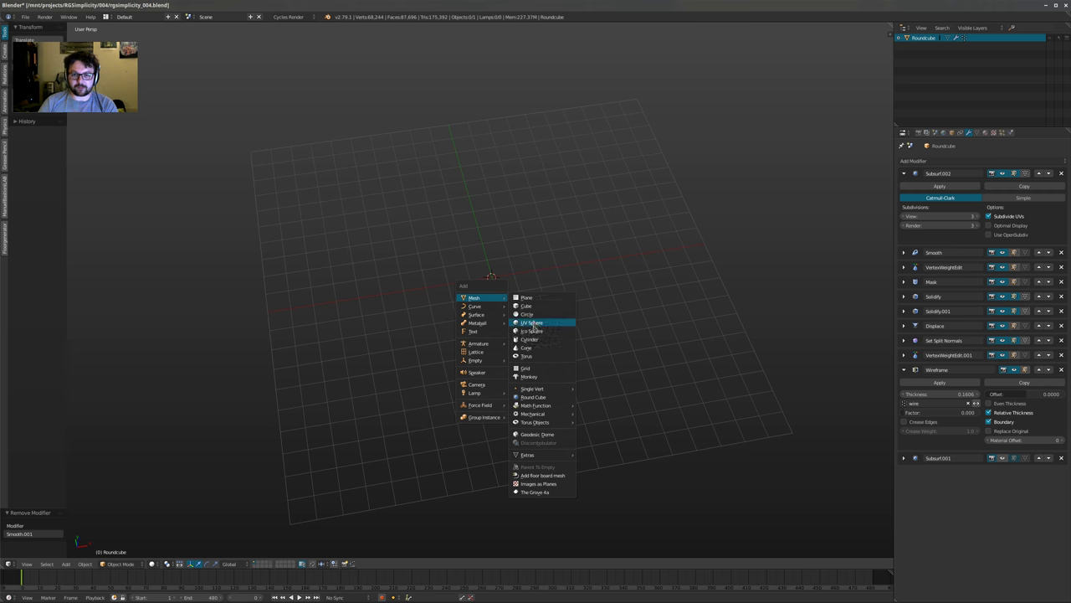
pyautogui.click(533, 396)
# Scale the new round cube's mesh by 5 in Edit Mode and return to Object Mode
pyautogui.press('Tab')
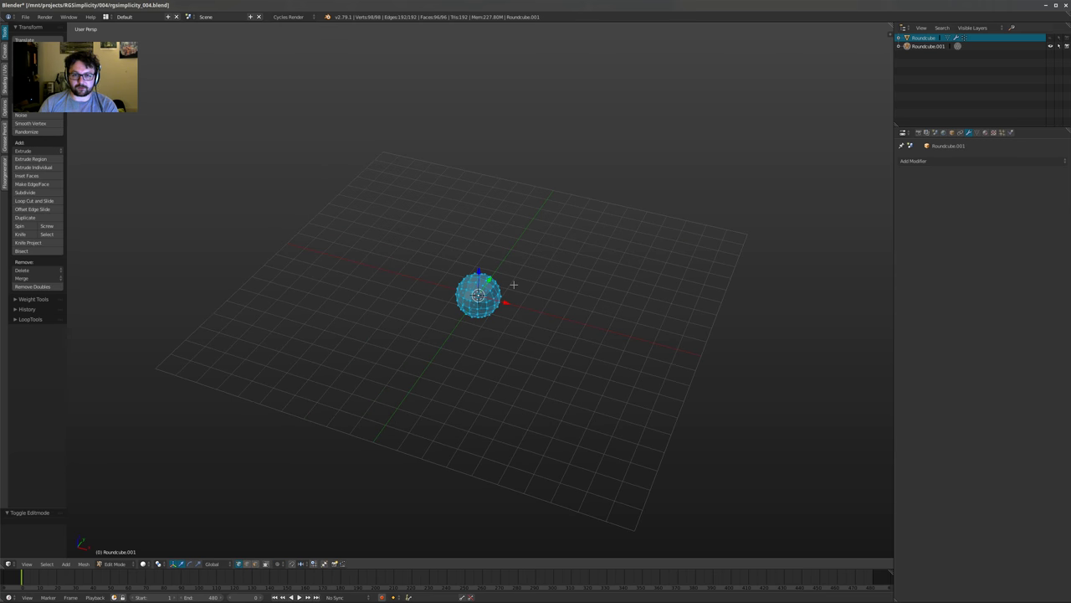
pyautogui.press('s')
pyautogui.press('5')
pyautogui.press('Return')
pyautogui.press('Tab')
pyautogui.moveTo(523, 237); pyautogui.dragTo(508, 206, button='middle')
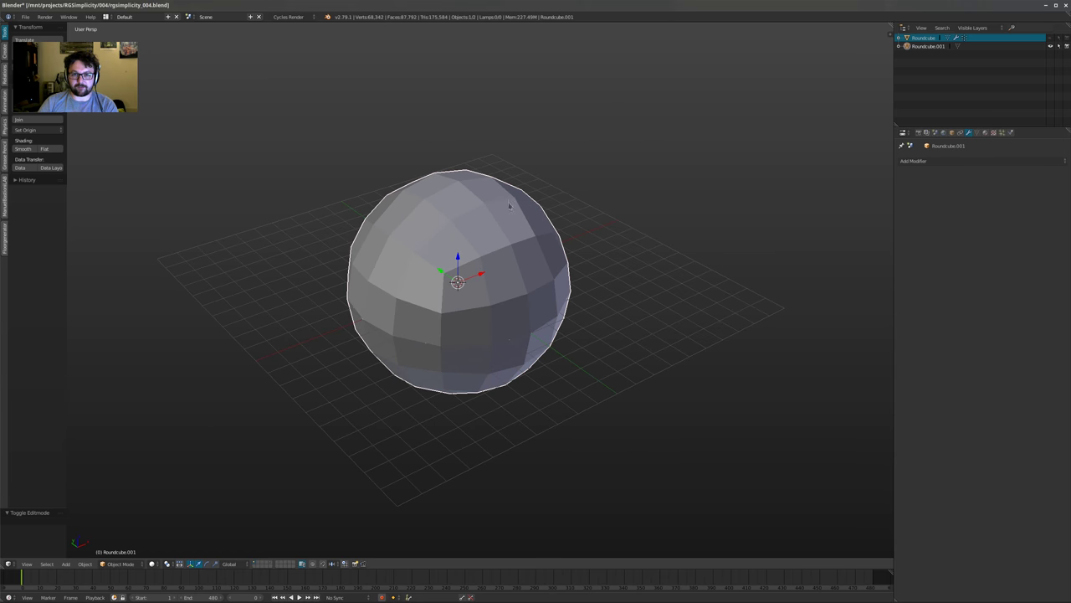
pyautogui.click(912, 160)
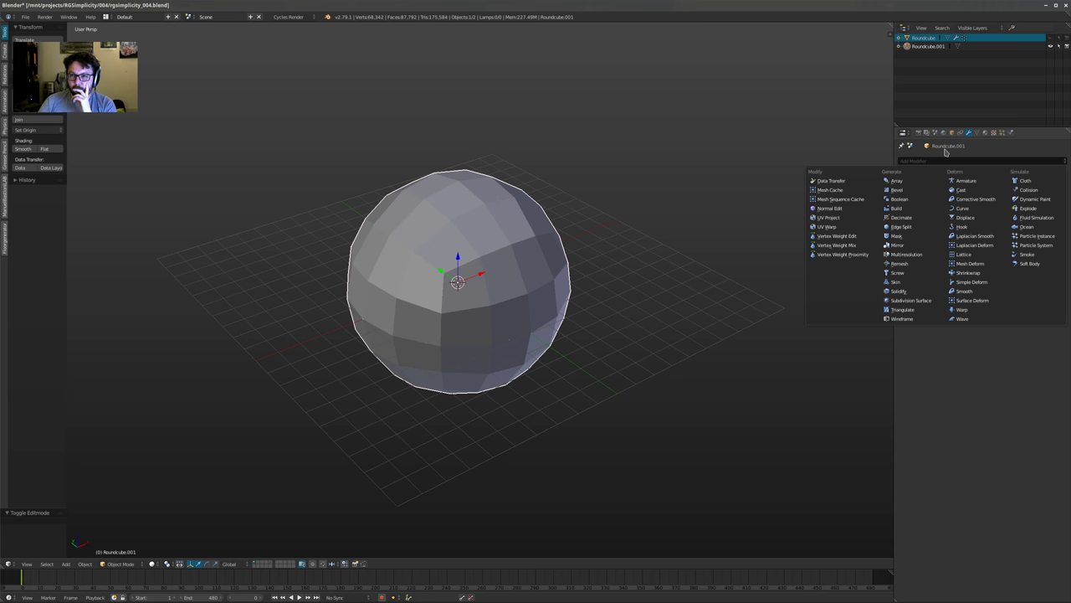
pyautogui.click(950, 160)
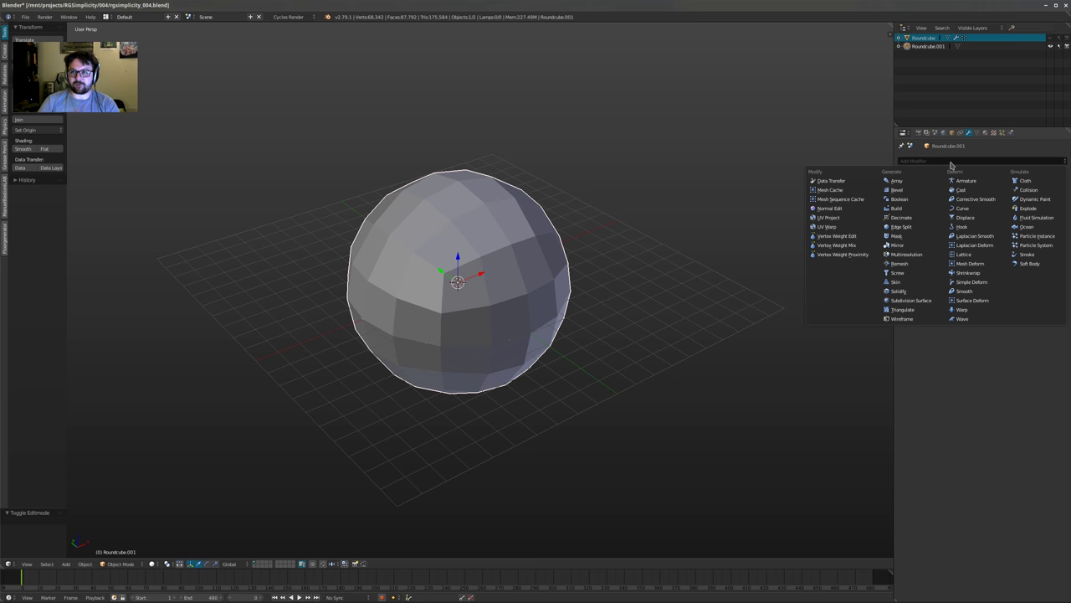
pyautogui.click(931, 161)
pyautogui.click(932, 160)
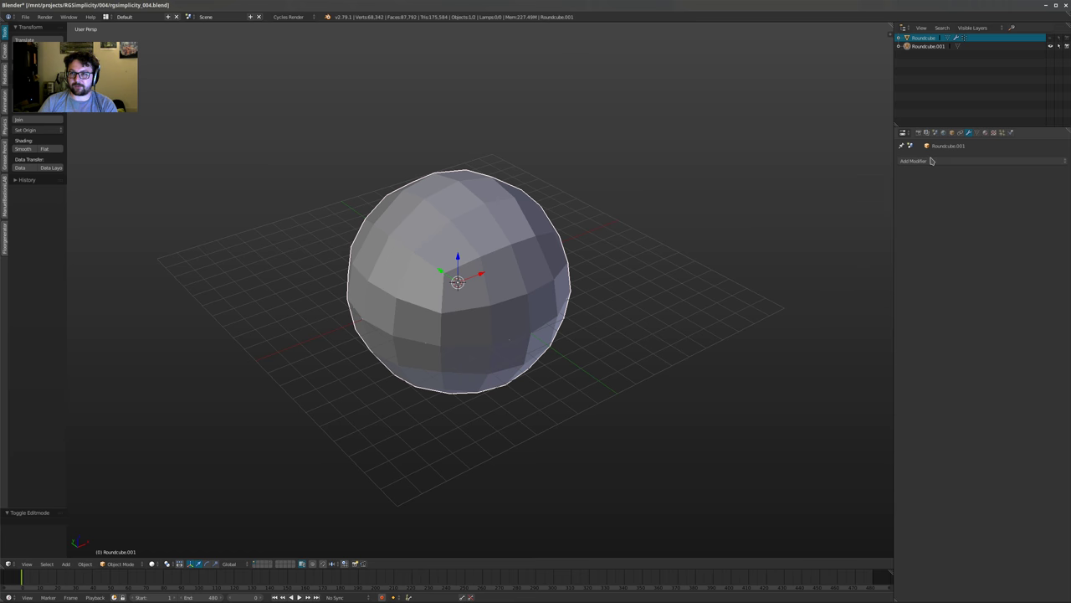
# Hide Roundcube.001, then unhide and select the original Roundcube shell
pyautogui.click(1051, 46)
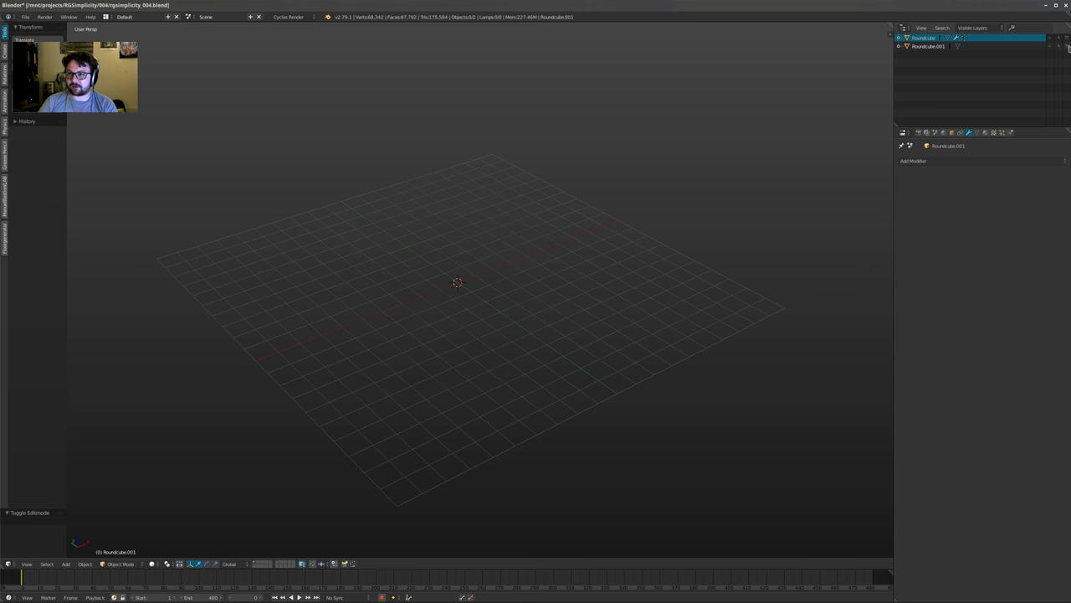
pyautogui.click(1050, 38)
pyautogui.moveTo(734, 103); pyautogui.dragTo(631, 189, button='middle')
pyautogui.rightClick(631, 188)
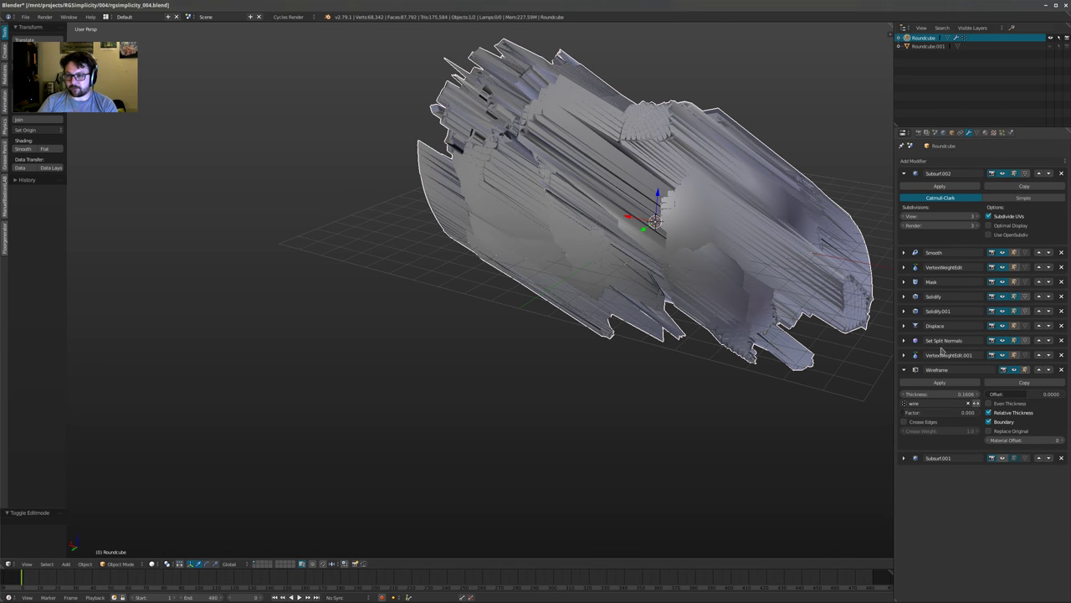
# Disable the Wireframe and VertexWeightEdit.001 modifiers on the Roundcube shell
pyautogui.click(1004, 369)
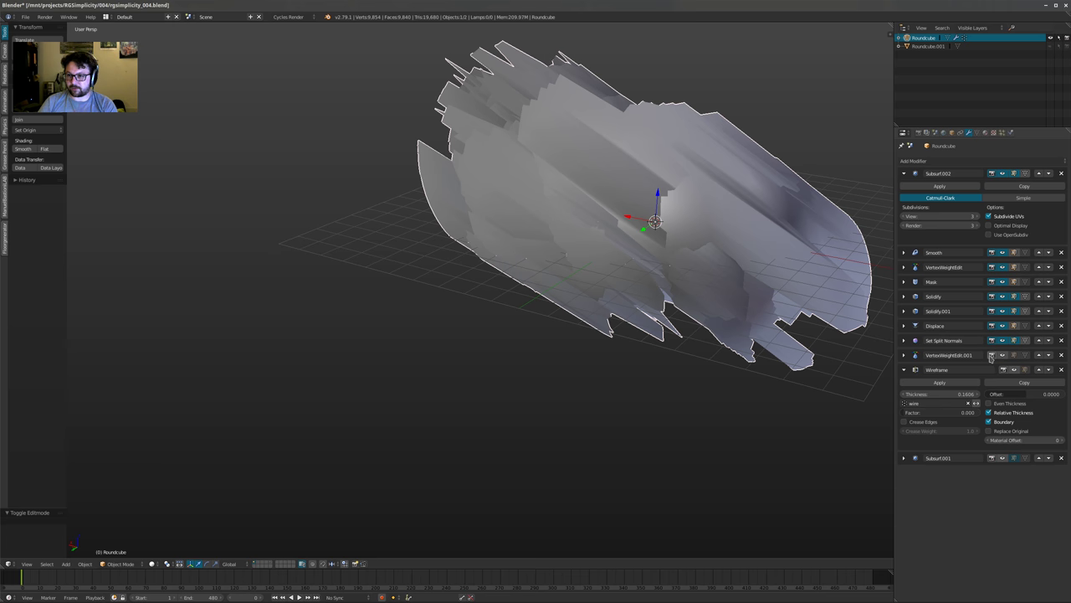
# Add a Remesh modifier to the Roundcube shell and place it between Set Split Normals and VertexWeightEdit.001
pyautogui.click(926, 161)
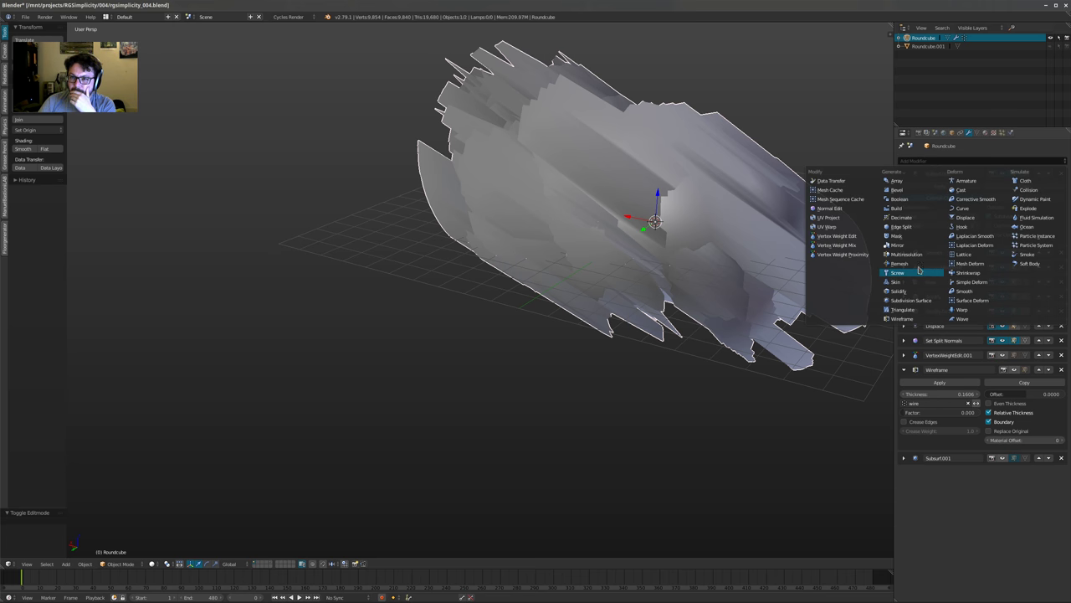
pyautogui.click(902, 263)
pyautogui.click(1039, 472)
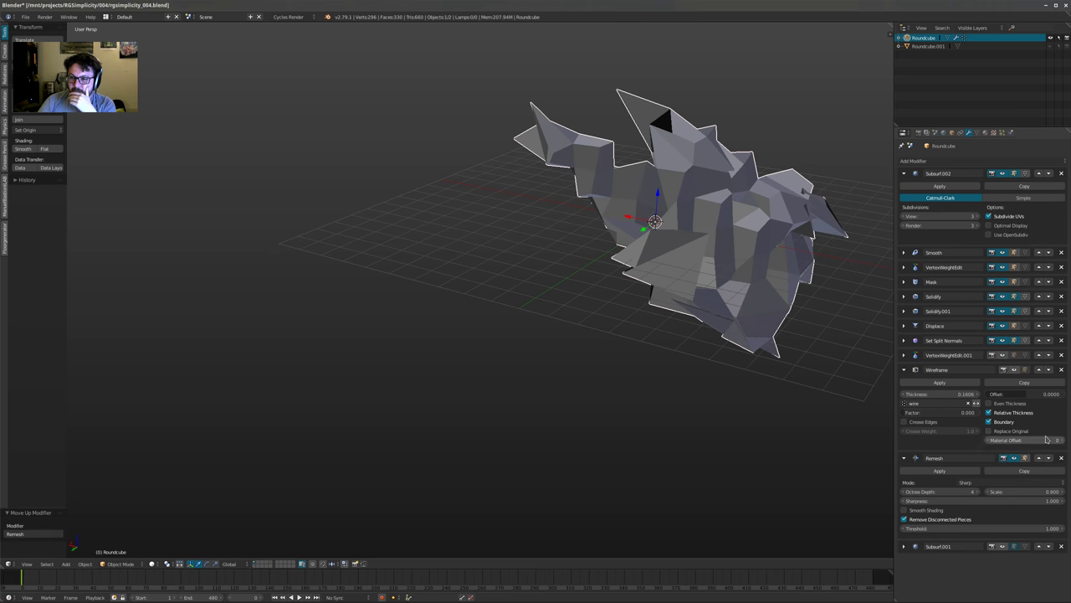
pyautogui.click(1038, 458)
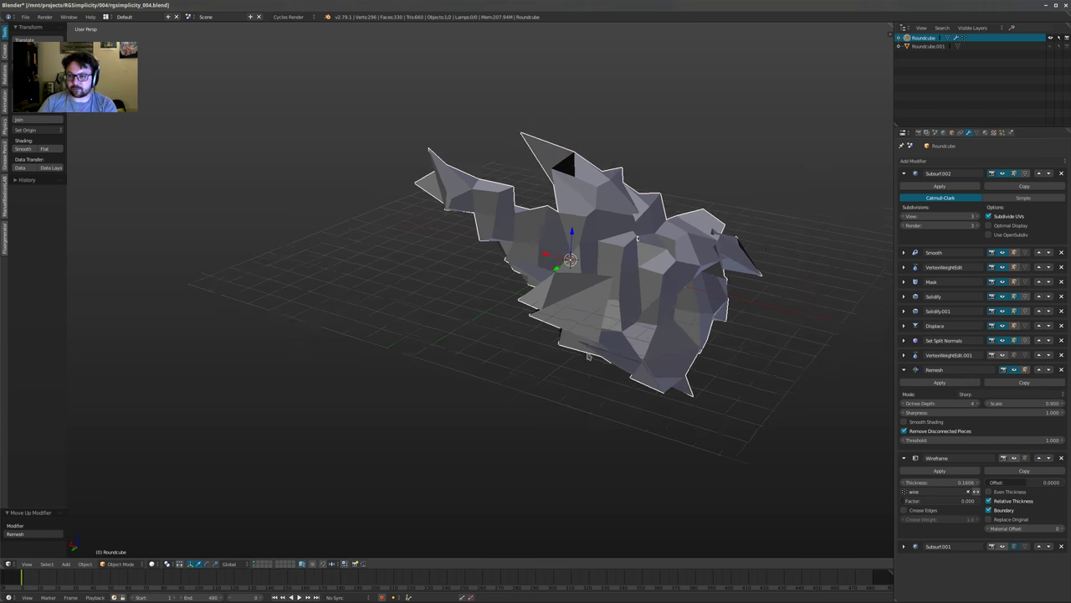
pyautogui.click(1039, 369)
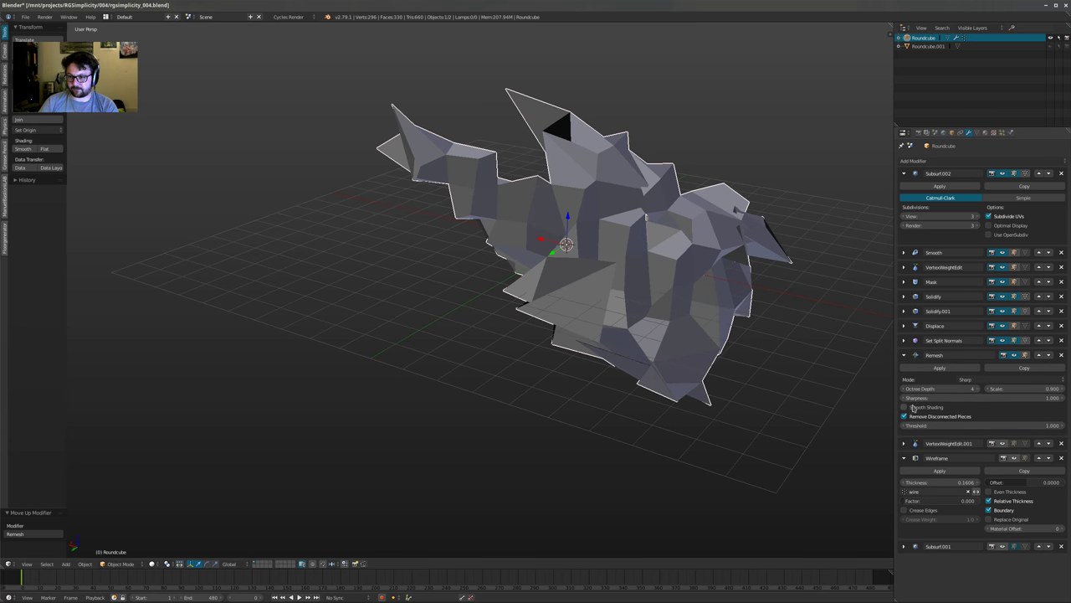
# Set the Remesh modifier's octree depth to 6 and enable Smooth Shading
pyautogui.click(979, 391)
pyautogui.click(978, 391)
pyautogui.moveTo(544, 314); pyautogui.dragTo(875, 341, button='middle')
pyautogui.moveTo(594, 343); pyautogui.dragTo(569, 331, button='middle')
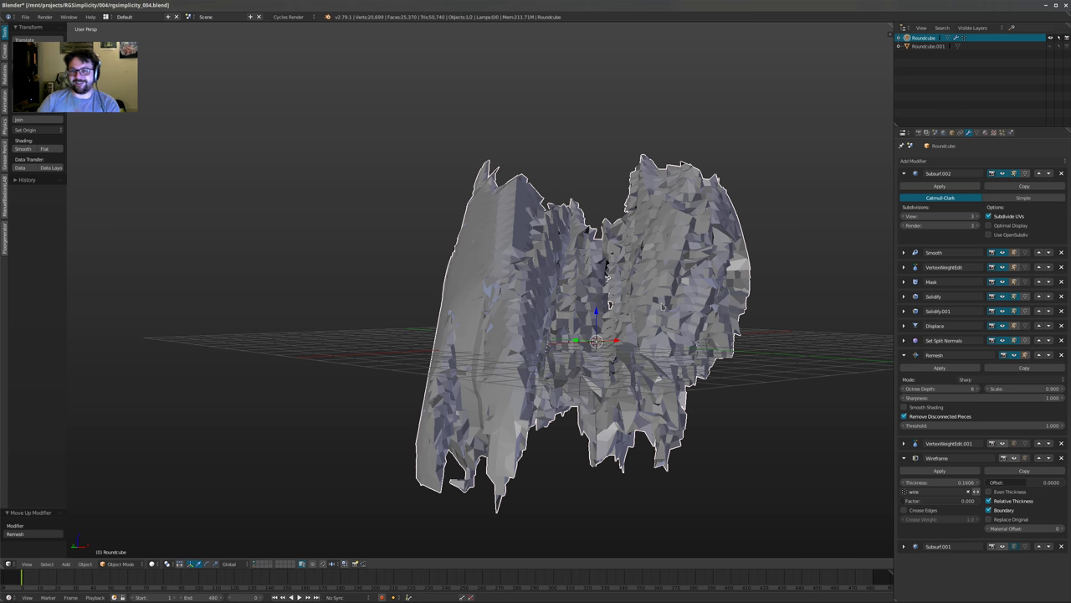
pyautogui.moveTo(606, 266); pyautogui.dragTo(546, 236, button='middle')
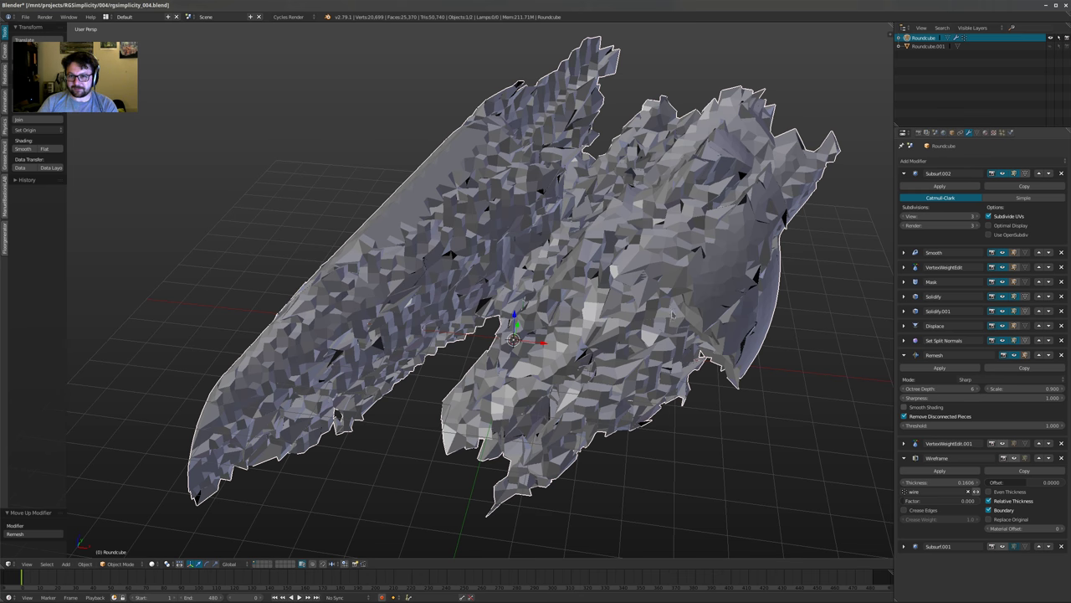
pyautogui.click(904, 407)
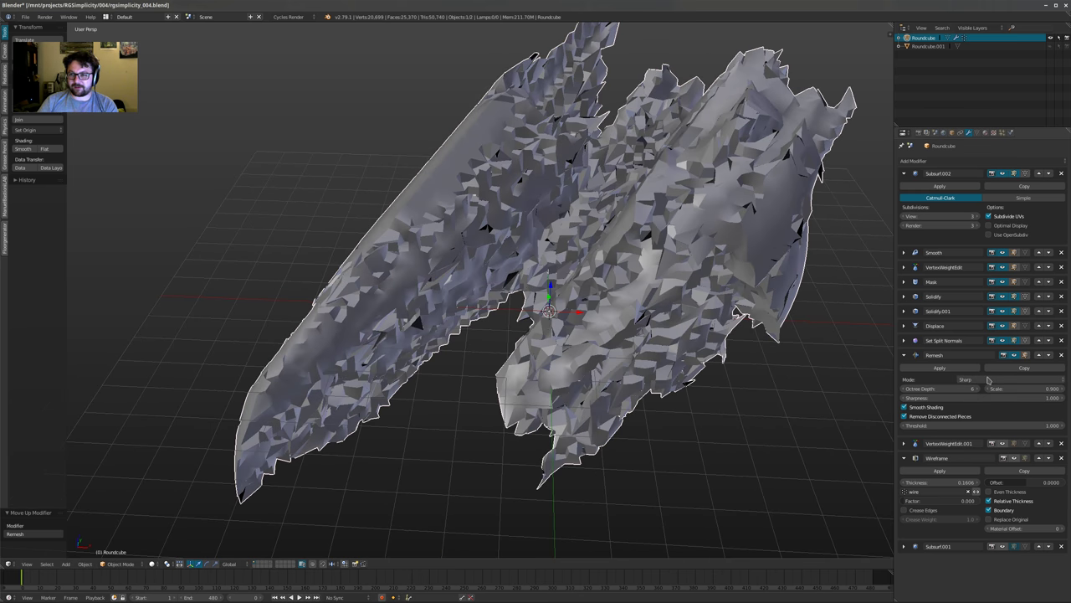
# Try the Remesh modifier's Blocks mode and settle on Smooth mode
pyautogui.keyDown('ctrl'); pyautogui.scroll(-2, 988, 380); pyautogui.keyUp('ctrl')
pyautogui.moveTo(701, 384); pyautogui.dragTo(763, 387, button='middle')
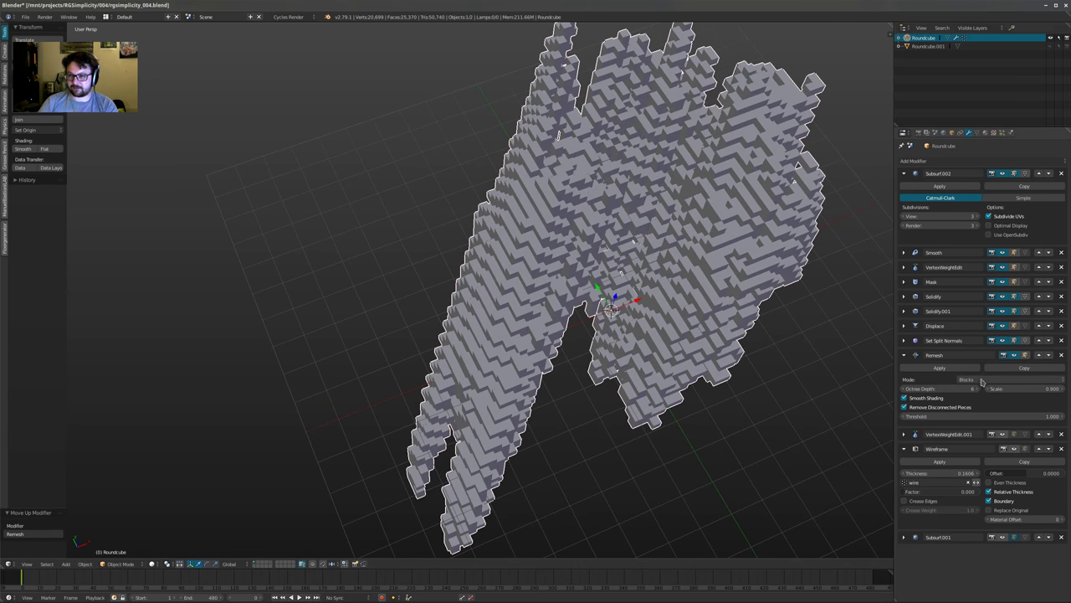
pyautogui.keyDown('ctrl'); pyautogui.scroll(-1, 982, 381); pyautogui.keyUp('ctrl')
pyautogui.keyDown('ctrl'); pyautogui.scroll(1, 982, 380); pyautogui.keyUp('ctrl')
pyautogui.keyDown('ctrl'); pyautogui.scroll(-1, 983, 381); pyautogui.keyUp('ctrl')
pyautogui.moveTo(757, 372); pyautogui.dragTo(699, 306, button='middle')
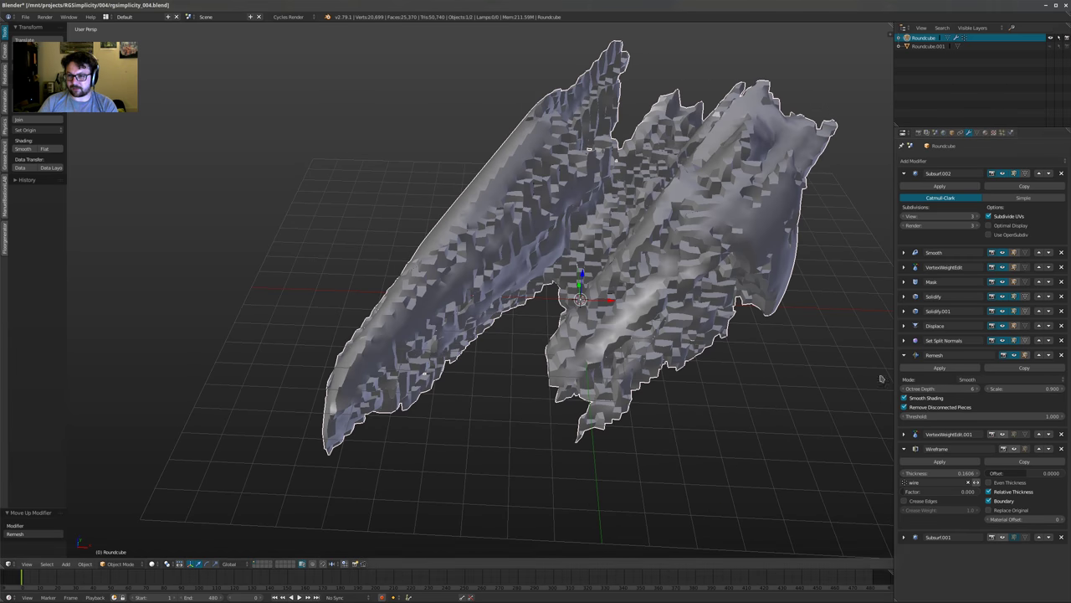
# Compare Remesh octree depths of 7 and 8 on the shell and settle on 7
pyautogui.click(978, 390)
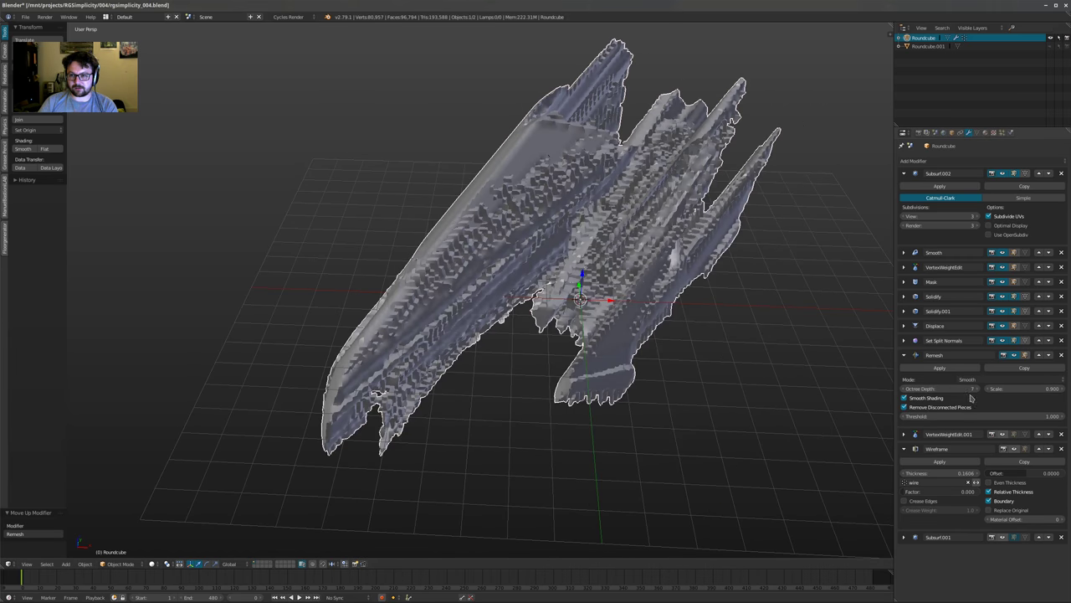
pyautogui.moveTo(712, 345); pyautogui.dragTo(657, 289, button='middle')
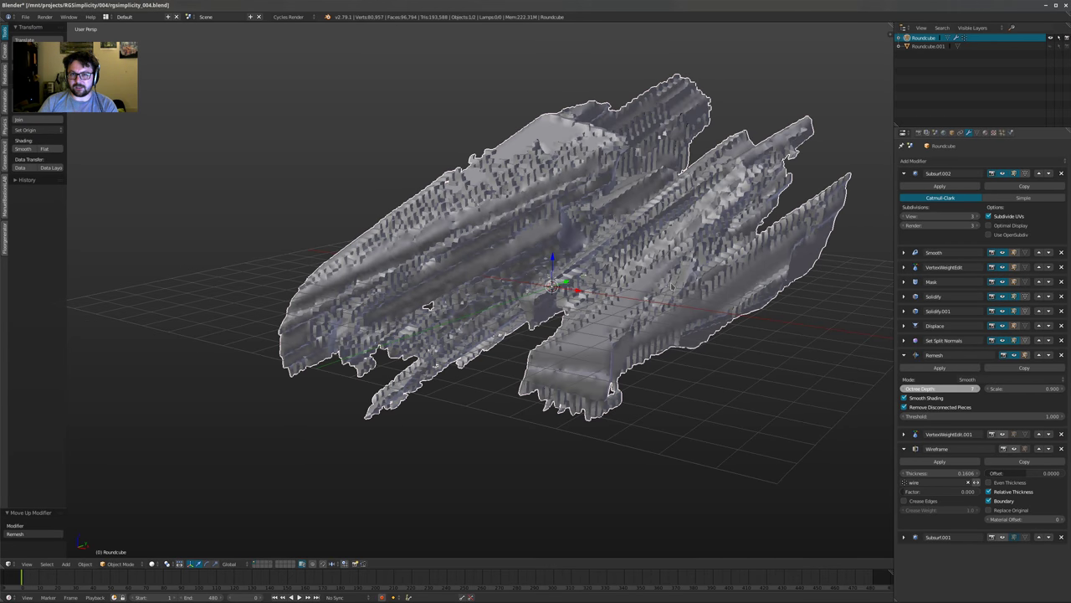
pyautogui.keyDown('ctrl'); pyautogui.scroll(1, 971, 389); pyautogui.keyUp('ctrl')
pyautogui.moveTo(695, 214); pyautogui.dragTo(644, 273, button='middle')
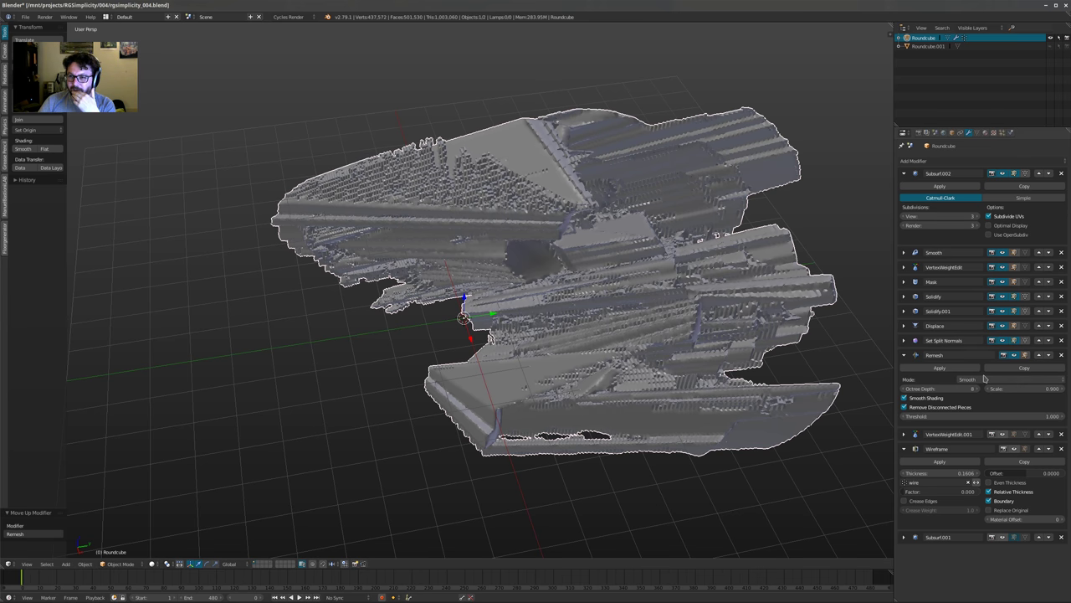
pyautogui.click(903, 390)
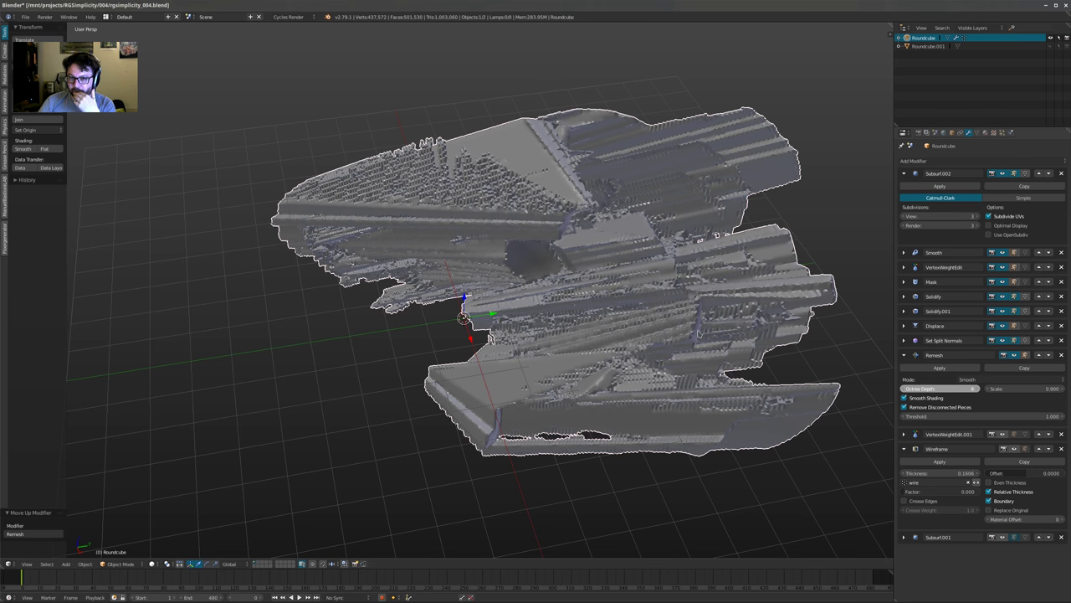
pyautogui.moveTo(508, 274); pyautogui.dragTo(546, 253, button='middle')
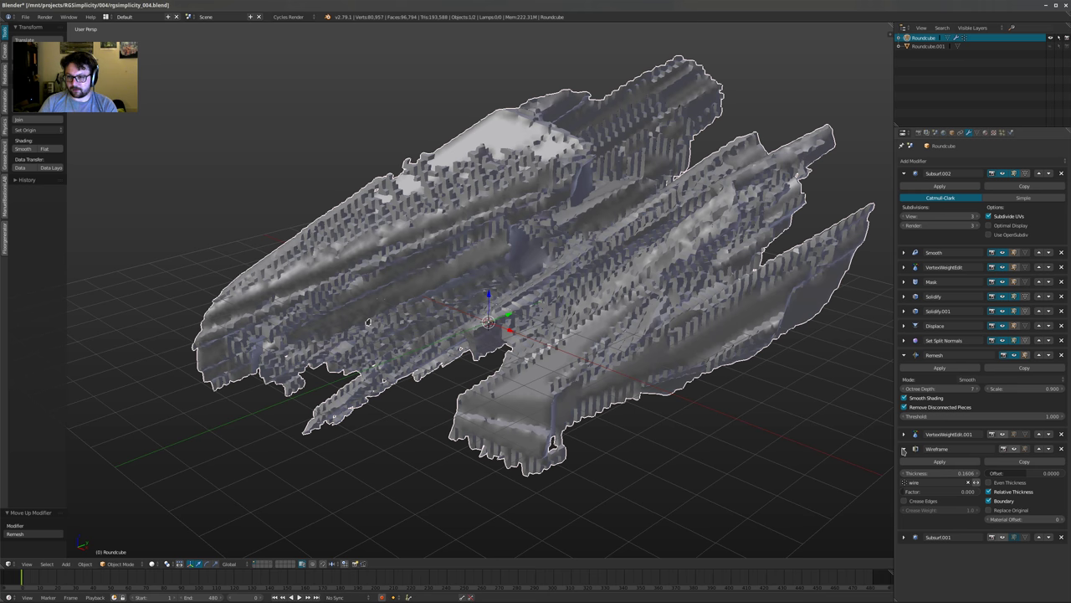
# Add a Smooth modifier to the shell with 50 repeats and inspect the smoothed surface up close
pyautogui.click(904, 449)
pyautogui.click(976, 161)
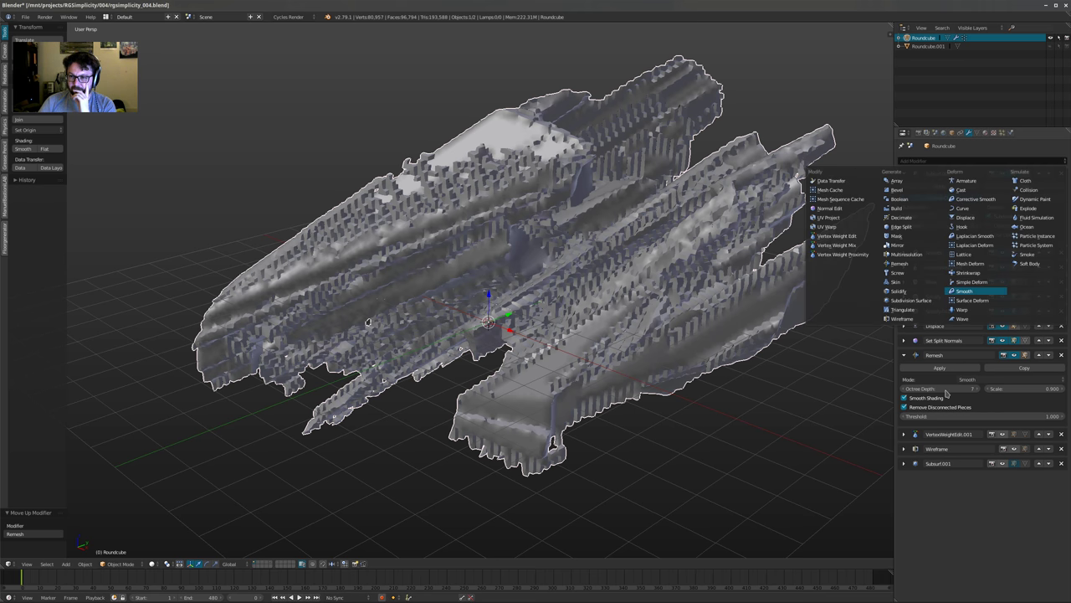
pyautogui.click(987, 511)
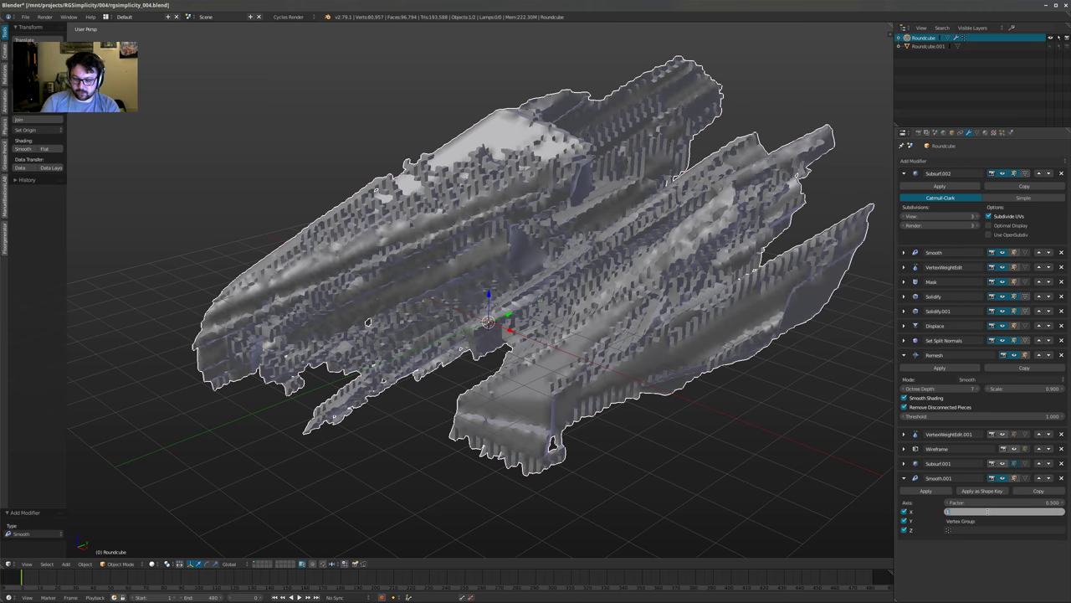
pyautogui.press('Return')
pyautogui.keyDown('shift'); pyautogui.moveTo(644, 316); pyautogui.dragTo(712, 360, button='middle'); pyautogui.keyUp('shift')
pyautogui.scroll(1, 676, 354)
pyautogui.moveTo(708, 253); pyautogui.dragTo(692, 290, button='middle')
pyautogui.scroll(2, 706, 261)
pyautogui.scroll(2, 690, 276)
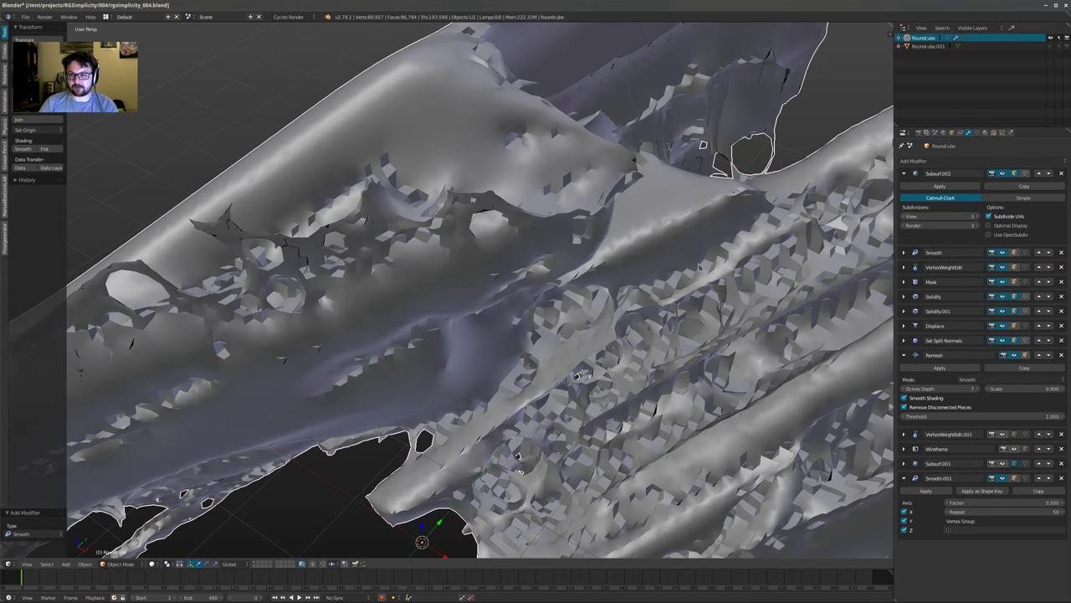
pyautogui.scroll(-1, 700, 266)
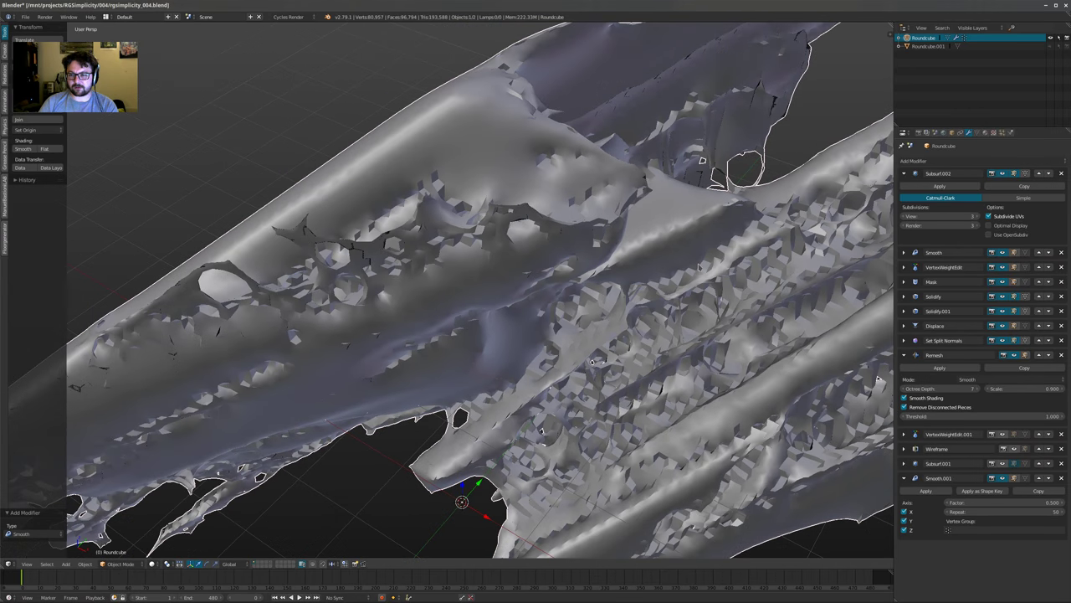
# Move Subsurf.001 below Smooth.001 and enable its viewport display
pyautogui.click(1049, 462)
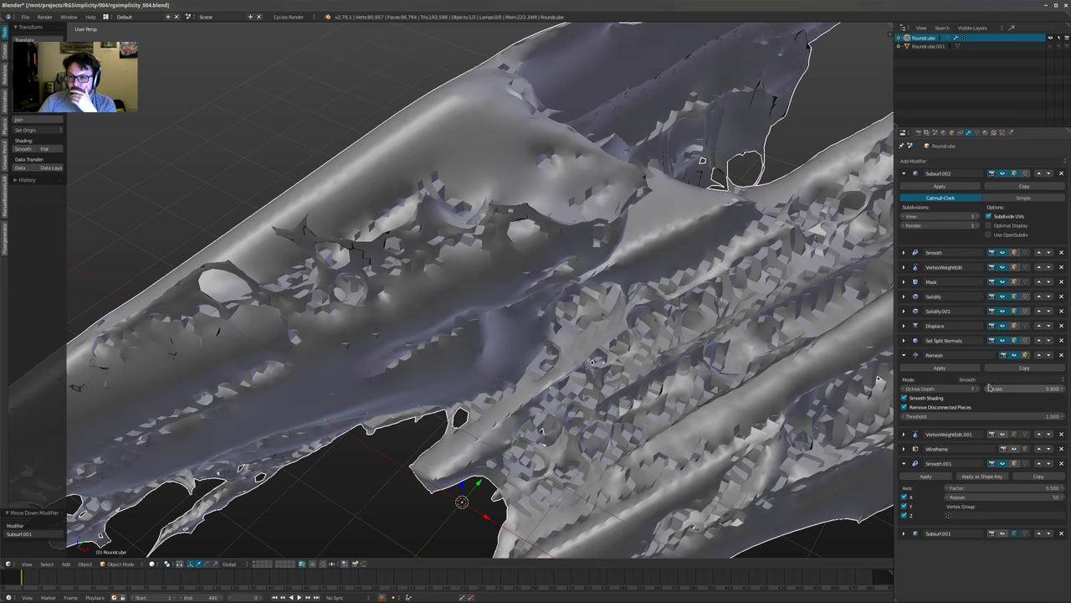
pyautogui.scroll(-1, 624, 260)
pyautogui.keyDown('shift'); pyautogui.moveTo(618, 228); pyautogui.dragTo(564, 172, button='middle'); pyautogui.keyUp('shift')
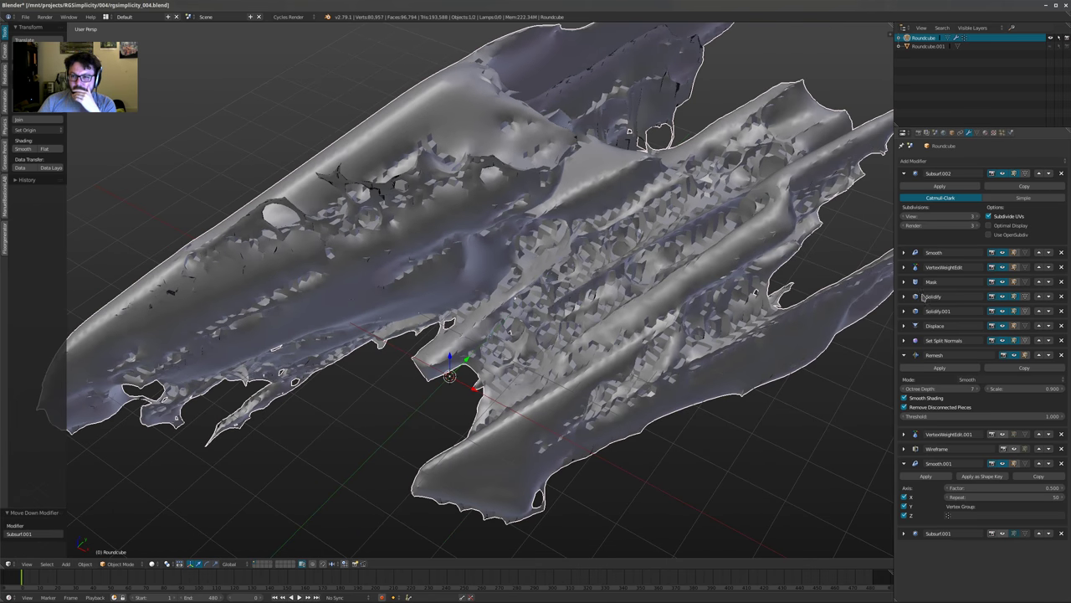
pyautogui.click(904, 534)
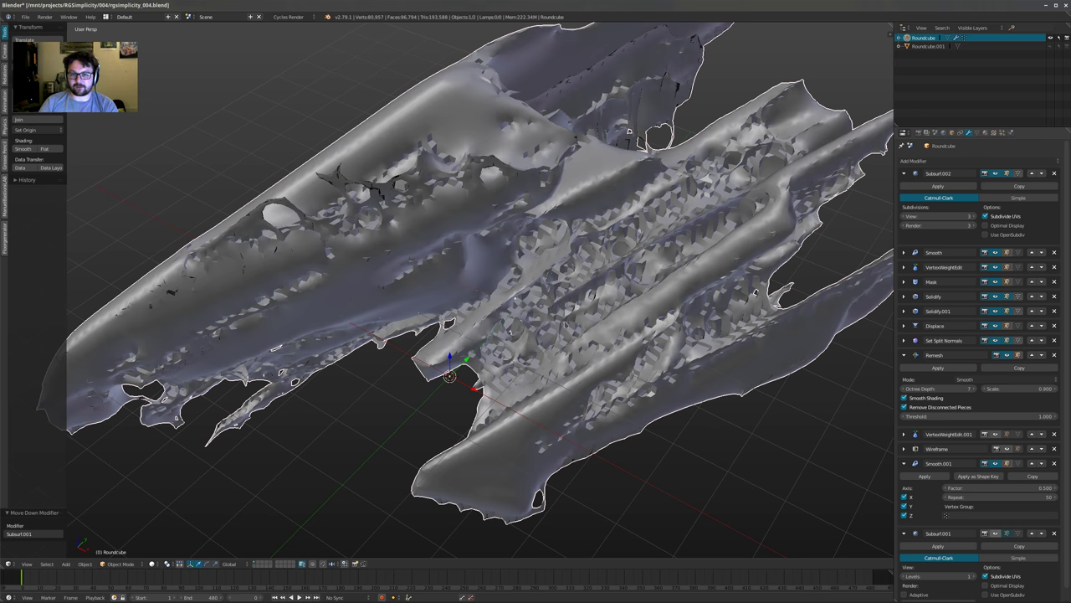
pyautogui.moveTo(566, 325); pyautogui.dragTo(556, 297, button='middle')
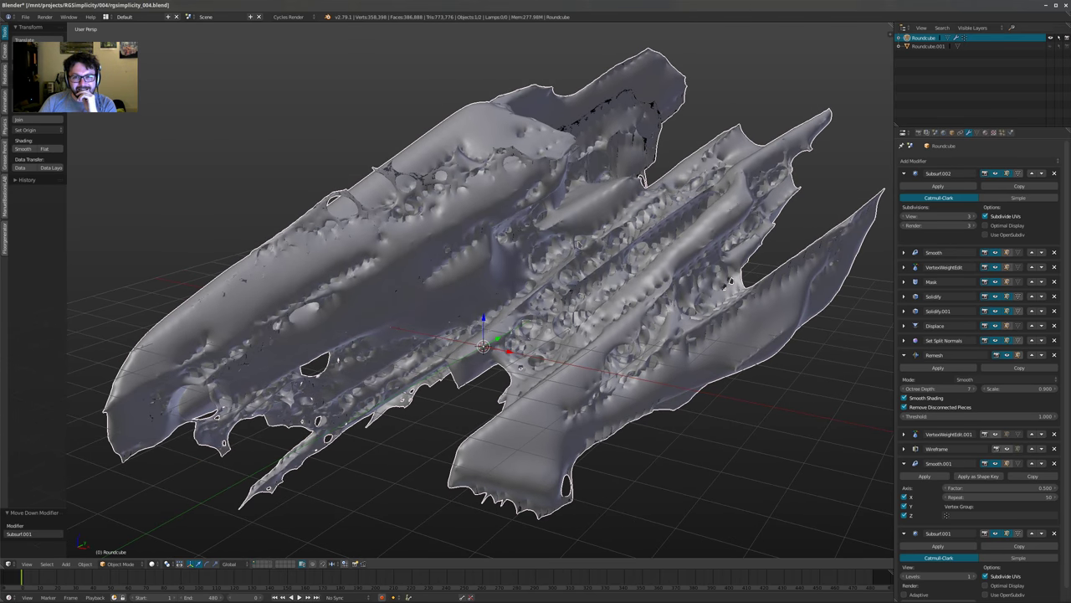
pyautogui.scroll(5, 578, 244)
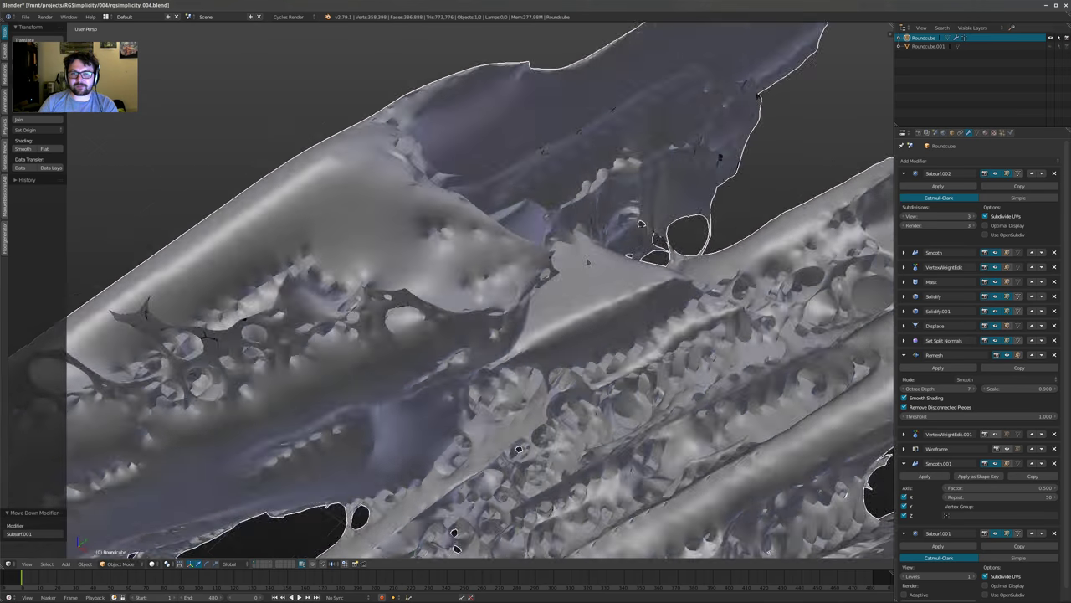
pyautogui.scroll(-5, 588, 262)
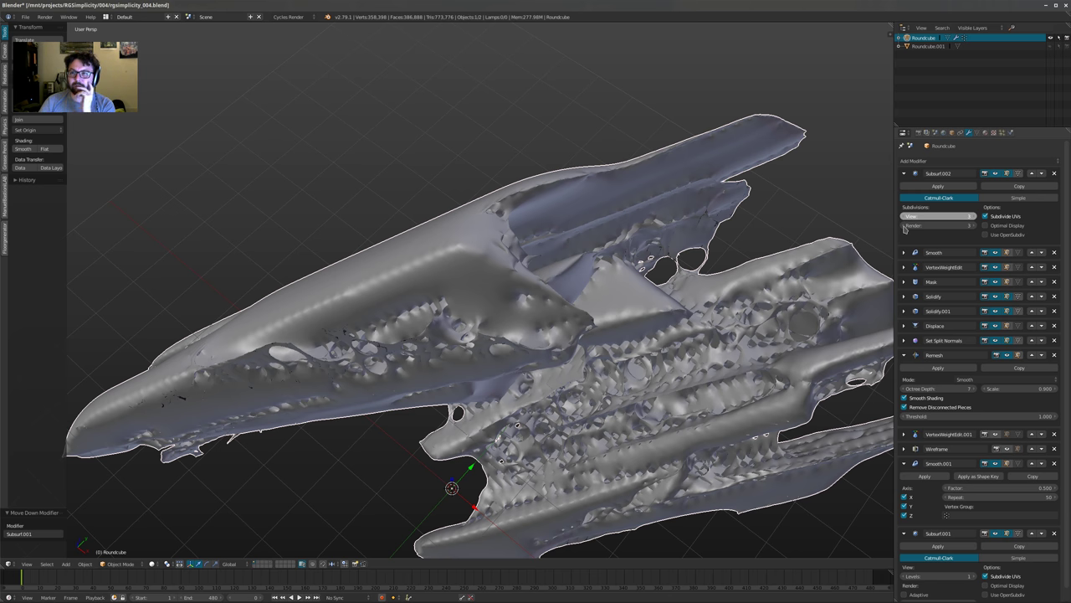
# Set the Subsurf.002 modifier's view subdivisions to 2 and inspect the shell
pyautogui.click(903, 217)
pyautogui.scroll(-3, 604, 313)
pyautogui.moveTo(596, 322); pyautogui.dragTo(707, 299, button='middle')
pyautogui.scroll(3, 691, 343)
pyautogui.scroll(-1, 975, 519)
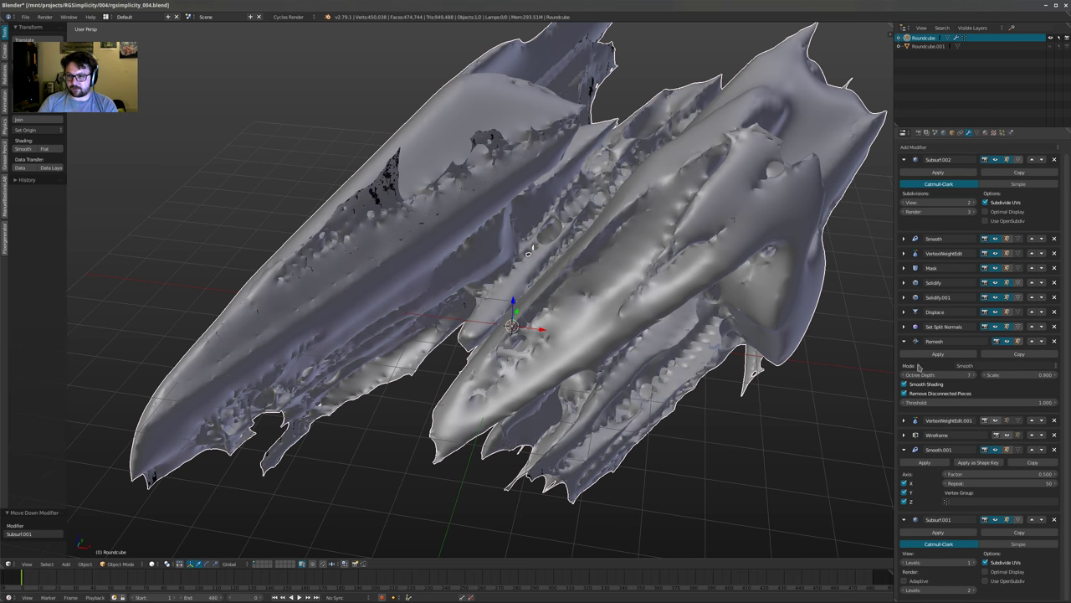
# Collapse the Remesh modifier's settings and hide the tool shelf
pyautogui.click(906, 343)
pyautogui.keyDown('shift'); pyautogui.moveTo(835, 356); pyautogui.dragTo(809, 353, button='middle'); pyautogui.keyUp('shift')
pyautogui.scroll(-1, 753, 355)
pyautogui.moveTo(599, 366); pyautogui.dragTo(568, 378, button='middle')
pyautogui.press('t')
pyautogui.moveTo(546, 309); pyautogui.dragTo(575, 342, button='middle')
# Add a camera and align it to the current view of the shell
pyautogui.hotkey('shift', 'a')
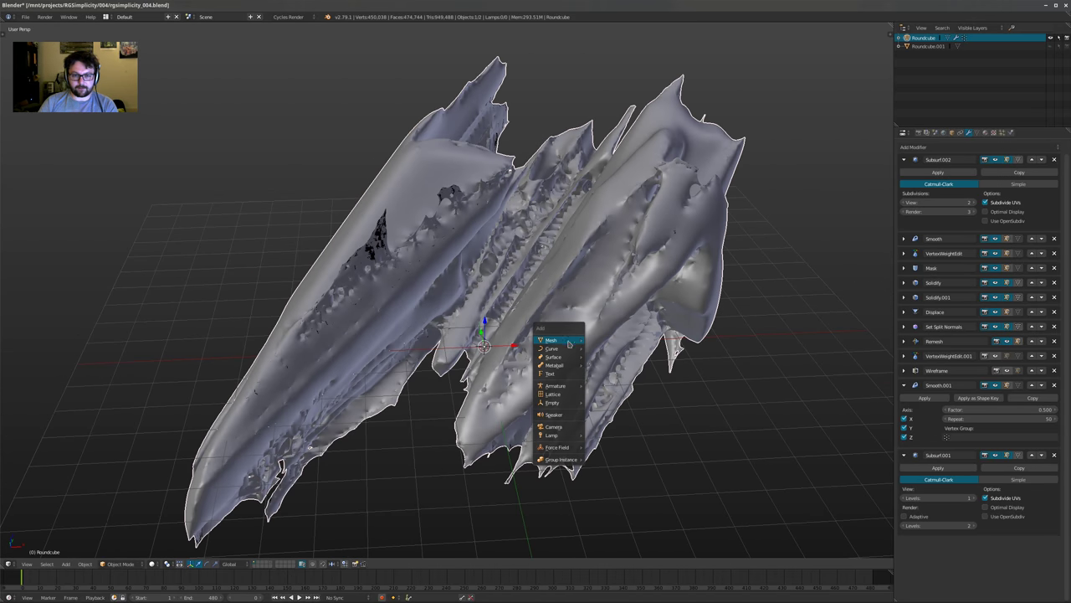
pyautogui.moveTo(576, 343)
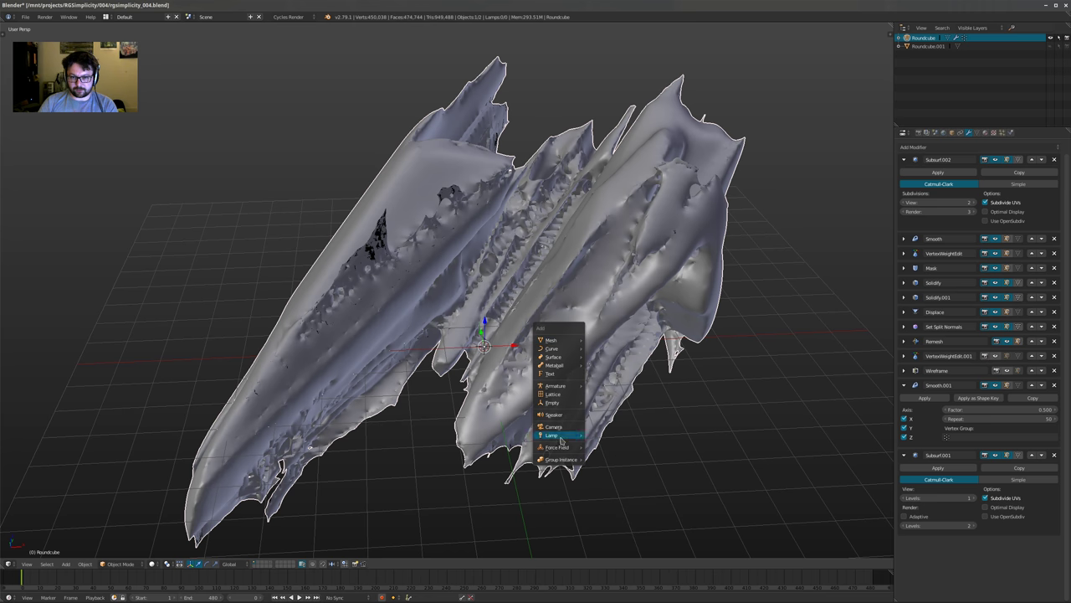
pyautogui.click(554, 426)
pyautogui.press('ctrl+alt+KP_0')
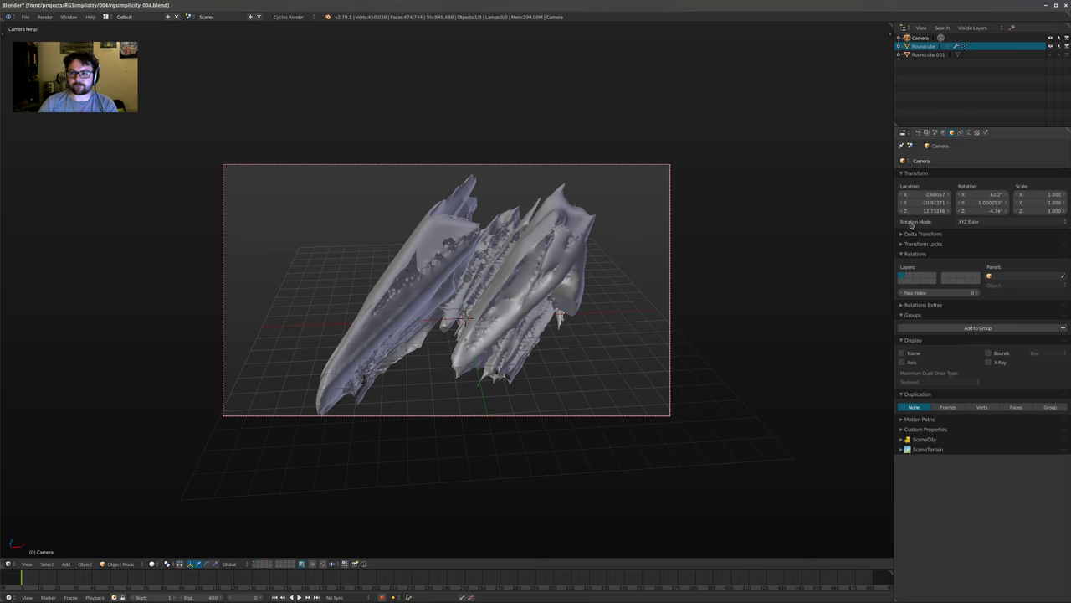
# Set the render resolution to 2048 by 2048 px at 50% scale
pyautogui.click(919, 133)
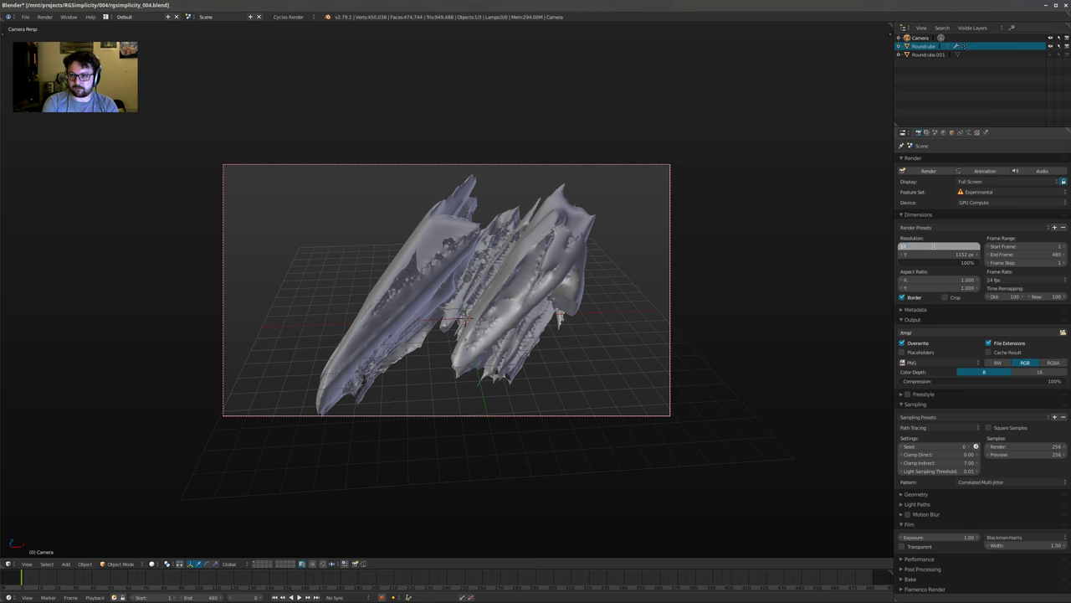
pyautogui.press('Tab')
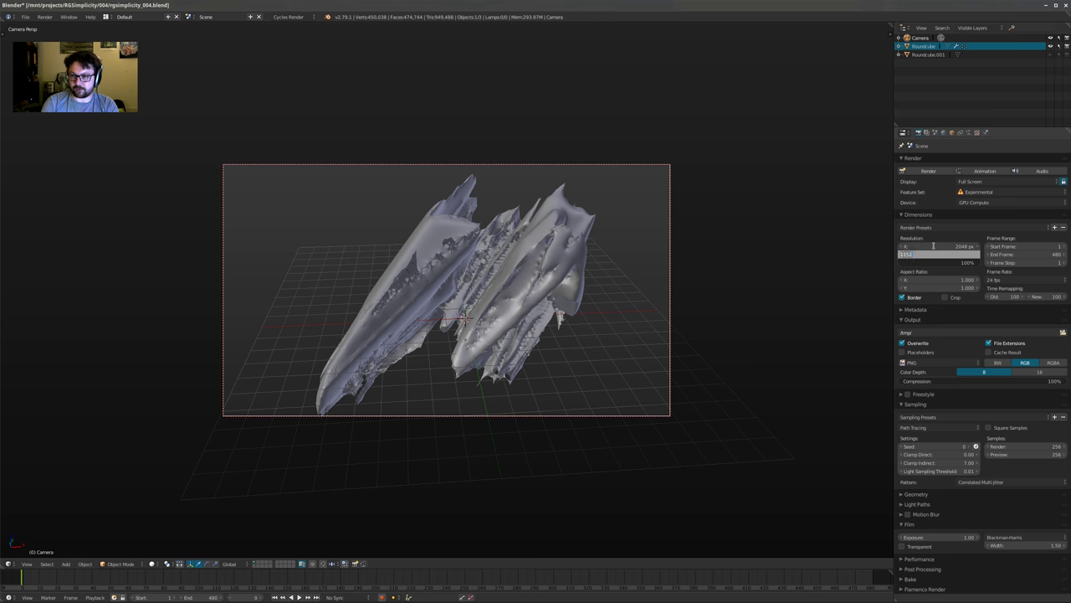
pyautogui.press('Tab')
pyautogui.write('50')
pyautogui.press('Return')
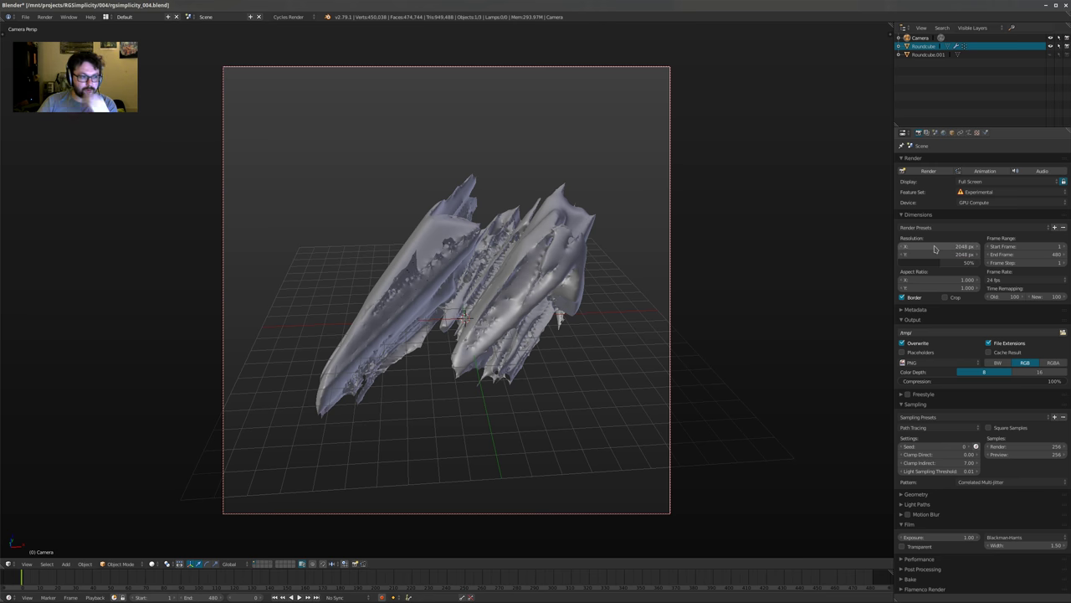
pyautogui.keyDown('shift'); pyautogui.moveTo(566, 266); pyautogui.dragTo(529, 260, button='middle'); pyautogui.keyUp('shift')
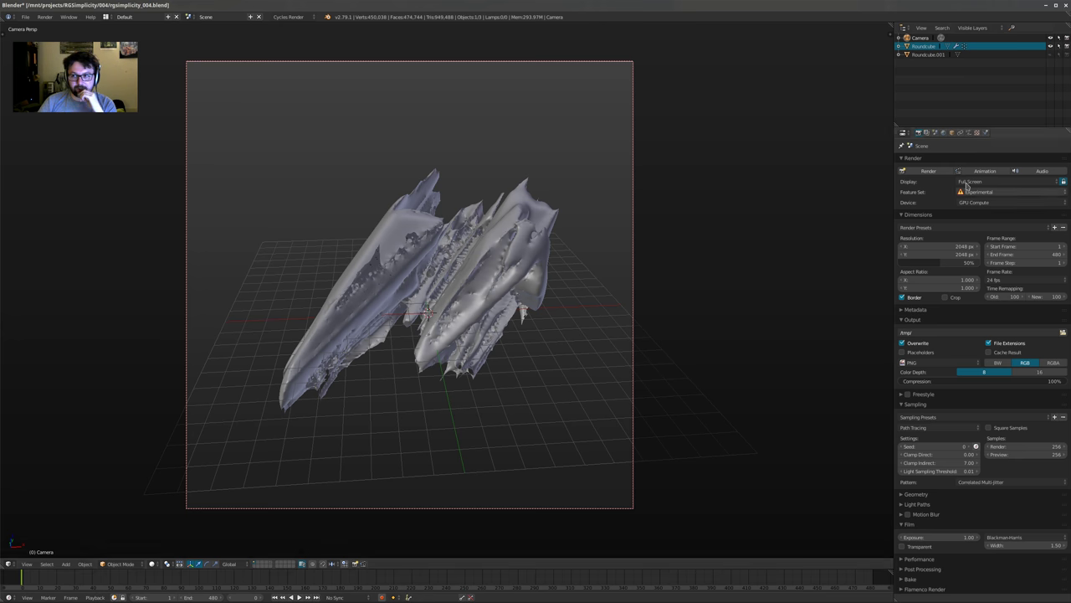
# Select the Roundcube shell and assign the destroy vertex group to its Smooth.001 modifier
pyautogui.rightClick(529, 262)
pyautogui.click(969, 133)
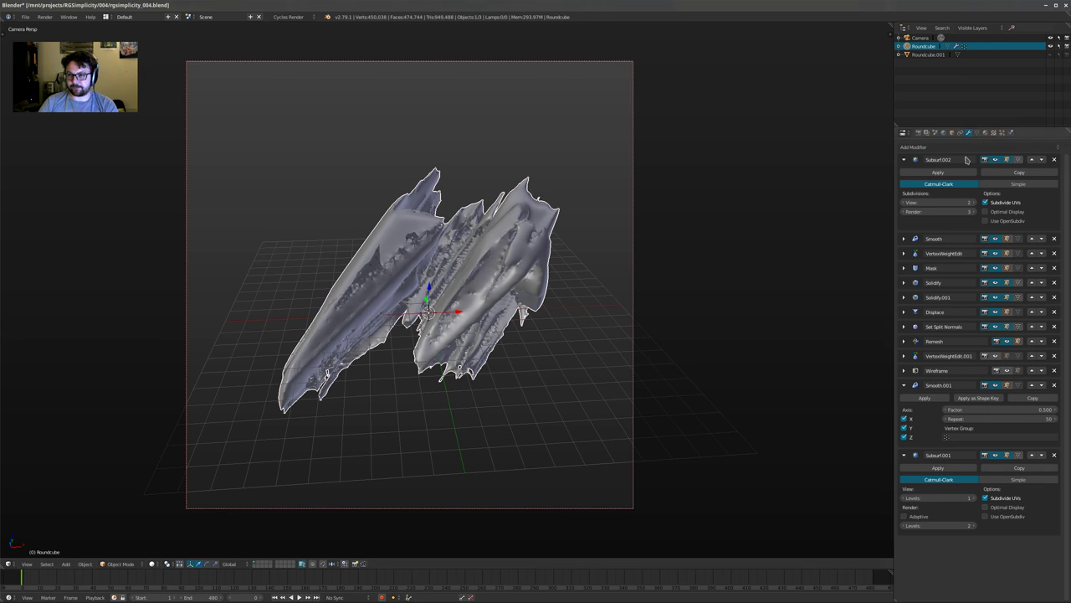
pyautogui.click(983, 437)
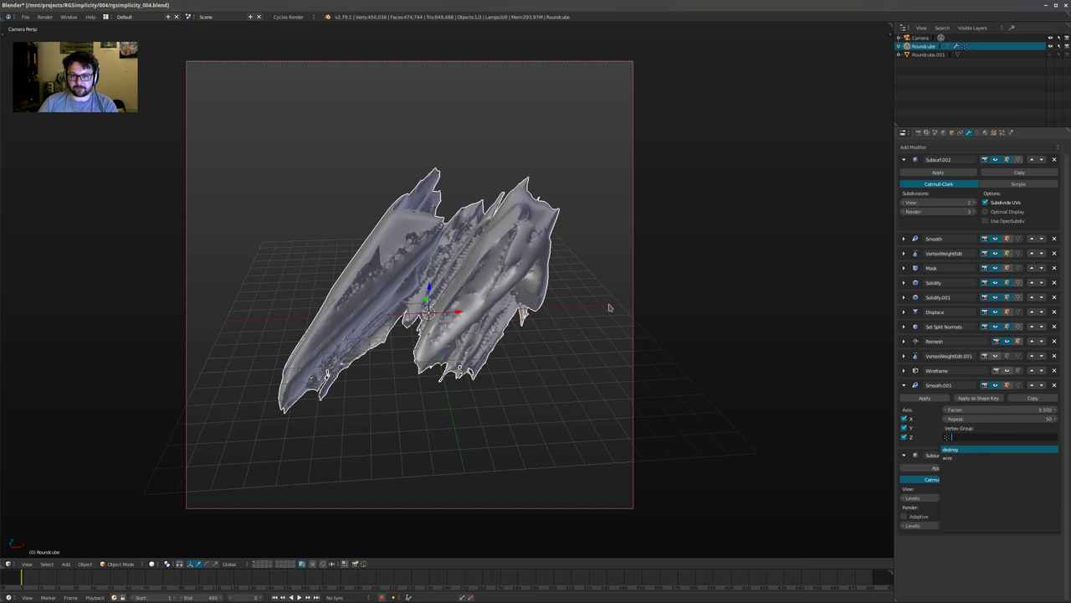
pyautogui.press('Return')
pyautogui.press('KP_Decimal')
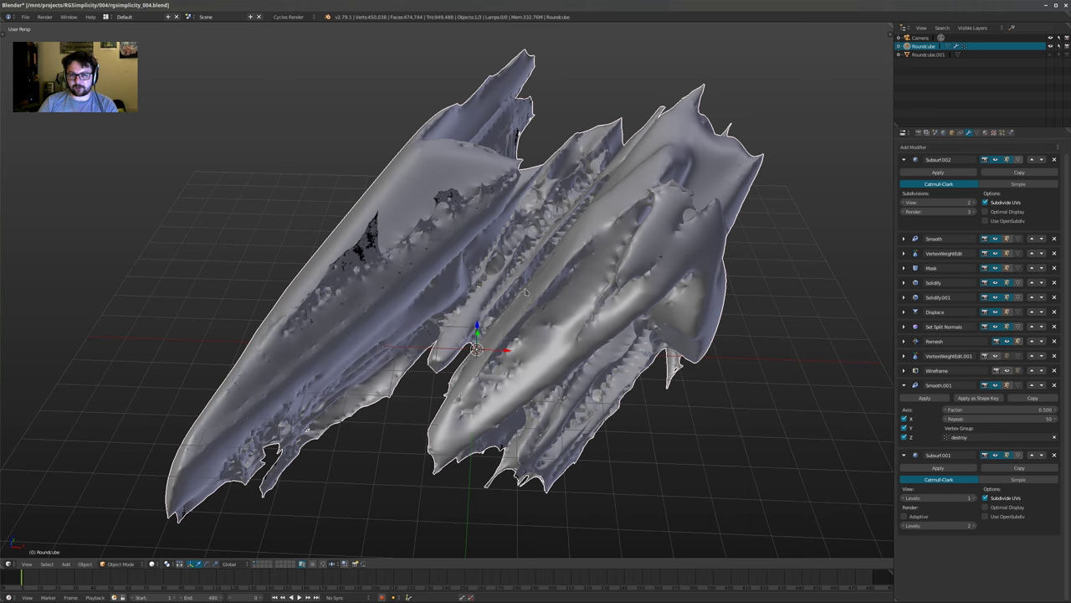
# Change the Smooth.001 modifier's vertex group to wire and compare the shell with the modifier's viewport display off and on
pyautogui.click(972, 438)
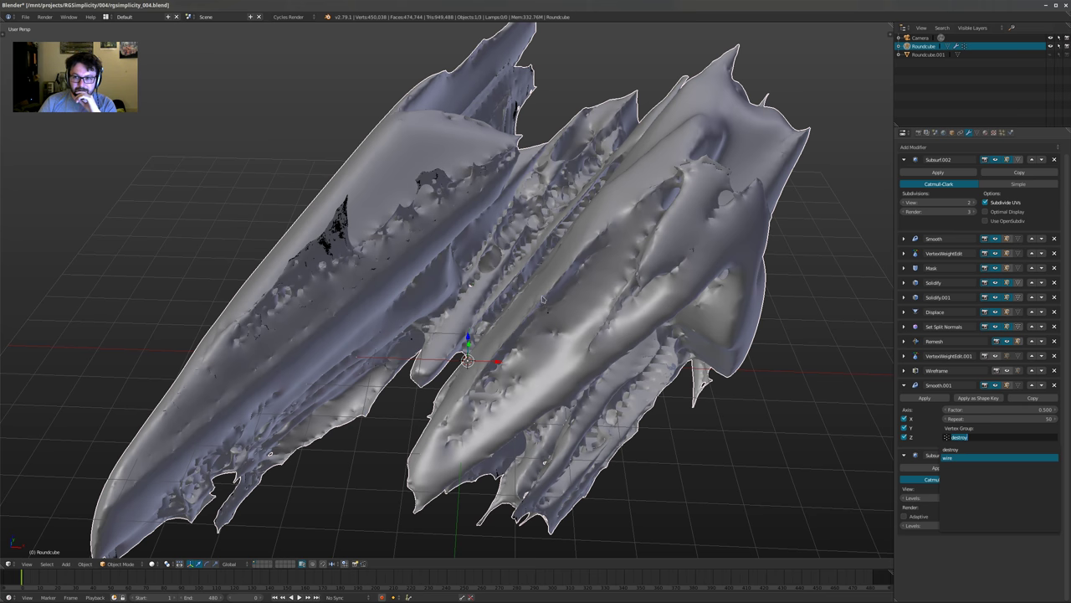
pyautogui.press('Return')
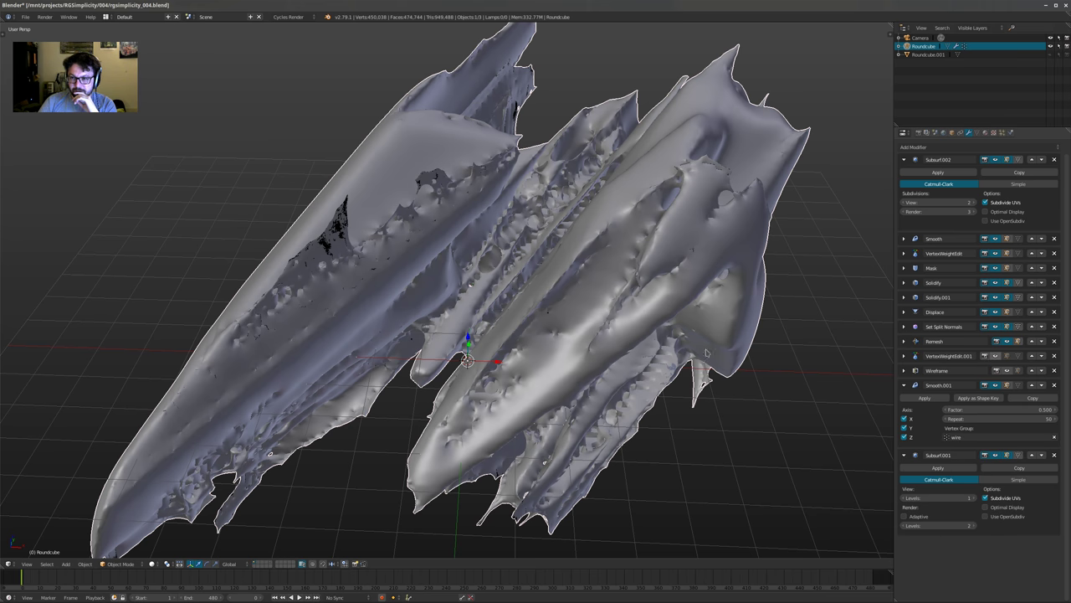
pyautogui.moveTo(479, 303); pyautogui.dragTo(586, 310, button='middle')
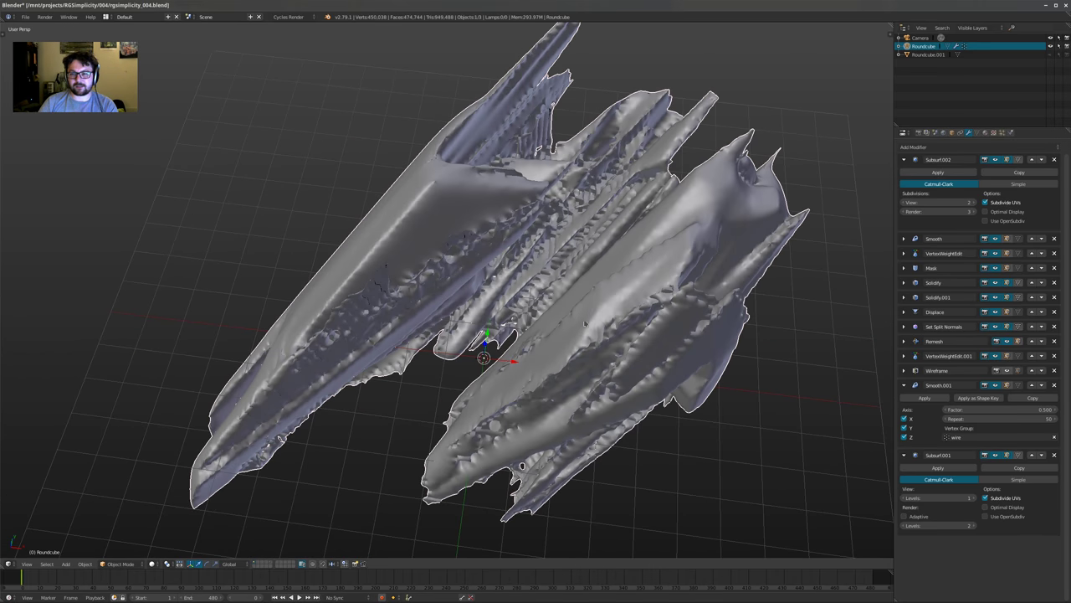
pyautogui.click(995, 385)
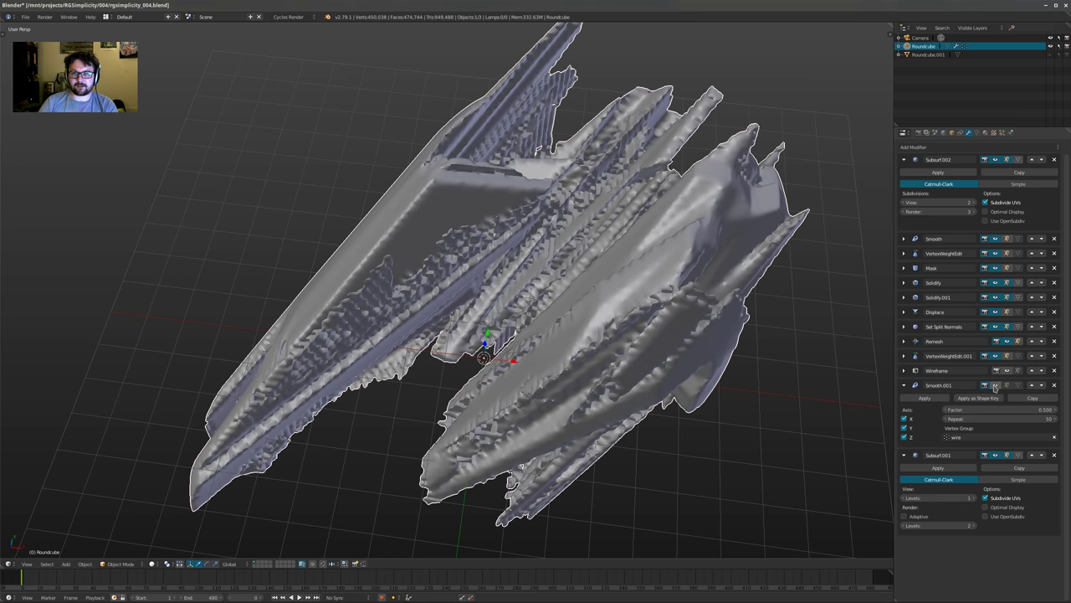
pyautogui.click(995, 387)
pyautogui.moveTo(470, 347); pyautogui.dragTo(578, 326, button='middle')
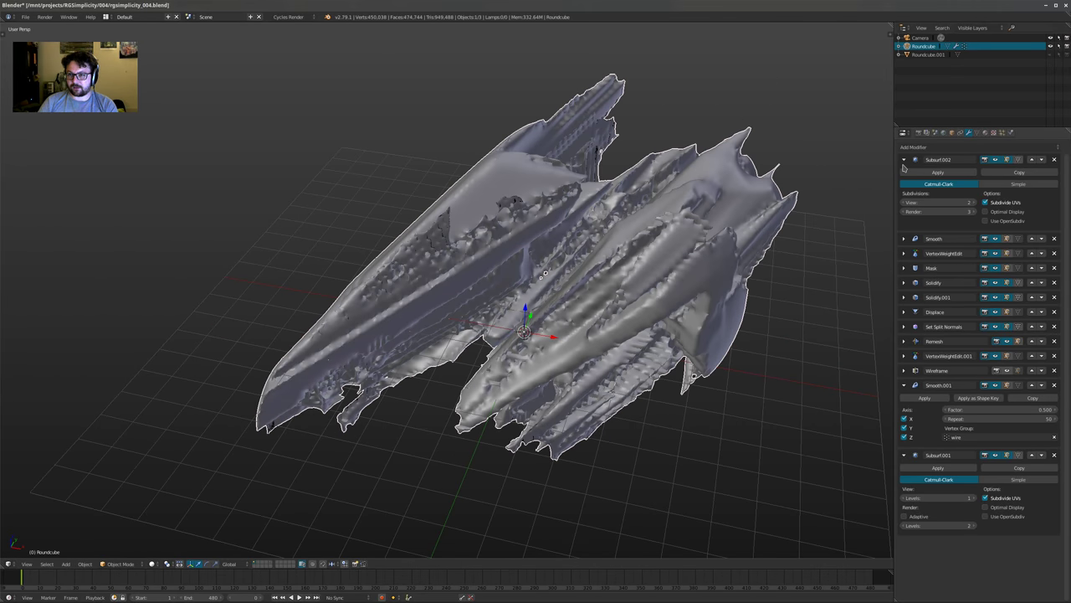
# Collapse the settings of the Subsurf.002, Smooth.001 and Subsurf.001 modifiers
pyautogui.click(904, 214)
pyautogui.click(903, 159)
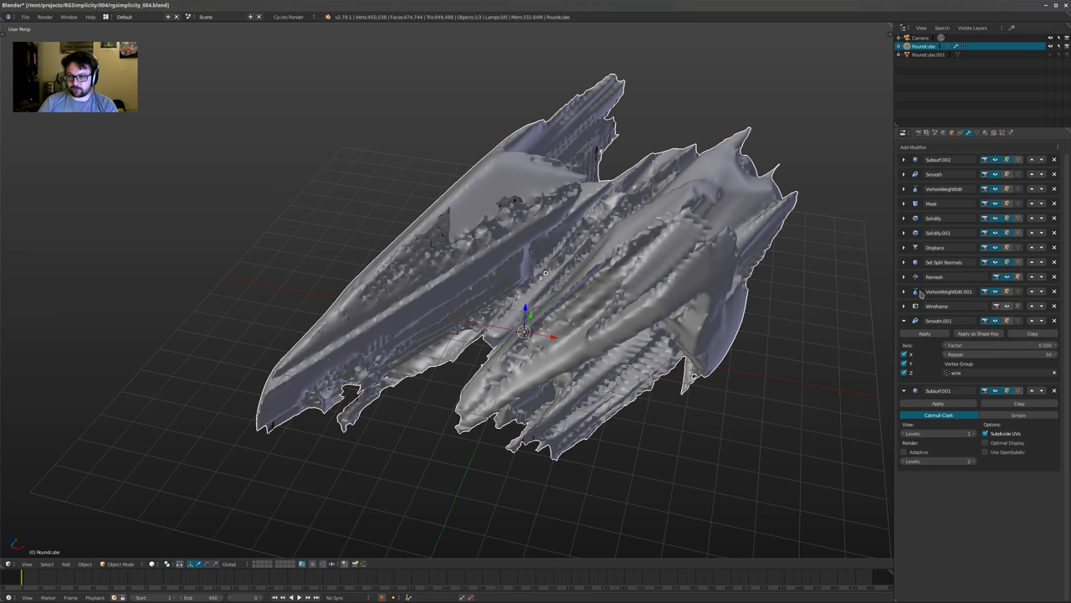
pyautogui.click(903, 320)
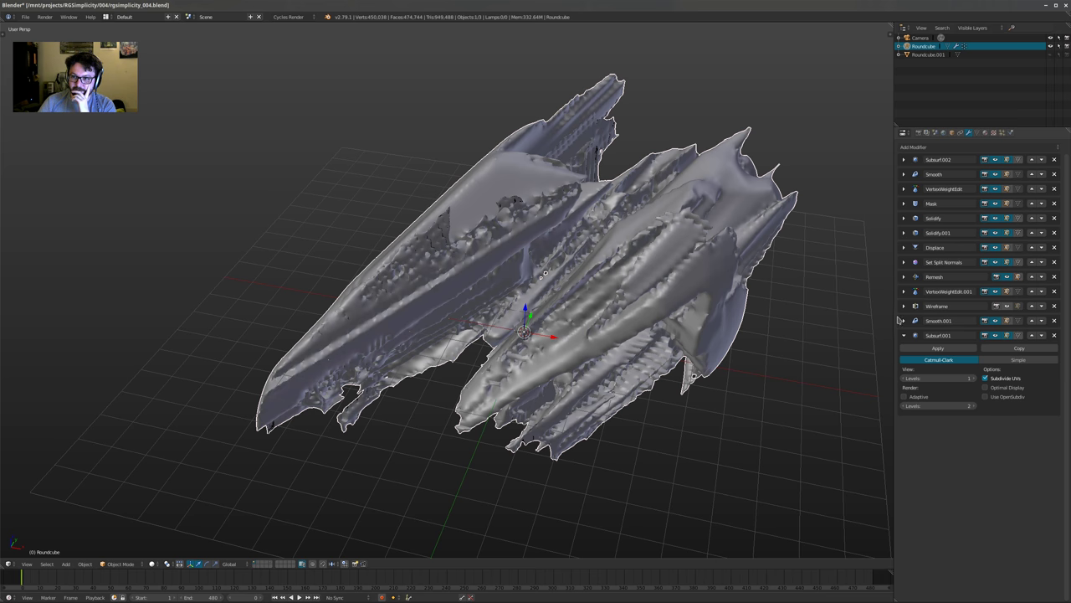
pyautogui.click(903, 335)
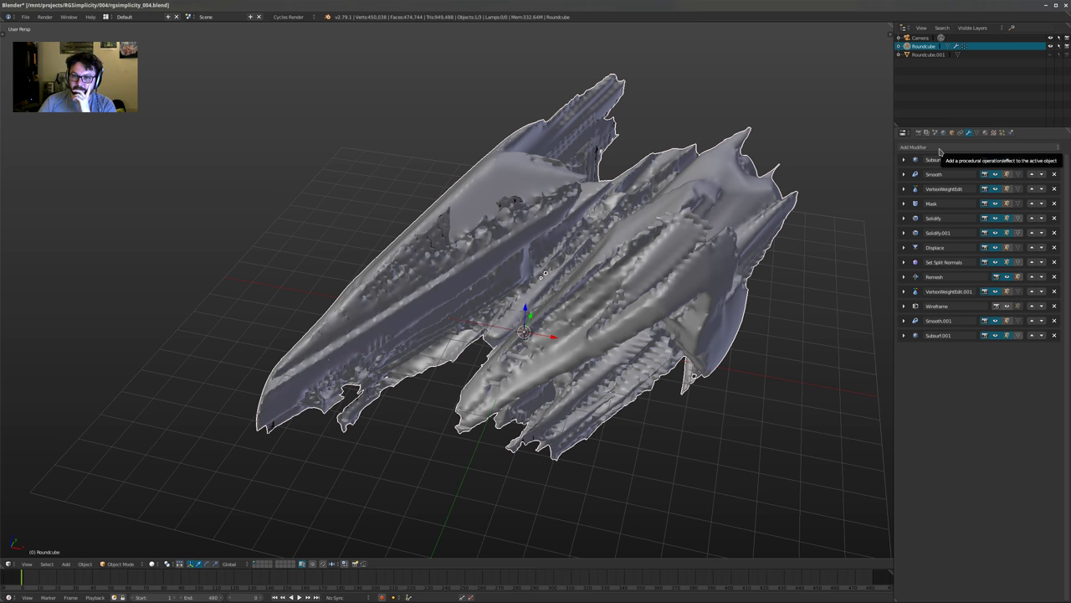
pyautogui.click(899, 147)
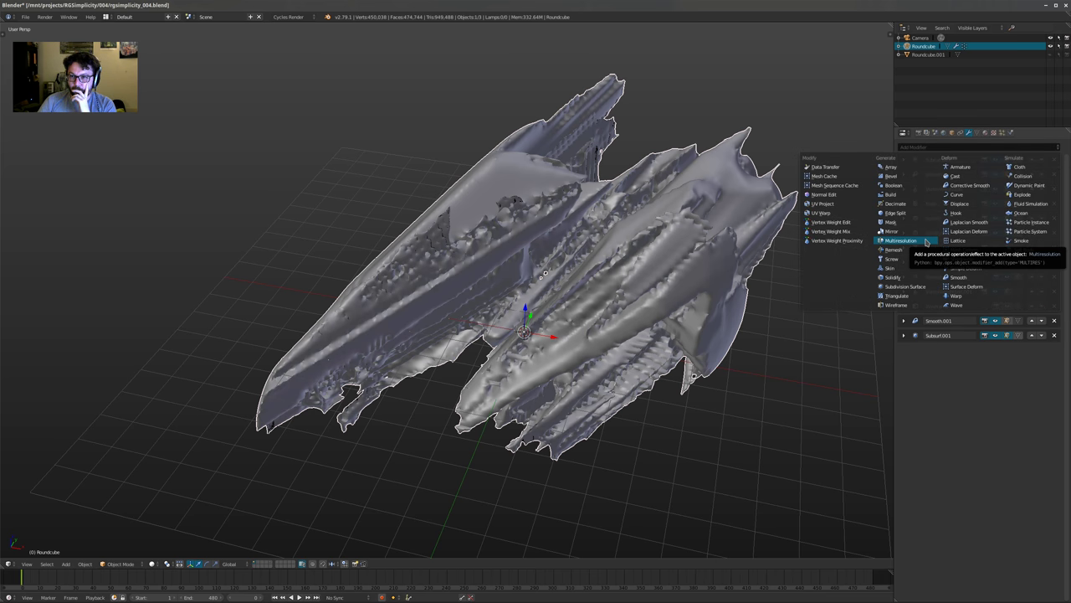
pyautogui.keyDown('shift'); pyautogui.moveTo(674, 254); pyautogui.dragTo(615, 331, button='middle'); pyautogui.keyUp('shift')
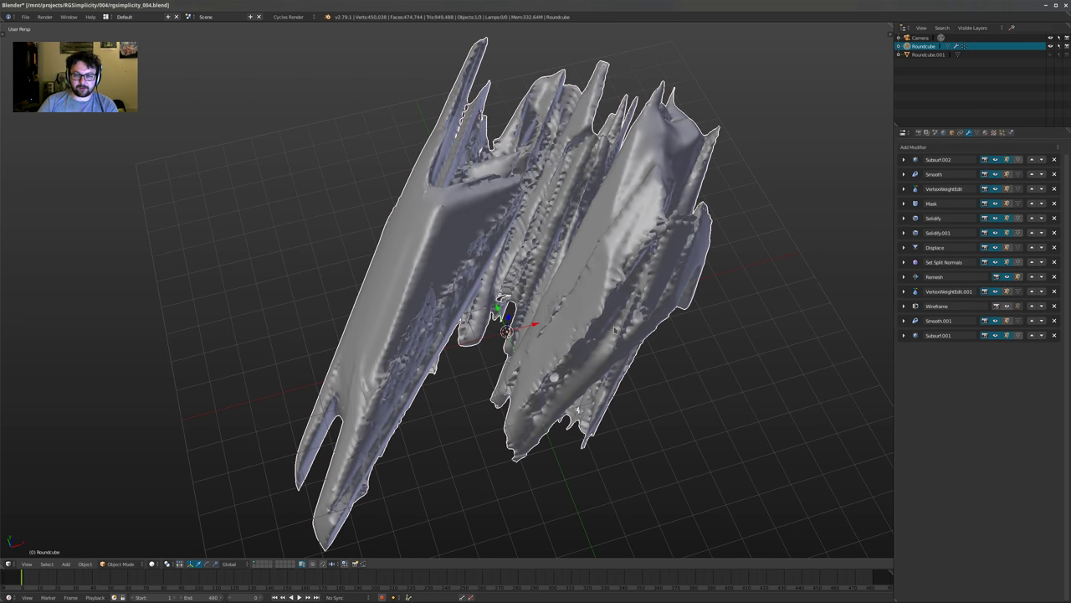
# Look through the camera, lock the camera to the view and orbit it to a lower angle on the shell
pyautogui.press('KP_0')
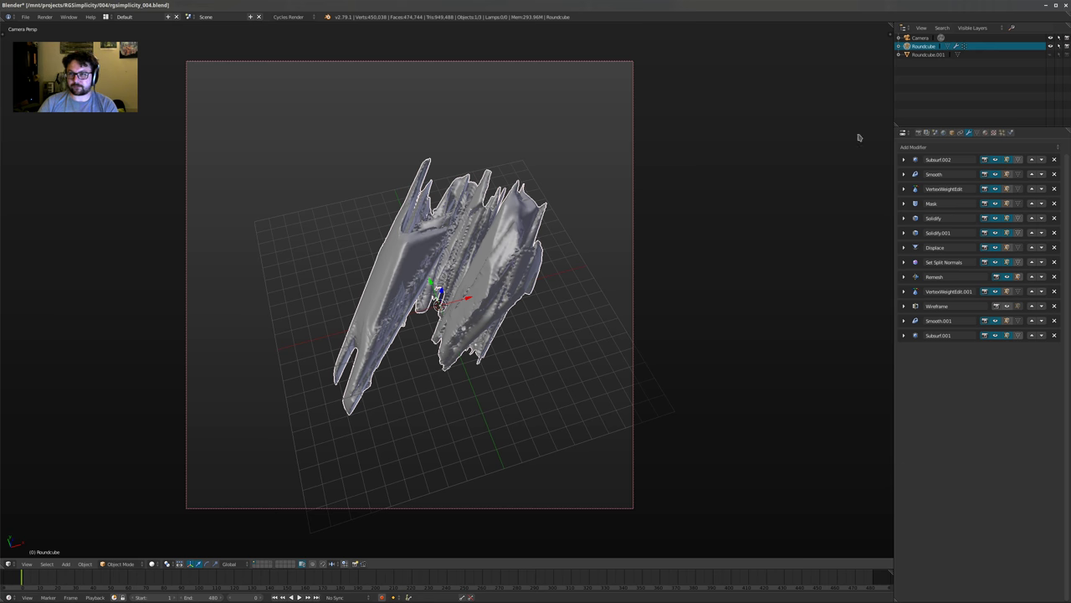
pyautogui.press('n')
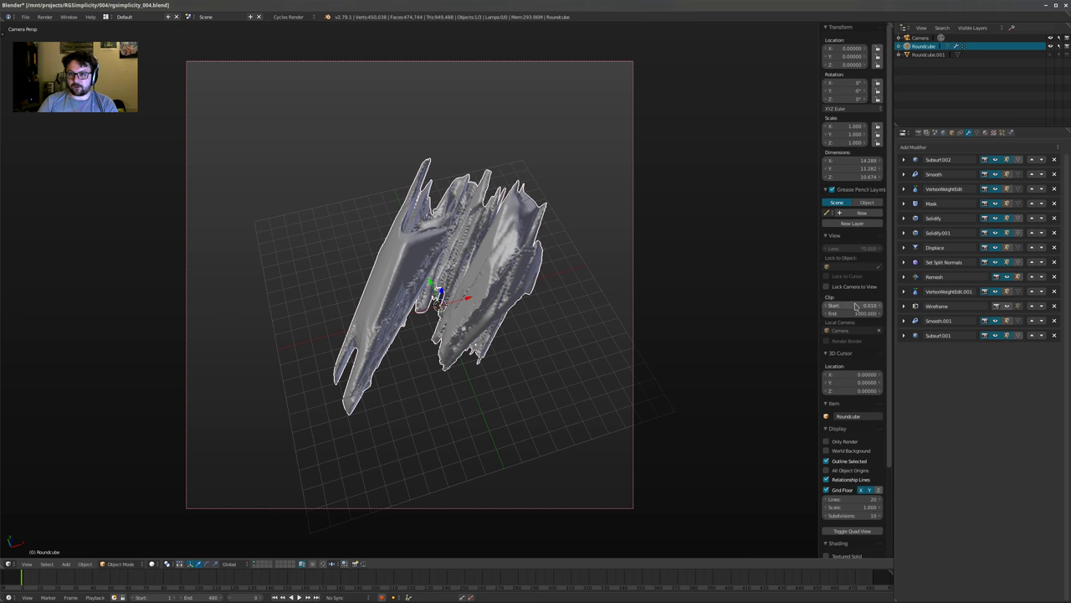
pyautogui.click(985, 133)
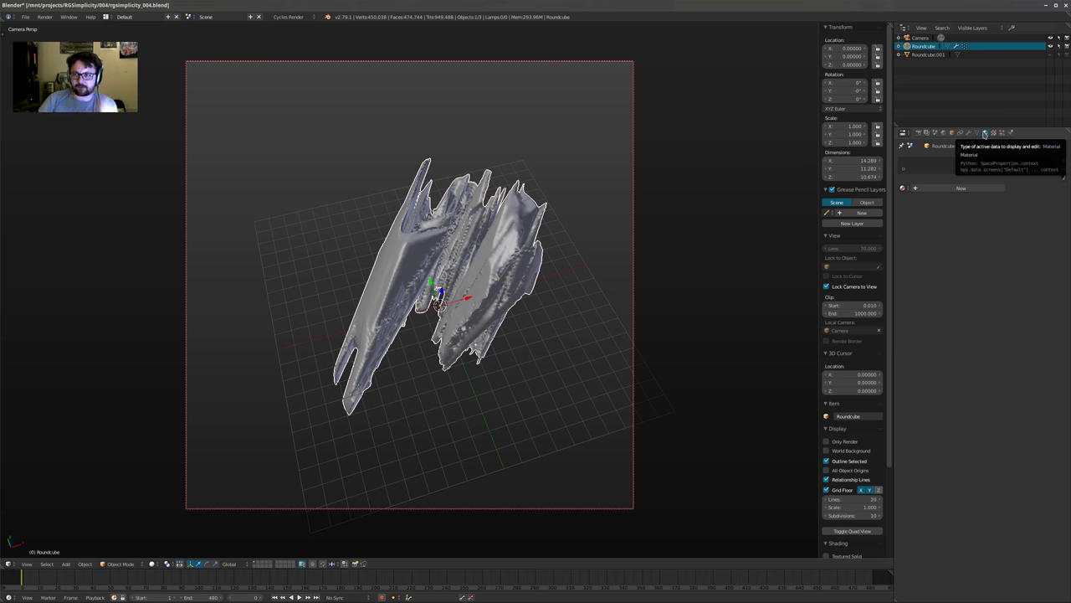
pyautogui.click(985, 134)
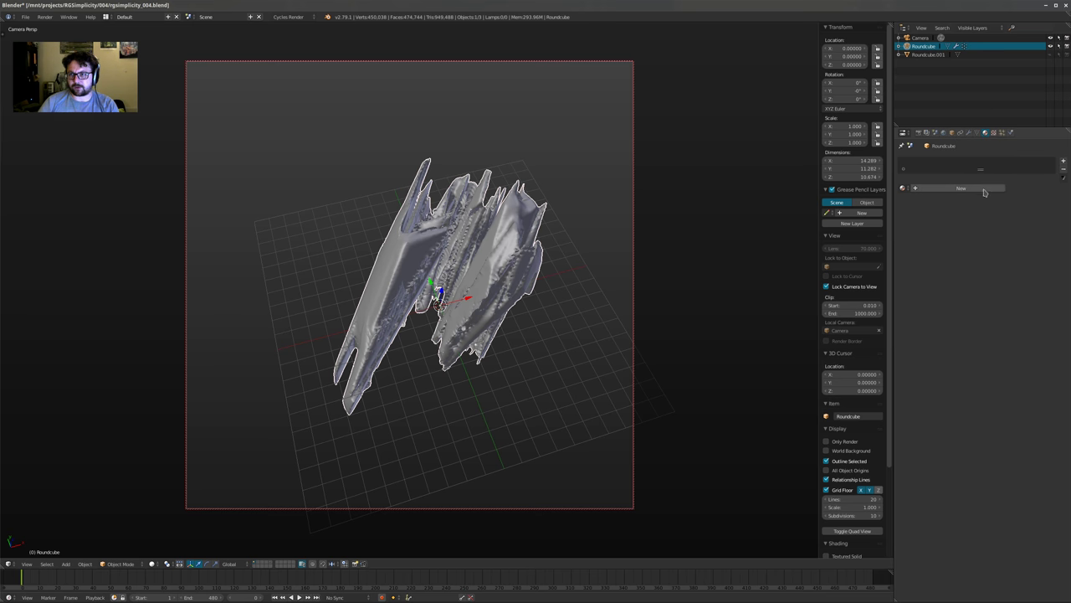
pyautogui.click(970, 133)
pyautogui.click(937, 134)
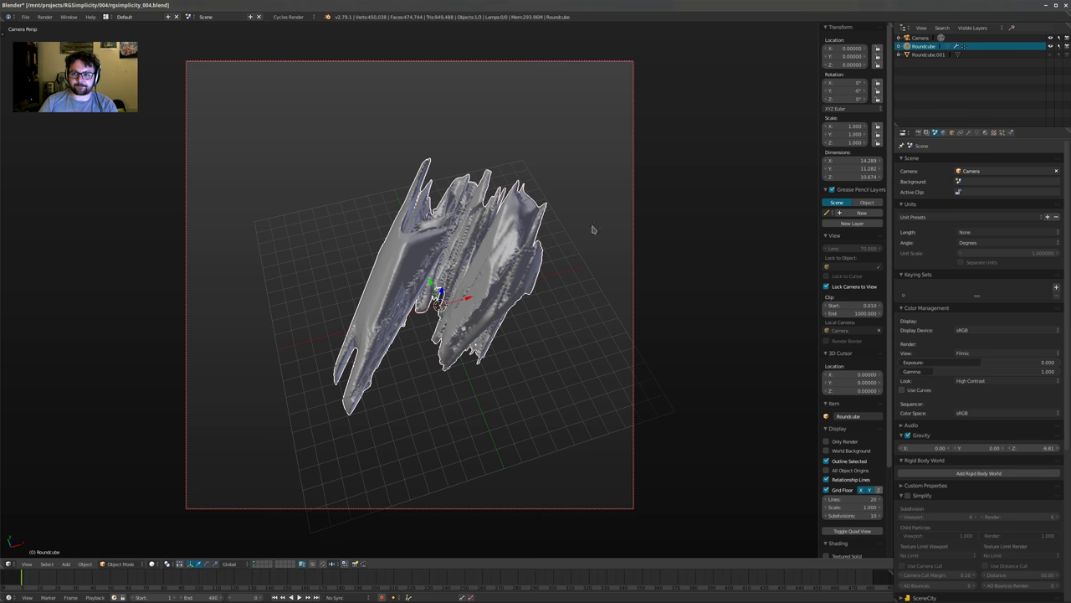
pyautogui.moveTo(542, 243); pyautogui.dragTo(560, 286, button='middle')
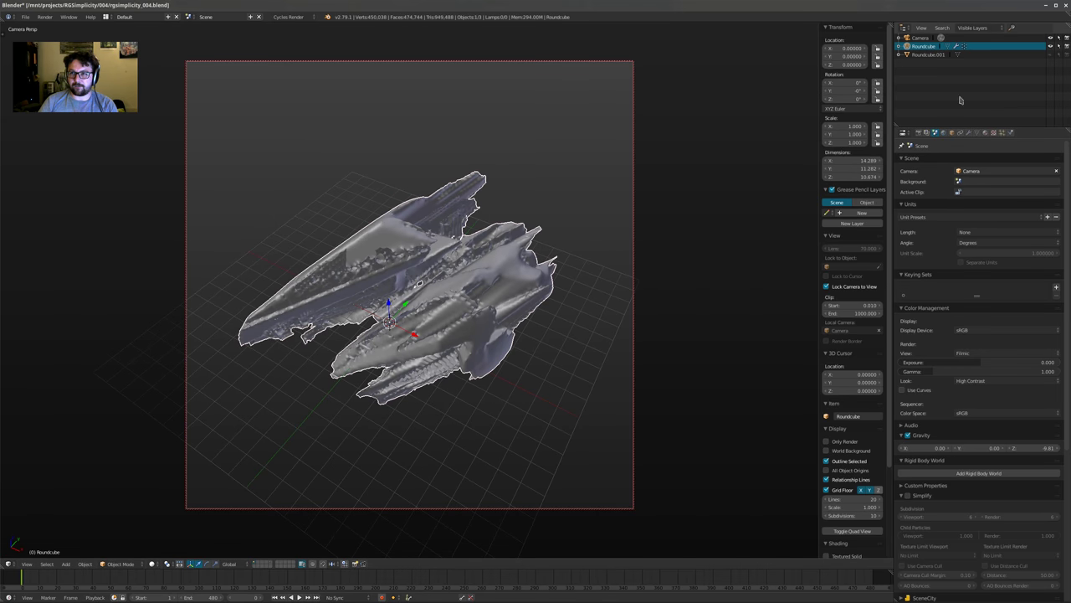
# Select the camera and set its focal length to 70 mm
pyautogui.click(922, 39)
pyautogui.click(960, 133)
pyautogui.click(937, 200)
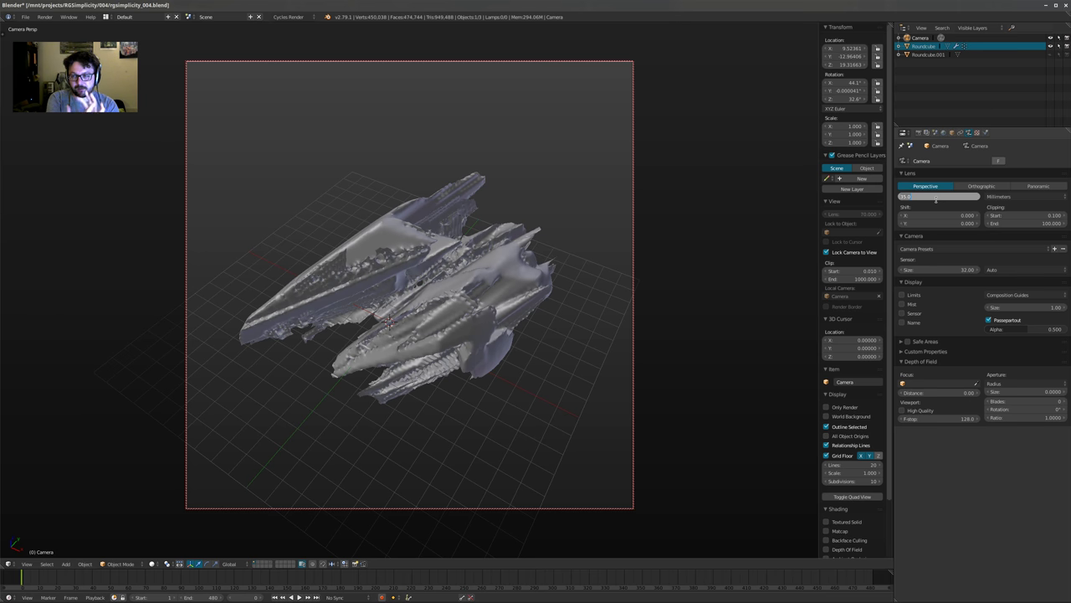
pyautogui.write('70')
pyautogui.press('Return')
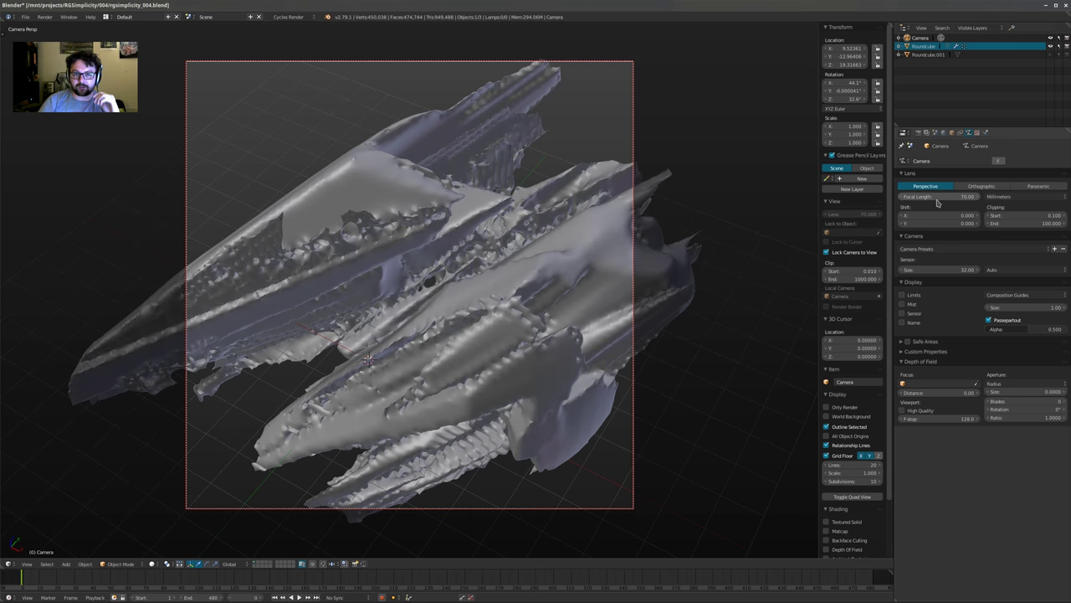
# Try a camera focal length of 85 mm and reframe the whole shell from above within the camera frame
pyautogui.click(929, 196)
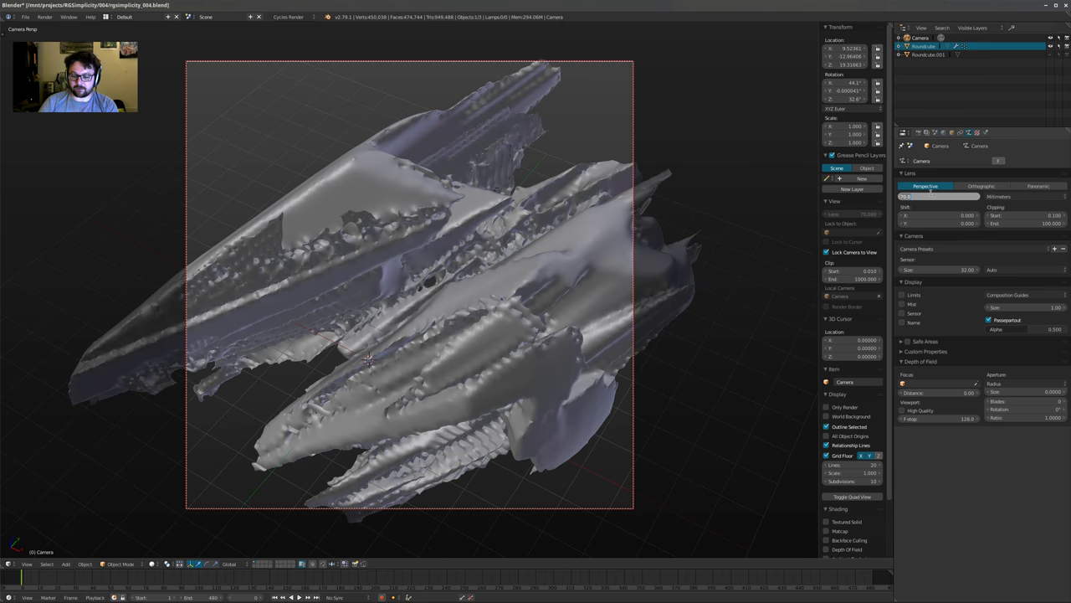
pyautogui.write('85')
pyautogui.press('Return')
pyautogui.scroll(-3, 469, 252)
pyautogui.moveTo(431, 318); pyautogui.dragTo(494, 206, button='middle')
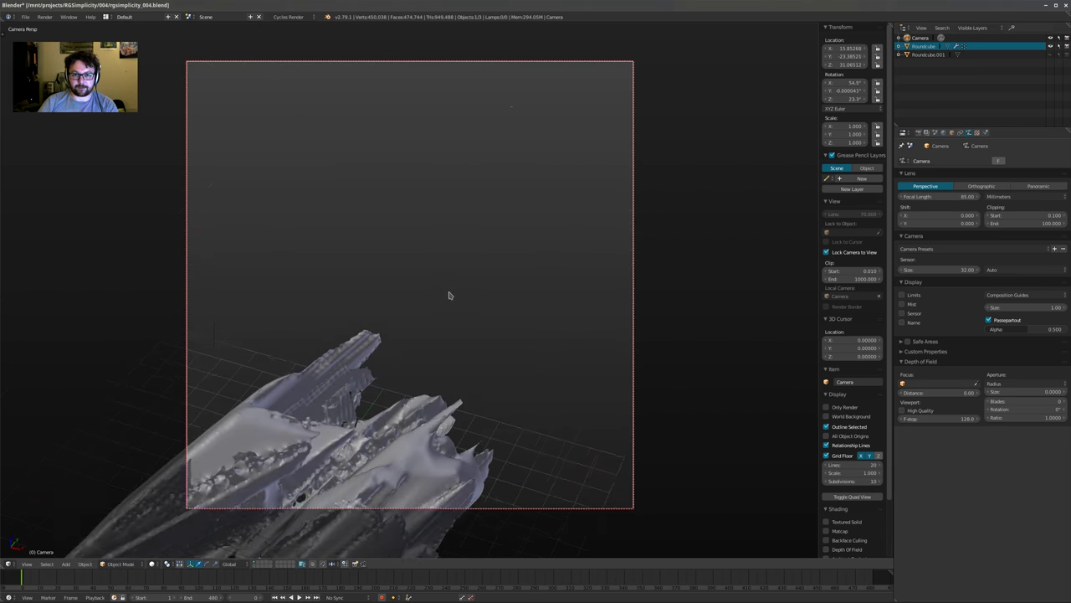
pyautogui.rightClick(469, 314)
pyautogui.moveTo(468, 314); pyautogui.dragTo(373, 333, button='middle')
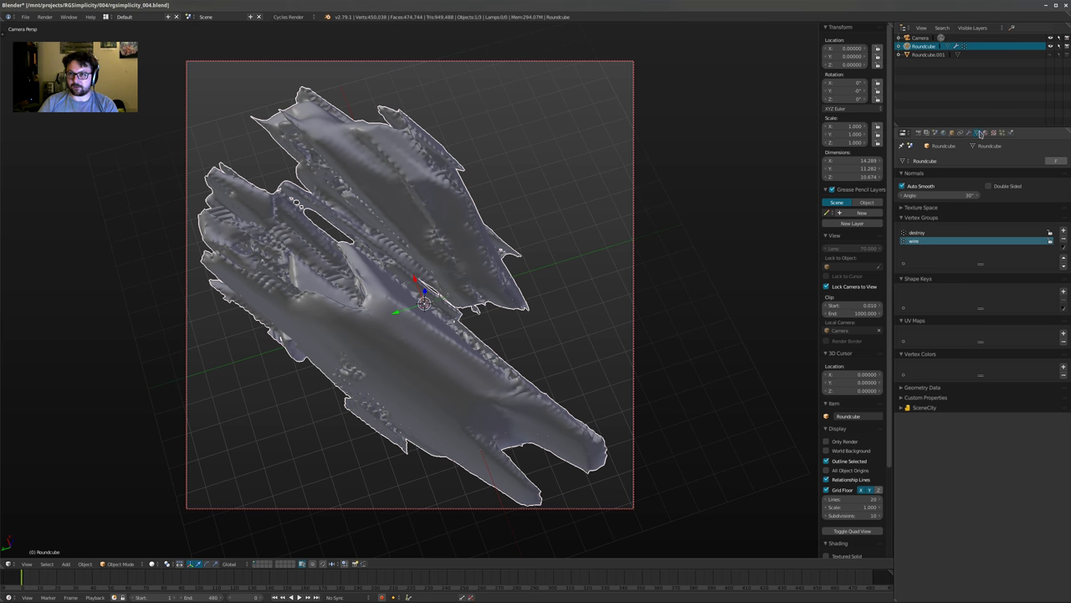
# Set the camera's focal length to 24 mm and reframe it to a low close-up among the shell fragments
pyautogui.click(921, 39)
pyautogui.click(932, 196)
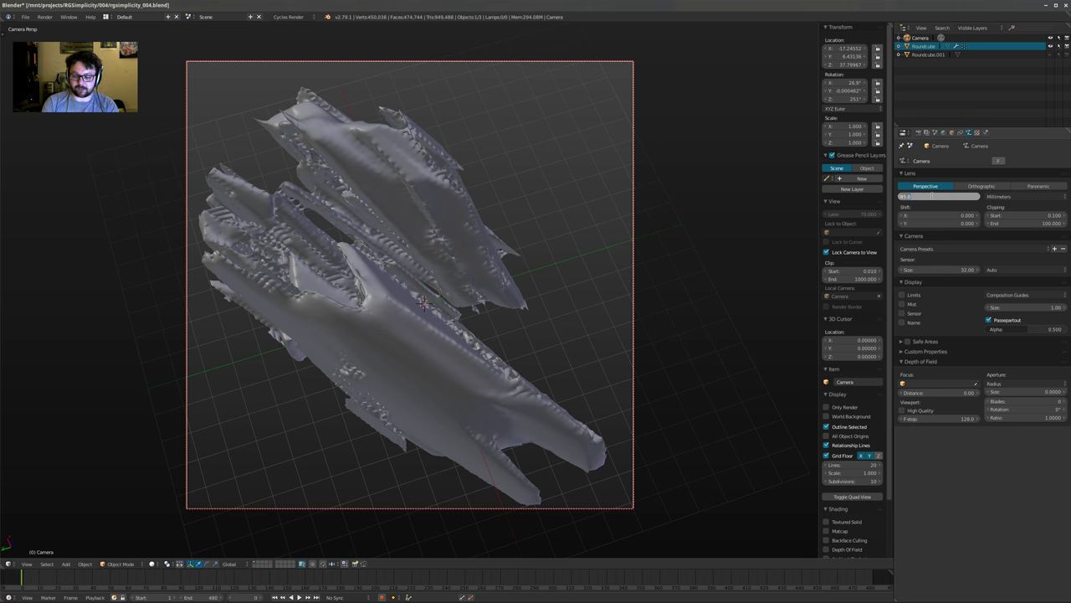
pyautogui.write('24')
pyautogui.press('Return')
pyautogui.scroll(6, 444, 311)
pyautogui.moveTo(443, 311); pyautogui.dragTo(528, 230, button='middle')
pyautogui.rightClick(444, 311)
pyautogui.moveTo(475, 346); pyautogui.dragTo(521, 267, button='middle')
pyautogui.moveTo(514, 372); pyautogui.dragTo(813, 224, button='middle')
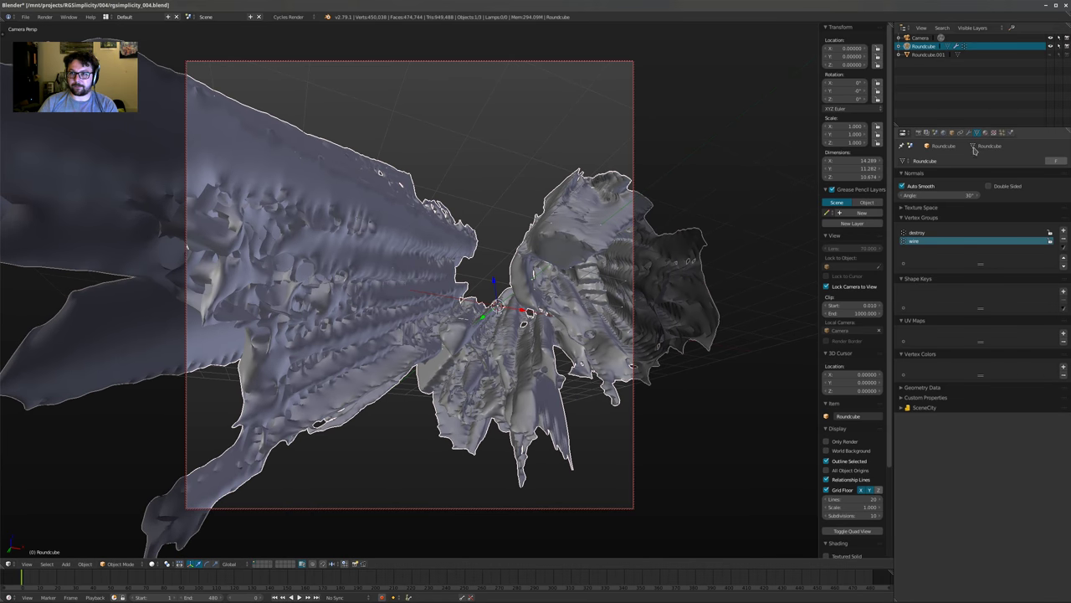
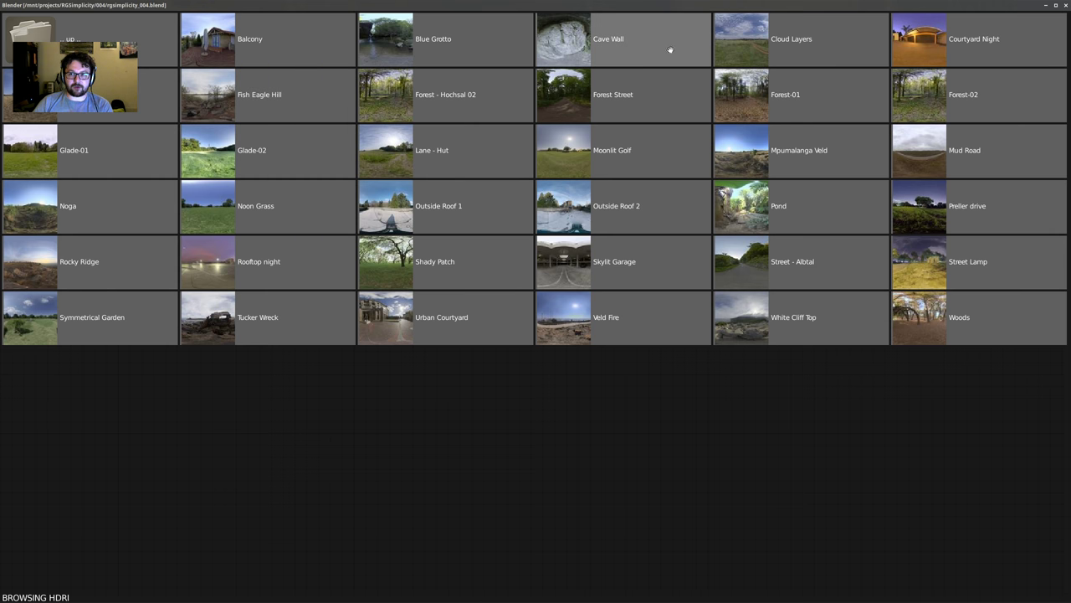
# Leave the current HDRI folder and choose the Courtyard HDRI from another category of the HDRI library
pyautogui.click(102, 55)
pyautogui.click(634, 44)
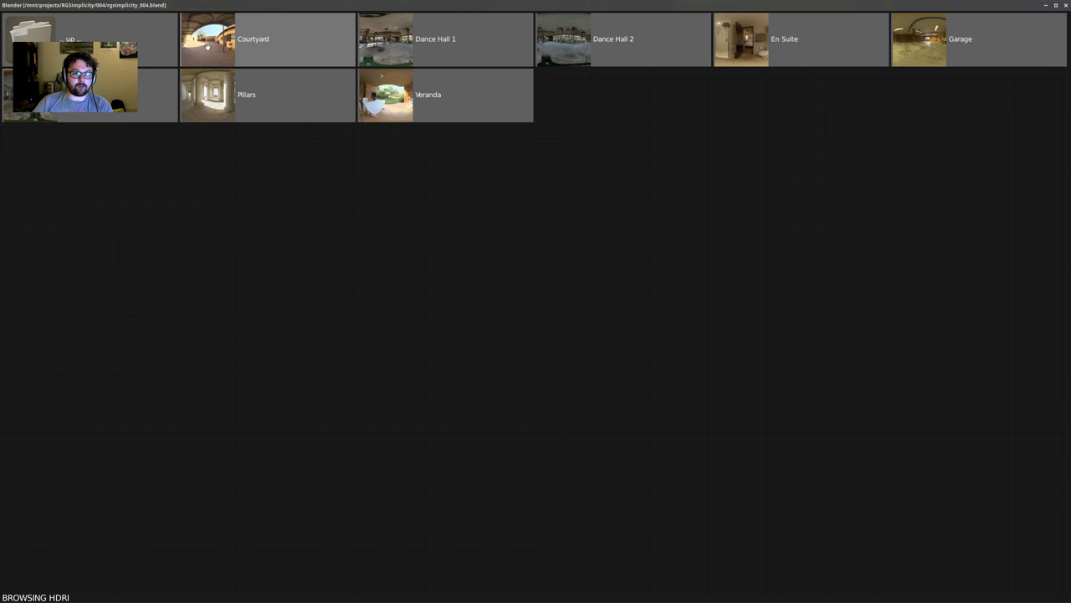
pyautogui.click(288, 34)
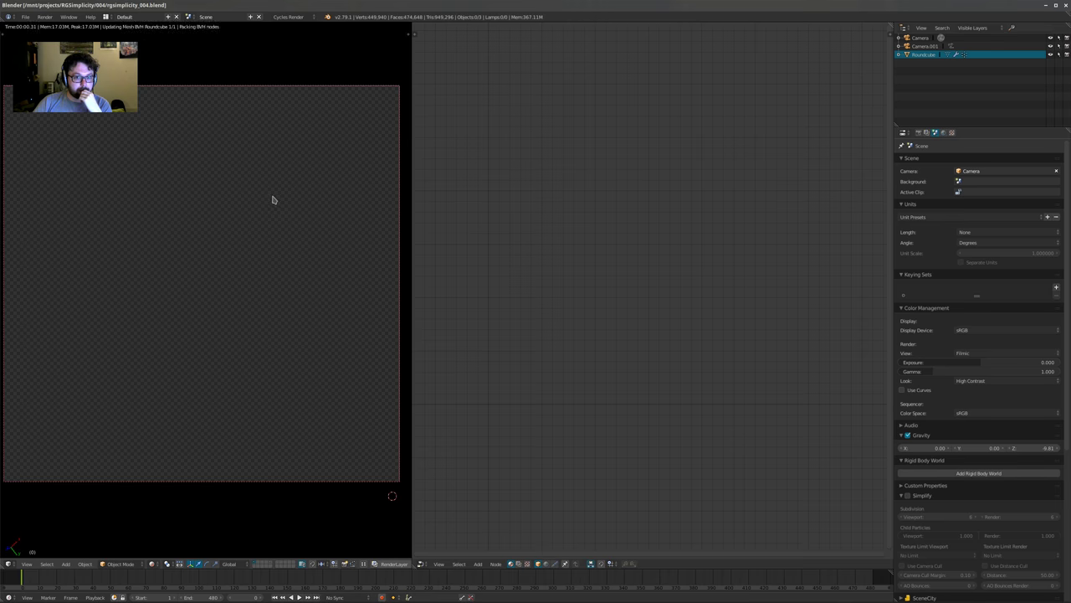
# Assign an Environment Texture with the Courtyard image to the world background colour
pyautogui.click(943, 133)
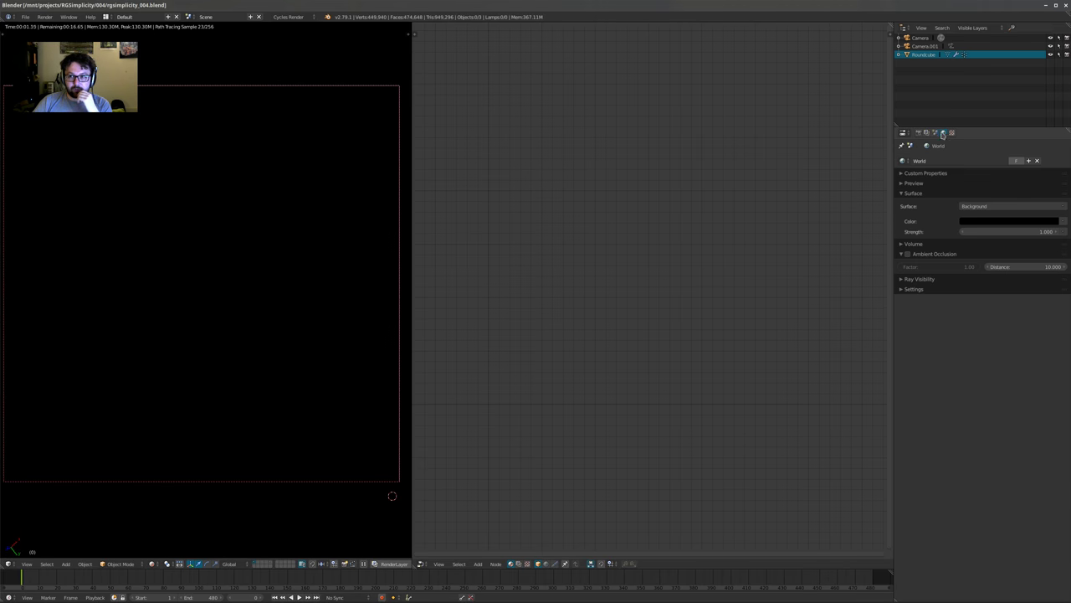
pyautogui.click(1063, 220)
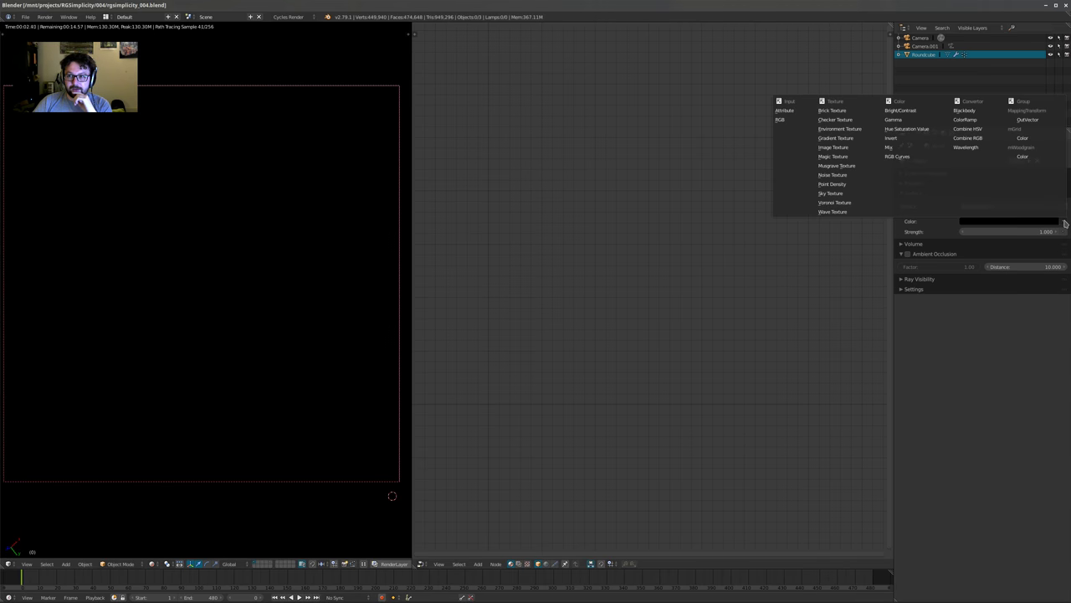
pyautogui.click(837, 128)
pyautogui.click(964, 231)
pyautogui.click(896, 244)
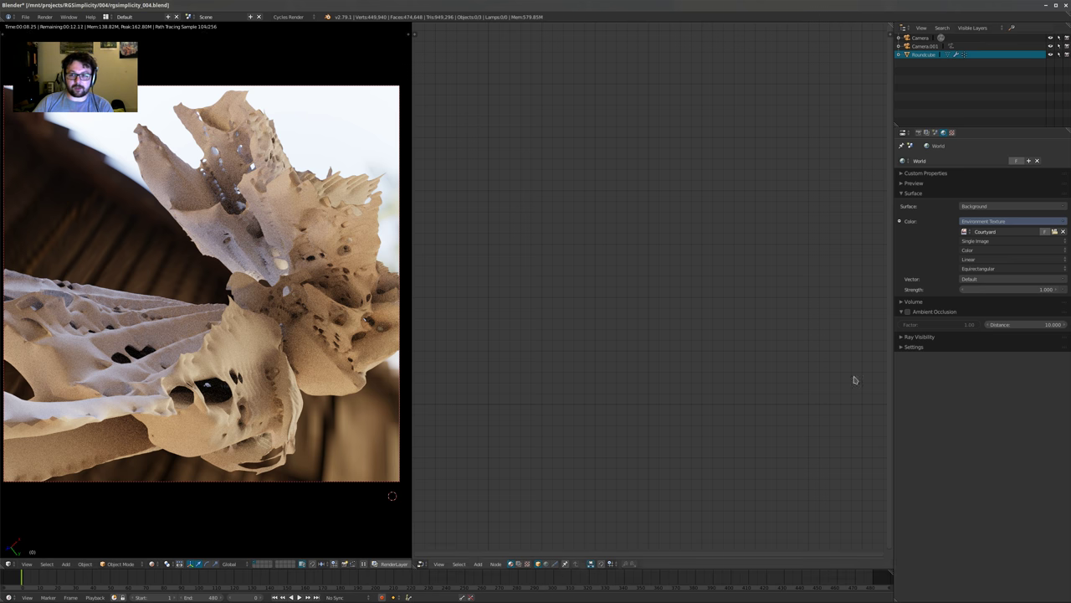
# Expand the world's Ray Visibility and Settings options and disable the background's visibility to the camera
pyautogui.click(903, 347)
pyautogui.click(903, 336)
pyautogui.click(902, 349)
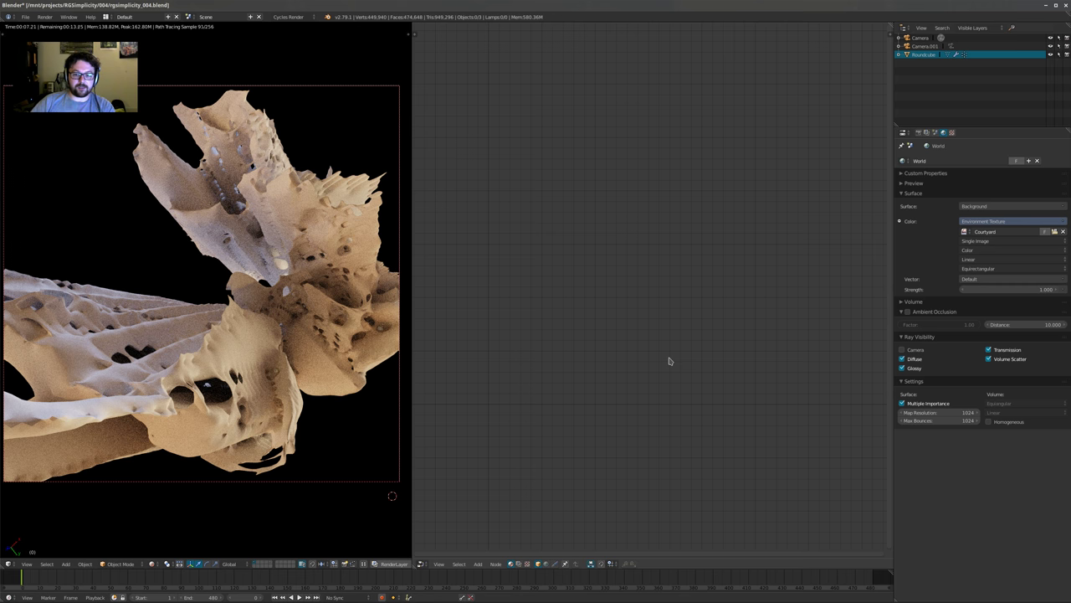
# Show the world's node tree and the Environment Texture node's properties, and set its HDRI variant to 4k
pyautogui.click(546, 563)
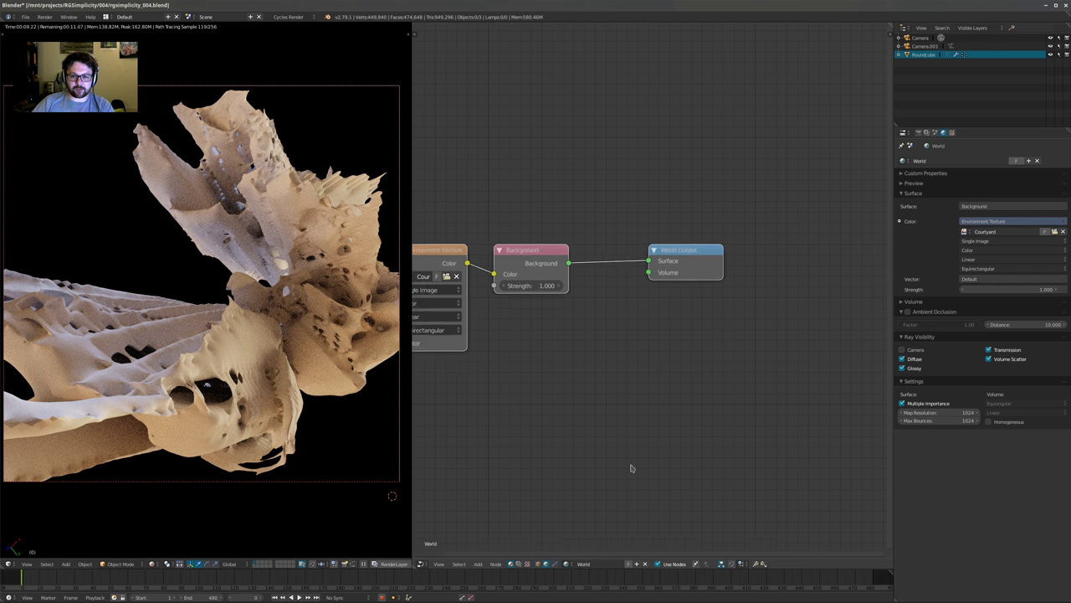
pyautogui.scroll(2, 612, 390)
pyautogui.press('n')
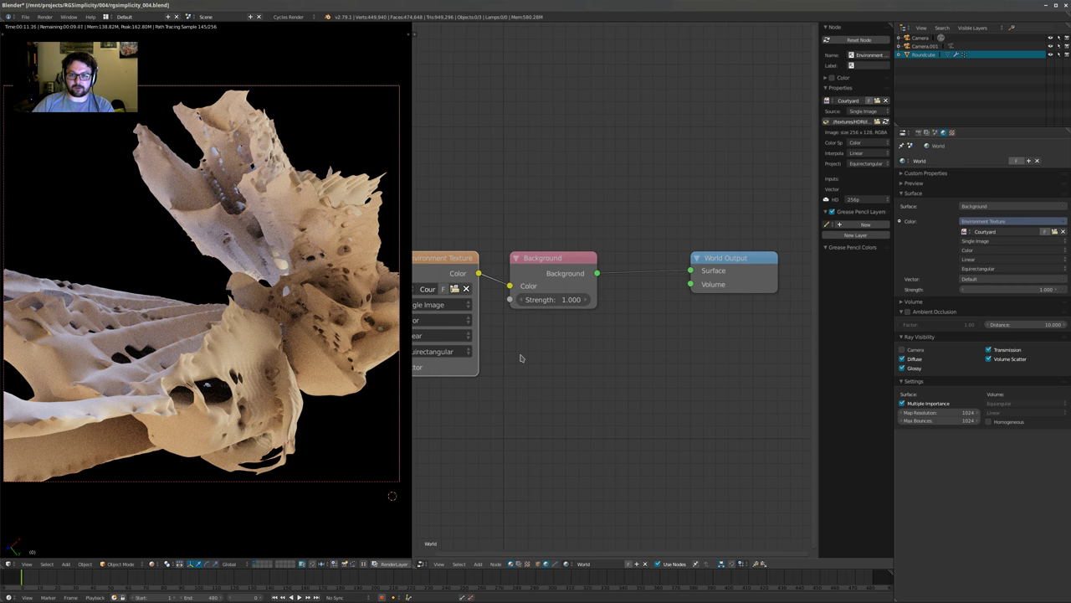
pyautogui.moveTo(519, 358); pyautogui.dragTo(565, 349, button='middle')
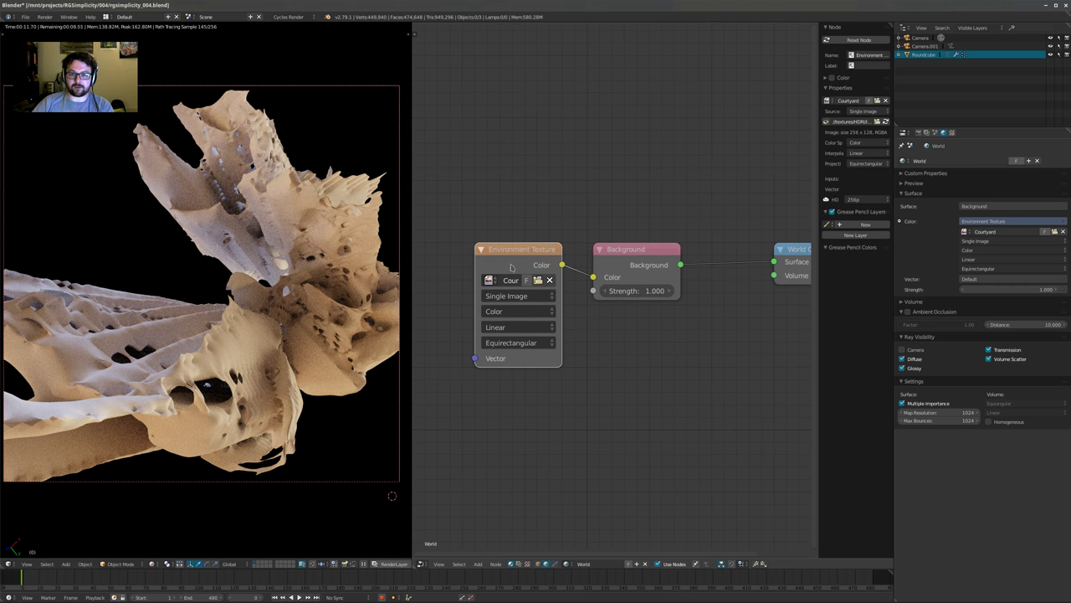
pyautogui.click(853, 199)
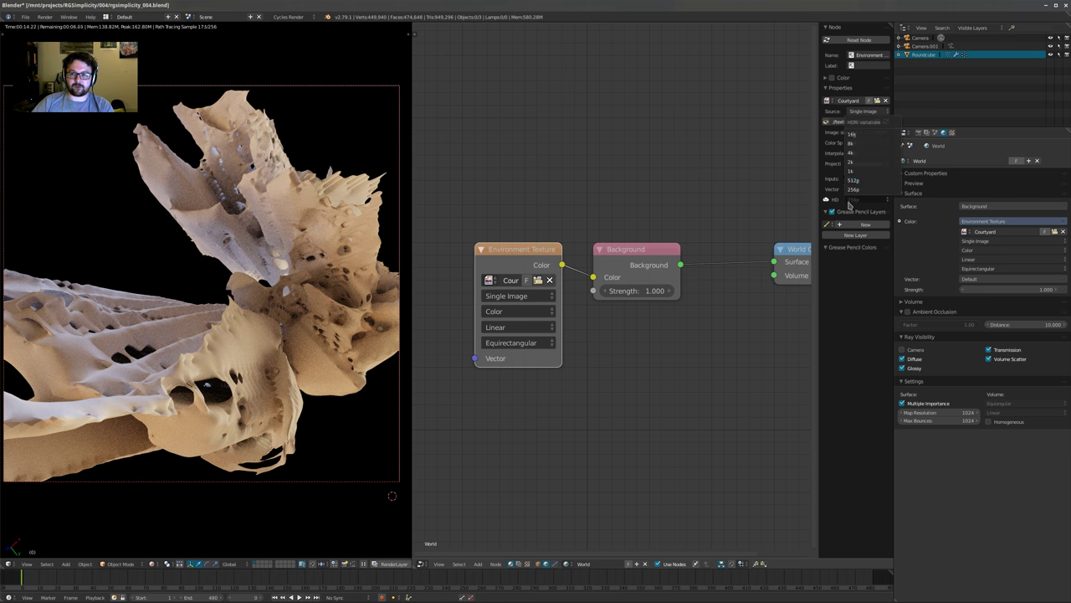
pyautogui.click(862, 152)
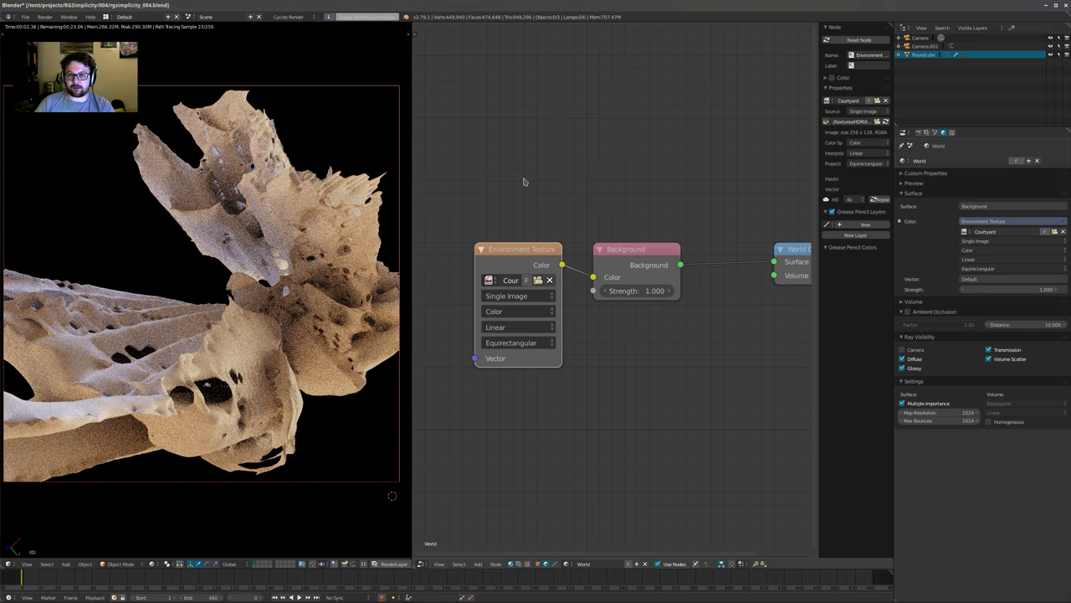
pyautogui.scroll(-1, 524, 184)
pyautogui.moveTo(507, 174); pyautogui.dragTo(560, 211, button='middle')
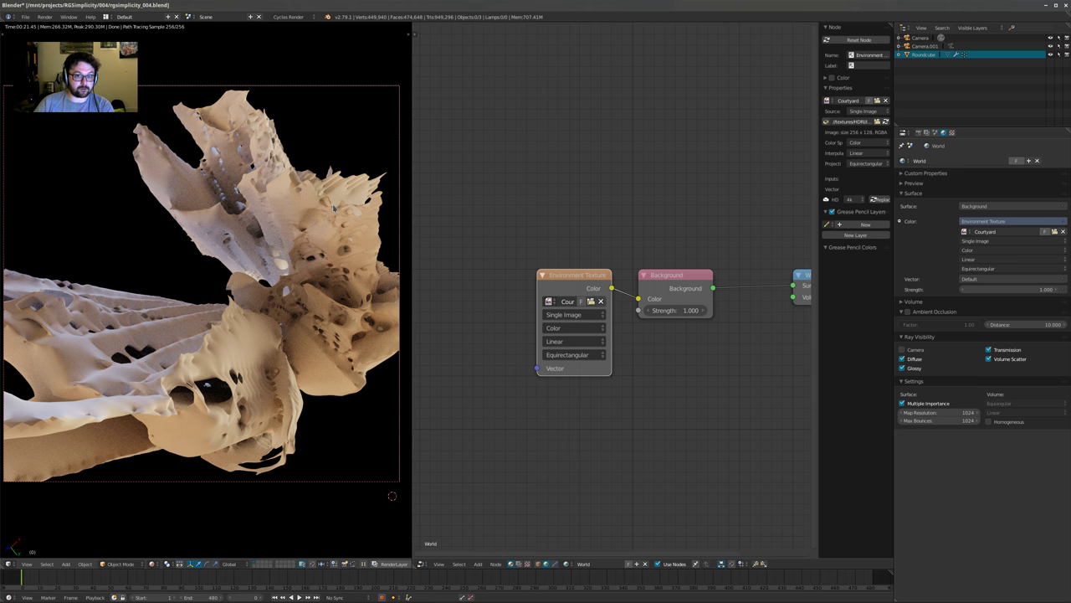
pyautogui.click(923, 42)
pyautogui.press('g')
pyautogui.hotkey('shift', 'z')
pyautogui.hotkey('shift', 'z')
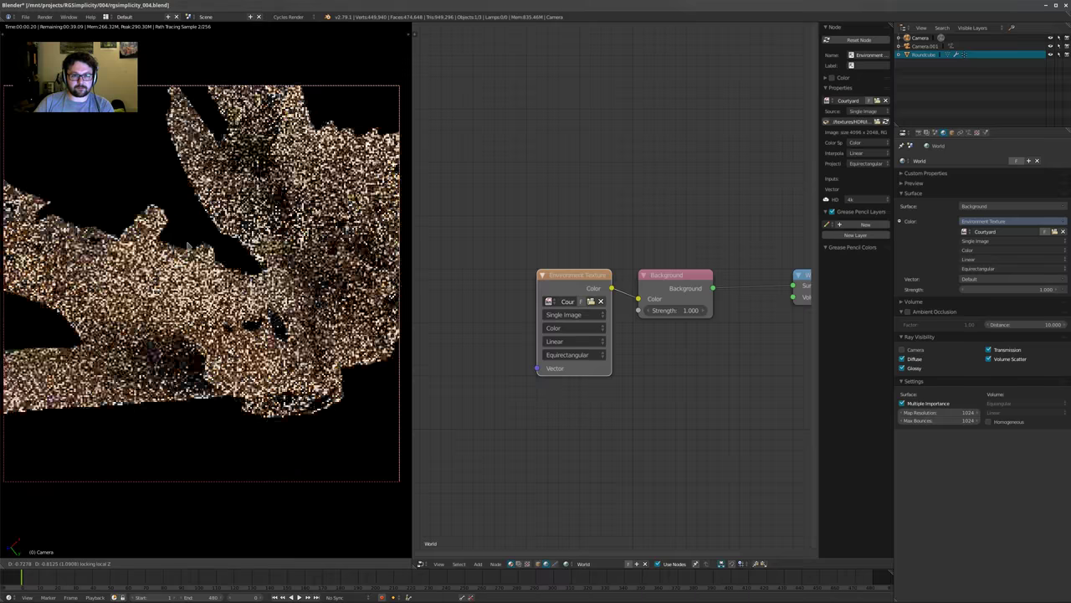
pyautogui.press('Escape')
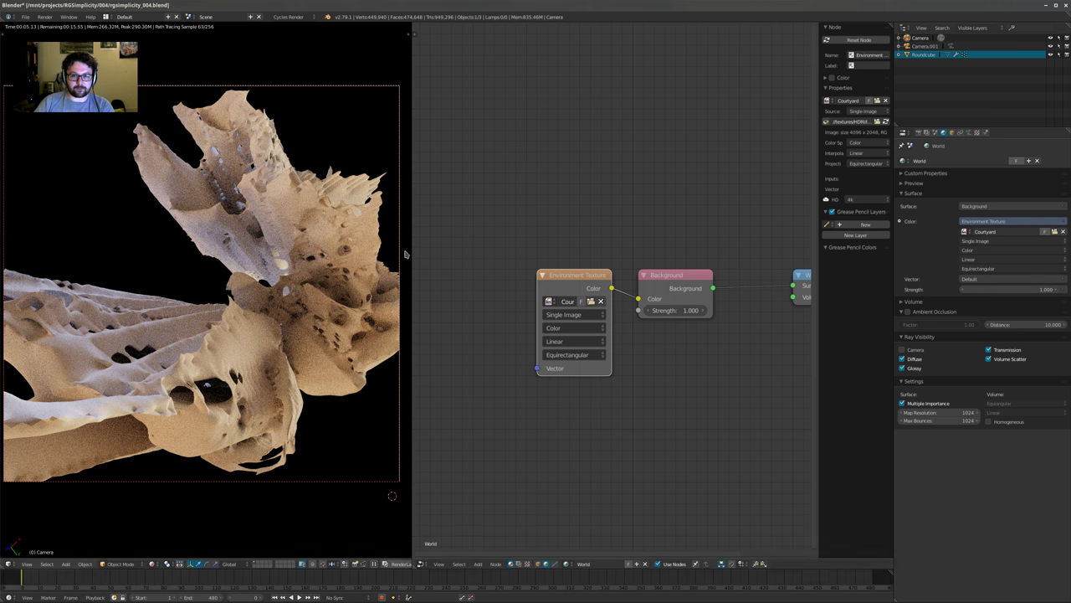
# Add Texture Coordinate and Mapping nodes ahead of the world's Environment Texture node
pyautogui.scroll(-3, 528, 272)
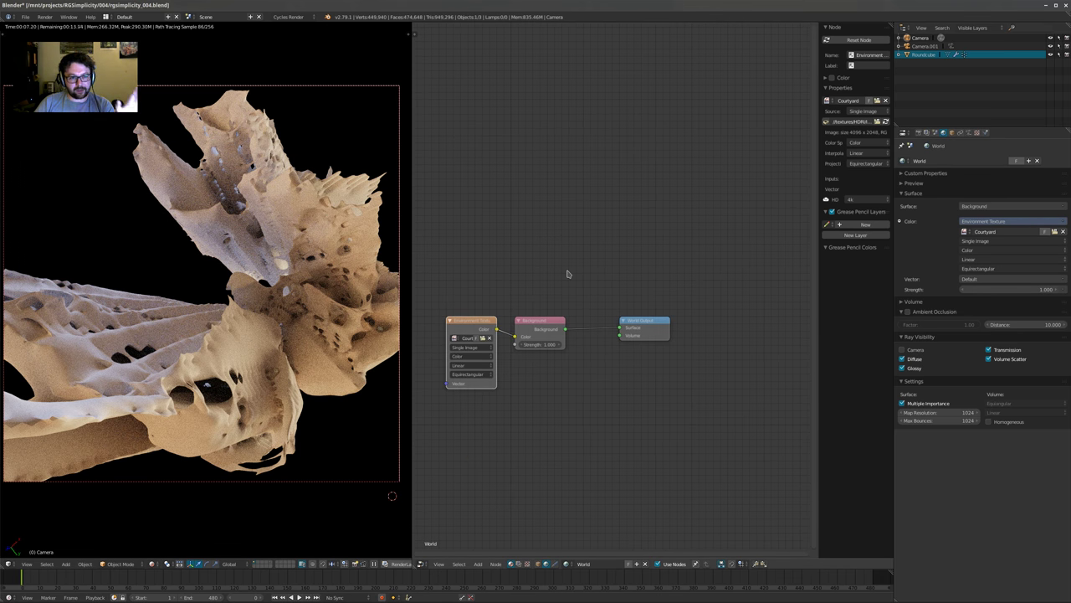
pyautogui.moveTo(456, 323); pyautogui.dragTo(558, 300, button='middle')
pyautogui.scroll(2, 558, 300)
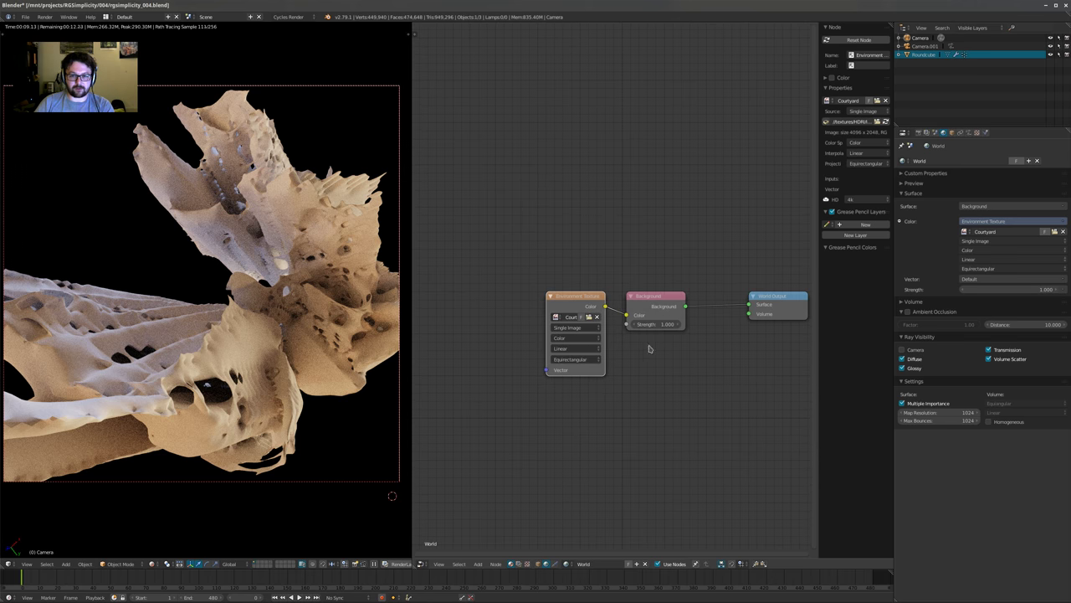
pyautogui.hotkey('ctrl', 't')
pyautogui.moveTo(423, 394); pyautogui.dragTo(538, 391, button='middle')
pyautogui.scroll(2, 536, 390)
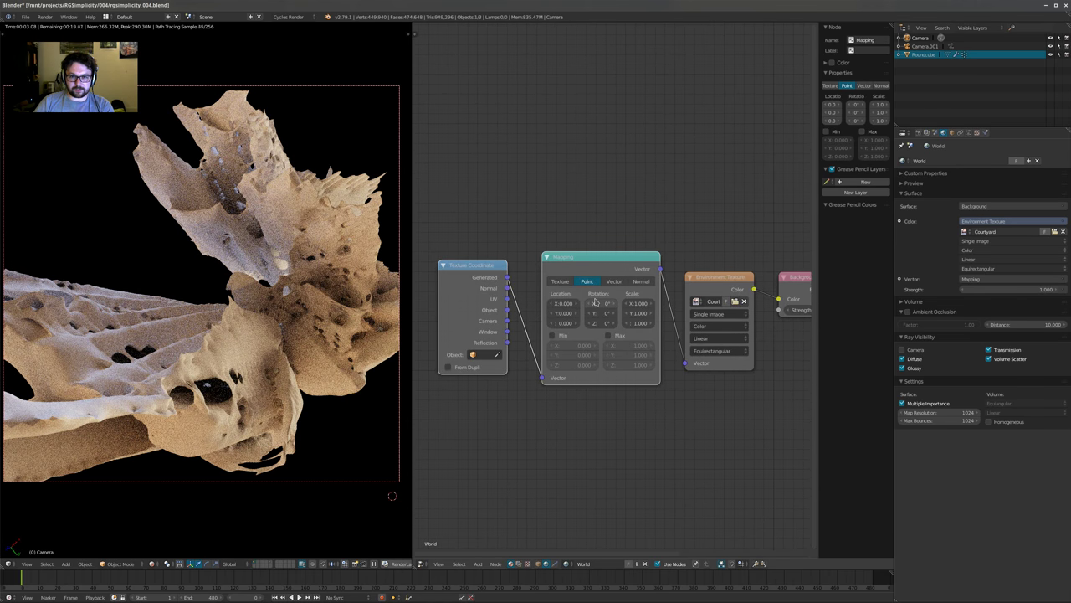
# Try the Mapping node's Z rotation, reset it to 0, and set the Y rotation to about 102°
pyautogui.scroll(-1, 502, 294)
pyautogui.moveTo(594, 330)
pyautogui.mouseDown()
pyautogui.moveTo(632, 329)
pyautogui.moveTo(548, 330)
pyautogui.moveTo(584, 328)
pyautogui.mouseUp()
pyautogui.doubleClick(594, 330)
pyautogui.write('0')
pyautogui.press('Return')
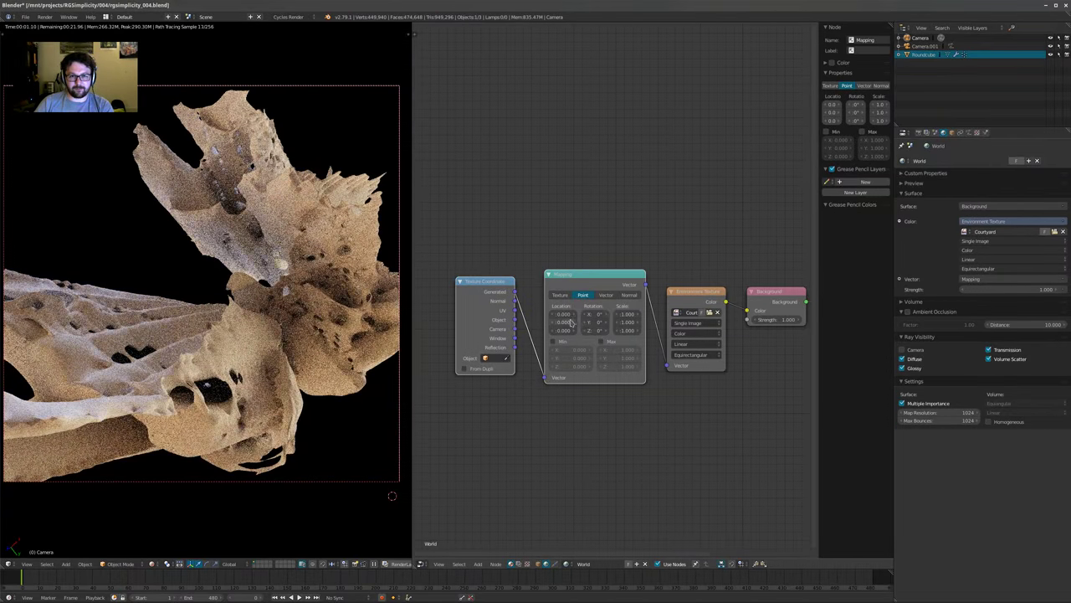
pyautogui.moveTo(591, 322); pyautogui.dragTo(622, 322)
# Expand the Performance options of the render settings and set the viewport Start Resolution to 256
pyautogui.click(902, 132)
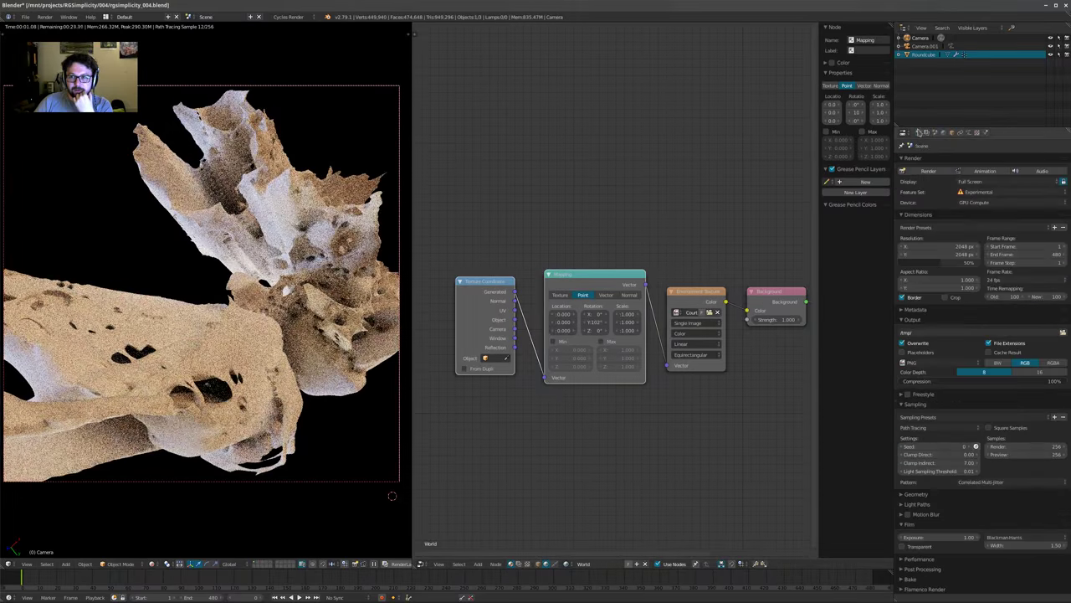
pyautogui.click(914, 569)
pyautogui.click(914, 570)
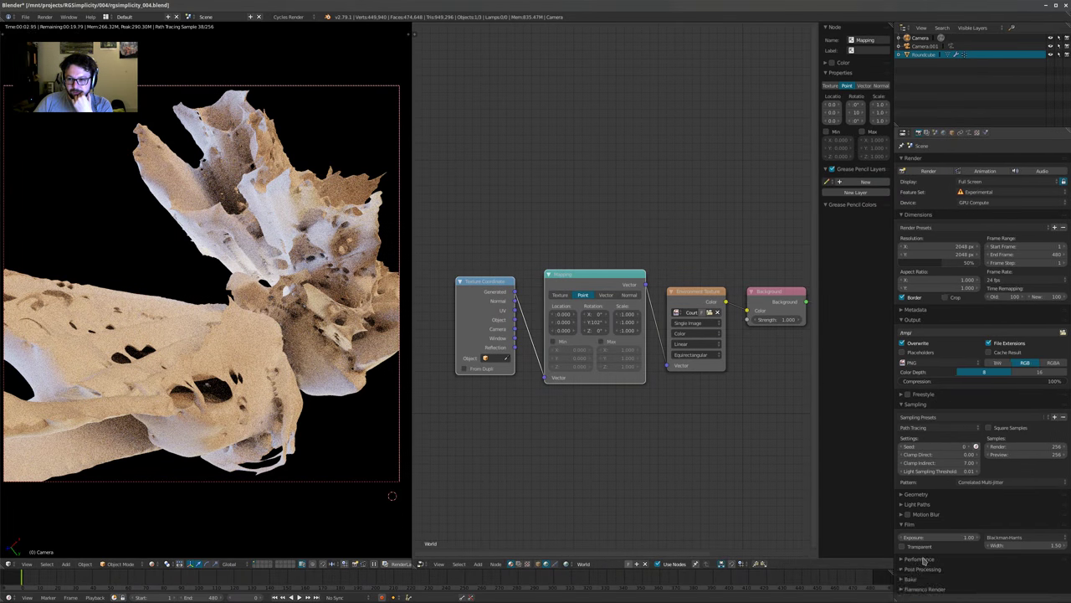
pyautogui.click(921, 560)
pyautogui.scroll(-3, 973, 536)
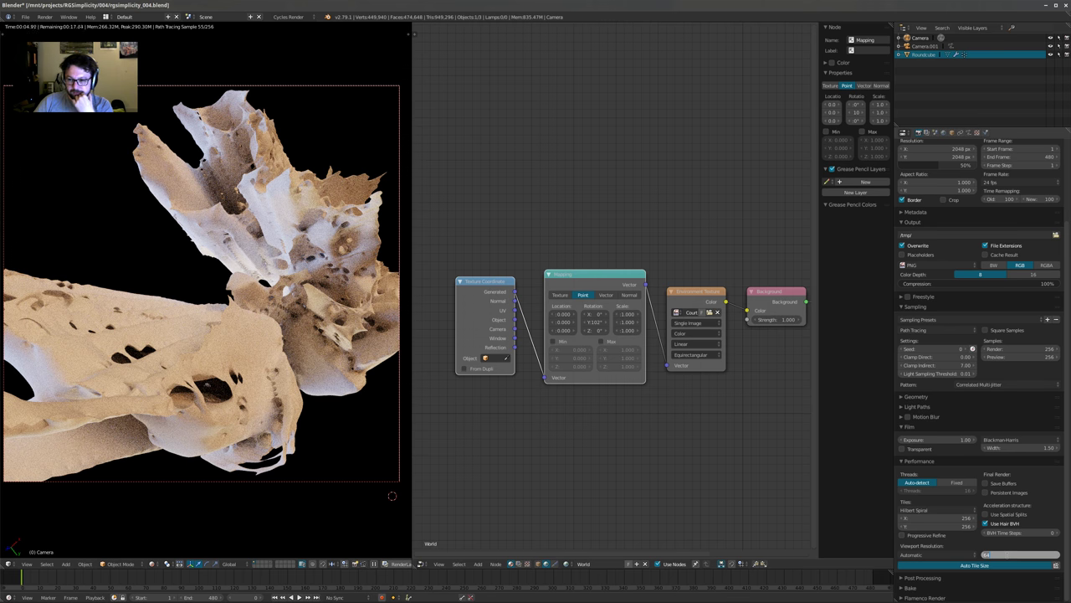
pyautogui.click(1009, 558)
pyautogui.write('256')
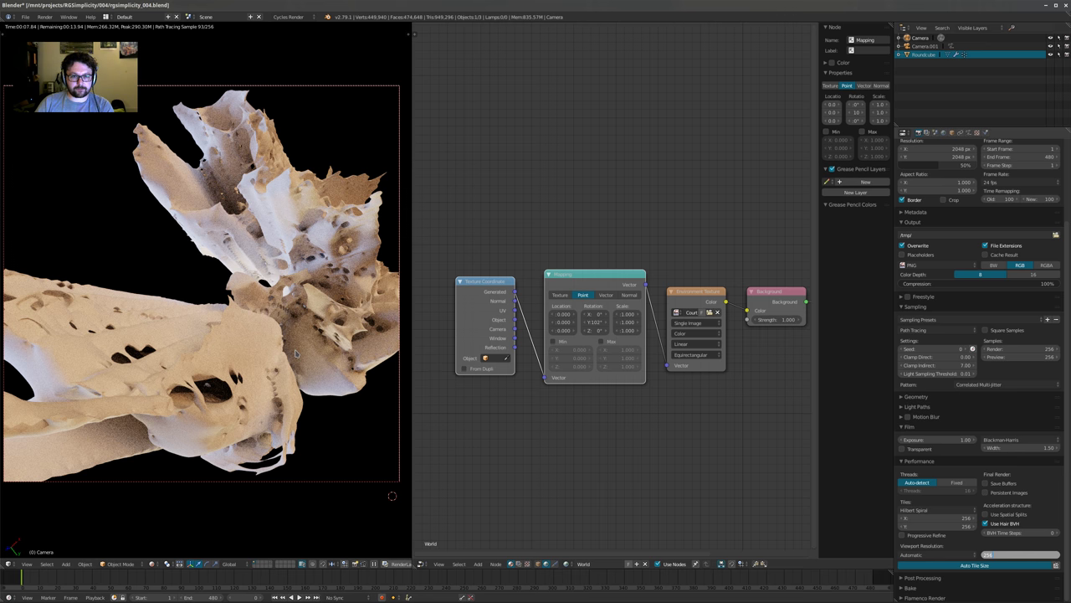
pyautogui.press('Return')
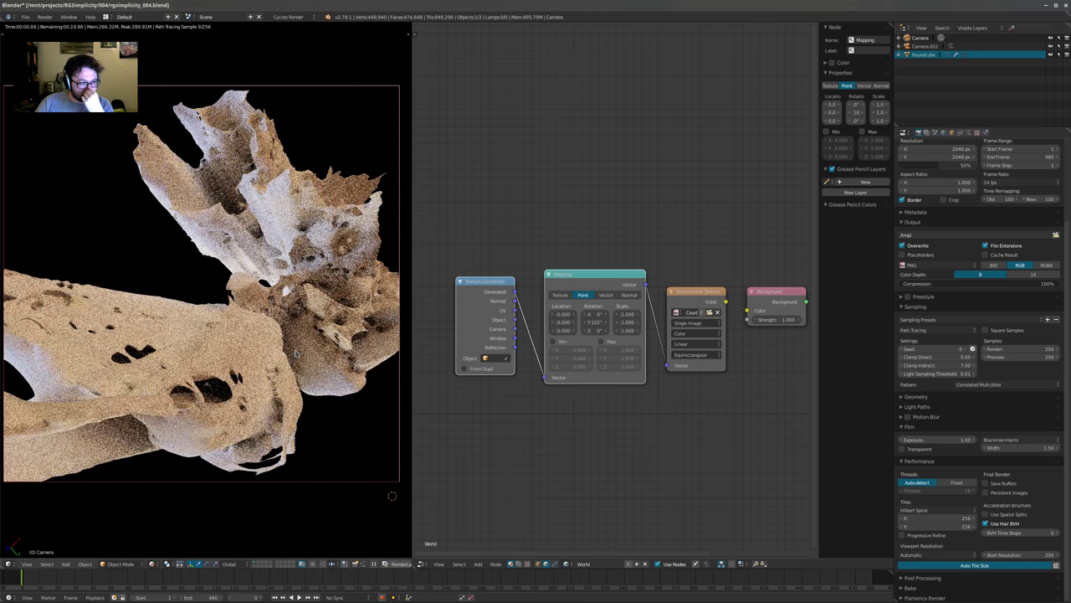
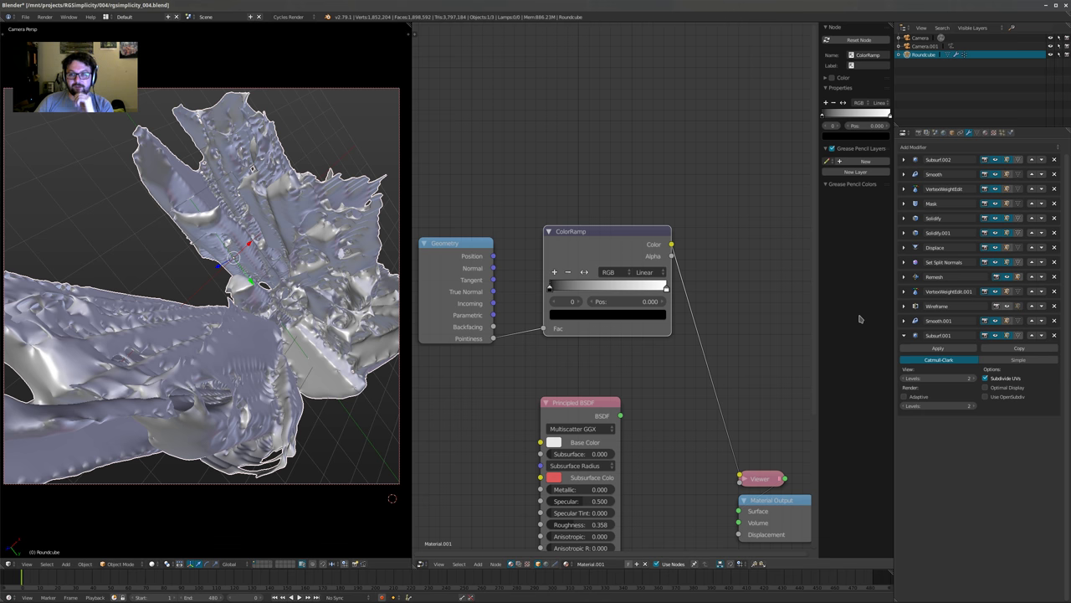
# Try a view level of 1 on the Subsurf.001 modifier and undo the change
pyautogui.keyDown('shift'); pyautogui.moveTo(219, 286); pyautogui.dragTo(227, 276, button='middle'); pyautogui.keyUp('shift')
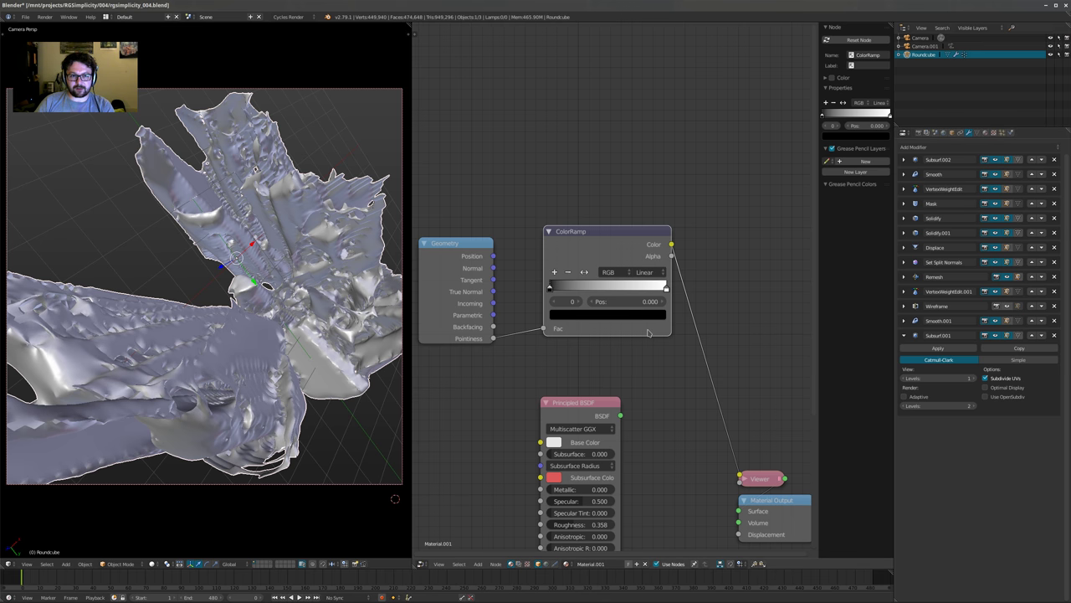
pyautogui.click(905, 378)
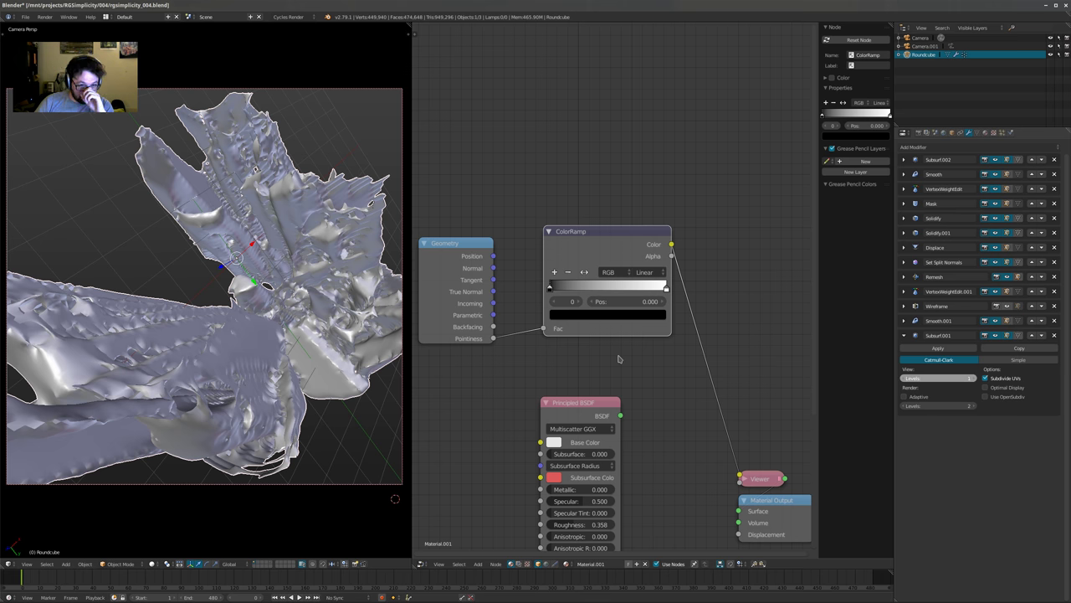
pyautogui.hotkey('ctrl', 'z')
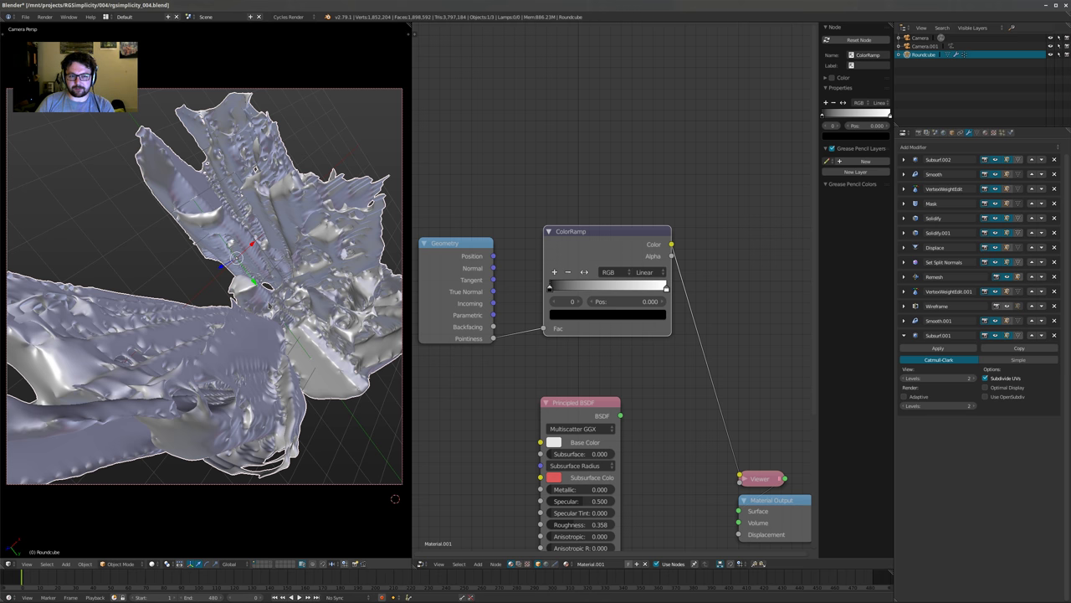
# Show the rendered viewport and tighten the pointiness ColorRamp, with the black stop at about 0.501 and the white stop at about 0.668
pyautogui.hotkey('shift', 'z')
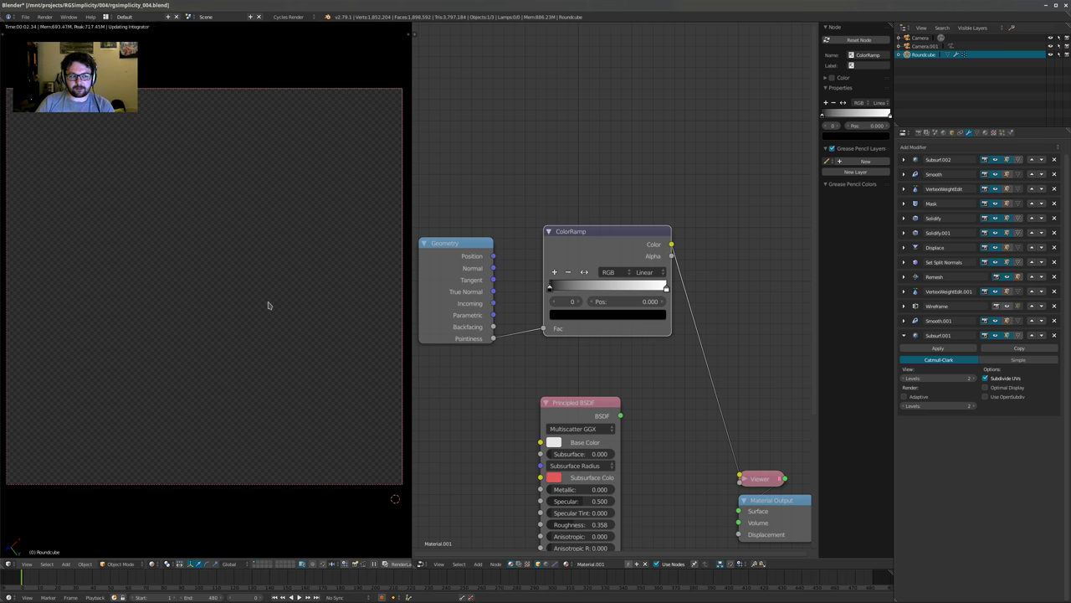
pyautogui.moveTo(683, 425); pyautogui.dragTo(651, 331, button='middle')
pyautogui.scroll(-2, 628, 314)
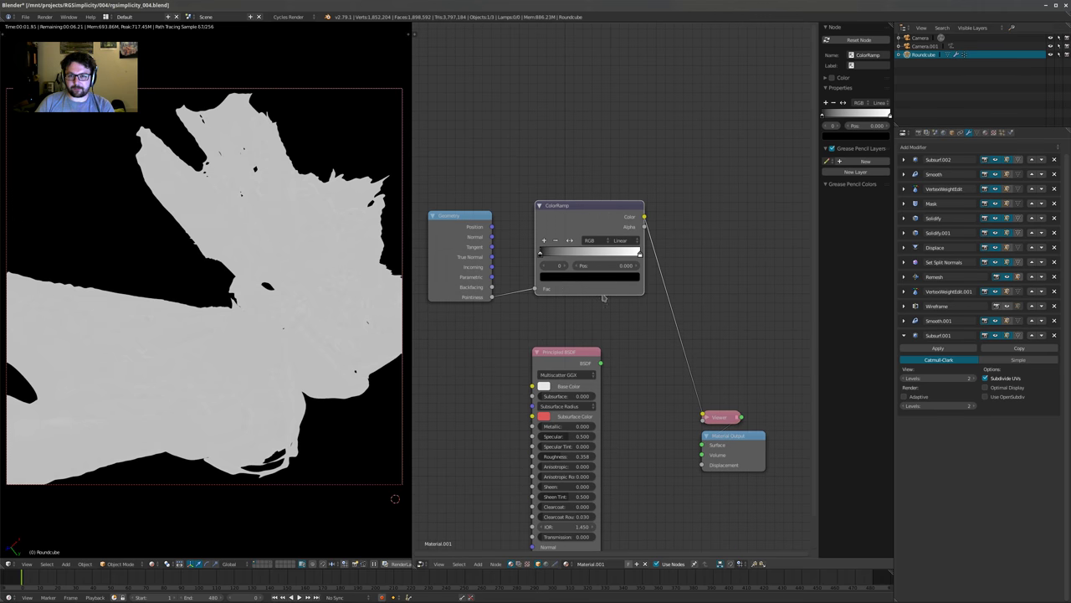
pyautogui.moveTo(542, 255); pyautogui.dragTo(605, 260)
pyautogui.scroll(2, 595, 383)
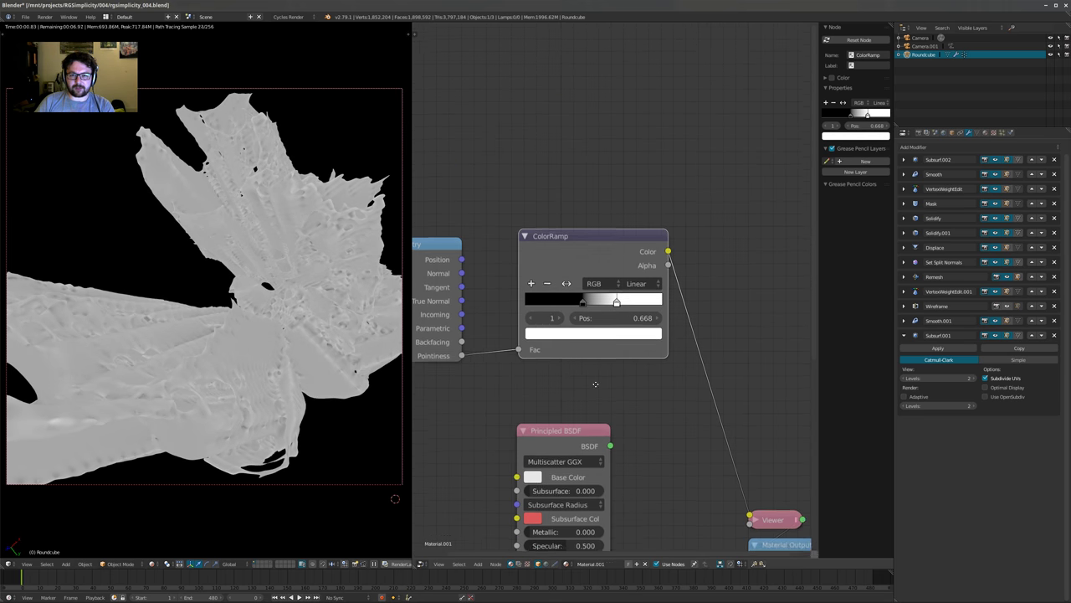
pyautogui.scroll(3, 604, 356)
pyautogui.click(574, 295)
pyautogui.moveTo(595, 318); pyautogui.dragTo(639, 315)
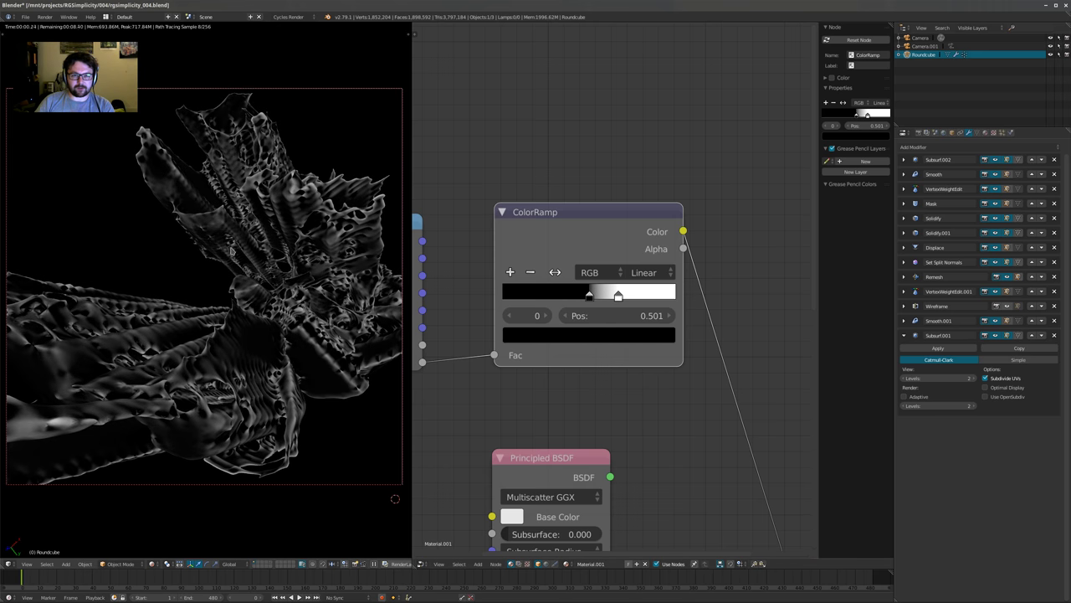
# Move the ColorRamp's white stop past the black stop to about 0.469 so that the gradient runs white to black
pyautogui.click(619, 316)
pyautogui.press('Return')
pyautogui.moveTo(617, 294); pyautogui.dragTo(585, 295)
pyautogui.scroll(-3, 585, 295)
pyautogui.moveTo(579, 317); pyautogui.dragTo(566, 252, button='middle')
pyautogui.scroll(-2, 565, 252)
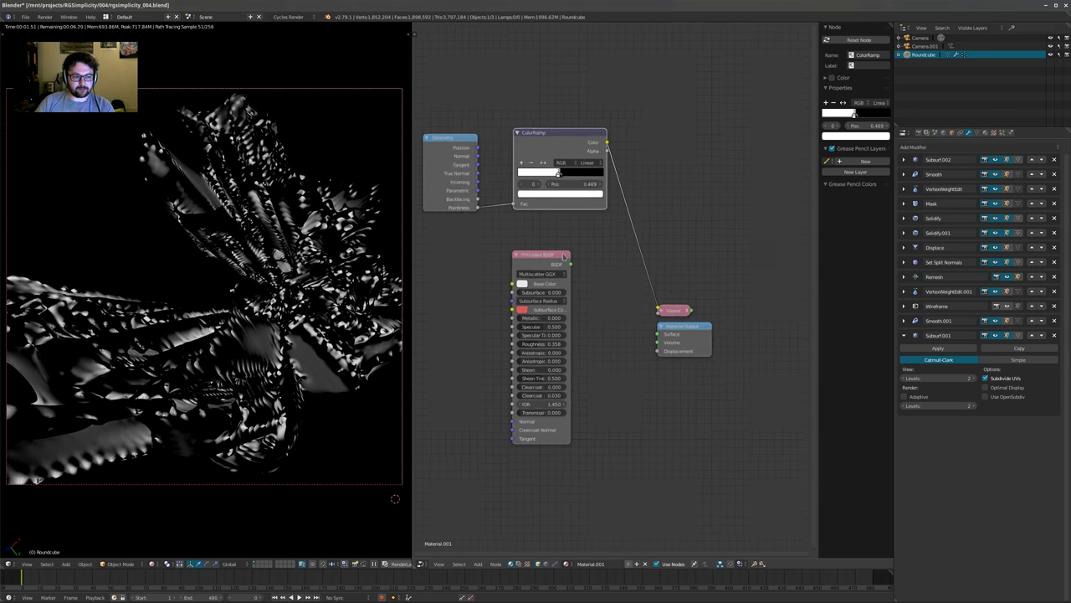
# Move the Material Output node farther from the other nodes and connect the Principled BSDF to its Surface input
pyautogui.moveTo(676, 328); pyautogui.dragTo(810, 330)
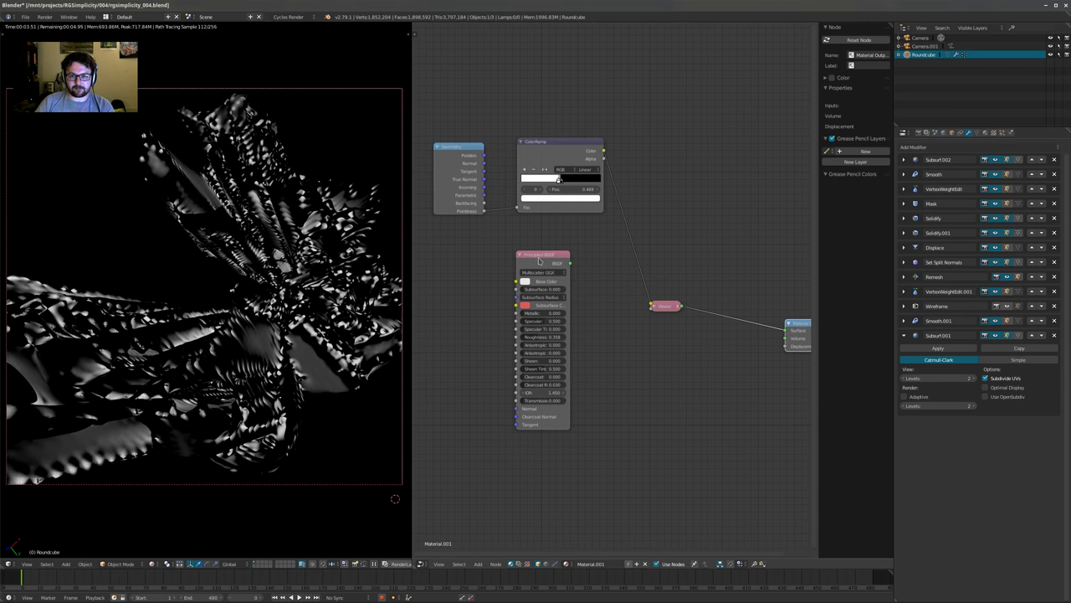
pyautogui.keyDown('ctrl'); pyautogui.keyDown('shift'); pyautogui.click(539, 259); pyautogui.keyUp('shift'); pyautogui.keyUp('ctrl')
pyautogui.moveTo(684, 315); pyautogui.dragTo(681, 361, button='middle')
pyautogui.scroll(2, 681, 360)
pyautogui.moveTo(616, 285); pyautogui.dragTo(611, 252, button='middle')
# Insert a Mix Shader between the Principled BSDF and the Material Output, and connect the ColorRamp's Color to its Fac
pyautogui.hotkey('shift', 'a')
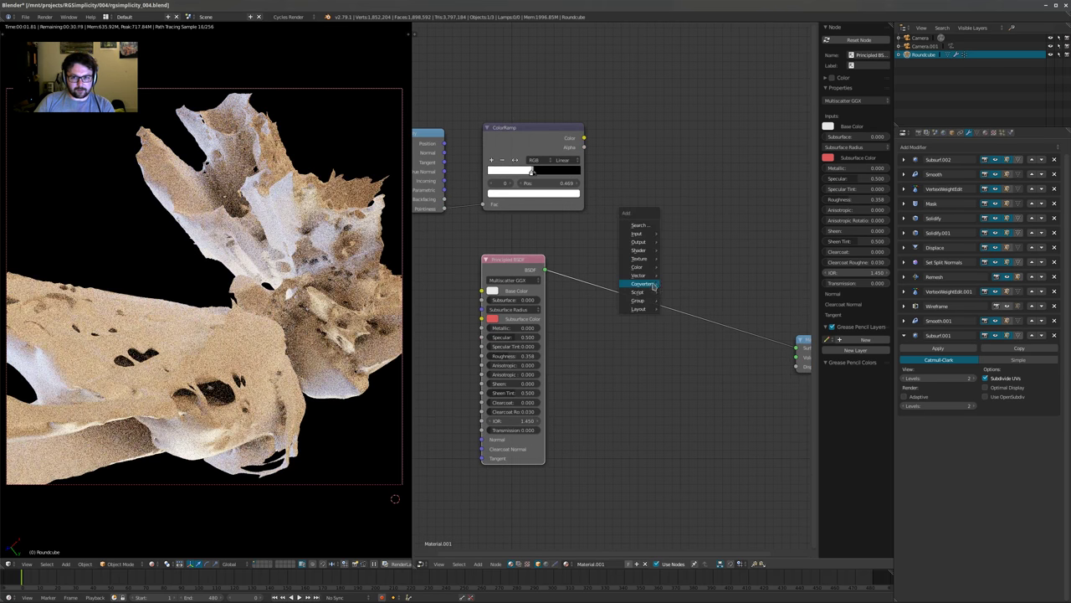
pyautogui.moveTo(637, 262)
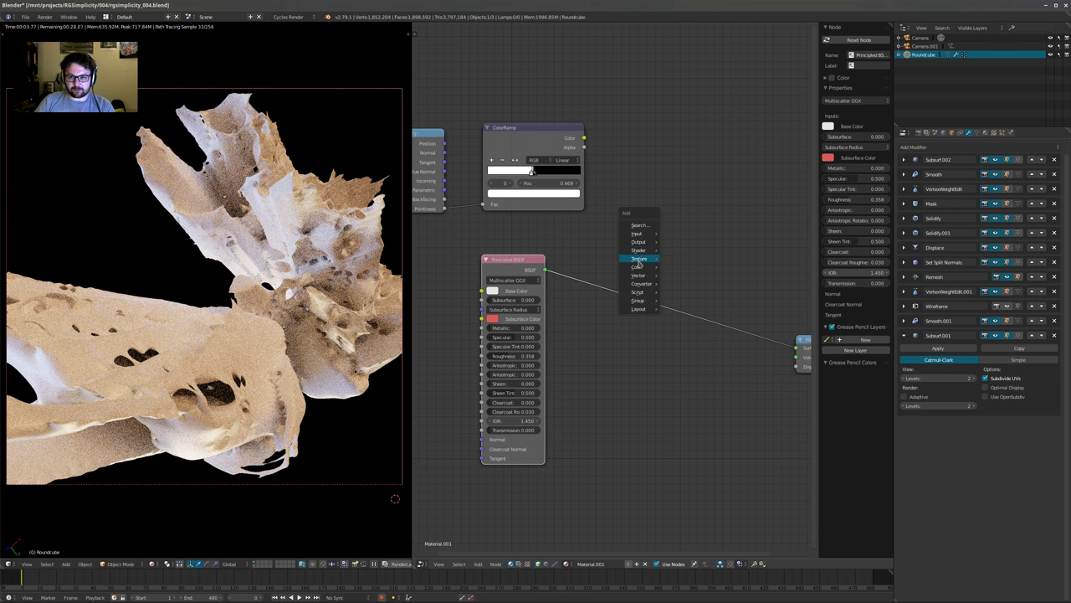
pyautogui.click(684, 334)
pyautogui.click(688, 328)
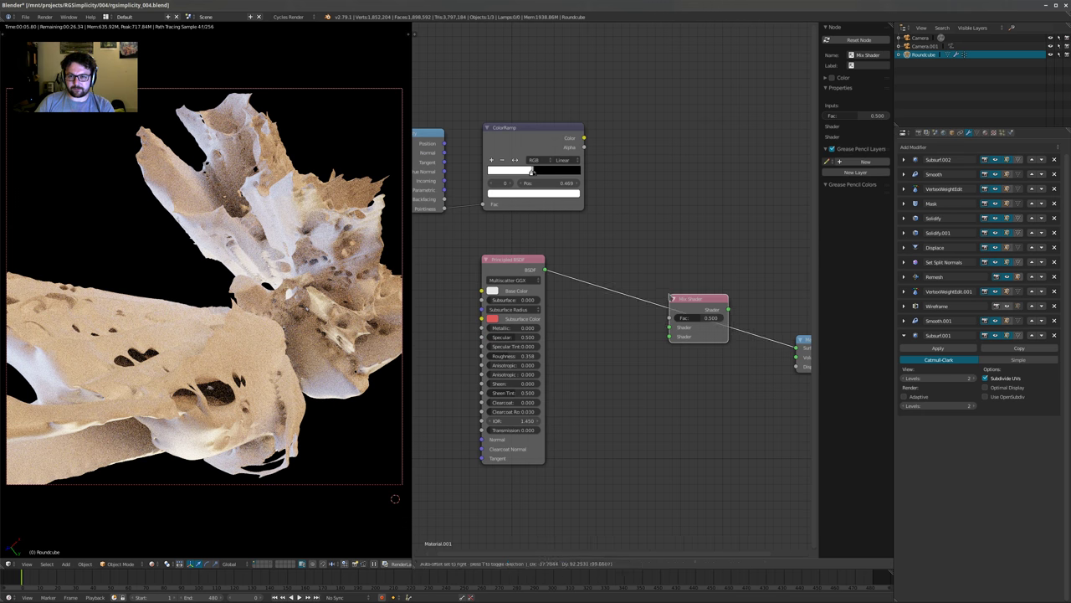
pyautogui.moveTo(584, 137); pyautogui.dragTo(669, 319)
# Duplicate the Principled BSDF node and connect the copy to the Mix Shader's second shader input
pyautogui.moveTo(580, 247); pyautogui.dragTo(616, 211, button='middle')
pyautogui.scroll(-2, 601, 276)
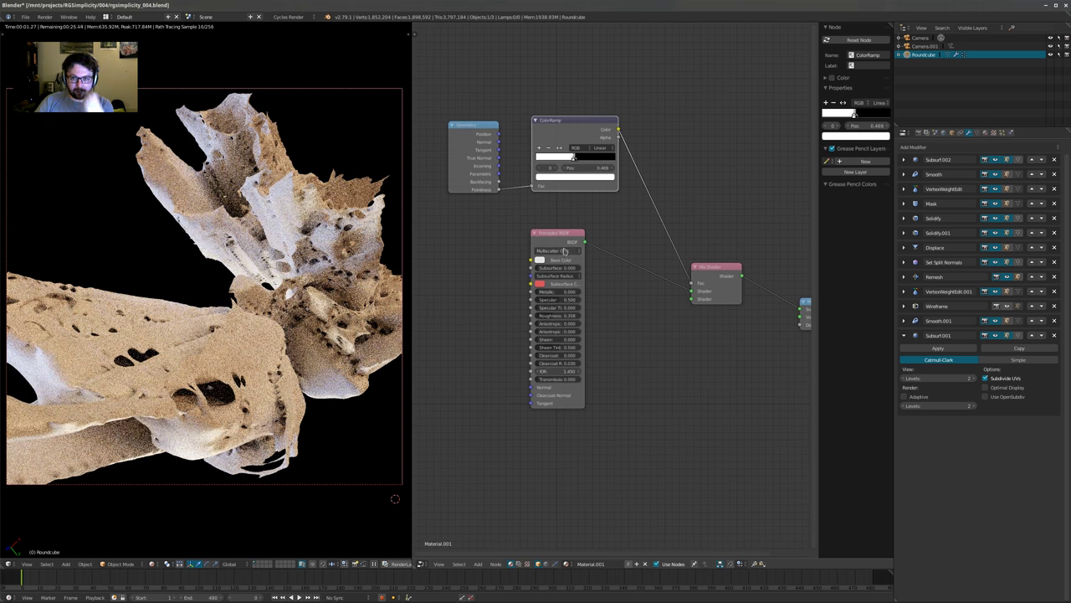
pyautogui.click(579, 281)
pyautogui.hotkey('shift', 'd')
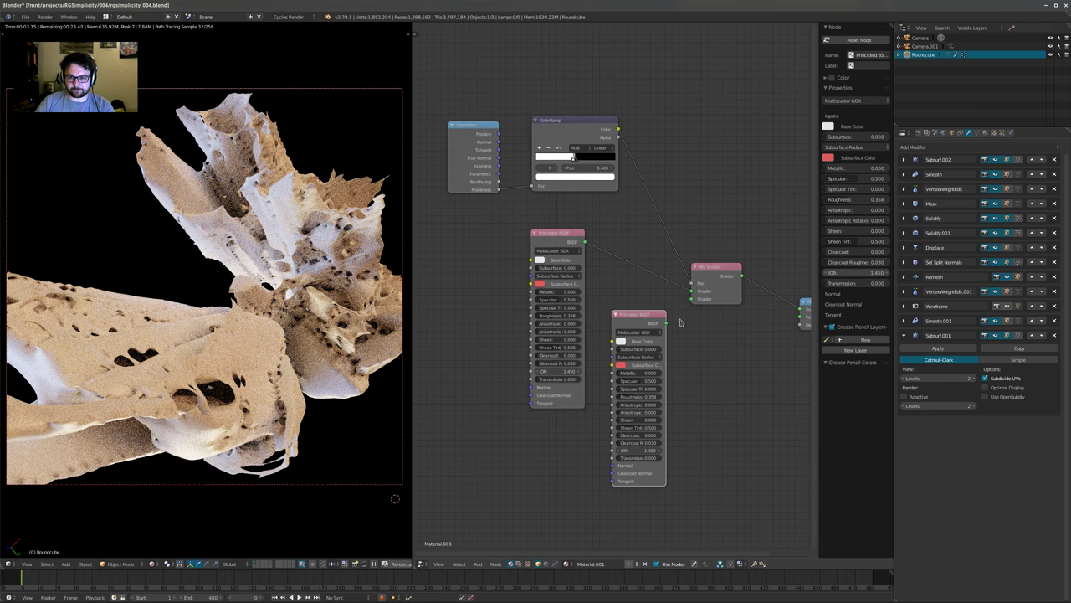
pyautogui.moveTo(665, 323); pyautogui.dragTo(692, 299)
# Set the duplicated Principled BSDF's Metallic to 1 and its Base Color to orange
pyautogui.scroll(3, 694, 313)
pyautogui.click(617, 321)
pyautogui.write('1')
pyautogui.press('Return')
pyautogui.click(565, 264)
pyautogui.click(595, 162)
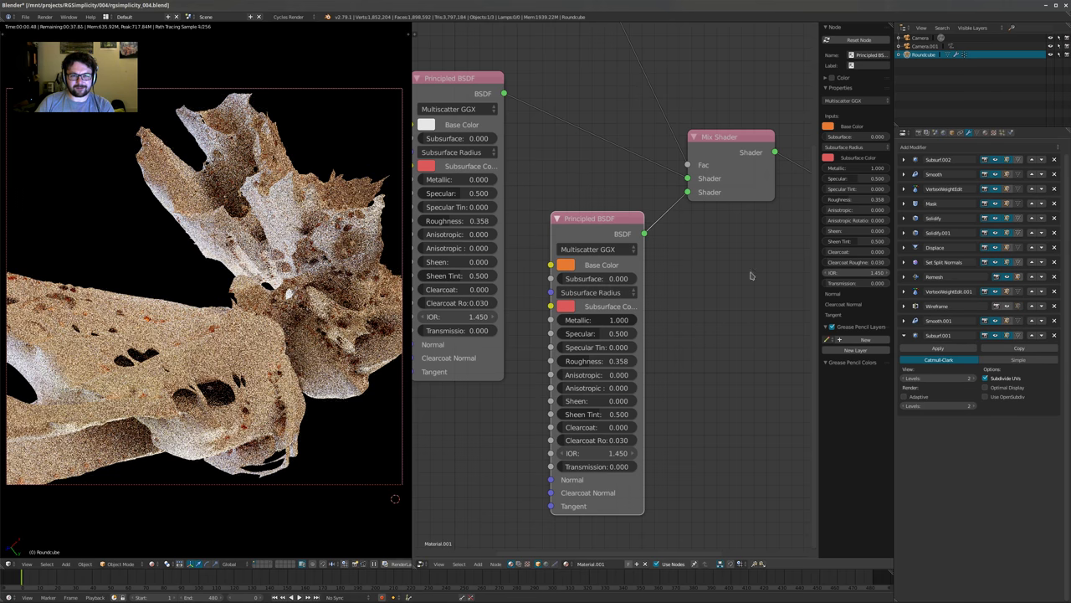
# Move the ColorRamp's black stop to about 0.519 and its white stop to about 0.492
pyautogui.moveTo(566, 45); pyautogui.dragTo(634, 343, button='middle')
pyautogui.scroll(6, 633, 337)
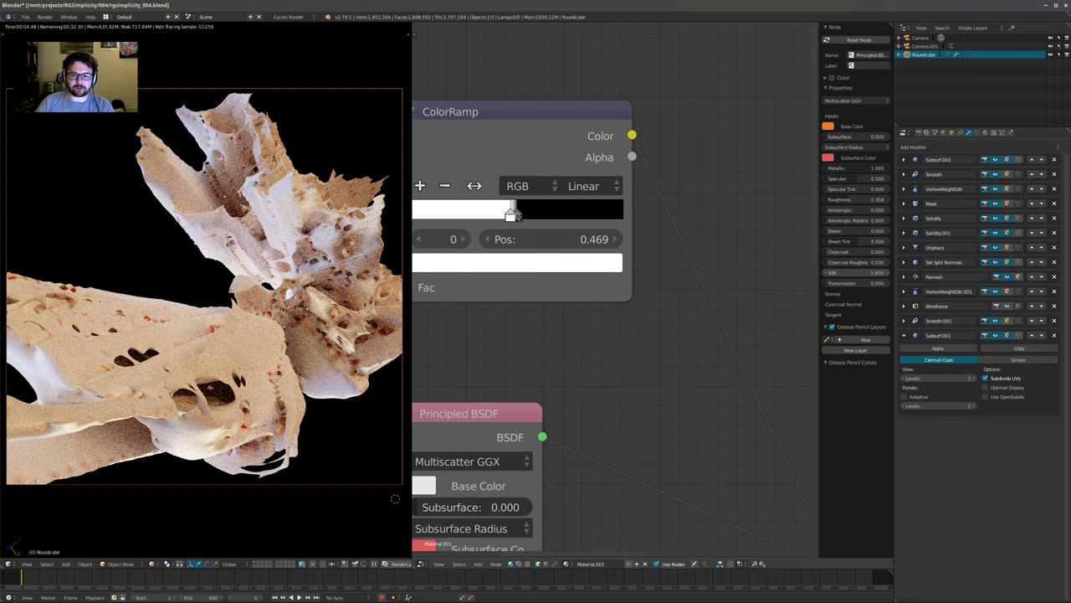
pyautogui.click(516, 213)
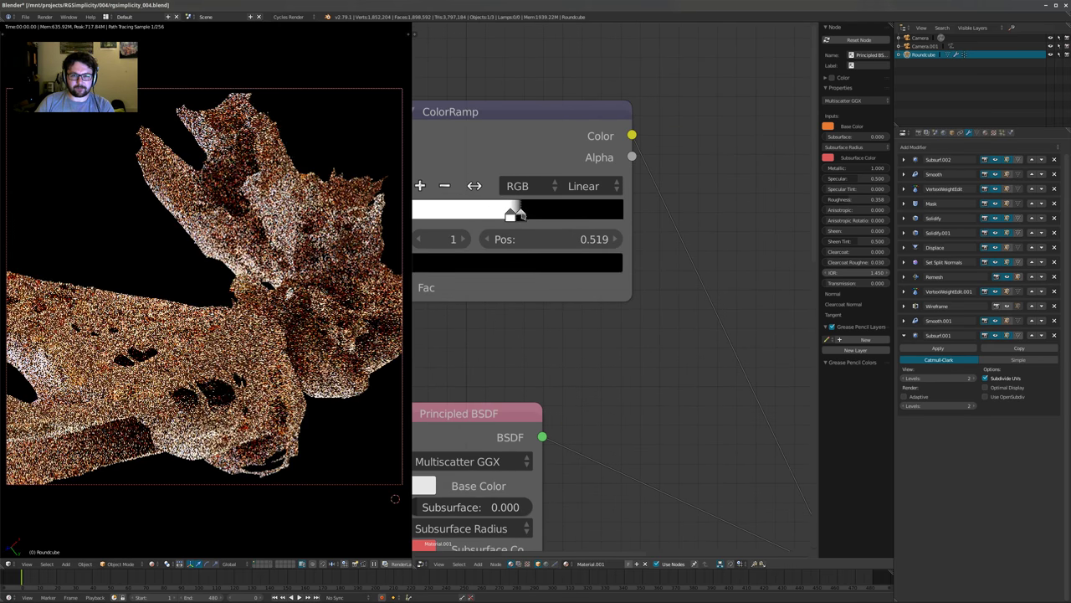
pyautogui.moveTo(511, 213); pyautogui.dragTo(515, 214)
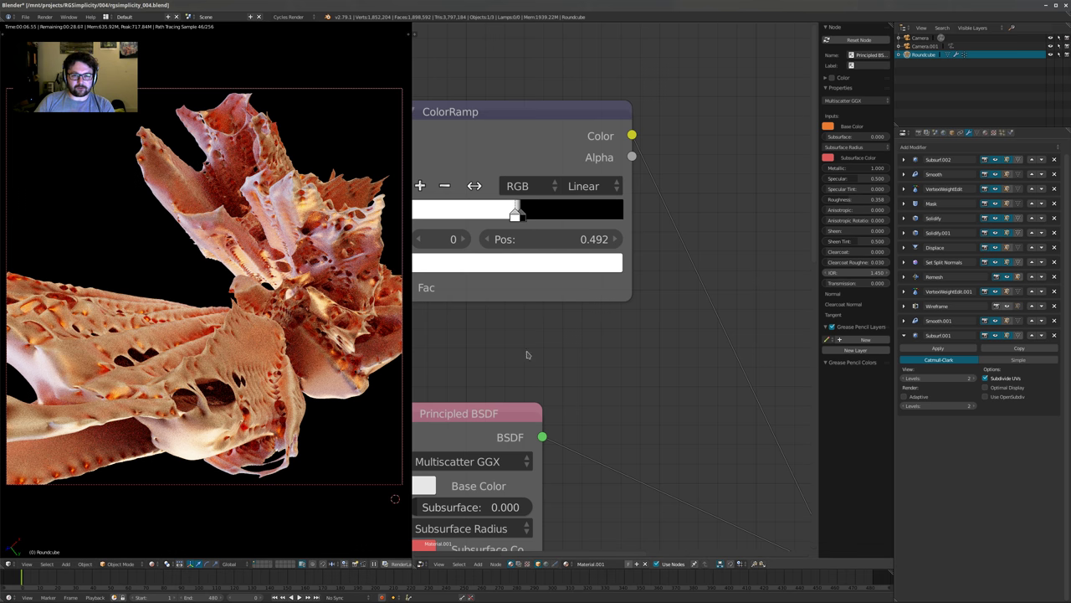
# Move the orange Principled BSDF node underneath the white Principled BSDF node
pyautogui.scroll(-3, 614, 316)
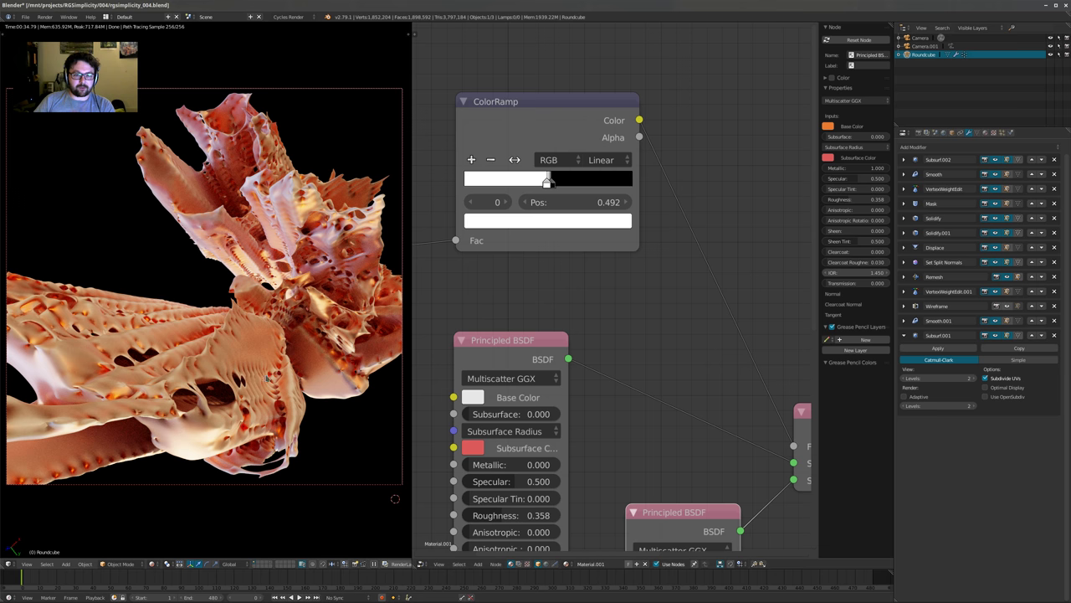
pyautogui.scroll(-3, 584, 327)
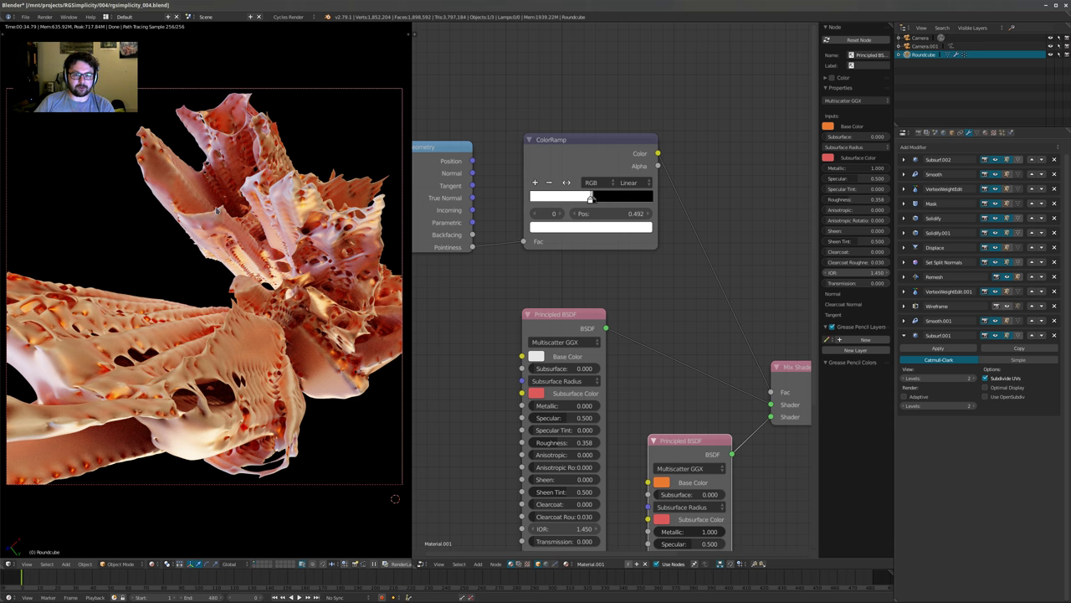
pyautogui.moveTo(636, 304); pyautogui.dragTo(623, 169, button='middle')
pyautogui.scroll(3, 625, 243)
pyautogui.moveTo(654, 343); pyautogui.dragTo(511, 532)
# Lower the orange Principled BSDF's Roughness to about 0.292
pyautogui.moveTo(590, 362); pyautogui.dragTo(654, 221, button='middle')
pyautogui.moveTo(678, 472); pyautogui.dragTo(696, 354, button='middle')
pyautogui.scroll(3, 696, 354)
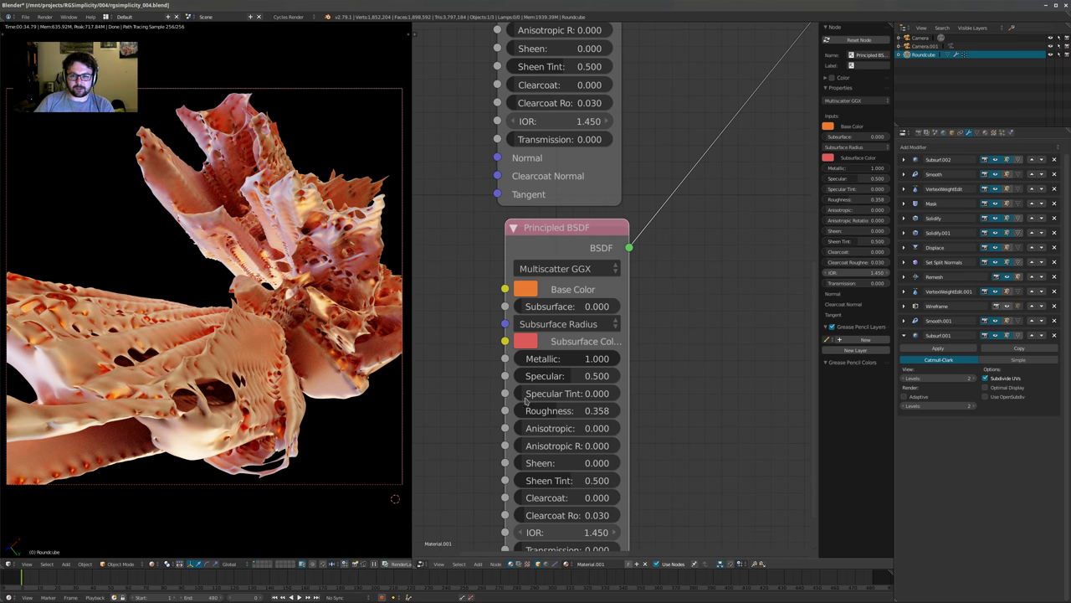
pyautogui.moveTo(558, 411)
pyautogui.mouseDown()
pyautogui.moveTo(516, 412)
pyautogui.moveTo(552, 414)
pyautogui.mouseUp()
pyautogui.moveTo(763, 291); pyautogui.dragTo(760, 497, button='middle')
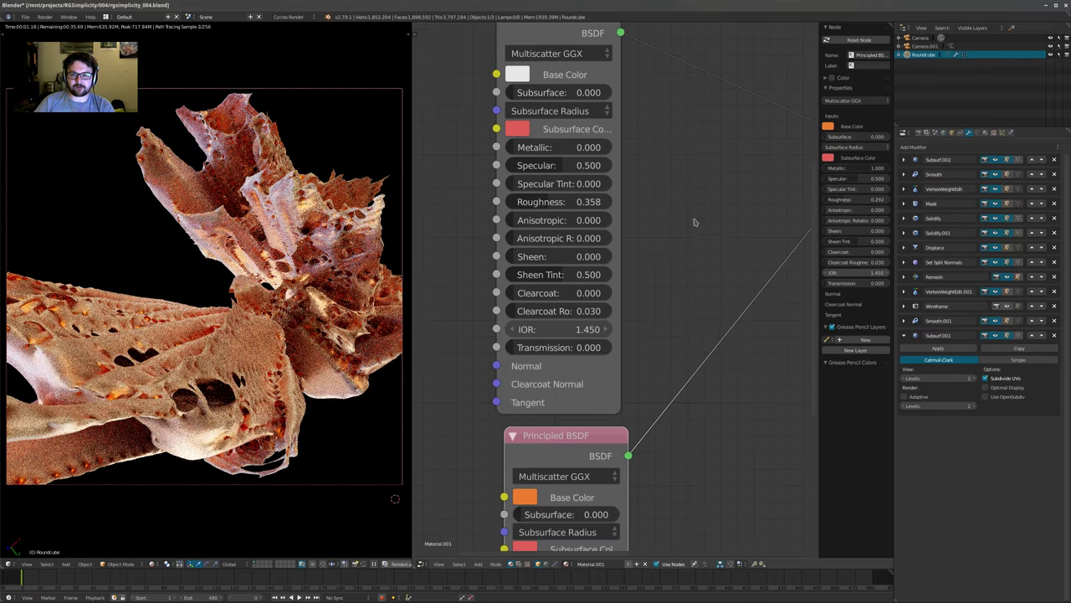
# Set the white Principled BSDF's Roughness to 0.200 and its Base Color to light blue
pyautogui.moveTo(694, 221); pyautogui.dragTo(715, 295, button='middle')
pyautogui.moveTo(568, 276); pyautogui.dragTo(552, 275)
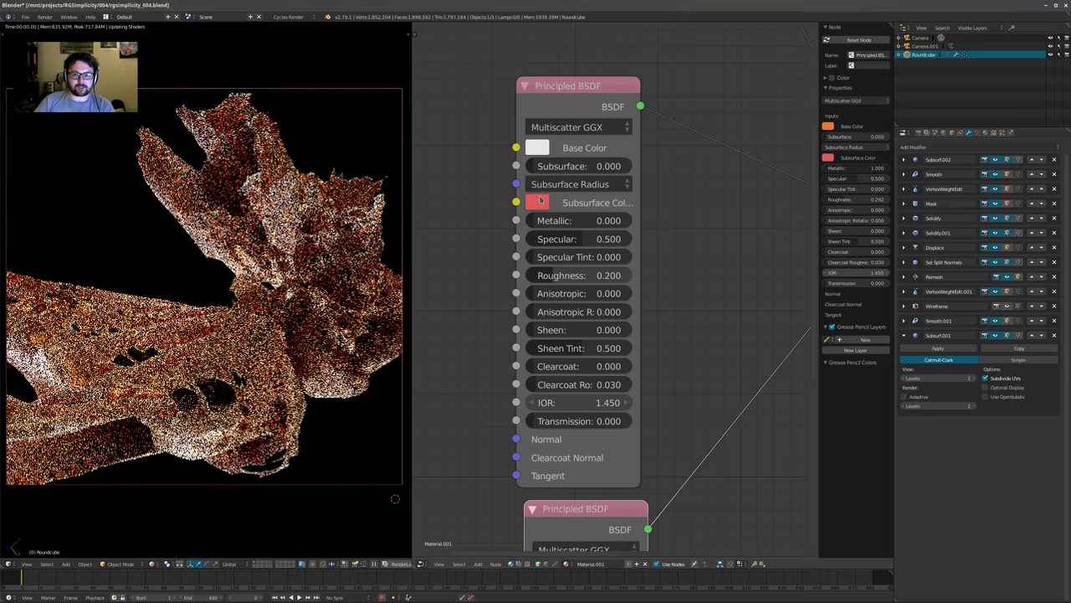
pyautogui.click(538, 148)
pyautogui.moveTo(573, 224)
pyautogui.mouseDown()
pyautogui.moveTo(559, 234)
pyautogui.moveTo(591, 285)
pyautogui.moveTo(630, 277)
pyautogui.moveTo(608, 187)
pyautogui.mouseUp()
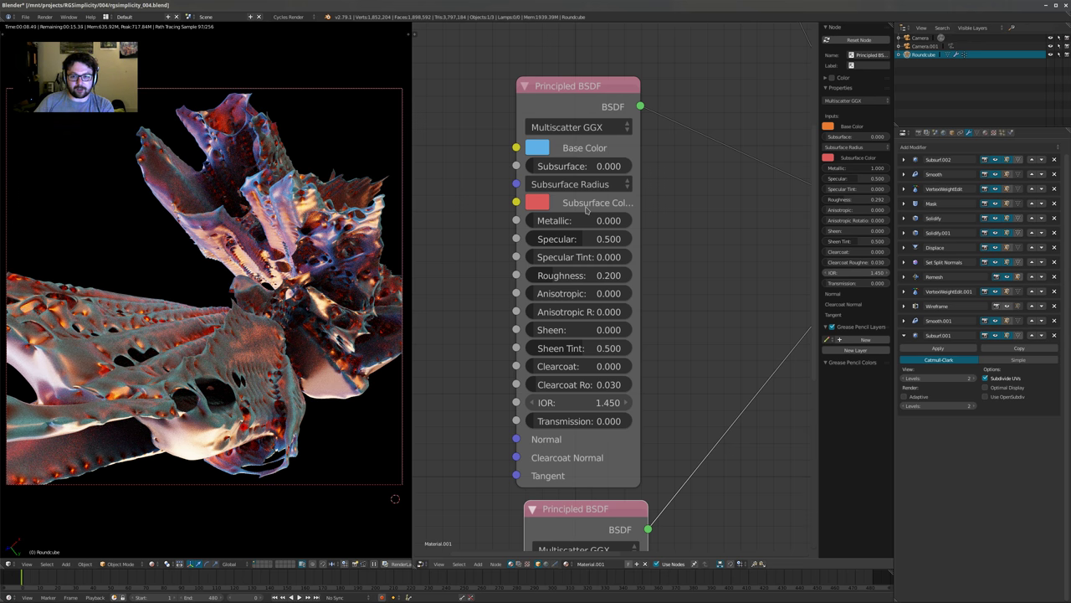
# Set the blue Principled BSDF's Metallic to about 0.083 and its Roughness to 0
pyautogui.moveTo(725, 346); pyautogui.dragTo(664, 357, button='middle')
pyautogui.scroll(-1, 724, 322)
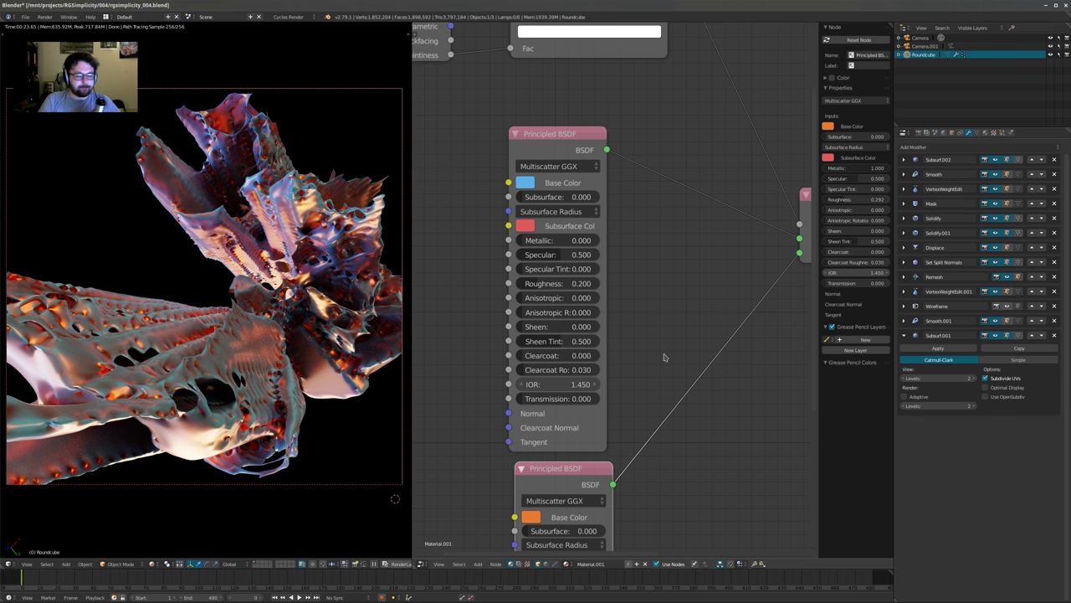
pyautogui.moveTo(650, 255); pyautogui.dragTo(635, 301, button='middle')
pyautogui.scroll(3, 636, 301)
pyautogui.moveTo(552, 323); pyautogui.dragTo(589, 349, button='middle')
pyautogui.moveTo(572, 365); pyautogui.dragTo(550, 368)
pyautogui.scroll(-2, 666, 294)
pyautogui.moveTo(662, 399); pyautogui.dragTo(659, 318, button='middle')
pyautogui.moveTo(524, 278)
pyautogui.mouseDown()
pyautogui.moveTo(593, 278)
pyautogui.moveTo(509, 277)
pyautogui.mouseUp()
pyautogui.moveTo(626, 304); pyautogui.dragTo(624, 264, button='middle')
pyautogui.moveTo(542, 239); pyautogui.dragTo(548, 238)
pyautogui.moveTo(661, 274); pyautogui.dragTo(661, 216, button='middle')
pyautogui.scroll(-1, 661, 217)
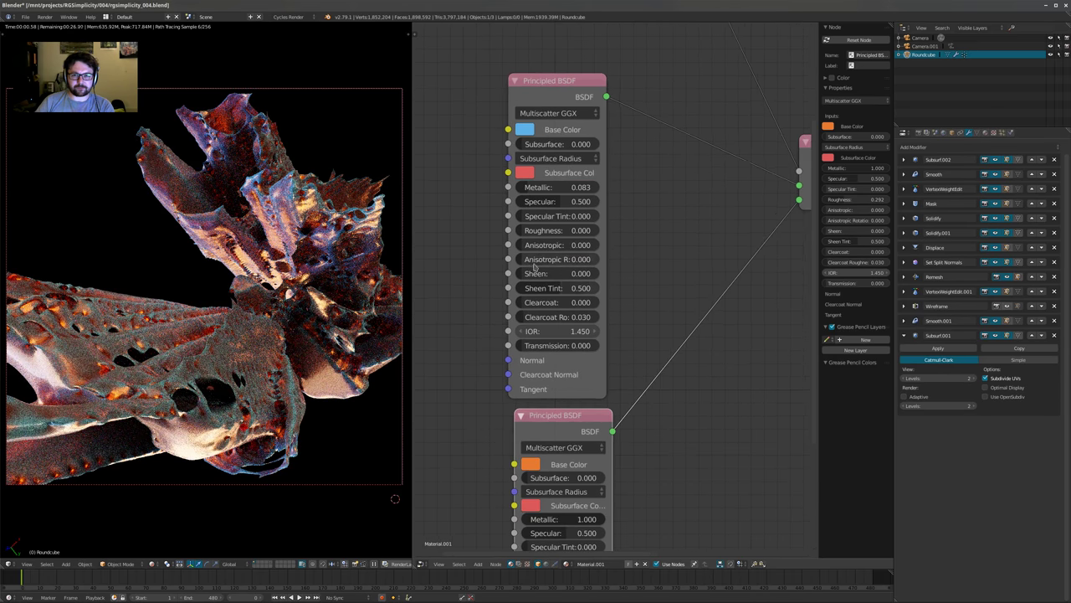
# Set the blue Principled BSDF's Clearcoat to 1, Clearcoat Roughness to 0 and IOR to 2
pyautogui.moveTo(608, 268); pyautogui.dragTo(608, 291, button='middle')
pyautogui.moveTo(540, 326); pyautogui.dragTo(622, 328)
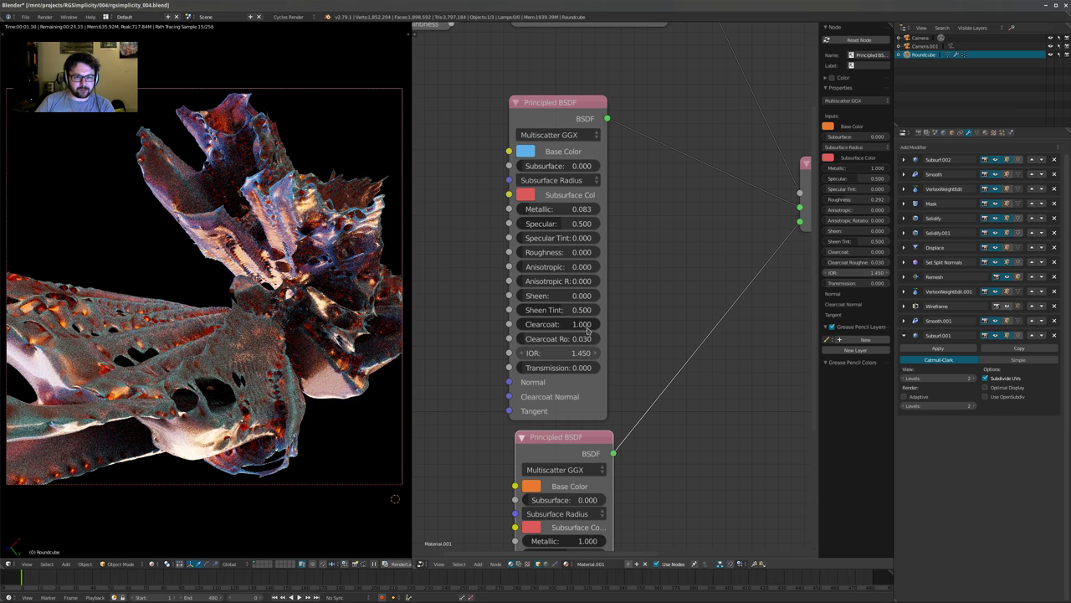
pyautogui.moveTo(567, 340); pyautogui.dragTo(524, 339)
pyautogui.click(546, 353)
pyautogui.write('2')
pyautogui.press('Return')
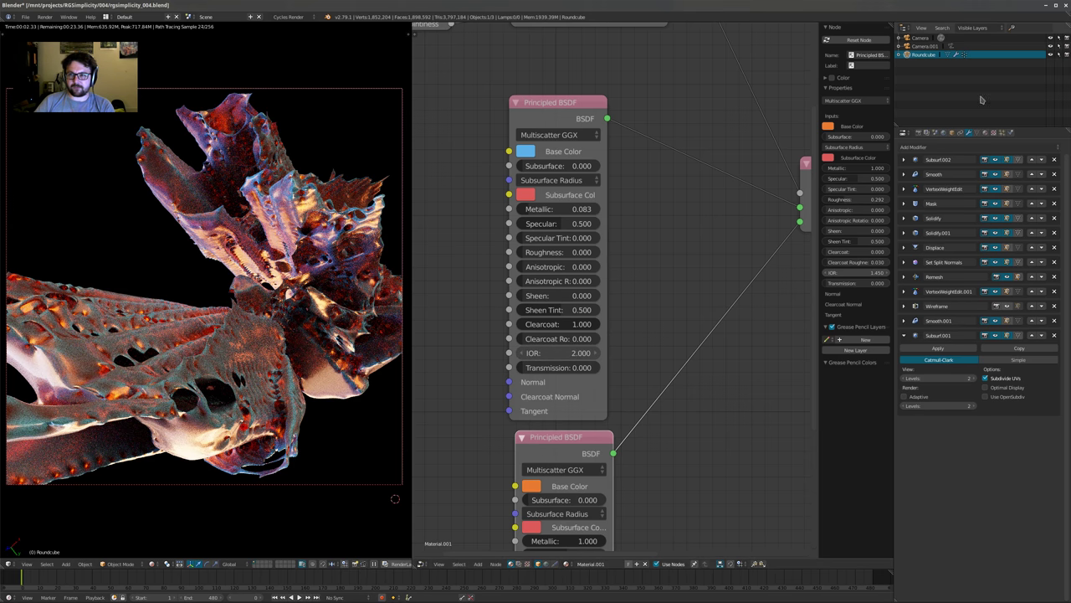
# Select the first Camera, pick its depth-of-field focus distance on the shell's central area, and set the aperture size to 0.1
pyautogui.click(920, 39)
pyautogui.click(973, 136)
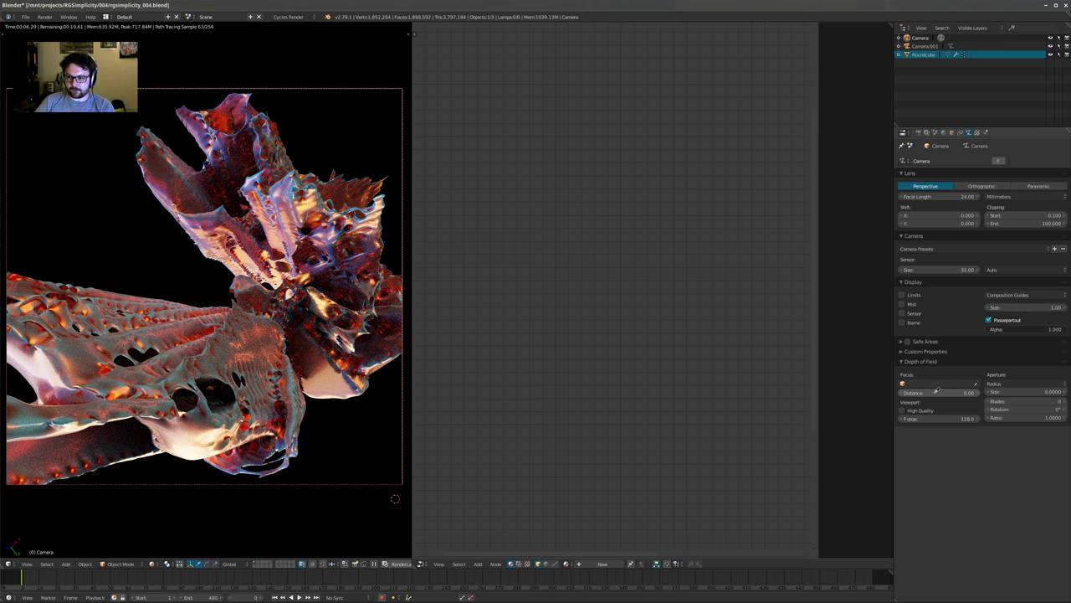
pyautogui.click(270, 317)
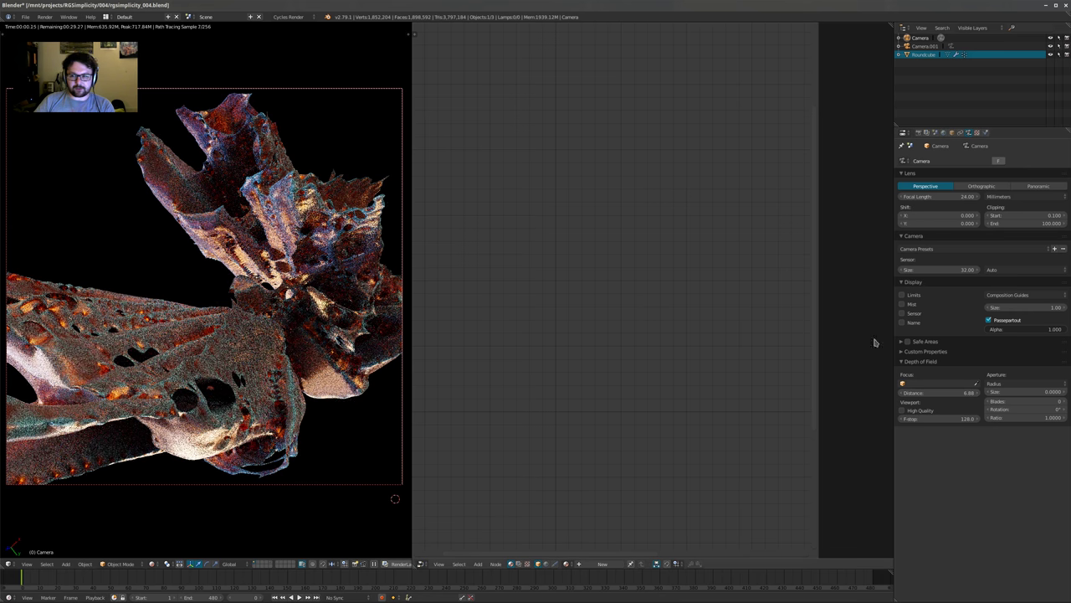
pyautogui.click(1007, 392)
pyautogui.write('0.1')
pyautogui.press('Return')
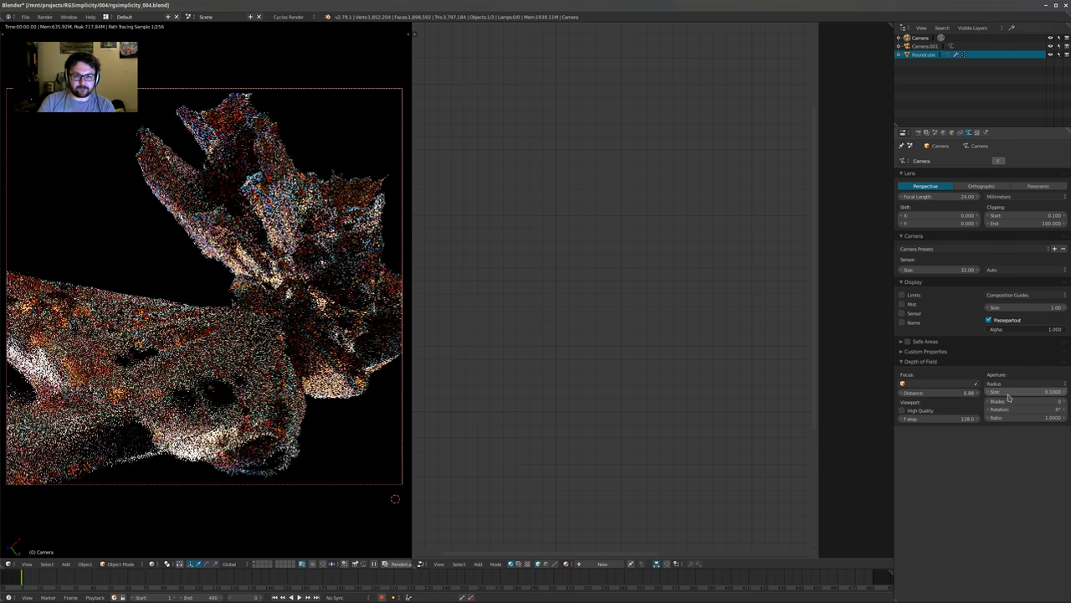
# Try a camera aperture size of 0.25
pyautogui.click(1010, 392)
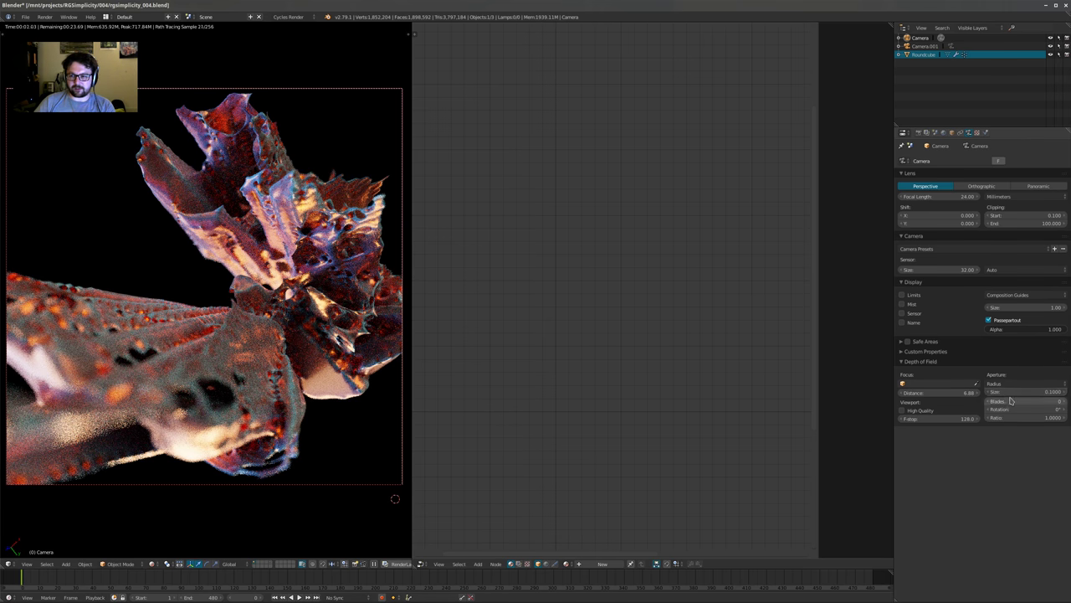
pyautogui.write('0.25')
pyautogui.press('Return')
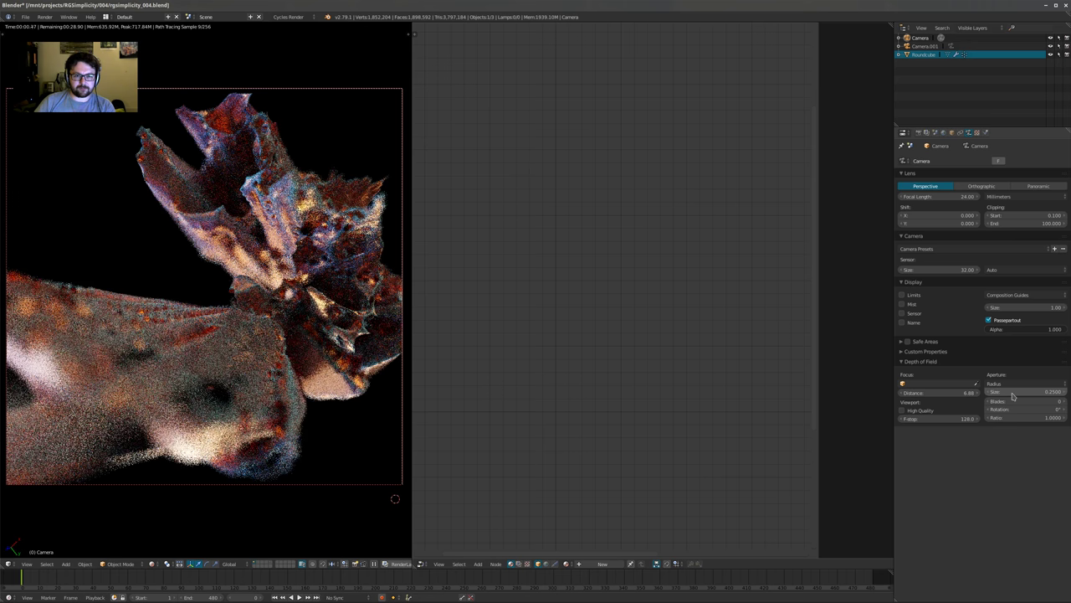
# Set the camera's depth-of-field distance to about 10.17 and its aperture size to 0.05
pyautogui.moveTo(942, 392); pyautogui.dragTo(1001, 392)
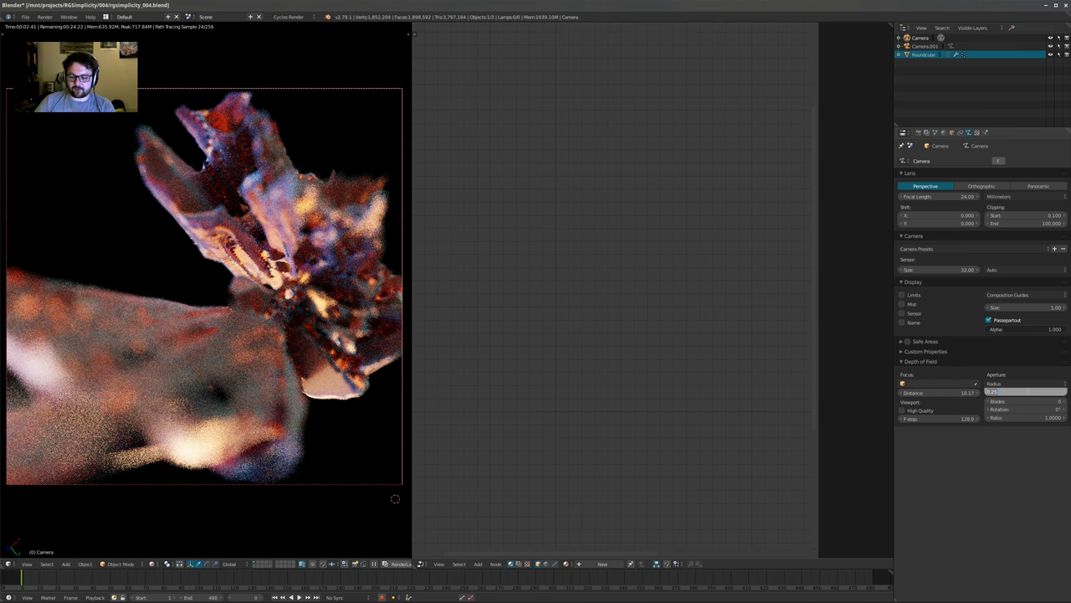
pyautogui.write('0.1')
pyautogui.press('Return')
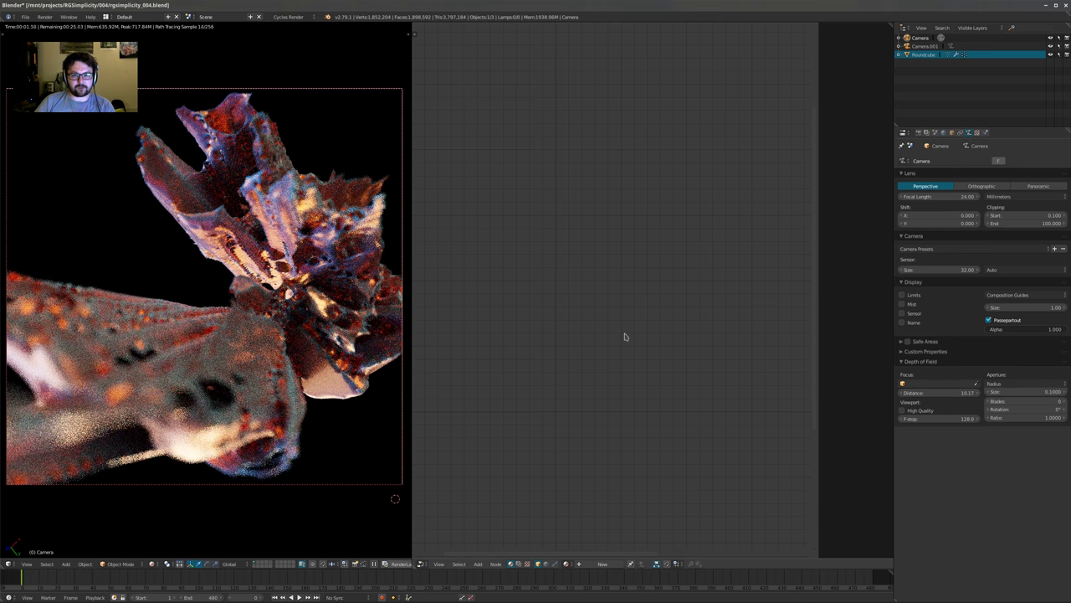
pyautogui.click(1038, 393)
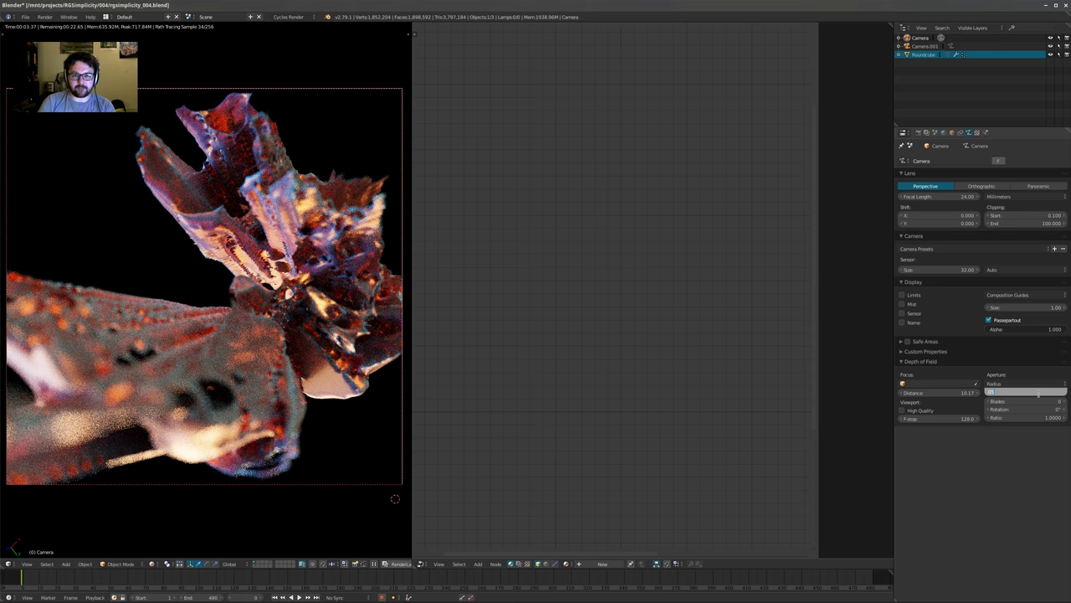
pyautogui.write('0.05')
pyautogui.press('Return')
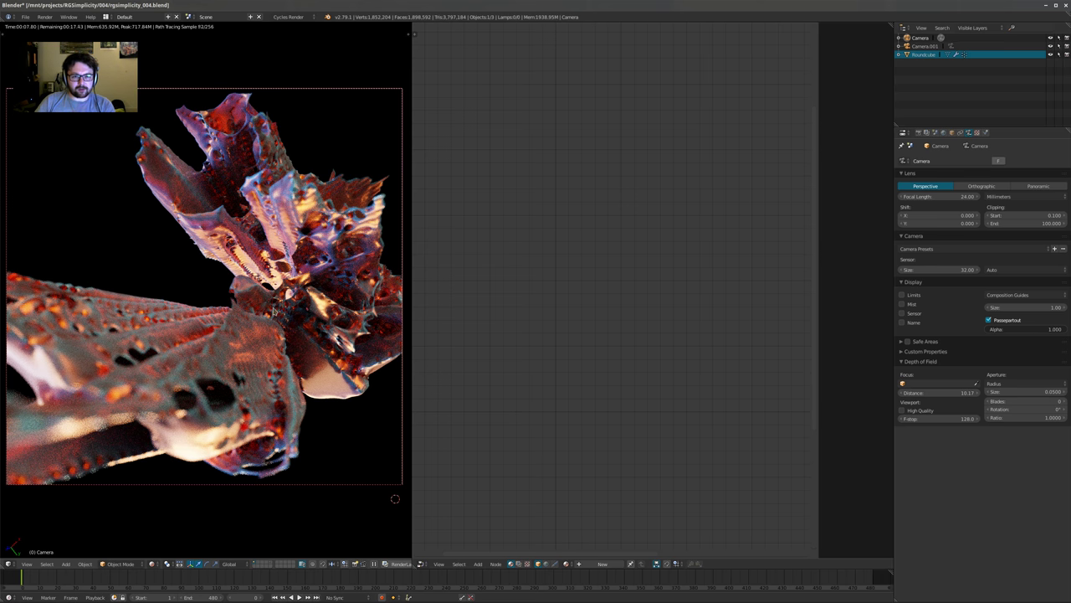
# Add a point lamp to the scene and switch the node editor to a 3D View
pyautogui.hotkey('shift', 'a')
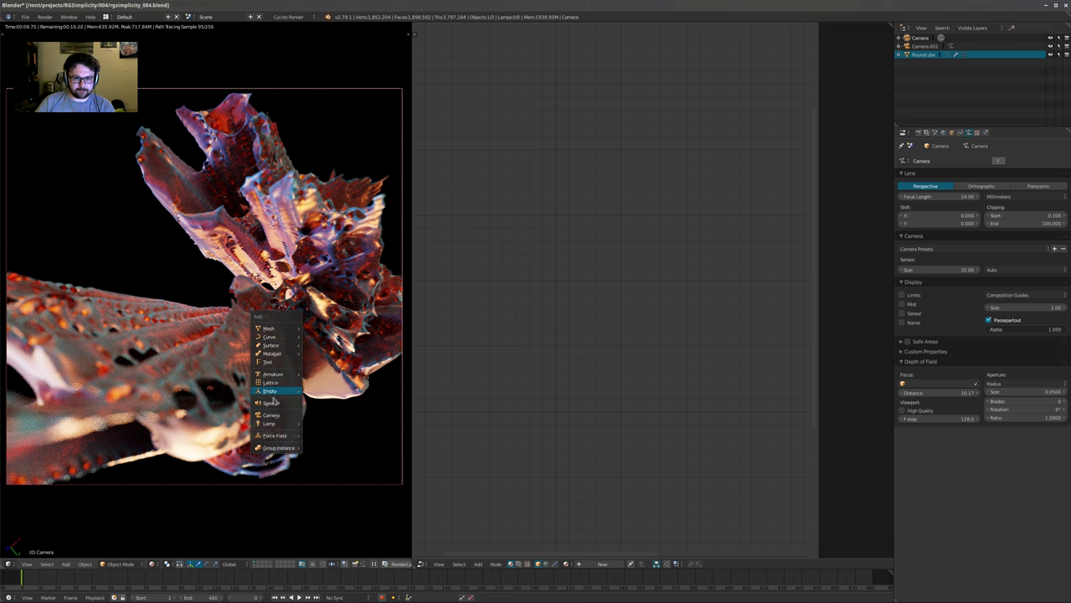
pyautogui.moveTo(276, 424)
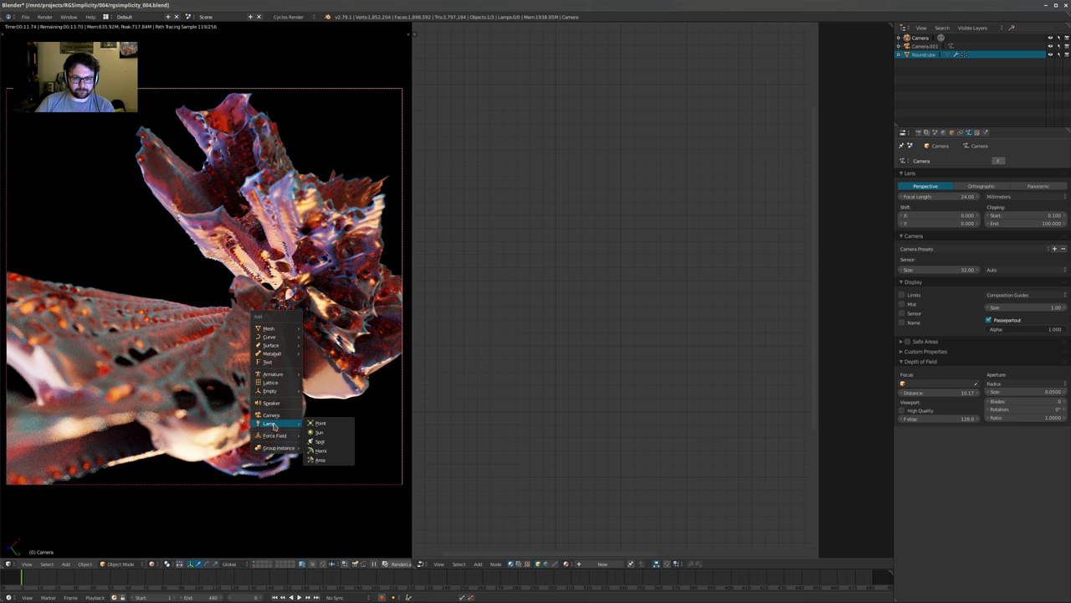
pyautogui.click(334, 423)
pyautogui.click(421, 565)
pyautogui.click(461, 541)
# Move the point lamp in among the shell's inner fragments, at about X 0.458, Y 0.662, Z -0.477
pyautogui.moveTo(670, 360); pyautogui.dragTo(590, 371, button='middle')
pyautogui.press('g')
pyautogui.click(559, 241)
pyautogui.moveTo(559, 241); pyautogui.dragTo(565, 360, button='middle')
pyautogui.moveTo(590, 418)
pyautogui.mouseDown(button='middle')
pyautogui.moveTo(640, 409)
pyautogui.moveTo(542, 371)
pyautogui.moveTo(671, 298)
pyautogui.moveTo(643, 343)
pyautogui.mouseUp(button='middle')
pyautogui.moveTo(559, 394); pyautogui.dragTo(553, 398, button='middle')
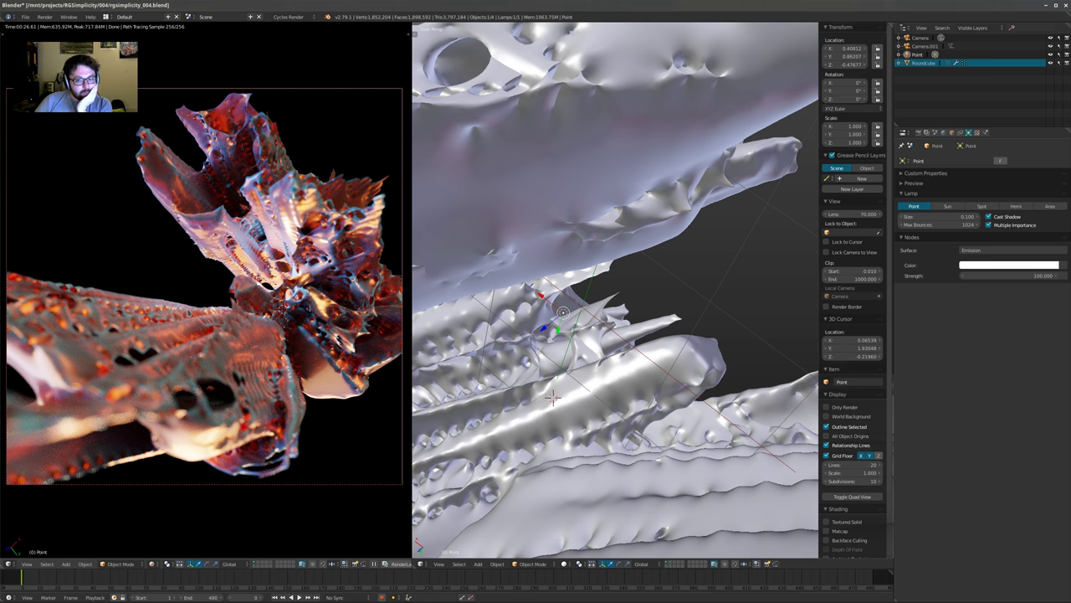
# Set the point lamp's Color to pink (R 1.000, G 0.071, B 0.497) and its Strength to 250
pyautogui.click(982, 265)
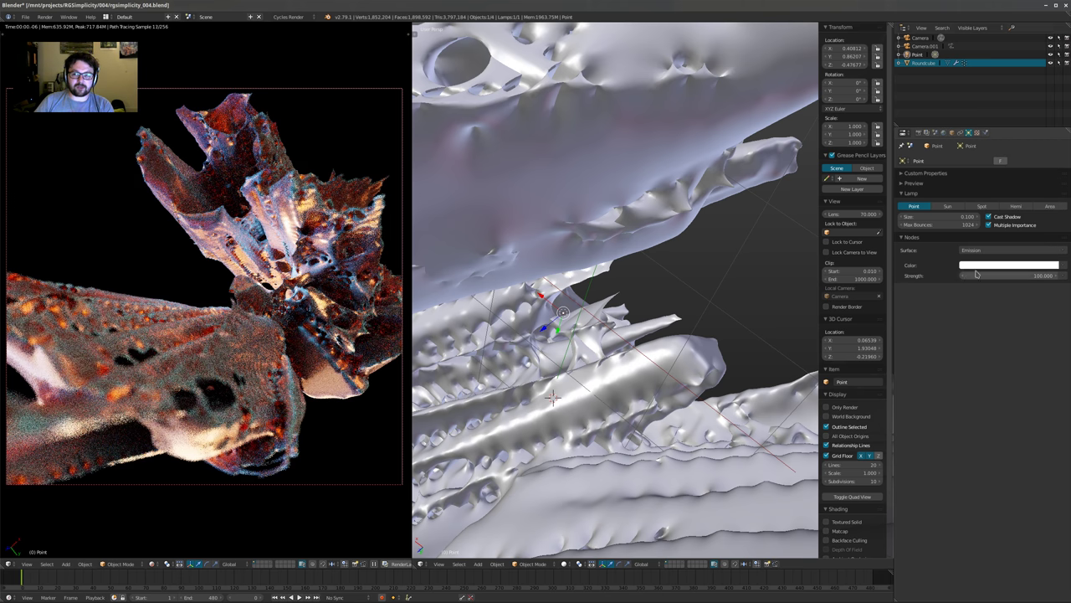
pyautogui.click(978, 266)
pyautogui.moveTo(1022, 192); pyautogui.dragTo(1028, 193)
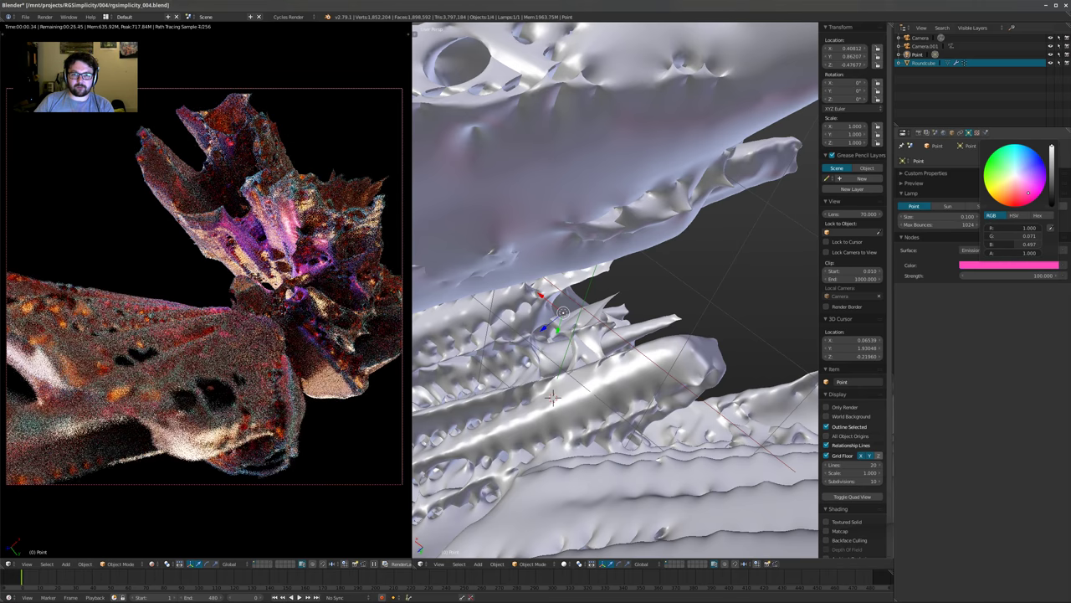
pyautogui.click(1010, 276)
pyautogui.write('250')
pyautogui.press('Return')
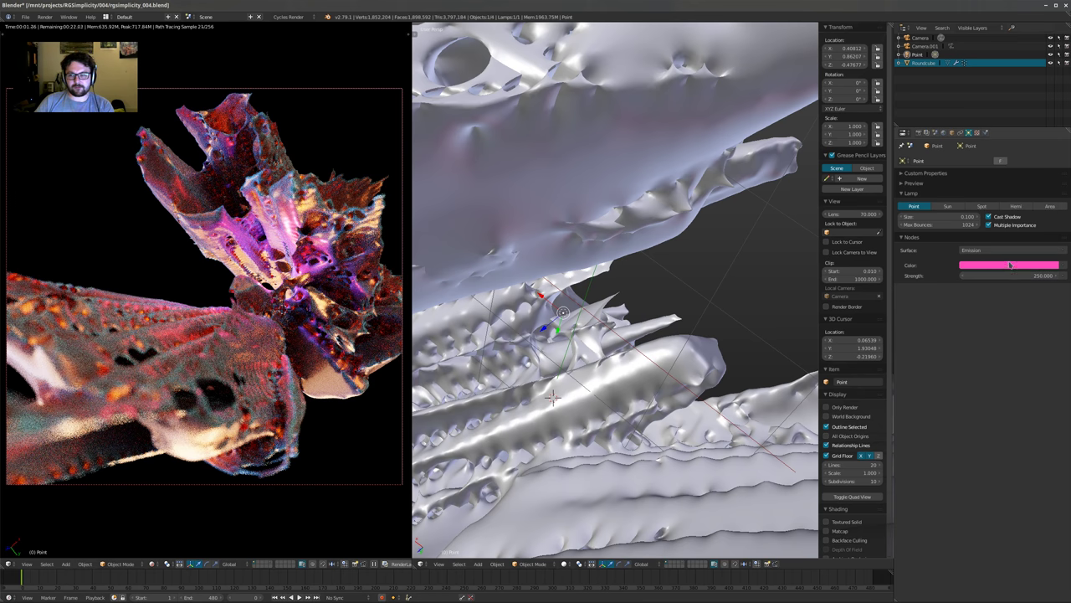
# Try point lamp strengths of 5000 and 1000, and settle on 247.5
pyautogui.click(1010, 277)
pyautogui.write('5000')
pyautogui.press('Return')
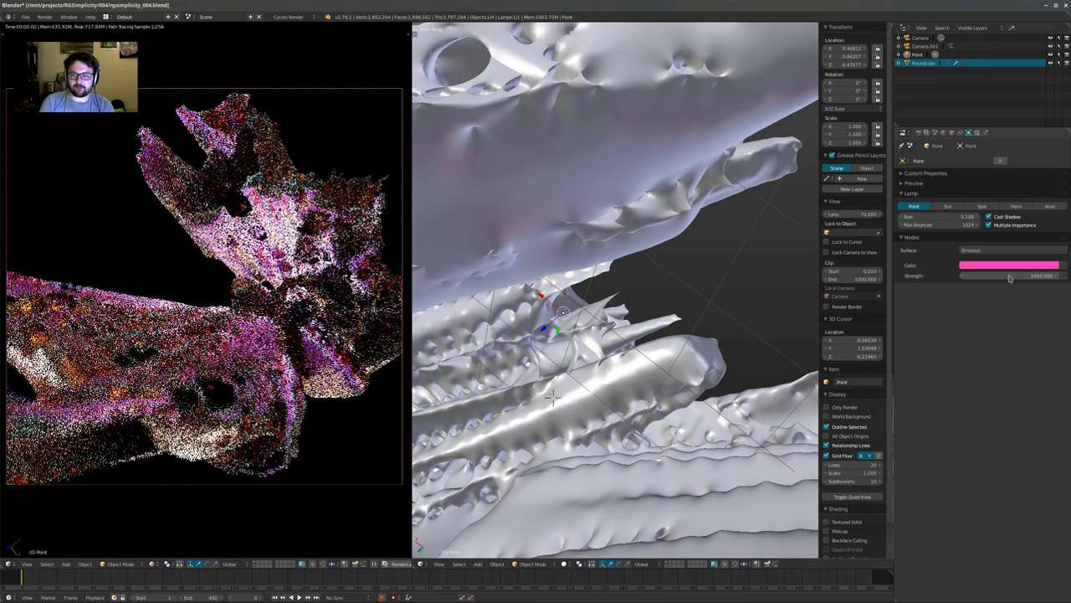
pyautogui.click(1024, 276)
pyautogui.write('1000')
pyautogui.press('Return')
pyautogui.moveTo(1021, 279); pyautogui.dragTo(873, 279)
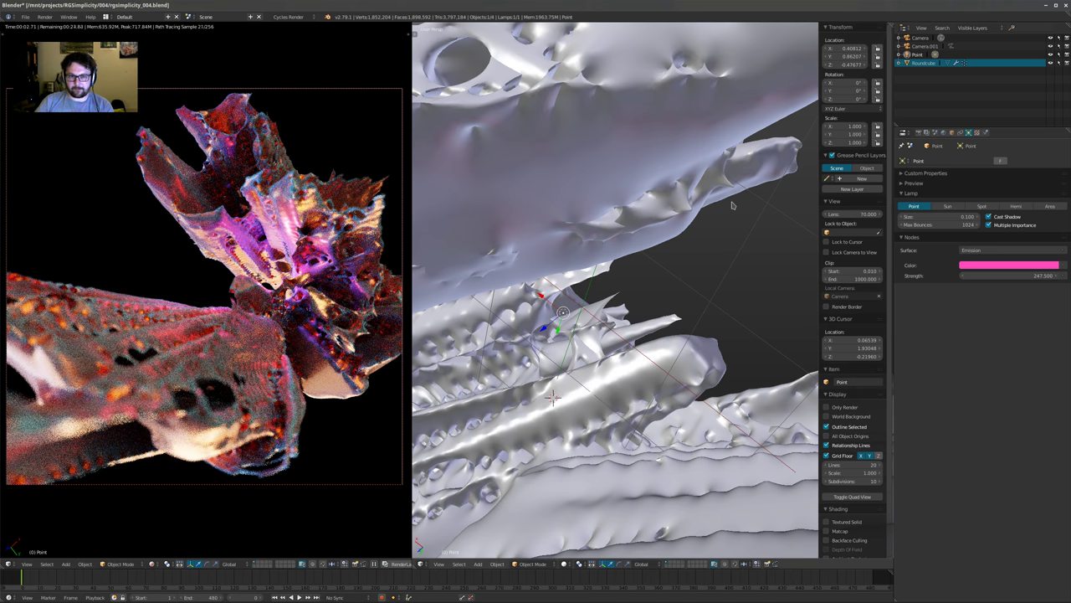
# Examine the pink-lit shell from several angles in both the solid and the rendered 3D views
pyautogui.scroll(-9, 661, 235)
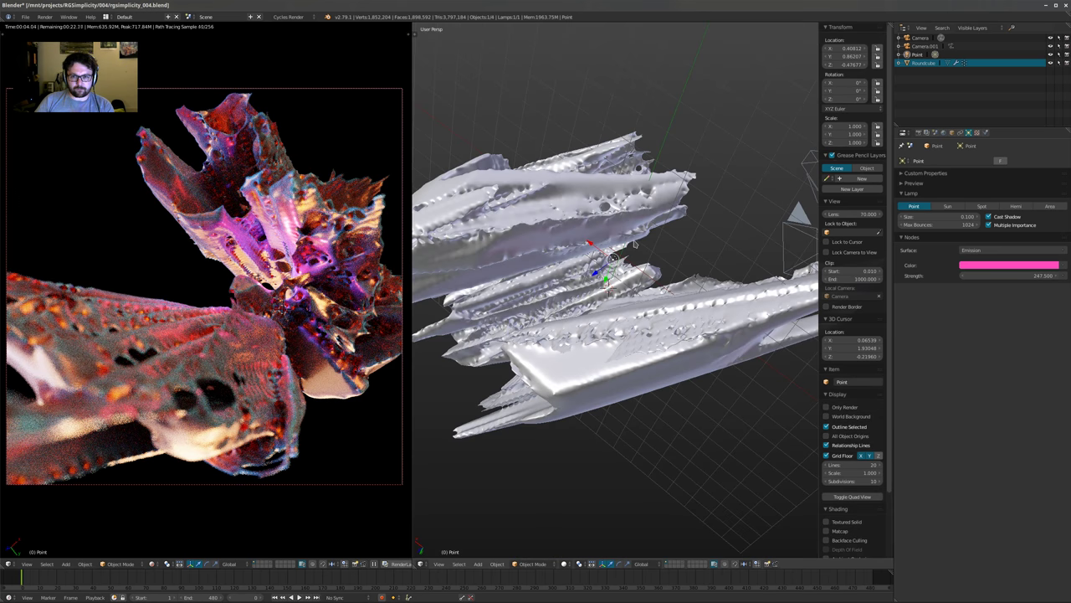
pyautogui.moveTo(657, 243); pyautogui.dragTo(590, 312, button='middle')
pyautogui.moveTo(590, 313)
pyautogui.keyDown('shift'); pyautogui.mouseDown(button='middle')
pyautogui.moveTo(640, 282)
pyautogui.moveTo(579, 297)
pyautogui.mouseUp(button='middle'); pyautogui.keyUp('shift')
pyautogui.scroll(1, 641, 282)
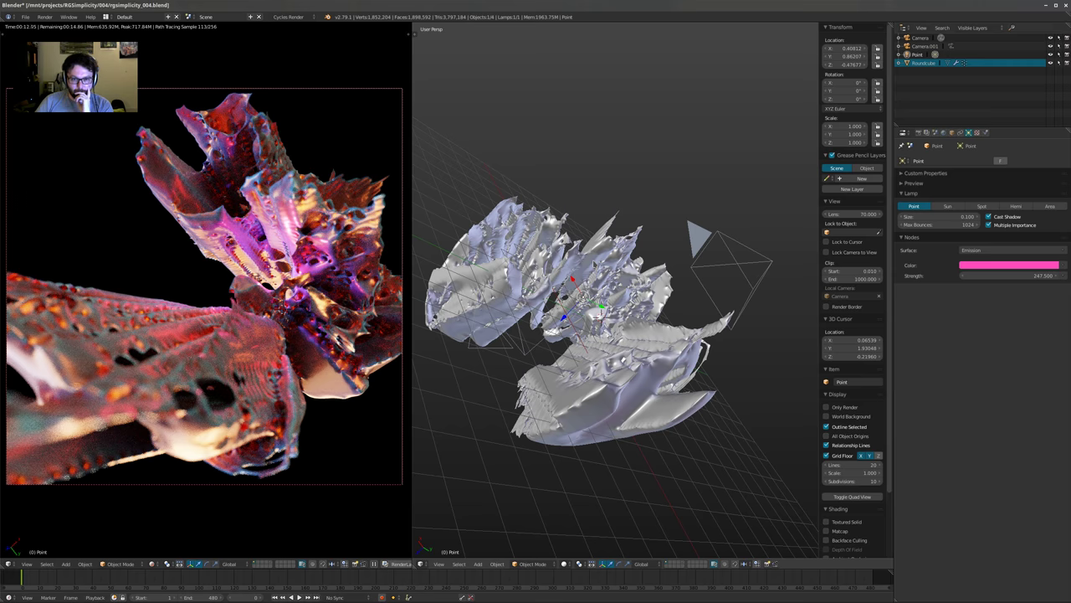
pyautogui.scroll(6, 402, 265)
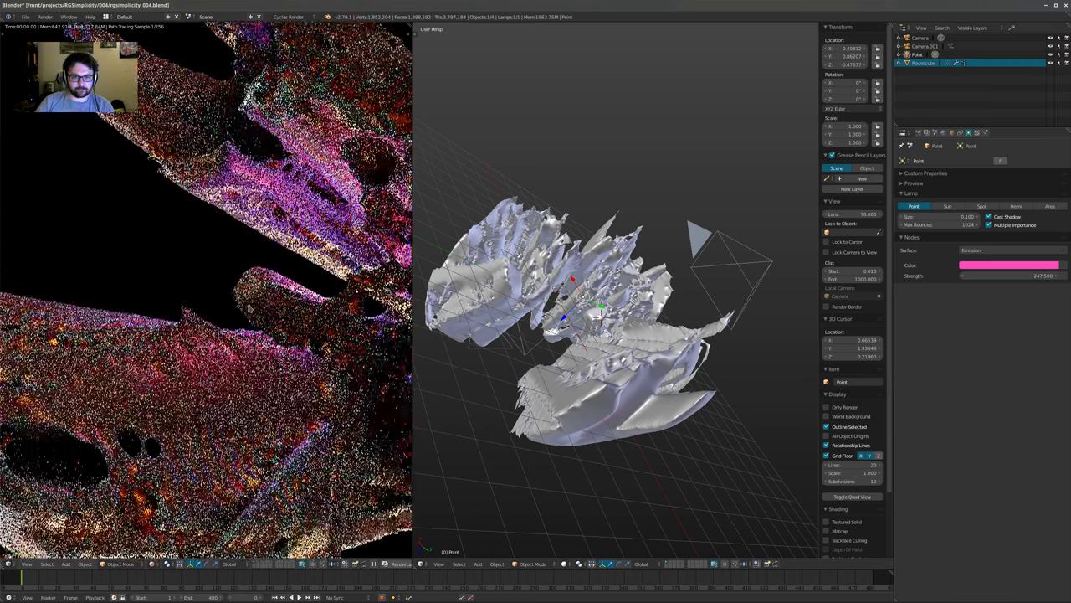
pyautogui.scroll(-4, 393, 262)
pyautogui.moveTo(393, 263)
pyautogui.mouseDown(button='middle')
pyautogui.moveTo(296, 239)
pyautogui.moveTo(407, 179)
pyautogui.moveTo(109, 38)
pyautogui.moveTo(61, 34)
pyautogui.moveTo(75, 35)
pyautogui.mouseUp(button='middle')
pyautogui.moveTo(217, 318); pyautogui.dragTo(163, 26, button='middle')
pyautogui.moveTo(243, 263); pyautogui.dragTo(373, 194, button='middle')
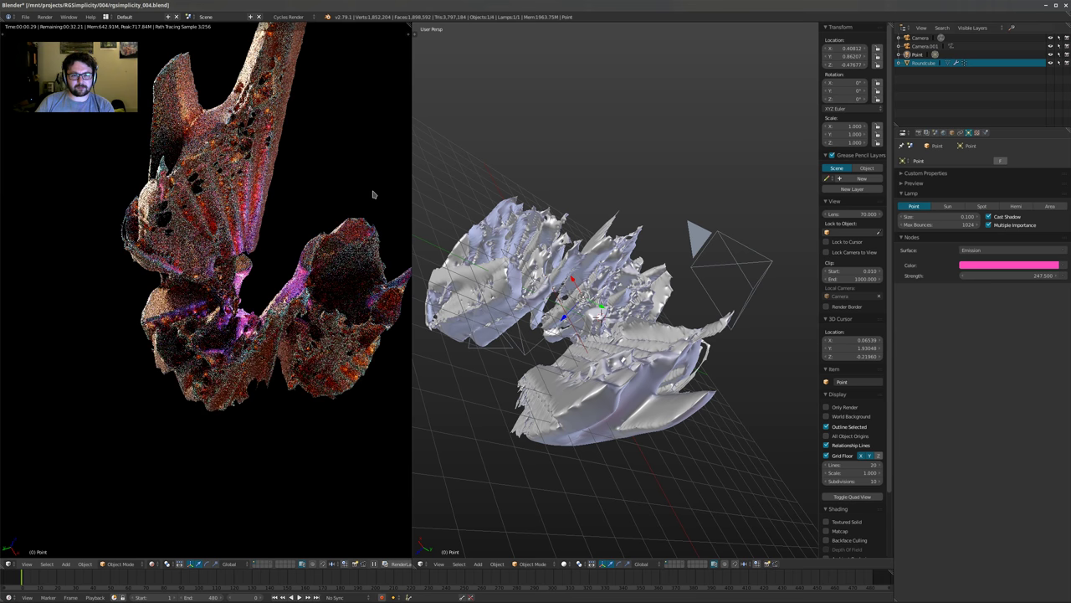
pyautogui.hotkey('ctrl', 'alt', 'u')
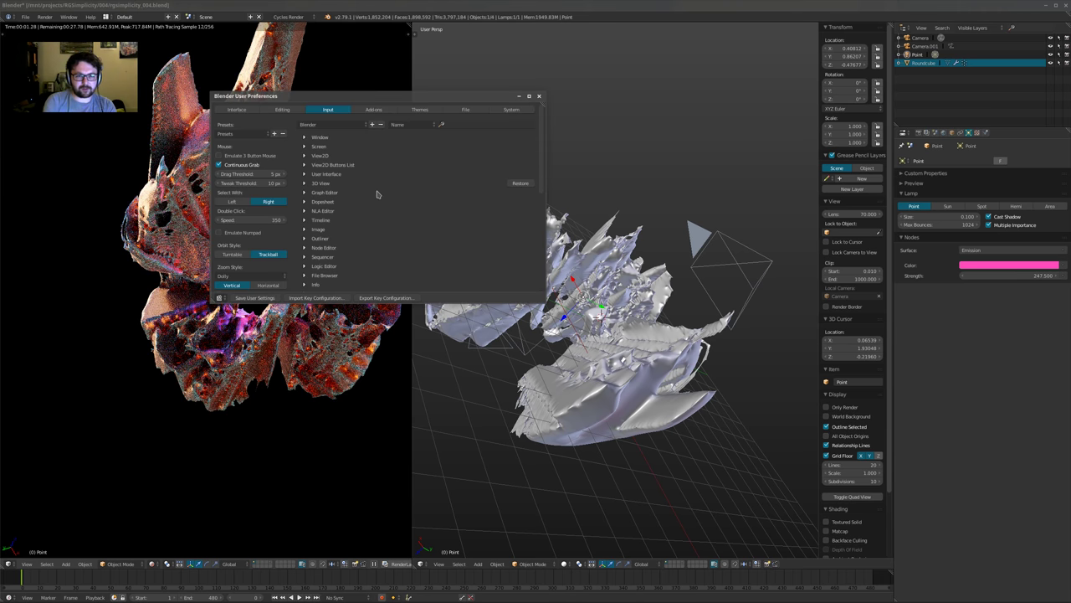
pyautogui.click(540, 97)
pyautogui.moveTo(288, 193); pyautogui.dragTo(311, 316, button='middle')
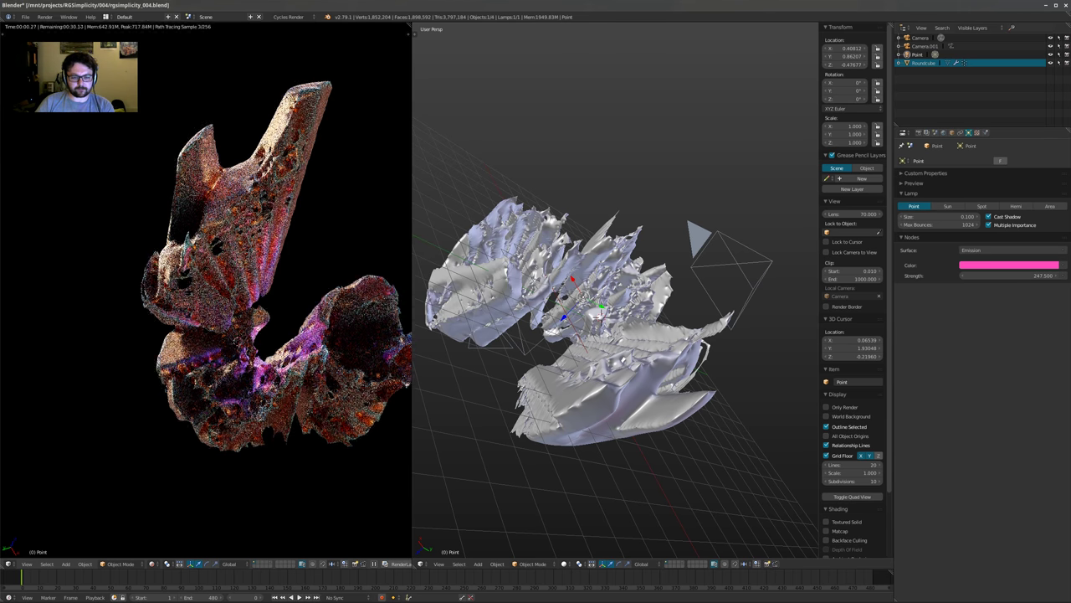
# Maximize the rendered view, examine the shell from many sides for a good composition, and restore the split layout
pyautogui.hotkey('ctrl', 'Up')
pyautogui.scroll(-4, 359, 318)
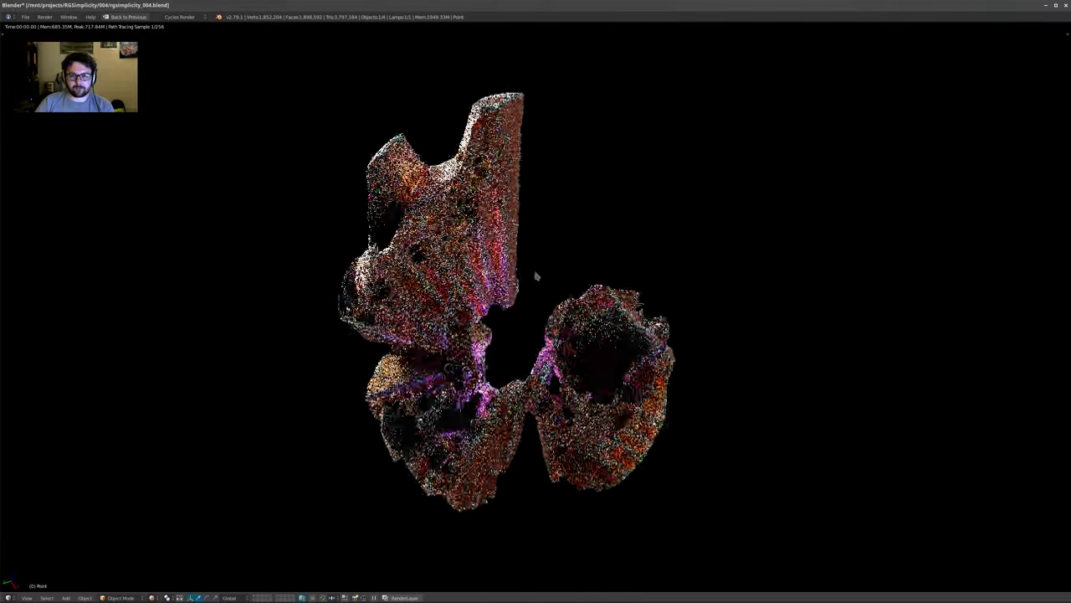
pyautogui.moveTo(359, 318); pyautogui.dragTo(552, 385, button='middle')
pyautogui.moveTo(670, 372); pyautogui.dragTo(512, 238, button='middle')
pyautogui.moveTo(402, 285); pyautogui.dragTo(539, 269, button='middle')
pyautogui.moveTo(524, 41); pyautogui.dragTo(441, 128, button='middle')
pyautogui.moveTo(603, 251); pyautogui.dragTo(824, 343, button='middle')
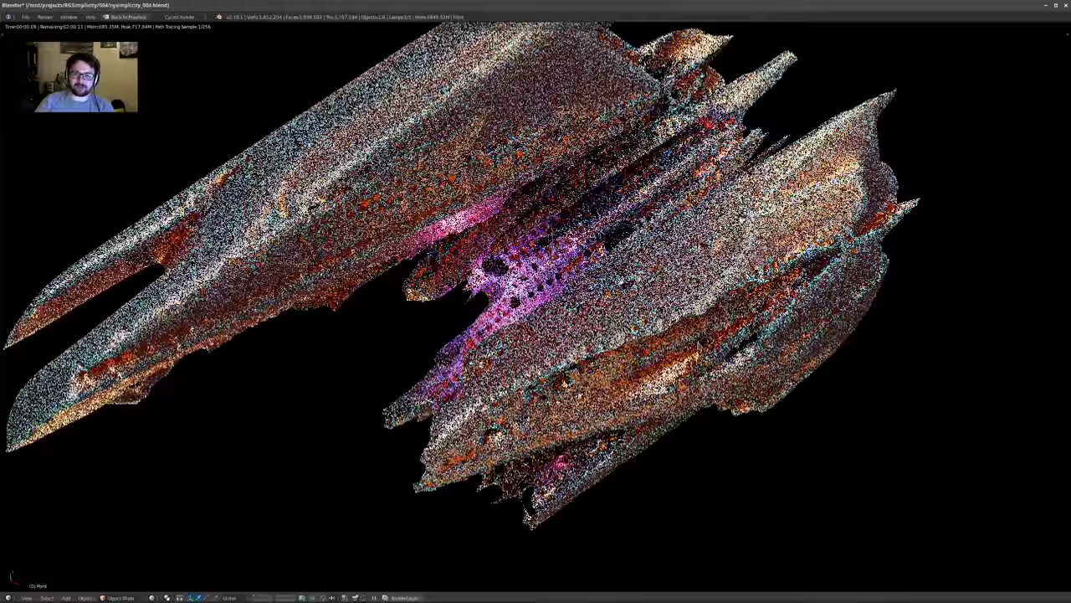
pyautogui.moveTo(545, 324); pyautogui.dragTo(648, 225, button='middle')
pyautogui.moveTo(757, 276); pyautogui.dragTo(641, 304, button='middle')
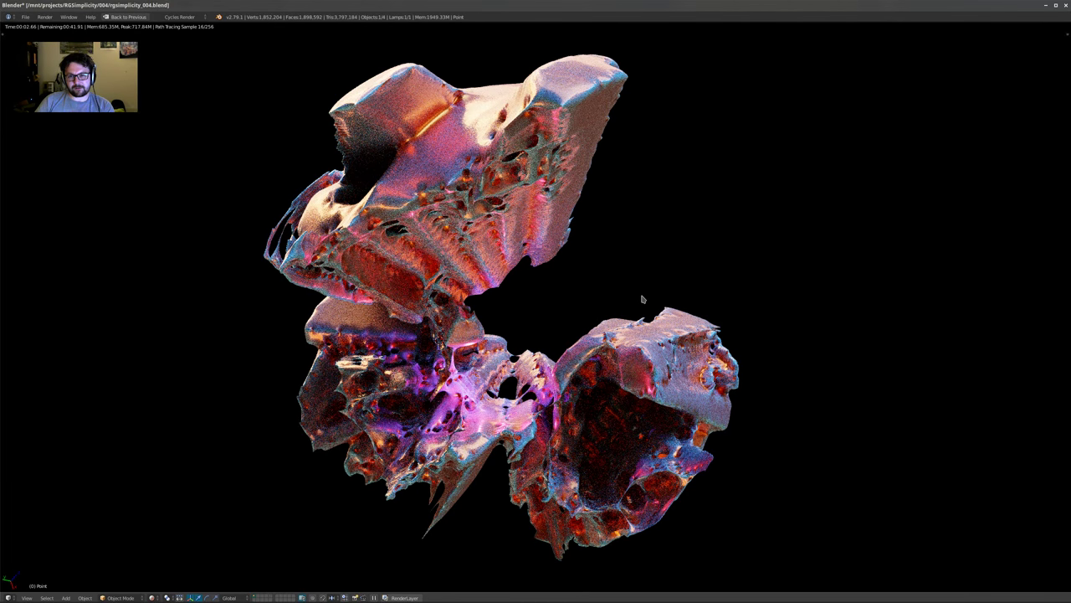
pyautogui.click(124, 17)
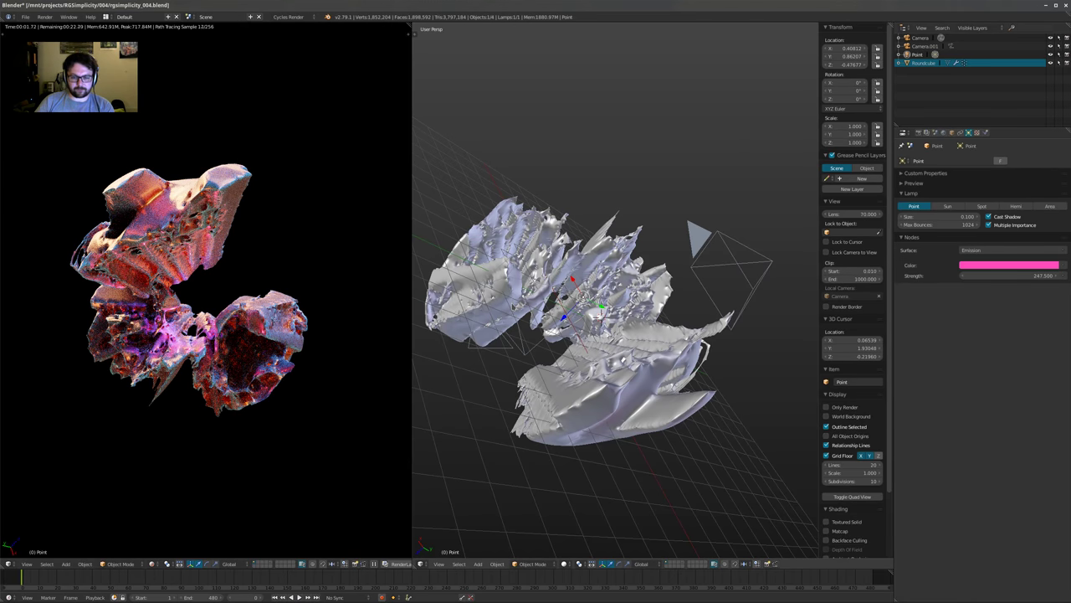
# Add a new camera at the 3D cursor
pyautogui.hotkey('shift', 'a')
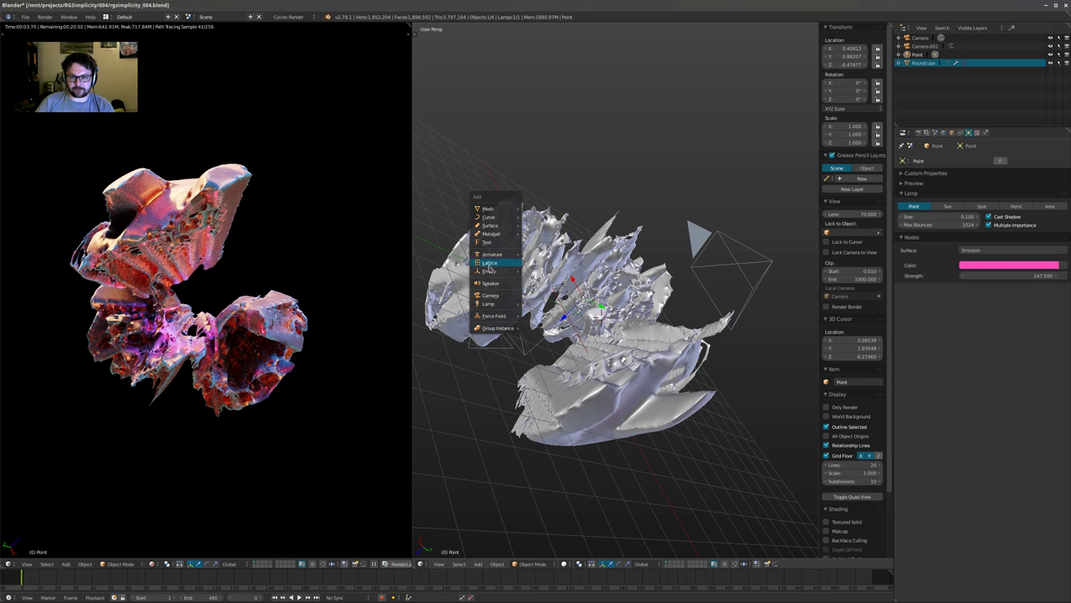
pyautogui.click(492, 297)
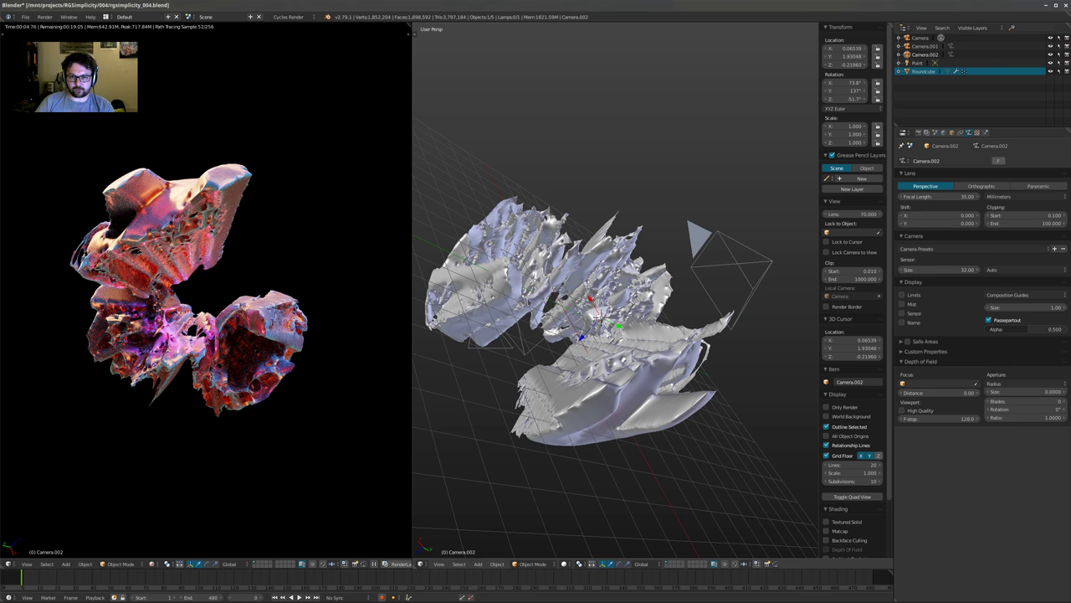
# Make Camera.002 the scene's active camera and align it to the current rendered view of the shell
pyautogui.click(942, 132)
pyautogui.click(979, 170)
pyautogui.click(981, 201)
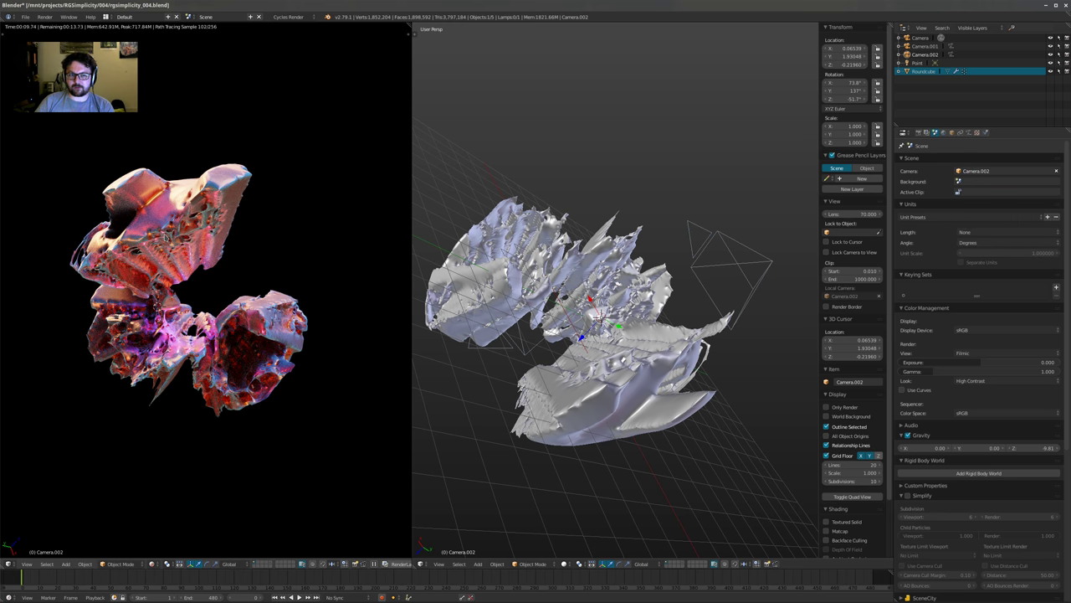
pyautogui.press('ctrl+alt+KP_0')
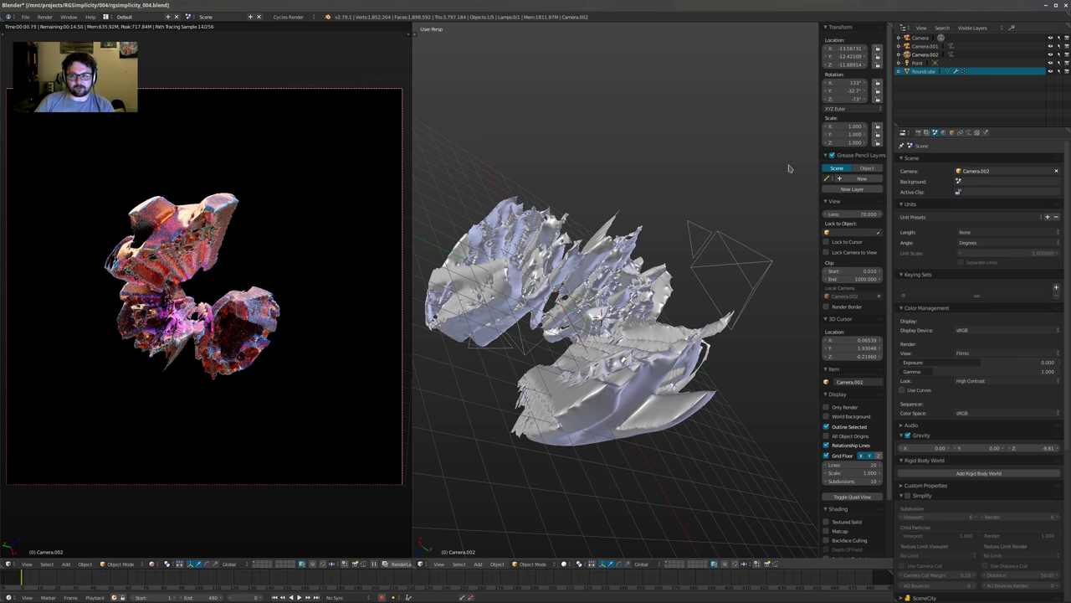
# Set Camera.002's focal length to 85 mm
pyautogui.click(973, 132)
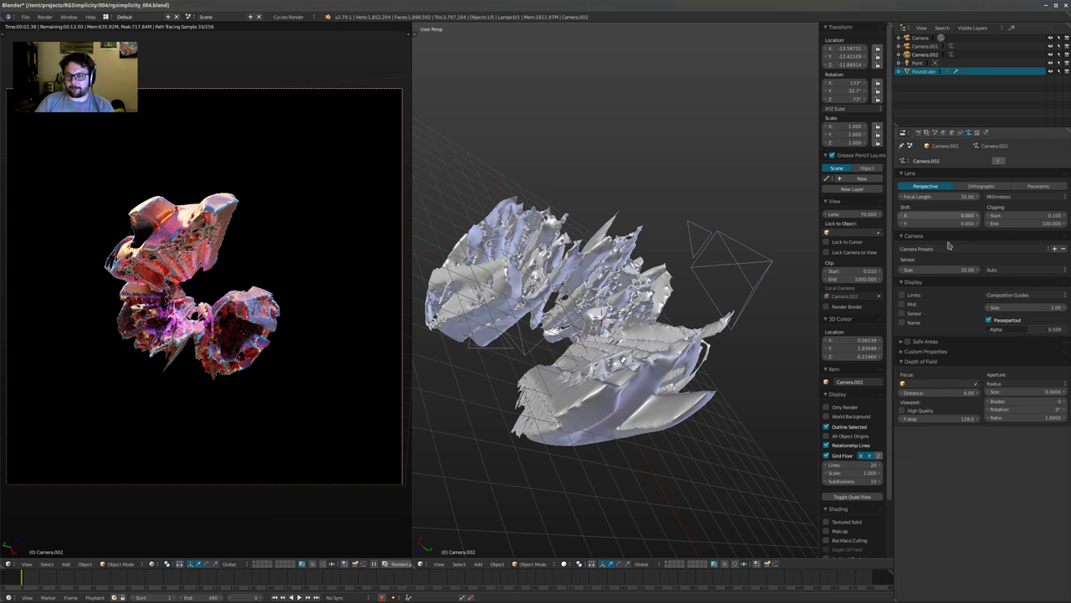
pyautogui.click(940, 197)
pyautogui.write('85')
pyautogui.press('Return')
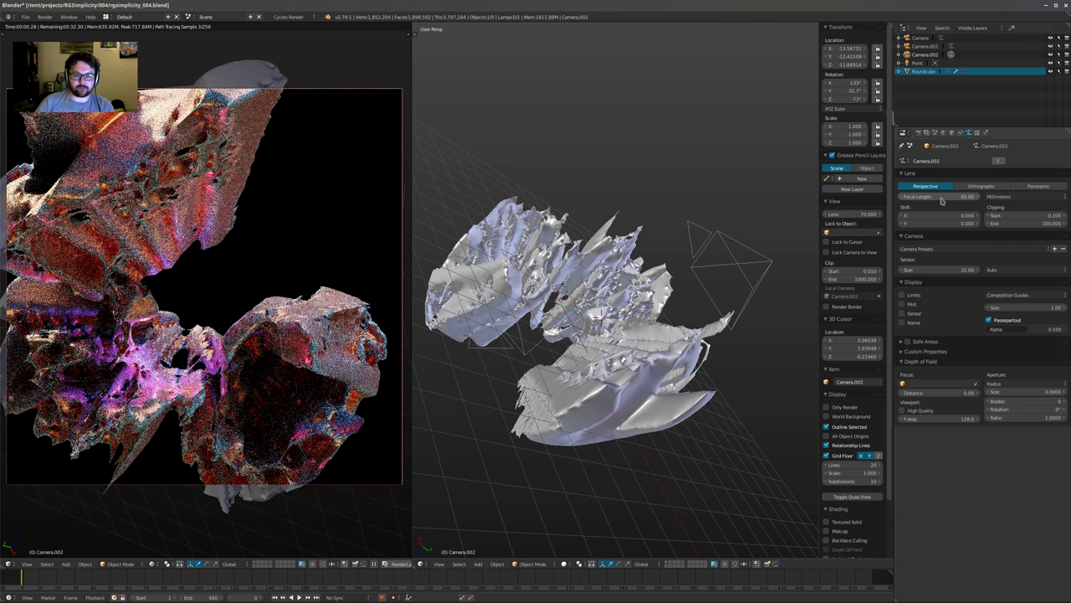
# Reposition the active camera and pull it back along its local Z axis to fit the whole shell in frame
pyautogui.press('g')
pyautogui.click(206, 340)
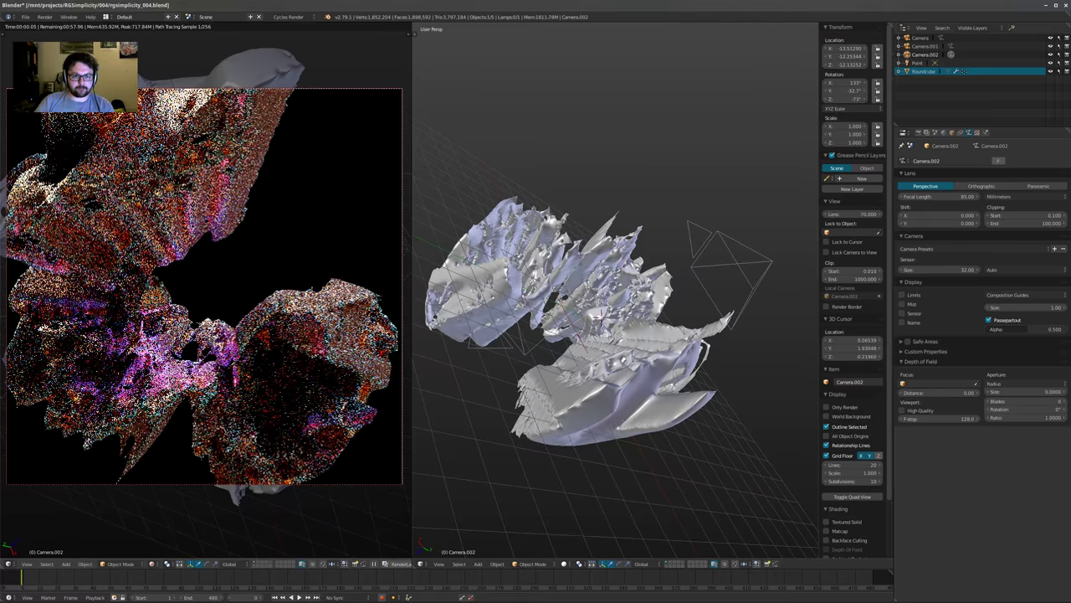
pyautogui.press('g')
pyautogui.press('z')
pyautogui.press('z')
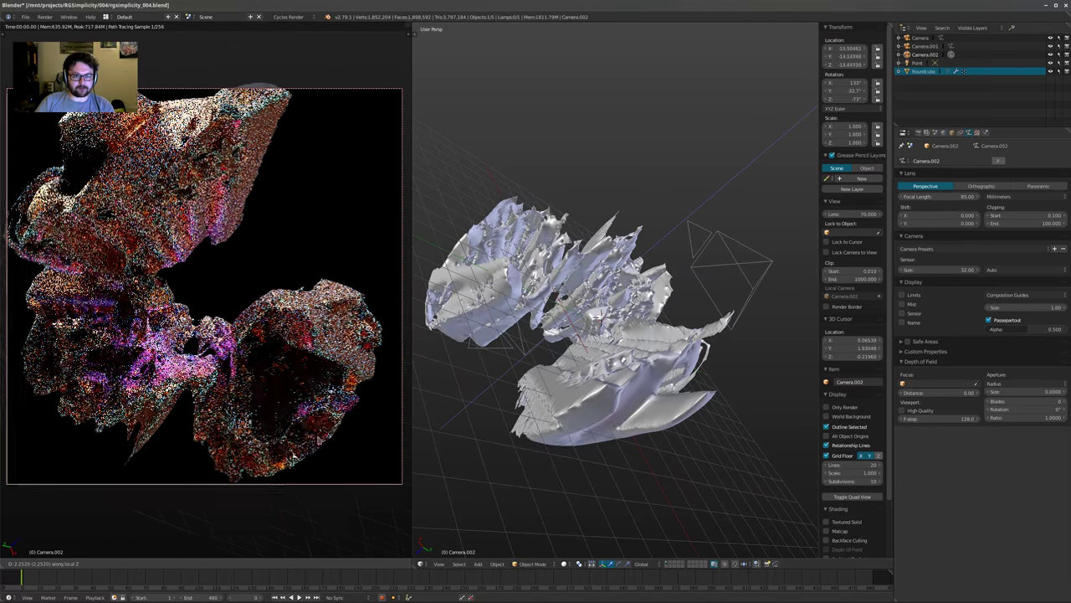
pyautogui.click(318, 494)
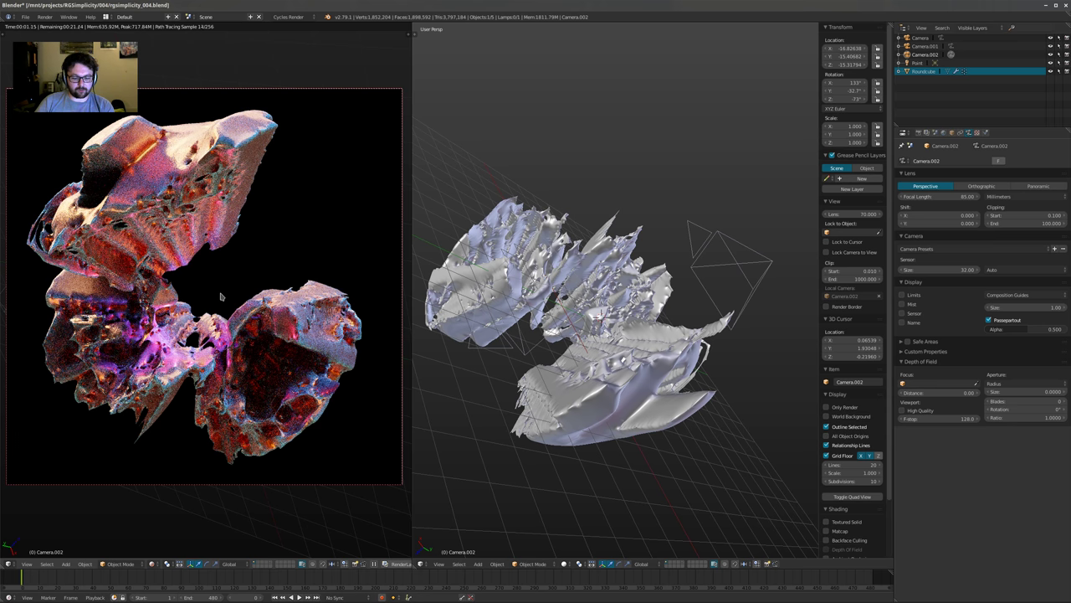
# Compare the framing in solid and rendered shading, and shift the camera slightly with its local Z axis locked to recentre the shell
pyautogui.hotkey('shift', 'z')
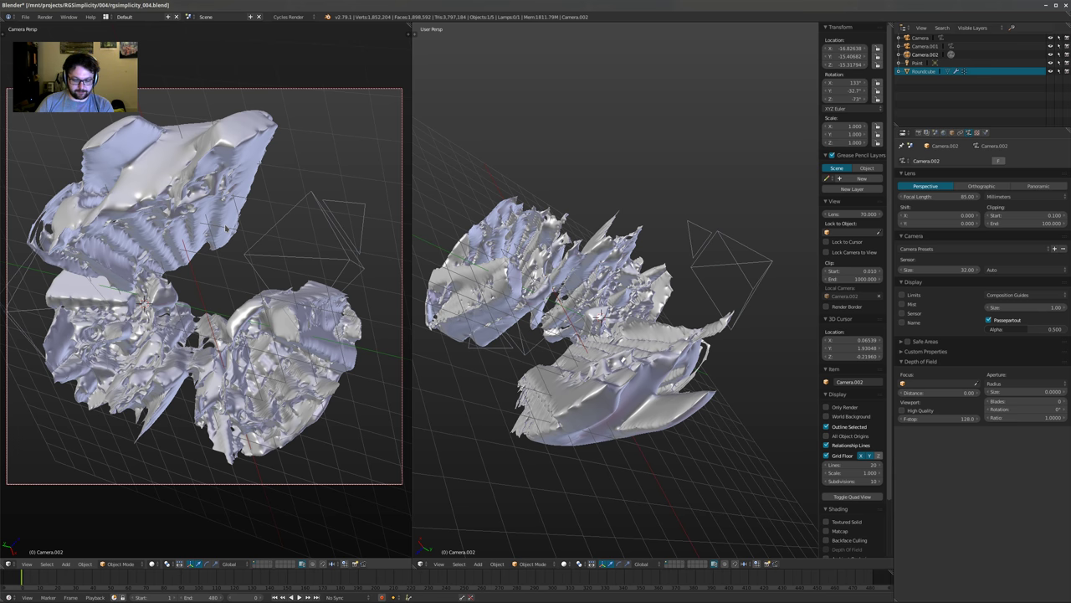
pyautogui.hotkey('shift', 'z')
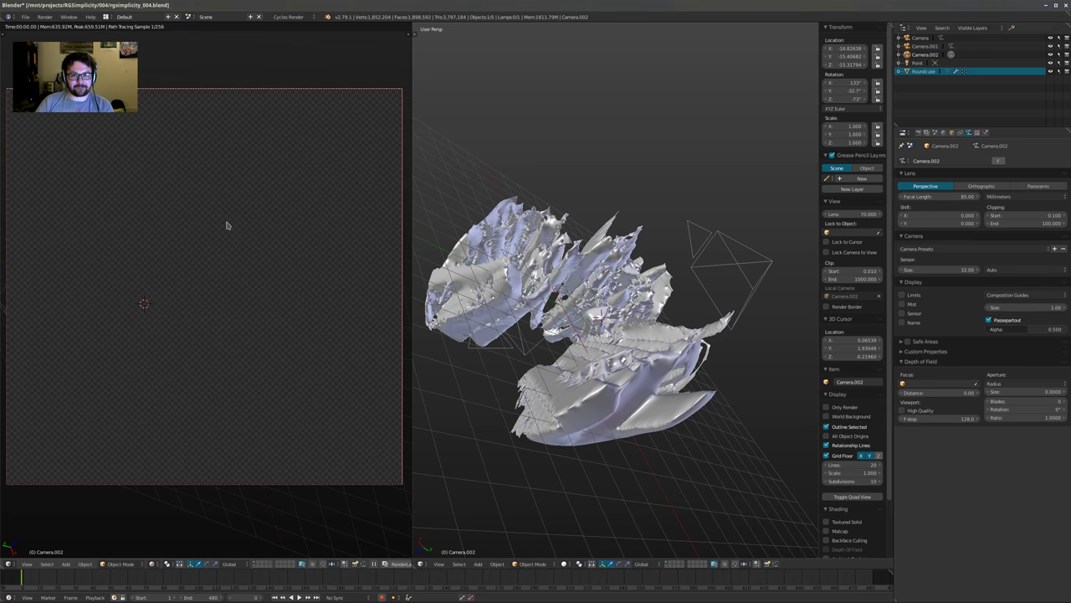
pyautogui.press('g')
pyautogui.hotkey('shift', 'z')
pyautogui.hotkey('shift', 'z')
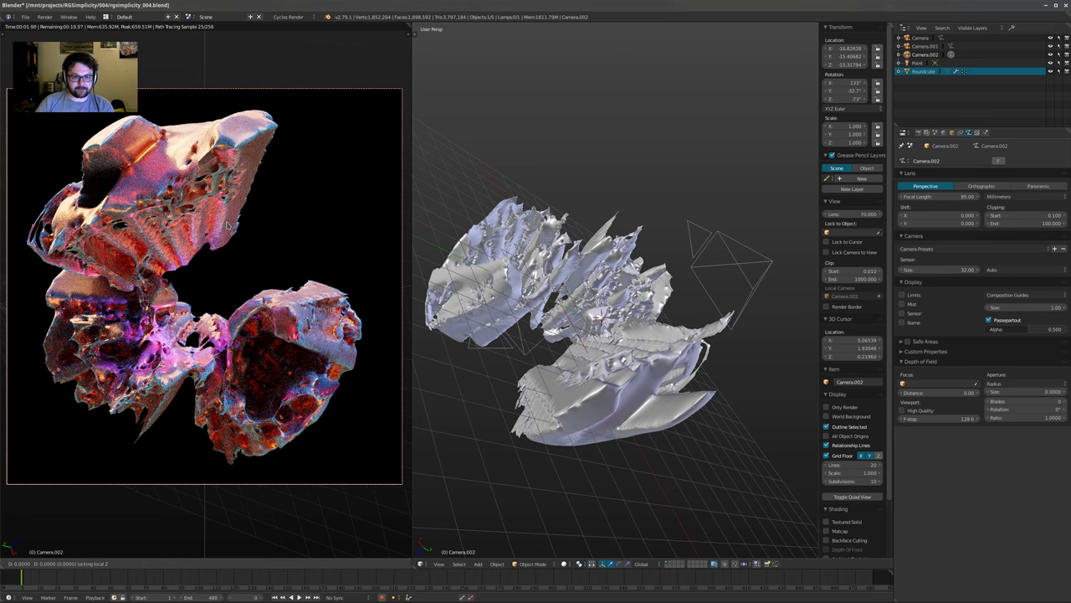
pyautogui.click(300, 263)
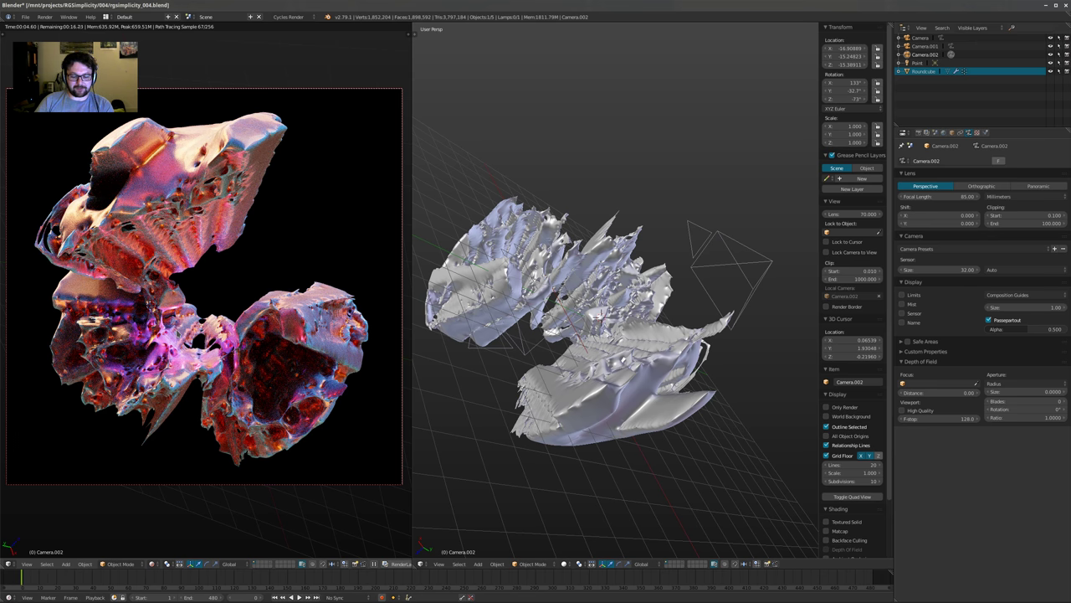
# Lock the camera to the rendered view, select the shell, and orbit the camera to a different angle on it
pyautogui.press('n')
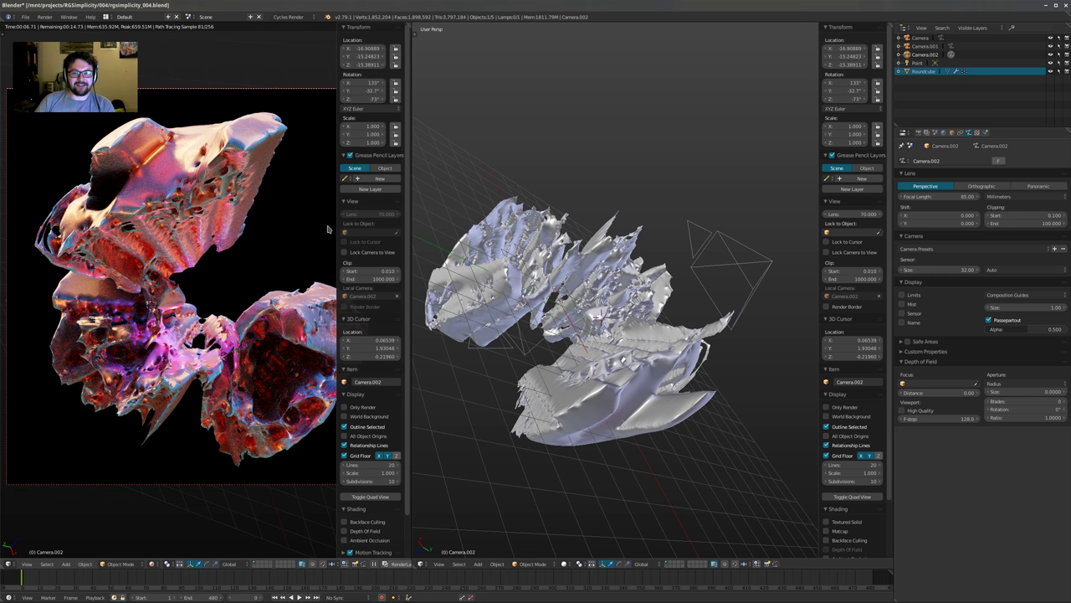
pyautogui.press('n')
pyautogui.rightClick(256, 275)
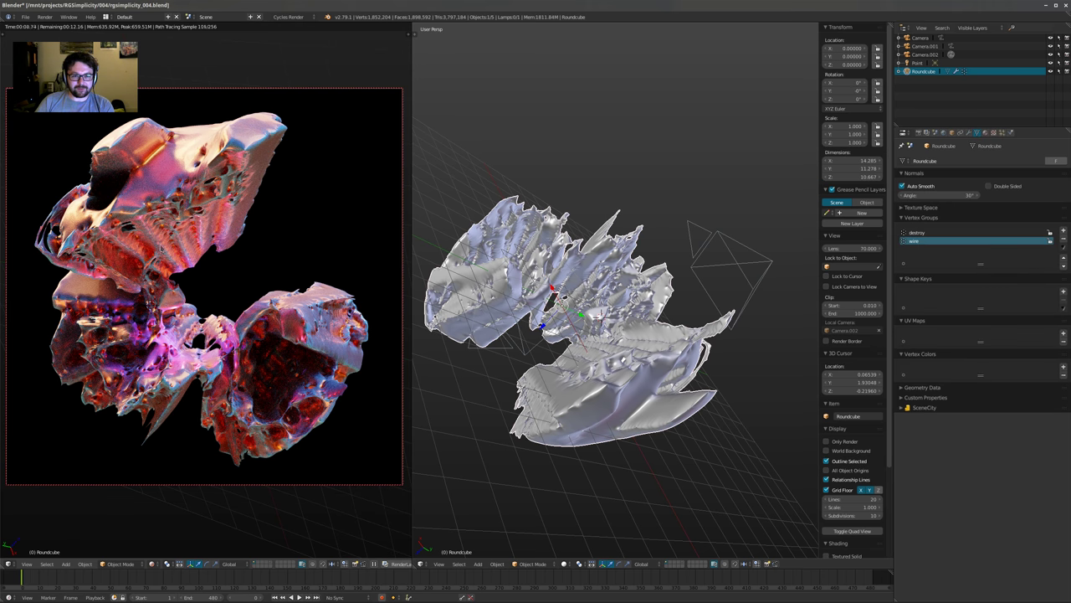
pyautogui.moveTo(255, 299); pyautogui.dragTo(269, 336, button='middle')
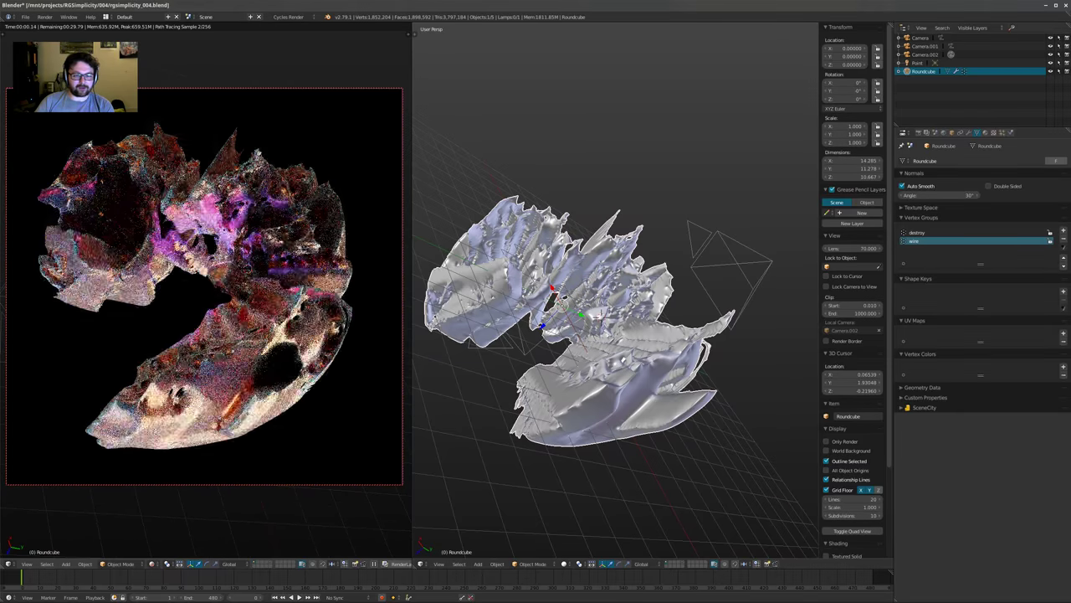
# Show the shell's modifiers and examine the rendered shell from further camera angles, orbiting in small increments
pyautogui.click(969, 133)
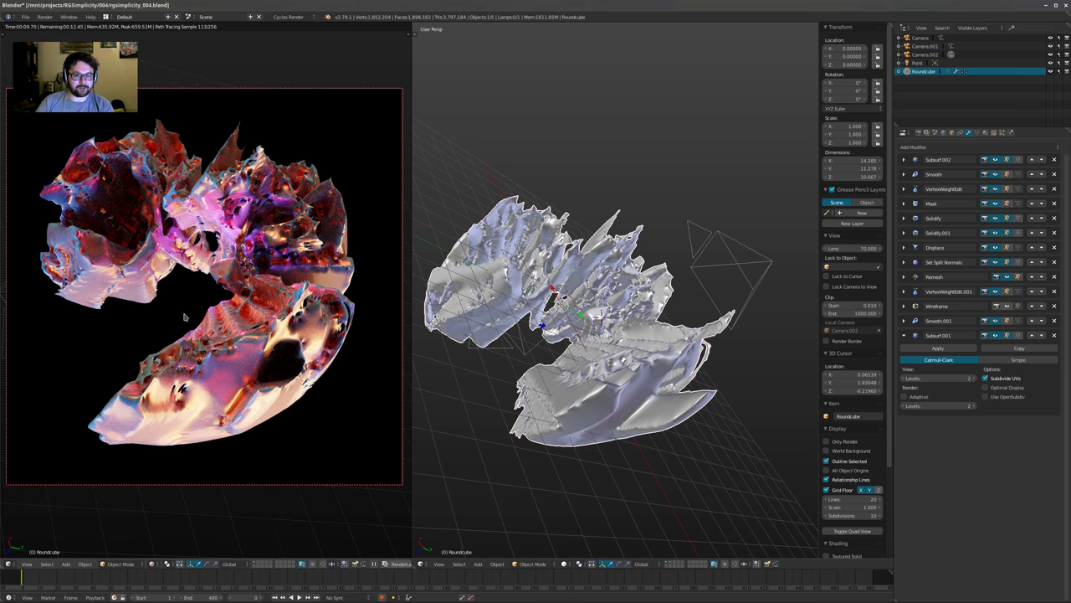
pyautogui.moveTo(215, 314)
pyautogui.mouseDown(button='middle')
pyautogui.moveTo(268, 324)
pyautogui.moveTo(214, 333)
pyautogui.moveTo(231, 336)
pyautogui.moveTo(213, 326)
pyautogui.moveTo(224, 318)
pyautogui.mouseUp(button='middle')
pyautogui.press('KP_6')
pyautogui.press('KP_6')
pyautogui.press('KP_6')
pyautogui.press('KP_6')
pyautogui.press('KP_6')
pyautogui.press('KP_6')
pyautogui.press('KP_6')
pyautogui.press('KP_6')
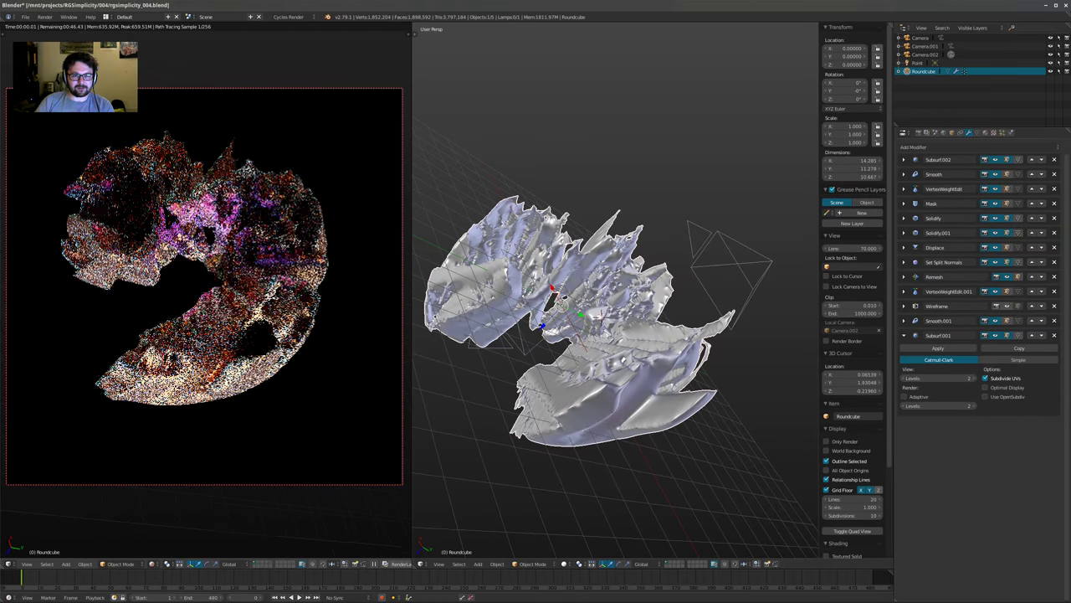
pyautogui.press('KP_6')
pyautogui.press('KP_6')
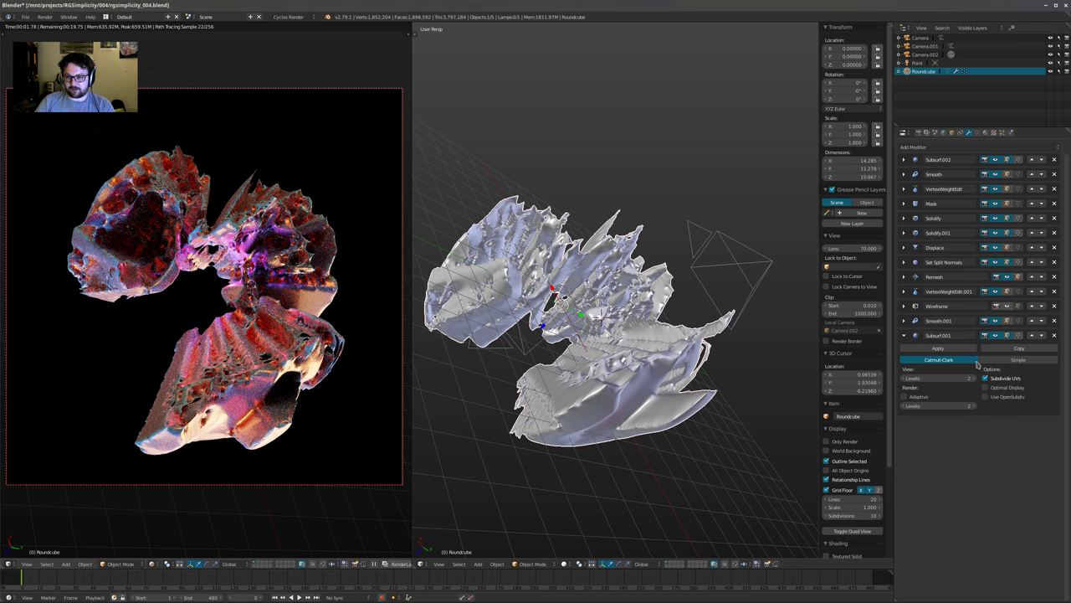
# Switch the camera view to solid shading and expand the settings of the shell's Displace modifier
pyautogui.hotkey('shift', 'z')
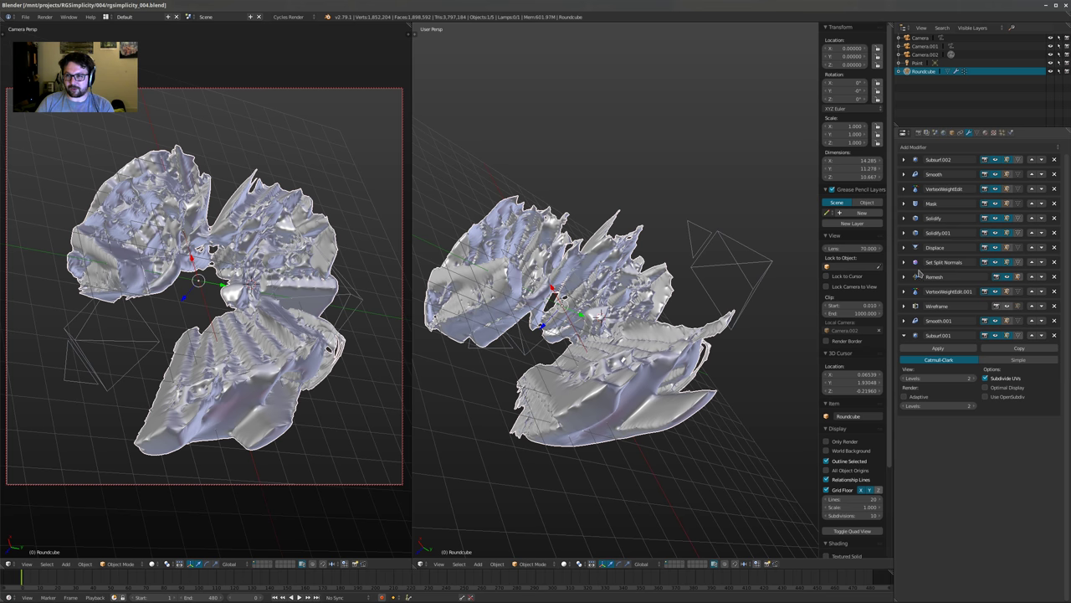
pyautogui.click(903, 247)
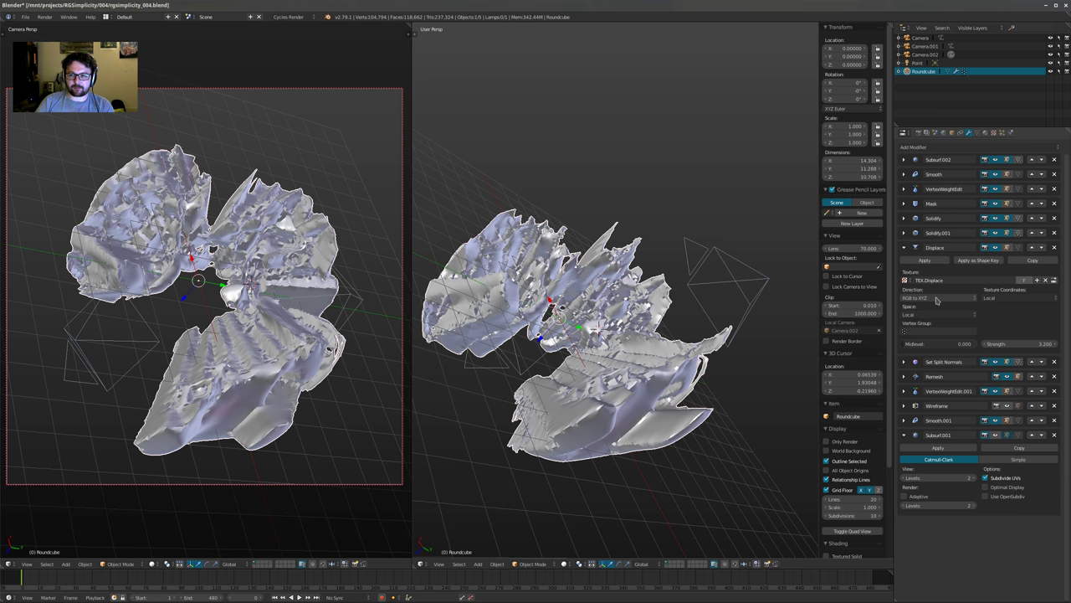
# Try the Normal and Z directions in the shell's Displace modifier and inspect the Normal variant from several sides
pyautogui.keyDown('ctrl'); pyautogui.scroll(-1, 936, 299); pyautogui.keyUp('ctrl')
pyautogui.moveTo(225, 281); pyautogui.dragTo(228, 305, button='middle')
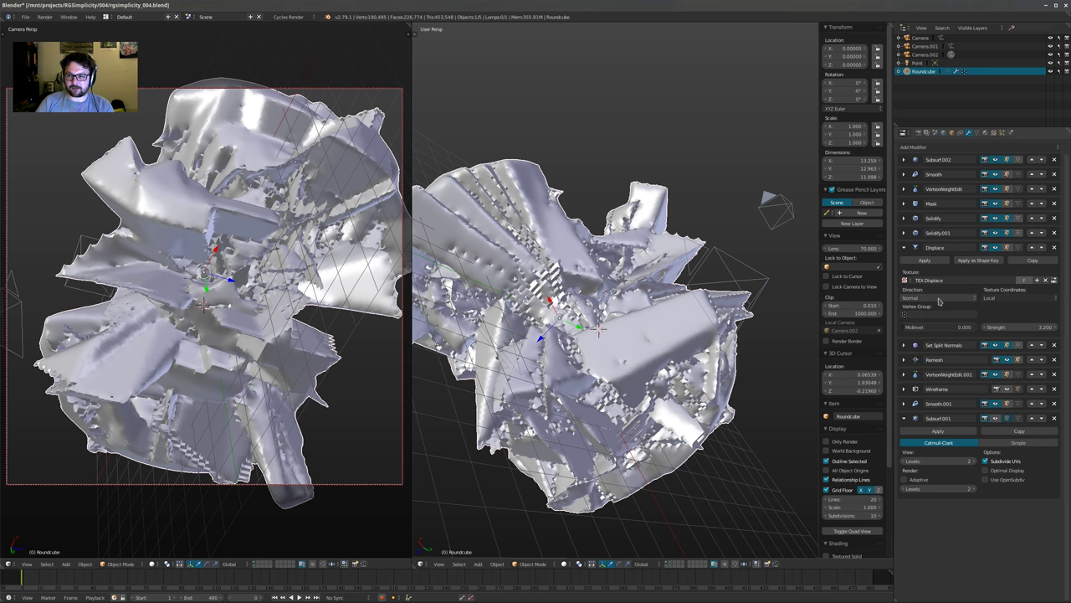
pyautogui.keyDown('ctrl'); pyautogui.scroll(1, 938, 300); pyautogui.keyUp('ctrl')
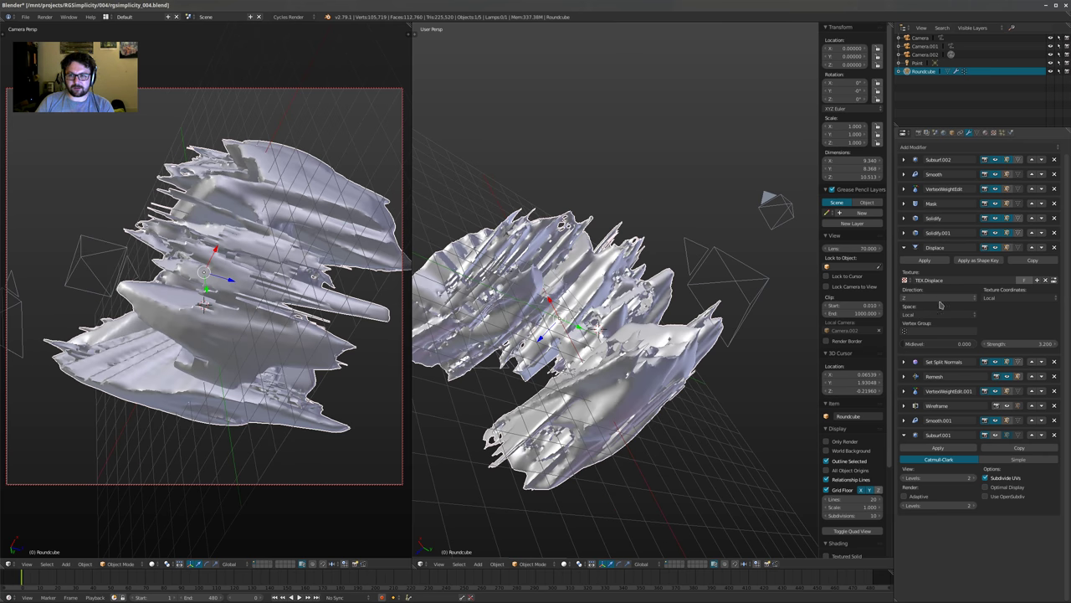
pyautogui.keyDown('ctrl'); pyautogui.scroll(-1, 926, 299); pyautogui.keyUp('ctrl')
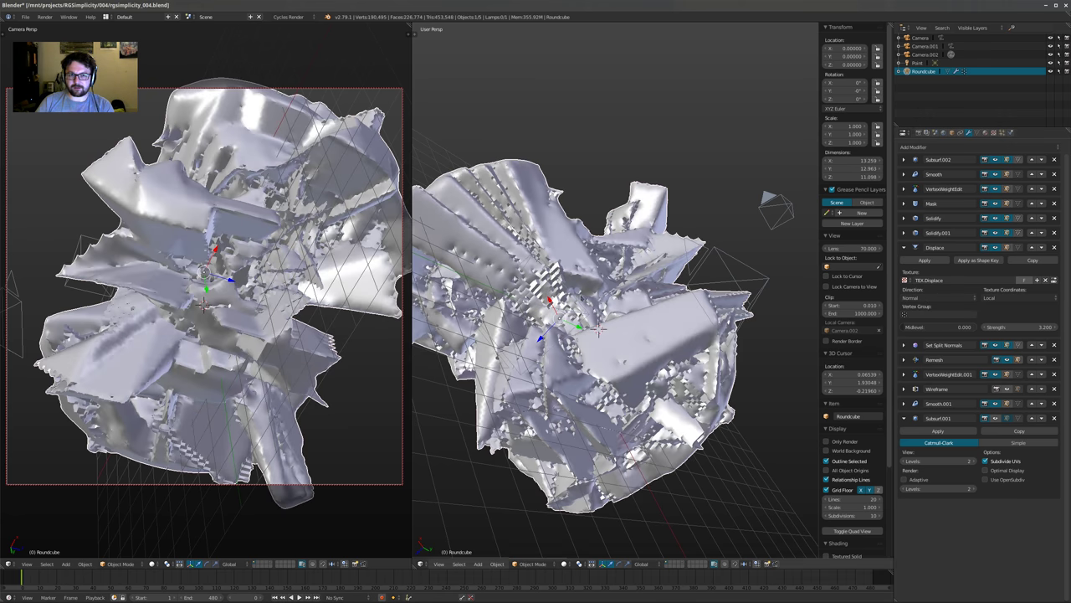
pyautogui.moveTo(289, 369); pyautogui.dragTo(126, 391, button='middle')
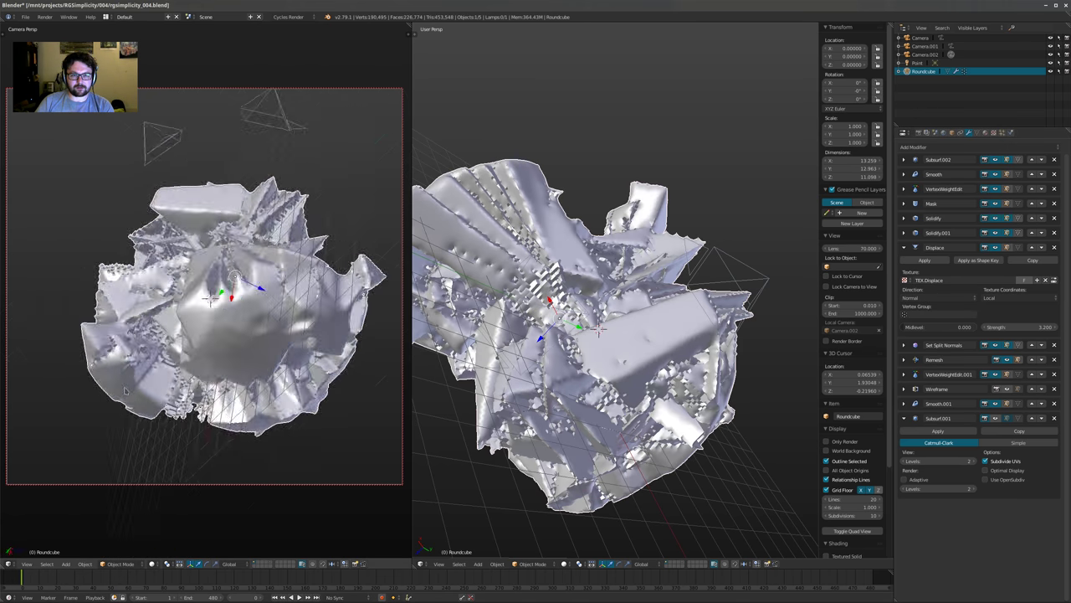
pyautogui.moveTo(308, 230); pyautogui.dragTo(327, 208, button='middle')
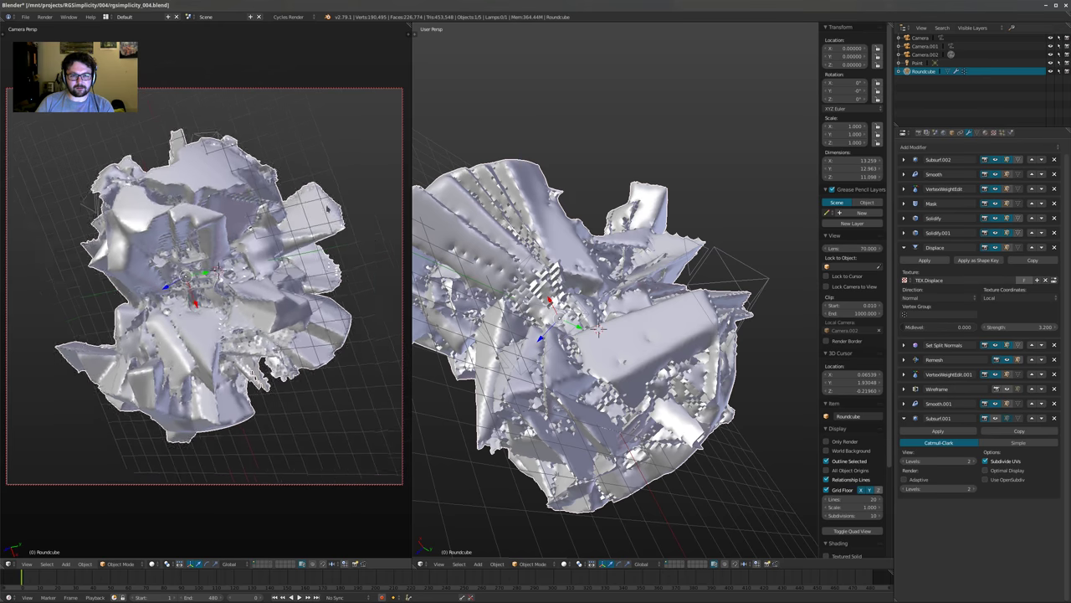
pyautogui.moveTo(315, 311); pyautogui.dragTo(287, 300, button='middle')
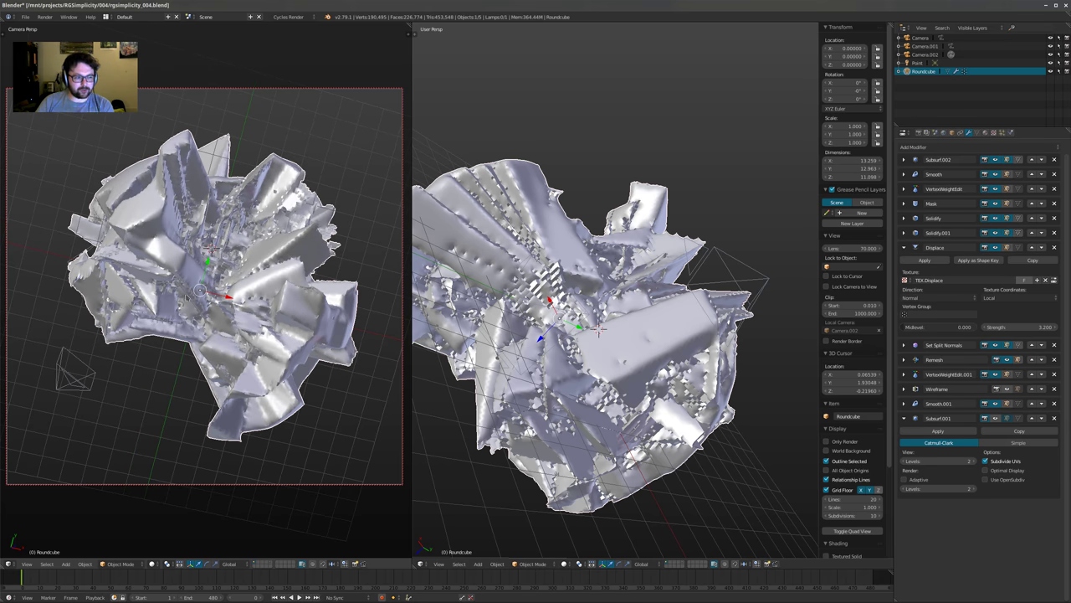
pyautogui.keyDown('shift'); pyautogui.moveTo(387, 274); pyautogui.dragTo(376, 276, button='middle'); pyautogui.keyUp('shift')
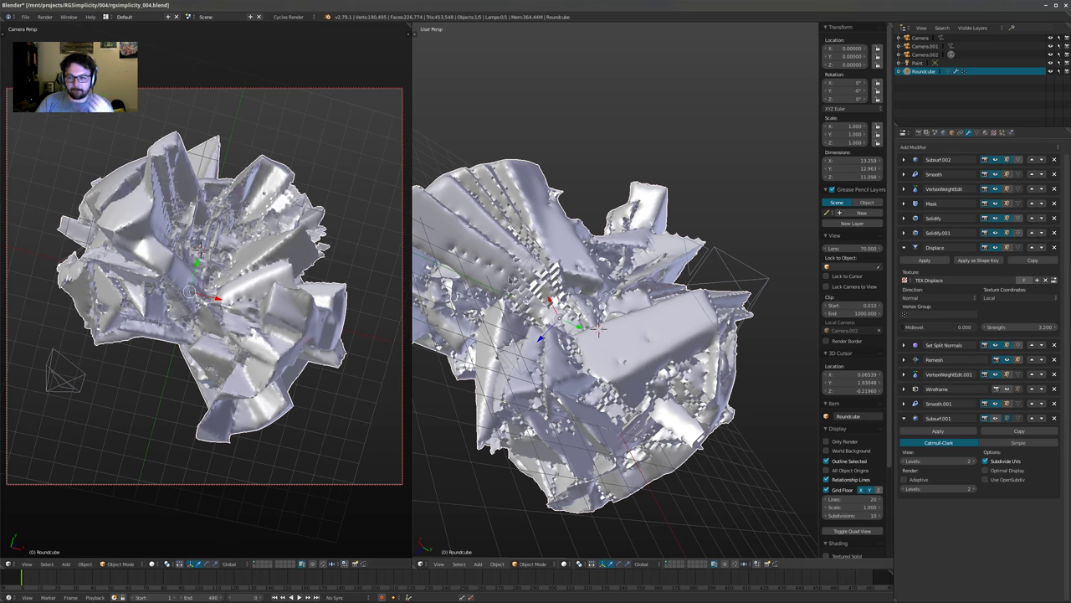
# Set the Displace modifier's direction to RGB to XYZ and orbit the camera to a new angle on the shell
pyautogui.click(930, 298)
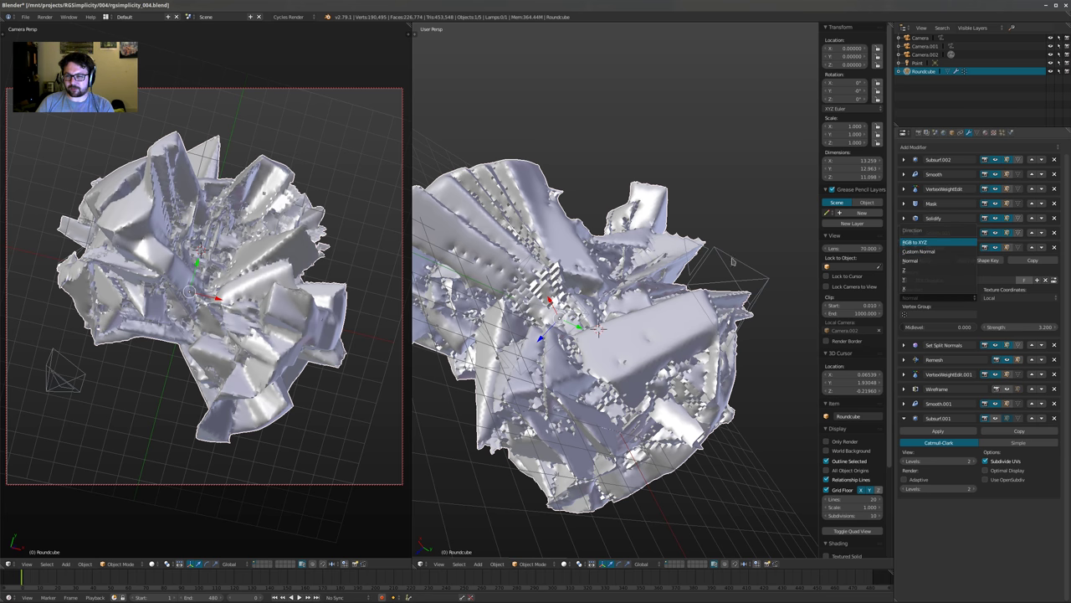
pyautogui.click(917, 242)
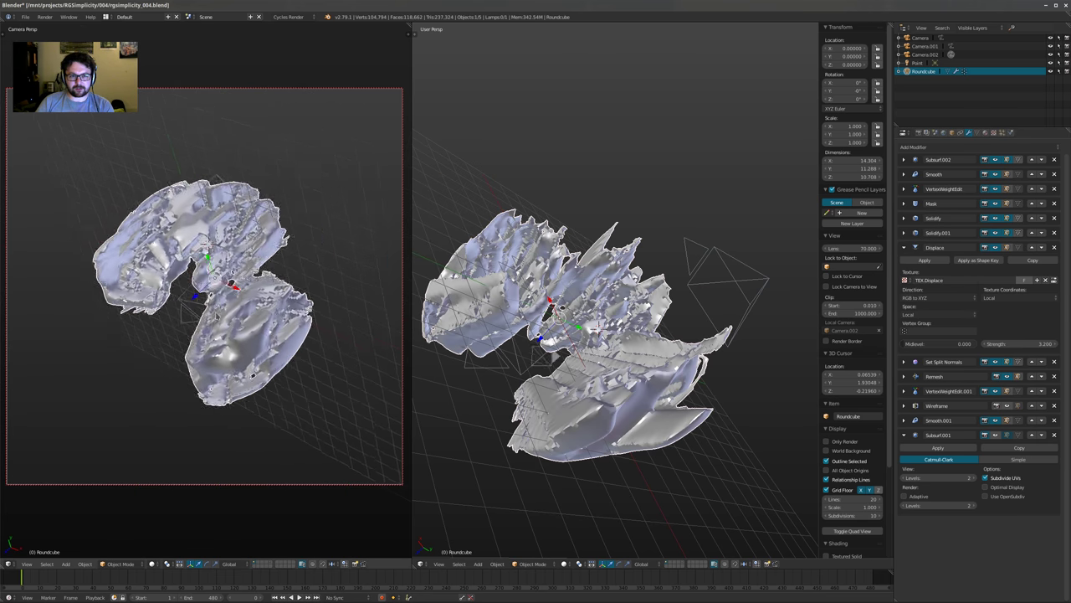
pyautogui.moveTo(209, 293); pyautogui.dragTo(251, 314, button='middle')
pyautogui.moveTo(210, 389); pyautogui.dragTo(243, 304, button='middle')
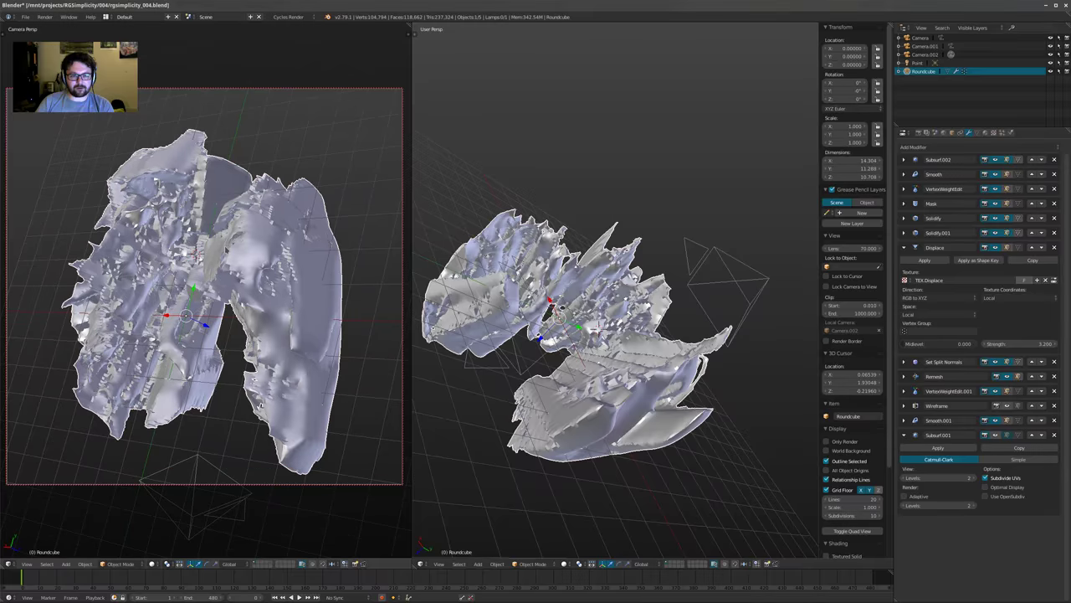
# Save the project as a new version named rgsimplicity_004_v2.blend
pyautogui.hotkey('ctrl', 'shift', 's')
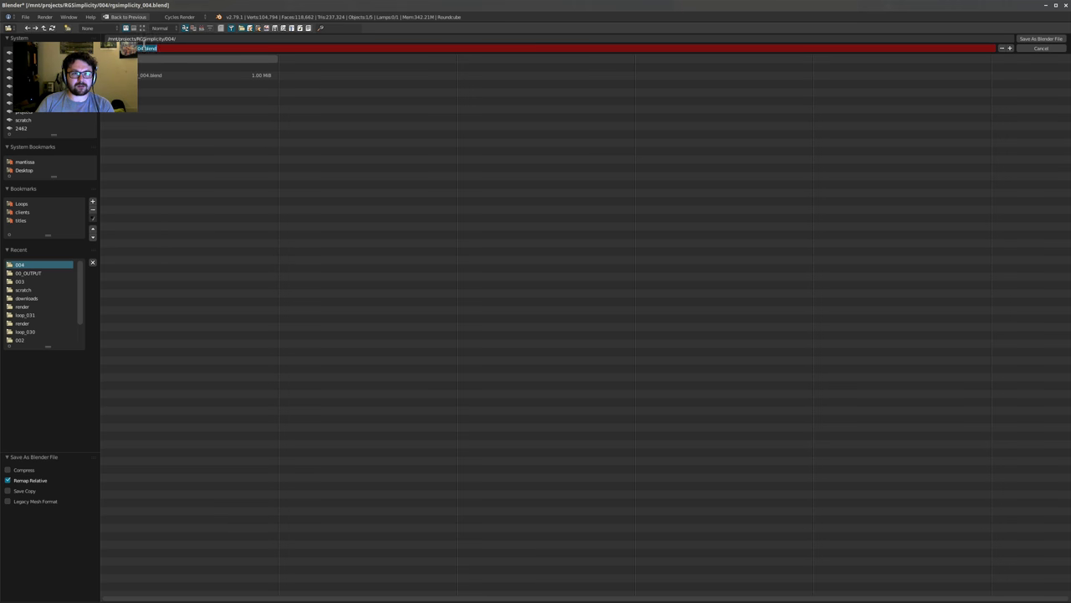
pyautogui.click(142, 50)
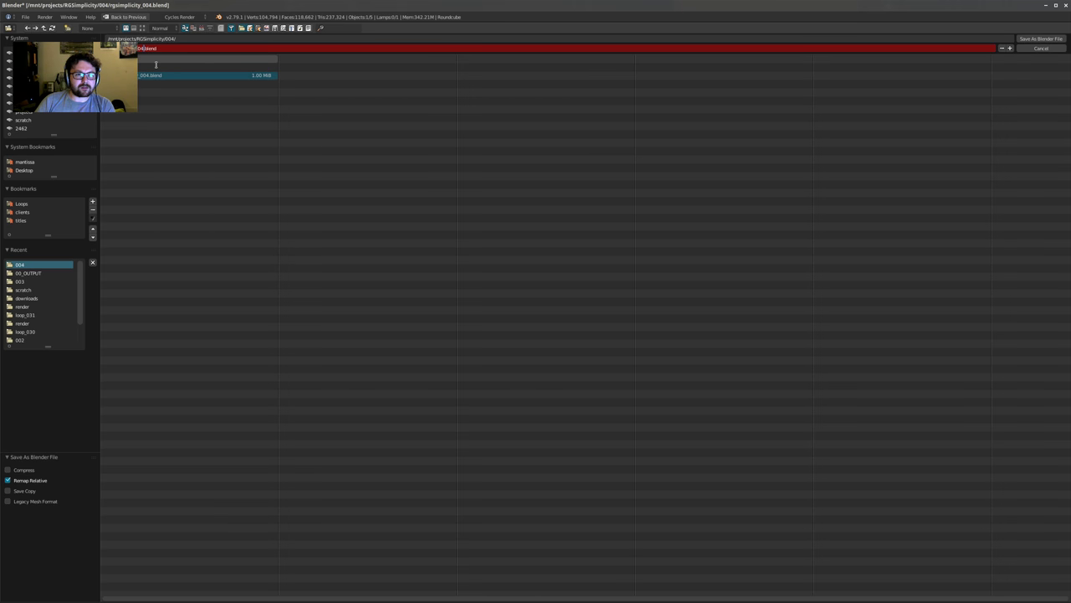
pyautogui.write('_v2')
pyautogui.press('Return')
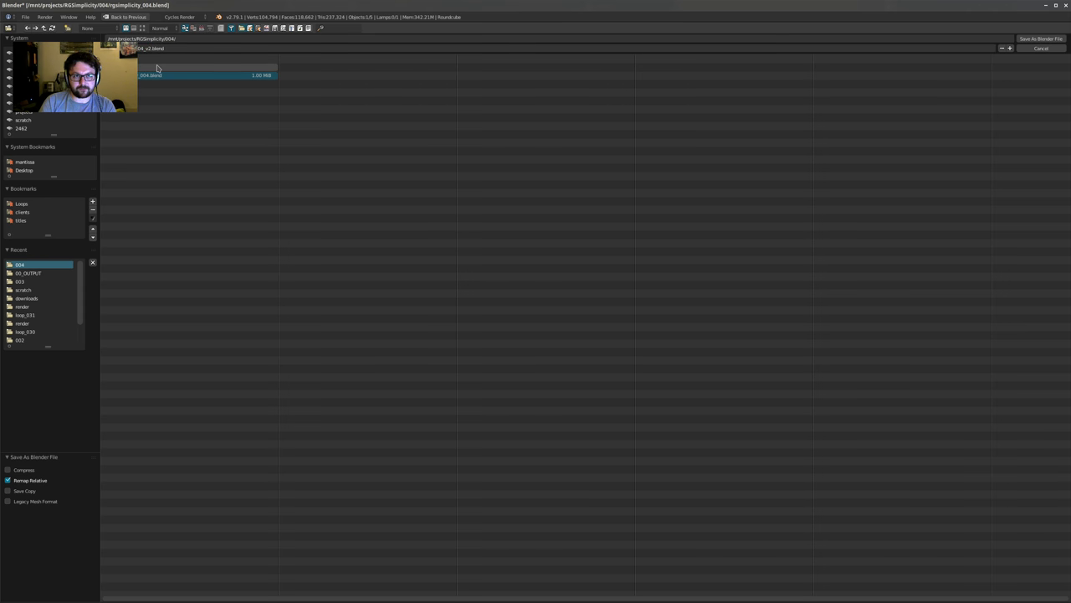
pyautogui.click(1041, 40)
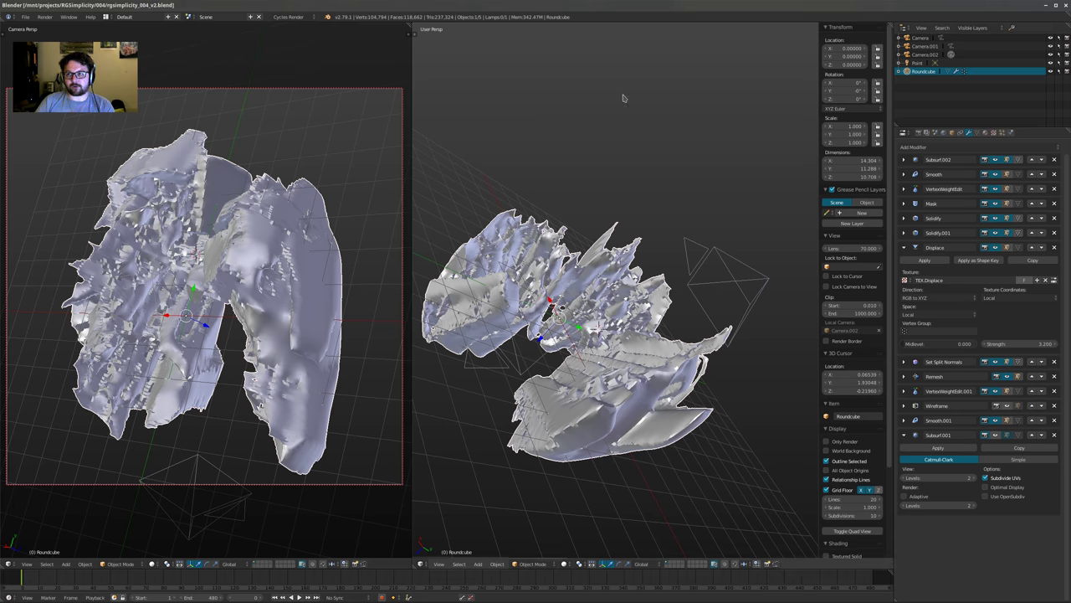
# Orbit the camera to a new diagonal angle on the shell, check it full screen, and widen the user perspective view
pyautogui.moveTo(275, 286); pyautogui.dragTo(266, 385, button='middle')
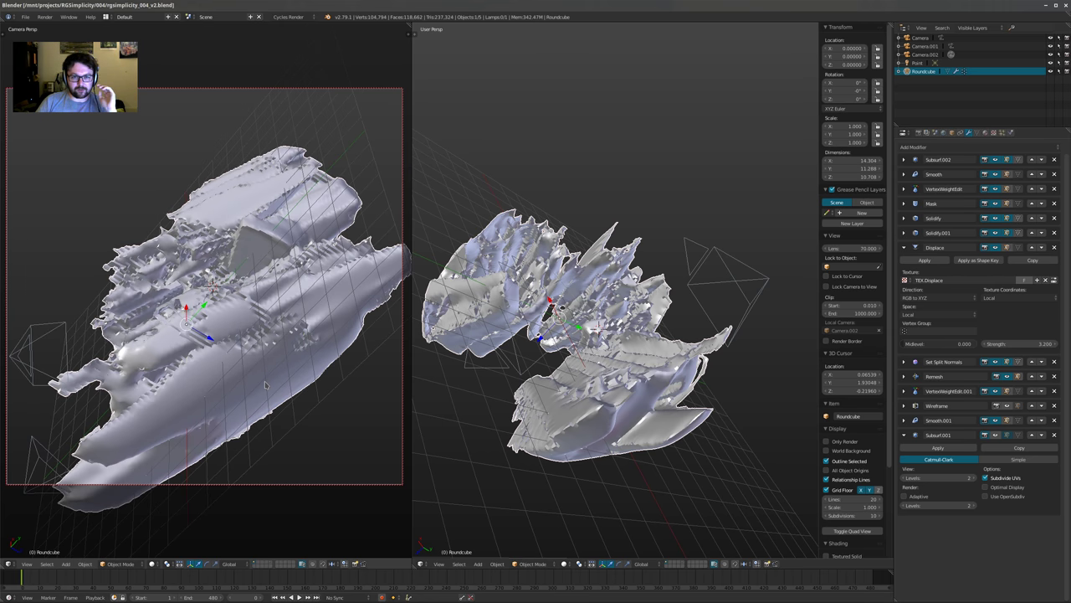
pyautogui.hotkey('shift', 'space')
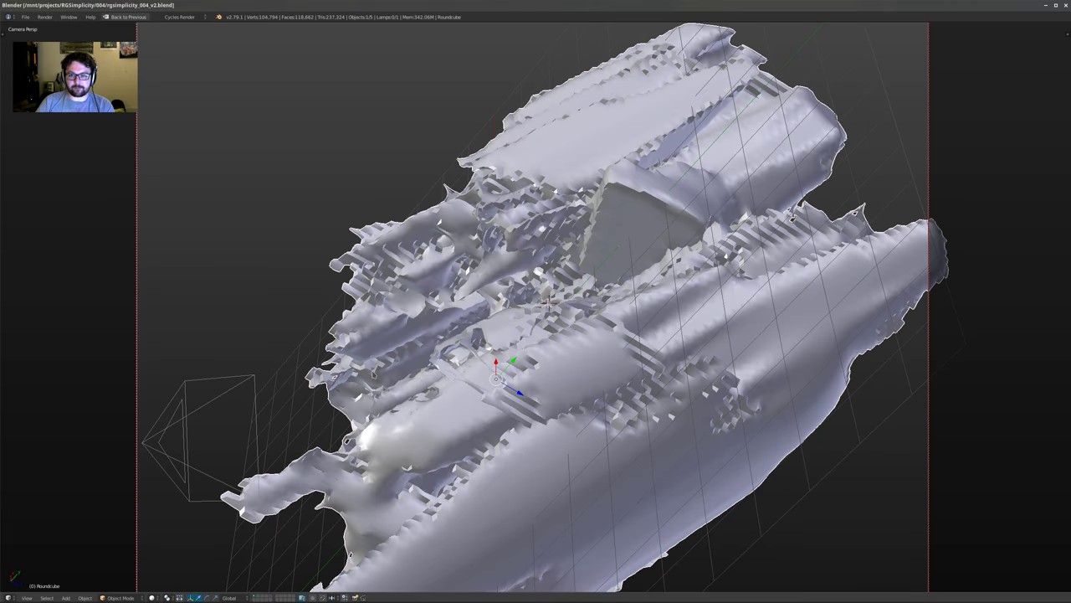
pyautogui.hotkey('shift', 'space')
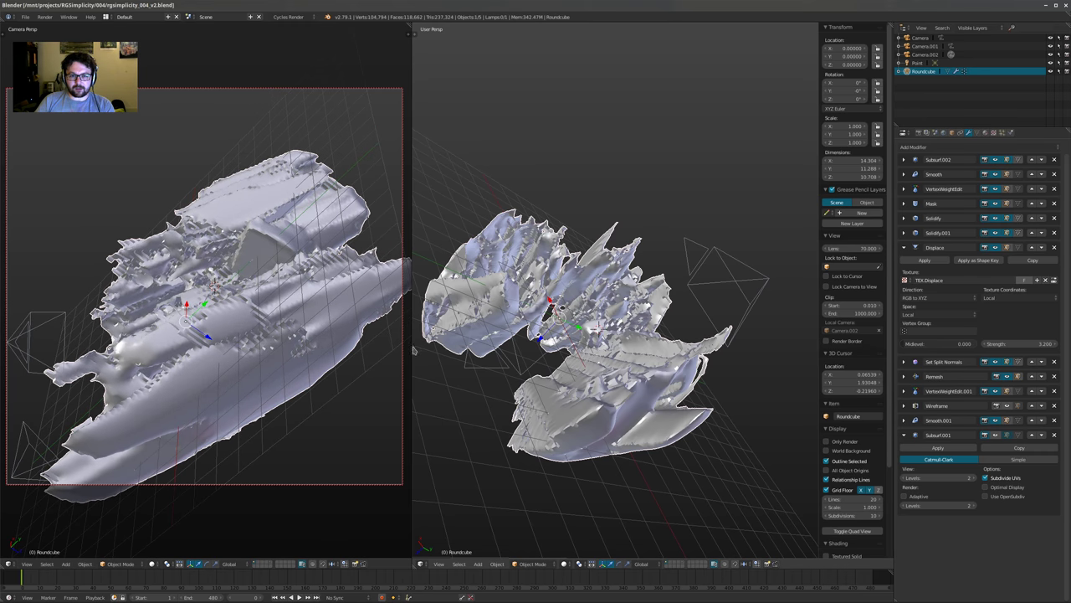
pyautogui.moveTo(412, 350); pyautogui.dragTo(217, 348)
pyautogui.moveTo(519, 309); pyautogui.dragTo(696, 292, button='middle')
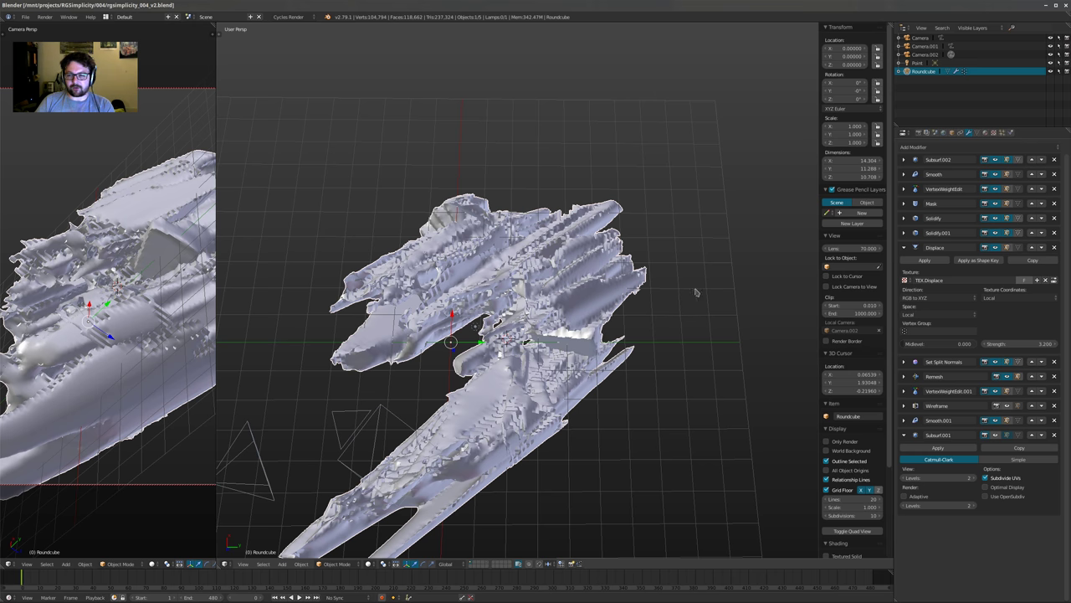
# Show the TEX.Displace texture settings used by the shell's Displace modifier and view the shell from a new side
pyautogui.click(993, 134)
pyautogui.moveTo(801, 172); pyautogui.dragTo(788, 174, button='middle')
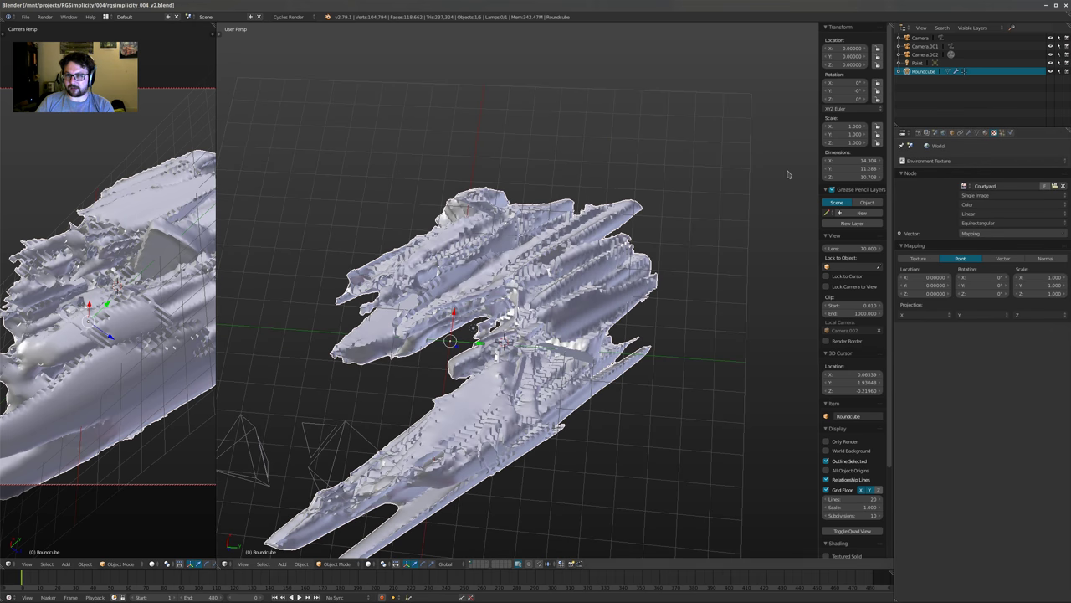
pyautogui.click(969, 132)
pyautogui.click(993, 132)
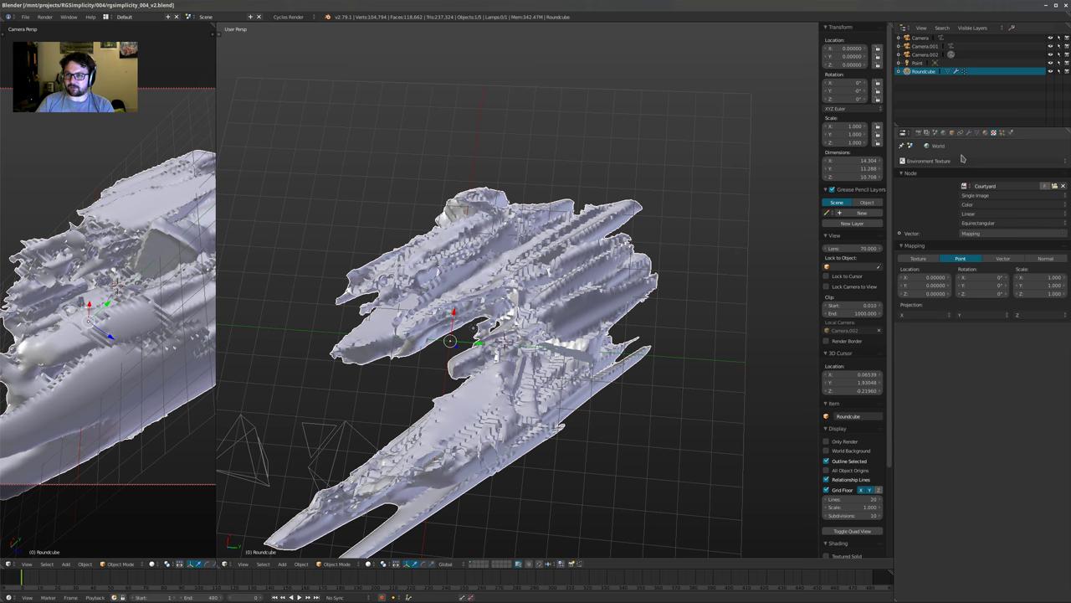
pyautogui.click(952, 160)
pyautogui.click(952, 117)
pyautogui.keyDown('shift'); pyautogui.moveTo(662, 197); pyautogui.dragTo(679, 126, button='middle'); pyautogui.keyUp('shift')
pyautogui.moveTo(604, 255); pyautogui.dragTo(666, 206, button='middle')
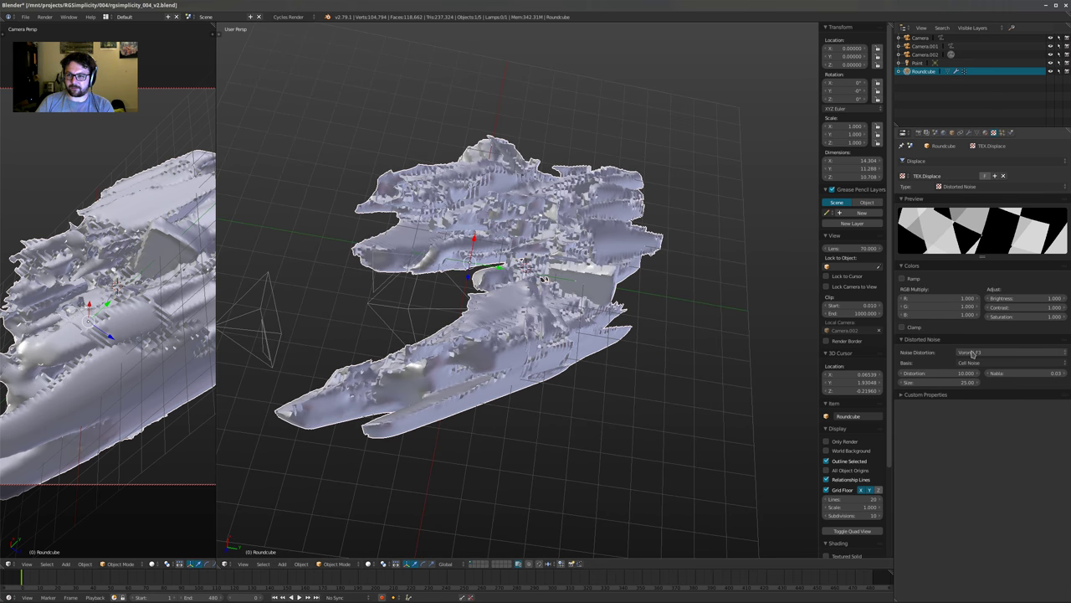
# Try Voronoi F2, Voronoi F1, Improved Perlin and Blender Original as the Noise Distortion of the TEX.Displace texture
pyautogui.keyDown('ctrl'); pyautogui.scroll(-1, 972, 354); pyautogui.keyUp('ctrl')
pyautogui.moveTo(552, 267); pyautogui.dragTo(753, 289, button='middle')
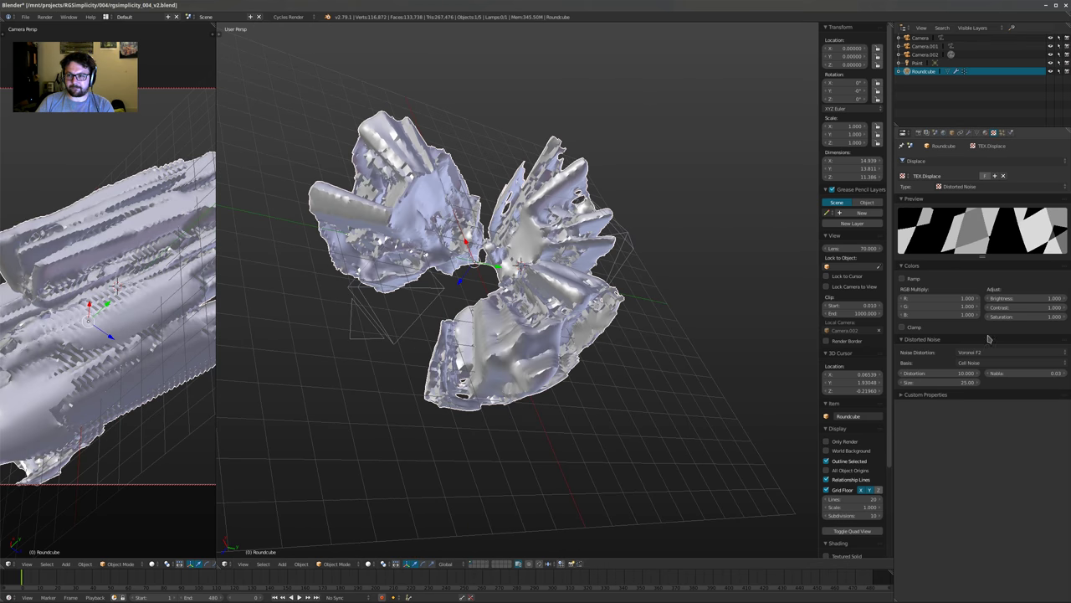
pyautogui.keyDown('ctrl'); pyautogui.scroll(1, 986, 356); pyautogui.keyUp('ctrl')
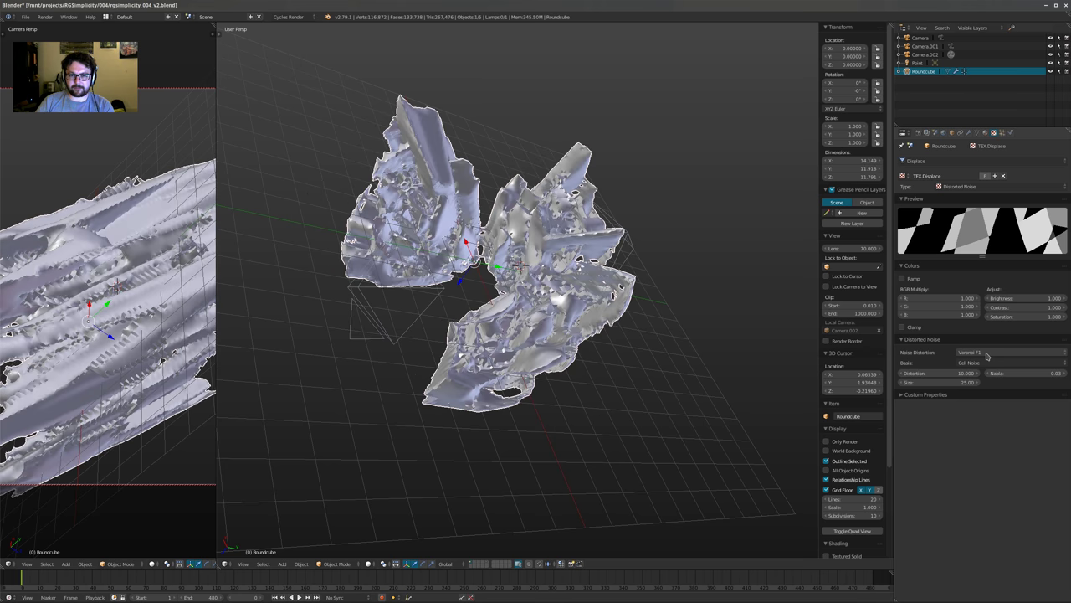
pyautogui.keyDown('ctrl'); pyautogui.scroll(1, 986, 356); pyautogui.keyUp('ctrl')
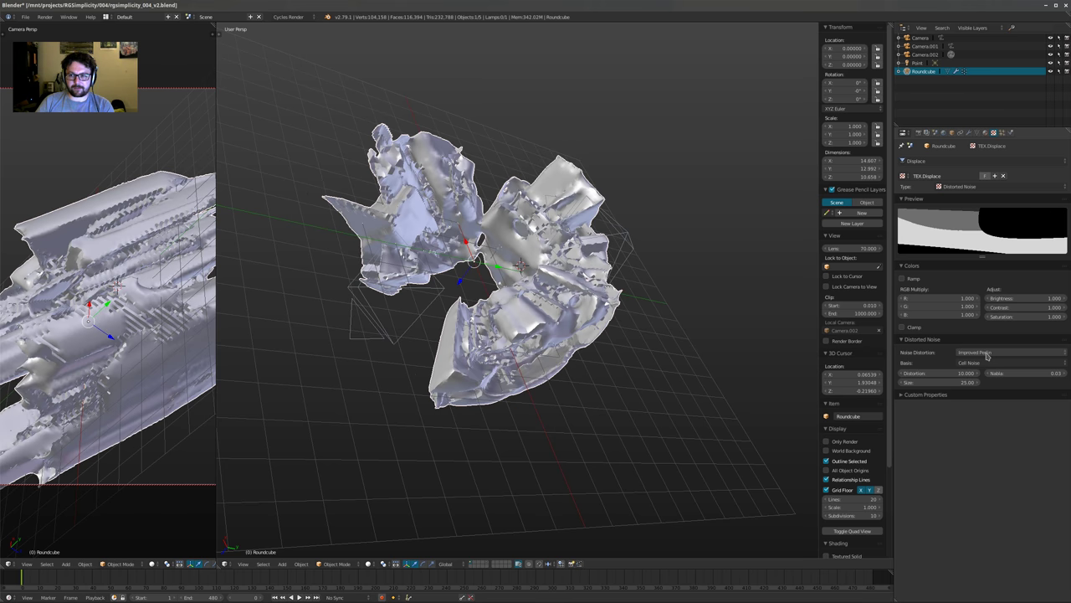
pyautogui.keyDown('ctrl'); pyautogui.scroll(1, 986, 356); pyautogui.keyUp('ctrl')
pyautogui.keyDown('ctrl'); pyautogui.scroll(1, 986, 353); pyautogui.keyUp('ctrl')
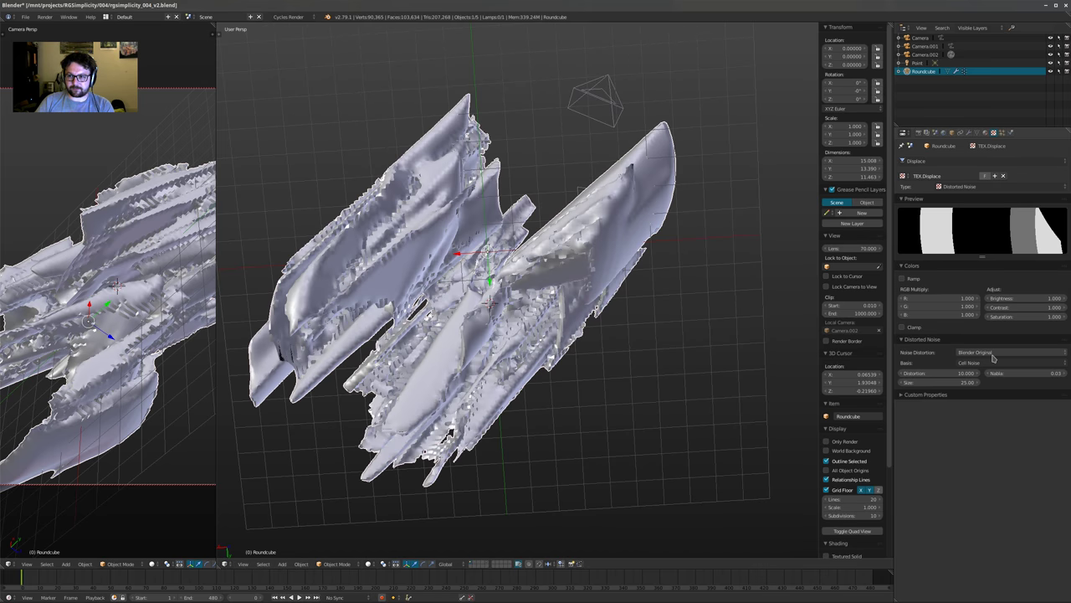
# Set the Noise Distortion of the TEX.Displace texture to Cell Noise and inspect the shell from another side
pyautogui.keyDown('ctrl'); pyautogui.scroll(1, 994, 359); pyautogui.keyUp('ctrl')
pyautogui.moveTo(721, 236); pyautogui.dragTo(458, 322, button='middle')
pyautogui.moveTo(535, 292); pyautogui.dragTo(586, 289, button='middle')
pyautogui.keyDown('ctrl'); pyautogui.scroll(1, 975, 362); pyautogui.keyUp('ctrl')
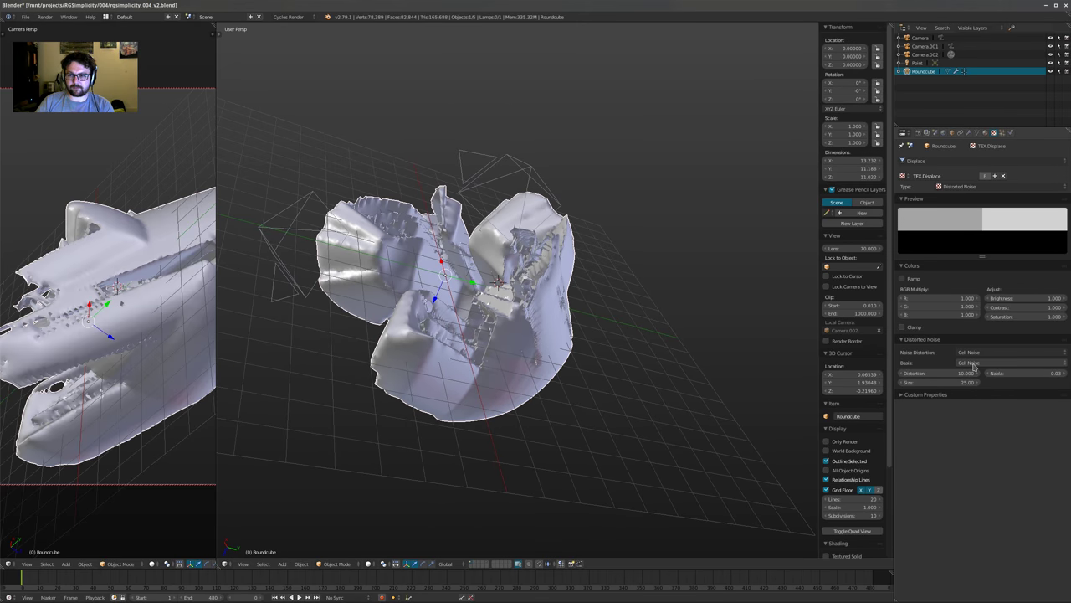
# Try Voronoi F2-F1, F4, F3 and F1 as the noise basis of TEX.Displace, inspecting the shell from several sides
pyautogui.keyDown('ctrl'); pyautogui.scroll(1, 975, 364); pyautogui.keyUp('ctrl')
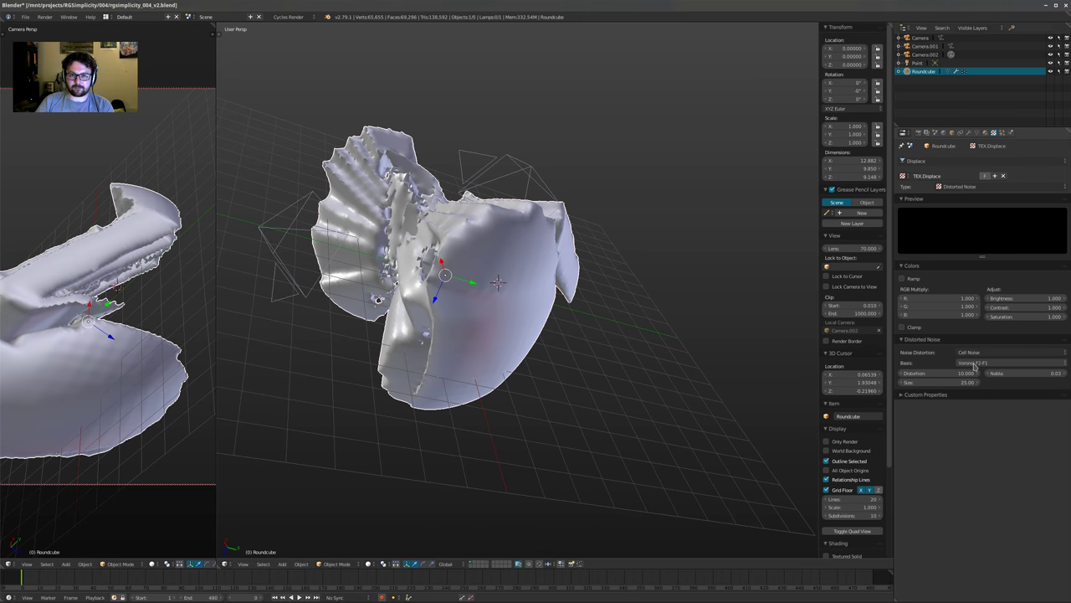
pyautogui.moveTo(504, 262); pyautogui.dragTo(536, 276, button='middle')
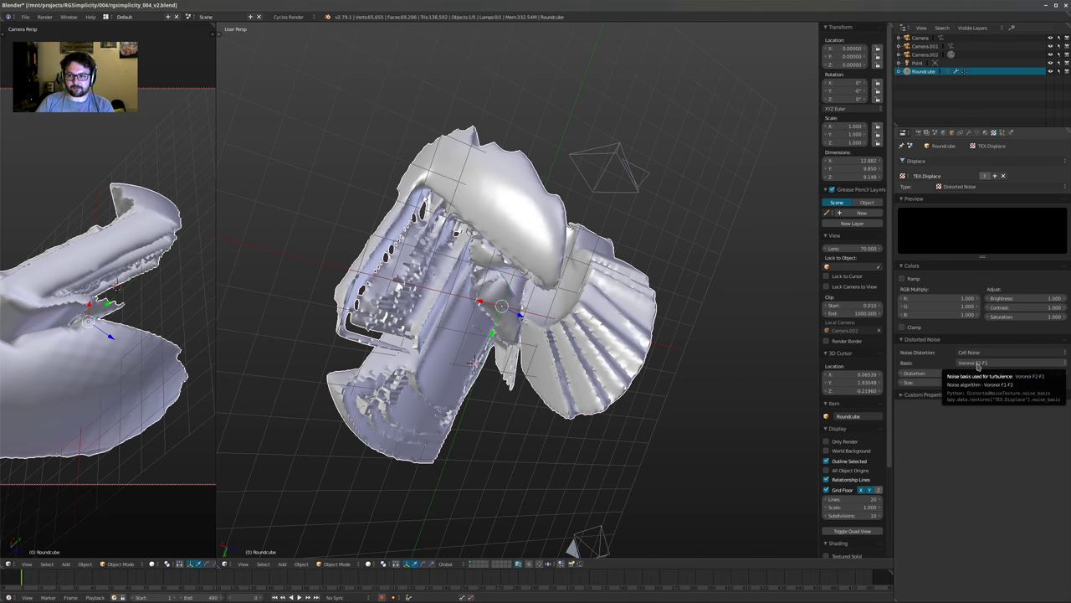
pyautogui.keyDown('ctrl'); pyautogui.scroll(1, 972, 360); pyautogui.keyUp('ctrl')
pyautogui.moveTo(586, 356); pyautogui.dragTo(646, 394, button='middle')
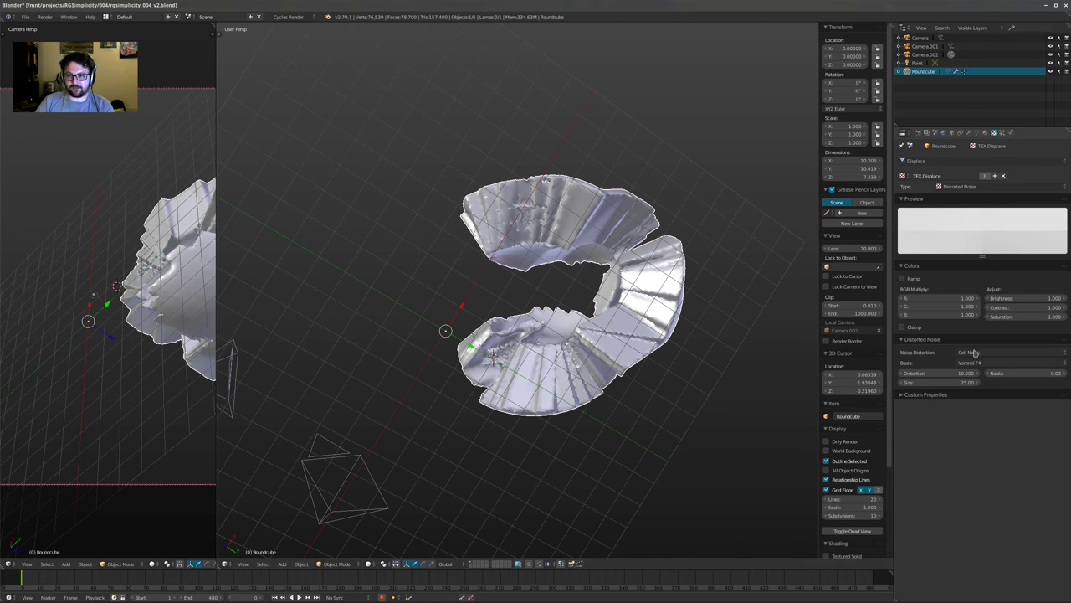
pyautogui.keyDown('ctrl'); pyautogui.scroll(1, 984, 361); pyautogui.keyUp('ctrl')
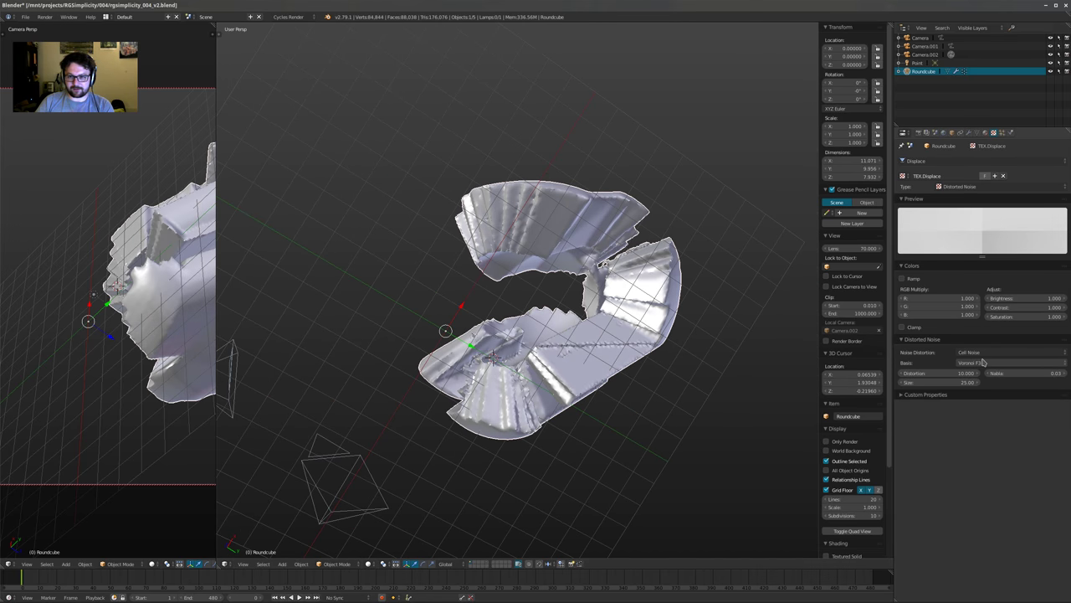
pyautogui.keyDown('ctrl'); pyautogui.scroll(1, 983, 361); pyautogui.keyUp('ctrl')
pyautogui.keyDown('ctrl'); pyautogui.scroll(1, 983, 362); pyautogui.keyUp('ctrl')
pyautogui.moveTo(705, 295); pyautogui.dragTo(740, 339, button='middle')
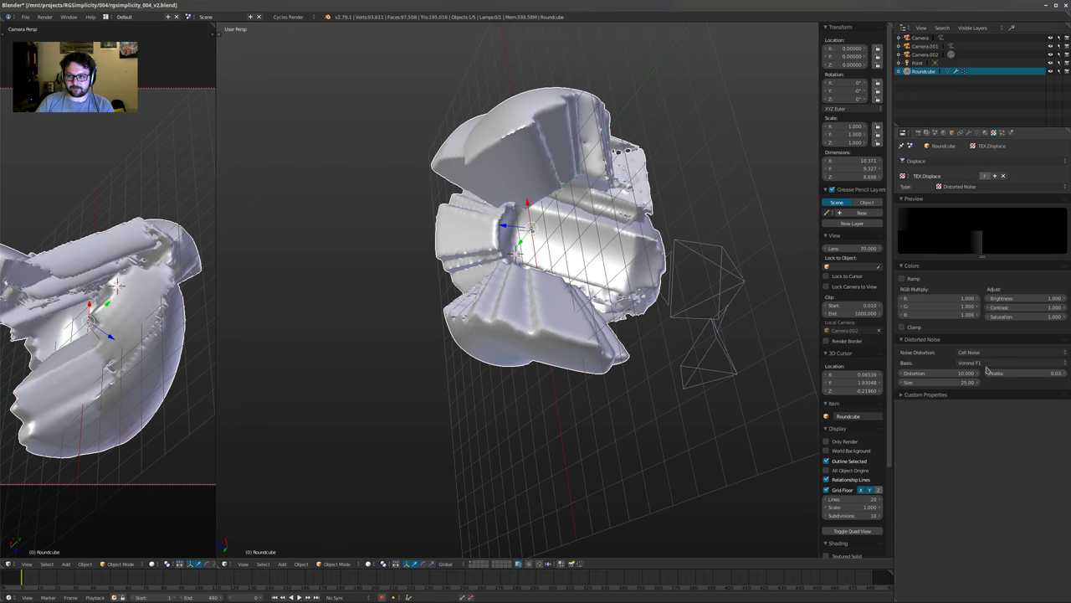
# Try Original Perlin as the noise basis of TEX.Displace, then set the basis to Blender Original
pyautogui.keyDown('ctrl'); pyautogui.scroll(1, 984, 365); pyautogui.keyUp('ctrl')
pyautogui.keyDown('ctrl'); pyautogui.scroll(1, 984, 365); pyautogui.keyUp('ctrl')
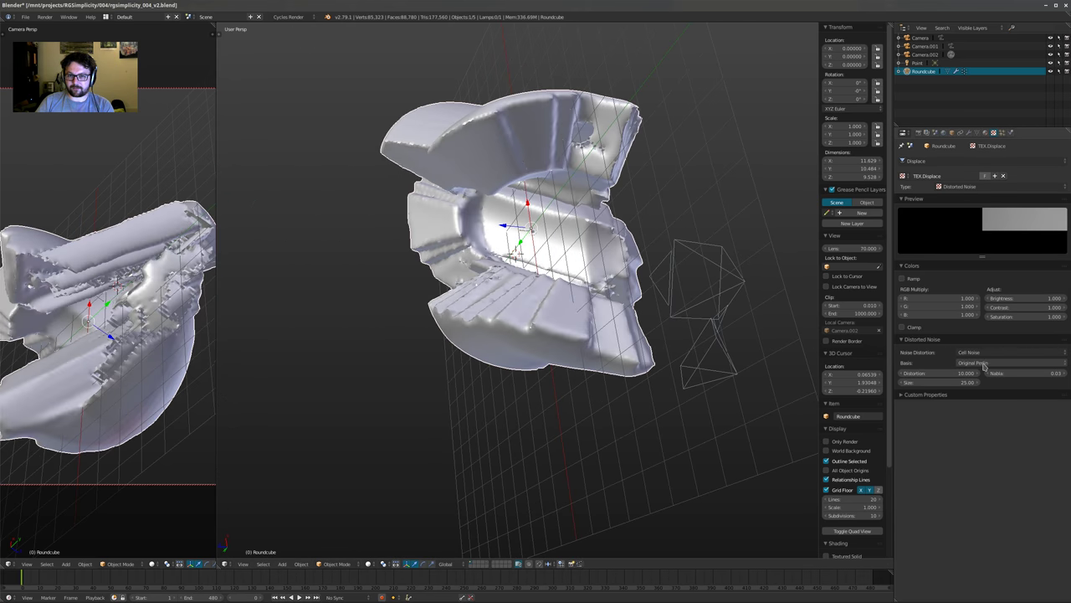
pyautogui.keyDown('ctrl'); pyautogui.scroll(1, 984, 364); pyautogui.keyUp('ctrl')
pyautogui.moveTo(669, 314); pyautogui.dragTo(824, 330, button='middle')
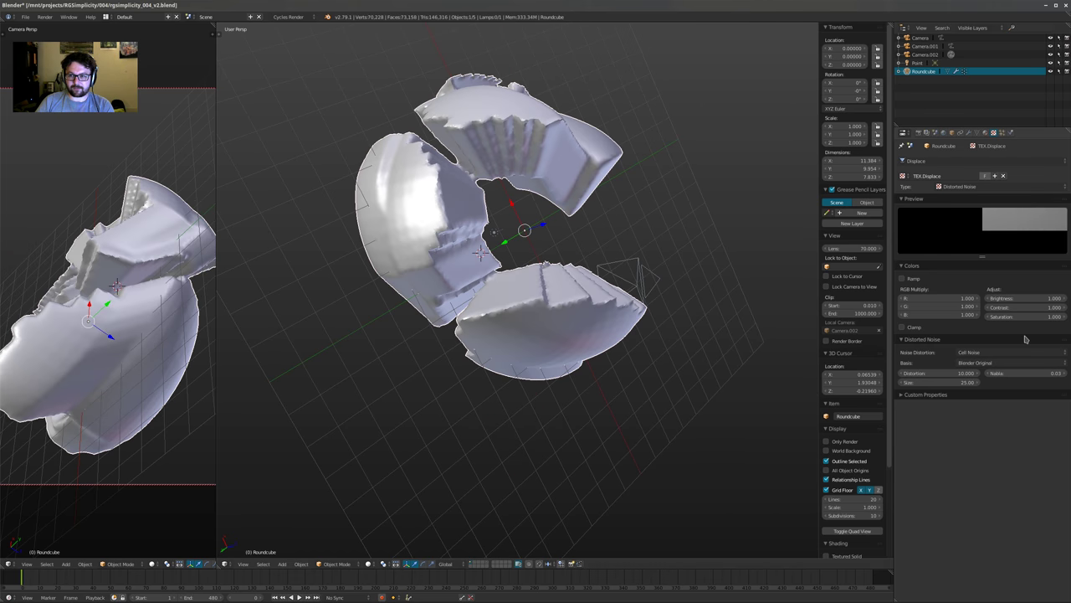
# Try the Voronoi, Perlin and Blender Original variants as the Noise Distortion of TEX.Displace and return it to Cell Noise
pyautogui.keyDown('ctrl'); pyautogui.scroll(1, 987, 354); pyautogui.keyUp('ctrl')
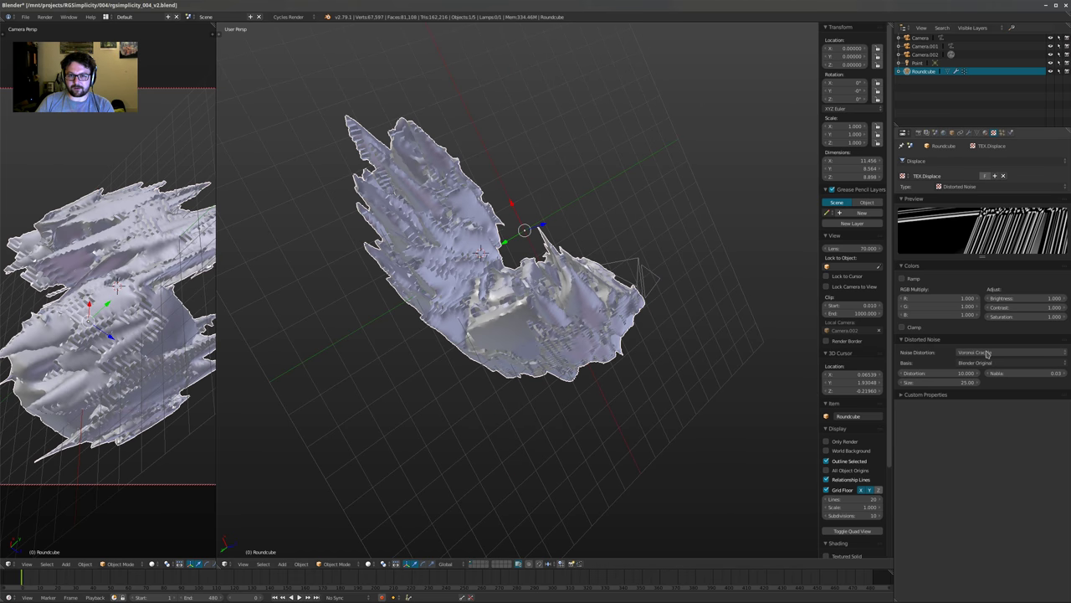
pyautogui.keyDown('ctrl'); pyautogui.scroll(1, 987, 354); pyautogui.keyUp('ctrl')
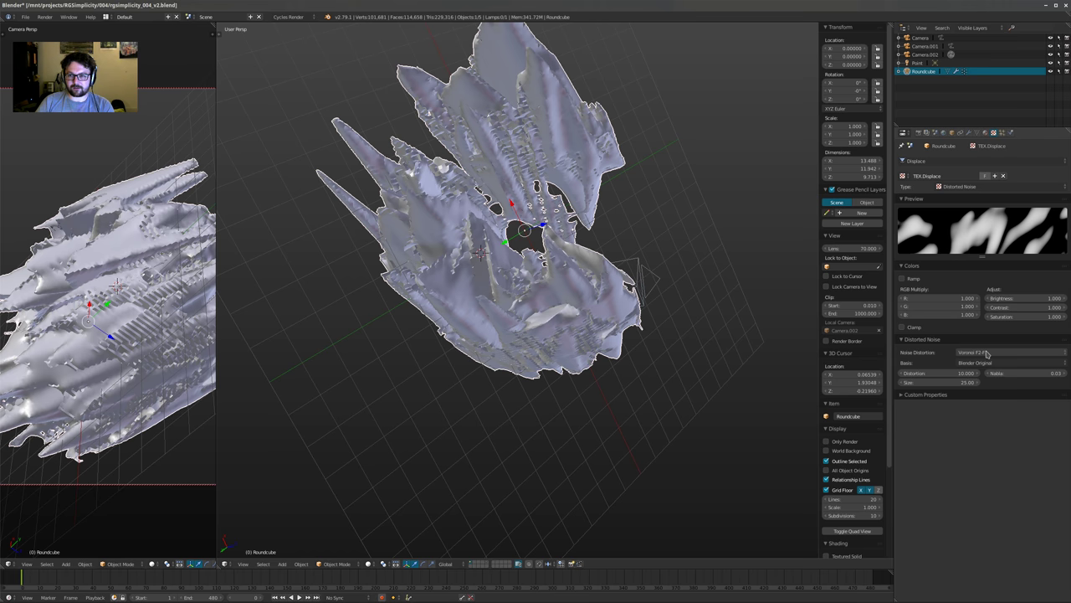
pyautogui.keyDown('ctrl'); pyautogui.scroll(1, 986, 354); pyautogui.keyUp('ctrl')
pyautogui.keyDown('ctrl'); pyautogui.scroll(1, 986, 354); pyautogui.keyUp('ctrl')
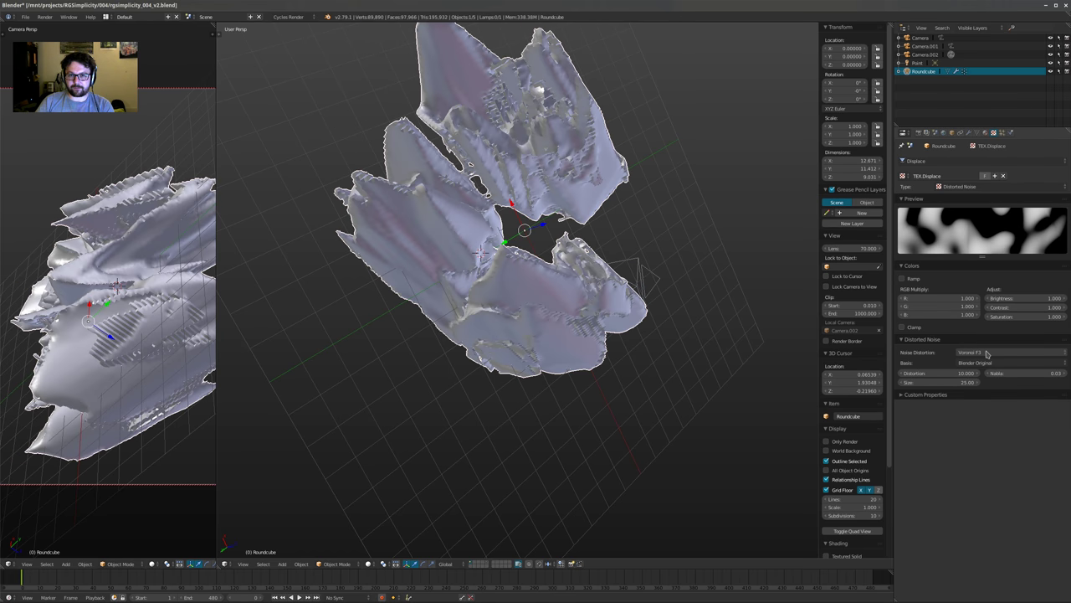
pyautogui.keyDown('ctrl'); pyautogui.scroll(1, 987, 354); pyautogui.keyUp('ctrl')
pyautogui.keyDown('ctrl'); pyautogui.scroll(1, 987, 354); pyautogui.keyUp('ctrl')
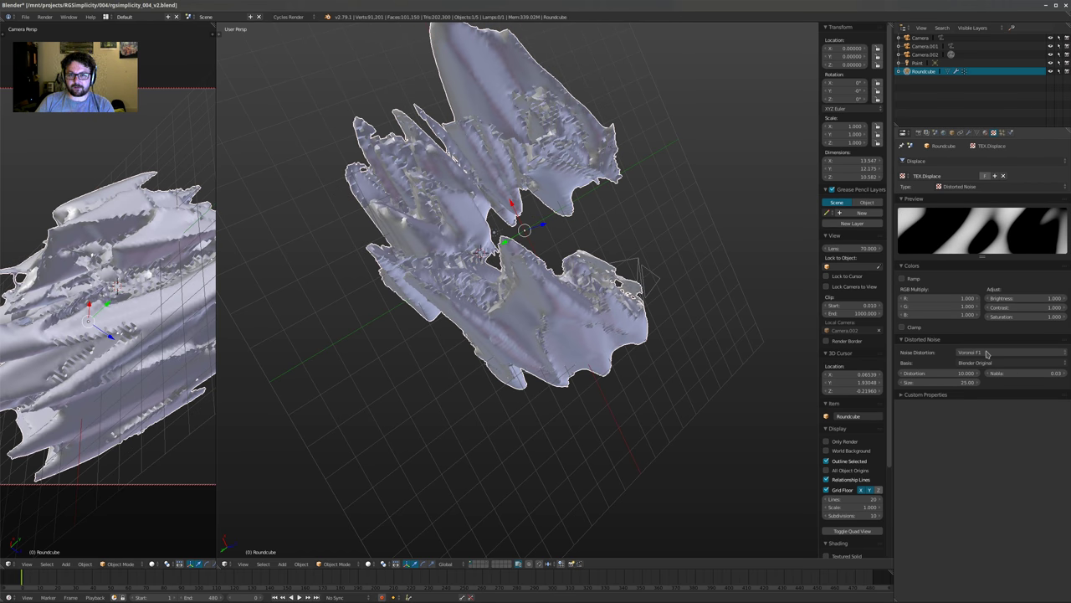
pyautogui.keyDown('ctrl'); pyautogui.scroll(1, 986, 354); pyautogui.keyUp('ctrl')
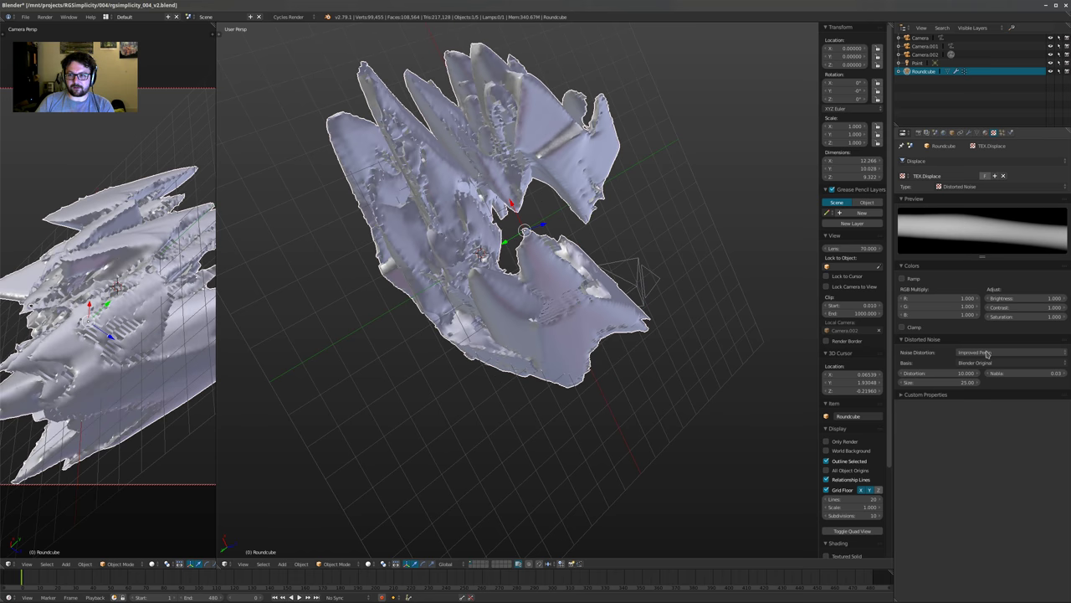
pyautogui.keyDown('ctrl'); pyautogui.scroll(1, 986, 354); pyautogui.keyUp('ctrl')
pyautogui.moveTo(683, 263); pyautogui.dragTo(517, 331, button='middle')
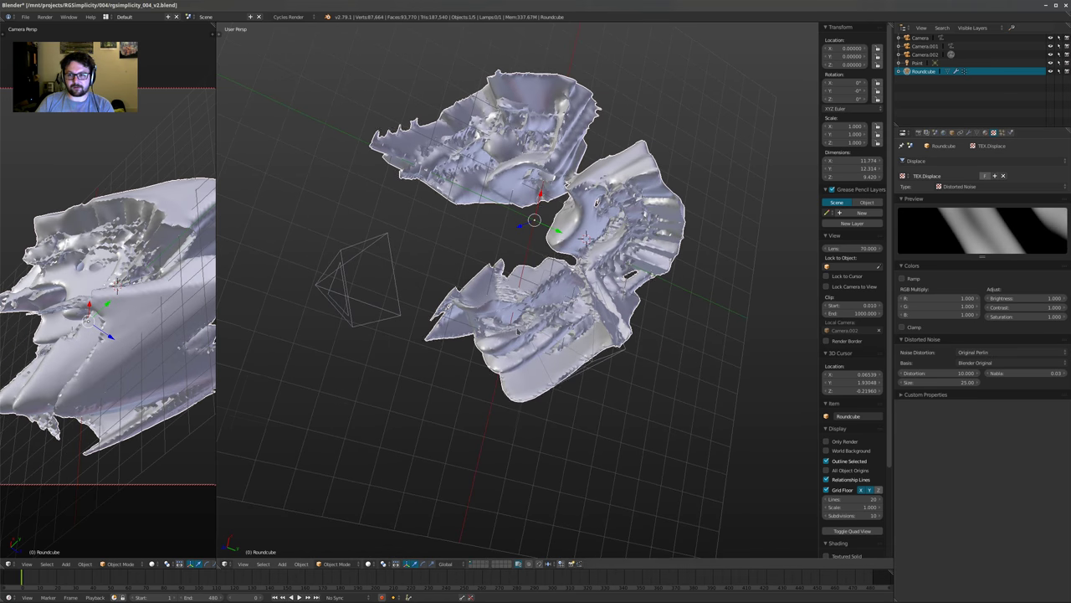
pyautogui.keyDown('ctrl'); pyautogui.scroll(1, 984, 354); pyautogui.keyUp('ctrl')
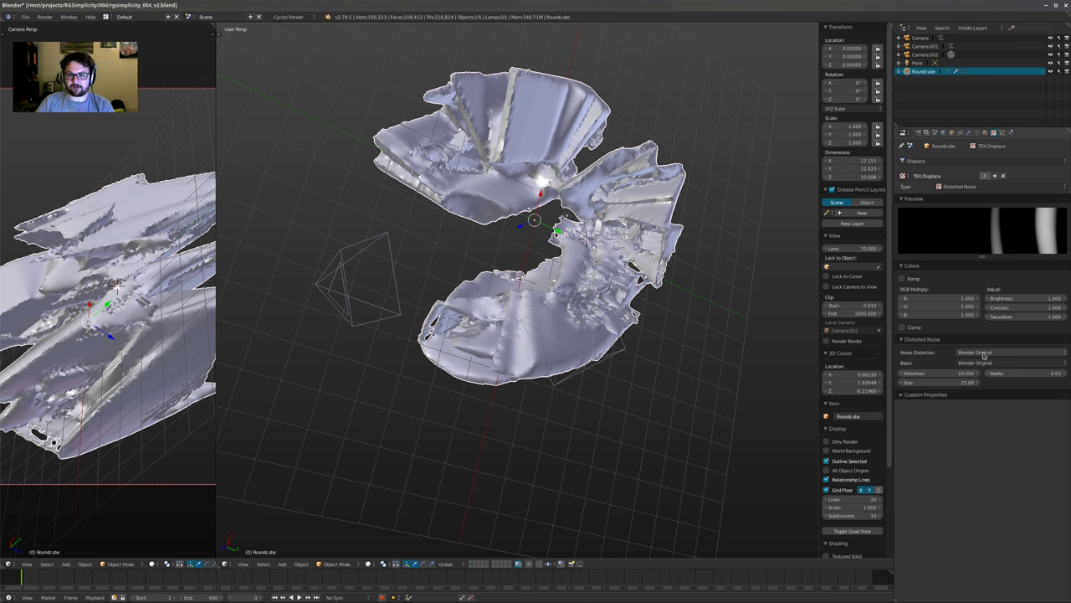
pyautogui.keyDown('ctrl'); pyautogui.scroll(1, 985, 354); pyautogui.keyUp('ctrl')
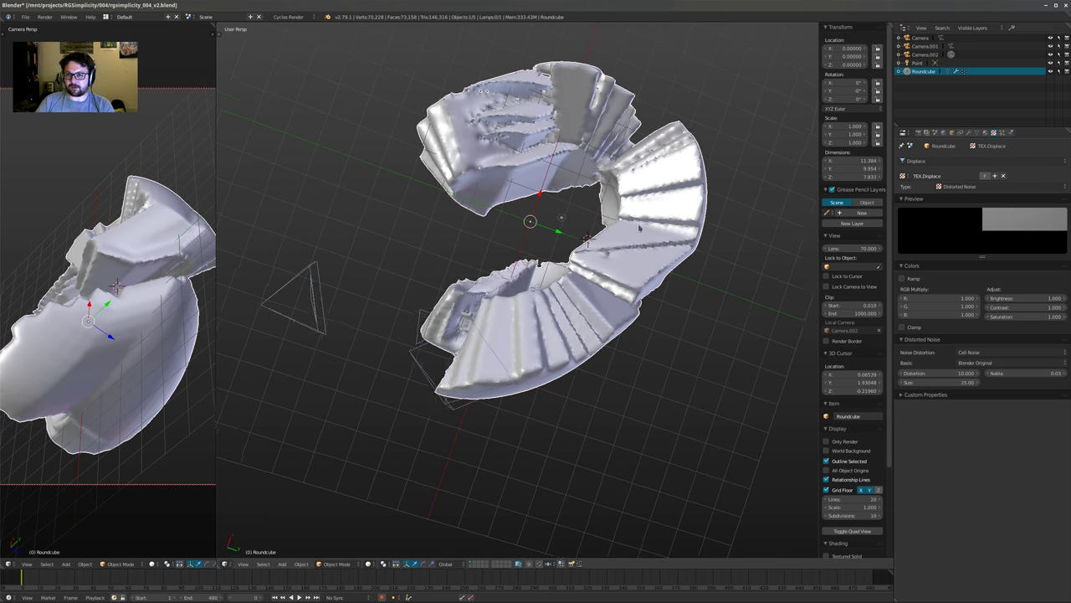
# Switch to the VertexWeightEdit modifier's TEX.Weight texture and try the Stucci, Point Density and Ocean types
pyautogui.click(929, 160)
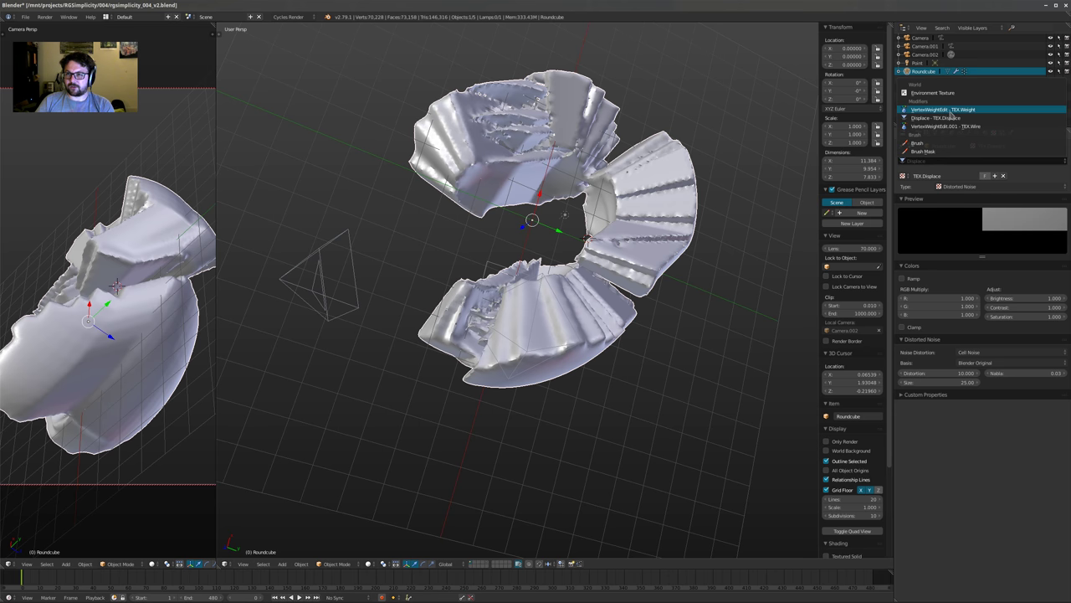
pyautogui.click(950, 112)
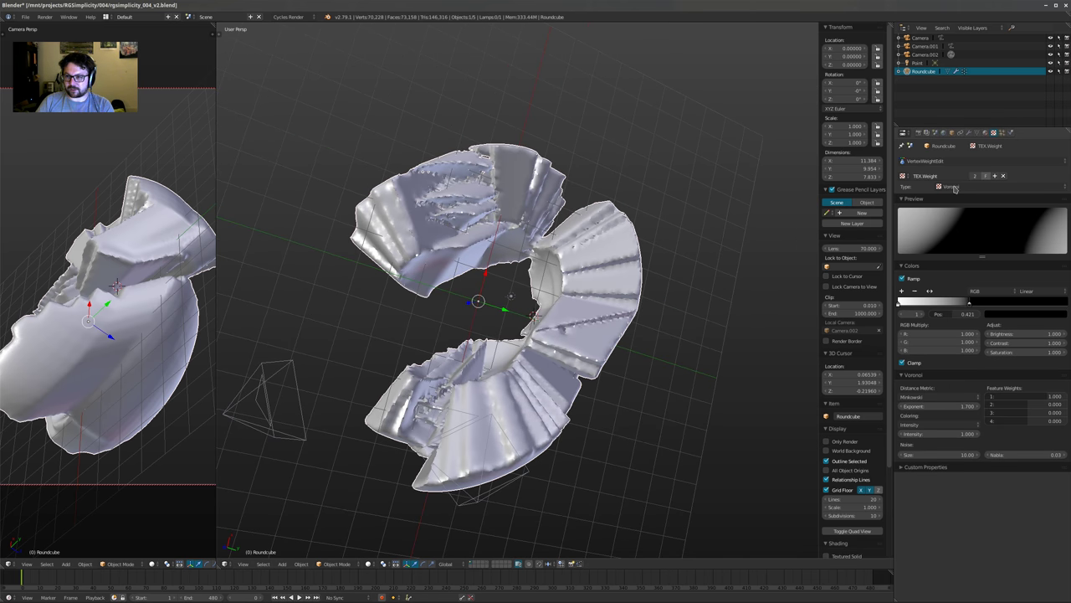
pyautogui.keyDown('ctrl'); pyautogui.scroll(1, 963, 187); pyautogui.keyUp('ctrl')
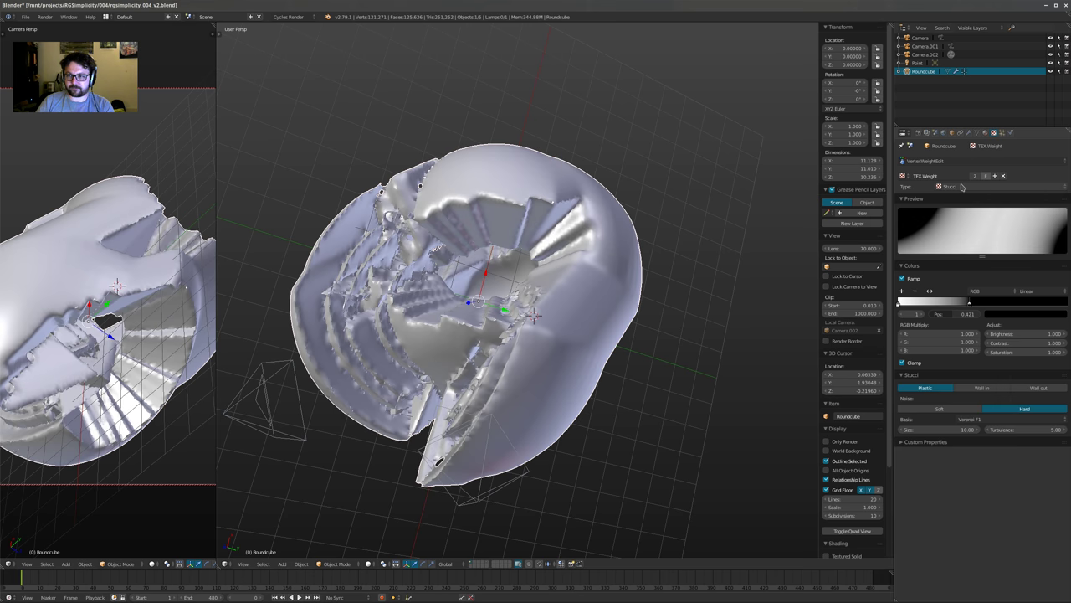
pyautogui.keyDown('ctrl'); pyautogui.scroll(1, 962, 187); pyautogui.keyUp('ctrl')
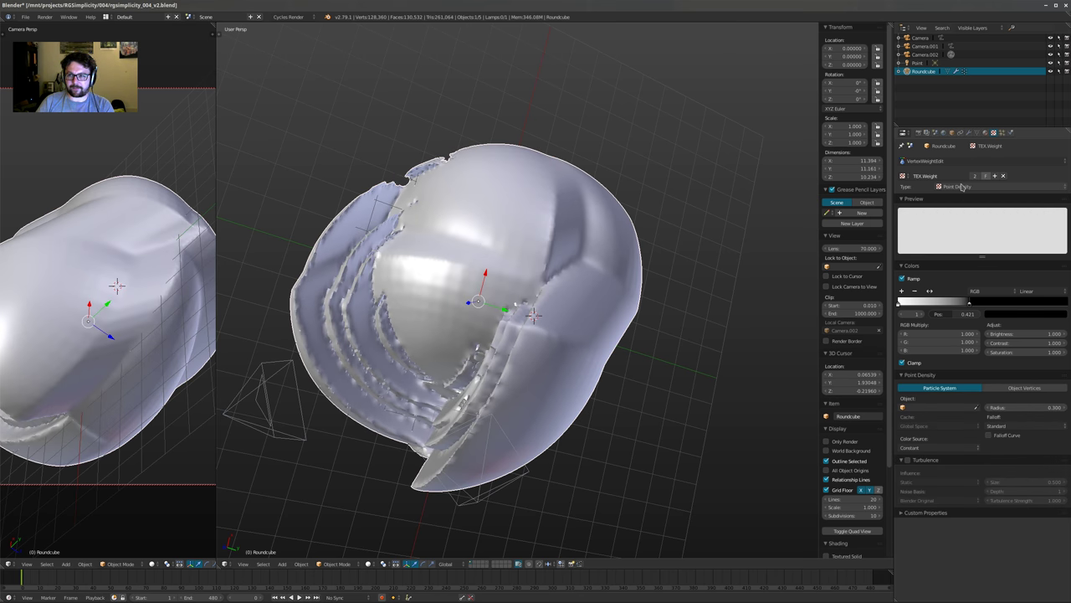
pyautogui.keyDown('ctrl'); pyautogui.scroll(1, 963, 186); pyautogui.keyUp('ctrl')
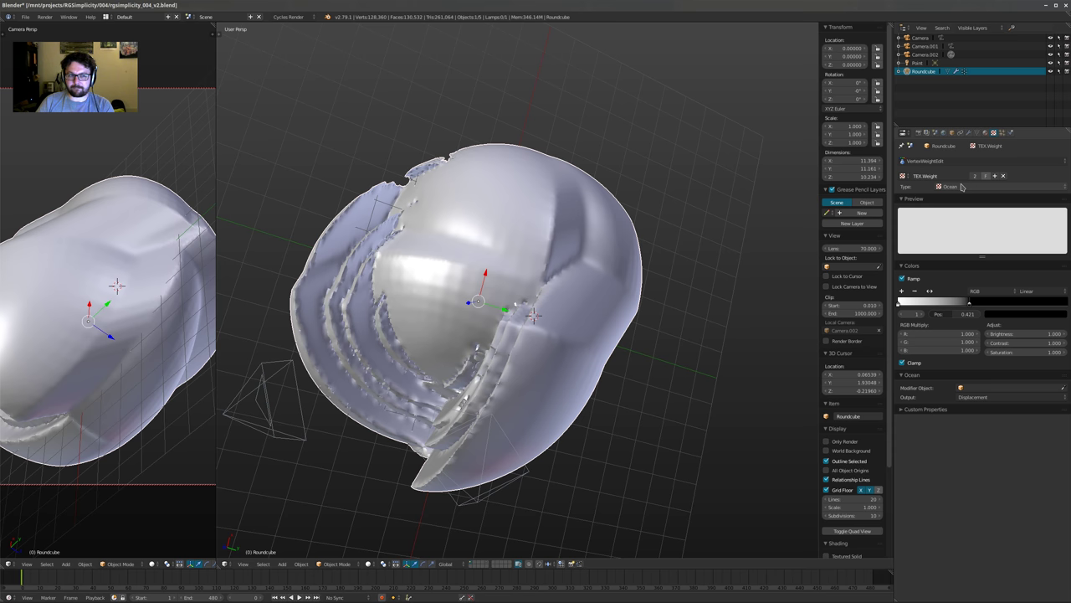
# Try the Noise, Musgrave, Magic, Image or Movie, Distorted Noise and Clouds types on the TEX.Weight texture
pyautogui.keyDown('ctrl'); pyautogui.scroll(1, 962, 187); pyautogui.keyUp('ctrl')
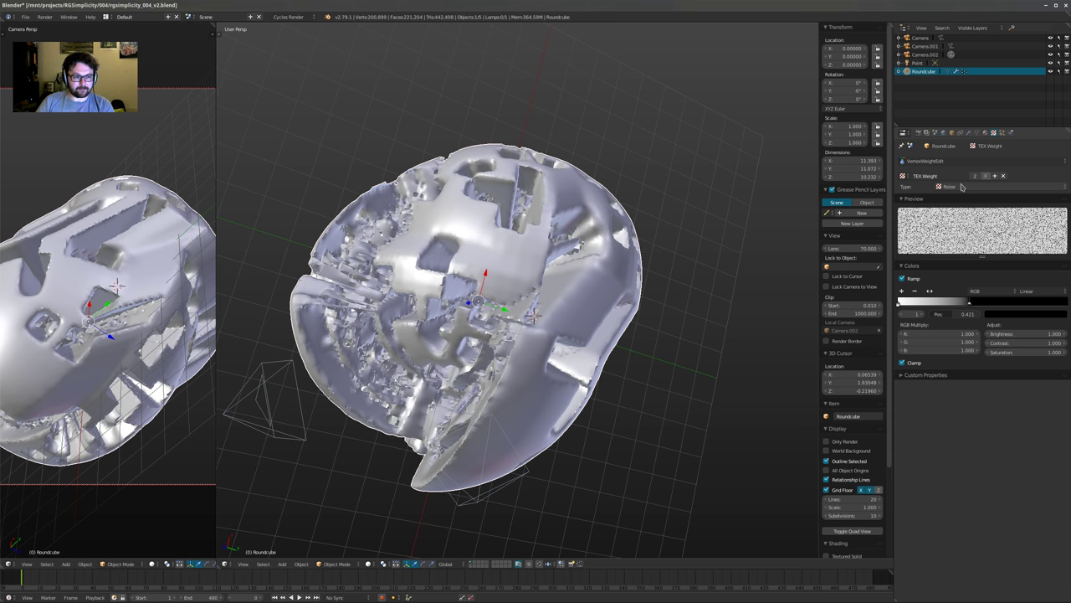
pyautogui.keyDown('ctrl'); pyautogui.scroll(1, 963, 187); pyautogui.keyUp('ctrl')
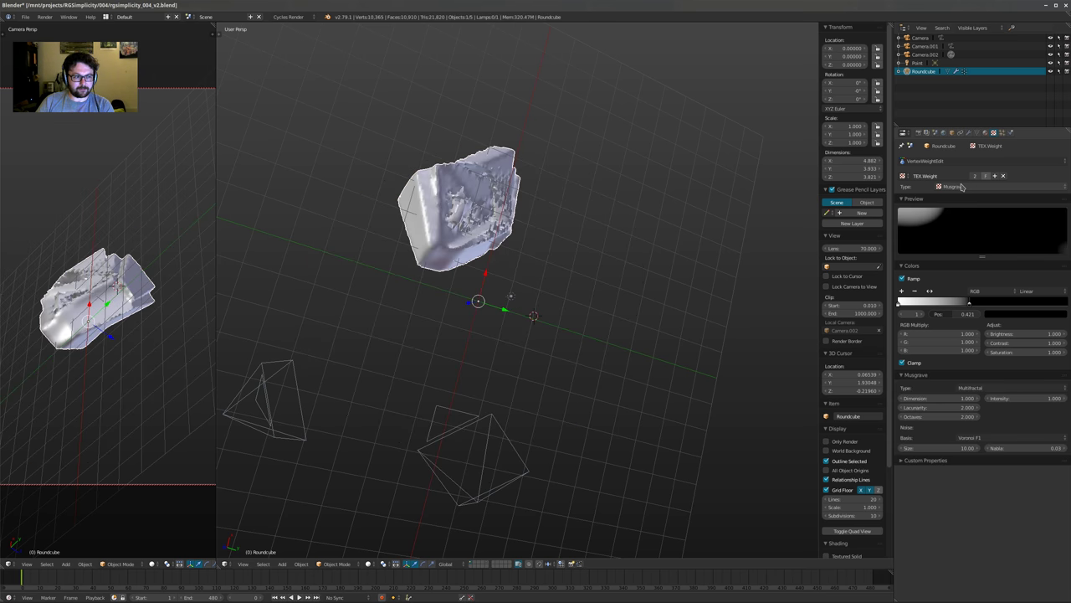
pyautogui.keyDown('ctrl'); pyautogui.scroll(1, 962, 187); pyautogui.keyUp('ctrl')
pyautogui.keyDown('ctrl'); pyautogui.scroll(1, 962, 187); pyautogui.keyUp('ctrl')
pyautogui.moveTo(568, 253); pyautogui.dragTo(579, 295, button='middle')
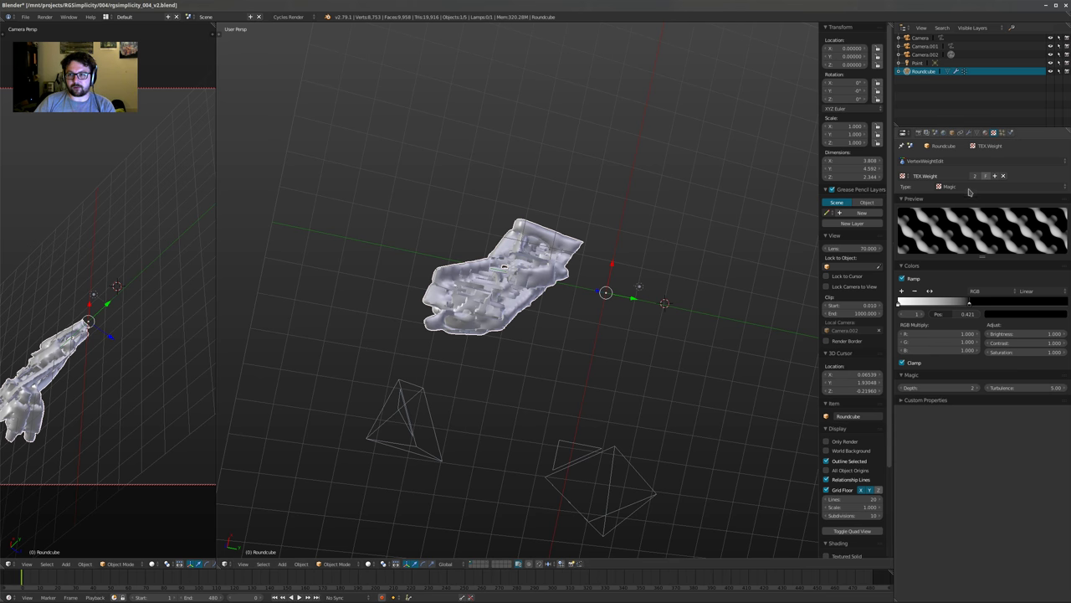
pyautogui.keyDown('ctrl'); pyautogui.scroll(1, 968, 189); pyautogui.keyUp('ctrl')
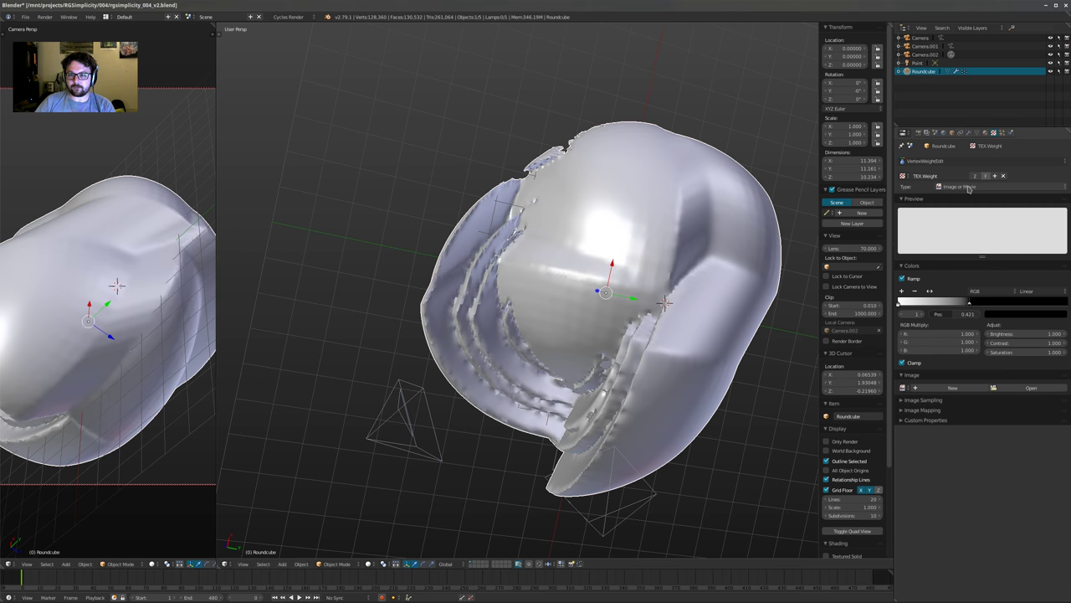
pyautogui.moveTo(605, 223); pyautogui.dragTo(633, 183, button='middle')
pyautogui.keyDown('ctrl'); pyautogui.scroll(1, 985, 187); pyautogui.keyUp('ctrl')
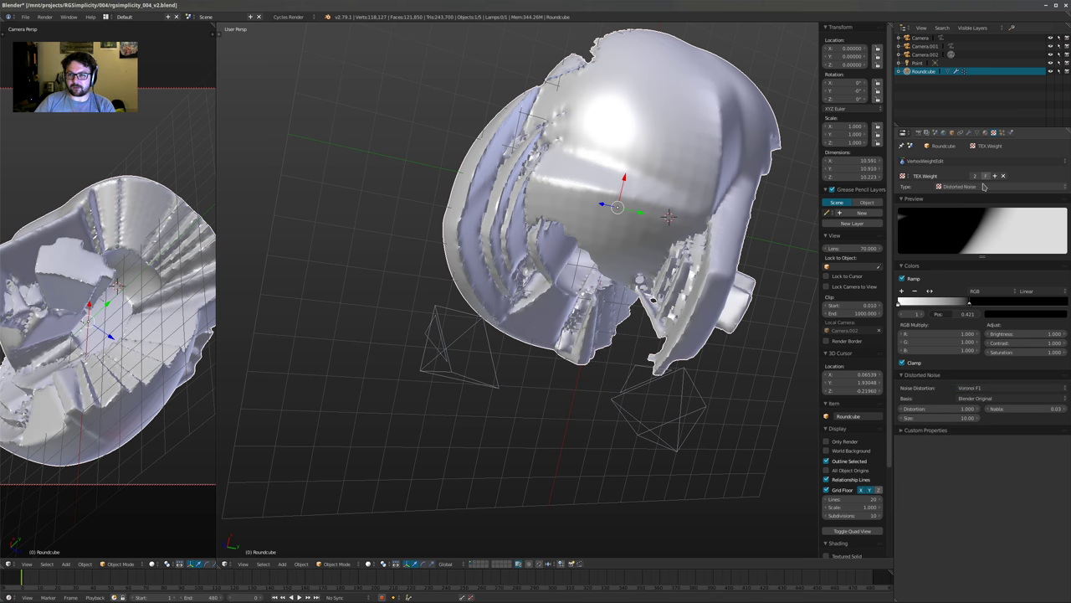
pyautogui.moveTo(711, 209); pyautogui.dragTo(661, 216, button='middle')
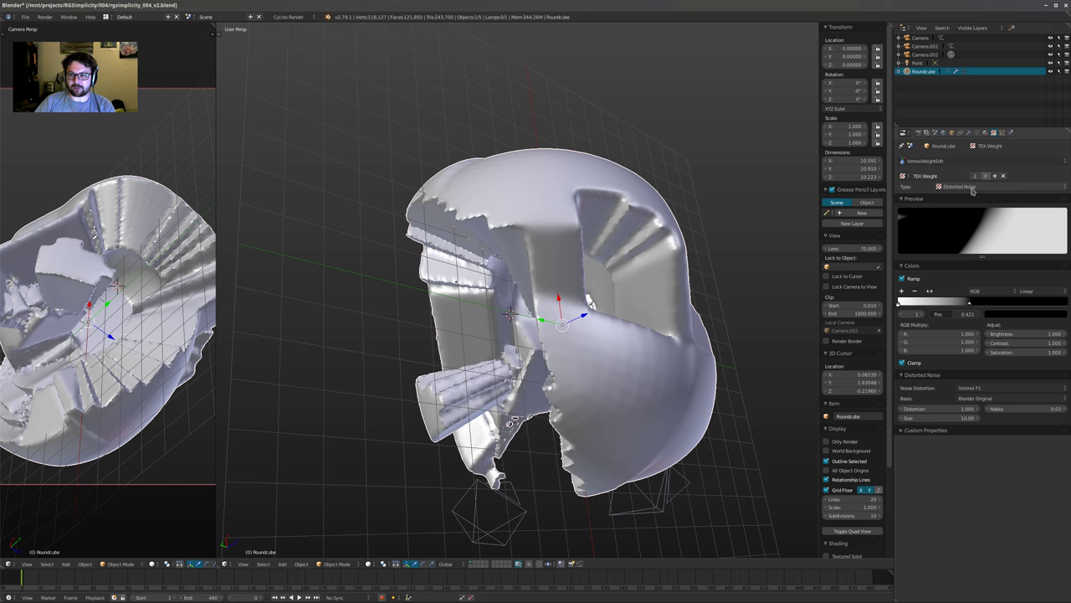
pyautogui.keyDown('ctrl'); pyautogui.scroll(1, 972, 189); pyautogui.keyUp('ctrl')
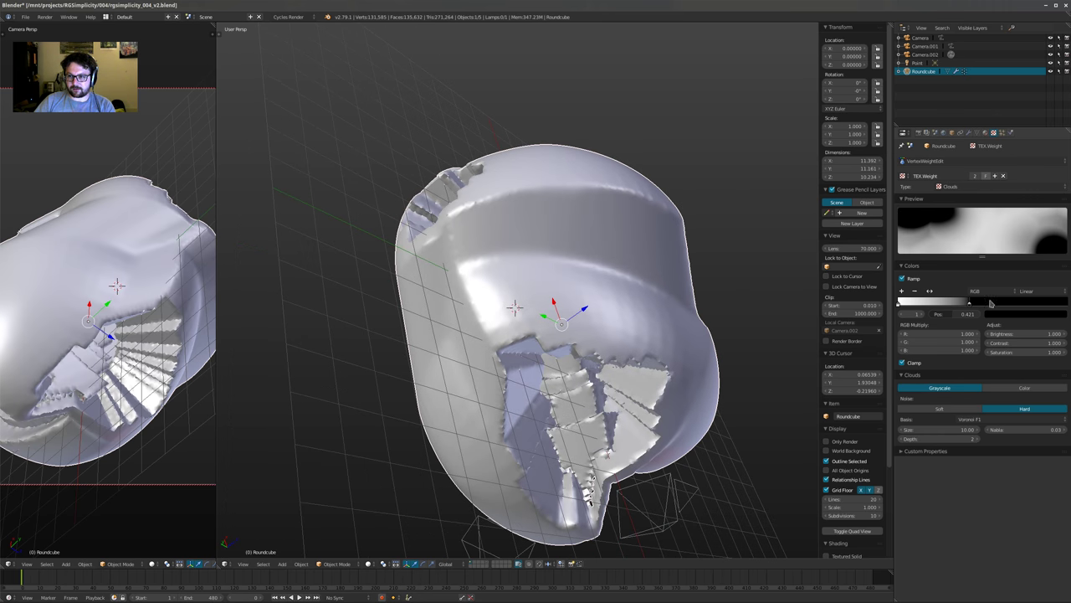
# Move the color ramp's black stop to position 0.748 and change the TEX.Weight texture type to Distorted Noise
pyautogui.moveTo(1021, 306); pyautogui.dragTo(1035, 305)
pyautogui.moveTo(542, 253); pyautogui.dragTo(524, 286, button='middle')
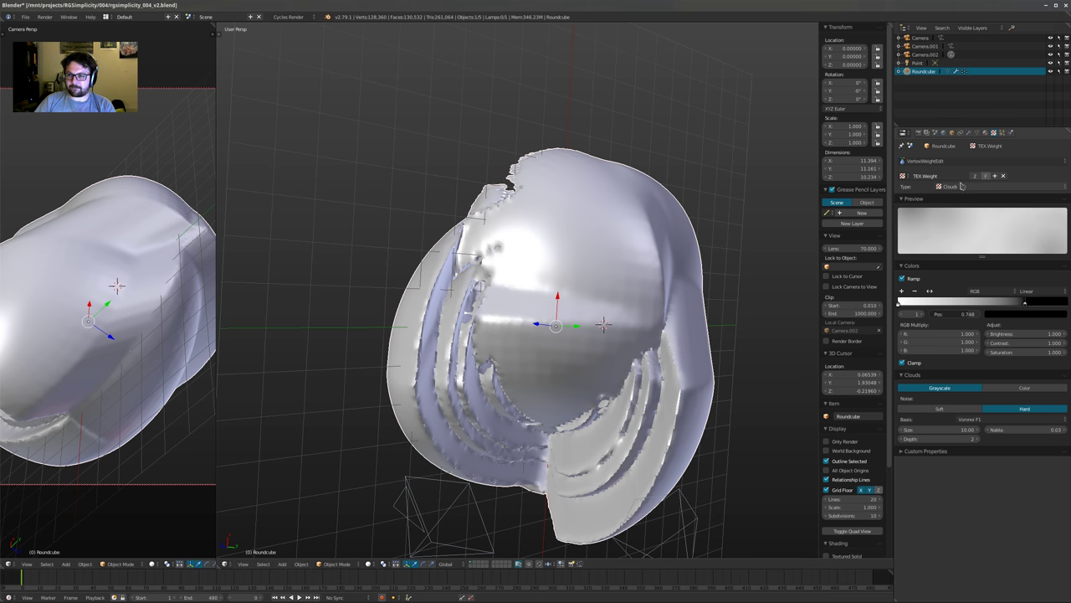
pyautogui.keyDown('shift'); pyautogui.moveTo(625, 482); pyautogui.dragTo(596, 325, button='middle'); pyautogui.keyUp('shift')
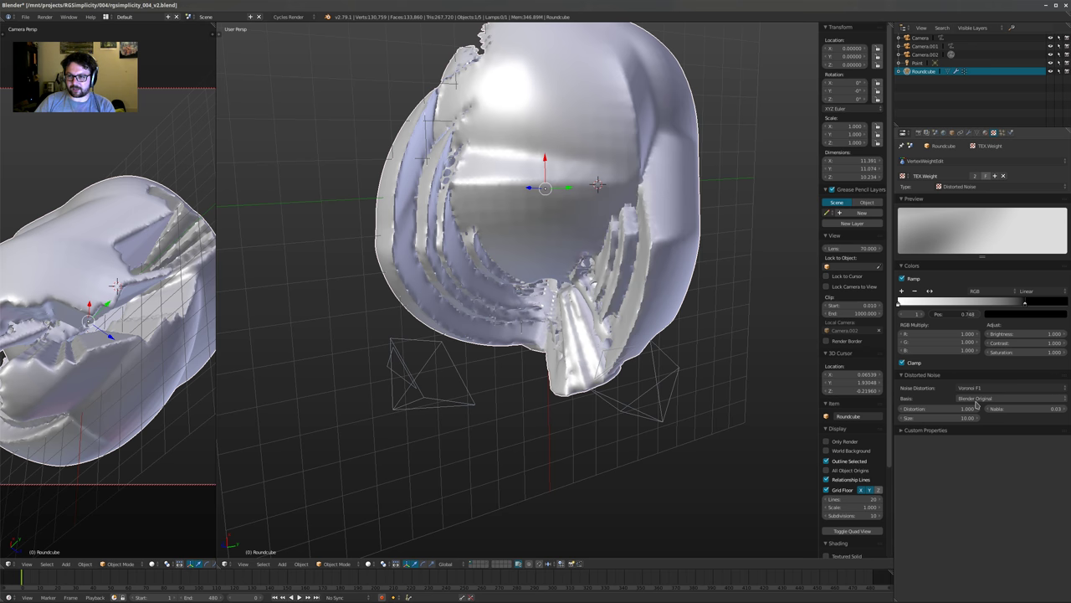
# Try Voronoi Crackle and Voronoi F4 as the Distorted Noise basis, with Blender Original as the noise distortion
pyautogui.keyDown('ctrl'); pyautogui.scroll(-8, 975, 403); pyautogui.keyUp('ctrl')
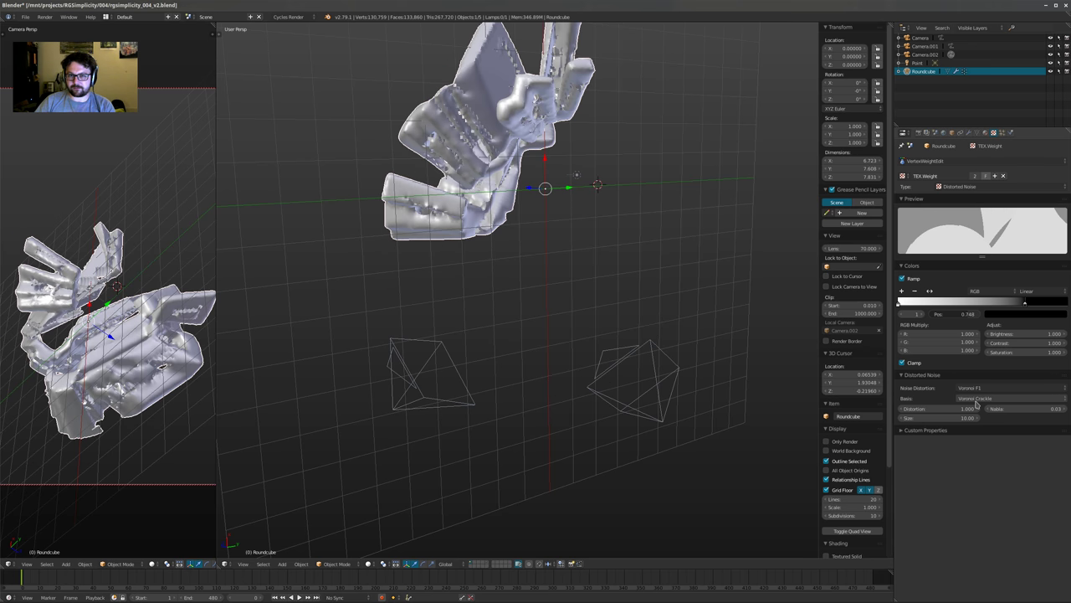
pyautogui.keyDown('ctrl'); pyautogui.scroll(1, 975, 404); pyautogui.keyUp('ctrl')
pyautogui.keyDown('ctrl'); pyautogui.scroll(4, 976, 404); pyautogui.keyUp('ctrl')
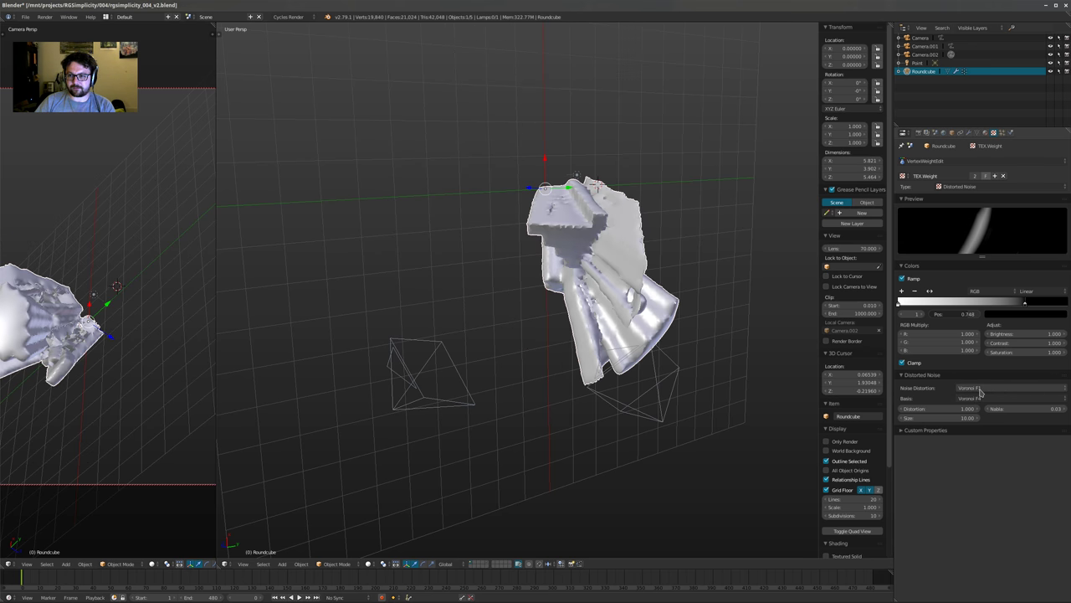
pyautogui.keyDown('ctrl'); pyautogui.scroll(1, 981, 389); pyautogui.keyUp('ctrl')
pyautogui.keyDown('ctrl'); pyautogui.scroll(2, 981, 390); pyautogui.keyUp('ctrl')
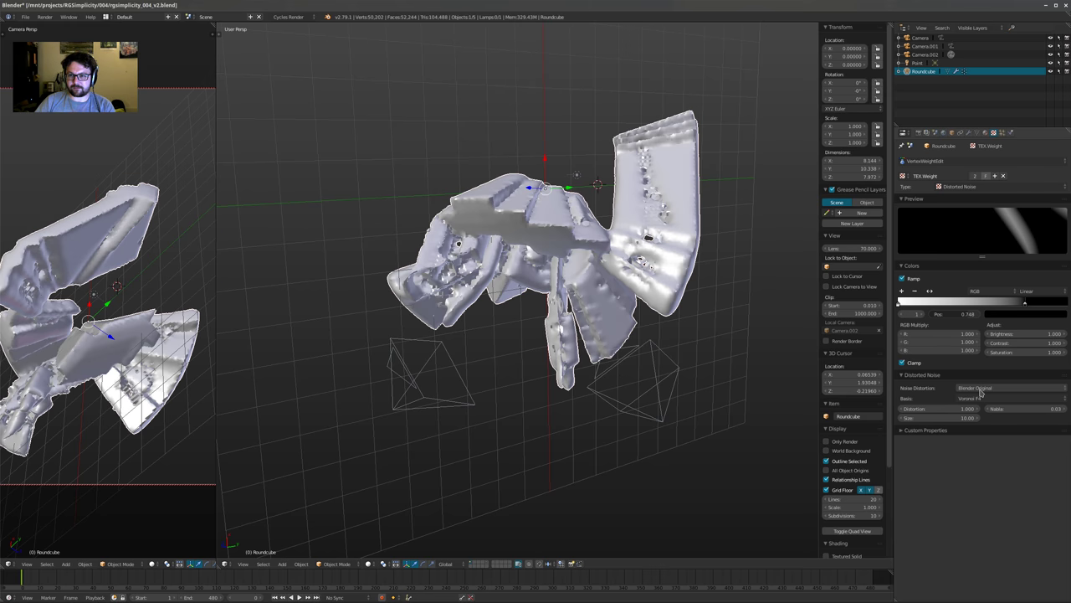
# Compare Voronoi F2-F1, Voronoi F4 and Voronoi F2 as the texture's noise distortion, examining the mesh from different angles
pyautogui.moveTo(457, 372); pyautogui.dragTo(485, 370, button='middle')
pyautogui.moveTo(641, 368); pyautogui.dragTo(744, 382, button='middle')
pyautogui.keyDown('ctrl'); pyautogui.scroll(-3, 987, 391); pyautogui.keyUp('ctrl')
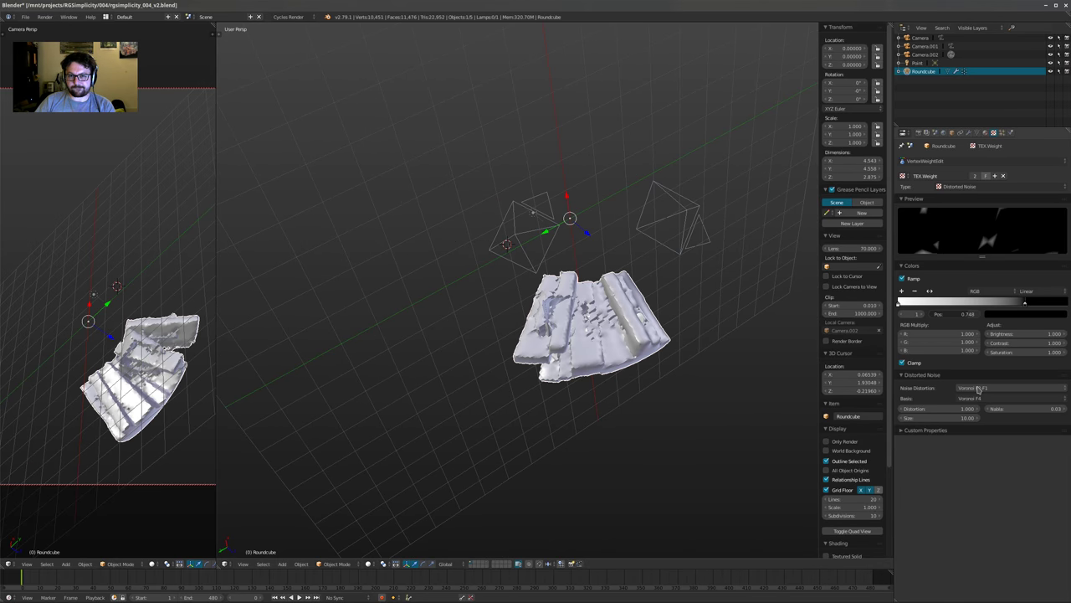
pyautogui.keyDown('ctrl'); pyautogui.scroll(1, 978, 390); pyautogui.keyUp('ctrl')
pyautogui.moveTo(691, 350); pyautogui.dragTo(728, 314, button='middle')
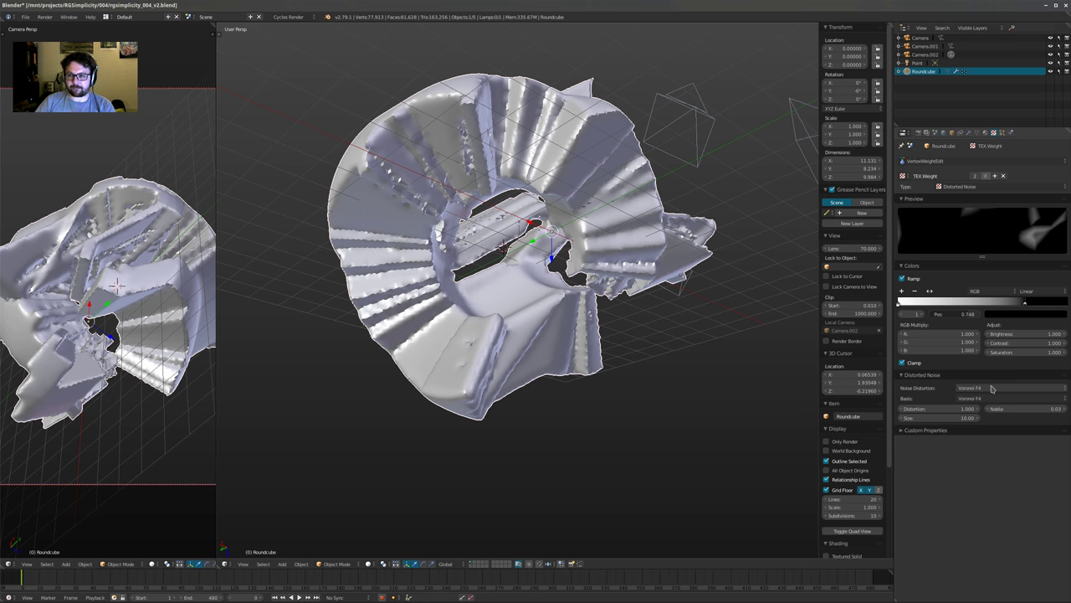
pyautogui.keyDown('ctrl'); pyautogui.scroll(1, 991, 387); pyautogui.keyUp('ctrl')
pyautogui.keyDown('ctrl'); pyautogui.scroll(1, 1000, 390); pyautogui.keyUp('ctrl')
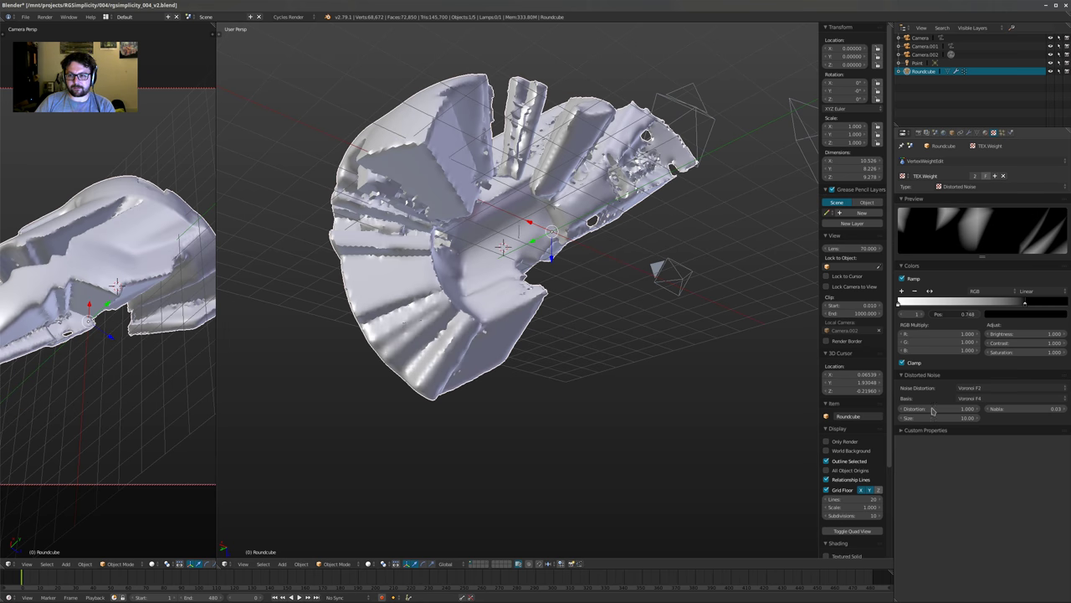
# Set the Distorted Noise texture's distortion amount to 2.5 and its size to 5
pyautogui.press('Return')
pyautogui.moveTo(705, 299); pyautogui.dragTo(561, 309, button='middle')
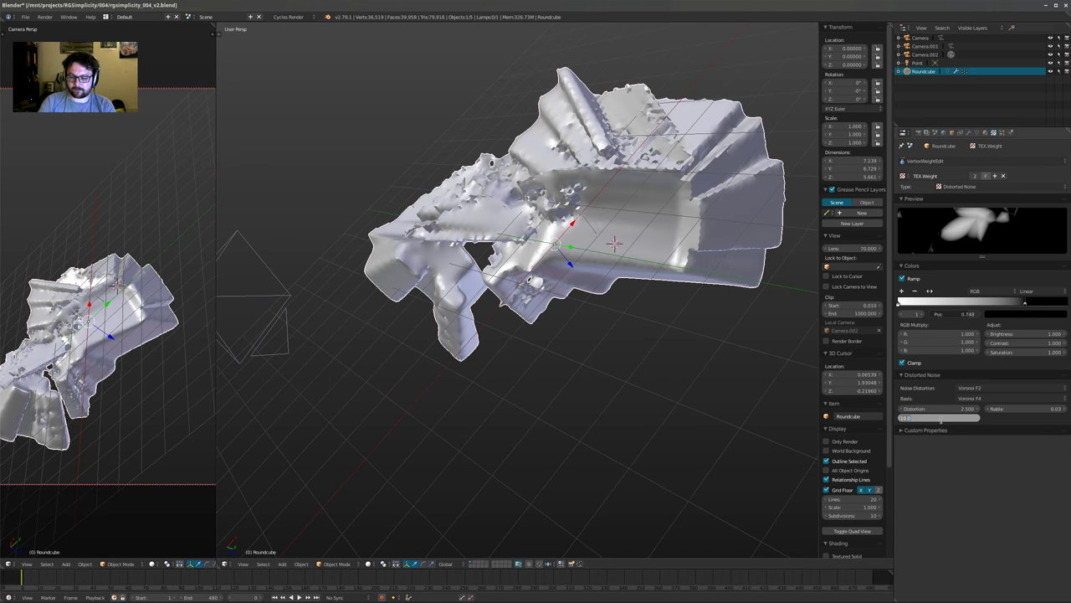
pyautogui.write('5')
pyautogui.press('Return')
pyautogui.scroll(-5, 614, 216)
pyautogui.moveTo(613, 219); pyautogui.dragTo(619, 167, button='middle')
pyautogui.scroll(5, 577, 198)
pyautogui.keyDown('shift'); pyautogui.moveTo(619, 168); pyautogui.dragTo(606, 364, button='middle'); pyautogui.keyUp('shift')
pyautogui.keyDown('shift'); pyautogui.moveTo(606, 364); pyautogui.dragTo(622, 287, button='middle'); pyautogui.keyUp('shift')
# Cycle through noise distortion types such as Voronoi F1, Voronoi Crackle and Original Perlin, settling on Blender Original
pyautogui.keyDown('ctrl'); pyautogui.scroll(1, 985, 392); pyautogui.keyUp('ctrl')
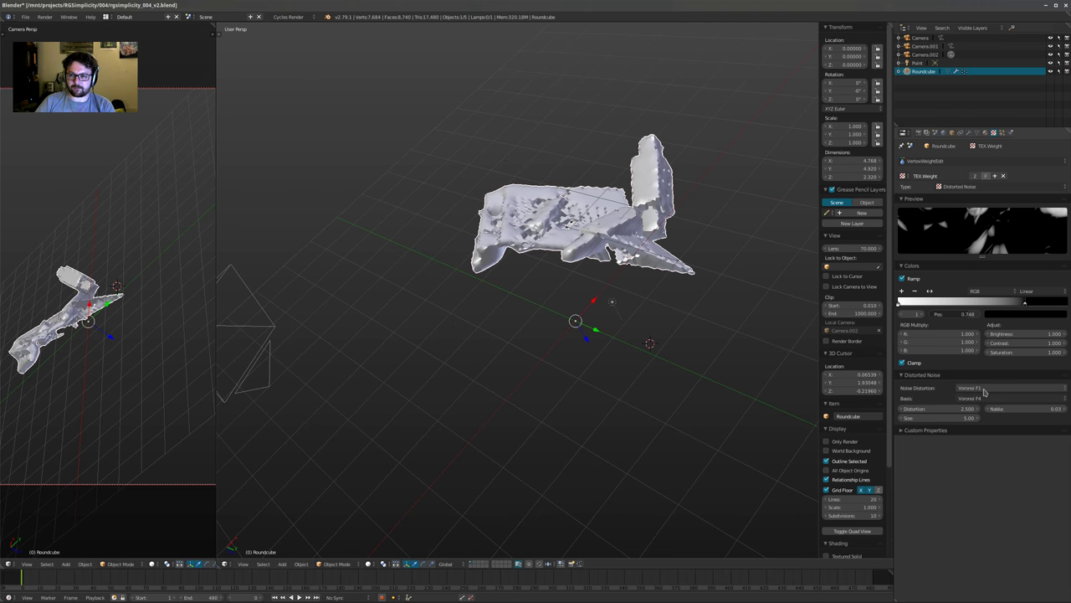
pyautogui.keyDown('ctrl'); pyautogui.scroll(1, 985, 392); pyautogui.keyUp('ctrl')
pyautogui.keyDown('ctrl'); pyautogui.scroll(-6, 985, 392); pyautogui.keyUp('ctrl')
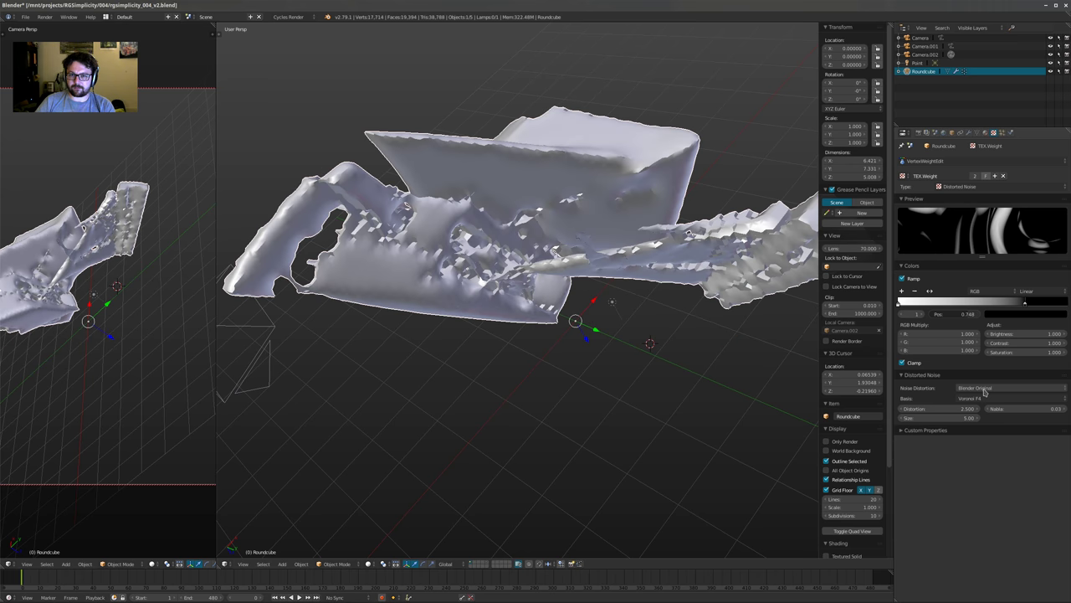
pyautogui.keyDown('ctrl'); pyautogui.scroll(2, 974, 389); pyautogui.keyUp('ctrl')
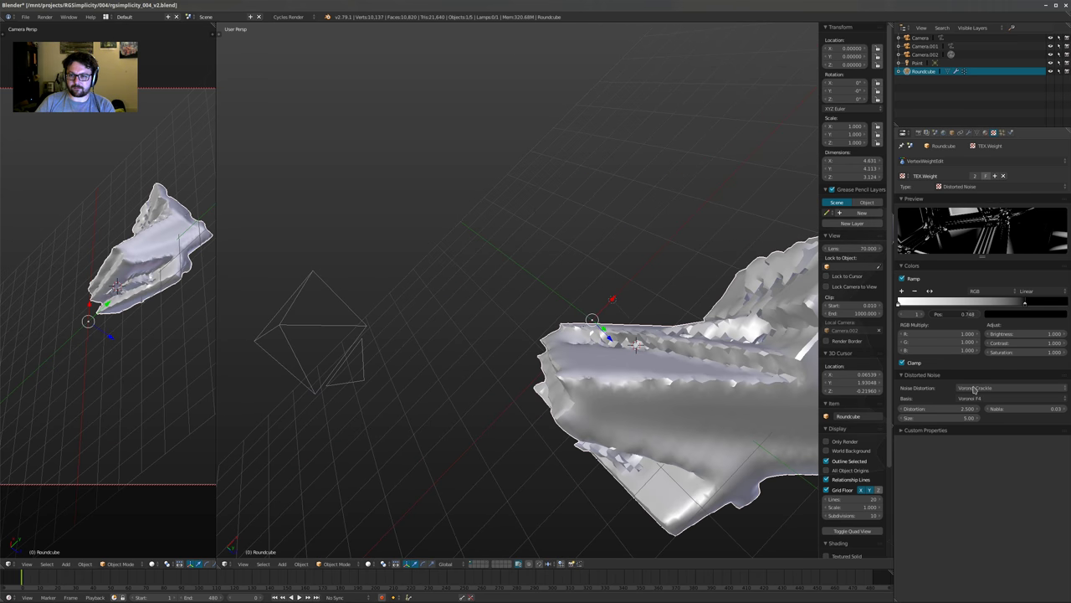
pyautogui.keyDown('ctrl'); pyautogui.scroll(1, 971, 389); pyautogui.keyUp('ctrl')
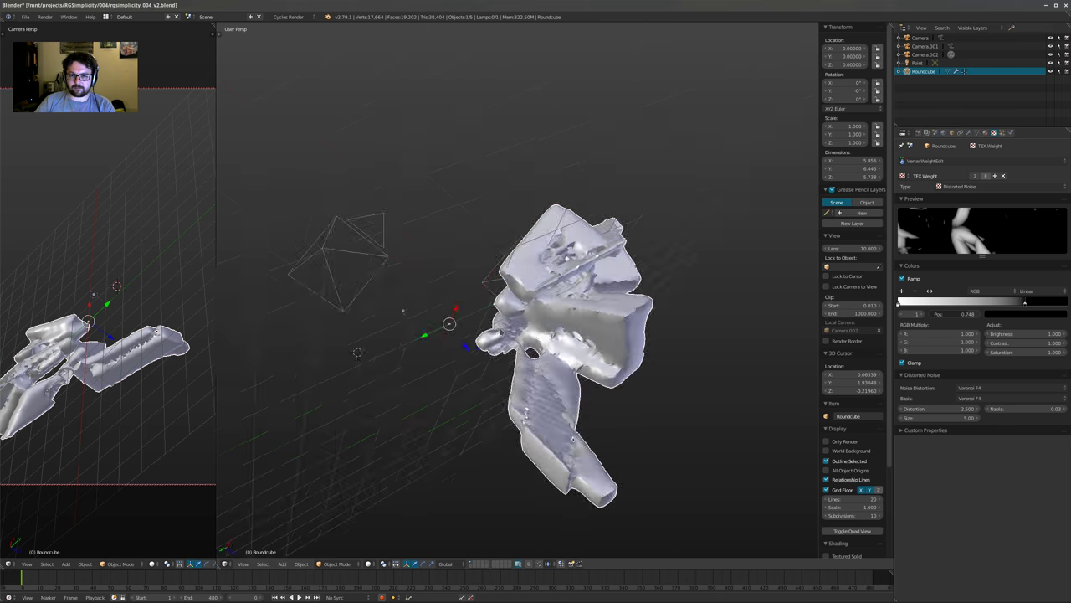
pyautogui.keyDown('ctrl'); pyautogui.scroll(3, 971, 389); pyautogui.keyUp('ctrl')
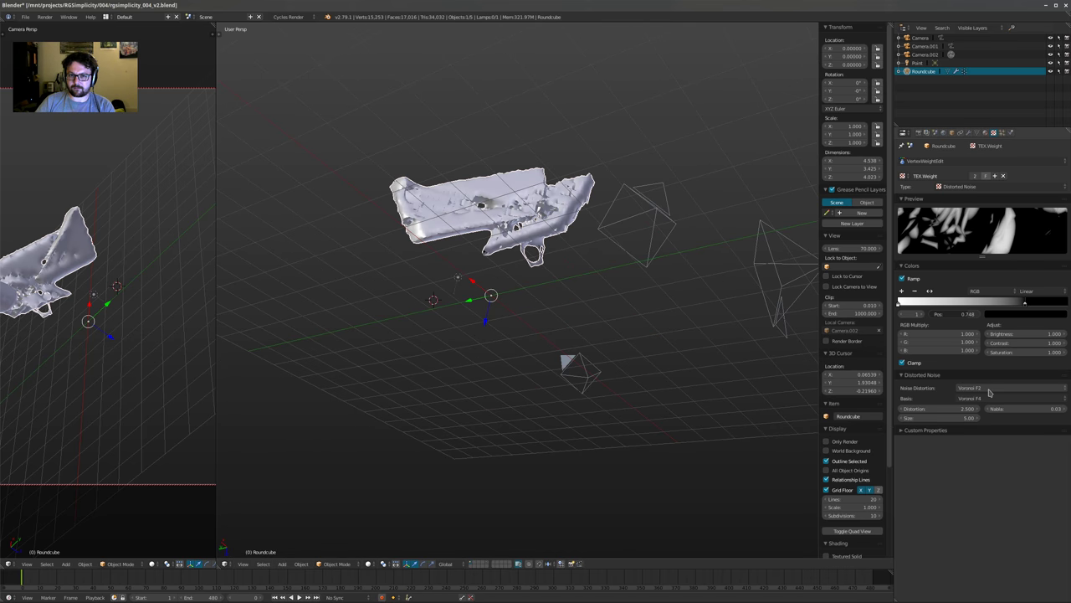
pyautogui.keyDown('ctrl'); pyautogui.scroll(3, 989, 392); pyautogui.keyUp('ctrl')
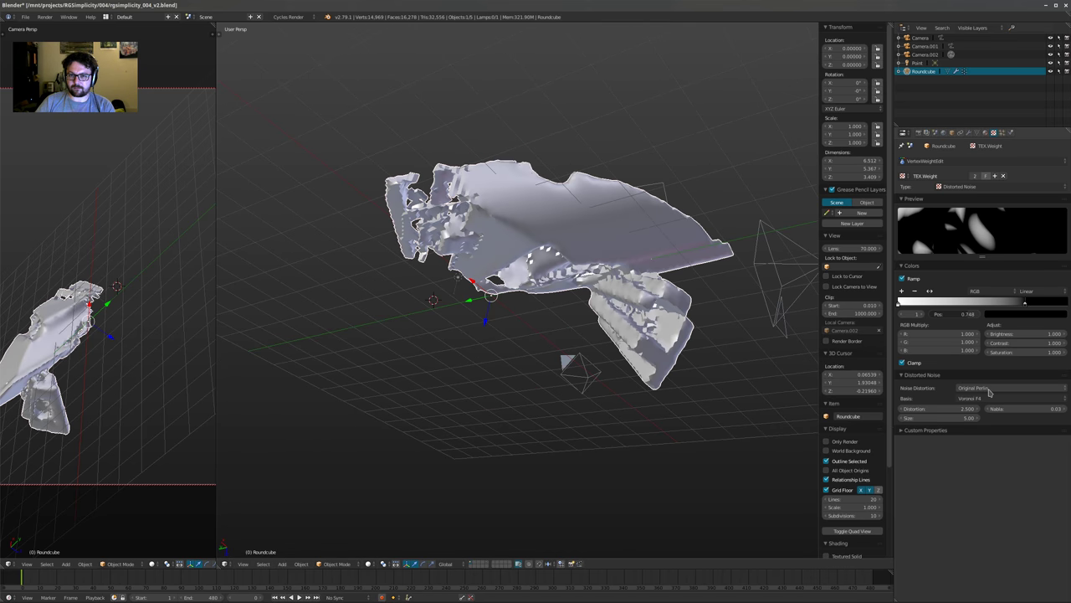
pyautogui.keyDown('ctrl'); pyautogui.scroll(1, 994, 400); pyautogui.keyUp('ctrl')
pyautogui.moveTo(496, 282); pyautogui.dragTo(515, 379, button='middle')
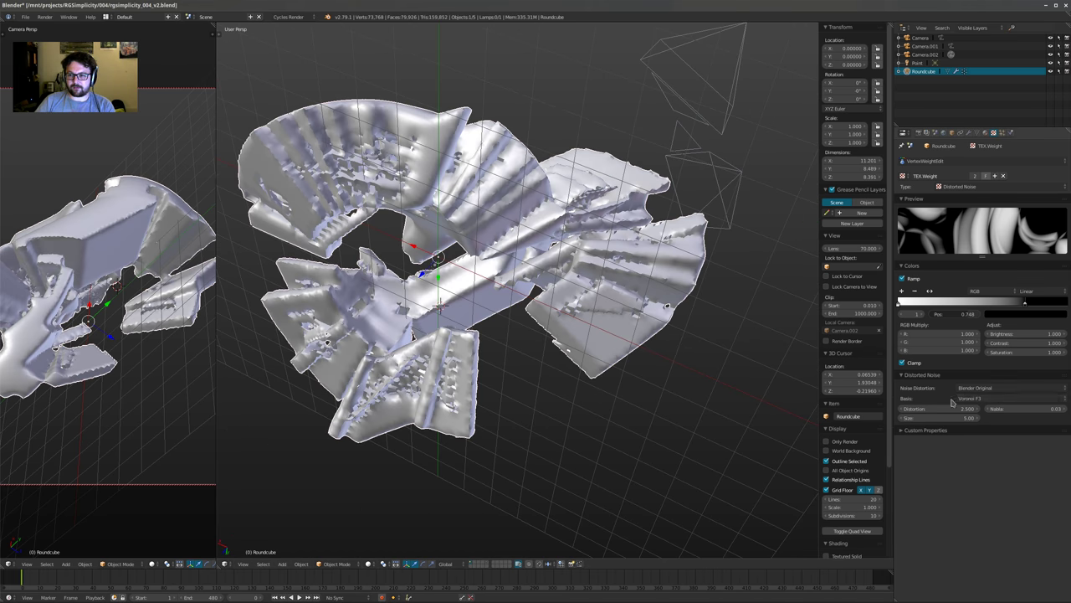
# Set the noise basis to Voronoi F1 and move the color ramp's black stop to position 0.369
pyautogui.keyDown('ctrl'); pyautogui.scroll(-1, 989, 402); pyautogui.keyUp('ctrl')
pyautogui.moveTo(636, 318); pyautogui.dragTo(649, 368, button='middle')
pyautogui.scroll(-2, 586, 393)
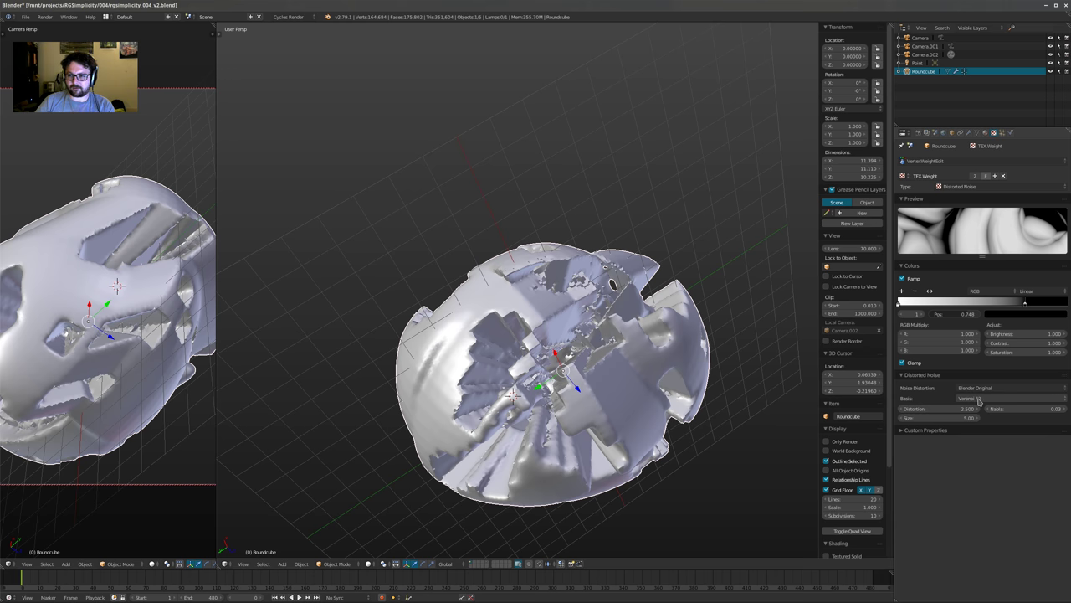
pyautogui.keyDown('ctrl'); pyautogui.scroll(1, 979, 402); pyautogui.keyUp('ctrl')
pyautogui.moveTo(602, 393); pyautogui.dragTo(586, 358, button='middle')
pyautogui.moveTo(960, 306); pyautogui.dragTo(962, 323)
pyautogui.moveTo(536, 280); pyautogui.dragTo(498, 308, button='middle')
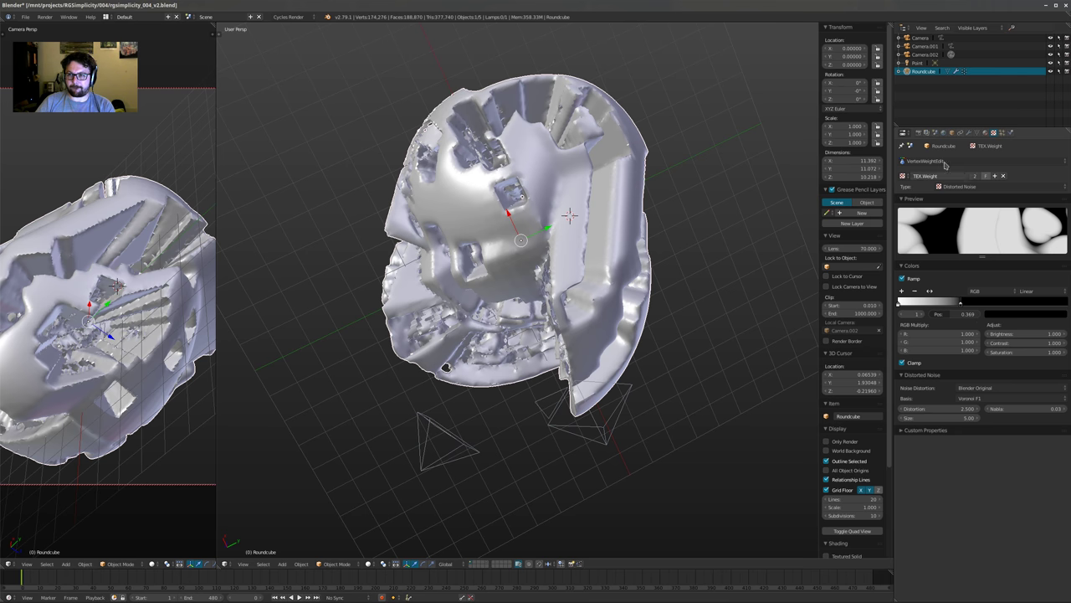
# Temporarily turn off the Remesh modifier's viewport display to inspect the underlying displaced mesh, and turn it back on
pyautogui.click(970, 132)
pyautogui.moveTo(582, 251); pyautogui.dragTo(676, 294, button='middle')
pyautogui.click(1006, 376)
pyautogui.scroll(2, 646, 356)
pyautogui.moveTo(594, 310); pyautogui.dragTo(670, 302, button='middle')
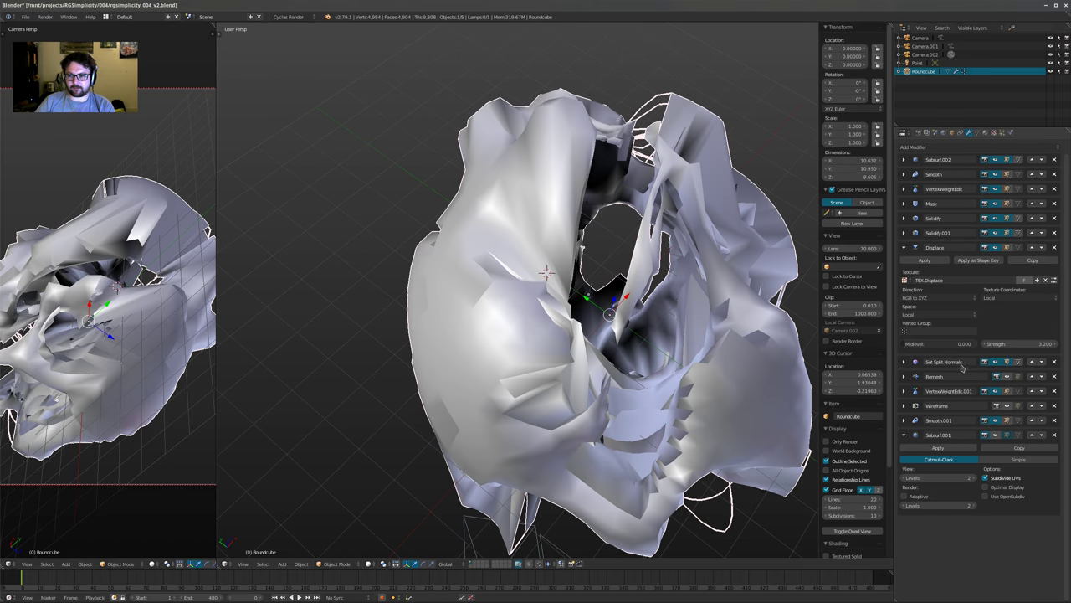
pyautogui.click(1006, 377)
pyautogui.moveTo(619, 318); pyautogui.dragTo(540, 309, button='middle')
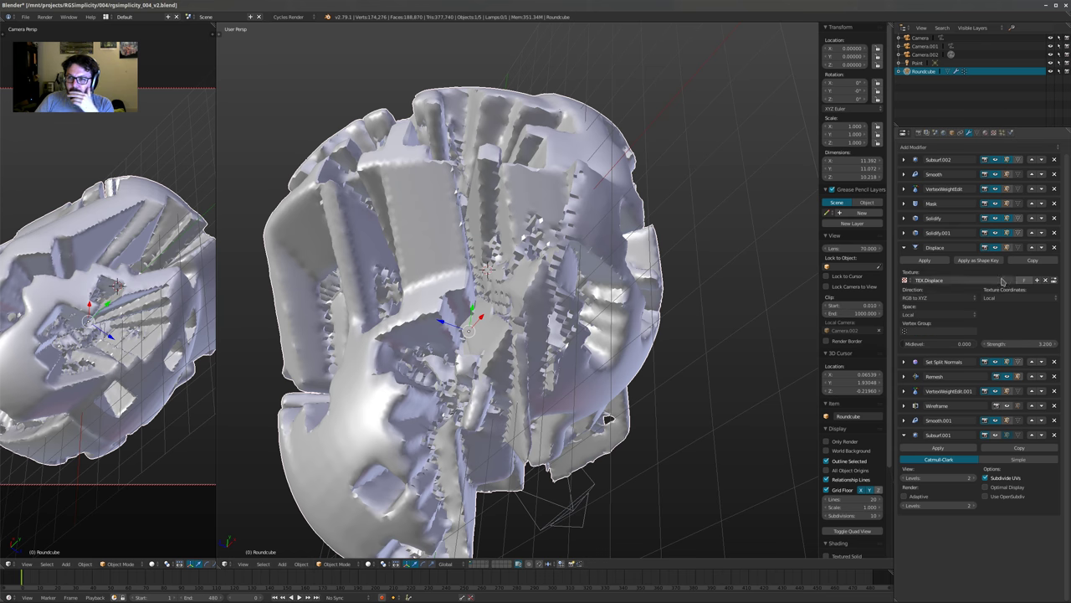
# Reorder the modifier stack so that the Mask modifier sits directly below Remesh
pyautogui.click(1040, 220)
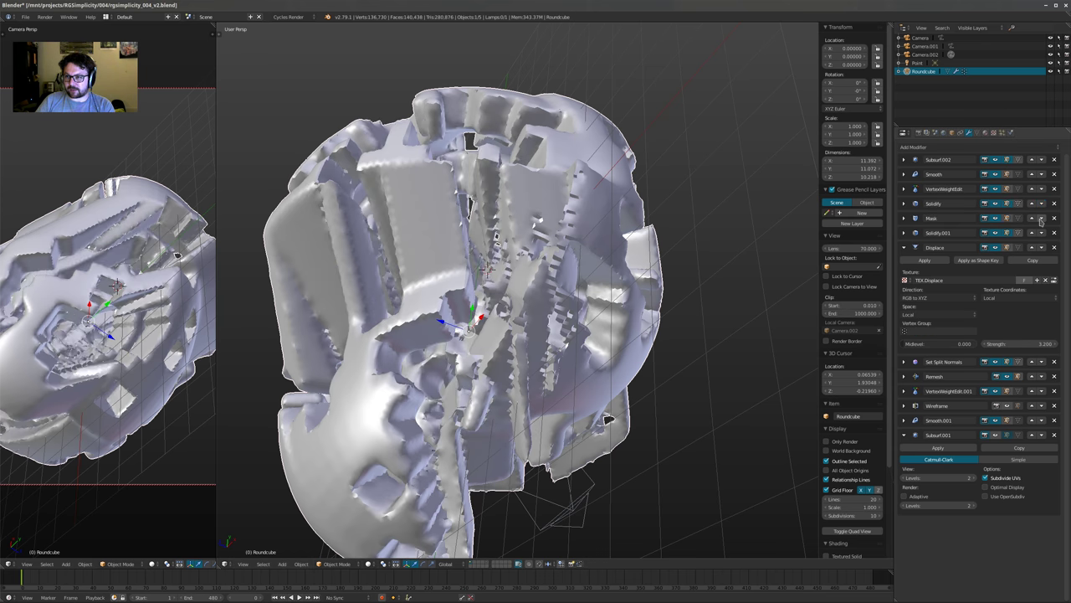
pyautogui.click(1041, 219)
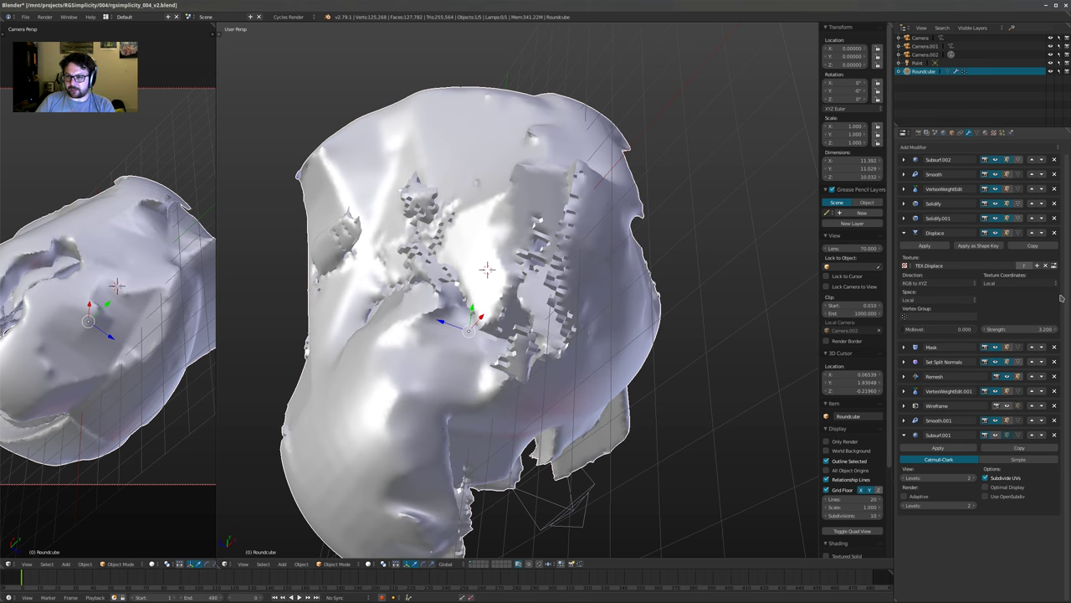
pyautogui.click(1041, 348)
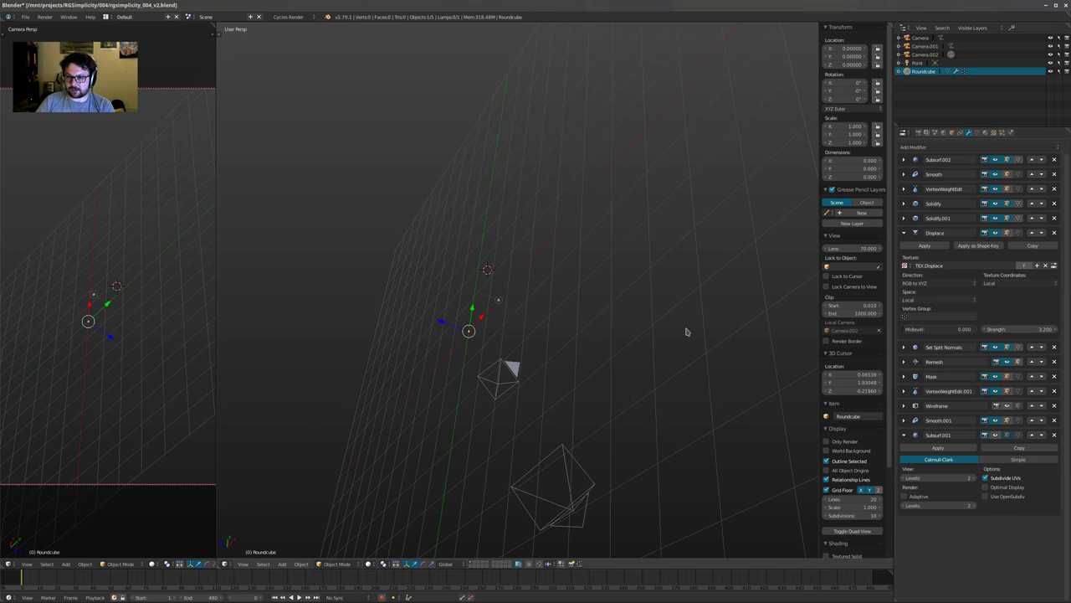
pyautogui.moveTo(620, 303); pyautogui.dragTo(661, 354, button='middle')
pyautogui.moveTo(531, 302); pyautogui.dragTo(634, 277, button='middle')
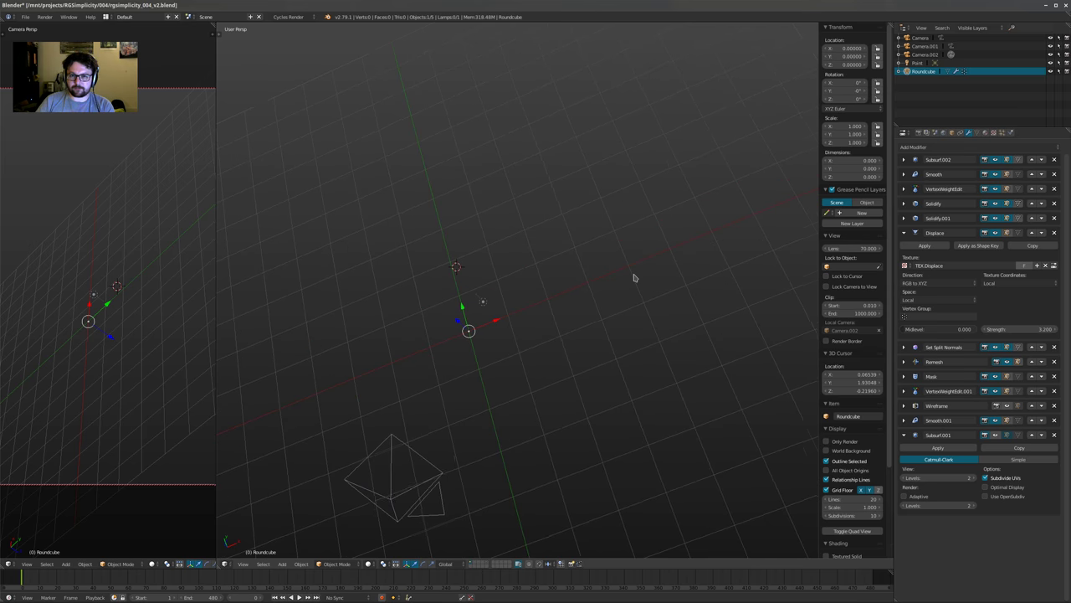
# Move the VertexWeightEdit modifier down the stack to directly below Displace, ahead of Set Split Normals
pyautogui.click(1042, 189)
pyautogui.click(1042, 204)
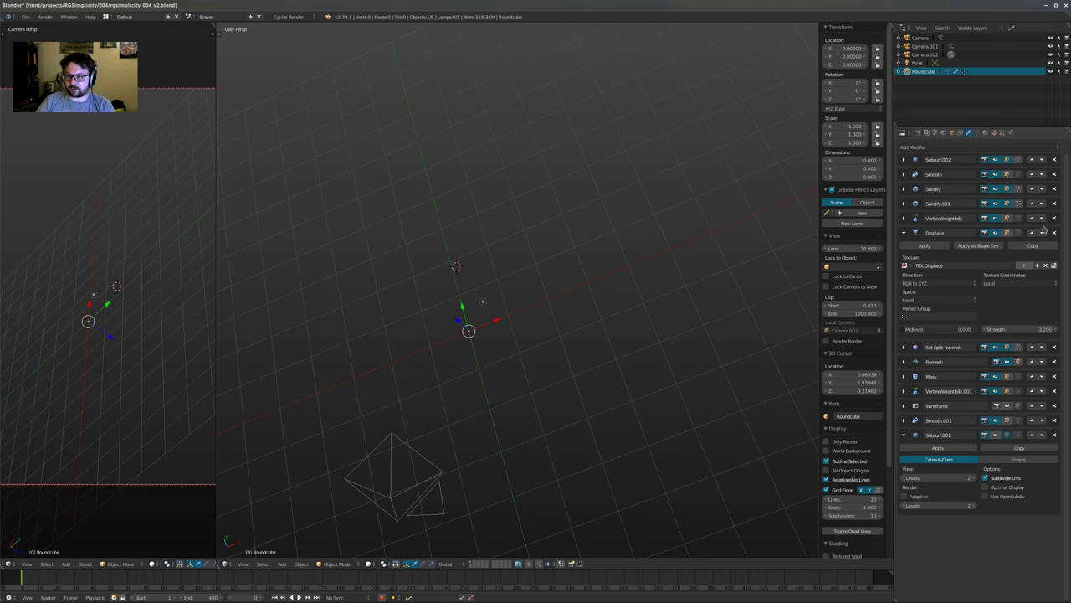
pyautogui.click(1042, 219)
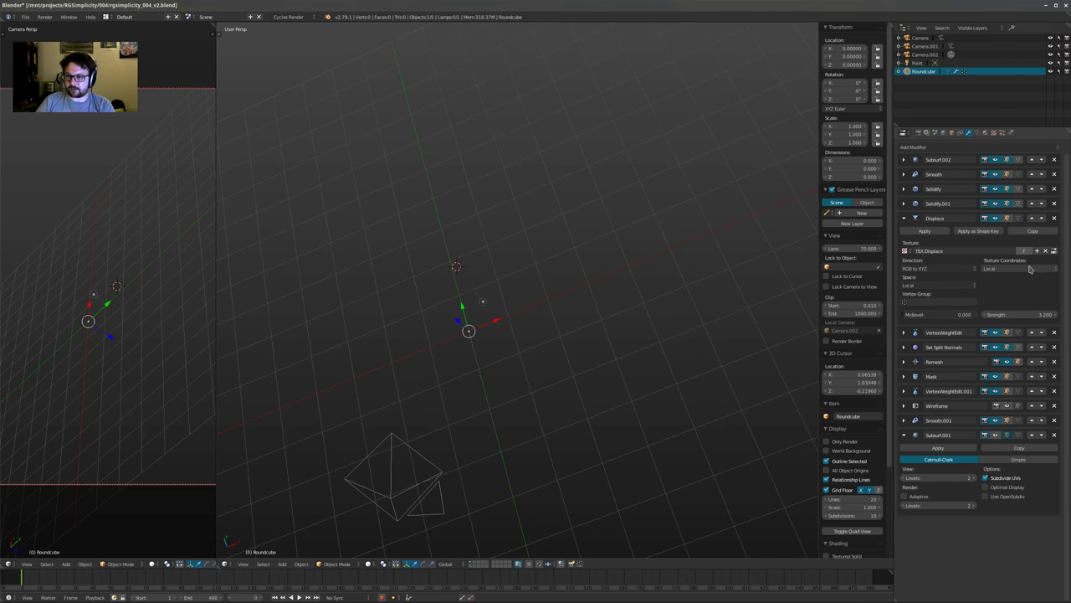
pyautogui.click(1042, 333)
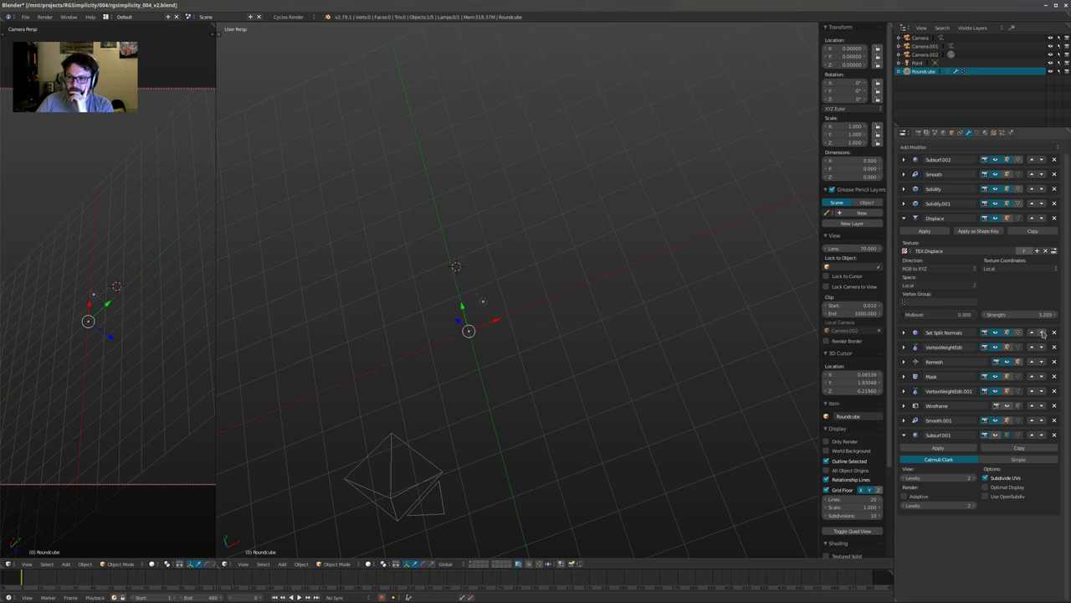
pyautogui.click(1041, 333)
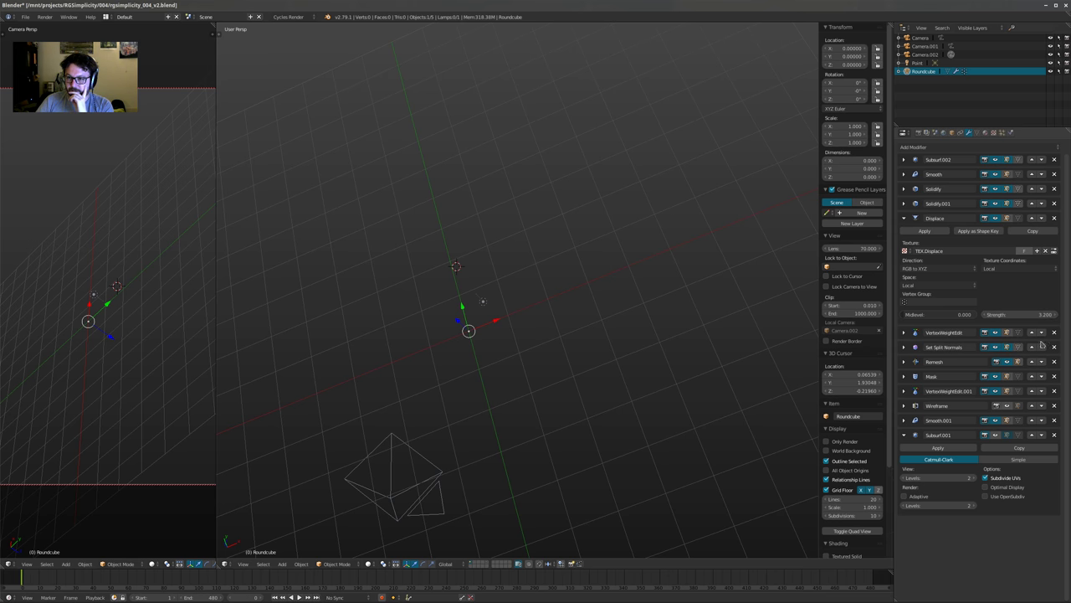
# Move the VertexWeightEdit modifier down the stack to directly below Remesh, ahead of Mask, and inspect the form from several angles
pyautogui.click(1037, 347)
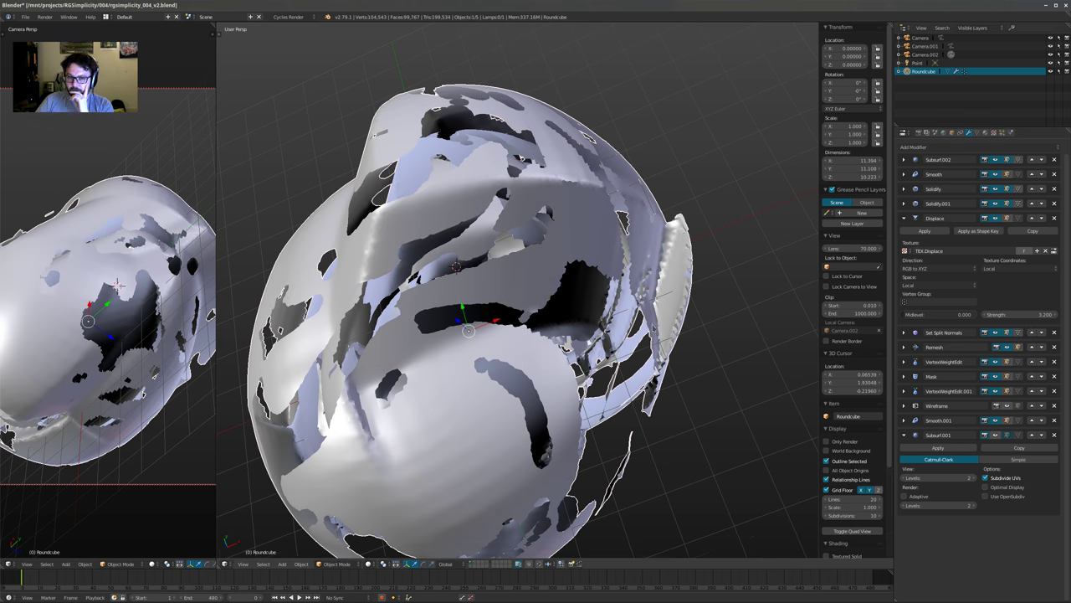
pyautogui.scroll(-2, 533, 312)
pyautogui.moveTo(533, 312); pyautogui.dragTo(502, 368, button='middle')
pyautogui.scroll(6, 523, 413)
pyautogui.scroll(-8, 523, 413)
pyautogui.moveTo(523, 413); pyautogui.dragTo(586, 259, button='middle')
pyautogui.scroll(6, 586, 260)
pyautogui.scroll(-6, 502, 251)
pyautogui.moveTo(502, 251); pyautogui.dragTo(413, 322, button='middle')
# Save the current file over itself and open the earlier version, rgsimplicity_004.blend
pyautogui.hotkey('ctrl', 's')
pyautogui.click(414, 320)
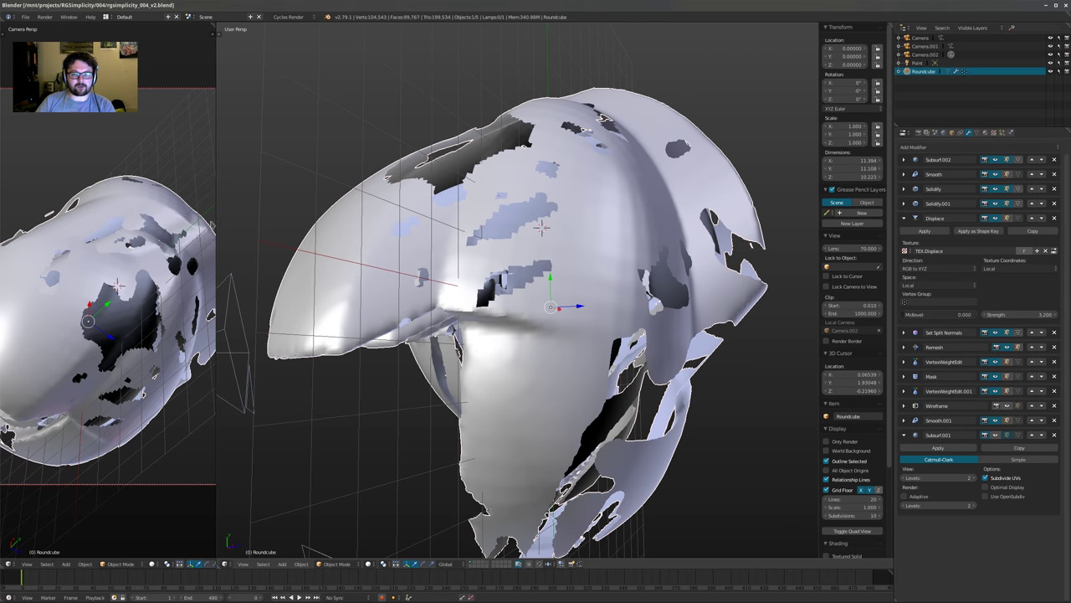
pyautogui.click(24, 17)
pyautogui.moveTo(93, 41)
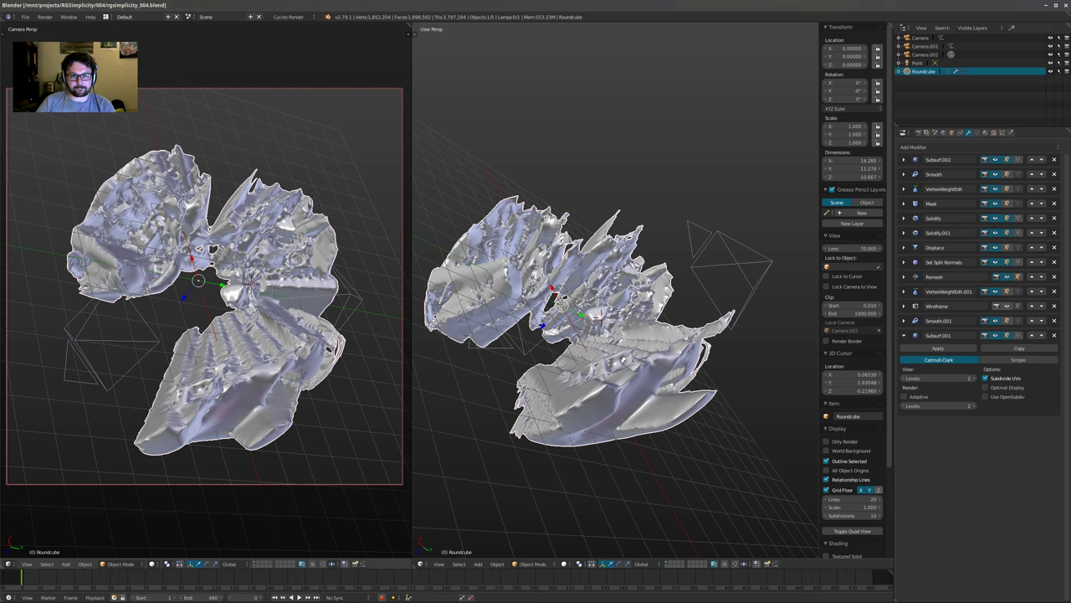
# Reframe the form through Camera.002 and preview it with rendered shading
pyautogui.moveTo(228, 243); pyautogui.dragTo(179, 292, button='middle')
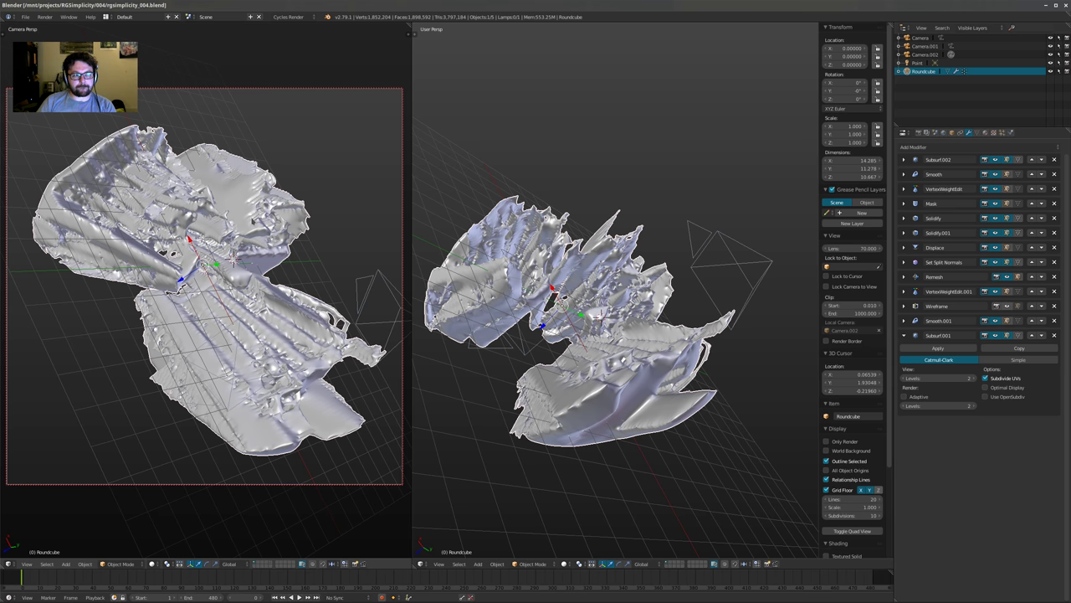
pyautogui.hotkey('shift', 'z')
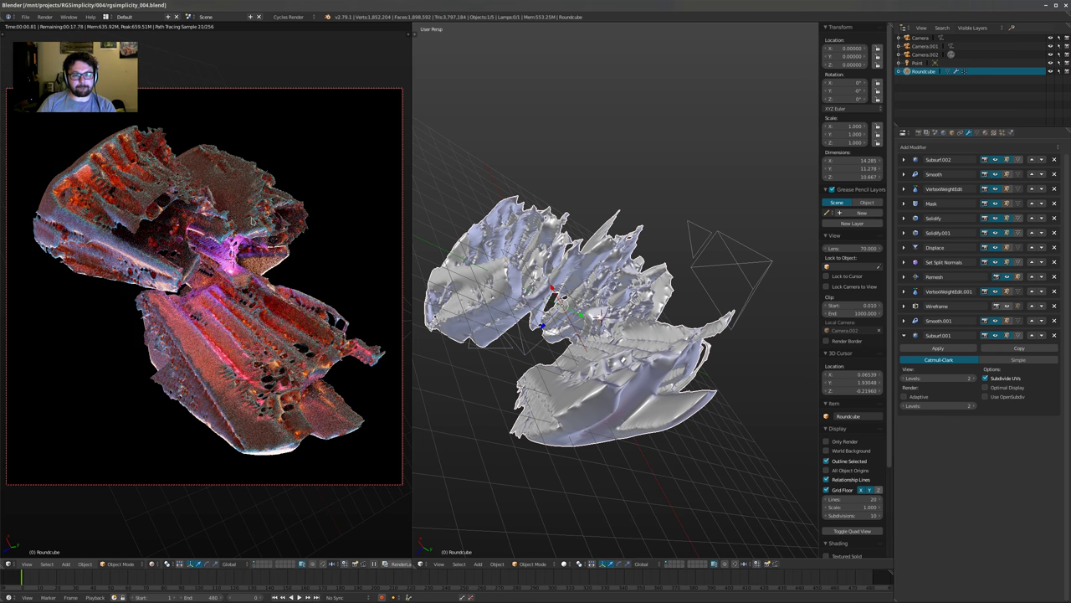
pyautogui.moveTo(287, 230); pyautogui.dragTo(246, 311, button='middle')
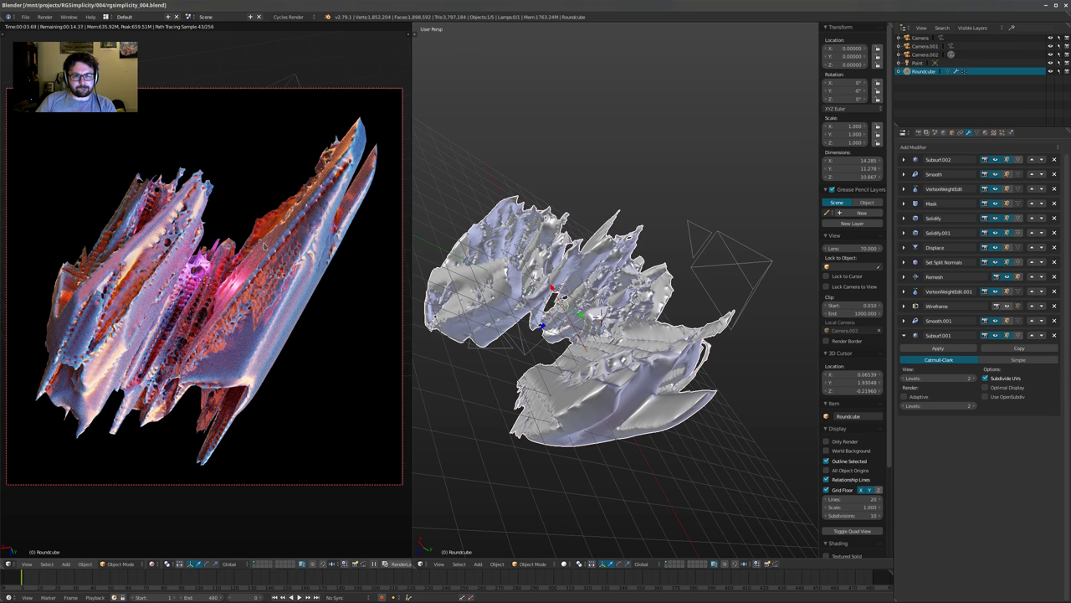
# Try a Volume Scatter shader as the world's volume with a density of 0.01
pyautogui.click(943, 133)
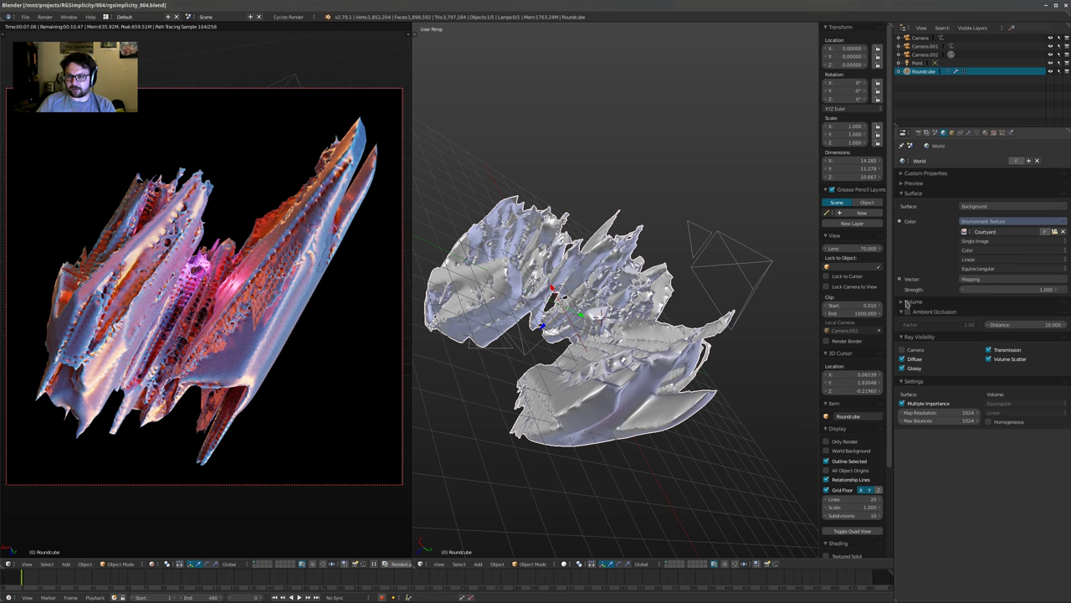
pyautogui.click(906, 303)
pyautogui.click(981, 316)
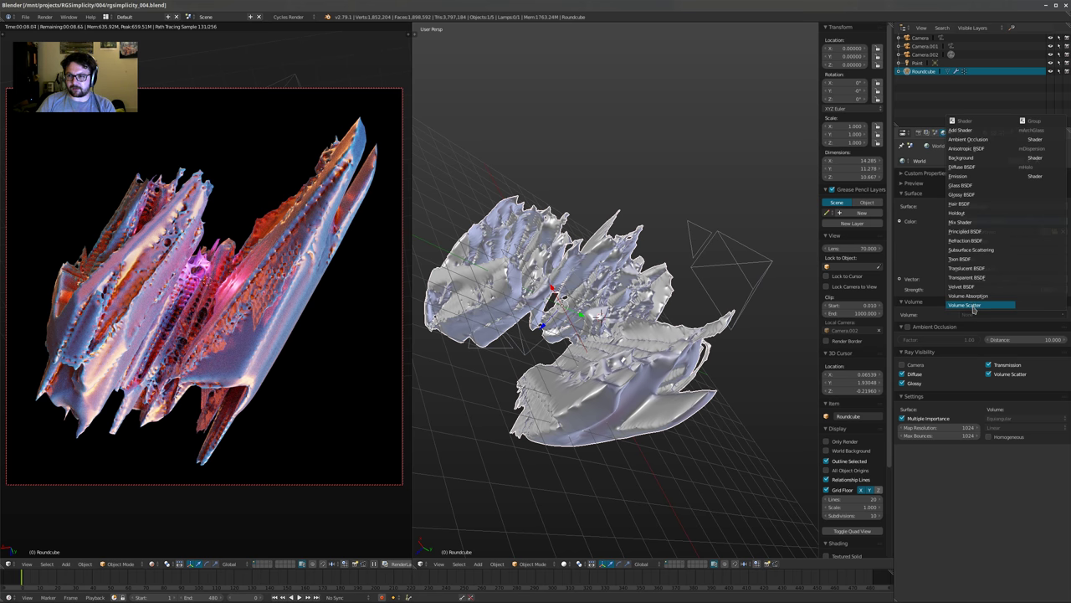
pyautogui.click(973, 306)
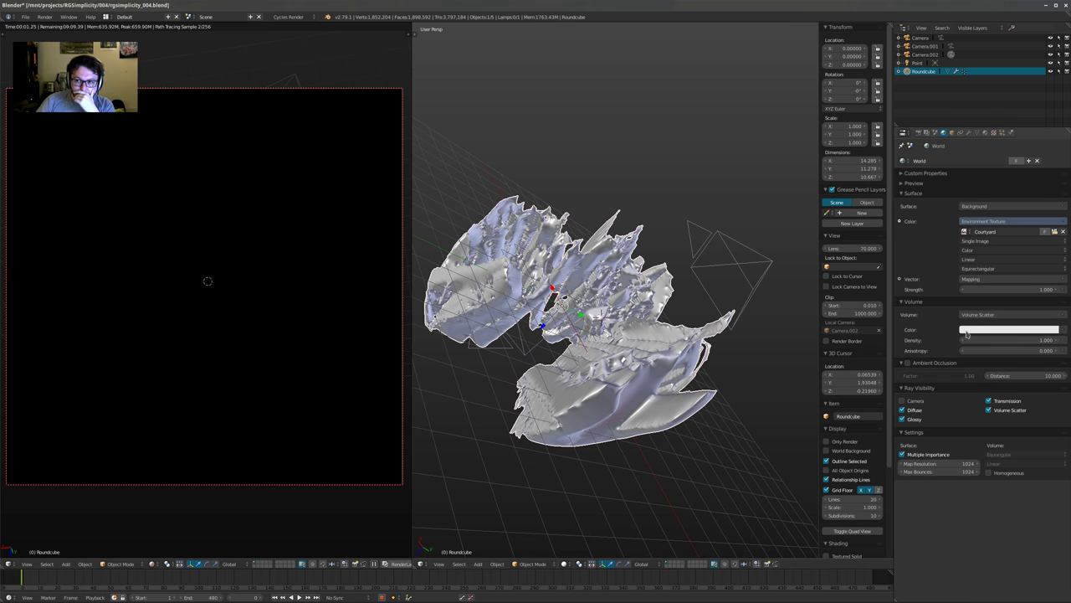
pyautogui.click(999, 338)
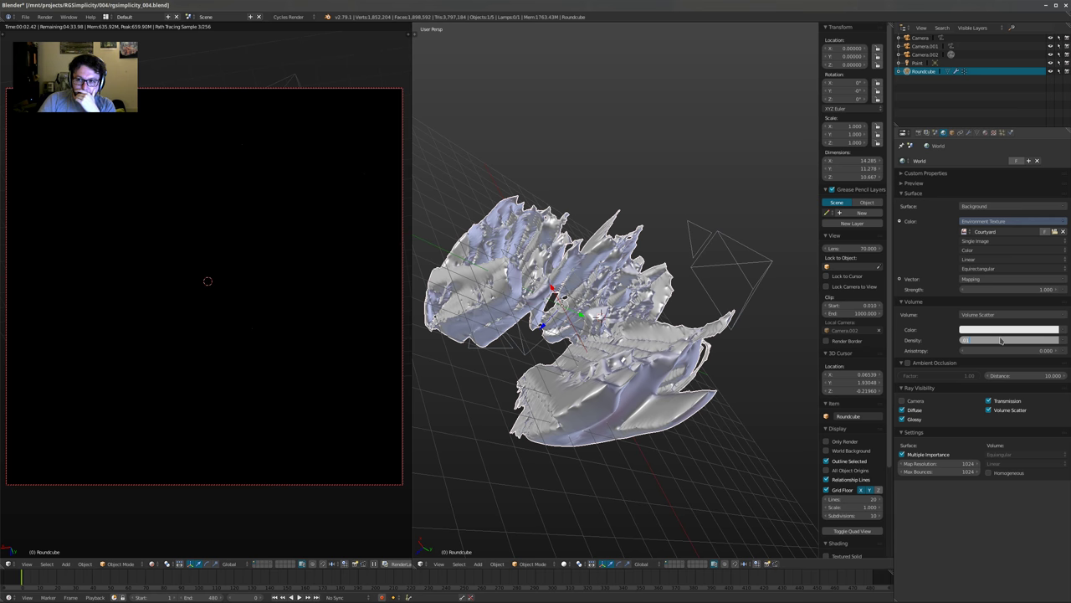
pyautogui.write('.01')
pyautogui.press('Return')
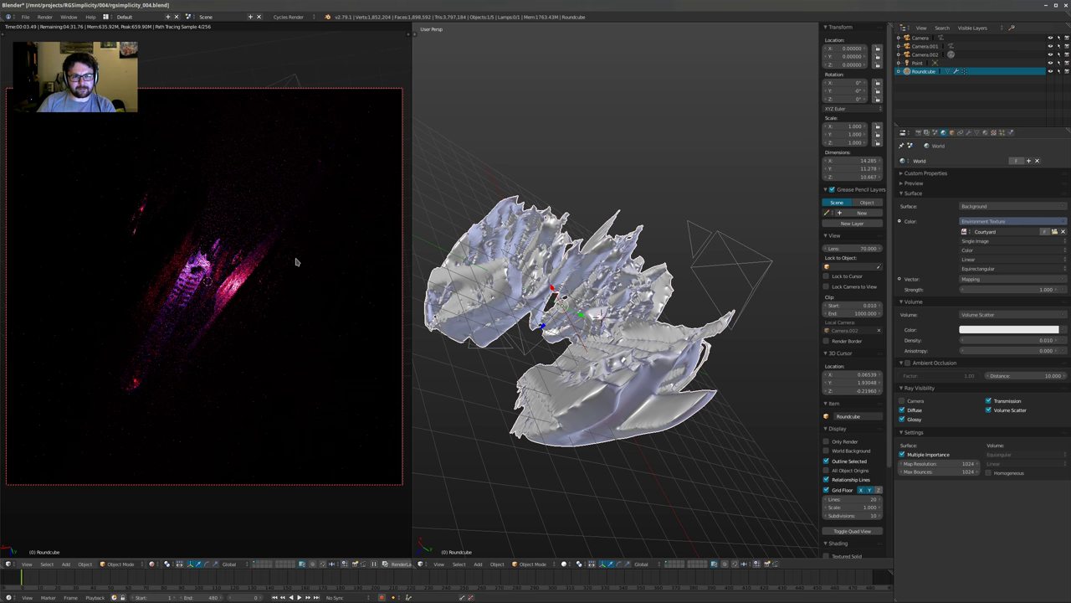
# Try a volume density of 0.001, and remove the Volume Scatter shader from the world
pyautogui.click(969, 341)
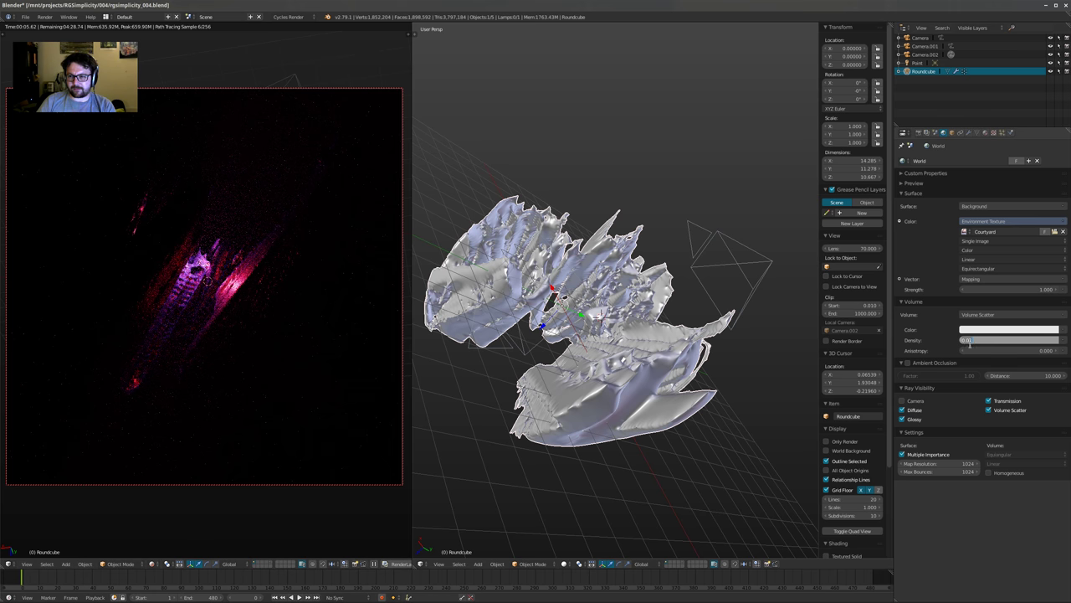
pyautogui.press('Return')
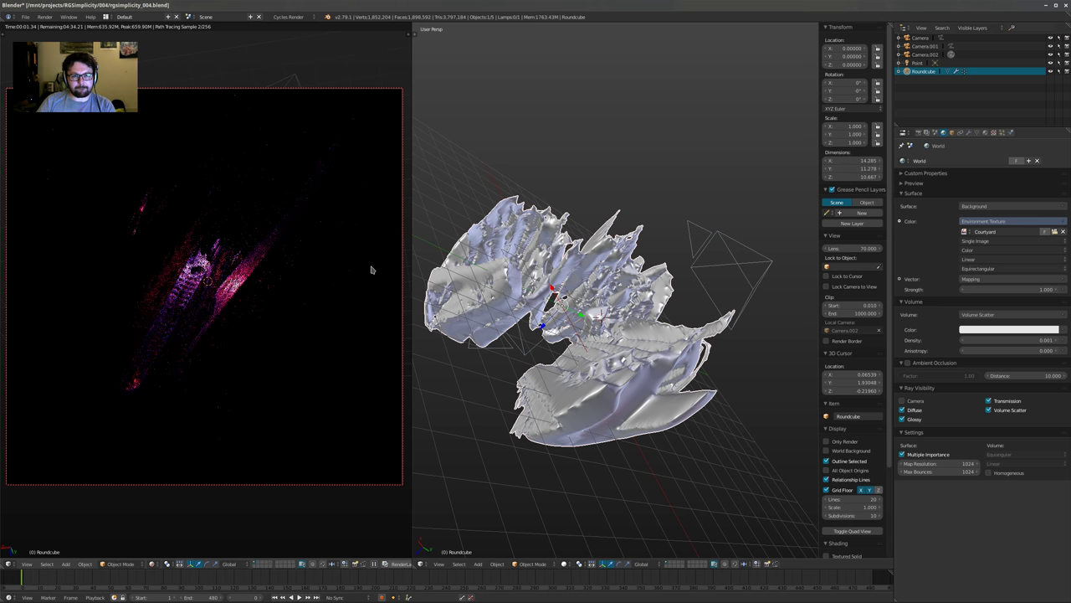
pyautogui.click(1009, 314)
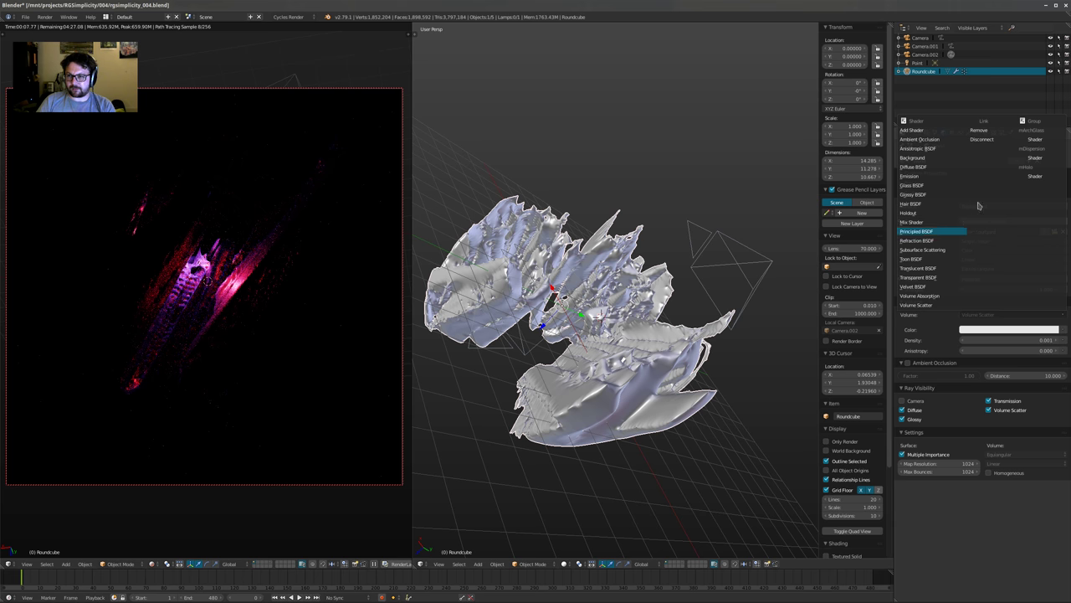
pyautogui.press('Return')
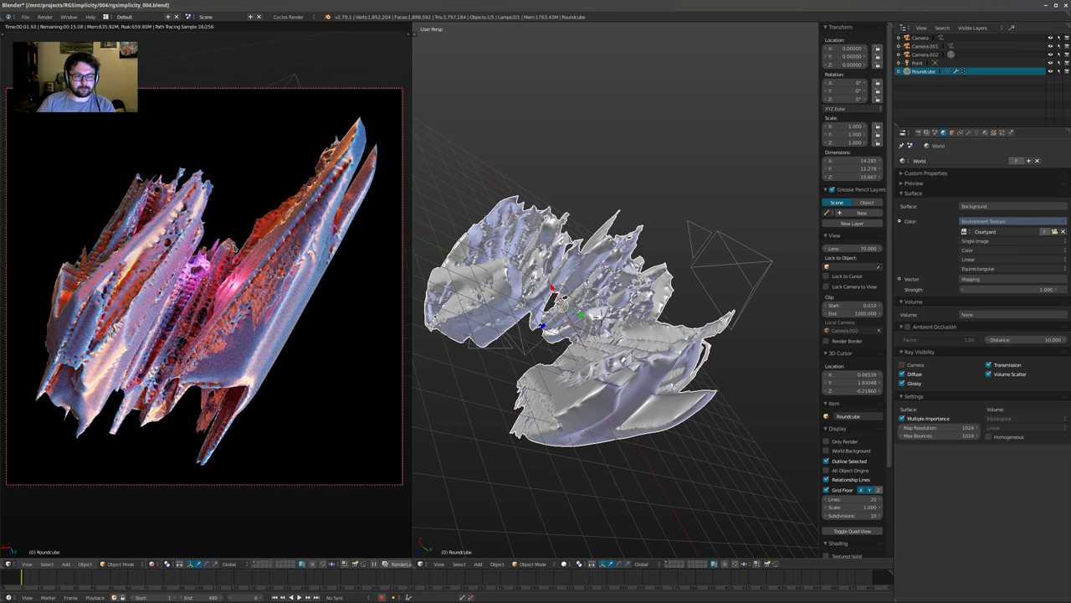
# Reframe the Camera.002 view and set the scene's active camera to Camera
pyautogui.moveTo(208, 256); pyautogui.dragTo(194, 324, button='middle')
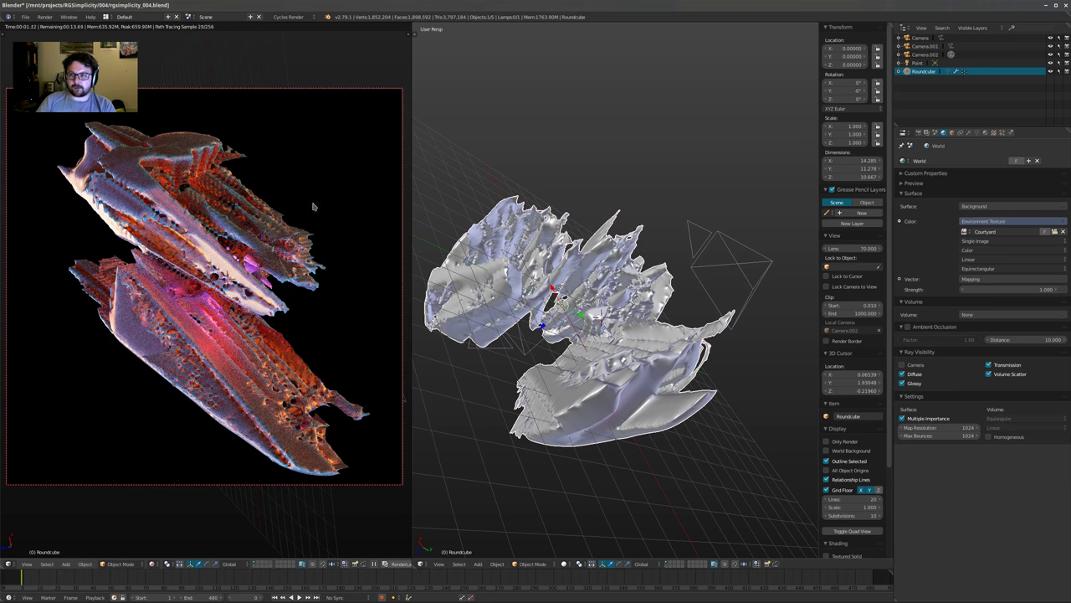
pyautogui.click(971, 135)
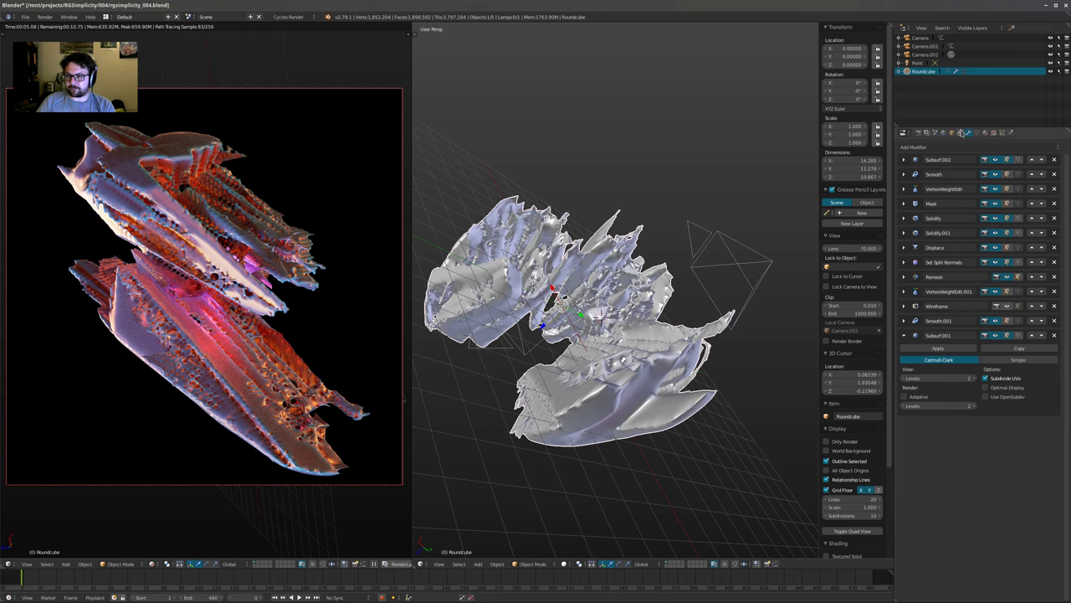
pyautogui.click(945, 133)
pyautogui.click(963, 133)
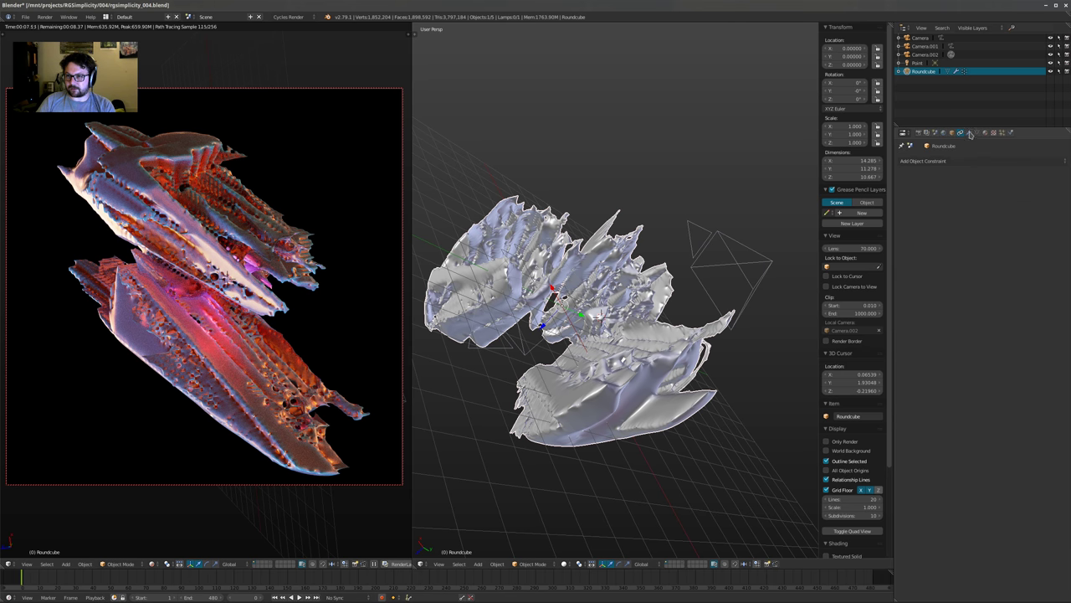
pyautogui.click(970, 135)
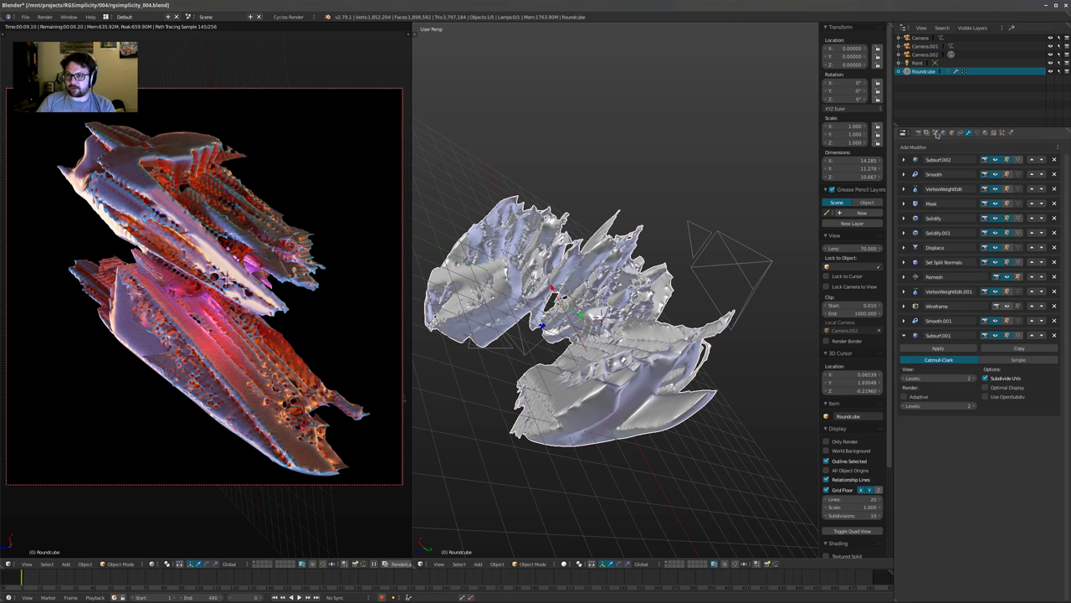
pyautogui.click(935, 134)
pyautogui.click(928, 134)
pyautogui.click(936, 134)
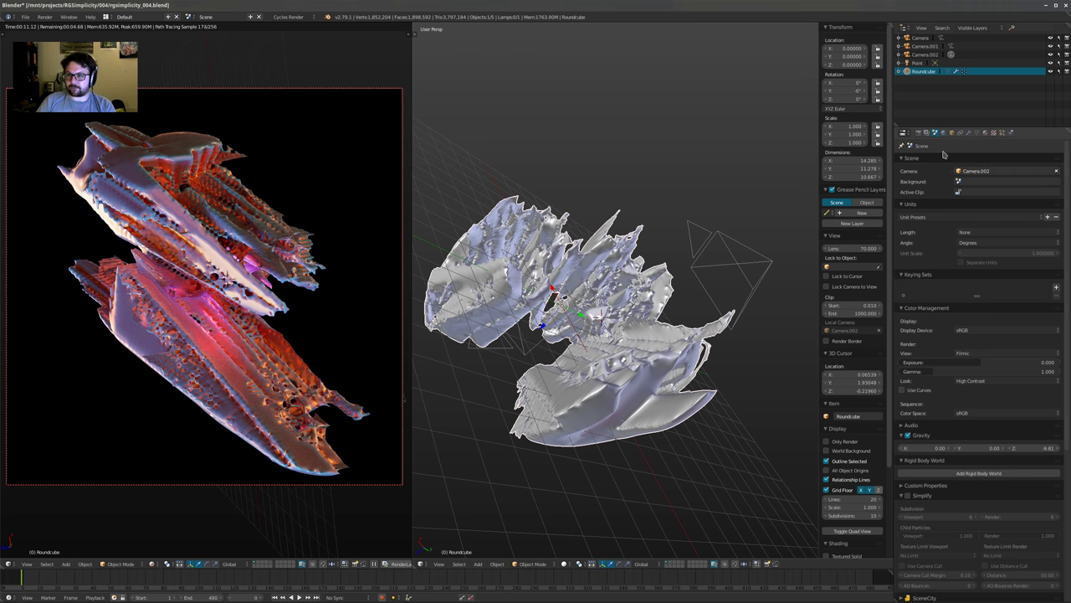
pyautogui.click(981, 173)
pyautogui.click(977, 185)
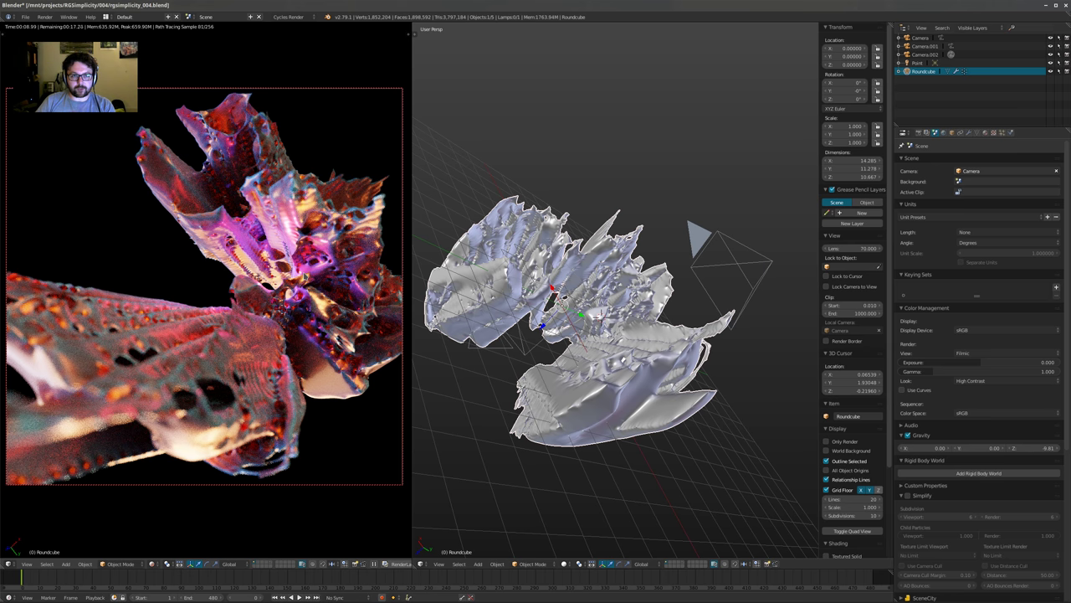
# Fine-tune the framing of the form through the active camera, and return that viewport to solid shading
pyautogui.press('n')
pyautogui.press('n')
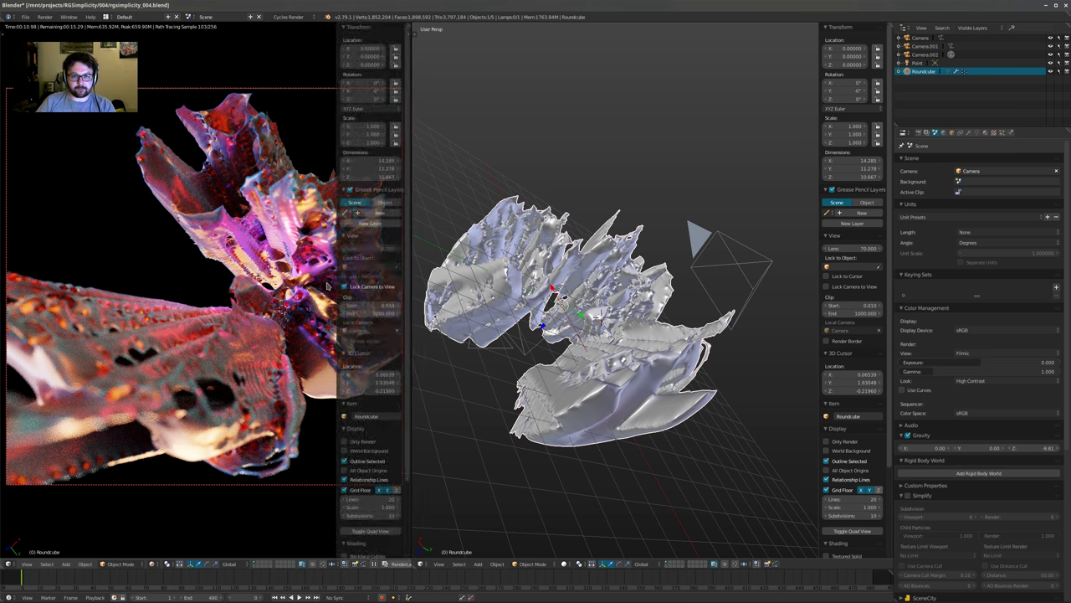
pyautogui.moveTo(326, 283); pyautogui.dragTo(285, 304, button='middle')
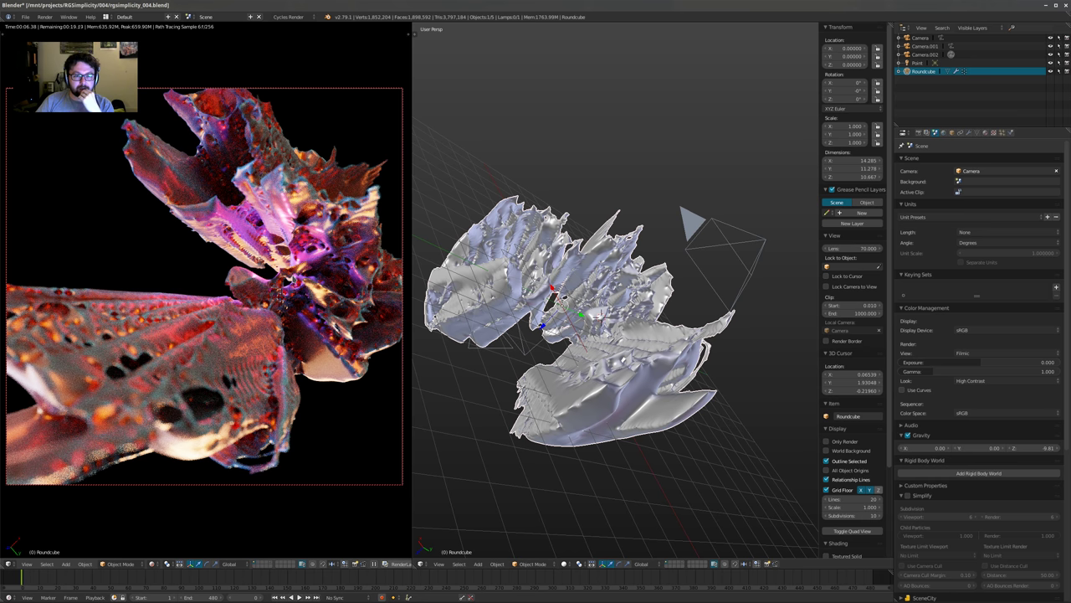
pyautogui.click(371, 516)
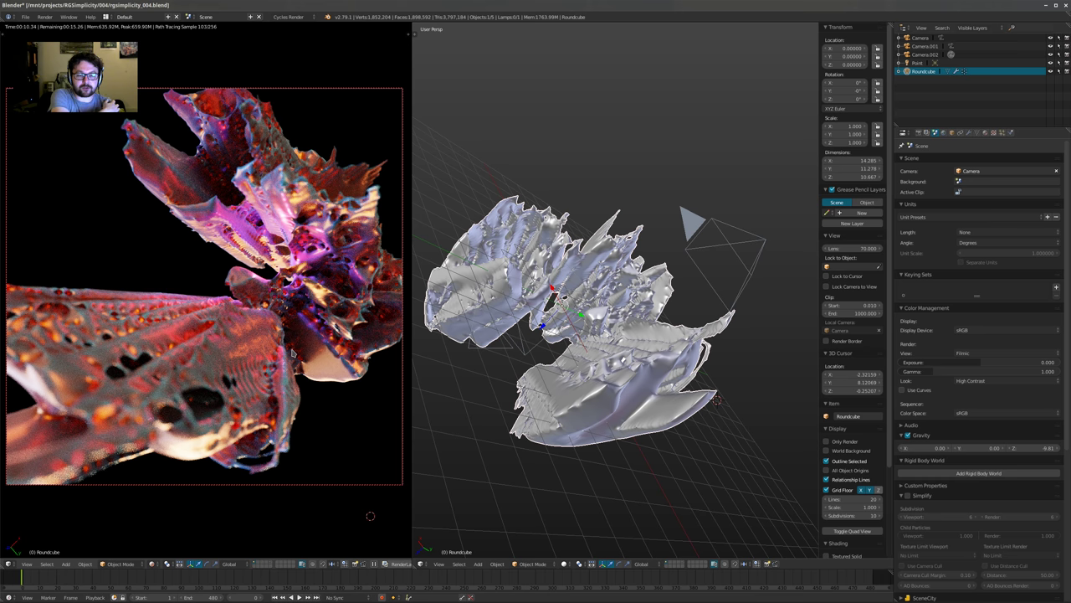
pyautogui.moveTo(411, 333); pyautogui.dragTo(405, 337)
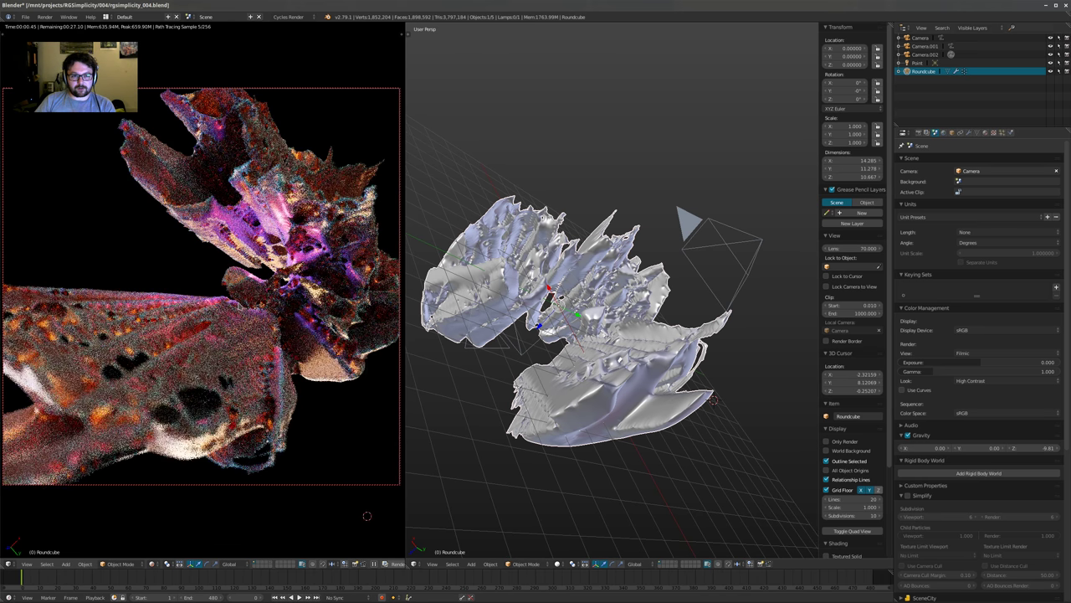
pyautogui.hotkey('shift', 'z')
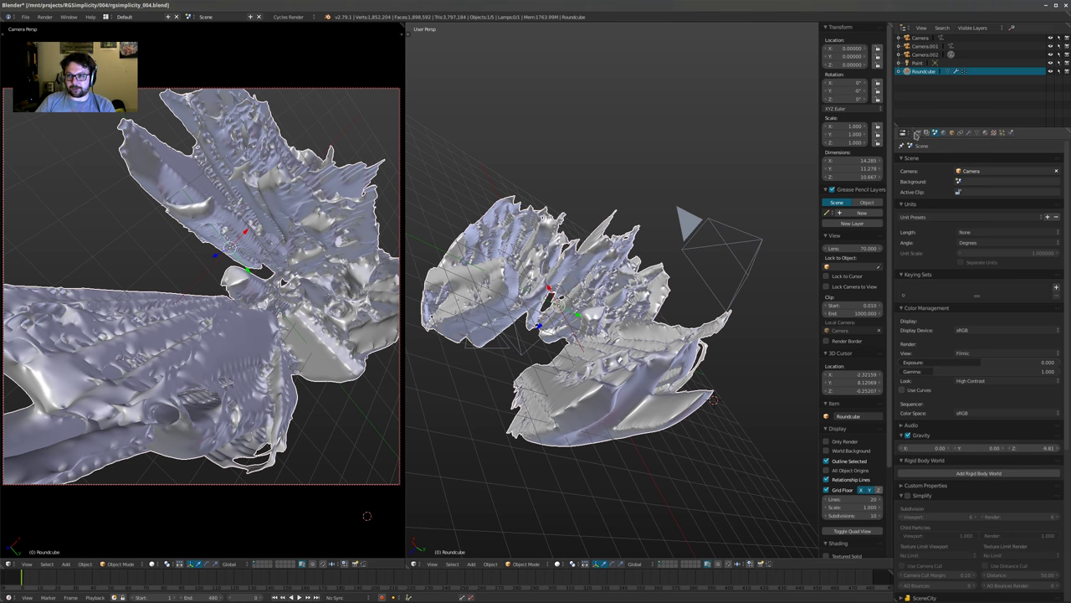
# Set the render samples to 512 and save over rgsimplicity_004.blend
pyautogui.click(918, 132)
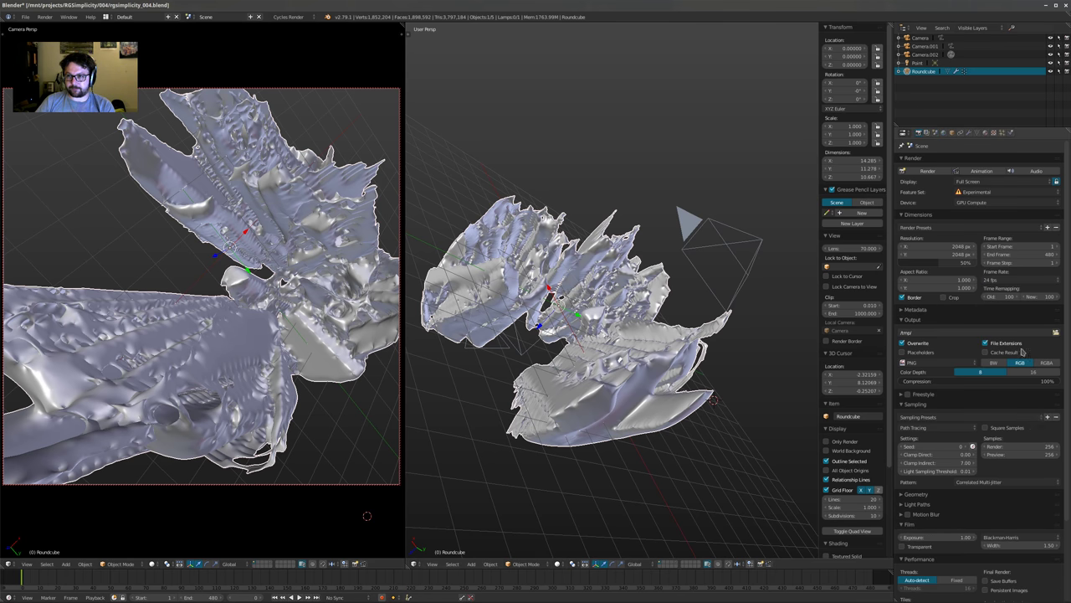
pyautogui.doubleClick(1023, 445)
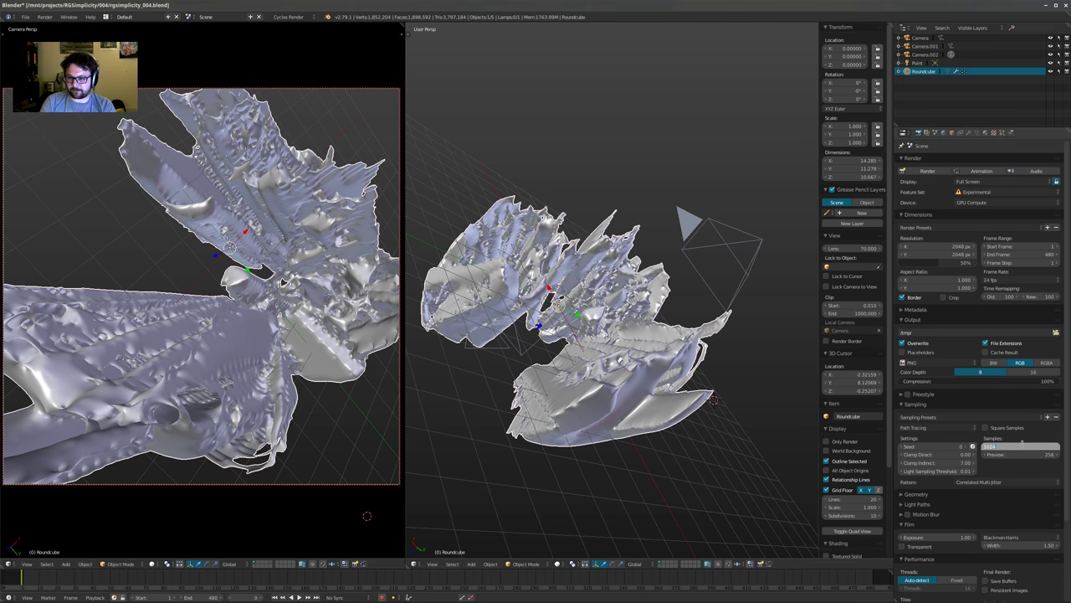
pyautogui.write('512')
pyautogui.press('Return')
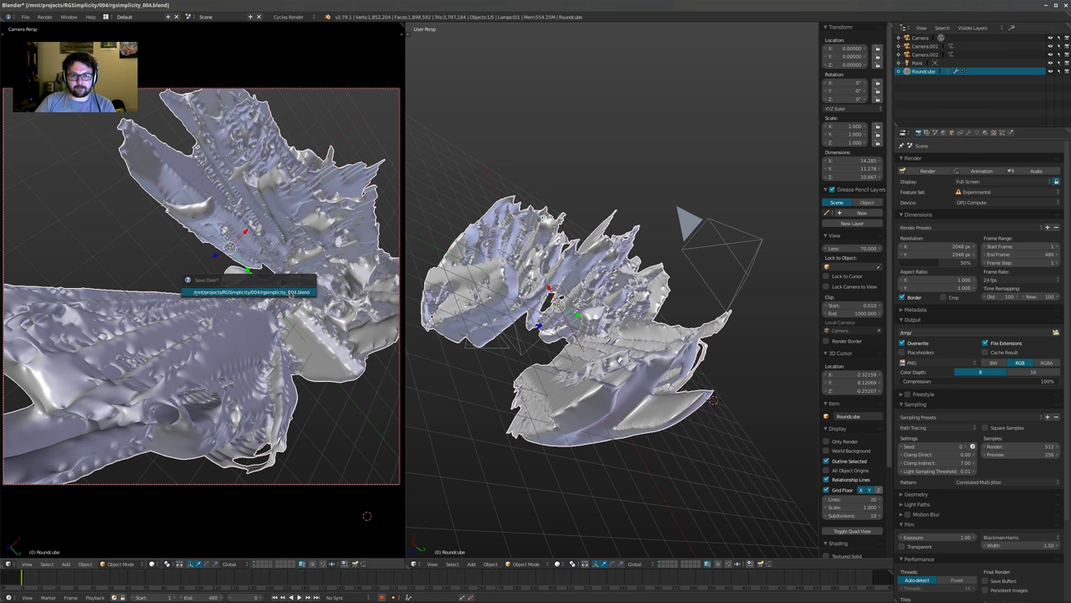
# Turn off Lock Camera to View in the camera viewport
pyautogui.press('n')
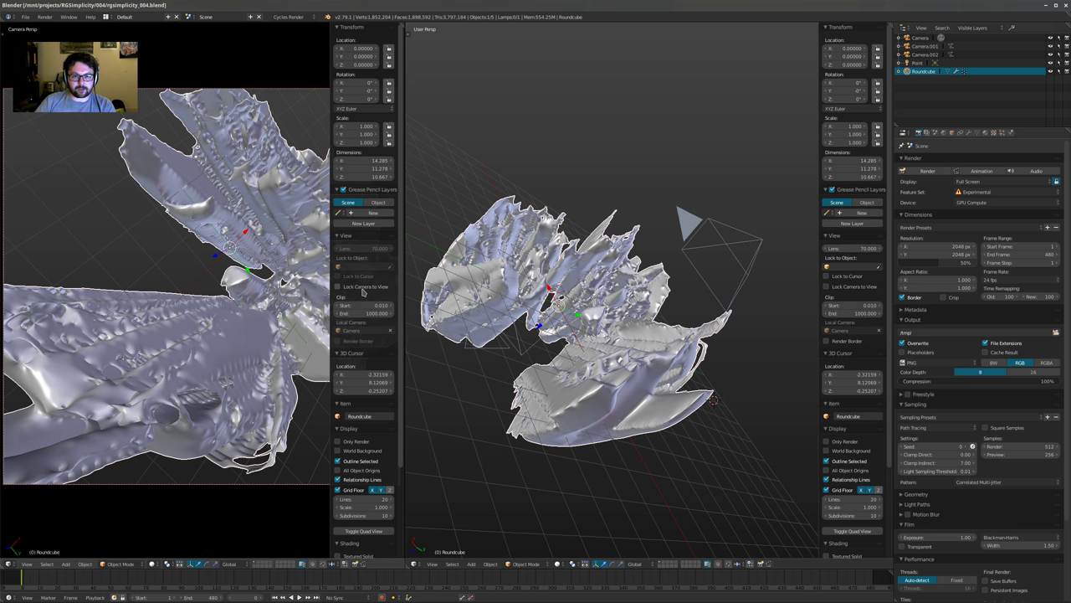
pyautogui.press('n')
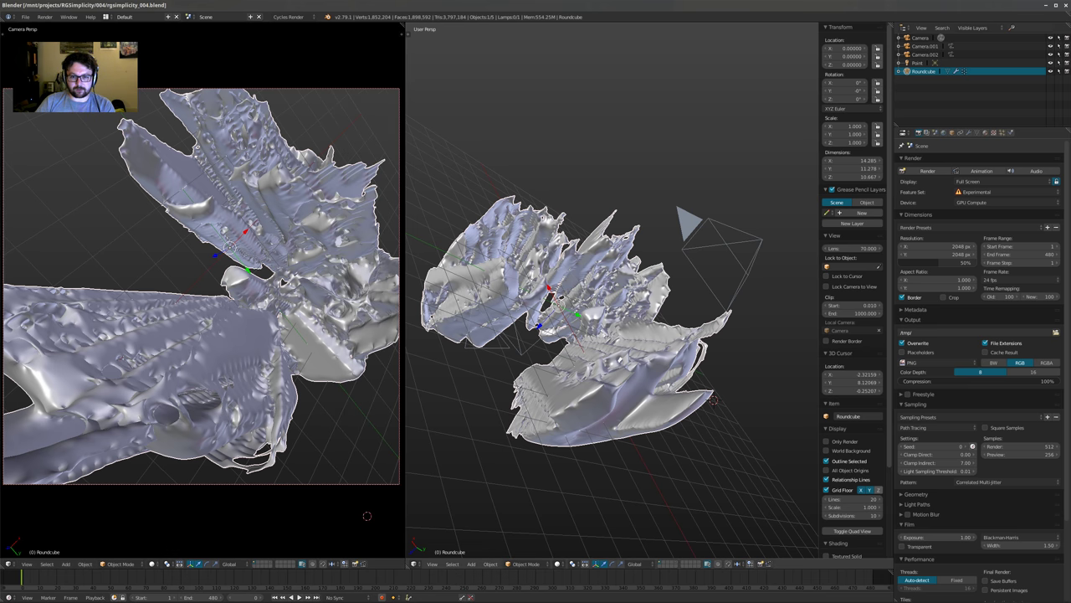
# Turn the user-perspective viewport into a Node Editor showing the compositing node tree
pyautogui.click(416, 564)
pyautogui.click(437, 500)
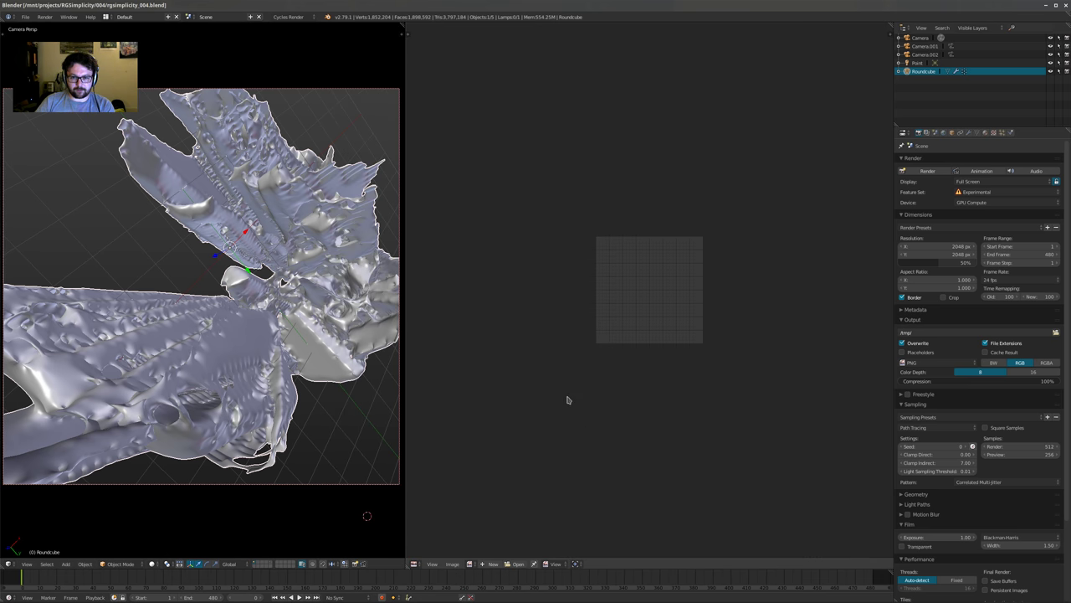
pyautogui.click(415, 563)
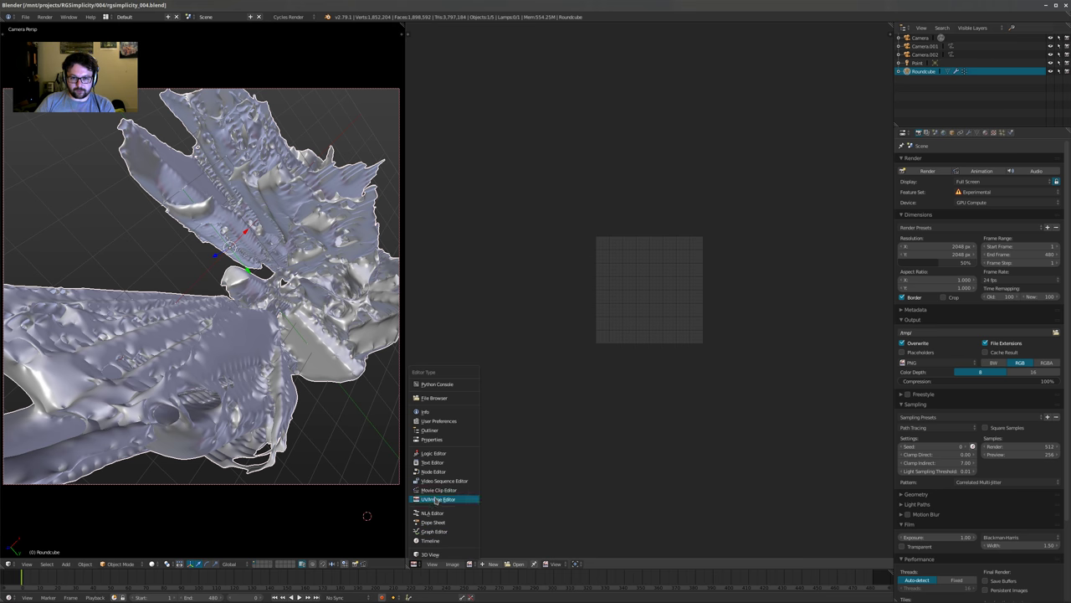
pyautogui.click(433, 472)
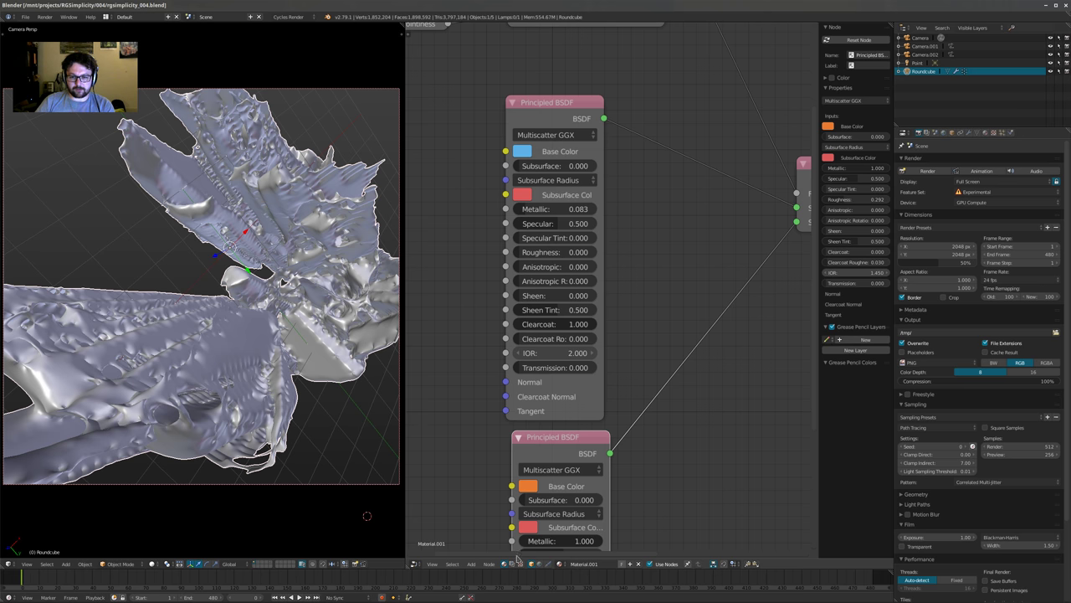
pyautogui.click(512, 563)
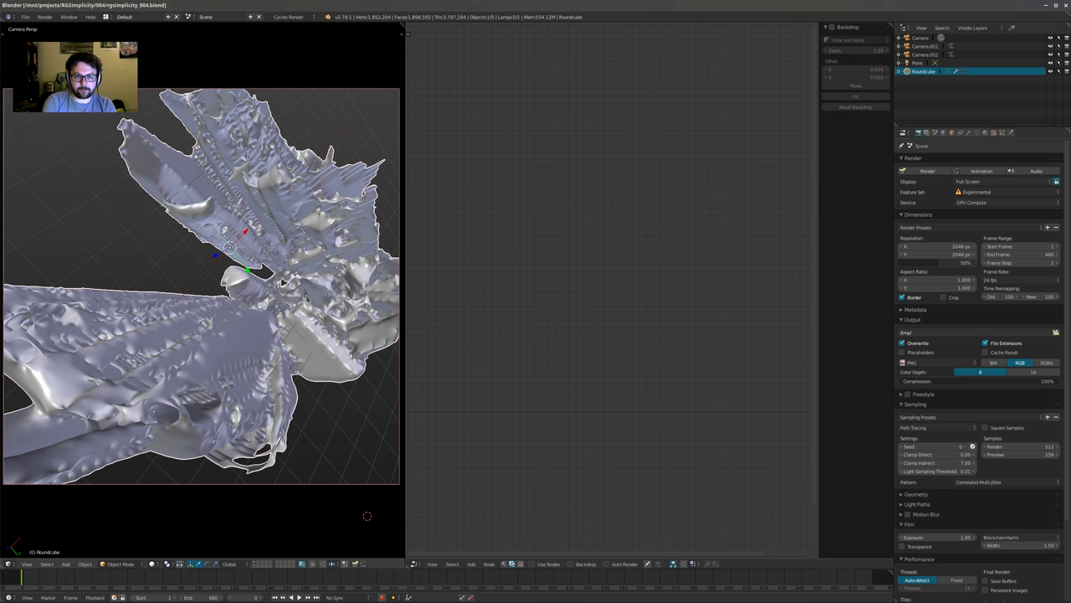
# Render the current frame through the active camera
pyautogui.press('F12')
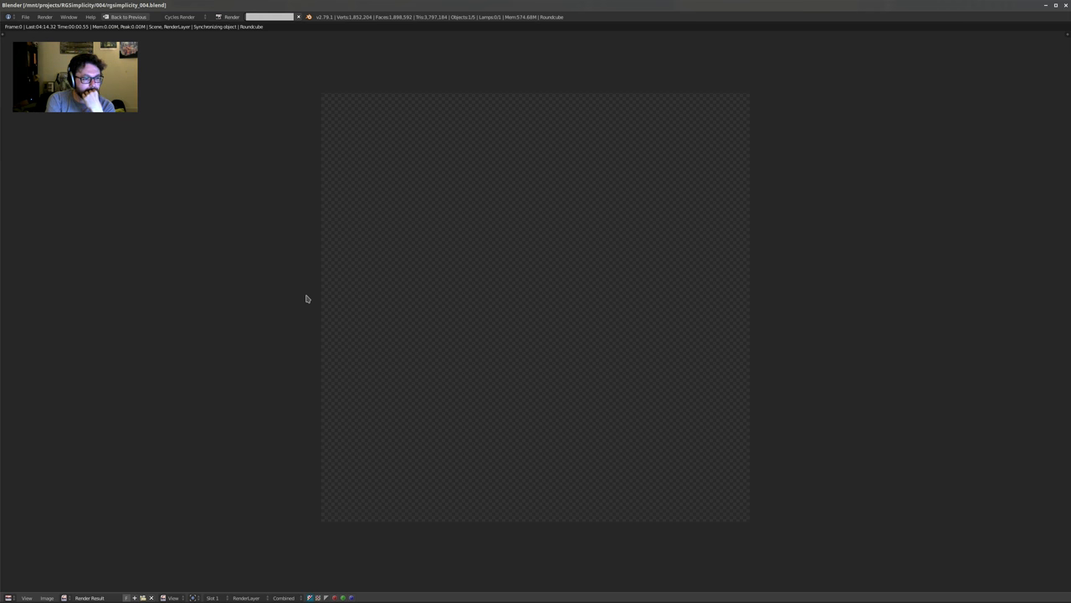
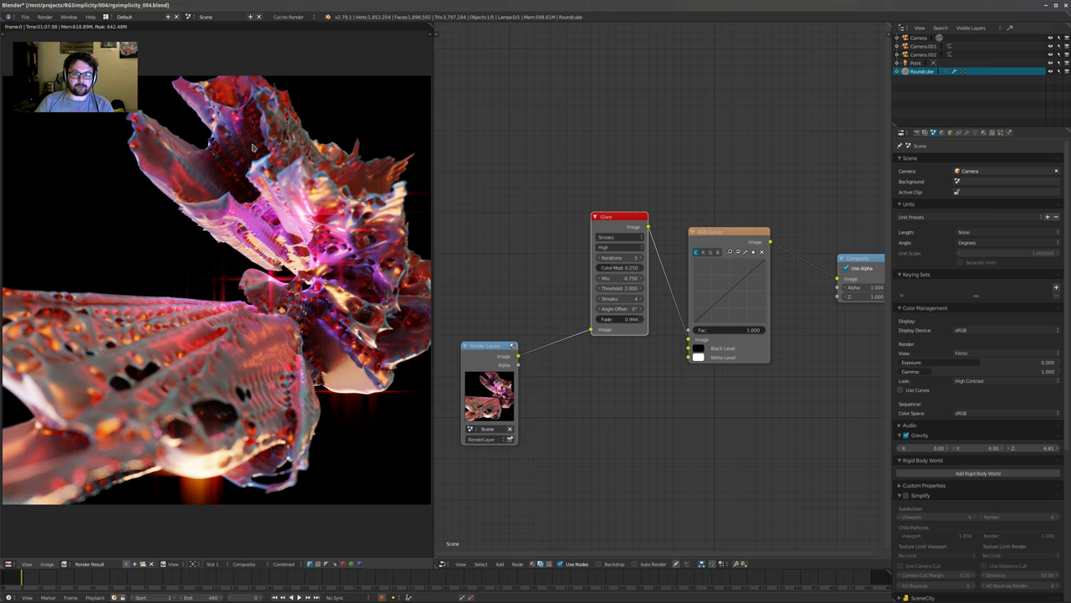
# Insert a Filter node between the Render Layers and Glare nodes and set its type to Sharpen
pyautogui.moveTo(550, 228); pyautogui.dragTo(483, 179, button='middle')
pyautogui.scroll(-3, 483, 179)
pyautogui.moveTo(571, 265); pyautogui.dragTo(639, 297, button='middle')
pyautogui.scroll(2, 676, 299)
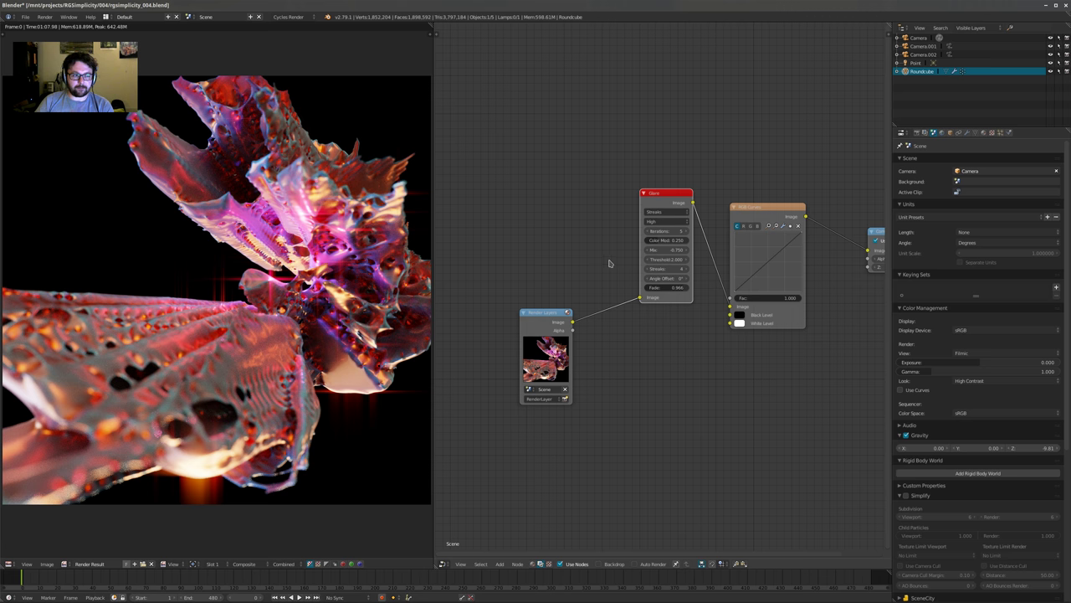
pyautogui.hotkey('shift', 'a')
pyautogui.moveTo(663, 401)
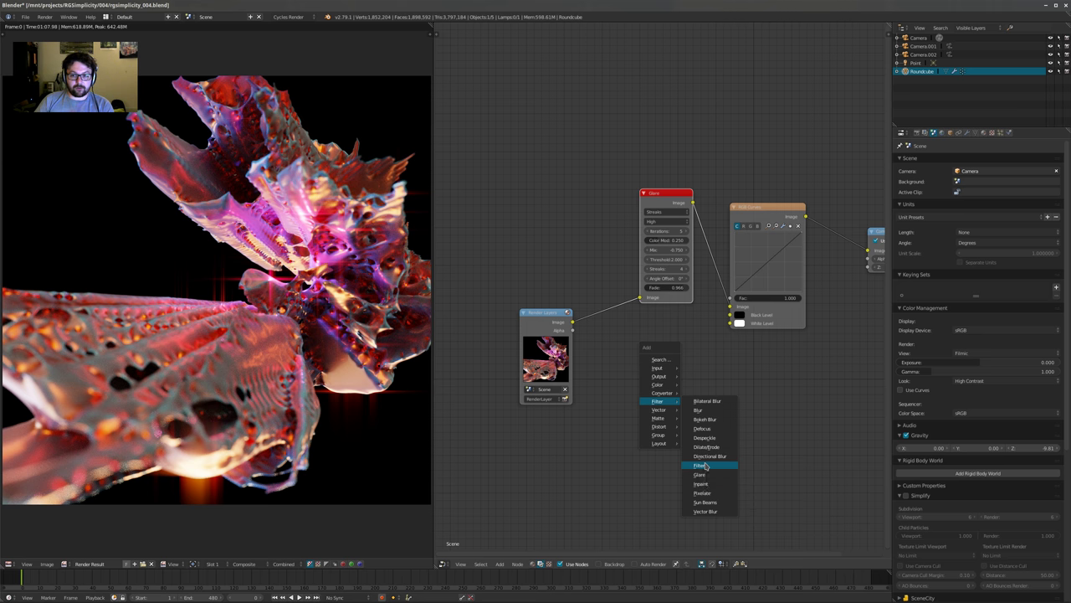
pyautogui.click(706, 466)
pyautogui.click(584, 298)
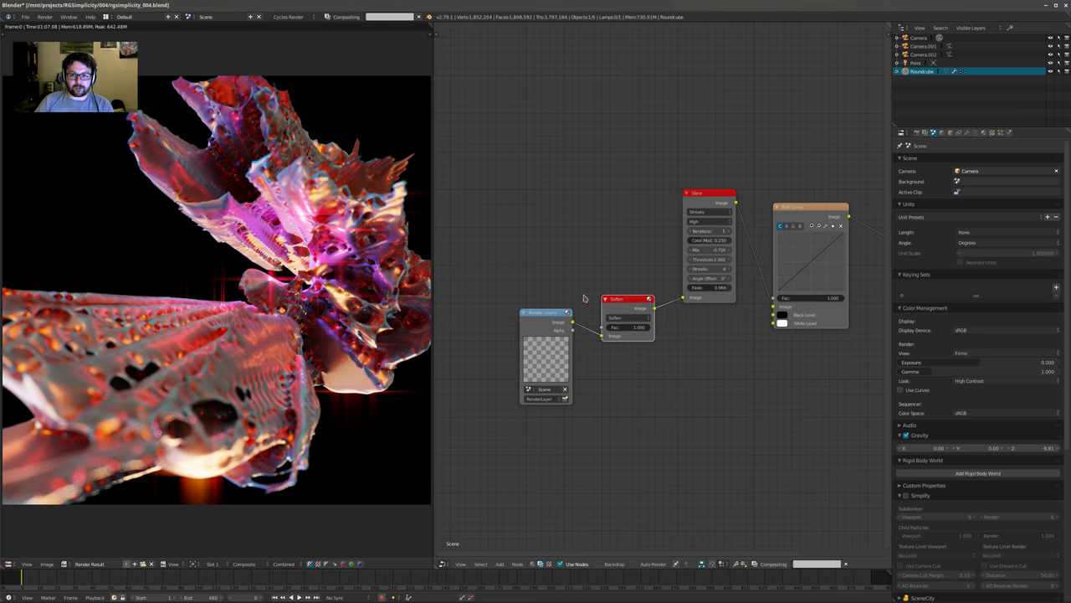
pyautogui.click(628, 318)
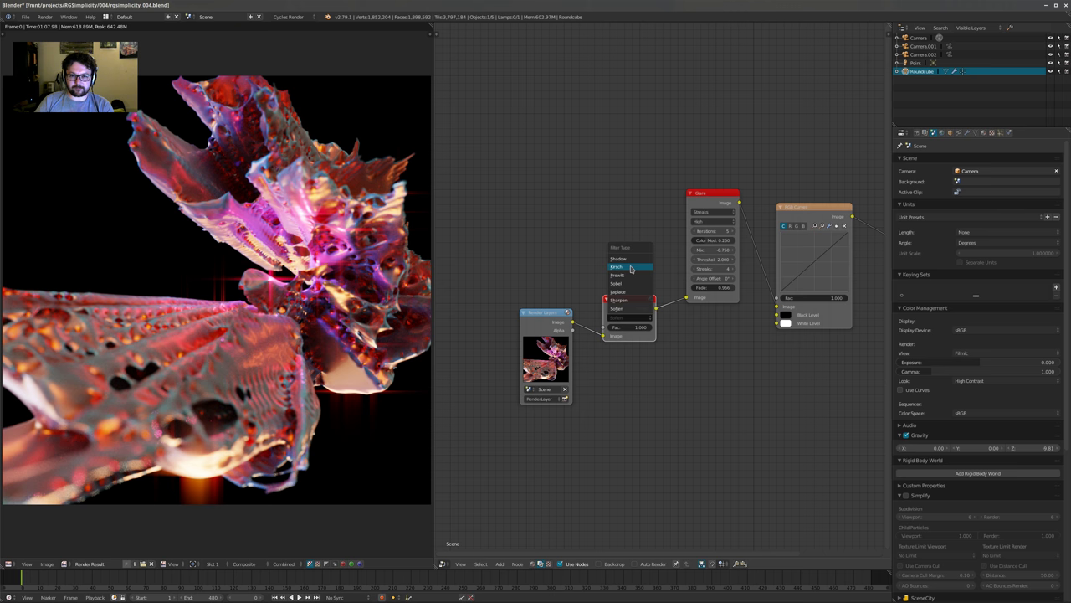
pyautogui.click(618, 299)
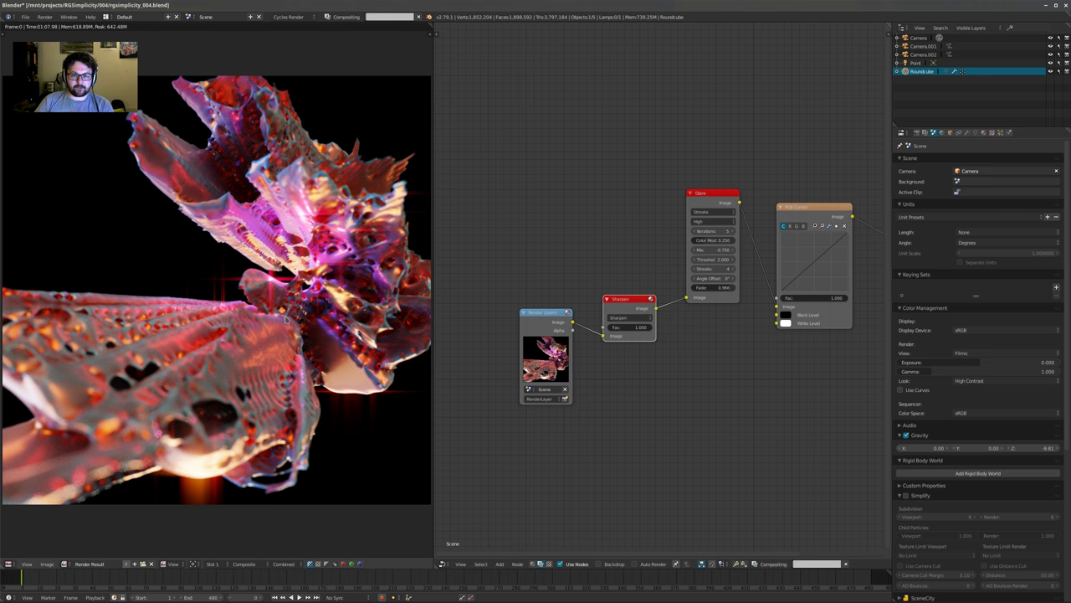
# Set the Sharpen filter's factor to 0.05 and spread the Render Layers and Sharpen nodes farther apart
pyautogui.scroll(4, 272, 258)
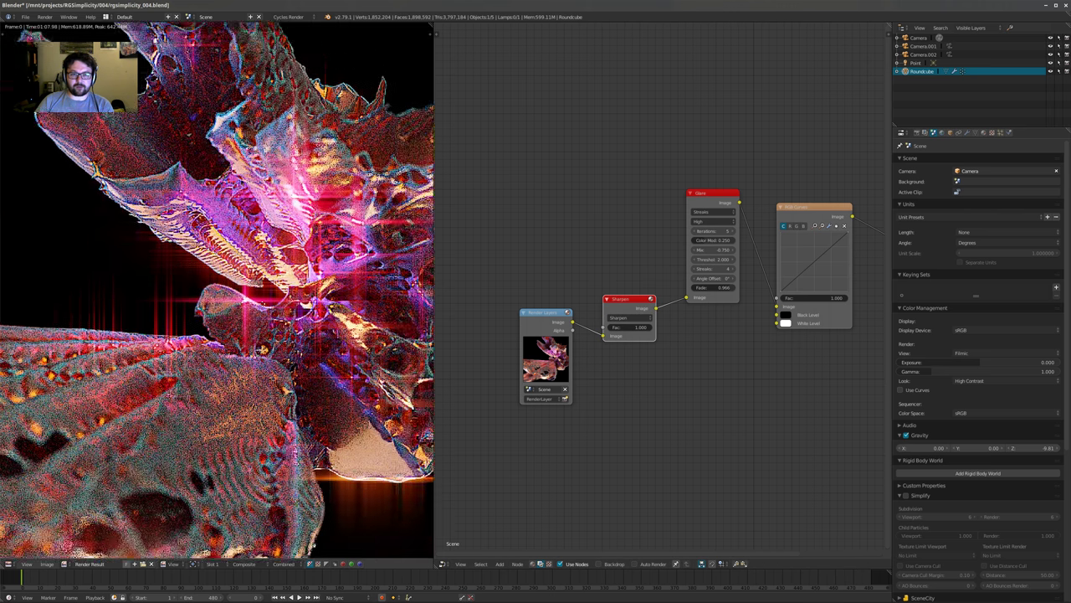
pyautogui.click(626, 326)
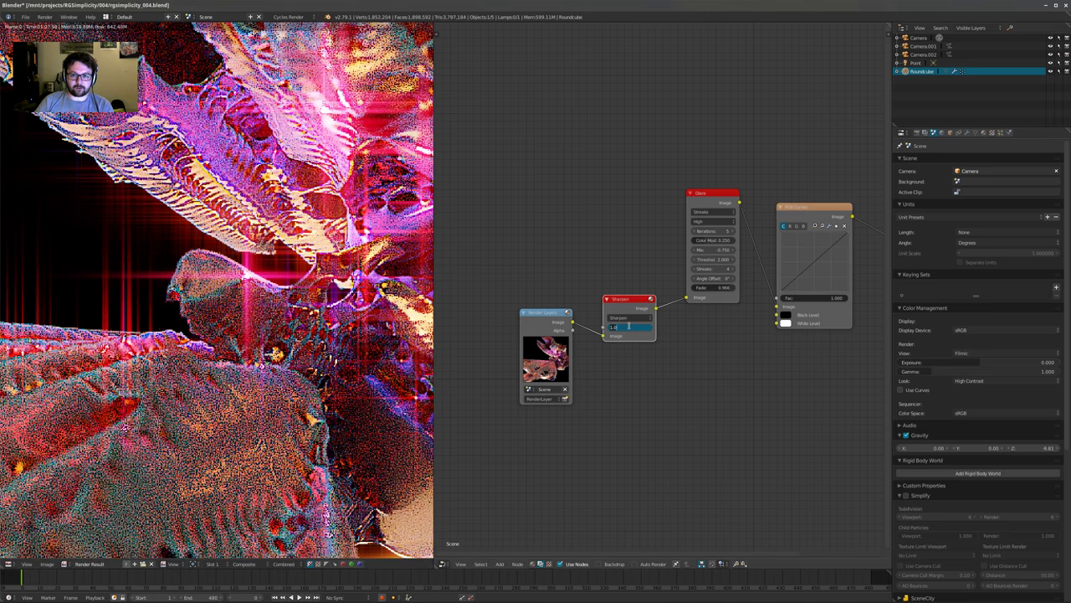
pyautogui.write('.05')
pyautogui.press('Return')
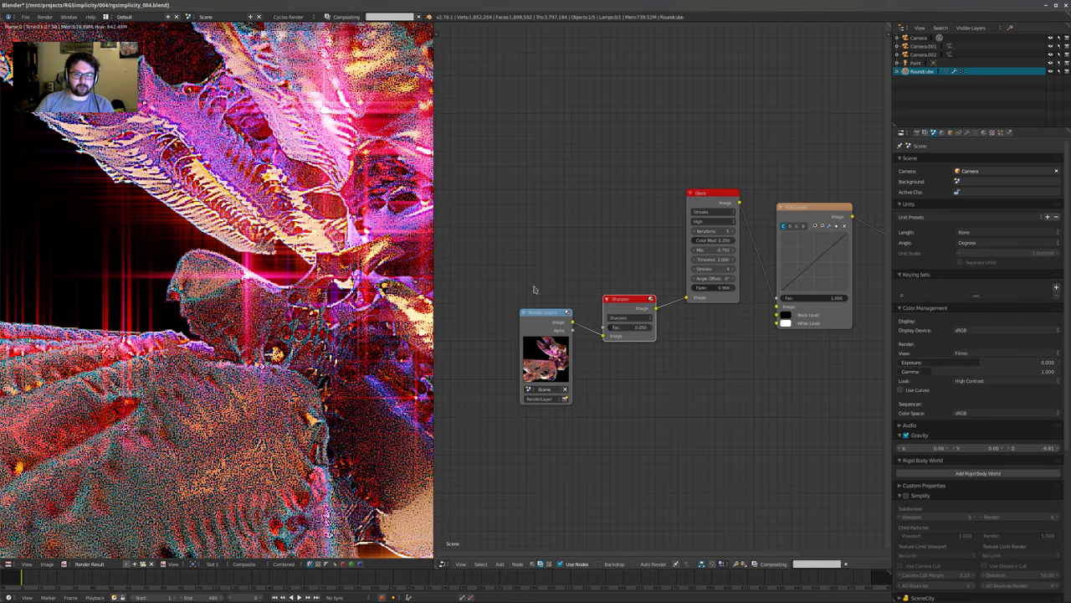
pyautogui.moveTo(549, 326); pyautogui.dragTo(488, 341)
pyautogui.moveTo(635, 307); pyautogui.dragTo(590, 303)
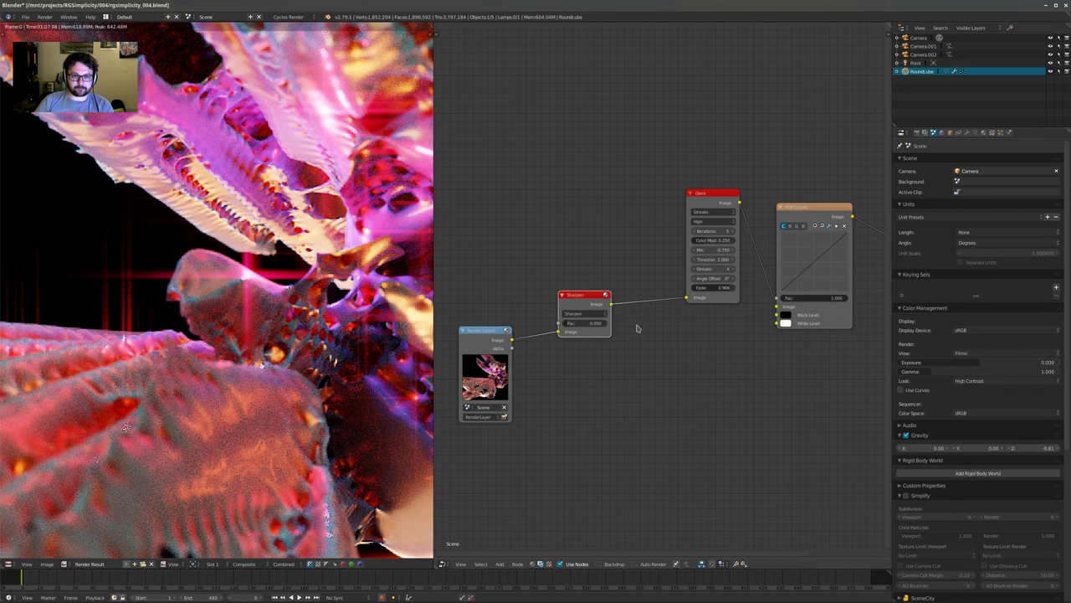
# Move the Composite node away from RGB Curves and insert a Soften Filter node into the link between them
pyautogui.scroll(-6, 628, 337)
pyautogui.scroll(-1, 624, 339)
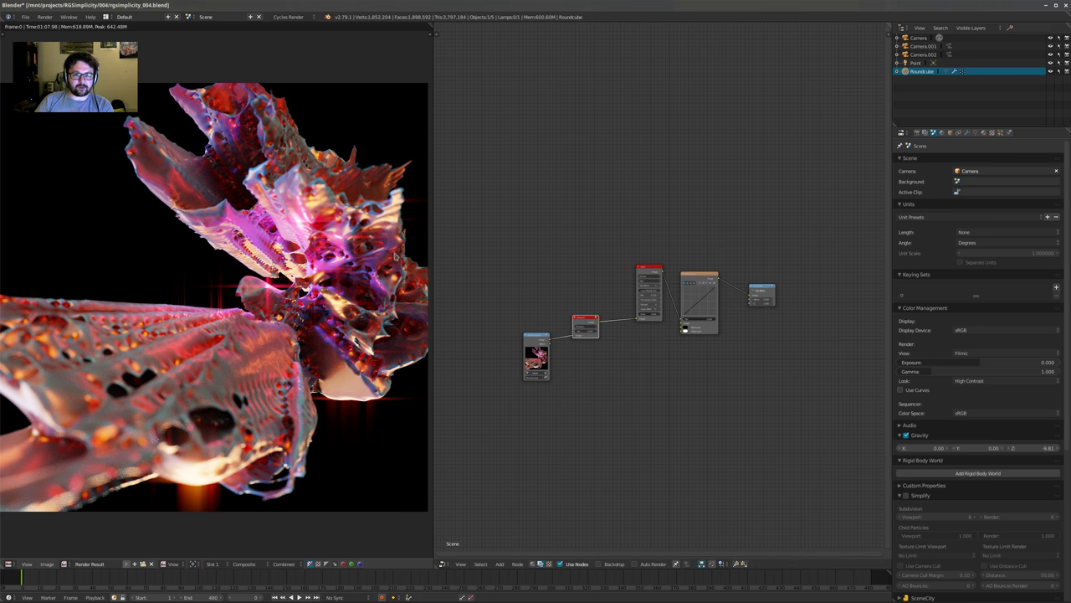
pyautogui.moveTo(669, 409); pyautogui.dragTo(622, 413, button='middle')
pyautogui.scroll(2, 640, 398)
pyautogui.click(729, 294)
pyautogui.click(720, 294)
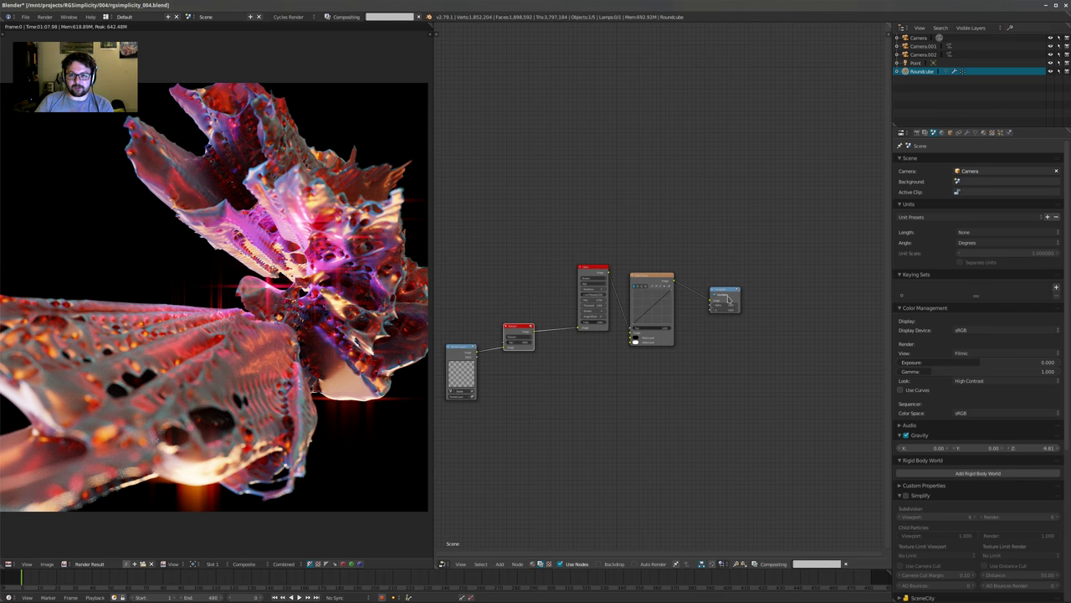
pyautogui.moveTo(722, 290); pyautogui.dragTo(817, 299)
pyautogui.scroll(4, 815, 302)
pyautogui.moveTo(748, 358); pyautogui.dragTo(717, 386, button='middle')
pyautogui.hotkey('shift', 'a')
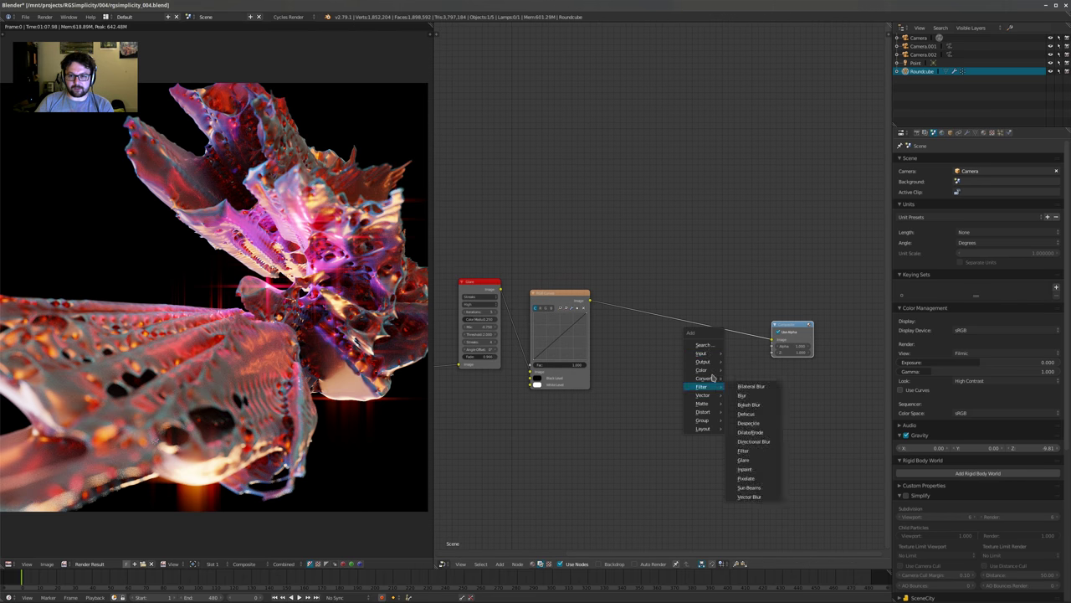
pyautogui.moveTo(707, 388)
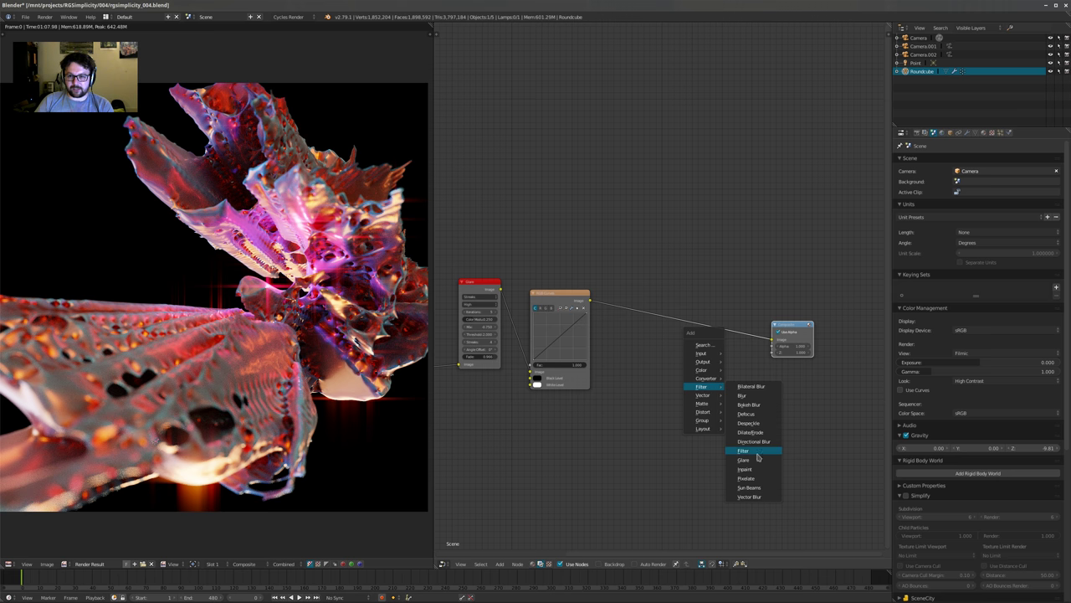
pyautogui.click(749, 460)
pyautogui.click(717, 331)
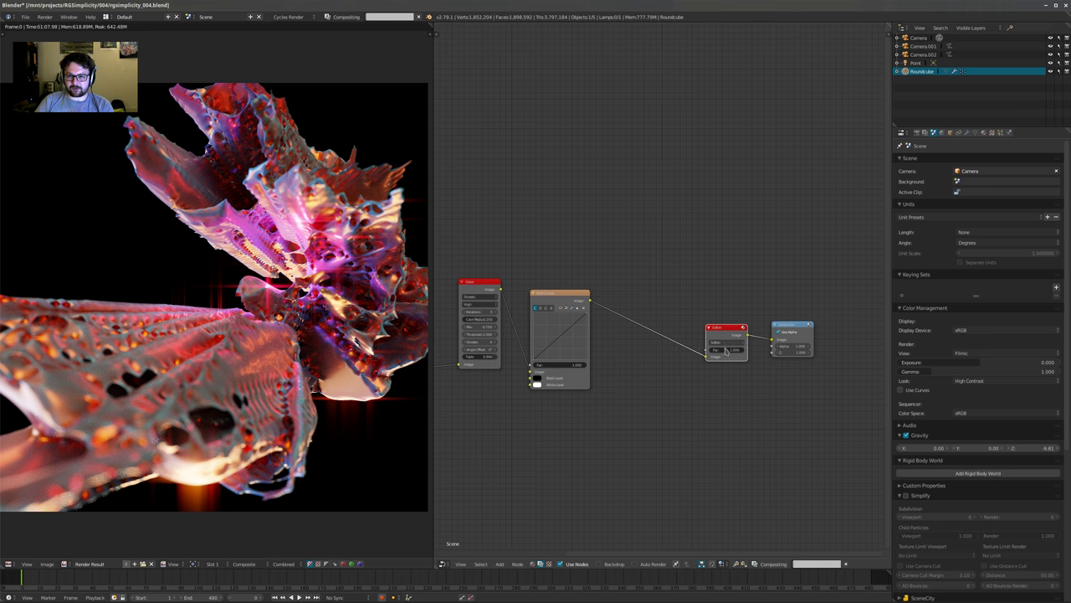
# Set the Soften filter's factor to 0.25, and reduce it to 0.15
pyautogui.scroll(3, 688, 401)
pyautogui.doubleClick(721, 361)
pyautogui.write('.25')
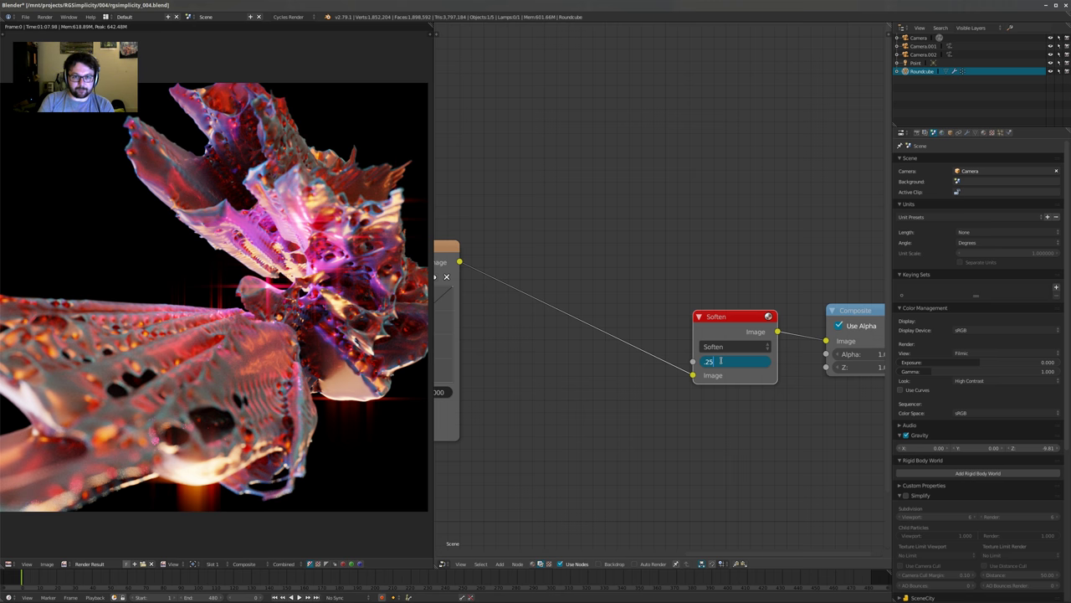
pyautogui.press('Return')
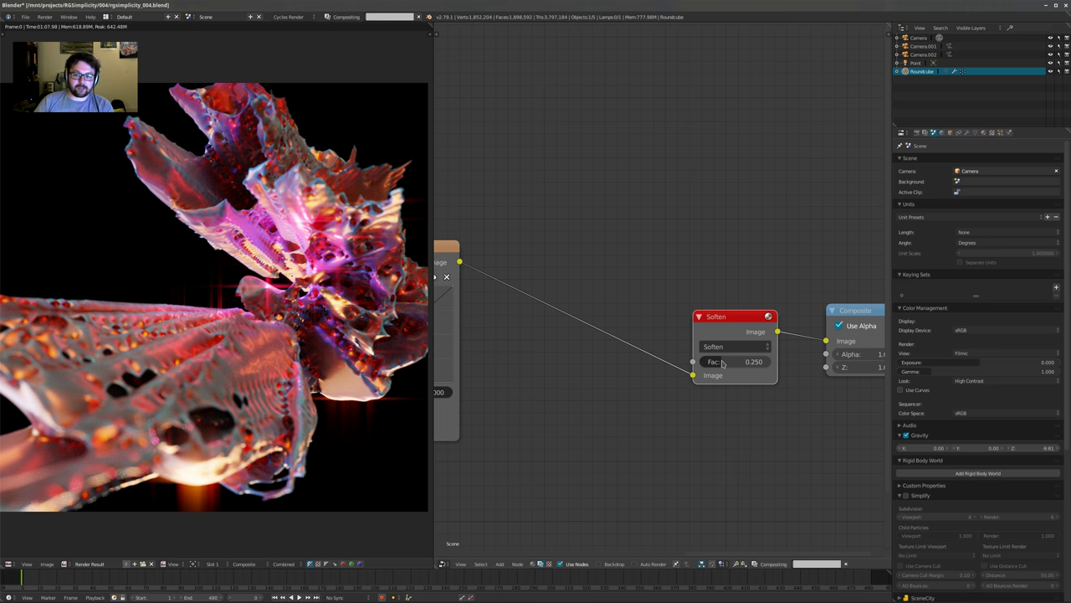
pyautogui.doubleClick(721, 361)
pyautogui.write('.15')
pyautogui.press('Return')
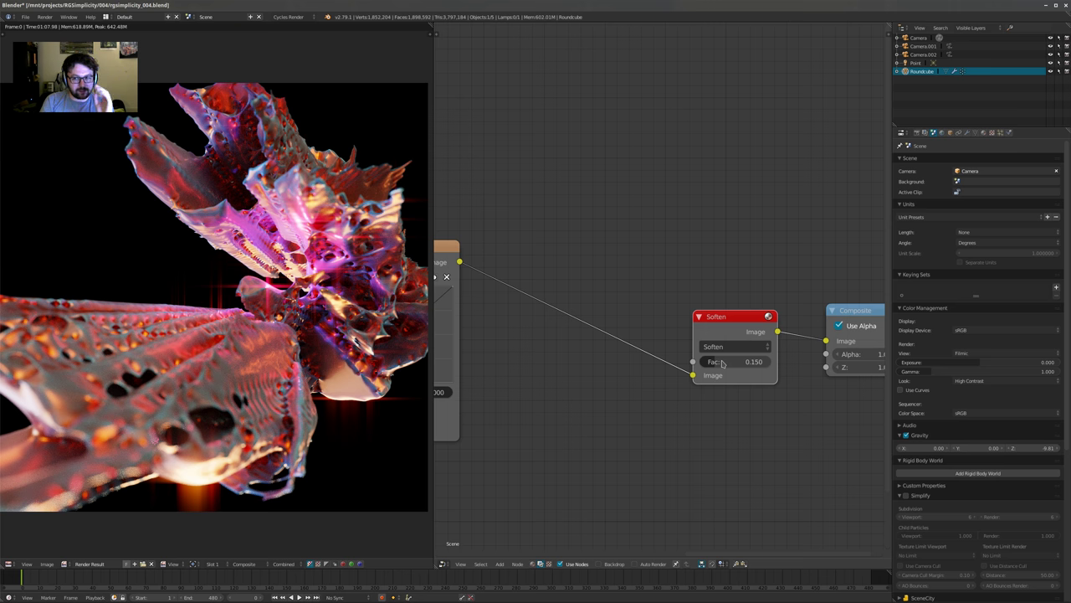
# Try an S-shaped contrast curve on the RGB Curves combined channel, with points at about X 0.28, Y 0.22 and X 0.74, Y 0.78
pyautogui.scroll(-4, 588, 382)
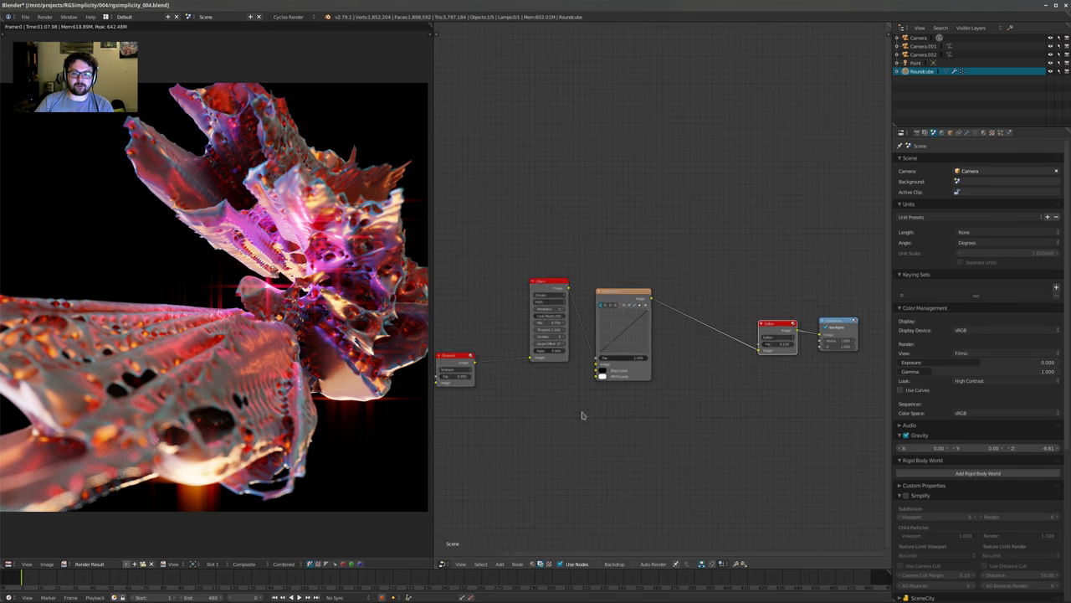
pyautogui.scroll(3, 512, 402)
pyautogui.moveTo(547, 400); pyautogui.dragTo(512, 314, button='middle')
pyautogui.scroll(3, 513, 316)
pyautogui.scroll(2, 569, 410)
pyautogui.scroll(1, 553, 351)
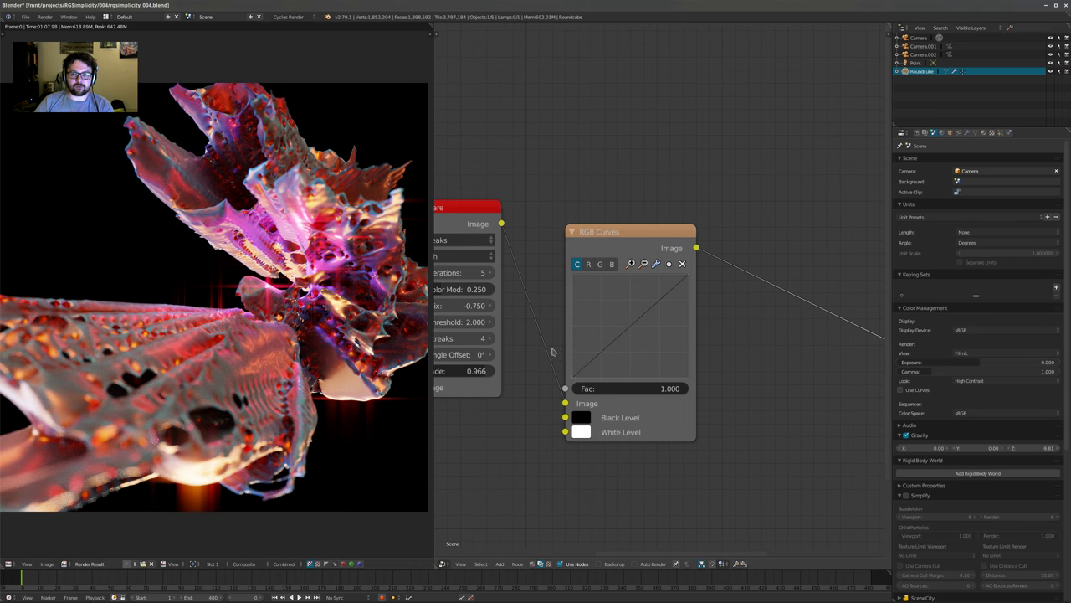
pyautogui.moveTo(606, 353); pyautogui.dragTo(604, 355)
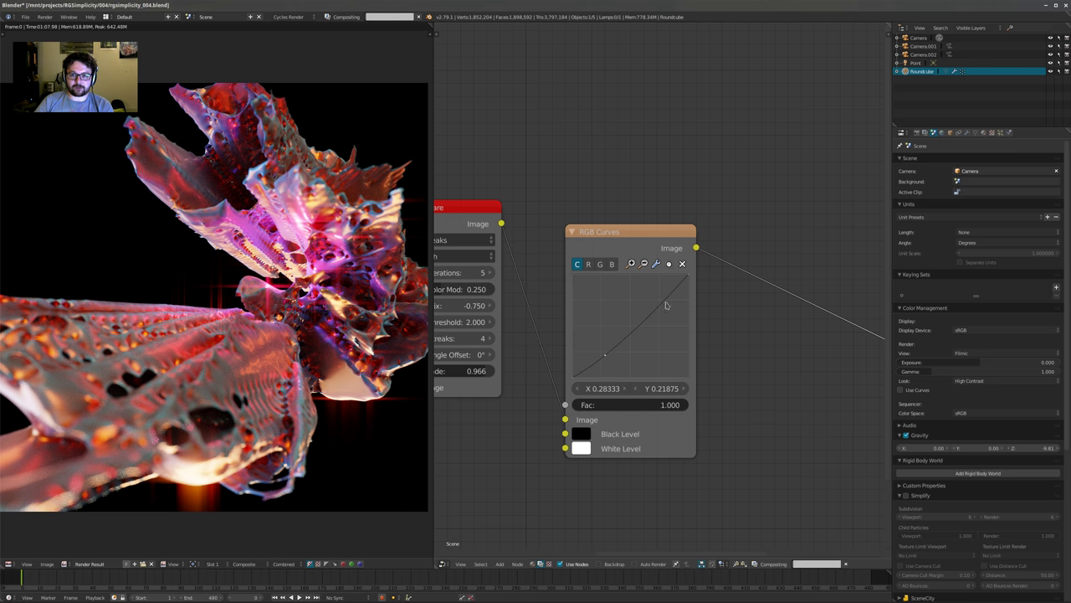
pyautogui.moveTo(669, 307); pyautogui.dragTo(658, 298)
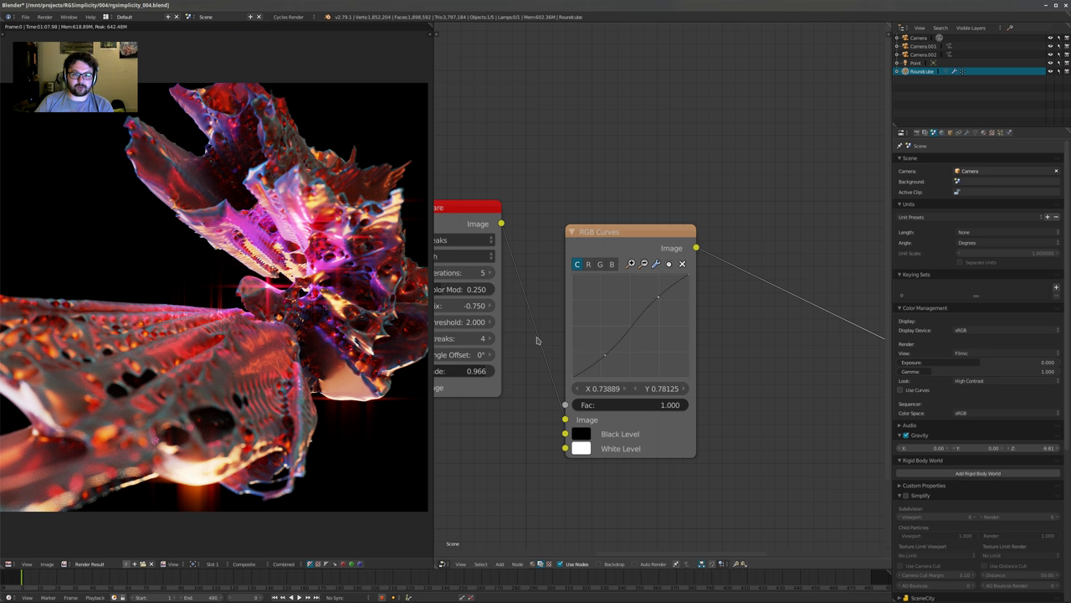
# Delete the combined curve's upper point and move its remaining point to about X 0.46, Y 0.54
pyautogui.click(682, 264)
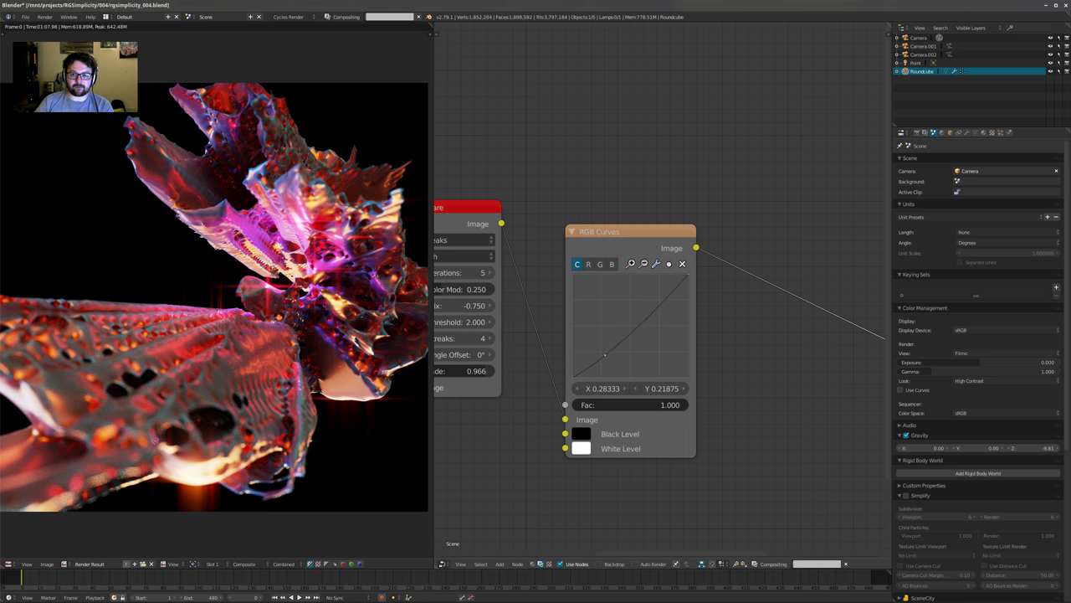
pyautogui.moveTo(604, 355); pyautogui.dragTo(626, 321)
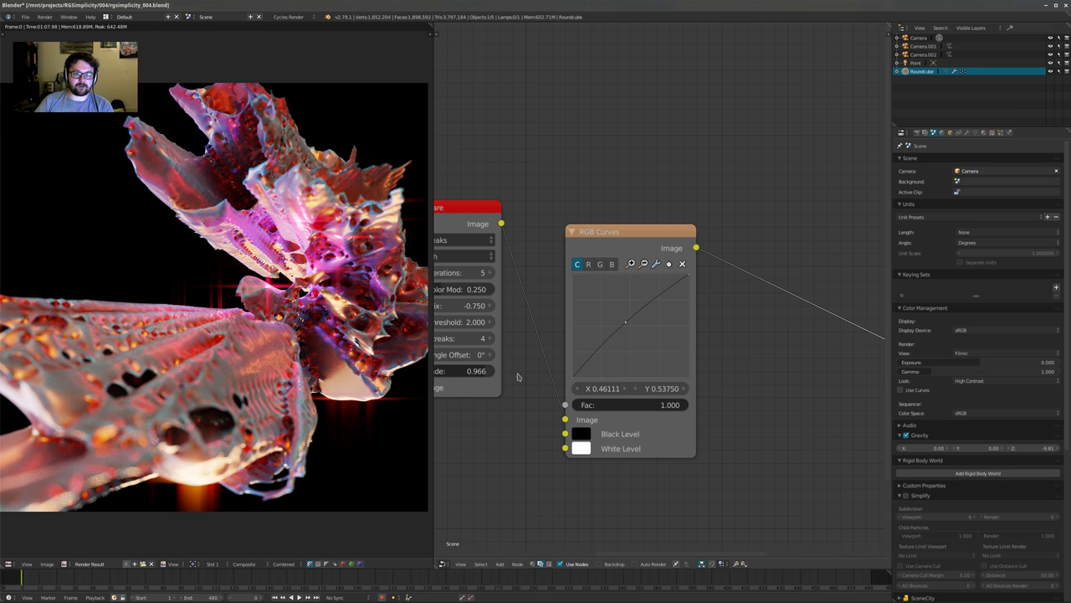
# Lower the red channel's curve slightly with a single midpoint at about X 0.54, Y 0.46
pyautogui.moveTo(627, 323); pyautogui.dragTo(638, 335)
pyautogui.click(588, 264)
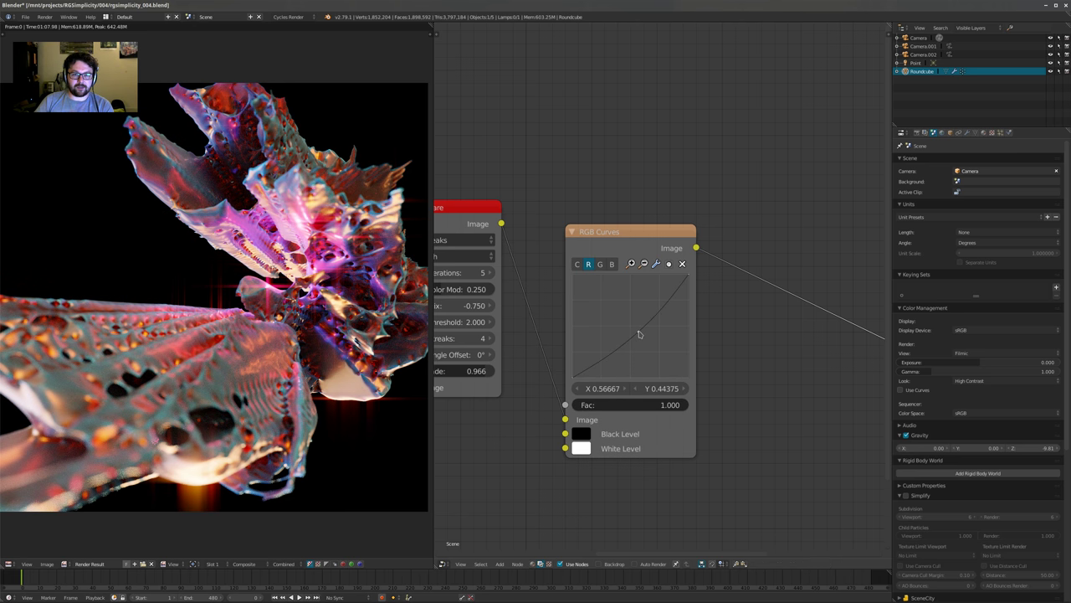
pyautogui.moveTo(638, 335); pyautogui.dragTo(624, 324)
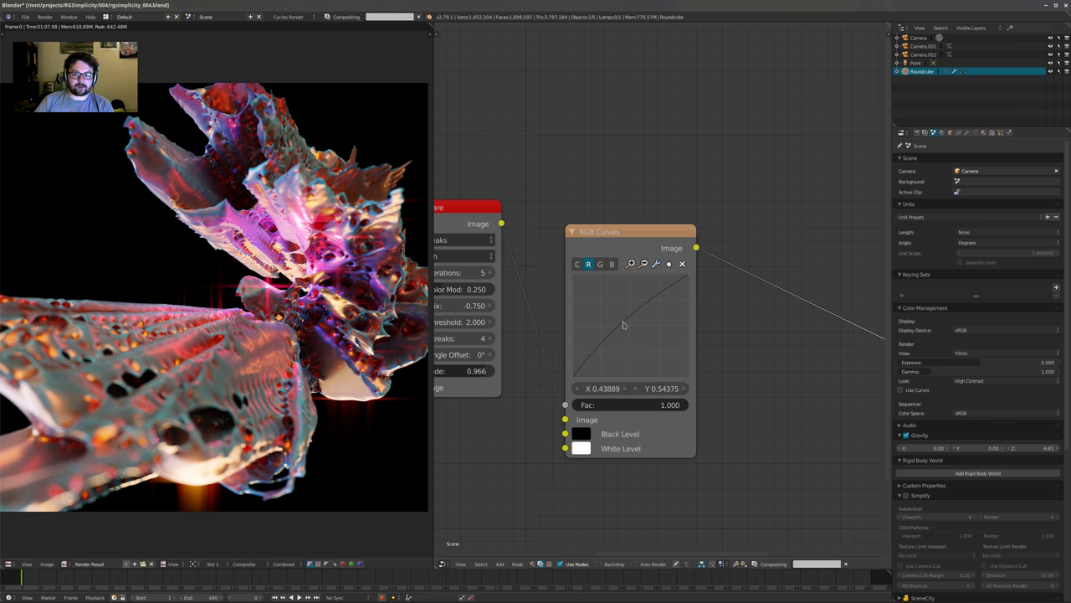
pyautogui.click(682, 265)
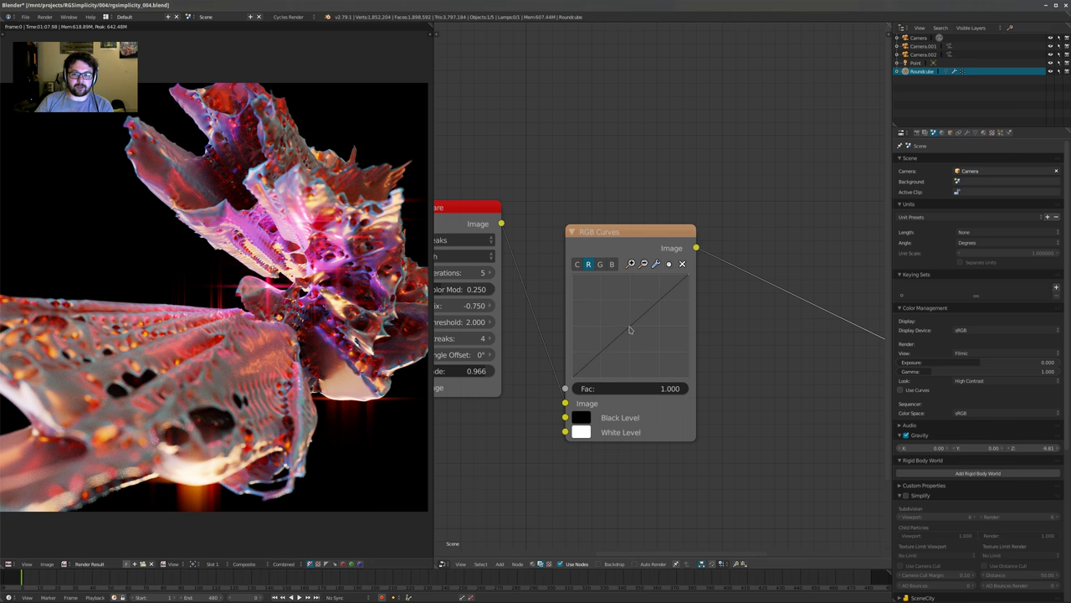
pyautogui.click(637, 329)
pyautogui.moveTo(637, 329); pyautogui.dragTo(636, 331)
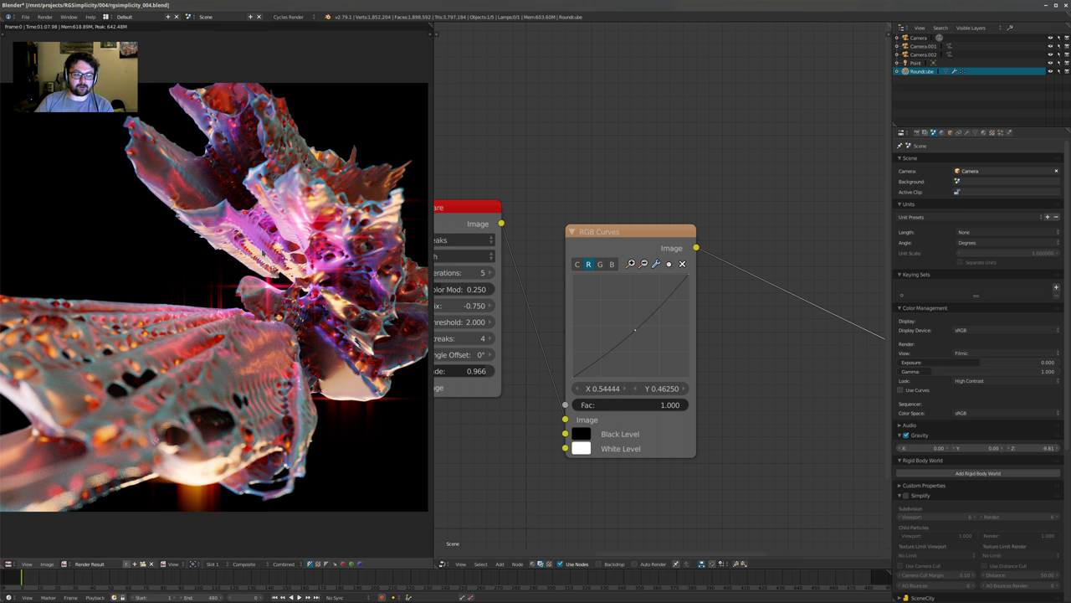
# Raise the green channel's curve slightly with a midpoint at about X 0.47, Y 0.53
pyautogui.click(600, 264)
pyautogui.click(628, 324)
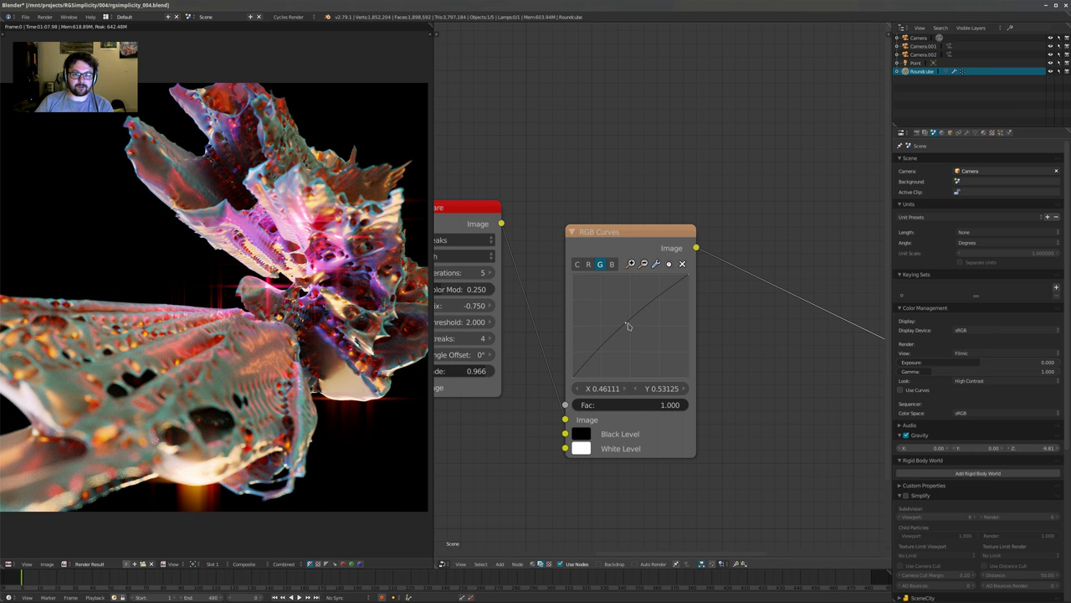
pyautogui.moveTo(625, 323); pyautogui.dragTo(626, 324)
# Set the Glare node's Color Mod to about 0.877 and its Threshold to 1
pyautogui.moveTo(523, 310); pyautogui.dragTo(680, 311, button='middle')
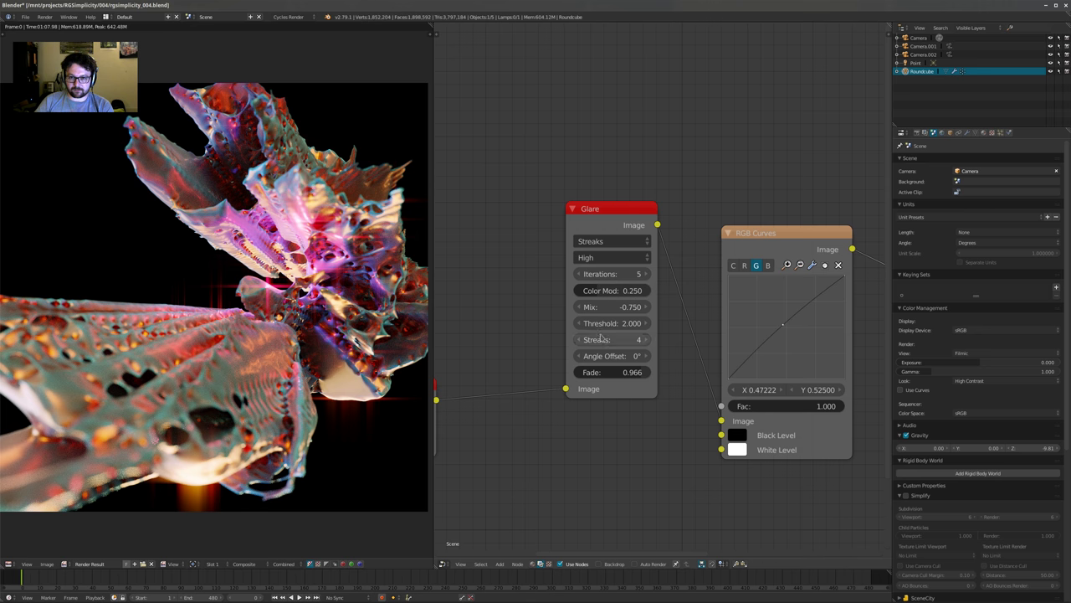
pyautogui.moveTo(611, 291); pyautogui.dragTo(661, 290)
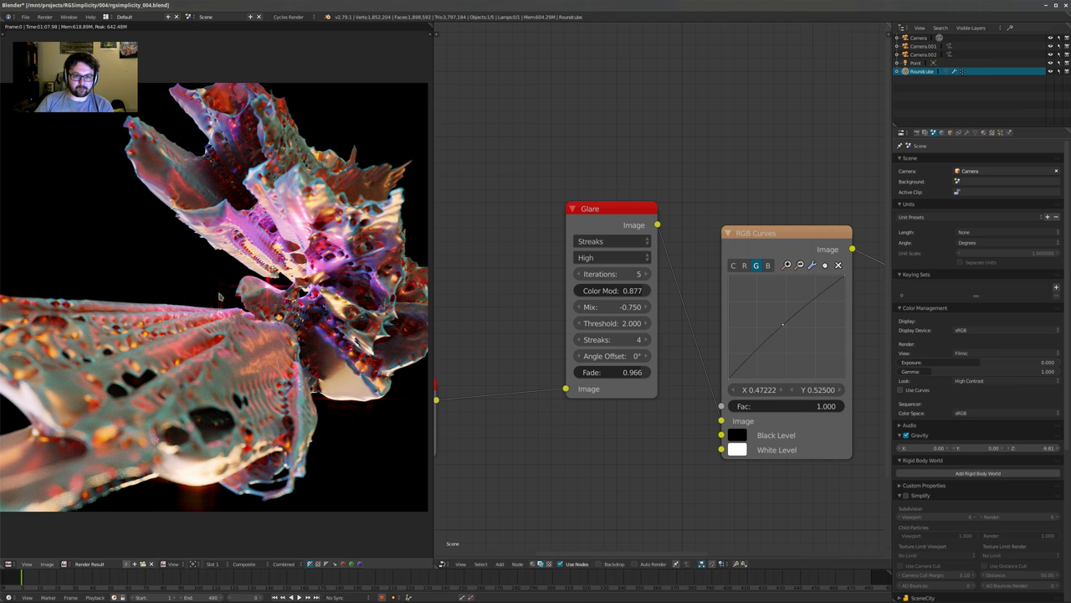
pyautogui.scroll(3, 221, 303)
pyautogui.scroll(-5, 129, 318)
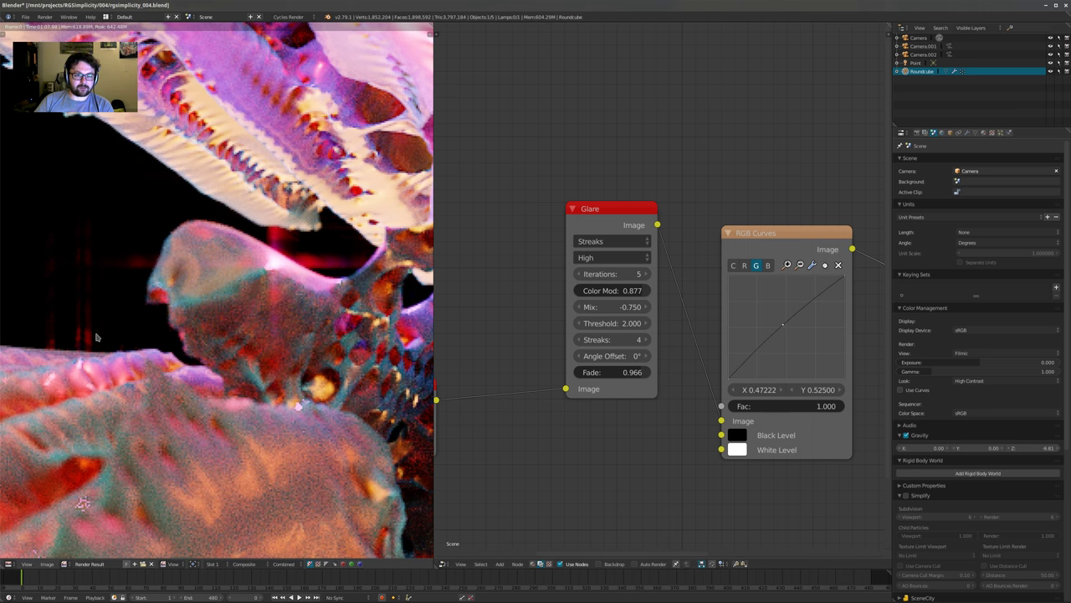
pyautogui.scroll(2, 245, 337)
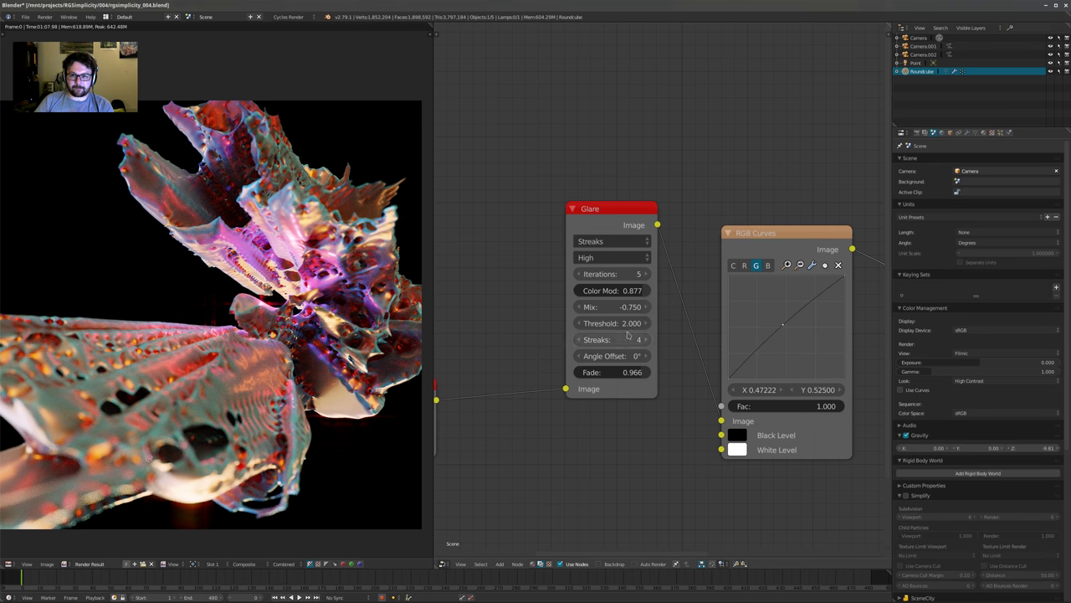
pyautogui.click(613, 326)
pyautogui.write('1')
pyautogui.press('Return')
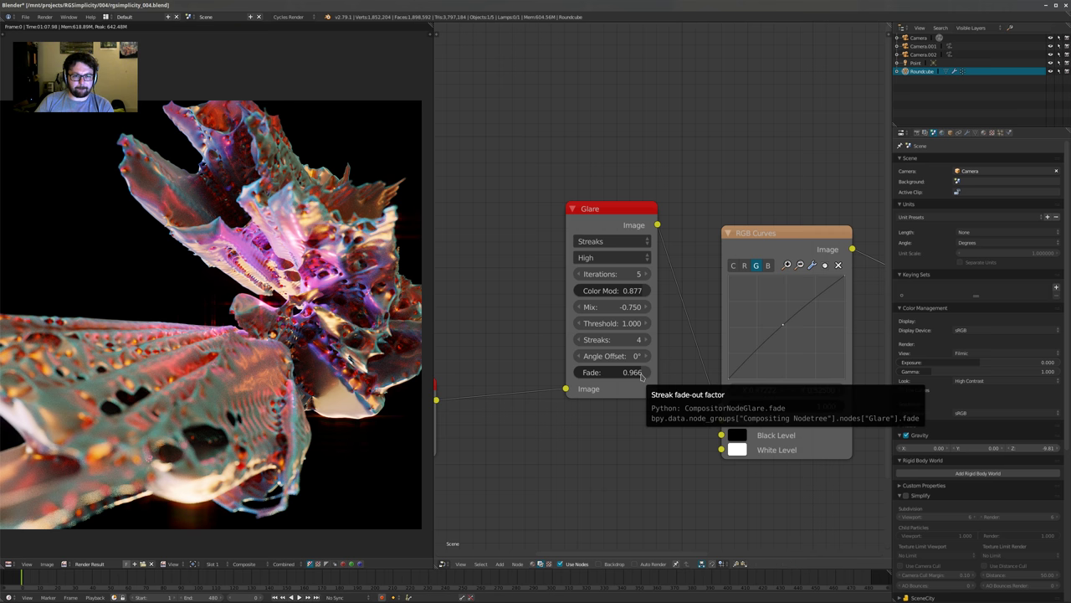
# Set the Glare node's Fade to about 0.934 and check the result across the rendered image
pyautogui.moveTo(642, 374); pyautogui.dragTo(599, 362)
pyautogui.scroll(-3, 599, 362)
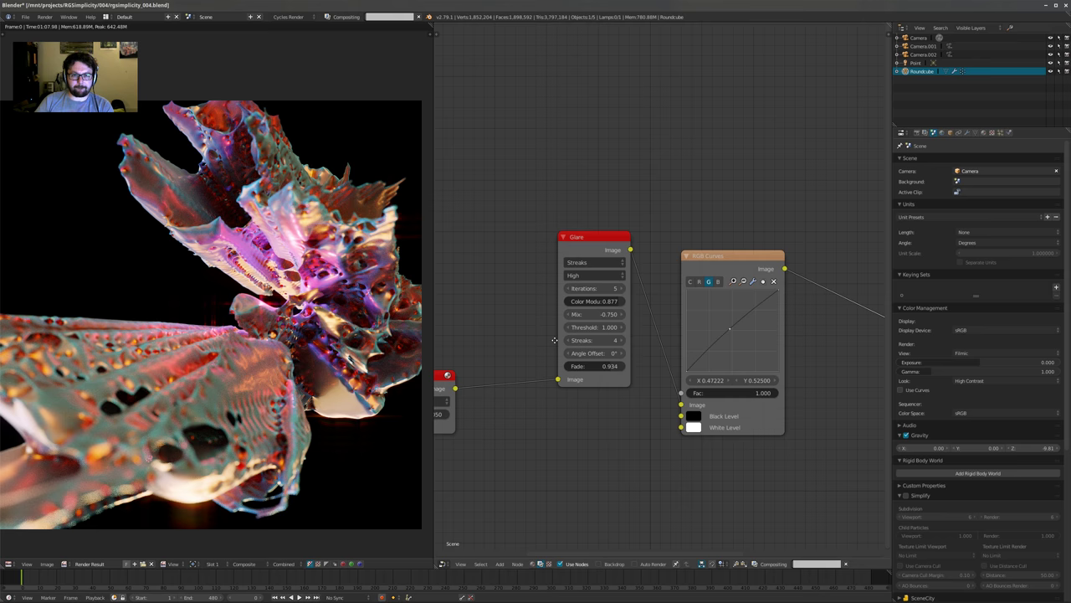
pyautogui.scroll(2, 301, 290)
pyautogui.scroll(-2, 301, 290)
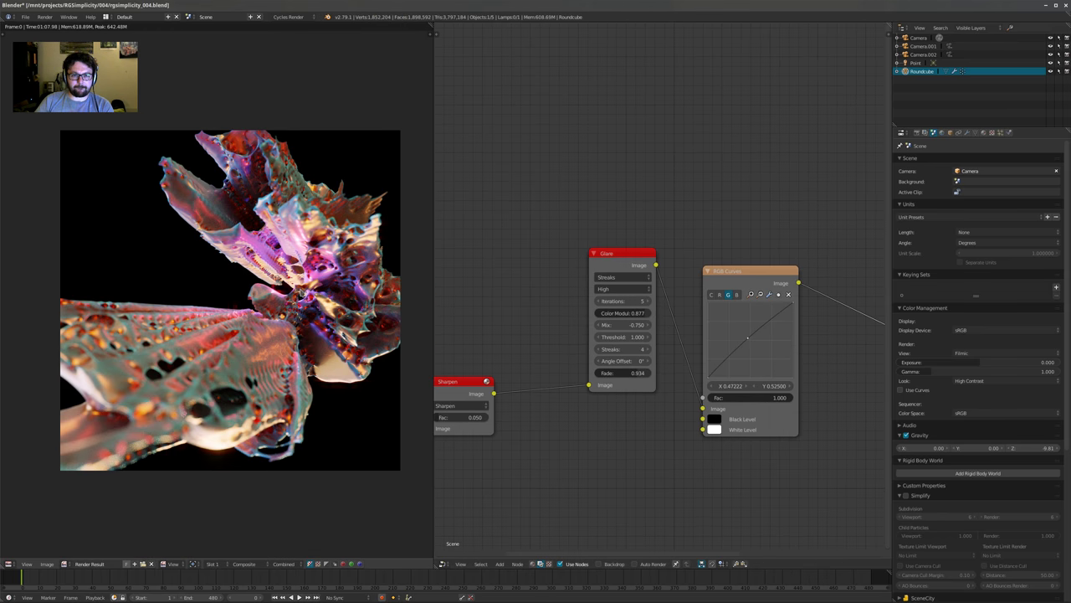
pyautogui.scroll(2, 291, 284)
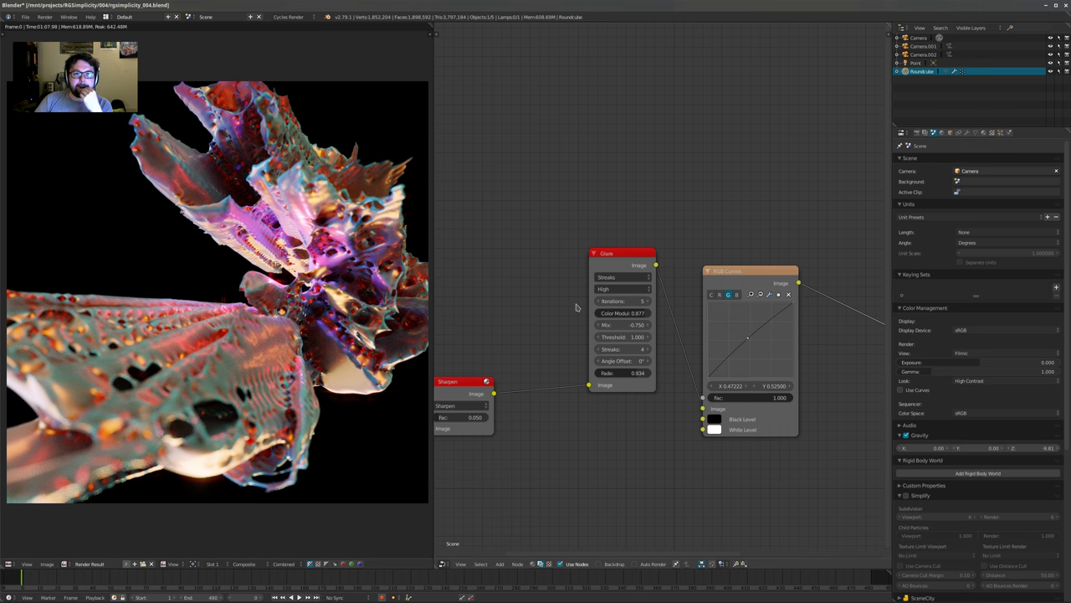
# Adjust the blue channel's curve with a single midpoint, ending at about X 0.48, Y 0.53
pyautogui.scroll(-2, 825, 340)
pyautogui.moveTo(837, 340); pyautogui.dragTo(763, 350, button='middle')
pyautogui.scroll(2, 764, 351)
pyautogui.click(663, 305)
pyautogui.moveTo(675, 353); pyautogui.dragTo(673, 348)
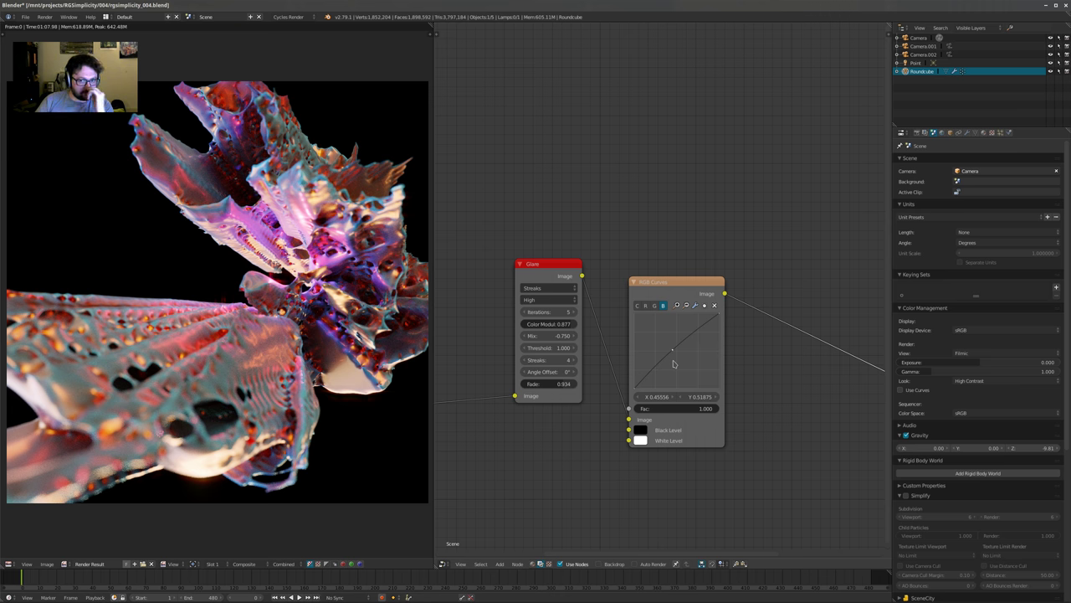
pyautogui.moveTo(678, 356); pyautogui.dragTo(683, 358)
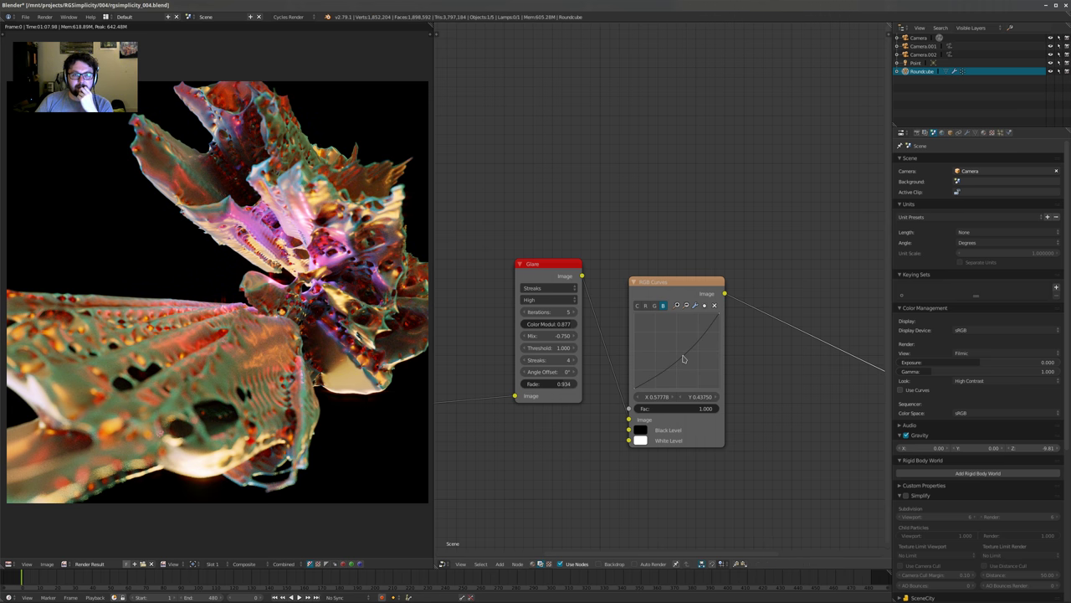
pyautogui.moveTo(683, 358); pyautogui.dragTo(675, 351)
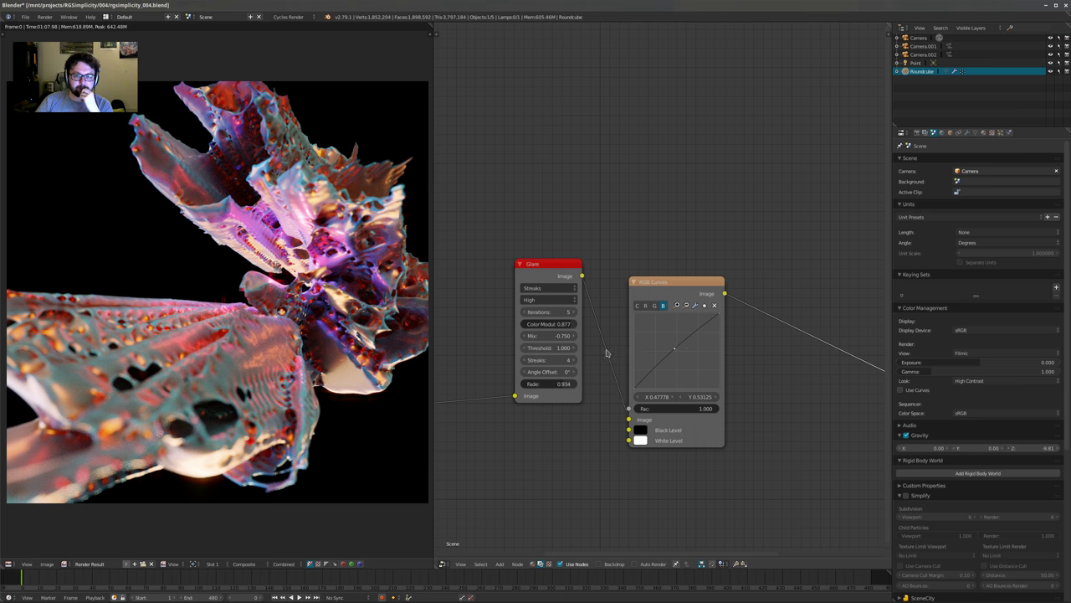
# Mute and unmute the RGB Curves node to compare, and ease the blue channel's midpoint to about X 0.49, Y 0.52
pyautogui.press('m')
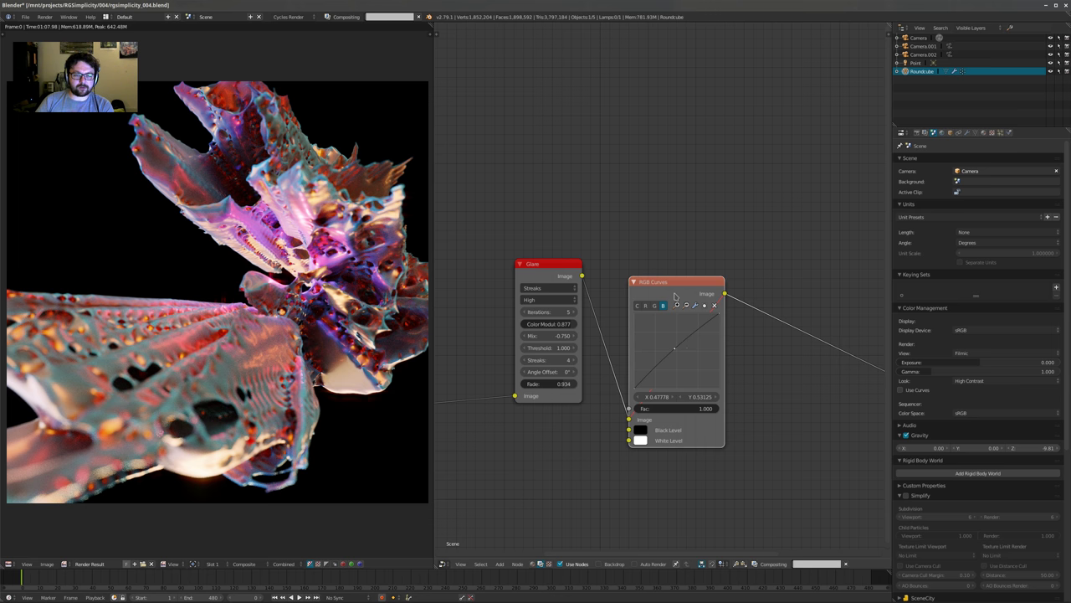
pyautogui.press('m')
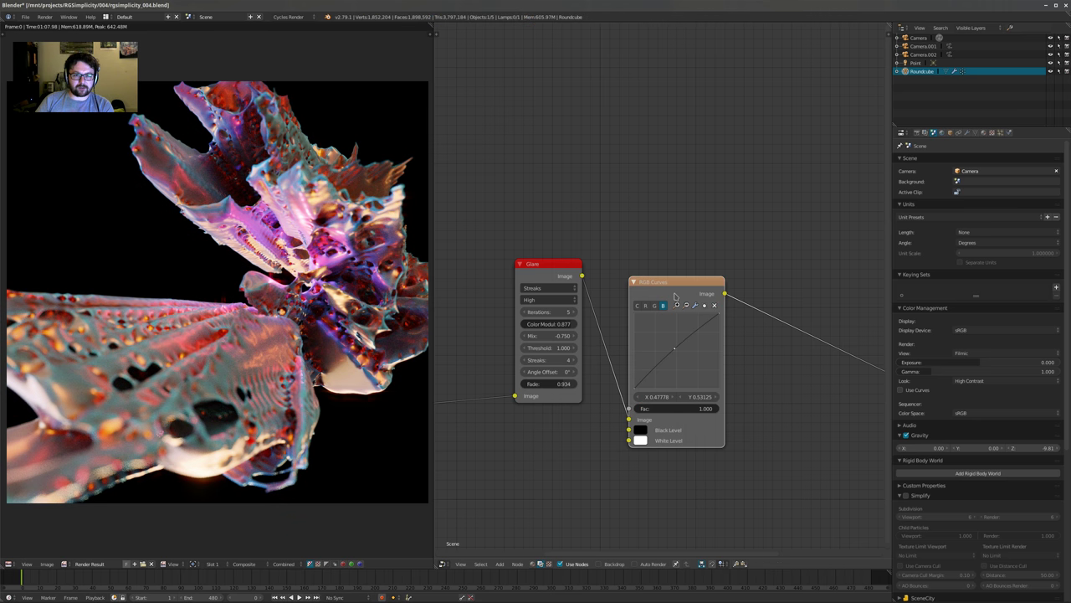
pyautogui.click(654, 305)
pyautogui.click(663, 306)
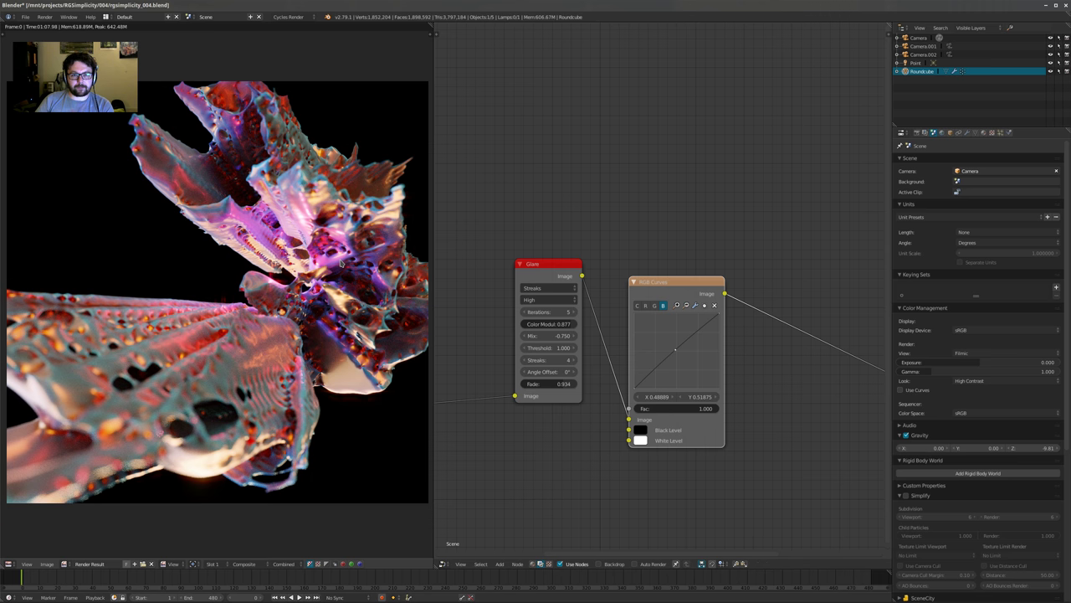
# Move the Composite and Soften nodes farther from the RGB Curves node to make room between them
pyautogui.scroll(-3, 770, 366)
pyautogui.scroll(1, 752, 336)
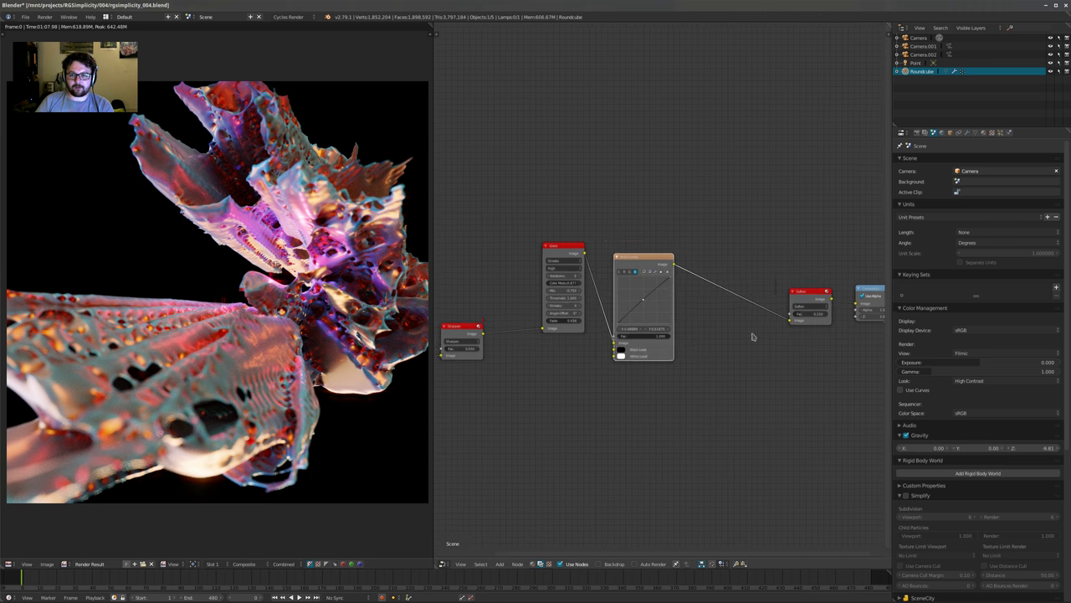
pyautogui.moveTo(754, 336); pyautogui.dragTo(646, 354, button='middle')
pyautogui.scroll(1, 646, 354)
pyautogui.moveTo(782, 295); pyautogui.dragTo(865, 323)
pyautogui.moveTo(703, 302); pyautogui.dragTo(744, 325)
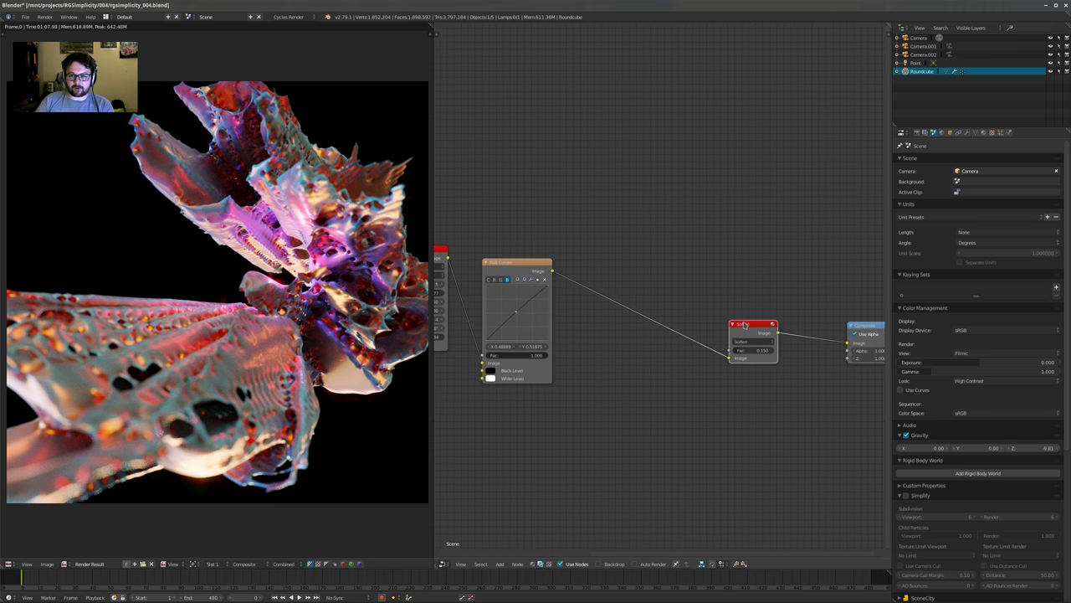
# Add an Ellipse Mask node below the RGB Curves node
pyautogui.moveTo(744, 324); pyautogui.dragTo(792, 294, button='middle')
pyautogui.hotkey('shift', 'a')
pyautogui.moveTo(636, 366)
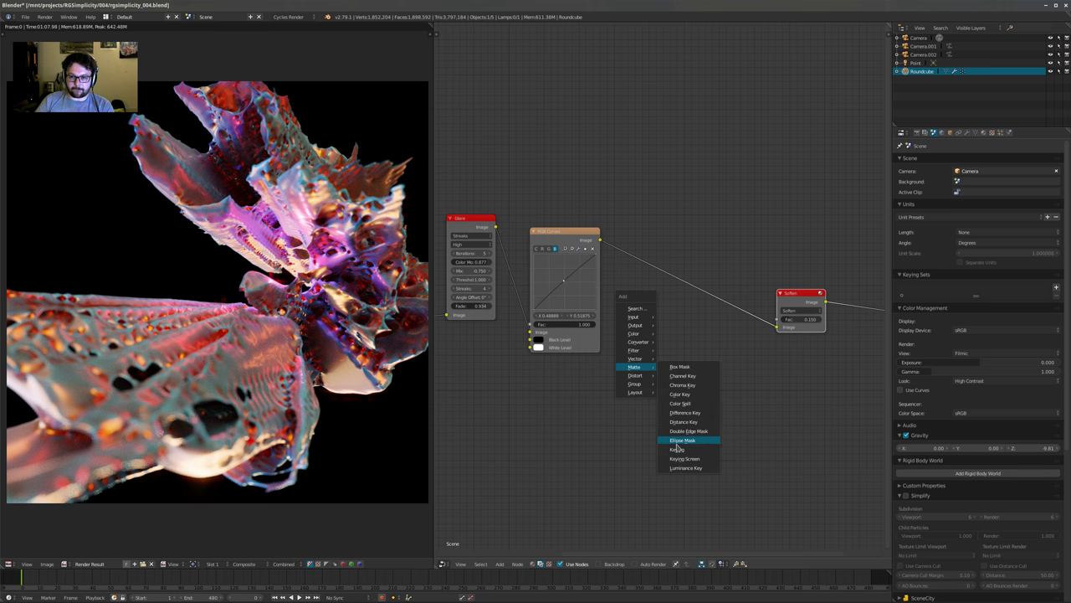
pyautogui.click(681, 439)
pyautogui.click(484, 414)
pyautogui.scroll(1, 649, 401)
pyautogui.scroll(-2, 649, 400)
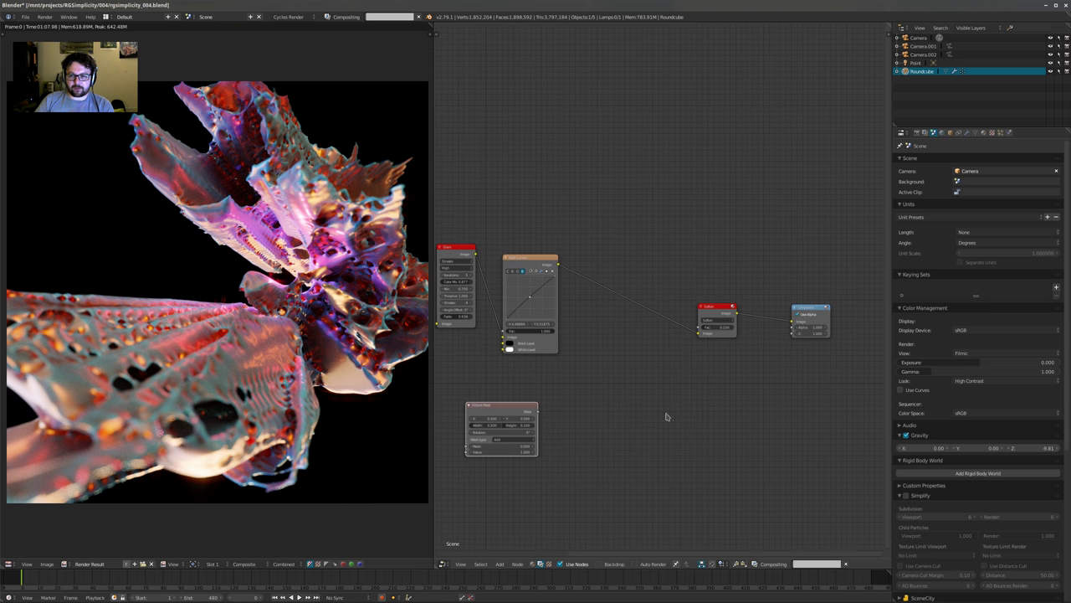
# Connect the Ellipse Mask output directly to the Composite image input and set the mask's X and Y to 1
pyautogui.moveTo(539, 412); pyautogui.dragTo(792, 321)
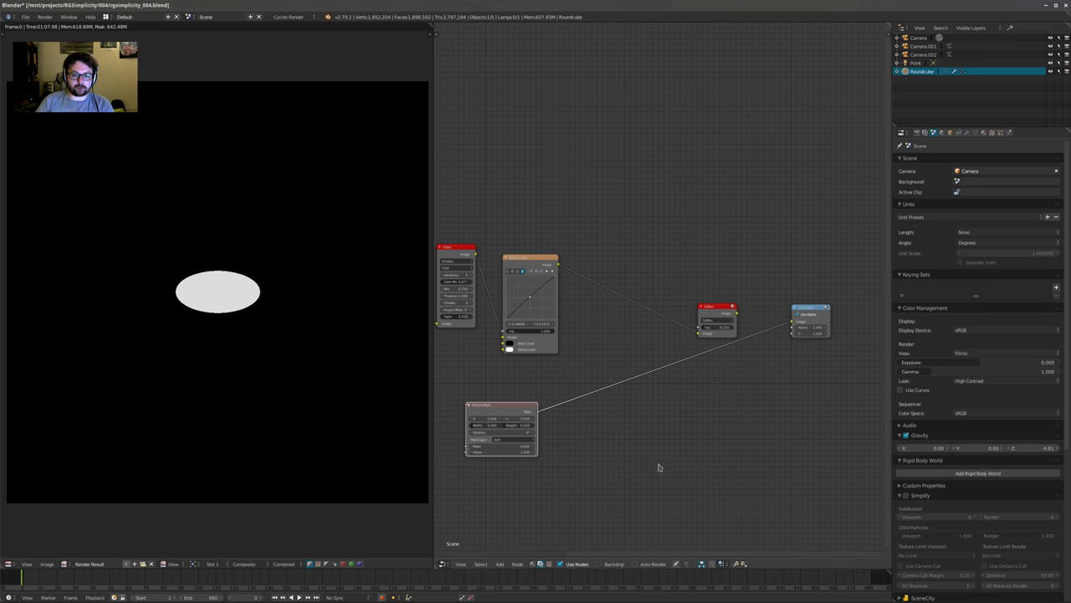
pyautogui.scroll(2, 660, 466)
pyautogui.click(561, 392)
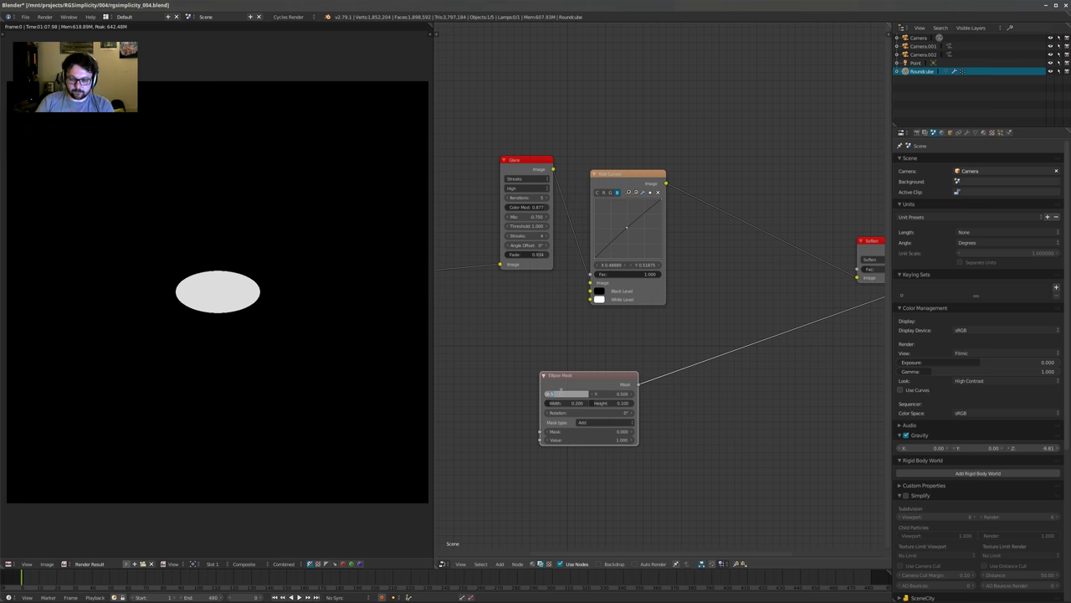
pyautogui.write('1')
pyautogui.press('Tab')
pyautogui.write('1')
pyautogui.press('Return')
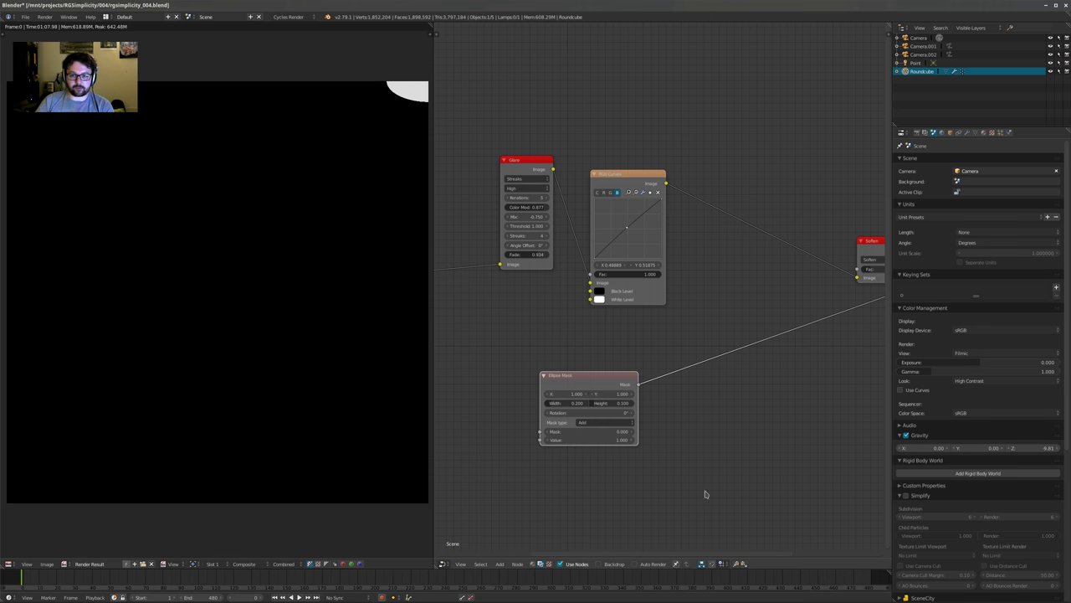
# Set the ellipse mask's width and height to 1
pyautogui.moveTo(705, 495); pyautogui.dragTo(682, 470, button='middle')
pyautogui.scroll(2, 645, 428)
pyautogui.moveTo(618, 405); pyautogui.dragTo(612, 410, button='middle')
pyautogui.click(512, 380)
pyautogui.write('1')
pyautogui.press('Return')
# Insert a Blur node between the Ellipse Mask and Composite nodes and open its filter type choices
pyautogui.moveTo(727, 387); pyautogui.dragTo(636, 428, button='middle')
pyautogui.scroll(-3, 712, 390)
pyautogui.hotkey('shift', 'a')
pyautogui.moveTo(642, 402)
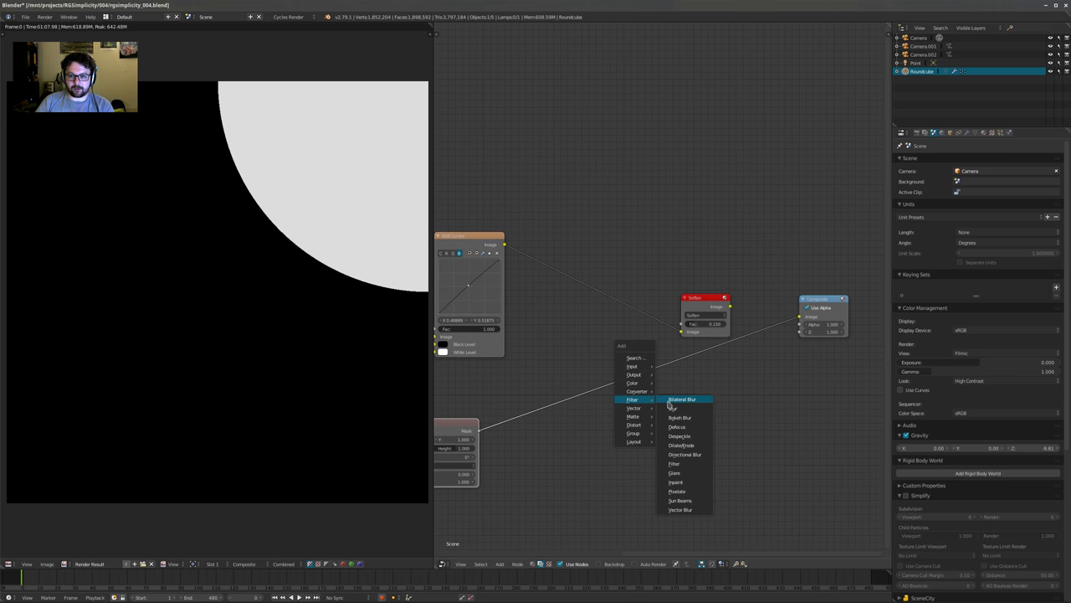
pyautogui.click(683, 412)
pyautogui.click(544, 402)
pyautogui.scroll(2, 586, 402)
pyautogui.click(605, 394)
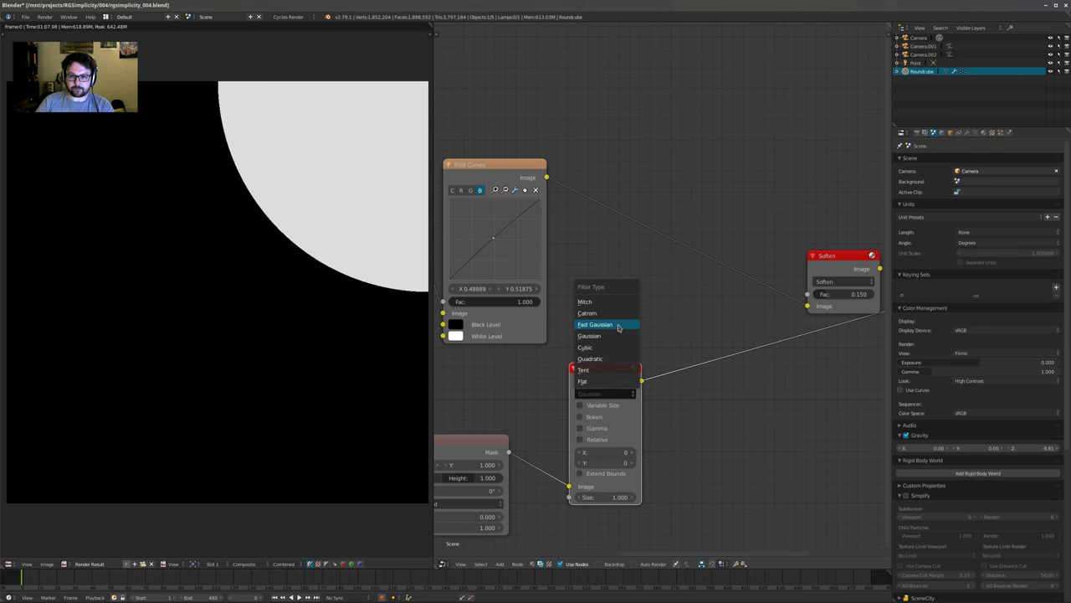
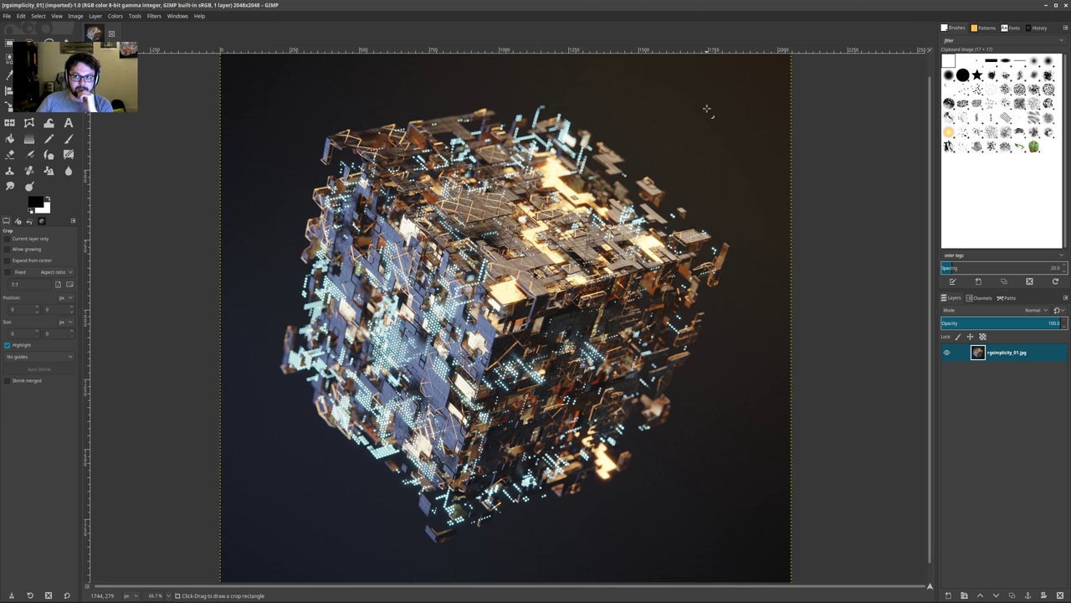
# Switch to Blender and open rgsimplicity_01_no_array_v2.blend from the RGSimplicity/001 project folder
pyautogui.click(227, 599)
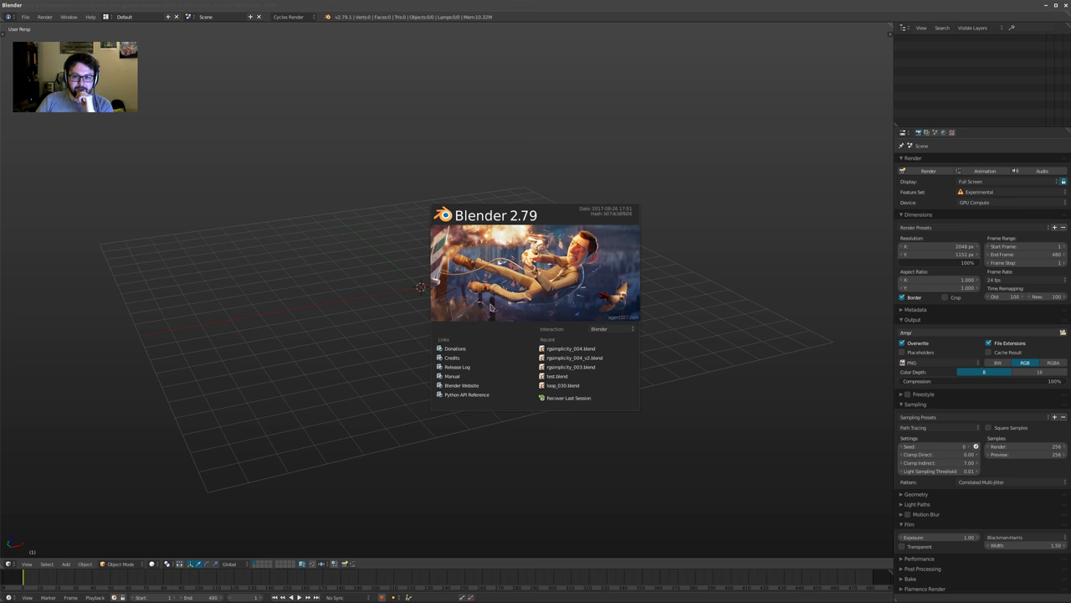
pyautogui.click(361, 233)
pyautogui.hotkey('ctrl', 'o')
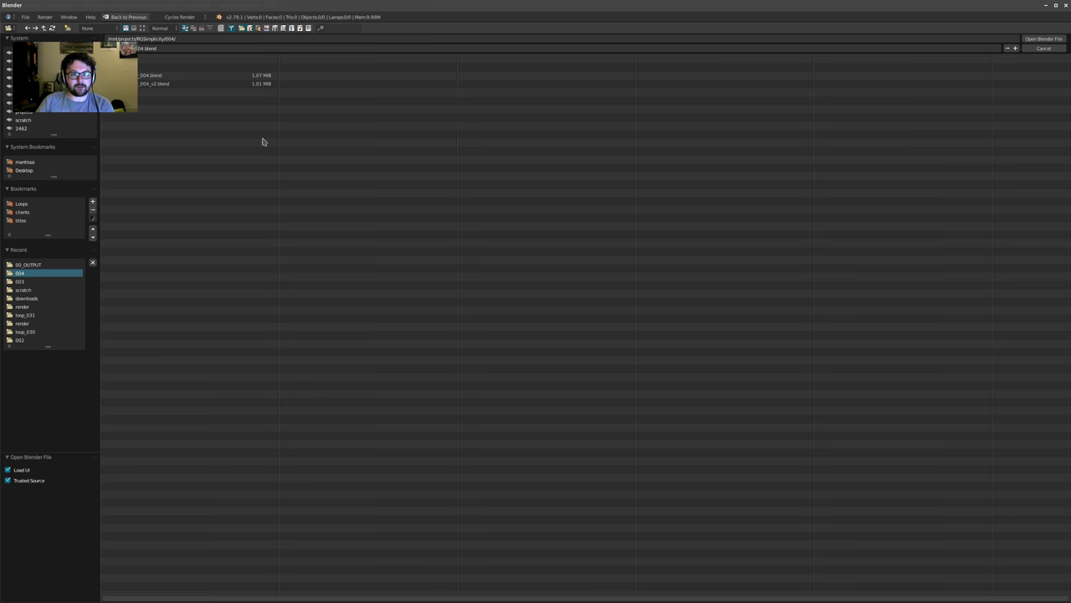
pyautogui.click(153, 64)
pyautogui.click(148, 86)
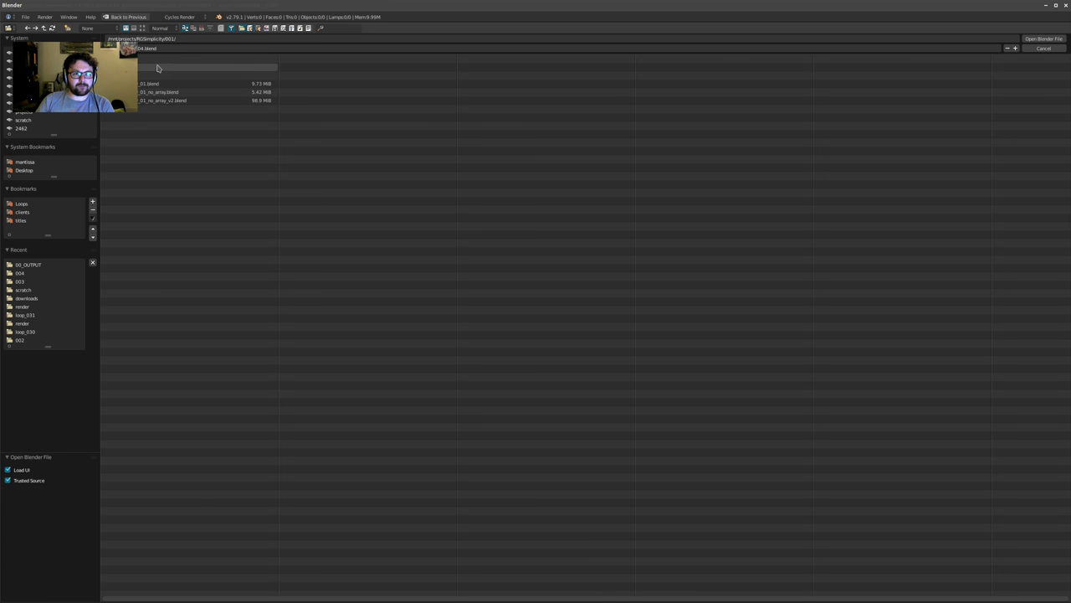
pyautogui.click(177, 85)
pyautogui.click(176, 102)
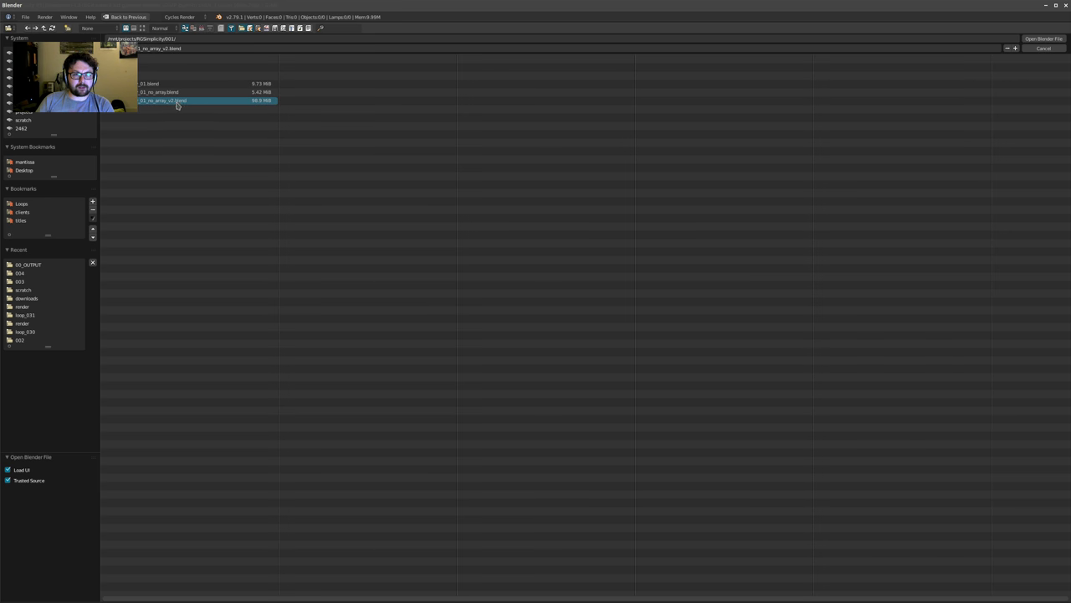
pyautogui.doubleClick(191, 101)
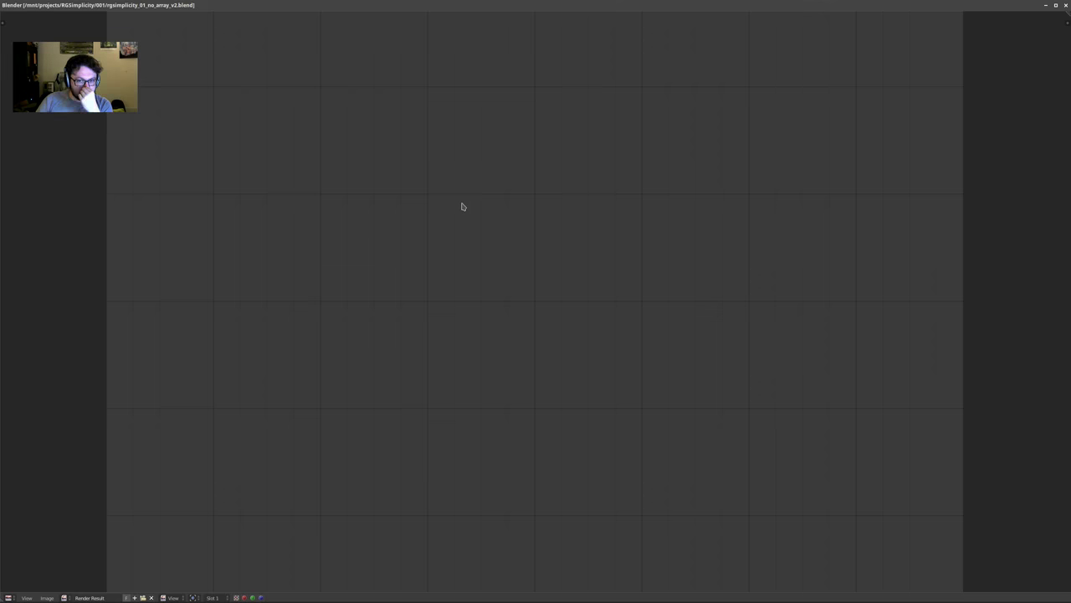
# Close the render view, restore the multi-editor layout and look over the compositing nodes
pyautogui.press('Escape')
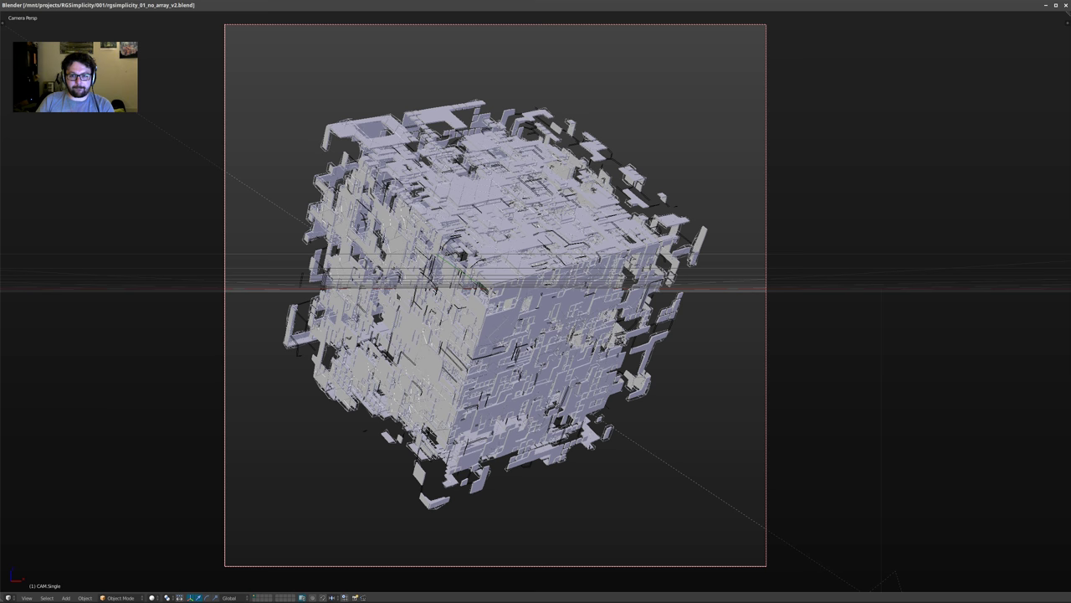
pyautogui.hotkey('ctrl', 'Up')
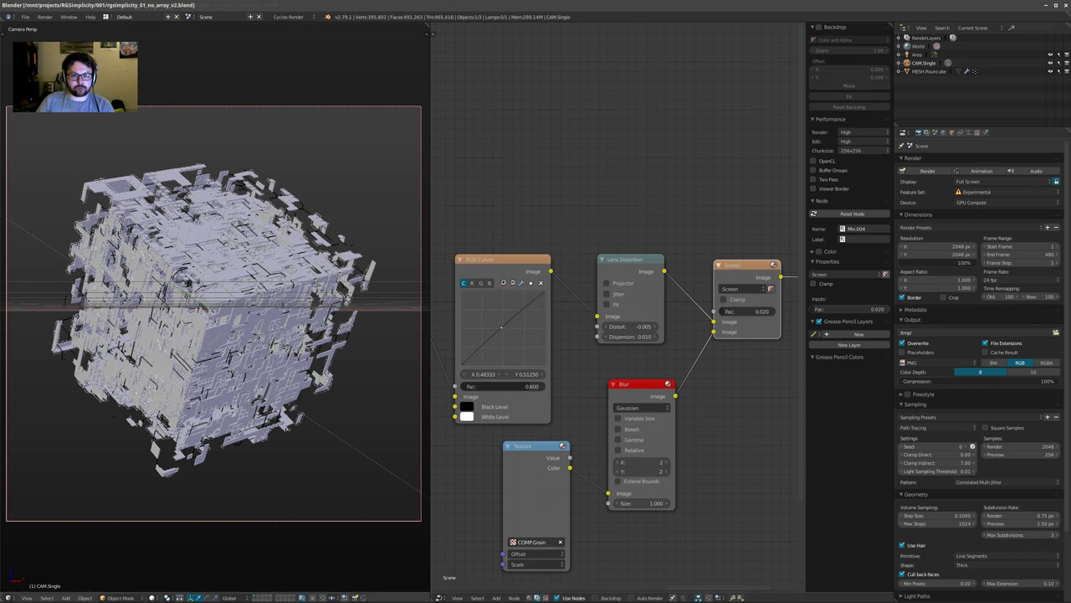
pyautogui.scroll(-2, 558, 281)
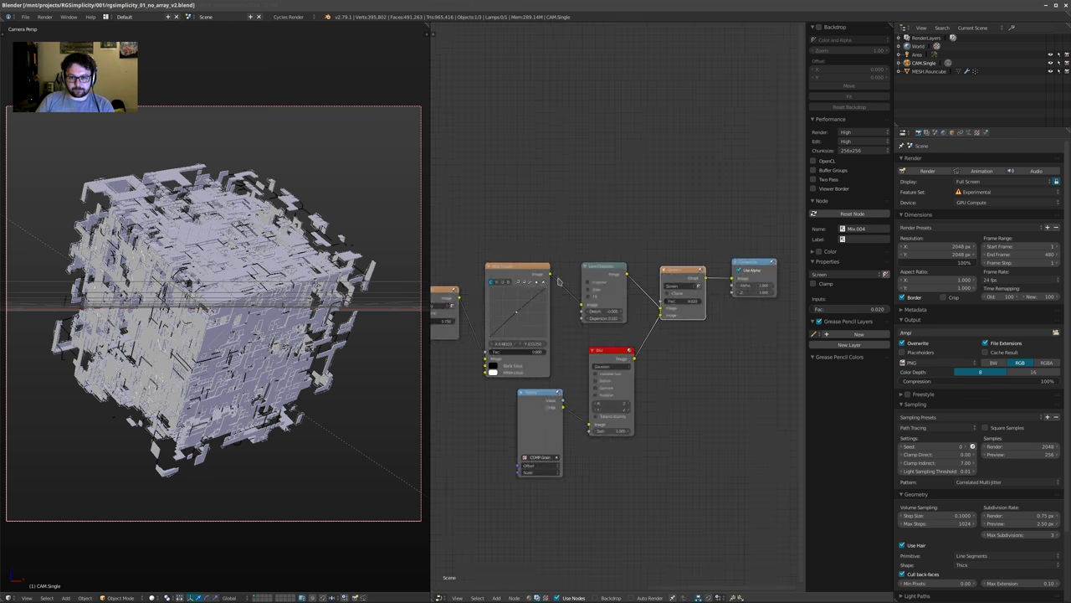
pyautogui.scroll(-2, 558, 282)
# Display the shader nodes of the Roundcube mesh's first material, named Material, and fit them in view
pyautogui.click(529, 597)
pyautogui.rightClick(293, 368)
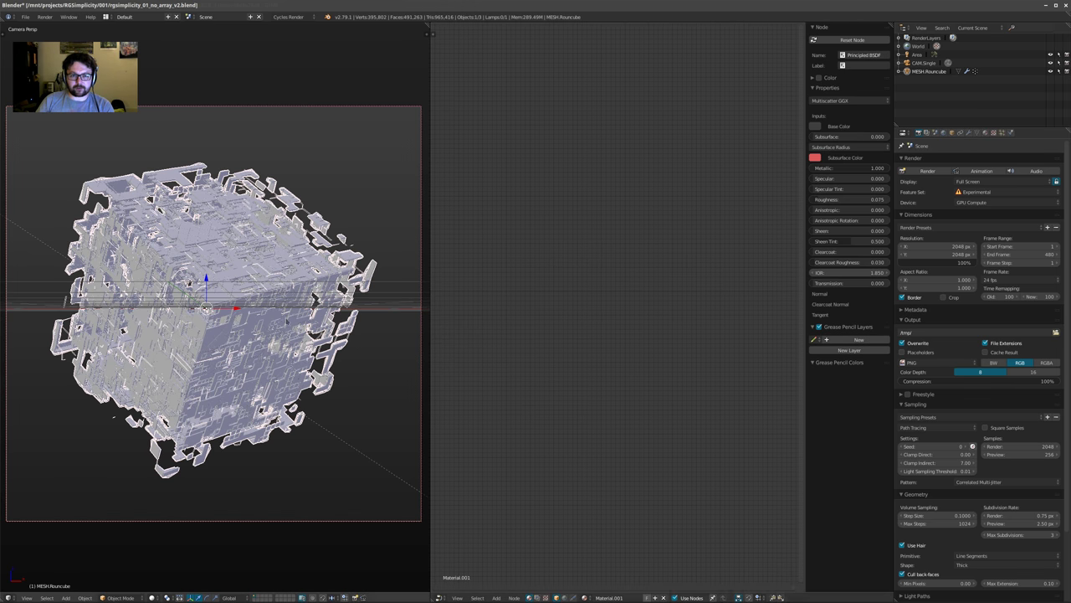
pyautogui.click(993, 133)
pyautogui.scroll(-1, 926, 178)
pyautogui.scroll(1, 925, 177)
pyautogui.click(919, 164)
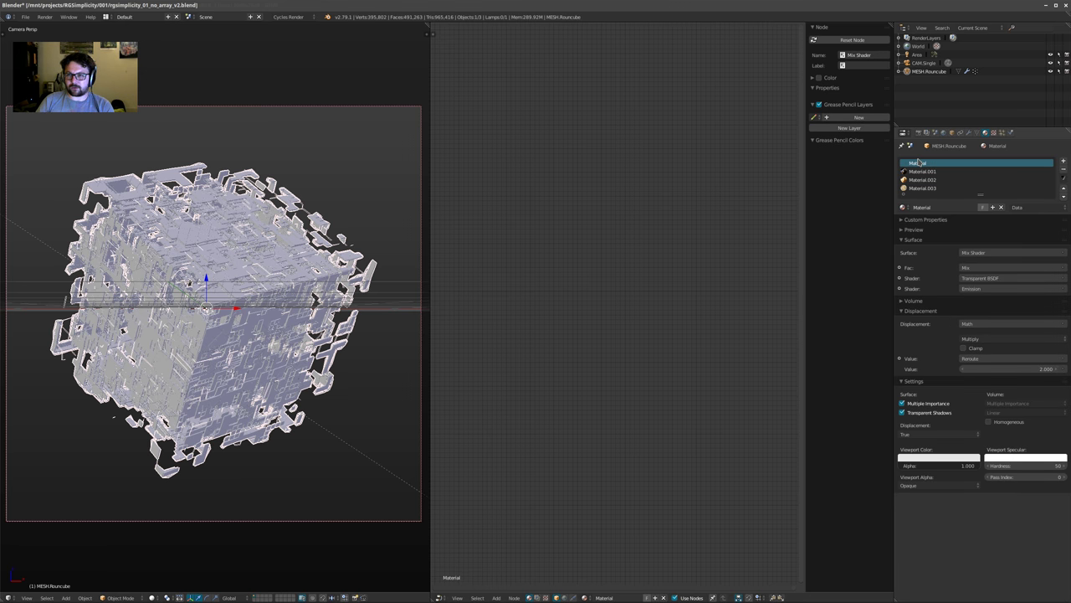
pyautogui.press('Home')
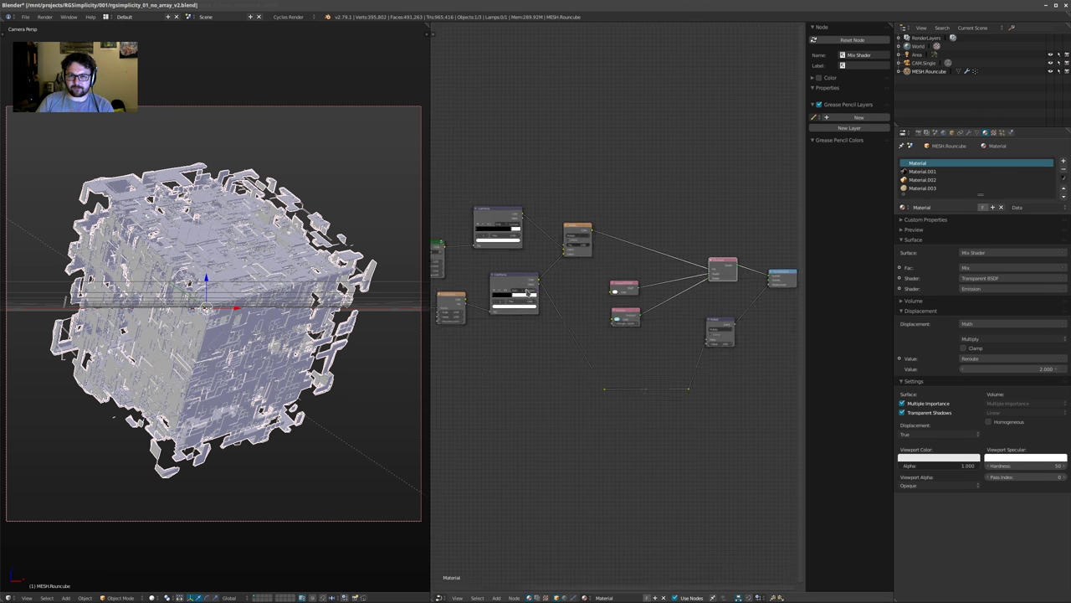
# Examine the material's node tree, including the Mapping and Wave Texture nodes inside the mDot group, and return to the main tree
pyautogui.scroll(1, 527, 292)
pyautogui.moveTo(527, 292); pyautogui.dragTo(608, 317, button='middle')
pyautogui.scroll(2, 548, 293)
pyautogui.scroll(-4, 570, 286)
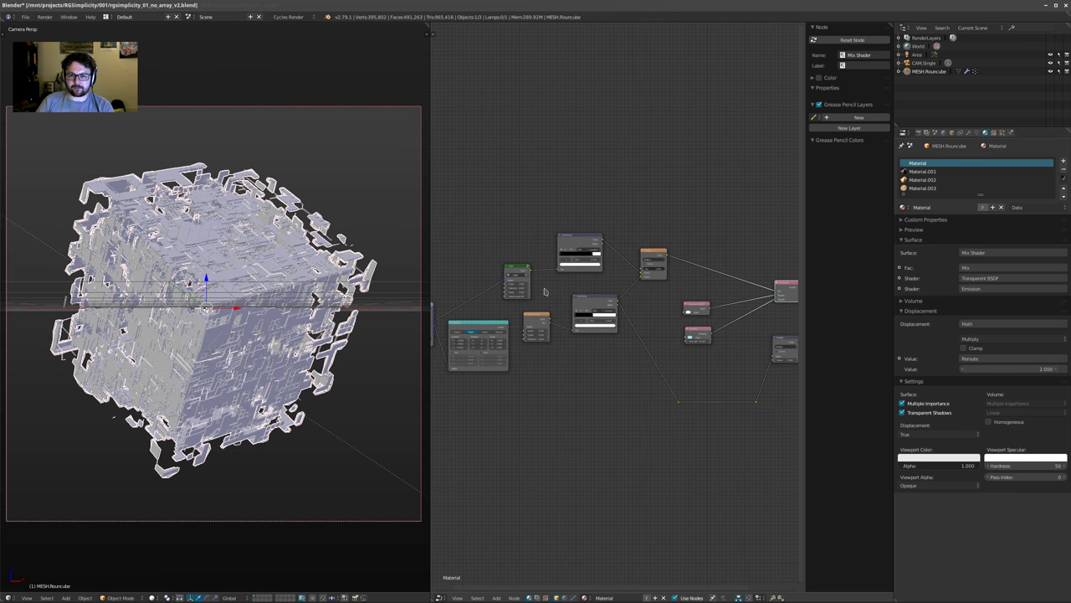
pyautogui.scroll(5, 522, 255)
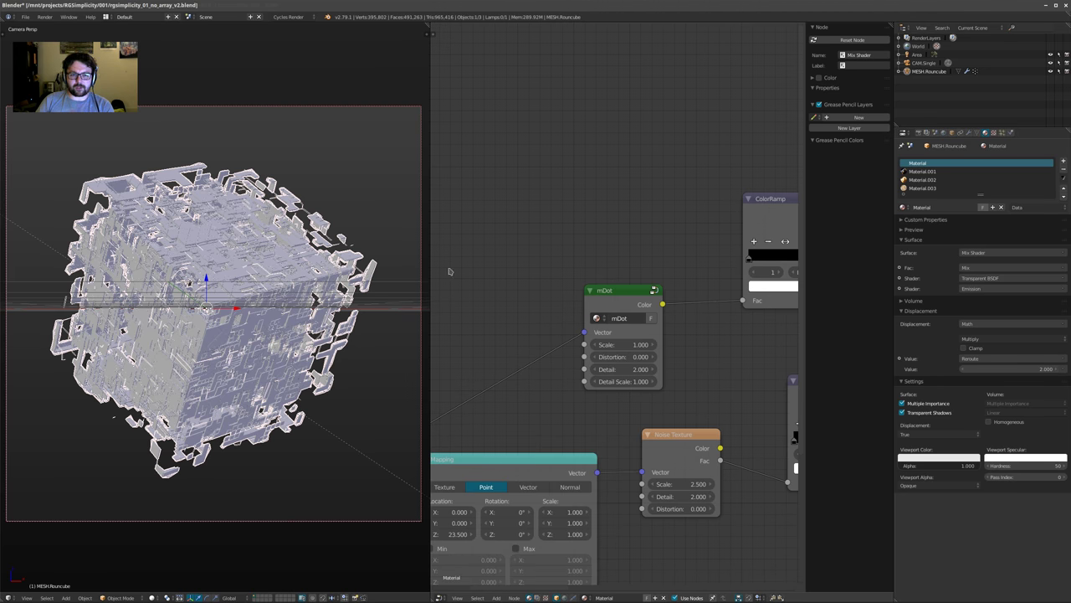
pyautogui.click(604, 303)
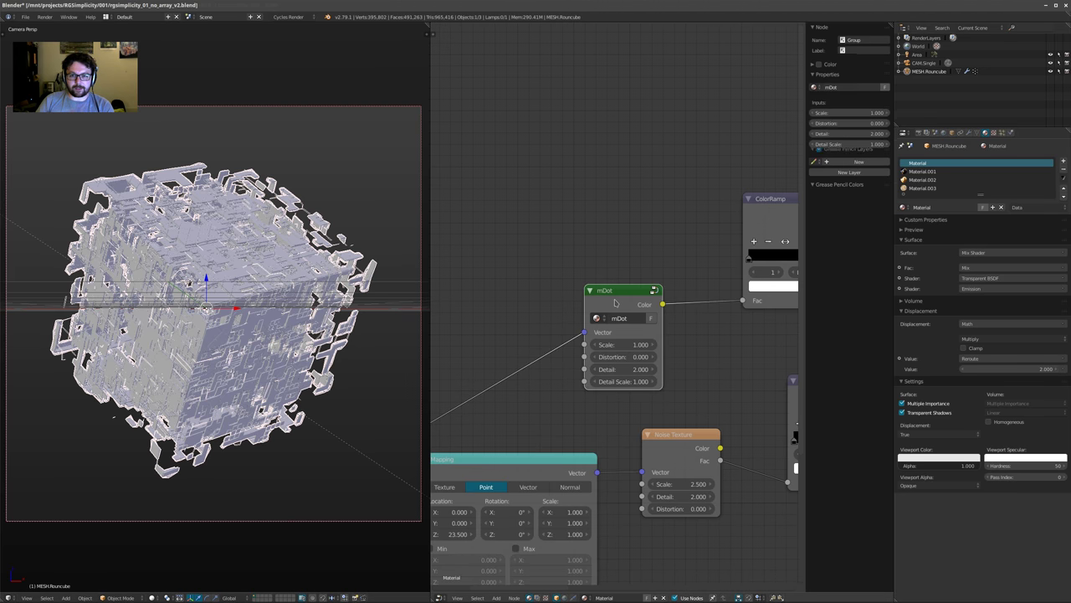
pyautogui.press('Tab')
pyautogui.scroll(-3, 600, 259)
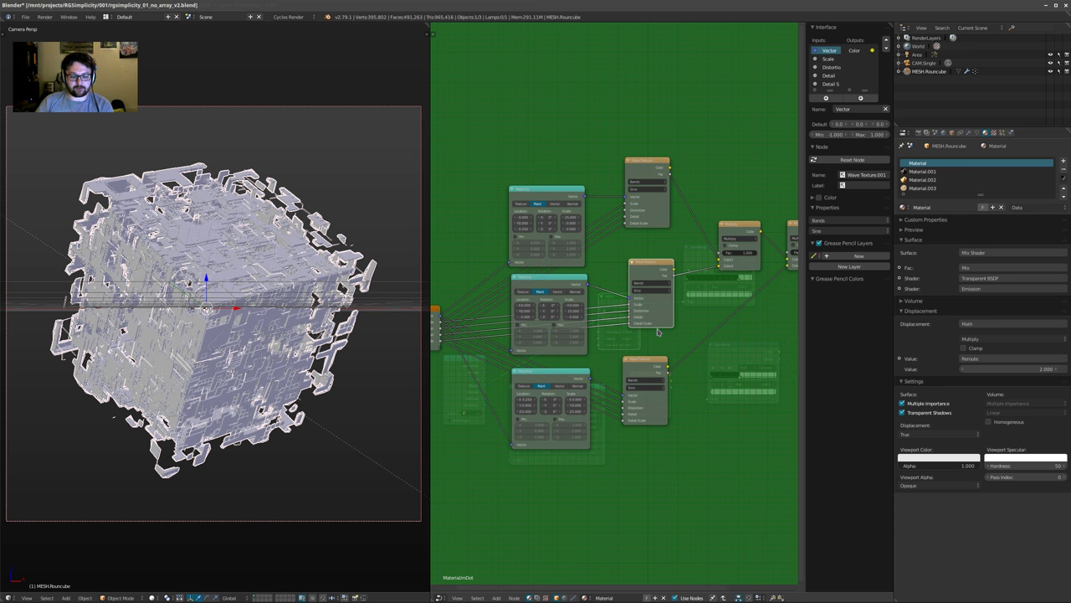
pyautogui.press('Tab')
pyautogui.scroll(-5, 669, 352)
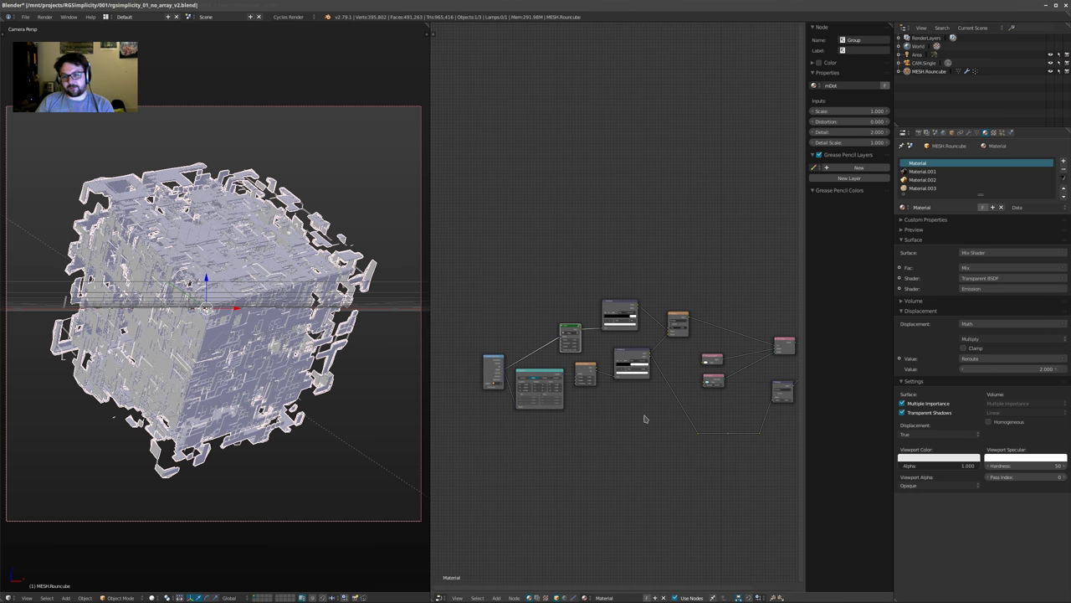
# Examine the nodes feeding the Material Output, and display the modifier stack of the Roundcube mesh
pyautogui.moveTo(779, 412); pyautogui.dragTo(713, 388, button='middle')
pyautogui.scroll(4, 712, 387)
pyautogui.moveTo(786, 363); pyautogui.dragTo(692, 384, button='middle')
pyautogui.scroll(2, 691, 383)
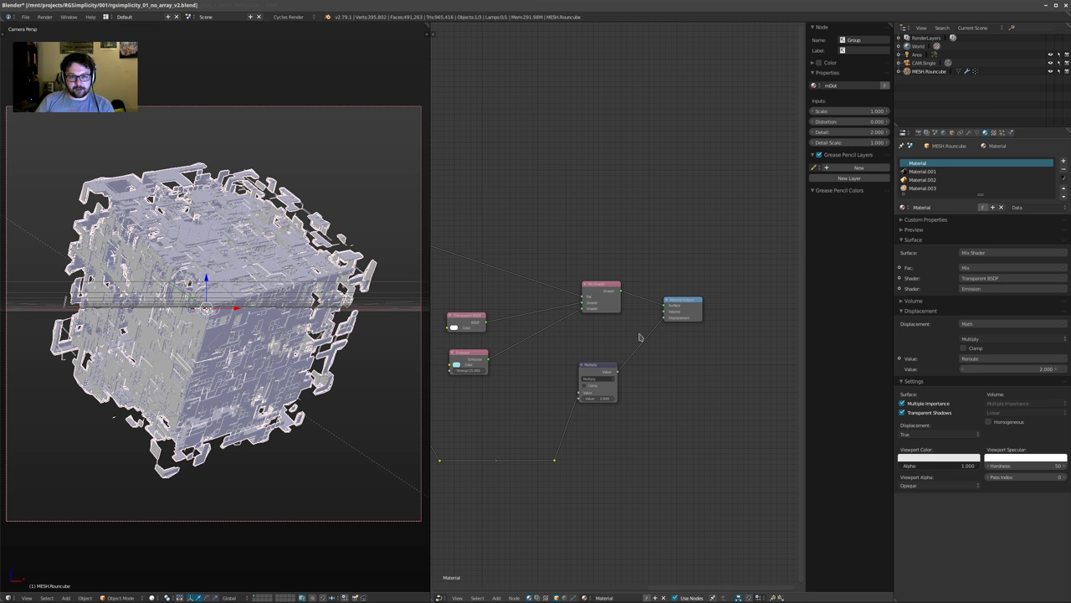
pyautogui.moveTo(201, 351); pyautogui.dragTo(245, 358, button='middle')
pyautogui.click(967, 133)
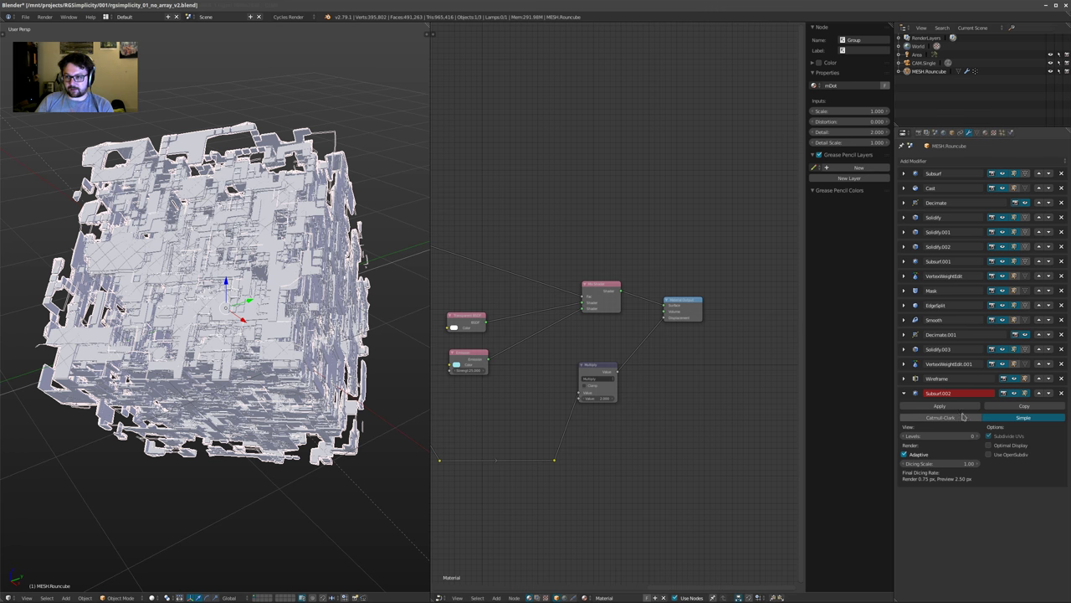
pyautogui.moveTo(236, 355)
pyautogui.mouseDown(button='middle')
pyautogui.moveTo(242, 325)
pyautogui.moveTo(245, 344)
pyautogui.mouseUp(button='middle')
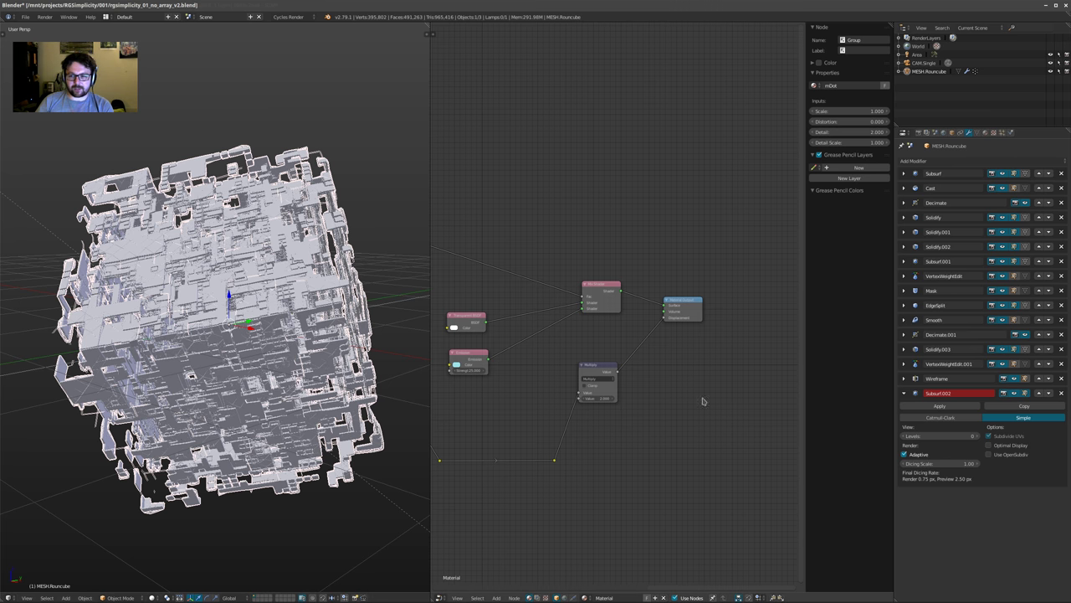
pyautogui.keyDown('shift'); pyautogui.moveTo(194, 294); pyautogui.dragTo(201, 306, button='middle'); pyautogui.keyUp('shift')
pyautogui.scroll(2, 202, 307)
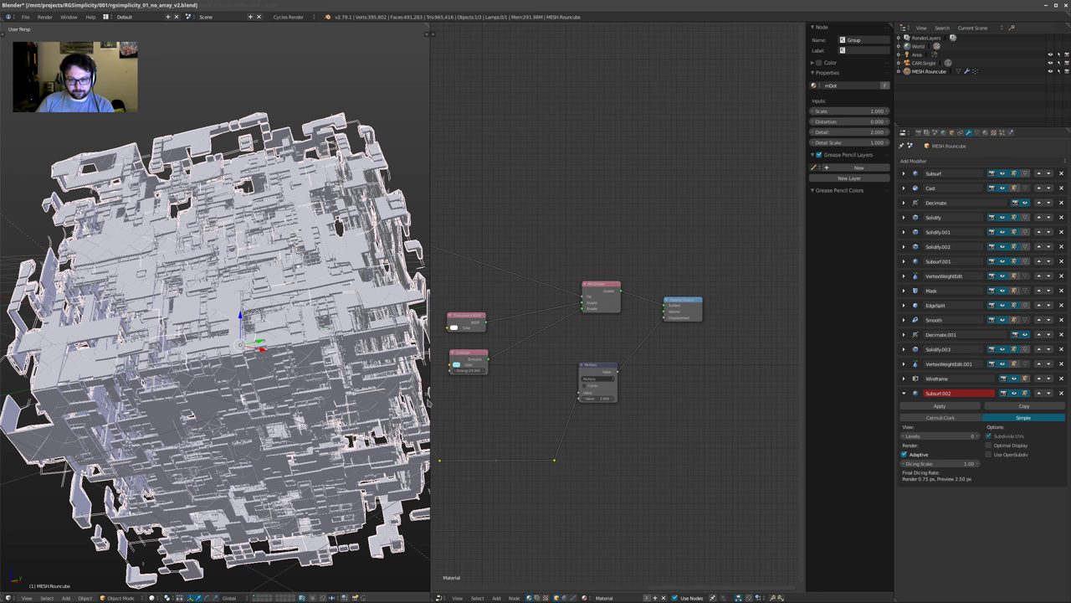
# Examine the Transparent BSDF, Emission and Mix Shader nodes, and view the cube mesh from above
pyautogui.moveTo(564, 372); pyautogui.dragTo(713, 359, button='middle')
pyautogui.scroll(3, 624, 383)
pyautogui.moveTo(659, 385); pyautogui.dragTo(600, 441, button='middle')
pyautogui.moveTo(277, 360); pyautogui.dragTo(410, 335, button='middle')
pyautogui.scroll(-2, 326, 368)
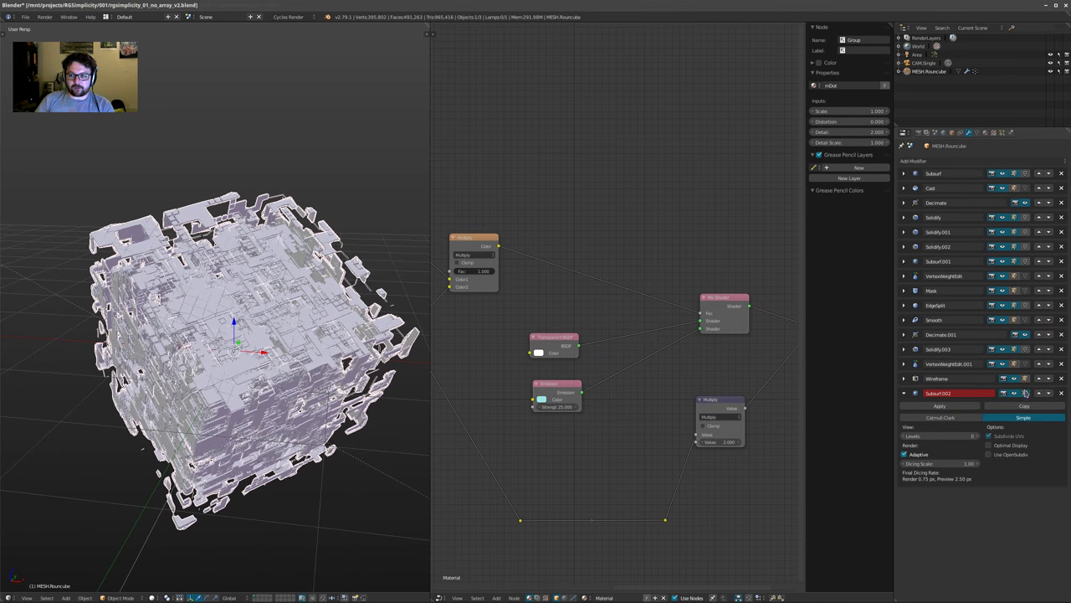
pyautogui.scroll(5, 292, 350)
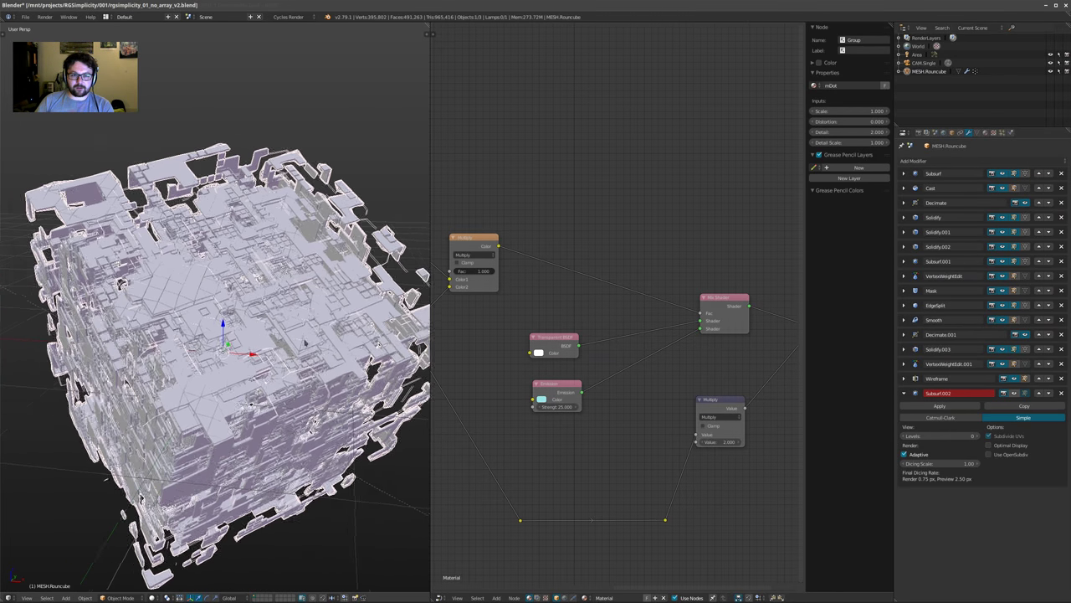
# Compare the mesh with the Wireframe and Decimate.001 modifiers switched off and on in the viewport
pyautogui.click(1015, 379)
pyautogui.hotkey('ctrl', 'z')
pyautogui.scroll(4, 251, 318)
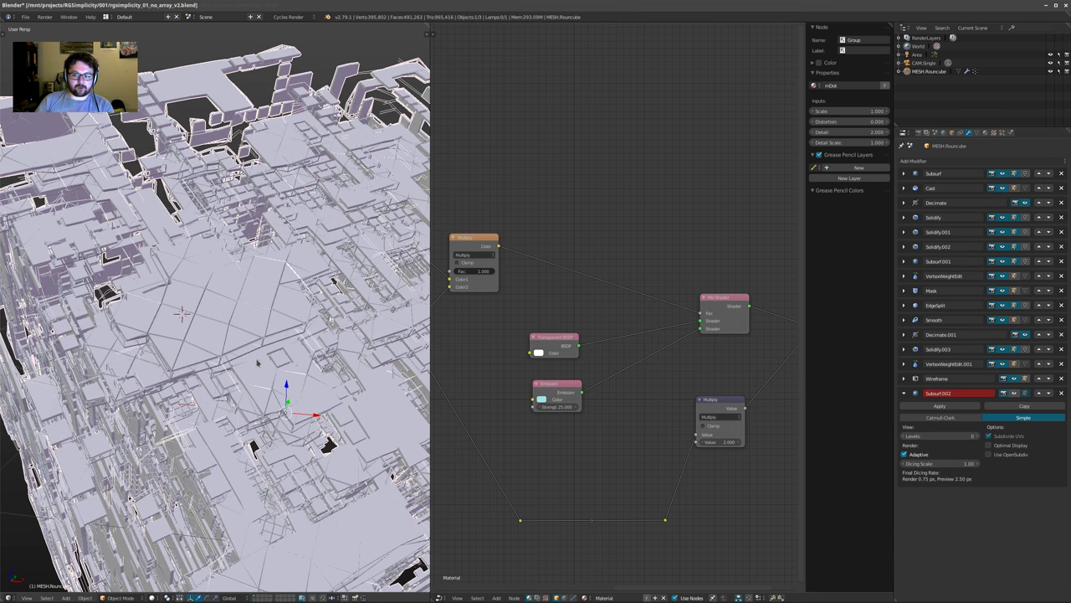
pyautogui.click(1015, 379)
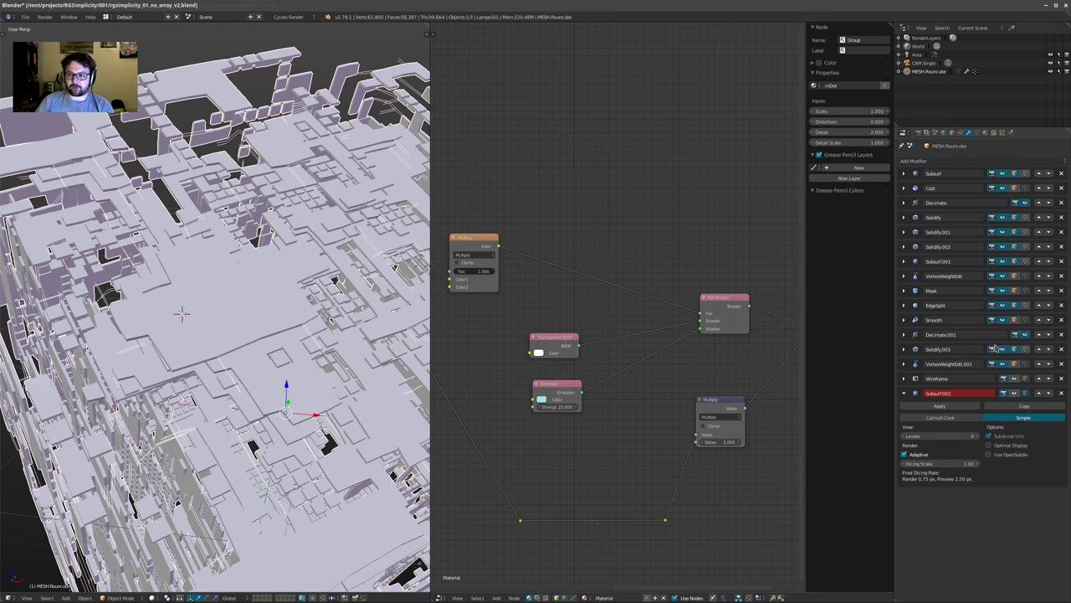
pyautogui.click(1024, 335)
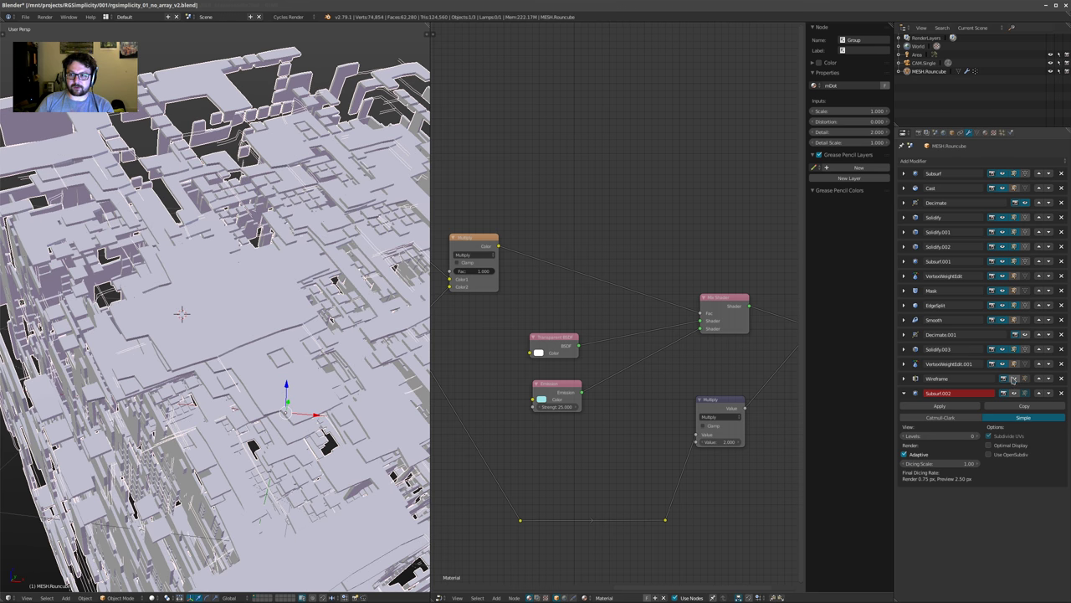
pyautogui.click(1025, 336)
pyautogui.click(1026, 336)
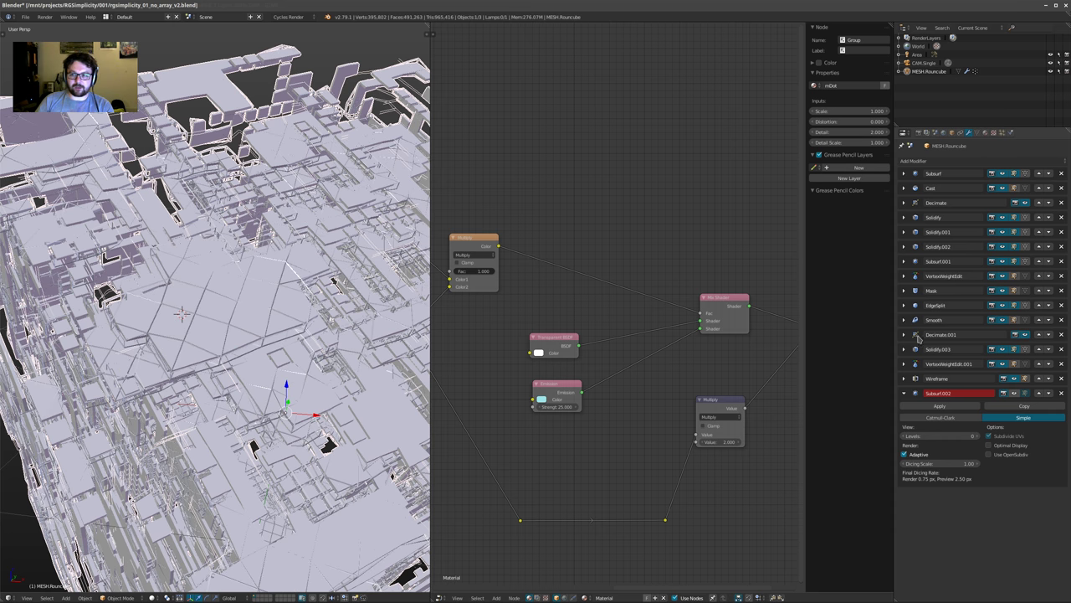
# Review the Decimate.001 settings, and turn off viewport display of the Decimate.001 and Wireframe modifiers
pyautogui.click(903, 335)
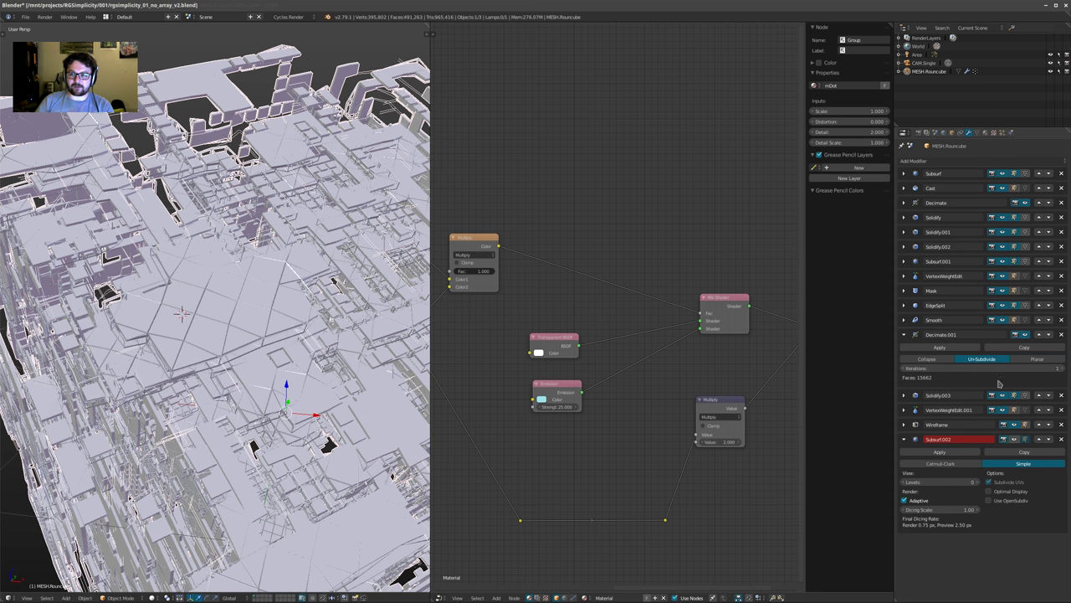
pyautogui.click(1025, 336)
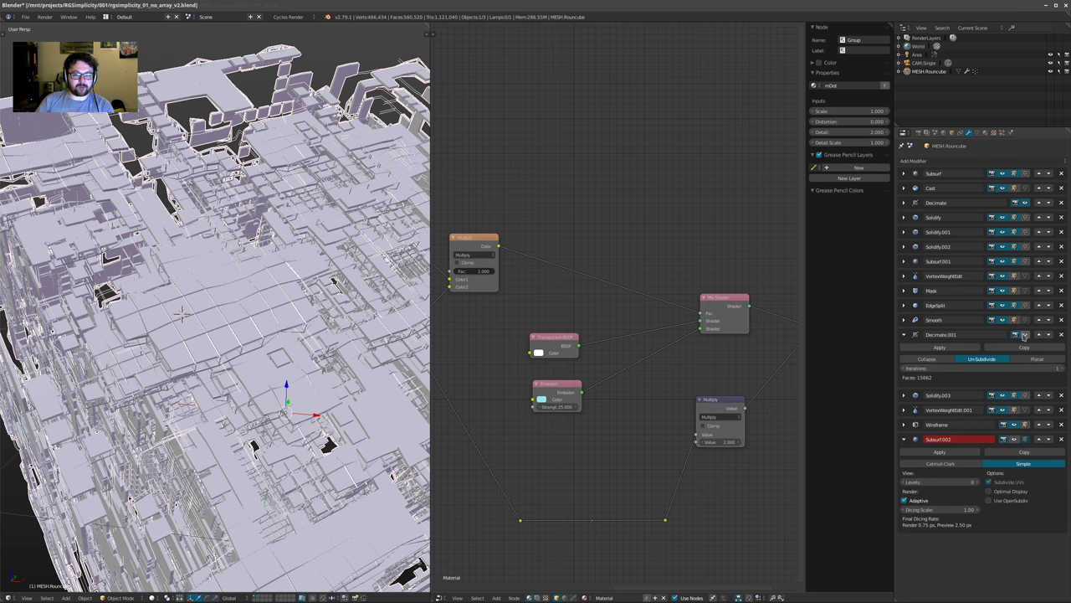
pyautogui.click(1025, 335)
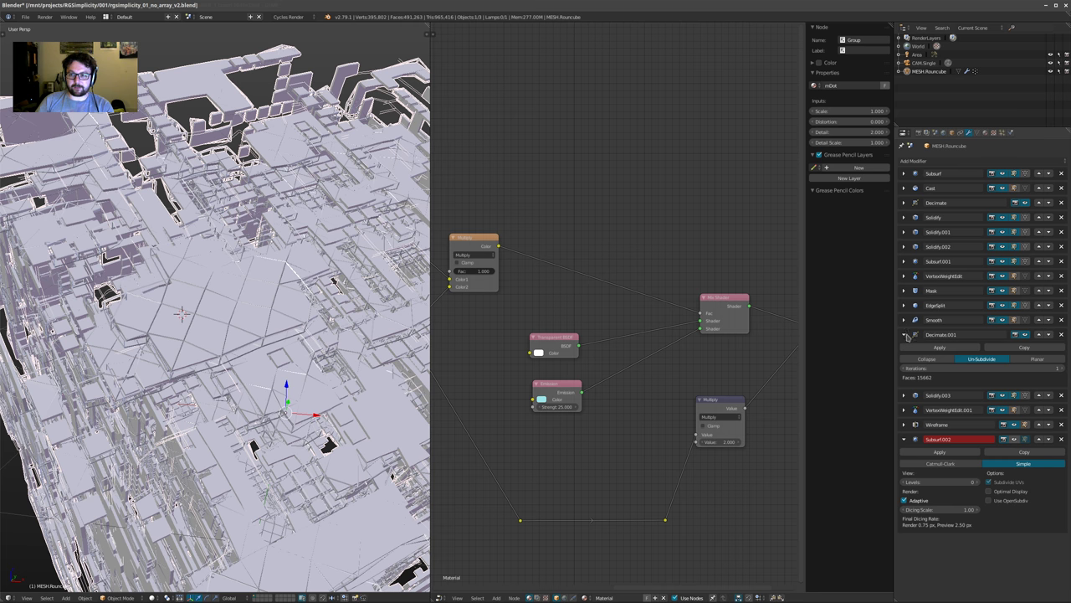
pyautogui.click(905, 335)
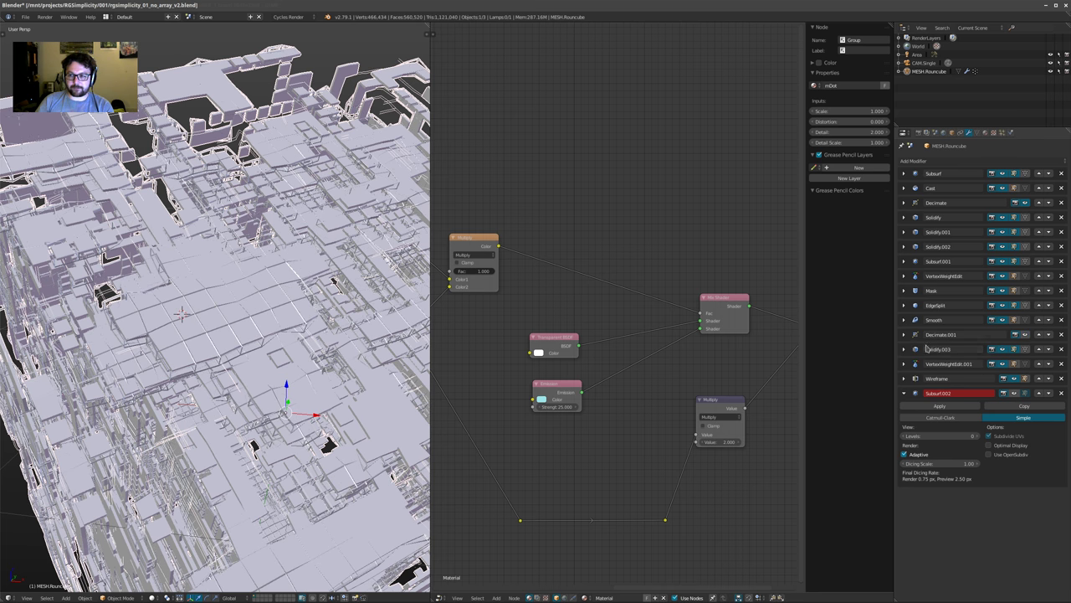
pyautogui.click(1016, 379)
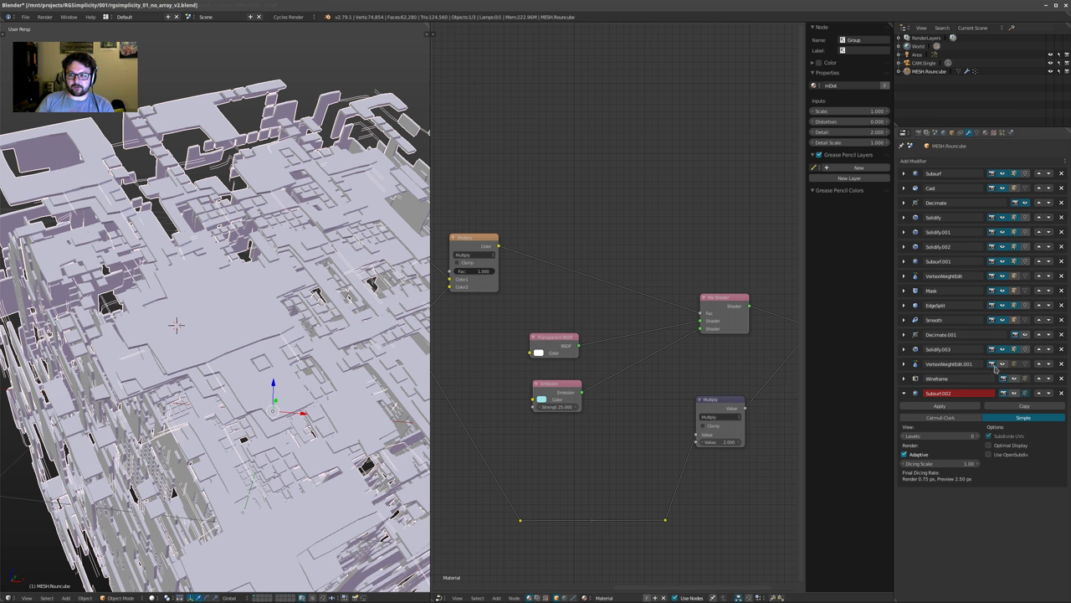
# Review the VertexWeightEdit.001 modifier's vertex group, falloff curve and texture mask settings
pyautogui.click(903, 364)
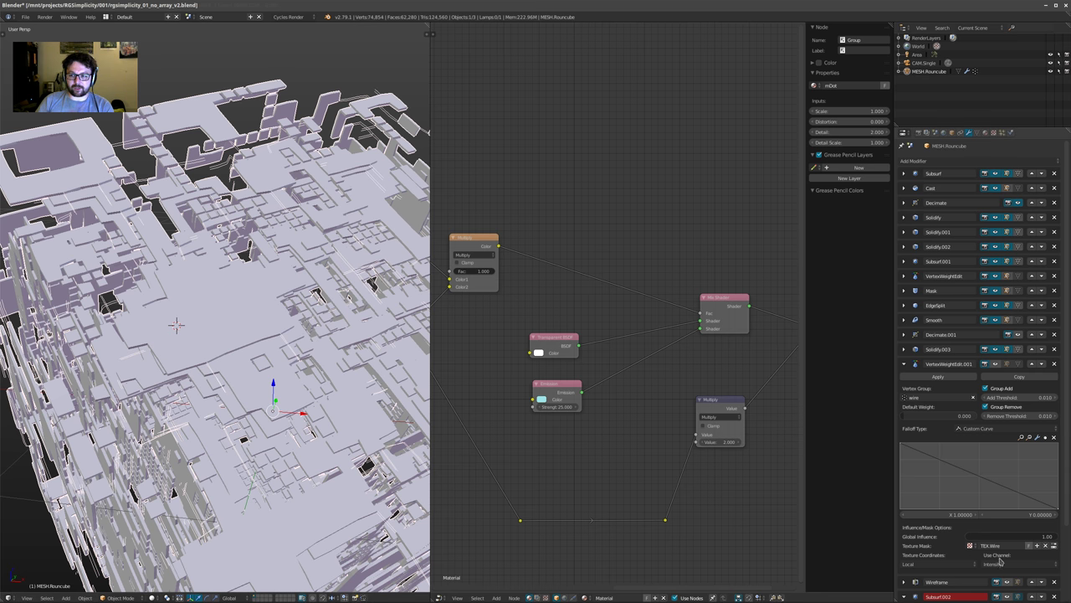
pyautogui.moveTo(311, 328); pyautogui.dragTo(314, 272, button='middle')
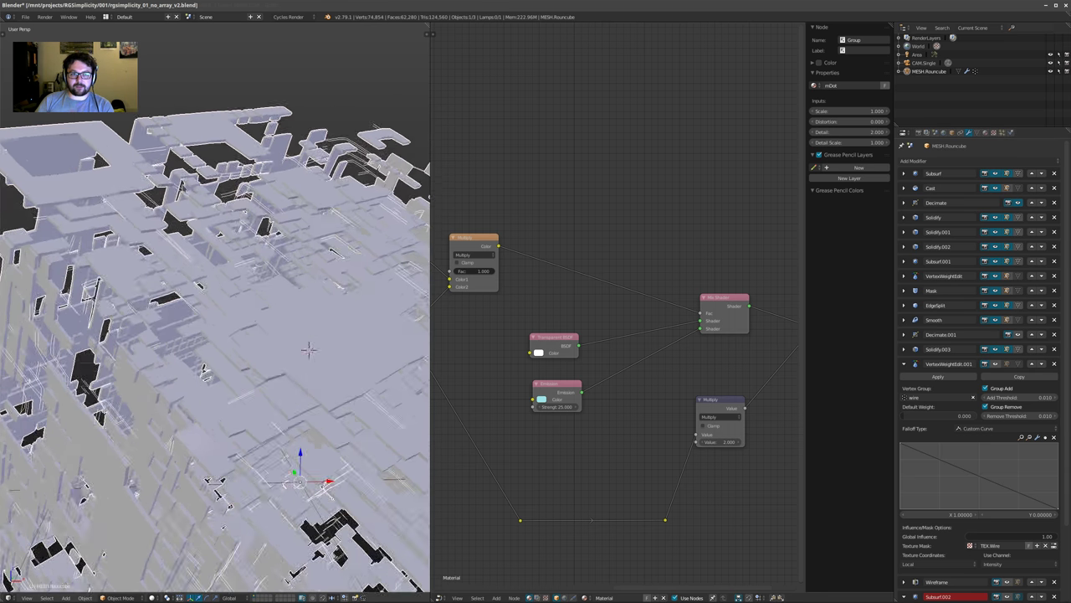
pyautogui.moveTo(293, 352); pyautogui.dragTo(305, 368, button='middle')
# Turn off viewport display of the Solidify.003 modifier and inspect the cube's thin panels from several angles
pyautogui.click(995, 350)
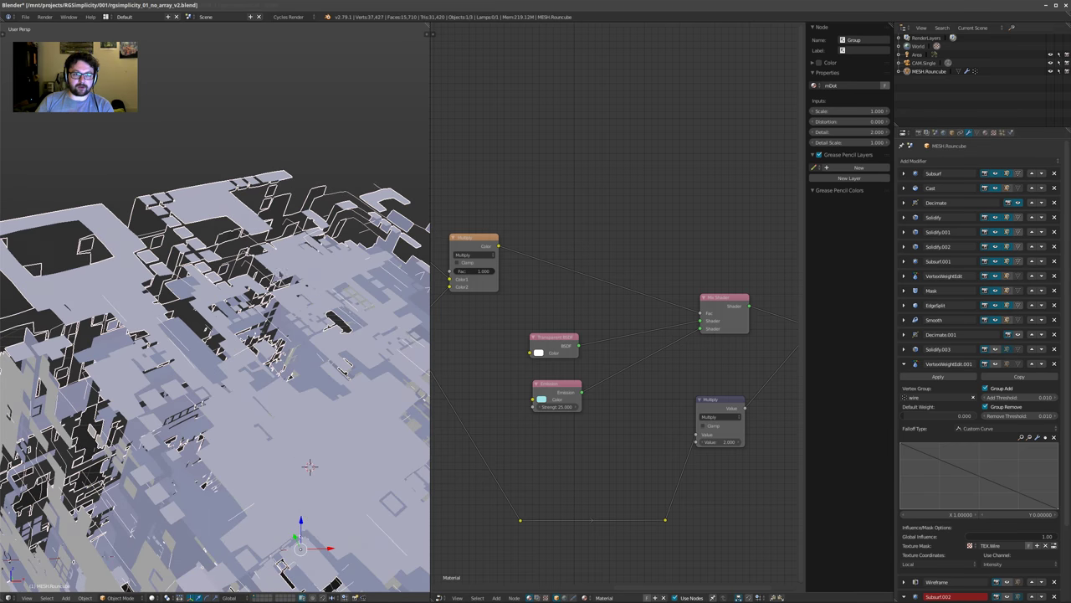
pyautogui.moveTo(309, 466); pyautogui.dragTo(266, 276, button='middle')
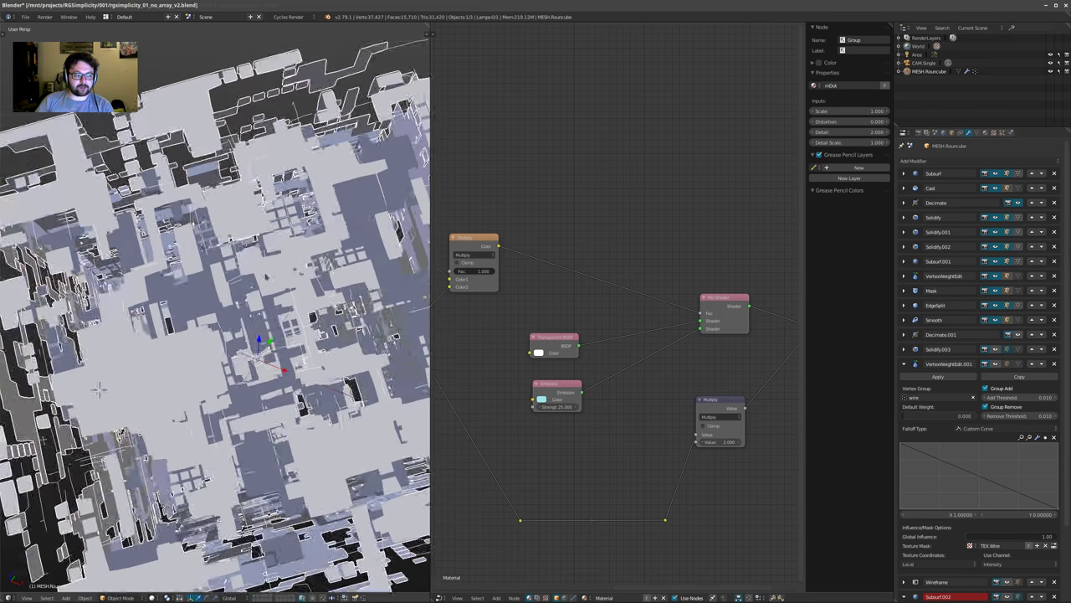
pyautogui.scroll(-4, 99, 389)
pyautogui.scroll(4, 159, 335)
pyautogui.moveTo(99, 389); pyautogui.dragTo(26, 308, button='middle')
pyautogui.moveTo(318, 309); pyautogui.dragTo(300, 287, button='middle')
pyautogui.moveTo(236, 306); pyautogui.dragTo(303, 313, button='middle')
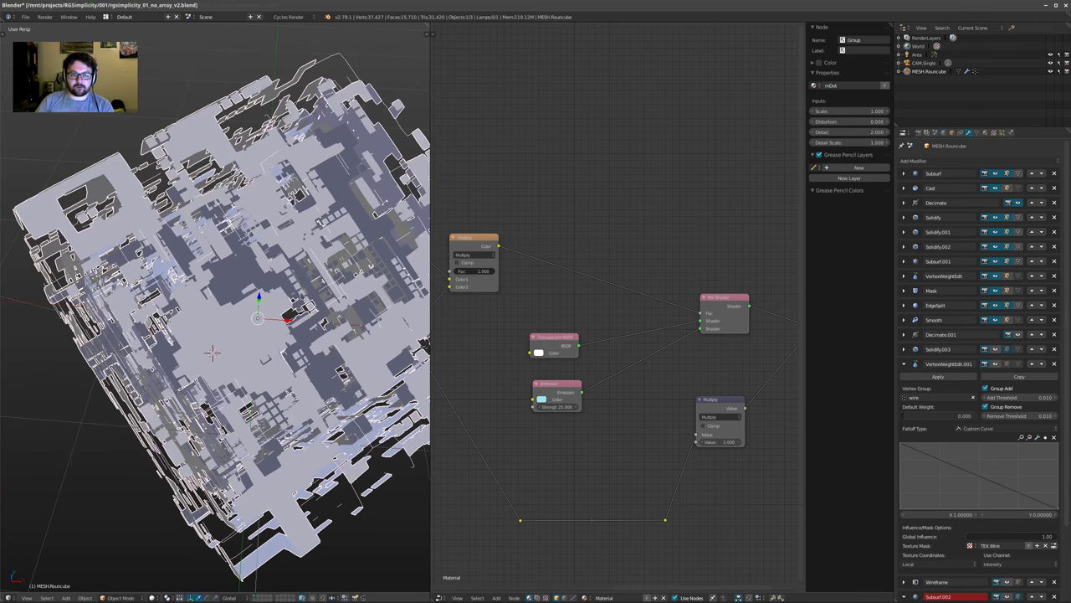
# Preview the cube in rendered shading, and show the Solidify and Solidify.001 settings with their material index offsets
pyautogui.hotkey('shift', 'z')
pyautogui.click(903, 217)
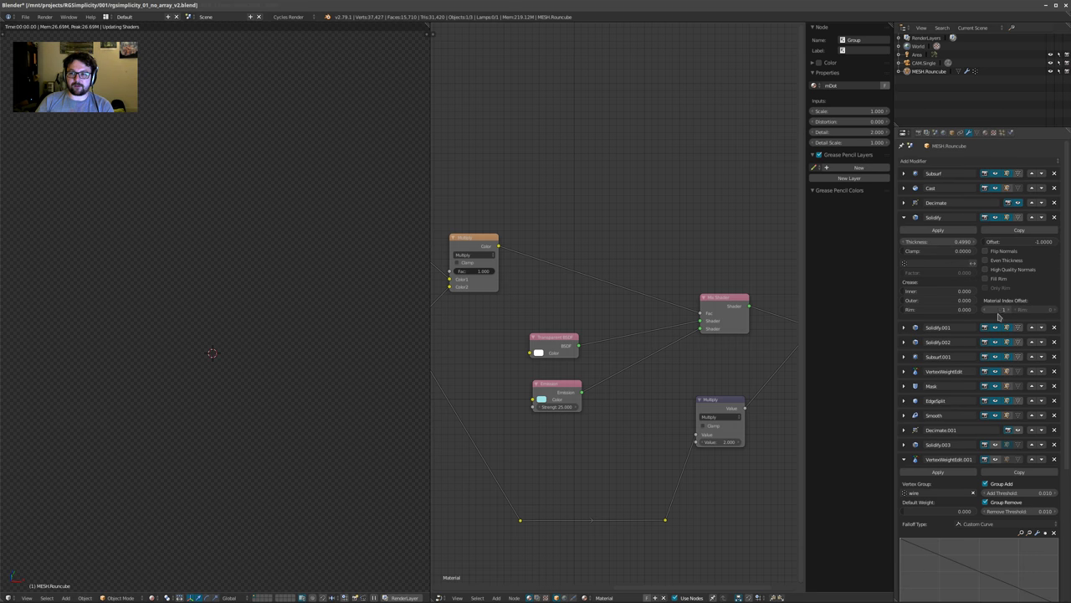
pyautogui.click(903, 327)
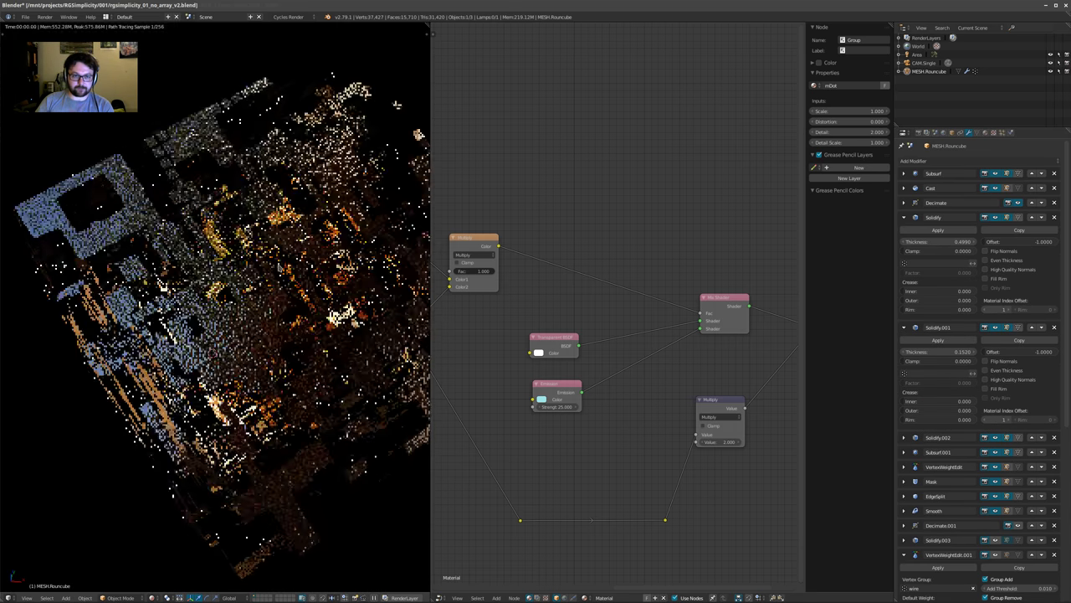
pyautogui.moveTo(335, 301)
pyautogui.mouseDown(button='middle')
pyautogui.moveTo(251, 168)
pyautogui.moveTo(335, 175)
pyautogui.mouseUp(button='middle')
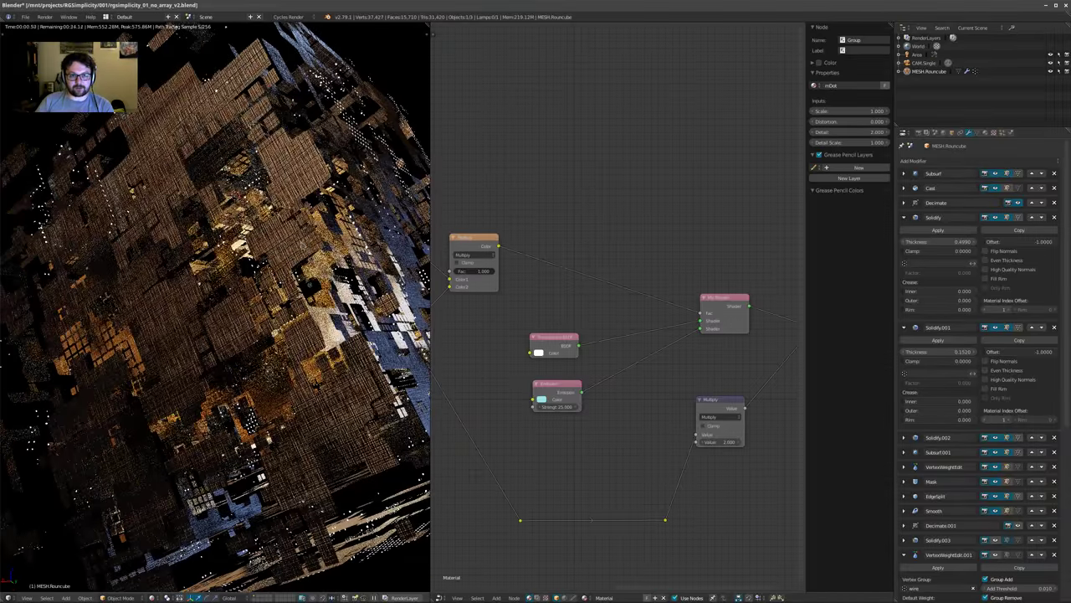
pyautogui.moveTo(321, 294); pyautogui.dragTo(306, 232, button='middle')
pyautogui.moveTo(236, 301)
pyautogui.mouseDown(button='middle')
pyautogui.moveTo(258, 287)
pyautogui.moveTo(245, 298)
pyautogui.moveTo(259, 331)
pyautogui.moveTo(281, 266)
pyautogui.moveTo(251, 226)
pyautogui.moveTo(256, 280)
pyautogui.moveTo(212, 214)
pyautogui.mouseUp(button='middle')
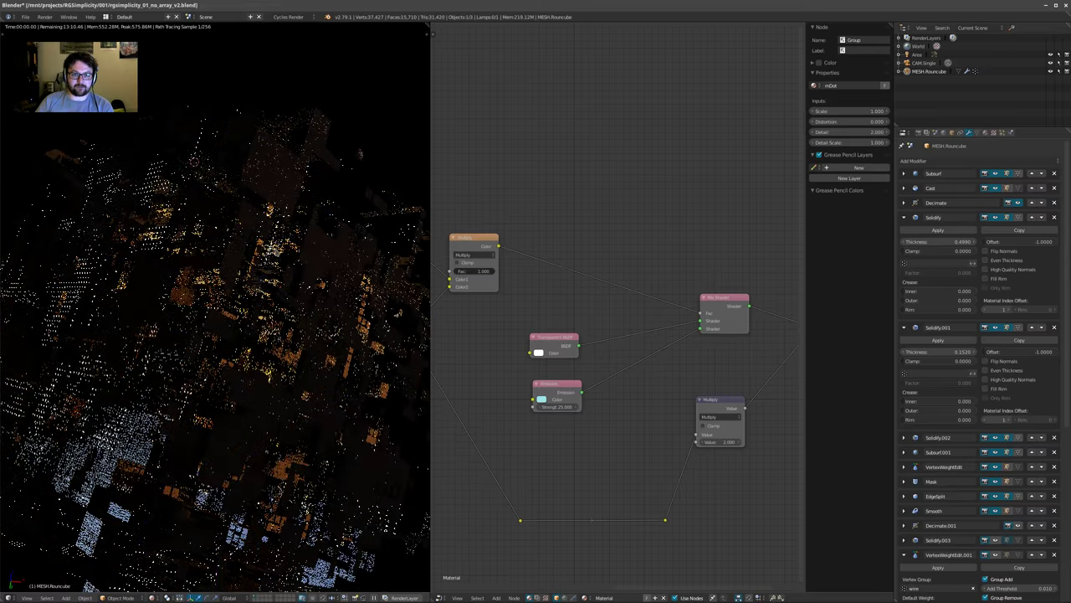
# Show the mesh's material slots, inspect the rendered cube from another side and return to solid shading
pyautogui.click(986, 136)
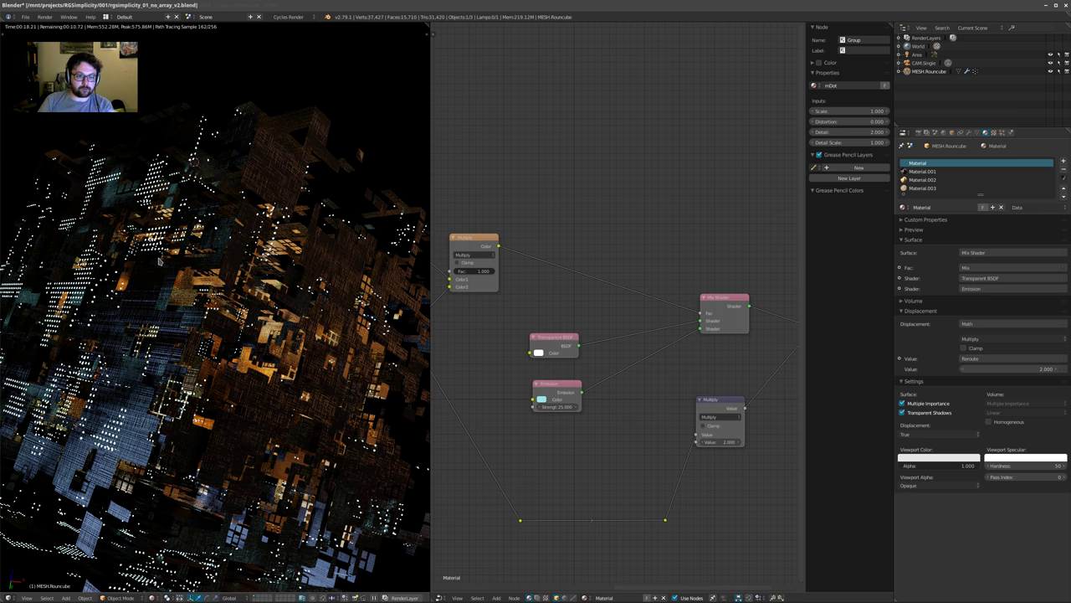
pyautogui.moveTo(159, 258)
pyautogui.mouseDown(button='middle')
pyautogui.moveTo(230, 263)
pyautogui.moveTo(226, 313)
pyautogui.moveTo(219, 328)
pyautogui.moveTo(205, 322)
pyautogui.mouseUp(button='middle')
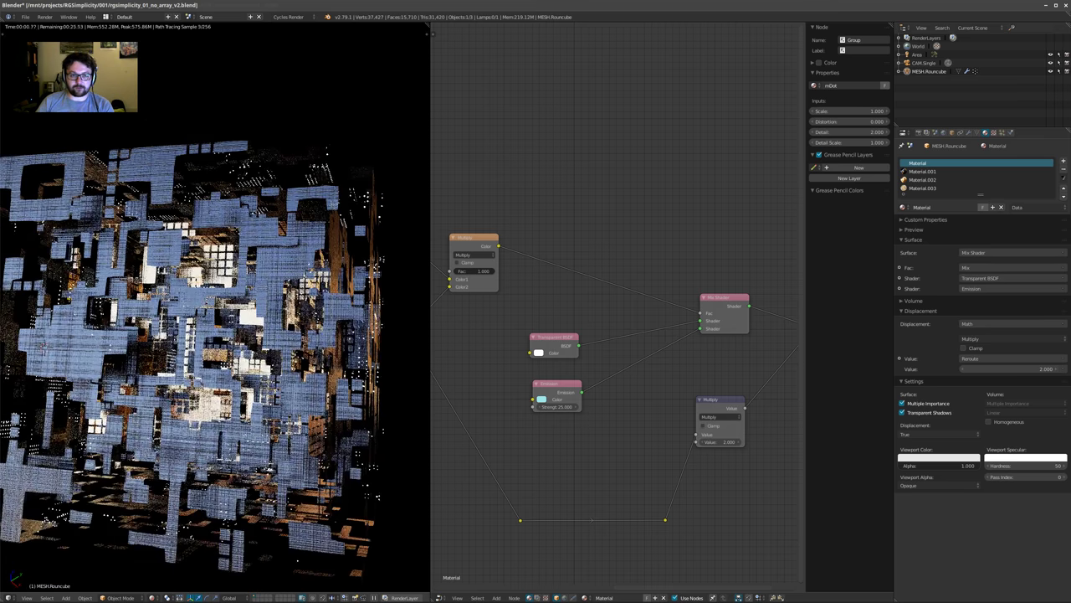
pyautogui.hotkey('shift', 'z')
pyautogui.moveTo(251, 276)
pyautogui.mouseDown(button='middle')
pyautogui.moveTo(180, 301)
pyautogui.moveTo(159, 335)
pyautogui.moveTo(238, 276)
pyautogui.moveTo(243, 259)
pyautogui.moveTo(264, 276)
pyautogui.mouseUp(button='middle')
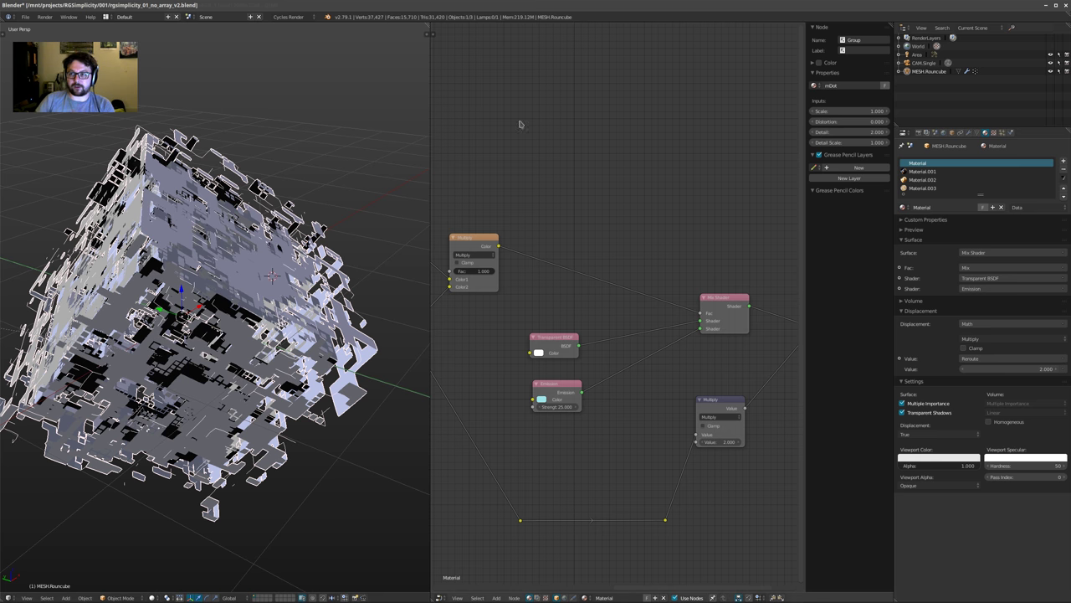
# Return to the modifier stack and toggle viewport display of Smooth and EdgeSplit repeatedly to compare their effect on the panels
pyautogui.click(968, 133)
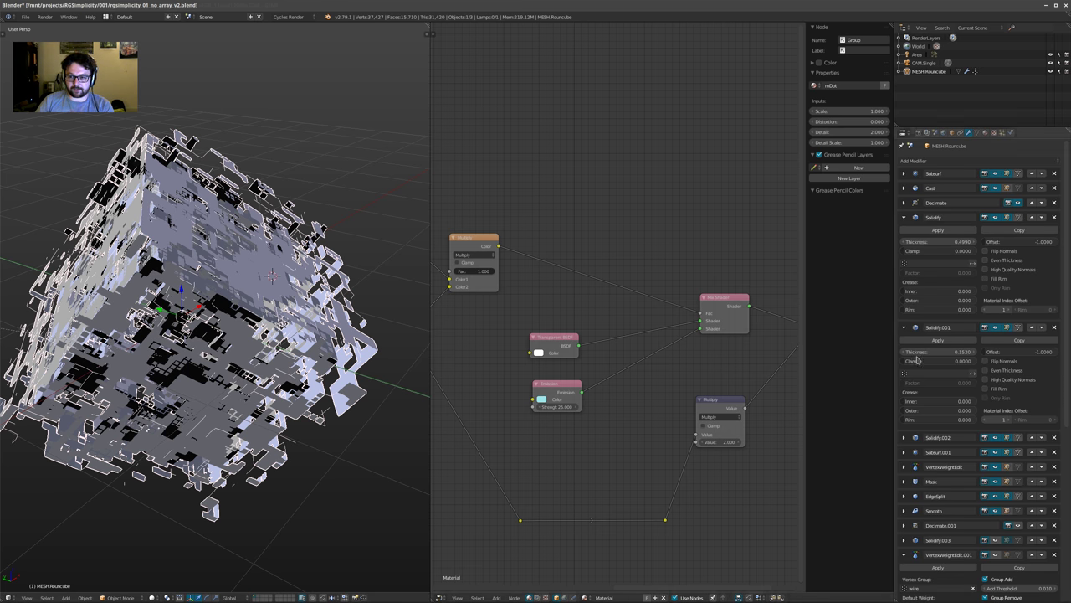
pyautogui.moveTo(277, 318); pyautogui.dragTo(251, 339, button='middle')
pyautogui.scroll(3, 230, 330)
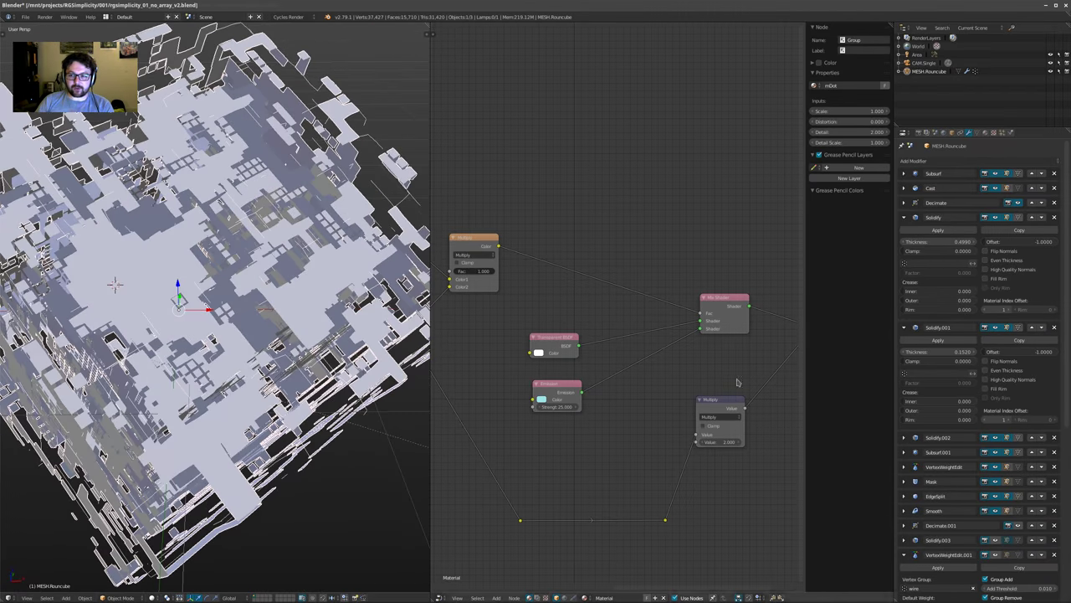
pyautogui.click(995, 511)
pyautogui.click(995, 497)
pyautogui.click(995, 511)
pyautogui.click(995, 512)
pyautogui.click(995, 512)
pyautogui.click(994, 513)
pyautogui.click(995, 511)
pyautogui.click(995, 511)
pyautogui.click(994, 513)
pyautogui.click(994, 512)
pyautogui.click(994, 512)
pyautogui.click(994, 513)
pyautogui.click(994, 512)
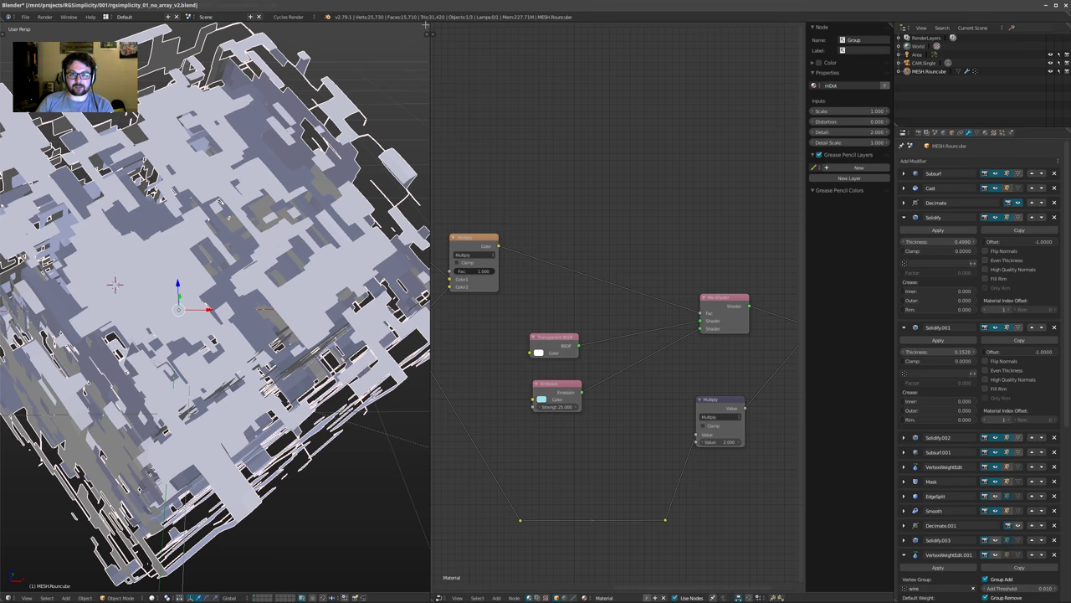
# Merge the node editor area into the 3D view and frame the whole cube
pyautogui.moveTo(427, 26); pyautogui.dragTo(460, 58)
pyautogui.scroll(-7, 502, 293)
pyautogui.moveTo(517, 295); pyautogui.dragTo(447, 301, button='middle')
# Turn viewport display of the EdgeSplit modifier back on and show its settings
pyautogui.click(995, 495)
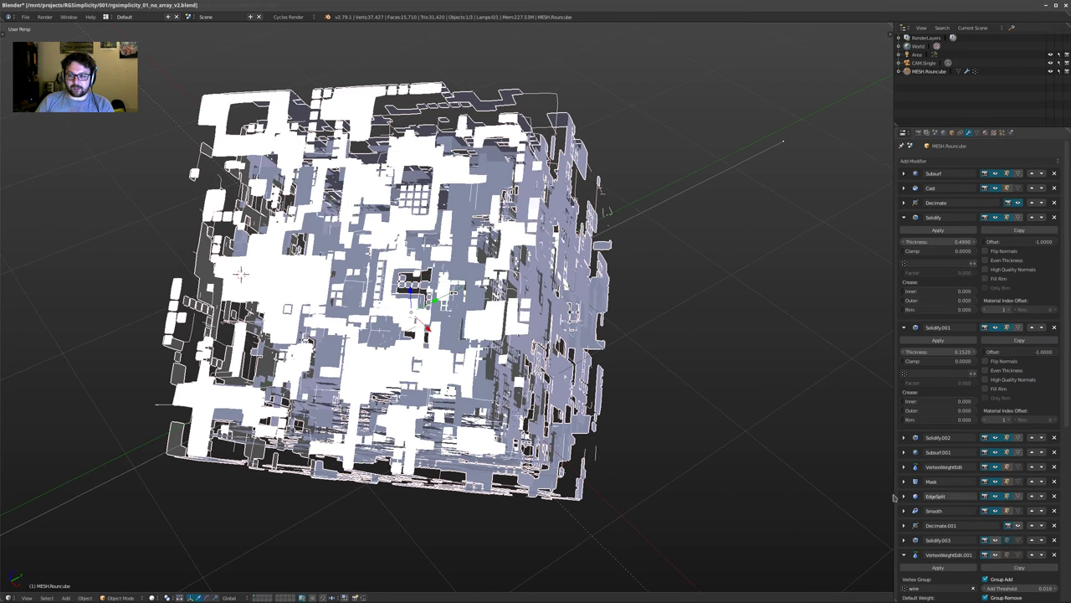
pyautogui.click(903, 496)
pyautogui.keyDown('shift'); pyautogui.moveTo(630, 401); pyautogui.dragTo(676, 411, button='middle'); pyautogui.keyUp('shift')
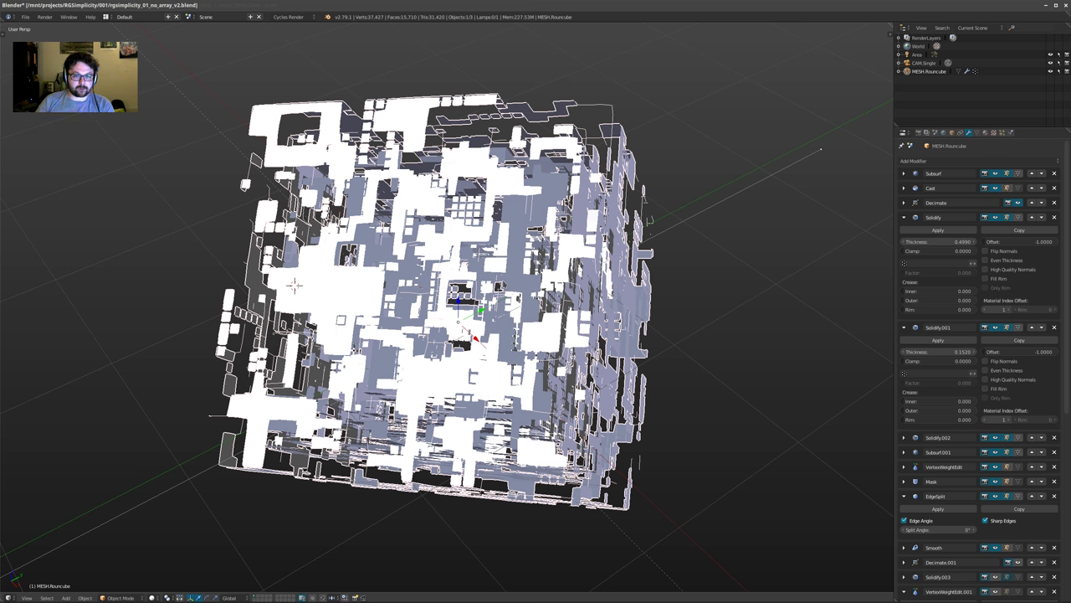
# Turn on the Wire display option for the Roundcube mesh and deselect it, with its modifier stack shown again
pyautogui.press('z')
pyautogui.moveTo(458, 321)
pyautogui.keyDown('shift'); pyautogui.mouseDown(button='middle')
pyautogui.moveTo(460, 334)
pyautogui.moveTo(462, 323)
pyautogui.mouseUp(button='middle'); pyautogui.keyUp('shift')
pyautogui.scroll(1, 487, 311)
pyautogui.click(954, 134)
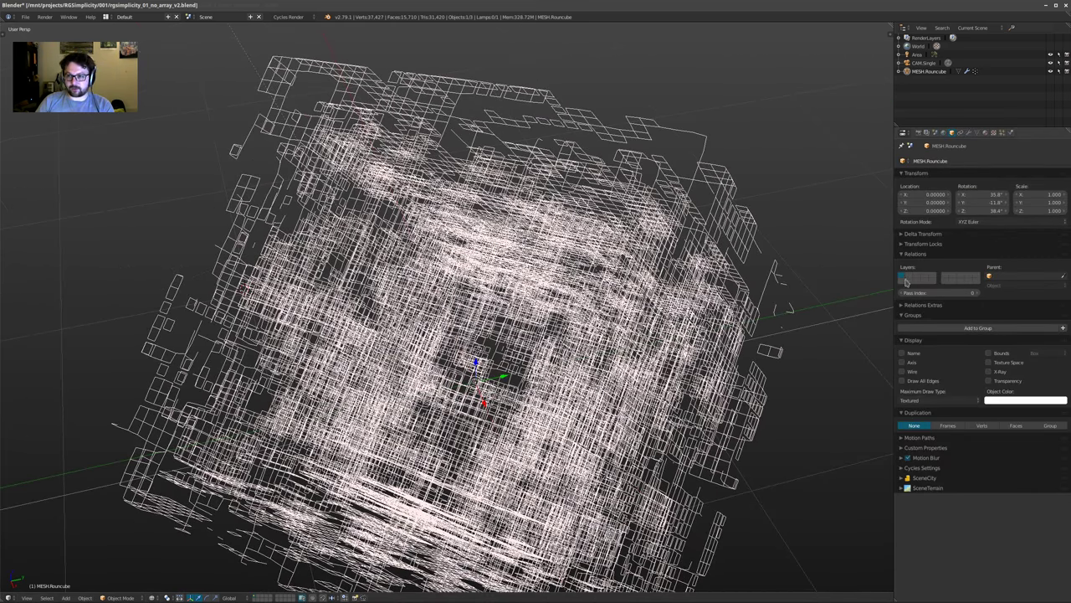
pyautogui.press('z')
pyautogui.moveTo(276, 220); pyautogui.dragTo(329, 395, button='middle')
pyautogui.scroll(-1, 251, 251)
pyautogui.press('a')
pyautogui.scroll(1, 409, 433)
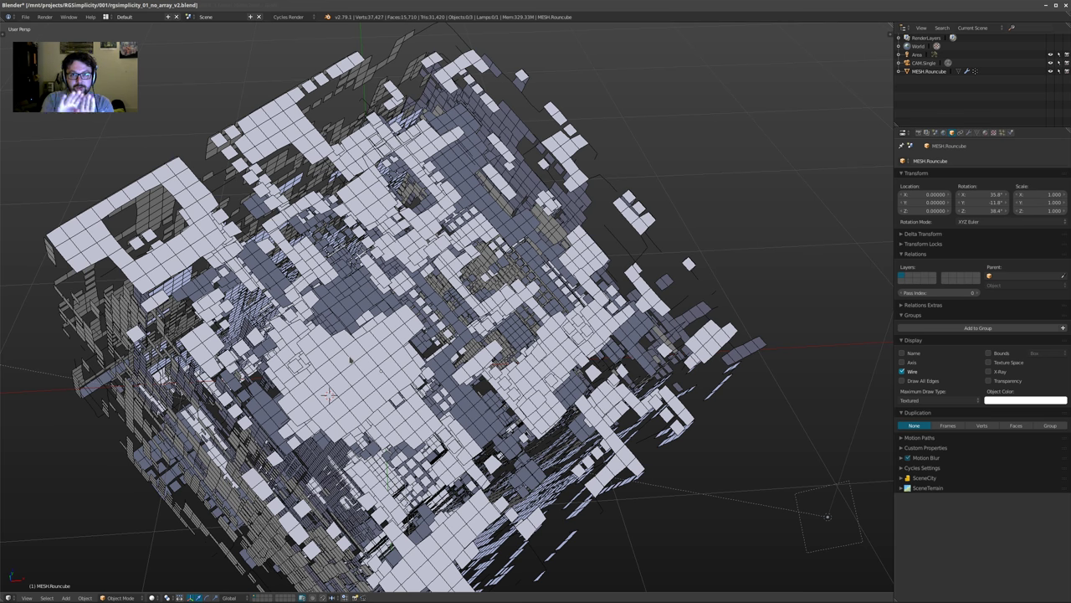
pyautogui.click(968, 133)
pyautogui.moveTo(416, 362); pyautogui.dragTo(399, 315, button='middle')
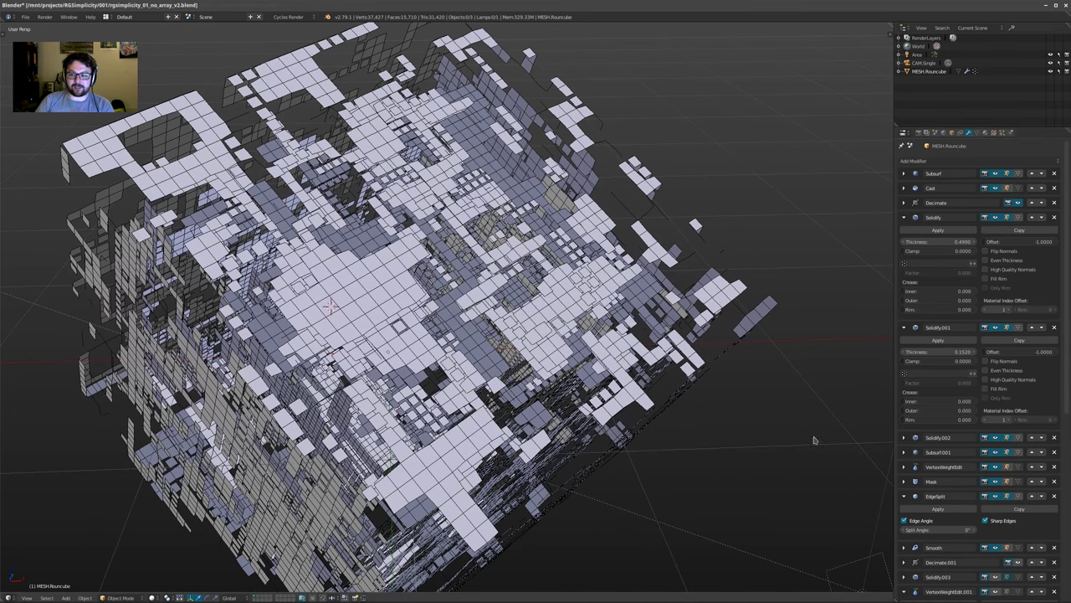
# Toggle viewport display of EdgeSplit off and on, and examine the cube's panels from several angles
pyautogui.click(996, 496)
pyautogui.click(996, 496)
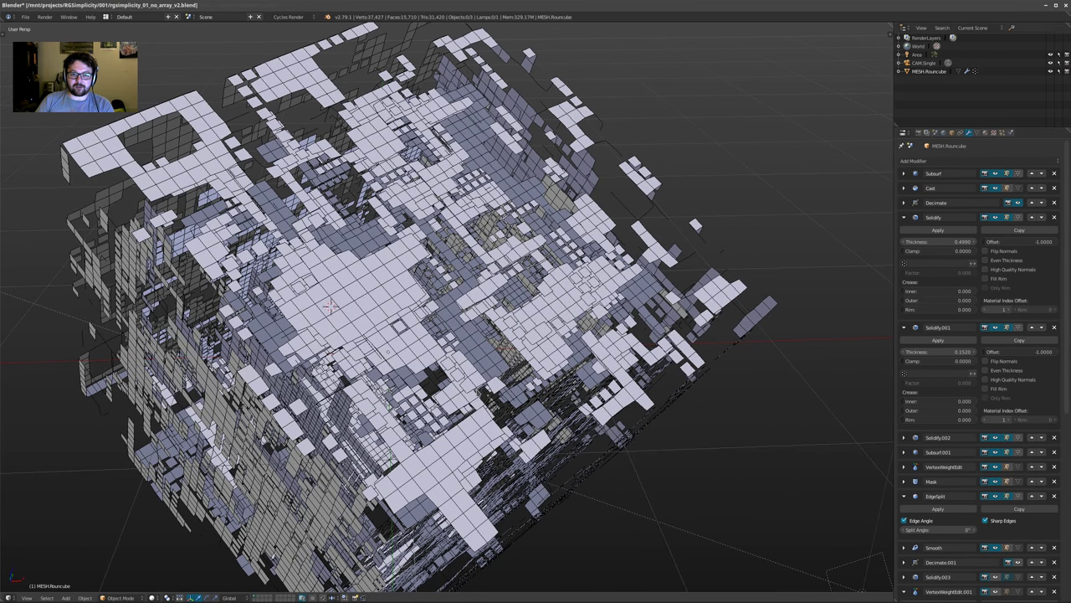
pyautogui.moveTo(640, 197); pyautogui.dragTo(611, 151, button='middle')
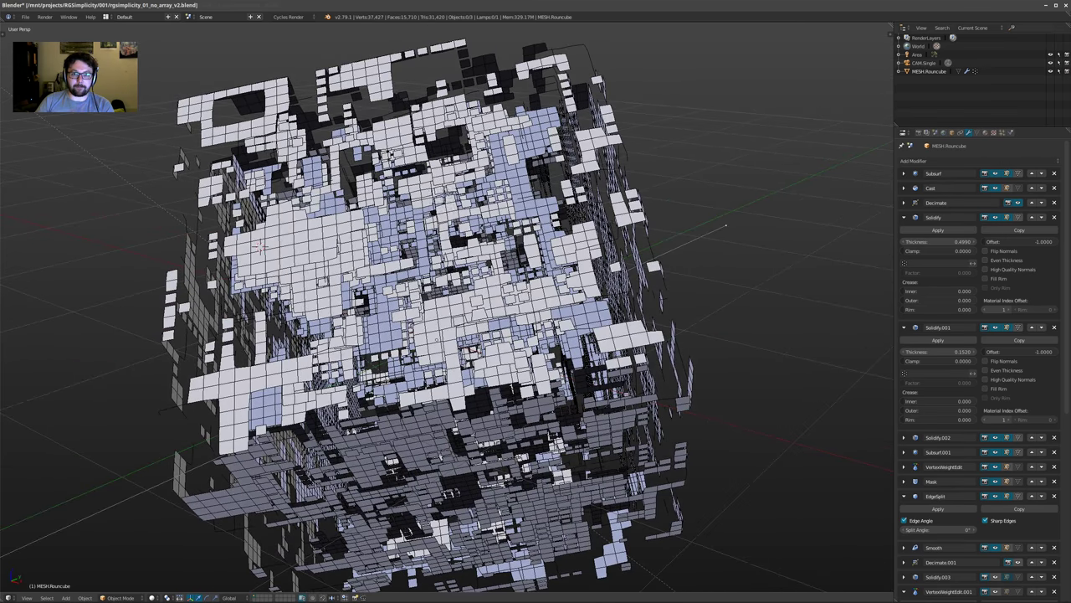
pyautogui.moveTo(725, 224); pyautogui.dragTo(703, 36, button='middle')
pyautogui.scroll(1, 324, 324)
pyautogui.keyDown('shift'); pyautogui.moveTo(323, 324); pyautogui.dragTo(340, 337, button='middle'); pyautogui.keyUp('shift')
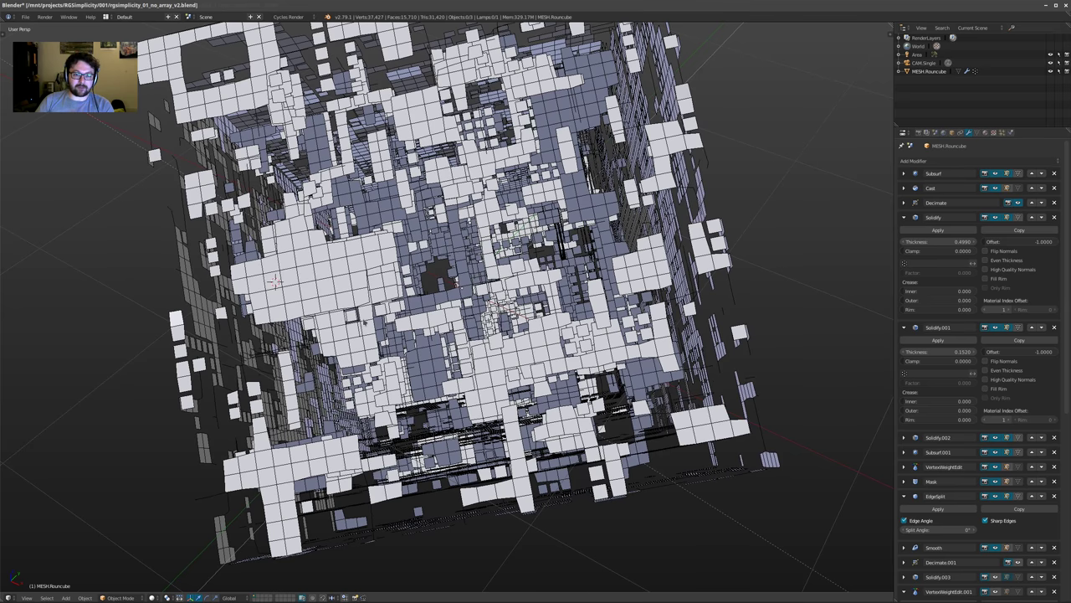
pyautogui.scroll(2, 340, 334)
pyautogui.moveTo(341, 334); pyautogui.dragTo(308, 295, button='middle')
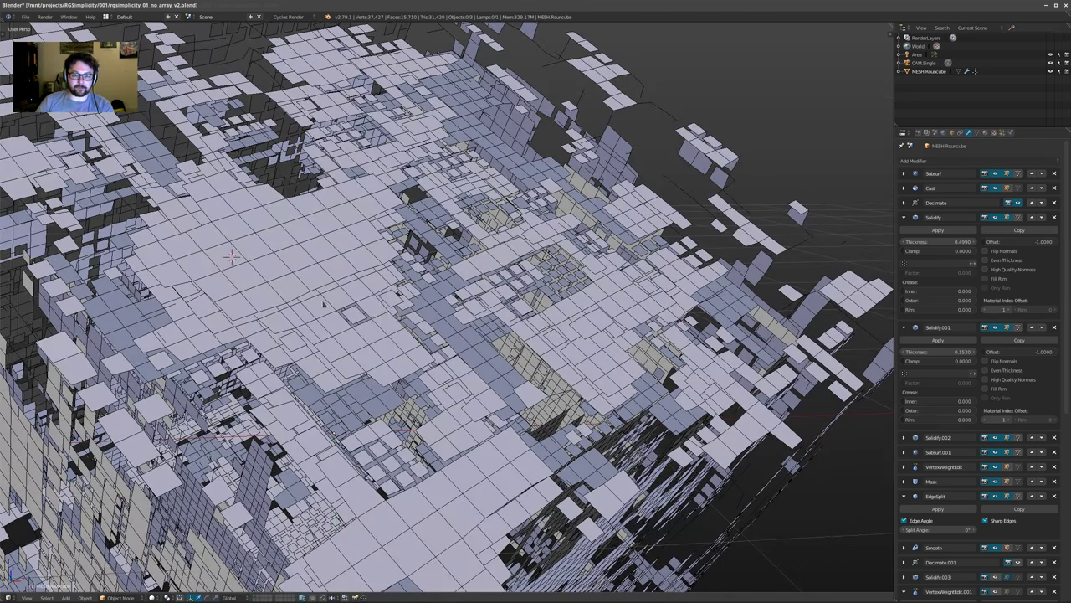
pyautogui.moveTo(382, 325); pyautogui.dragTo(374, 341, button='middle')
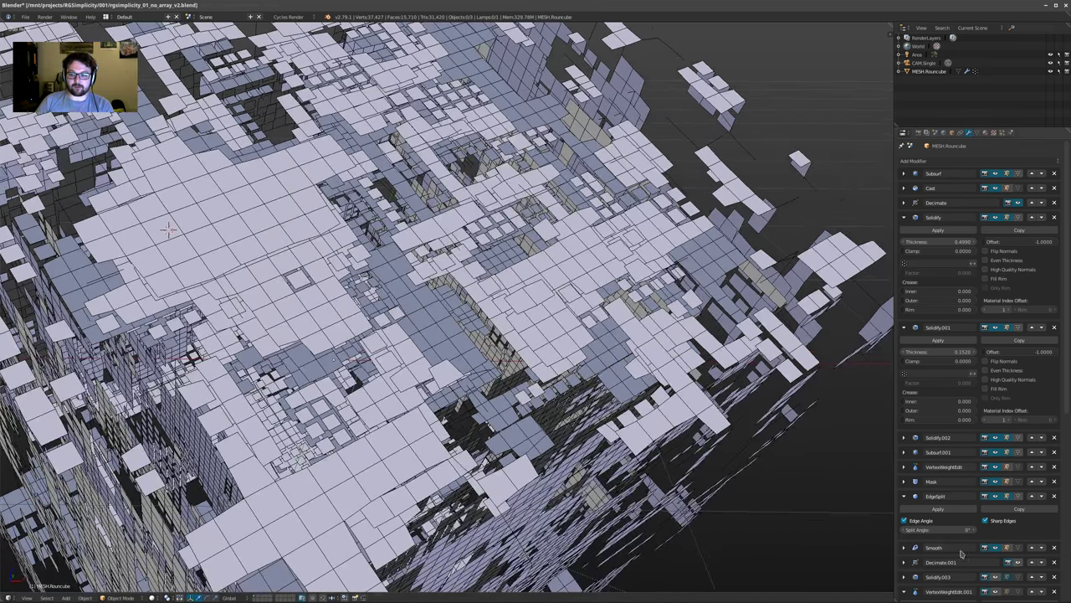
# Show the Smooth modifier's settings and turn off viewport display of EdgeSplit and Smooth
pyautogui.click(904, 547)
pyautogui.moveTo(1001, 583)
pyautogui.mouseDown()
pyautogui.moveTo(1029, 580)
pyautogui.moveTo(998, 580)
pyautogui.mouseUp()
pyautogui.keyDown('shift'); pyautogui.moveTo(536, 310); pyautogui.dragTo(640, 374, button='middle'); pyautogui.keyUp('shift')
pyautogui.scroll(1, 640, 374)
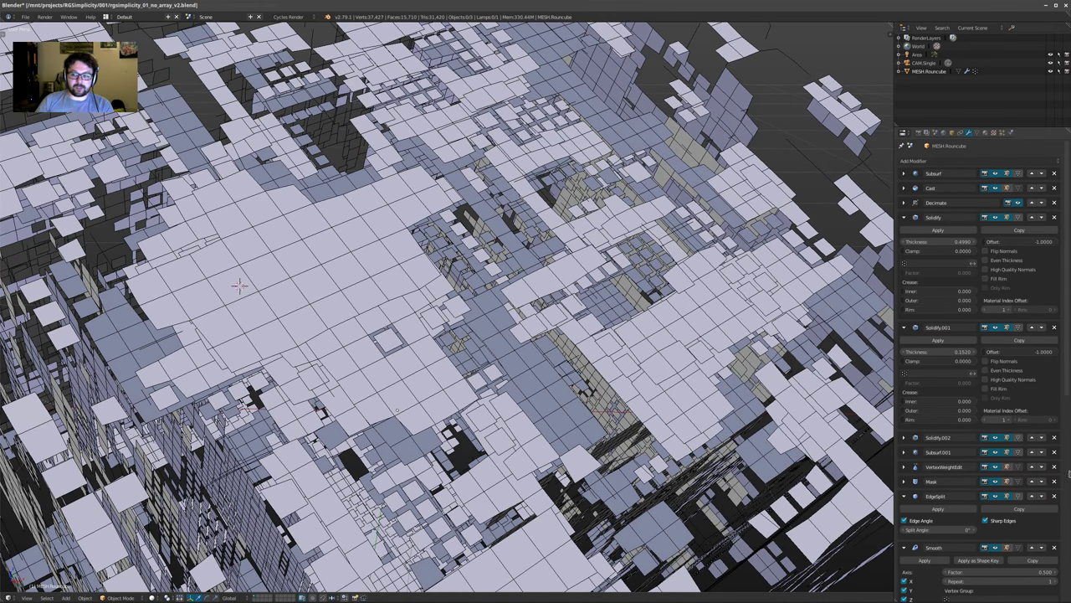
pyautogui.scroll(-2, 966, 544)
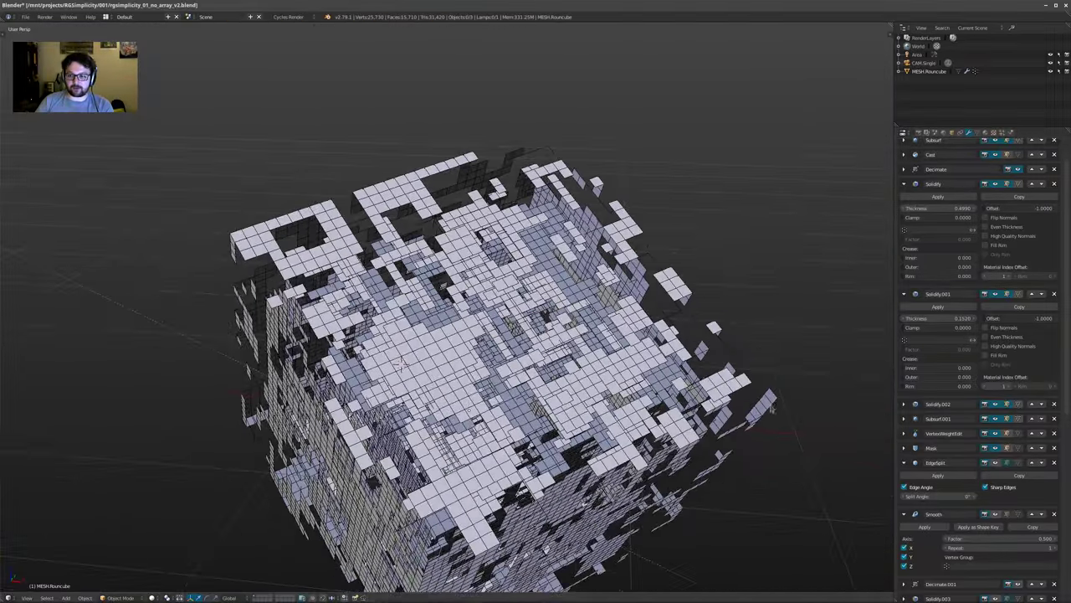
# Toggle viewport display of Mask and VertexWeightEdit to compare the full grid with the masked panels
pyautogui.click(995, 448)
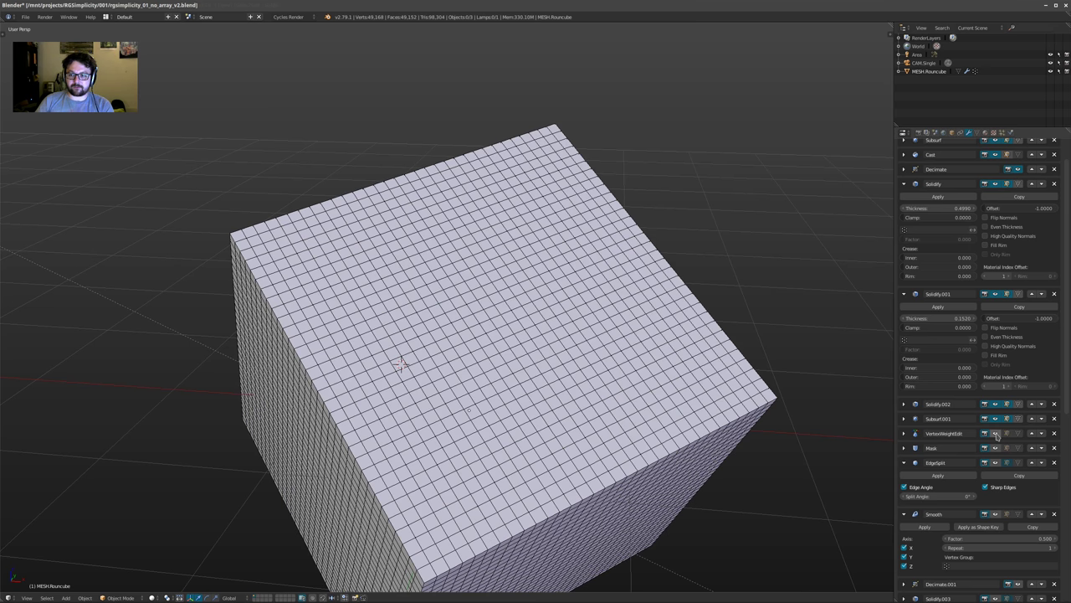
pyautogui.click(995, 448)
pyautogui.click(995, 433)
pyautogui.click(995, 433)
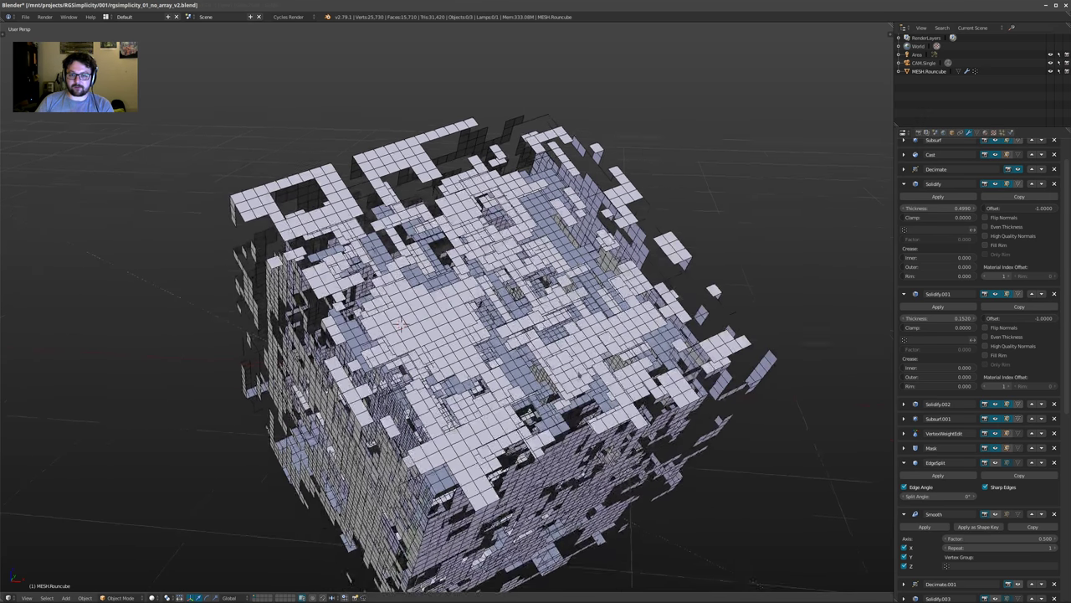
# Show the settings of the Mask modifier and of the VertexWeightEdit modifier that feeds its selector vertex group
pyautogui.click(904, 448)
pyautogui.scroll(-2, 975, 456)
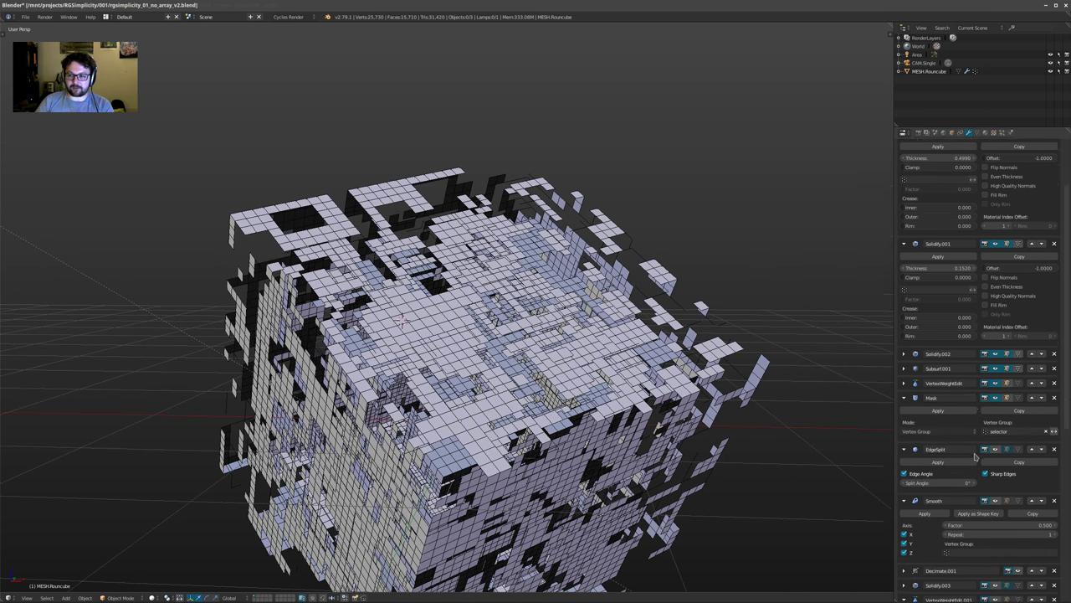
pyautogui.scroll(-3, 975, 456)
pyautogui.click(904, 300)
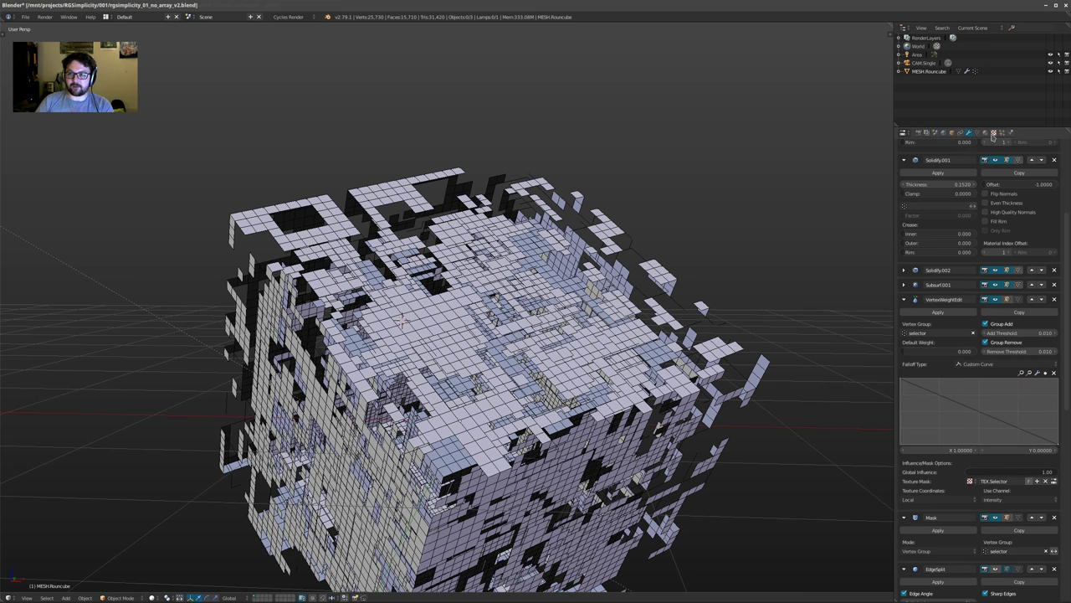
# Show the TEX.Selector texture used by VertexWeightEdit and compare its pattern with the cube's missing panels
pyautogui.click(993, 132)
pyautogui.click(949, 161)
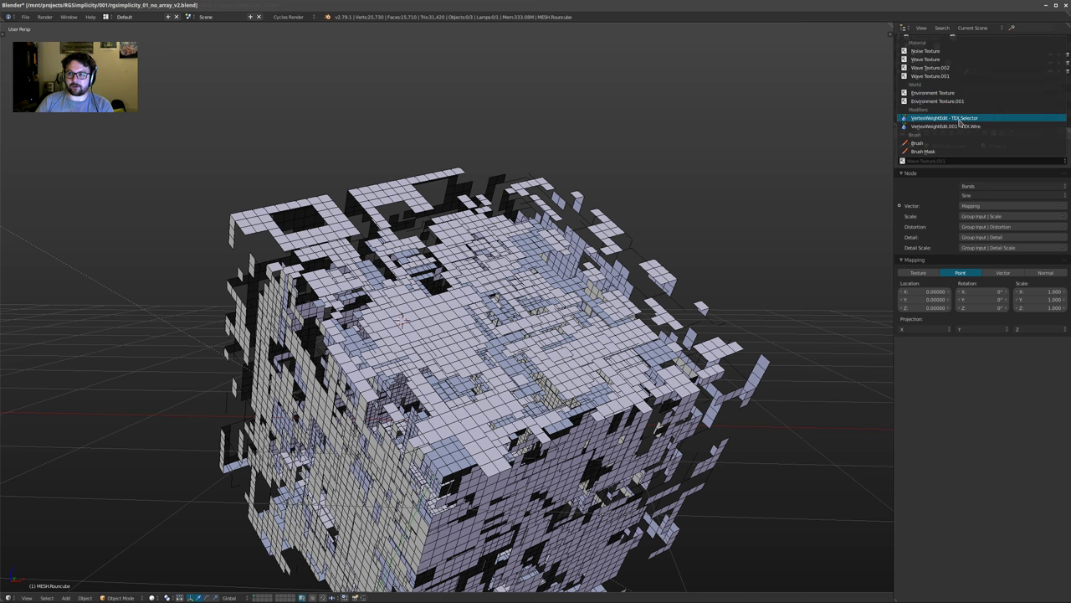
pyautogui.click(960, 123)
pyautogui.moveTo(361, 261); pyautogui.dragTo(318, 306, button='middle')
pyautogui.scroll(1, 318, 306)
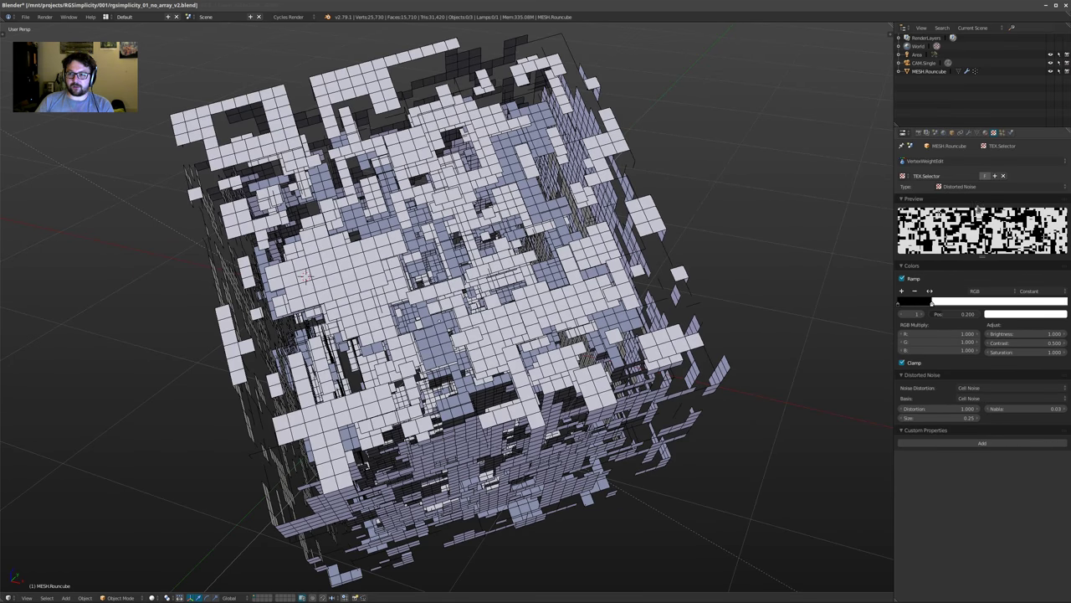
pyautogui.moveTo(773, 246); pyautogui.dragTo(818, 219, button='middle')
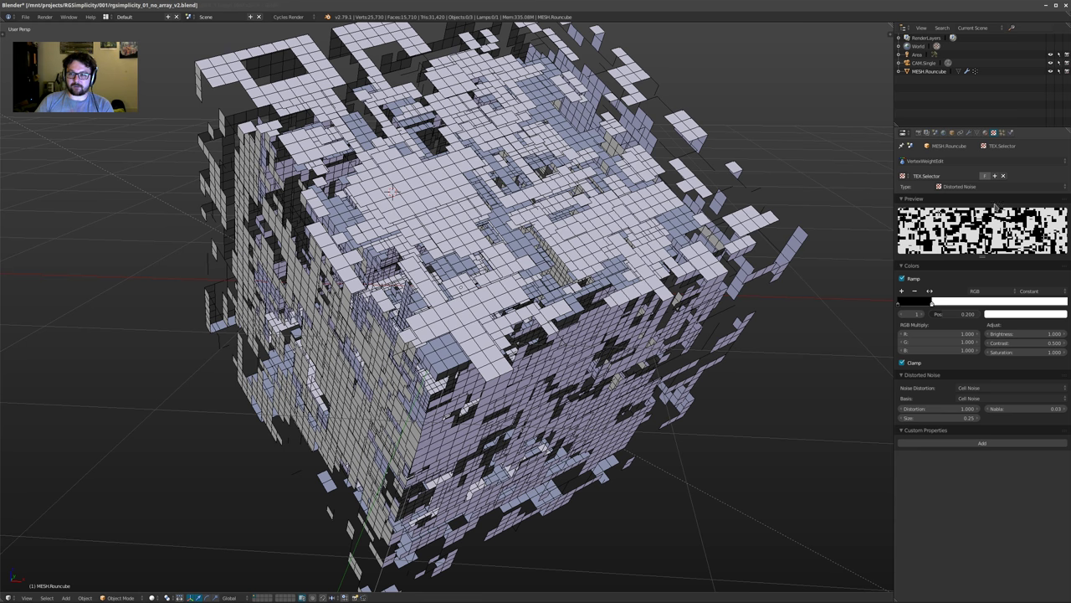
pyautogui.moveTo(712, 219); pyautogui.dragTo(707, 253, button='middle')
pyautogui.keyDown('shift'); pyautogui.moveTo(579, 293); pyautogui.dragTo(533, 308, button='middle'); pyautogui.keyUp('shift')
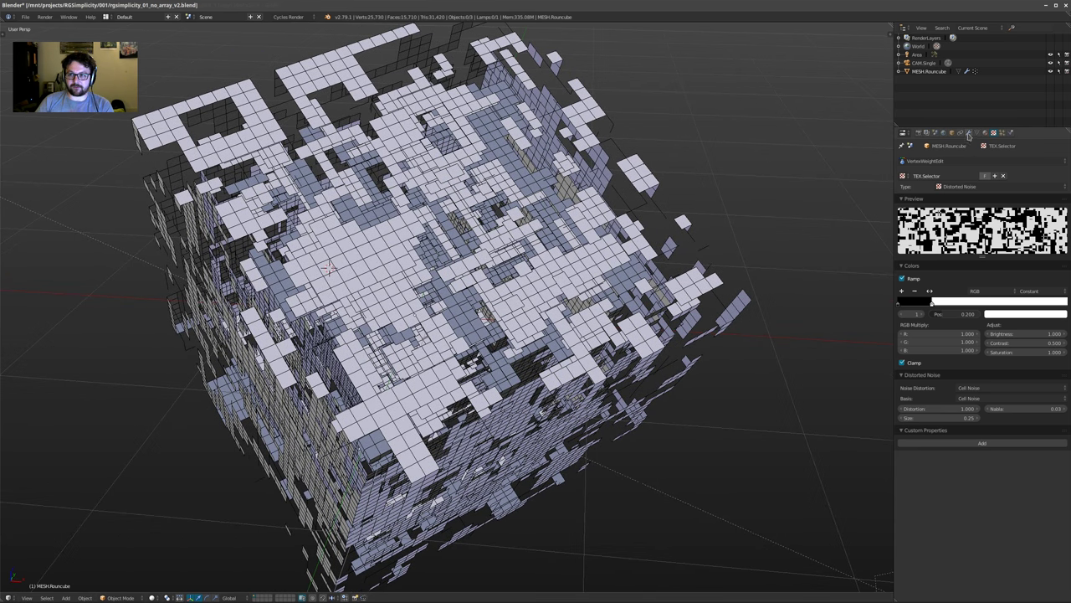
# Return to the modifier stack, reset the 3D cursor to the origin and frame all objects in the scene
pyautogui.click(969, 134)
pyautogui.keyDown('shift'); pyautogui.moveTo(498, 214); pyautogui.dragTo(526, 217, button='middle'); pyautogui.keyUp('shift')
pyautogui.scroll(-1, 530, 235)
pyautogui.moveTo(716, 357); pyautogui.dragTo(703, 372, button='middle')
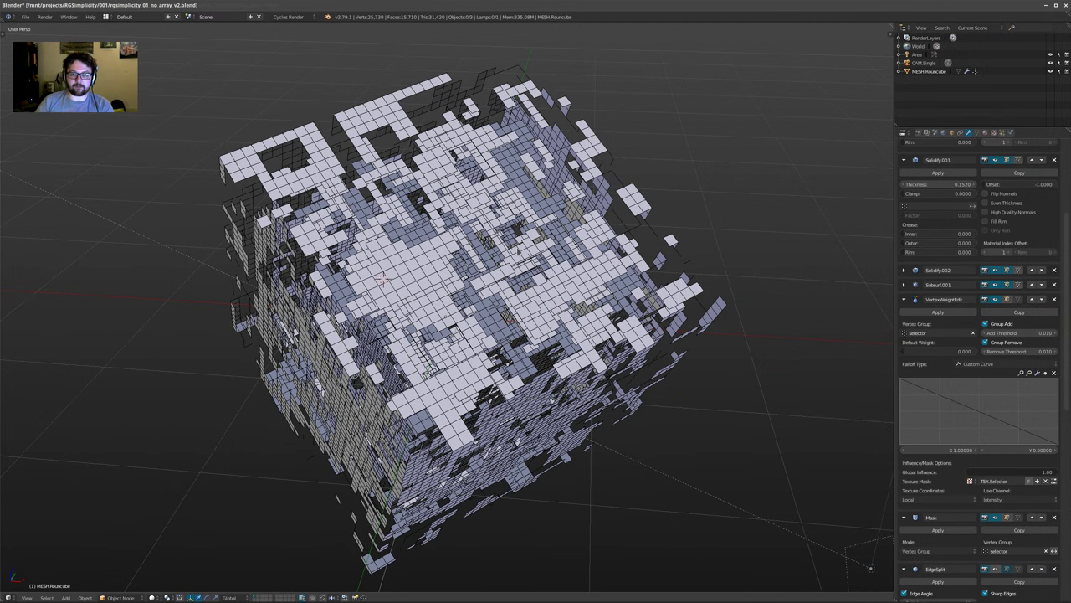
pyautogui.keyDown('shift'); pyautogui.moveTo(518, 251); pyautogui.dragTo(501, 259, button='middle'); pyautogui.keyUp('shift')
pyautogui.hotkey('shift', 'c')
pyautogui.scroll(6, 431, 219)
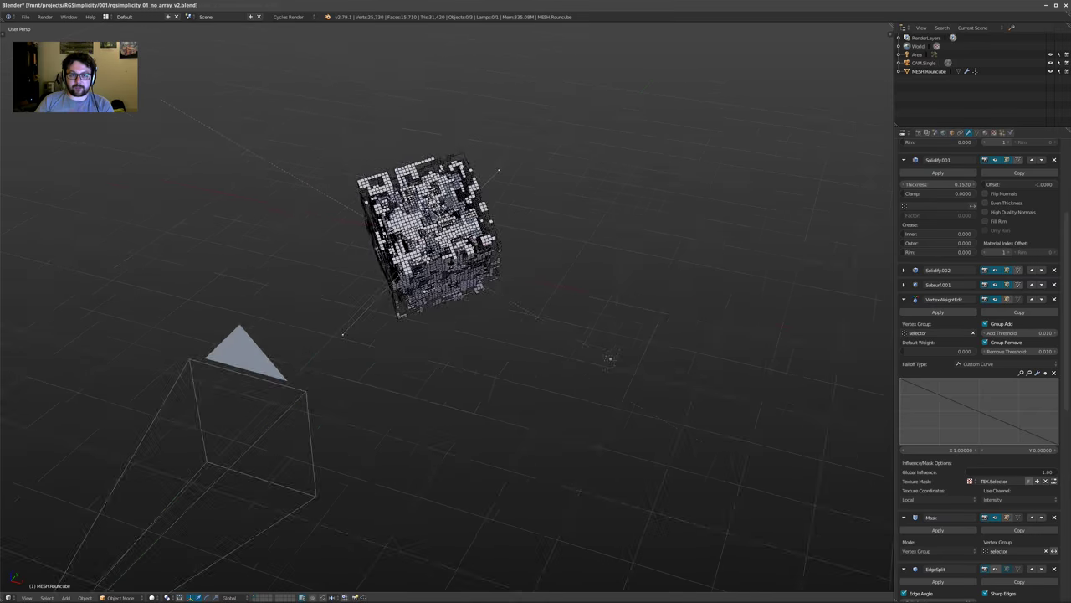
# Select the Roundcube mesh and examine its masked panels from several sides
pyautogui.keyDown('shift'); pyautogui.moveTo(431, 219); pyautogui.dragTo(434, 265, button='middle'); pyautogui.keyUp('shift')
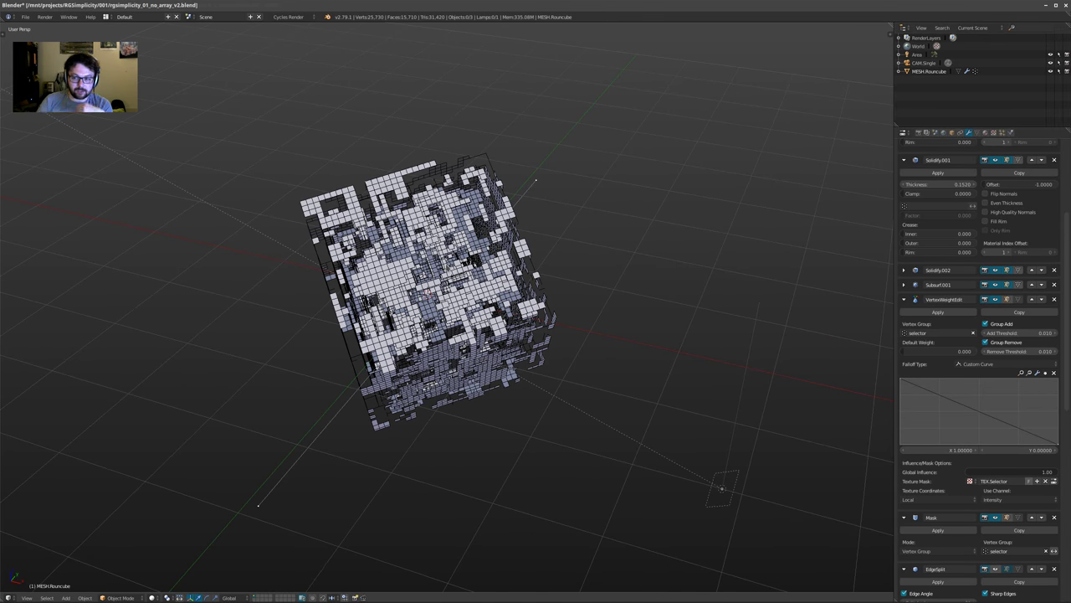
pyautogui.moveTo(508, 266); pyautogui.dragTo(402, 255, button='middle')
pyautogui.rightClick(578, 244)
pyautogui.moveTo(619, 261); pyautogui.dragTo(532, 347, button='middle')
pyautogui.scroll(2, 556, 320)
pyautogui.scroll(-1, 571, 346)
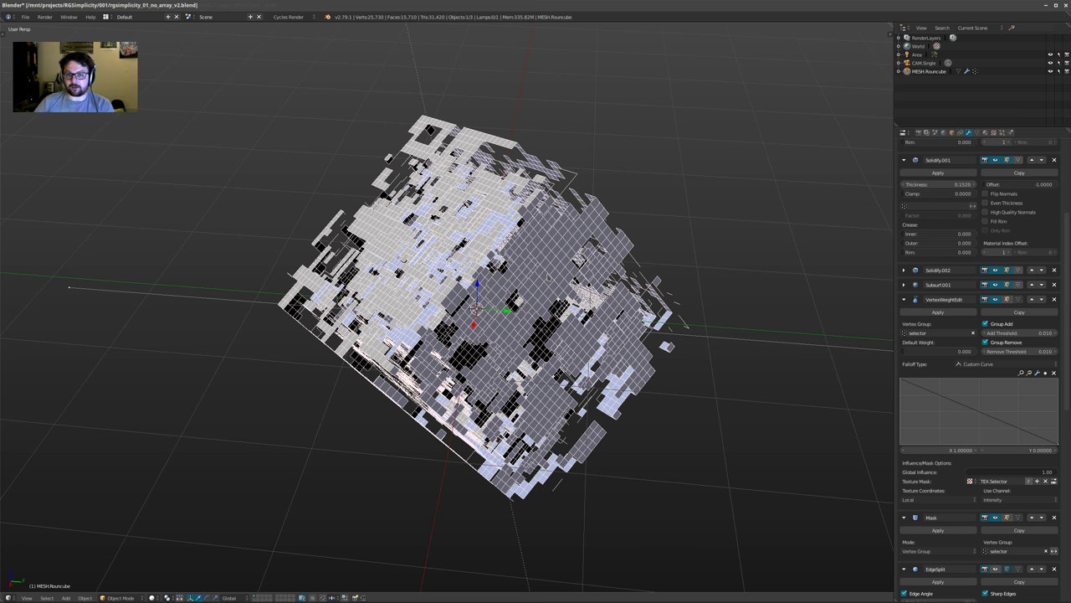
pyautogui.moveTo(467, 264); pyautogui.dragTo(521, 272, button='middle')
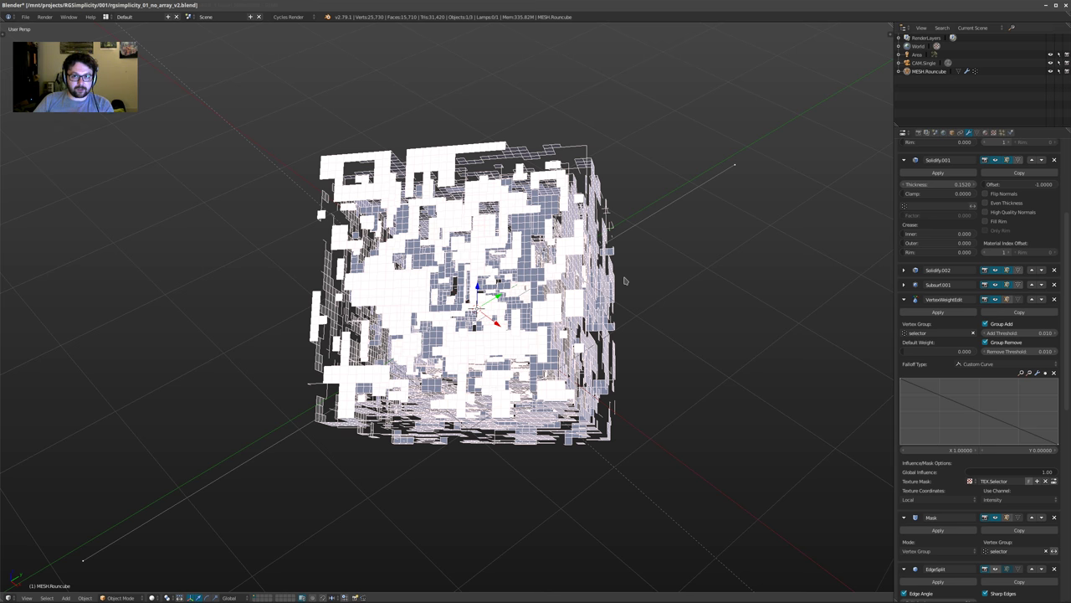
pyautogui.moveTo(625, 281); pyautogui.dragTo(622, 269, button='middle')
pyautogui.scroll(2, 626, 282)
# Turn off viewport display of Mask and toggle Subsurf.001 off and on to compare its subdivision of the cube
pyautogui.click(995, 518)
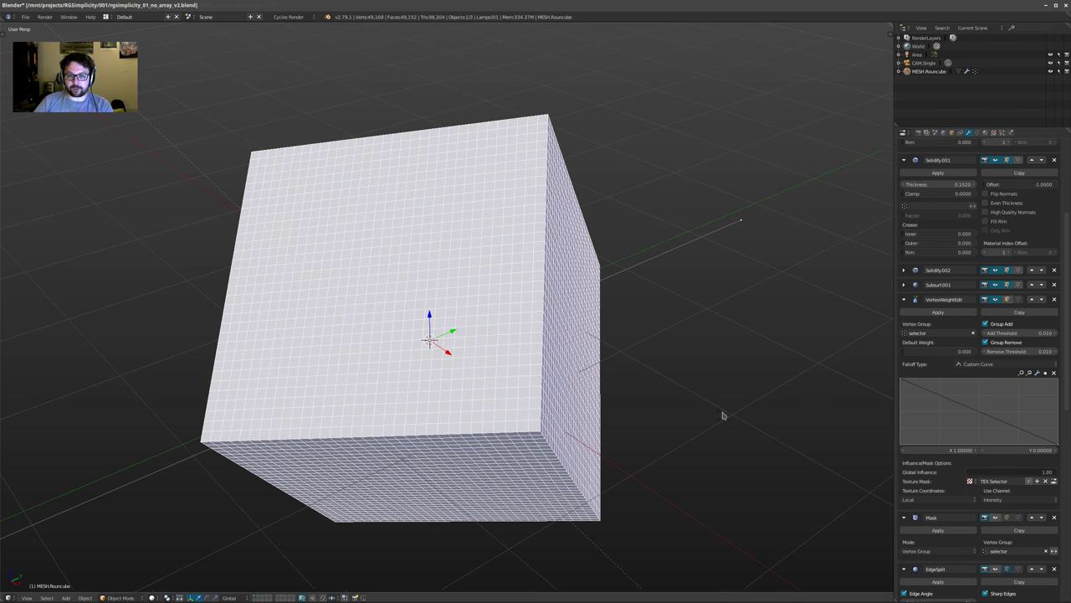
pyautogui.moveTo(725, 414); pyautogui.dragTo(693, 411, button='middle')
pyautogui.moveTo(693, 366); pyautogui.dragTo(691, 334, button='middle')
pyautogui.click(997, 286)
pyautogui.click(997, 286)
pyautogui.moveTo(778, 335); pyautogui.dragTo(777, 393, button='middle')
pyautogui.scroll(5, 1002, 317)
pyautogui.scroll(5, 1002, 317)
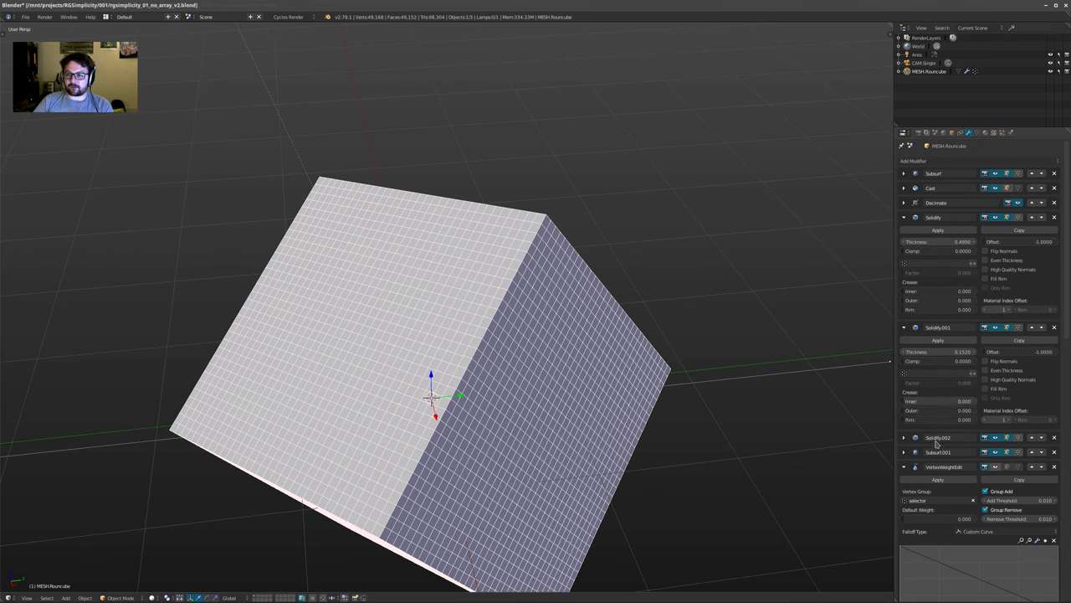
# Collapse the open settings of the modifiers from VertexWeightEdit down to Subsurf.002
pyautogui.click(904, 467)
pyautogui.click(904, 483)
pyautogui.click(904, 498)
pyautogui.click(904, 511)
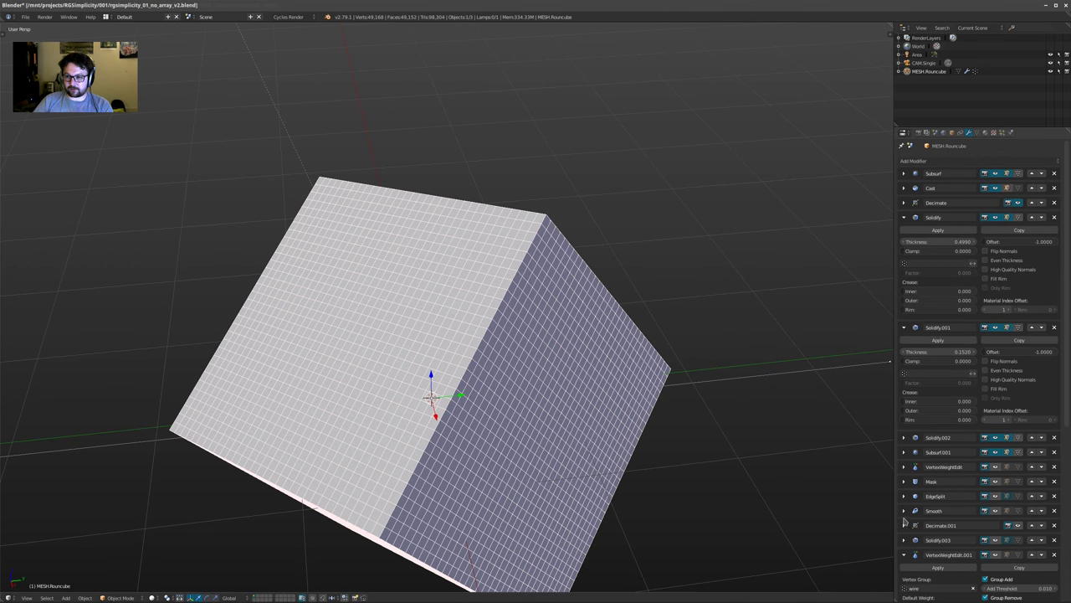
pyautogui.click(904, 554)
pyautogui.click(904, 583)
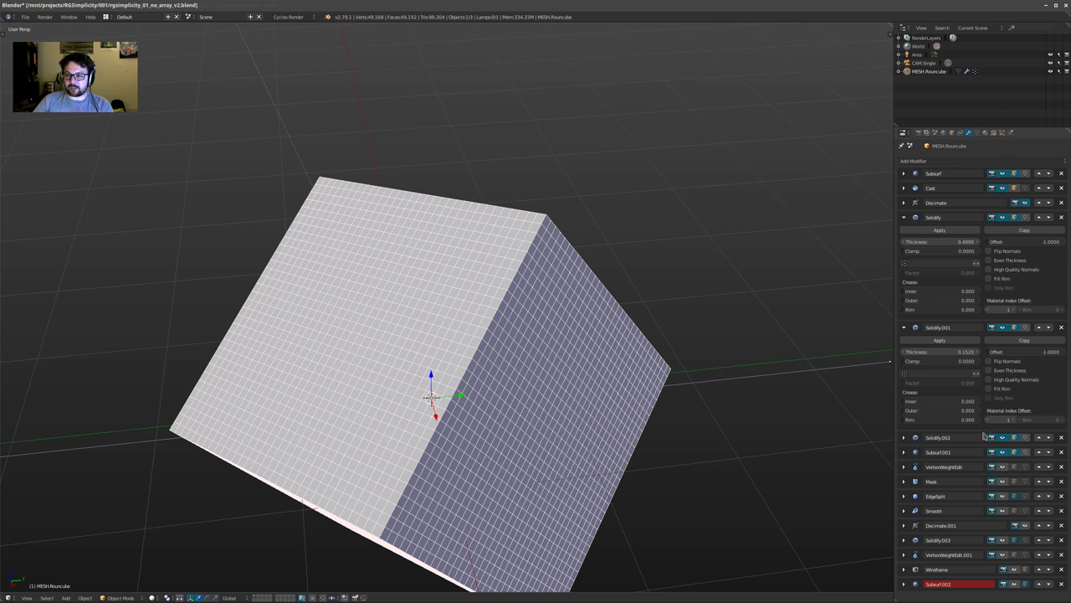
# Turn off viewport display of the modifiers from Subsurf.001 up to the first Subsurf, leaving the round base mesh
pyautogui.click(1003, 452)
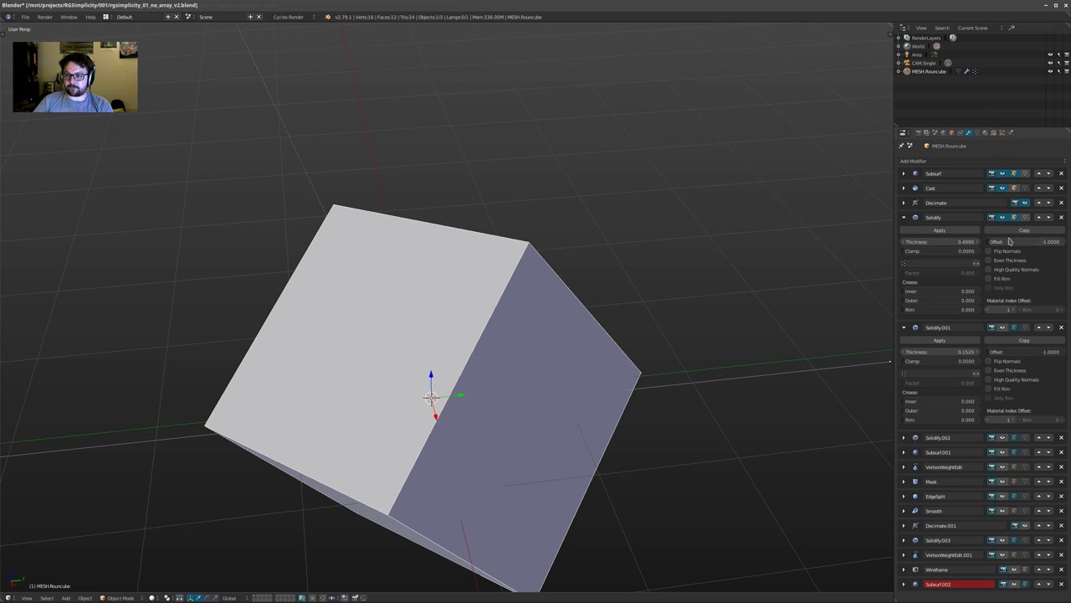
pyautogui.click(1024, 203)
pyautogui.click(1002, 187)
pyautogui.click(1003, 173)
pyautogui.moveTo(602, 276); pyautogui.dragTo(541, 289, button='middle')
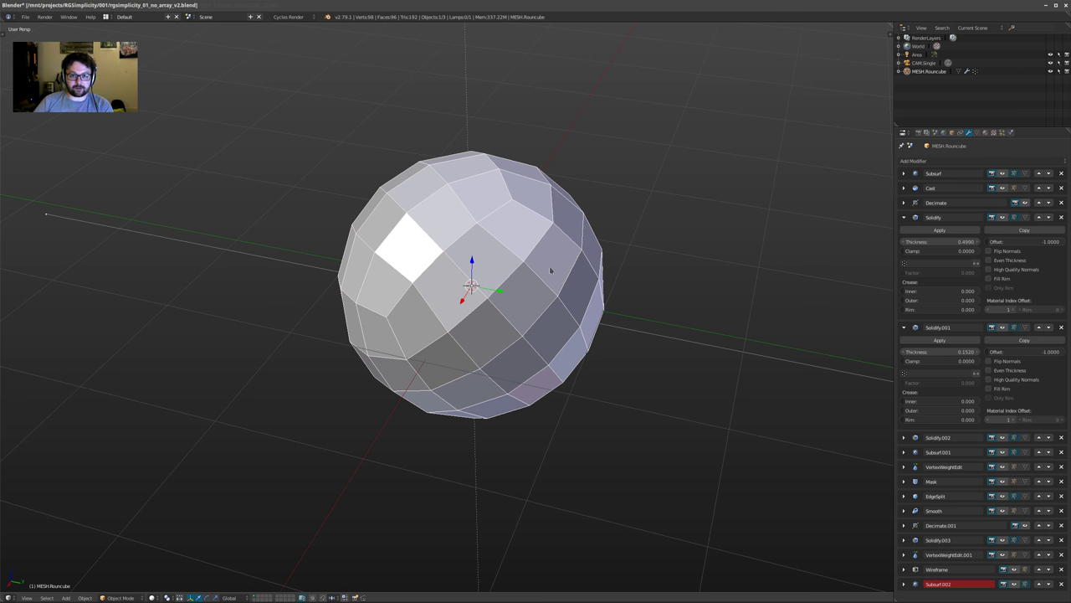
# Turn viewport display of the first Subsurf and Cast modifiers back on, viewing the mesh after each
pyautogui.click(1004, 175)
pyautogui.moveTo(711, 249); pyautogui.dragTo(515, 206, button='middle')
pyautogui.click(1000, 188)
pyautogui.moveTo(602, 212); pyautogui.dragTo(545, 212, button='middle')
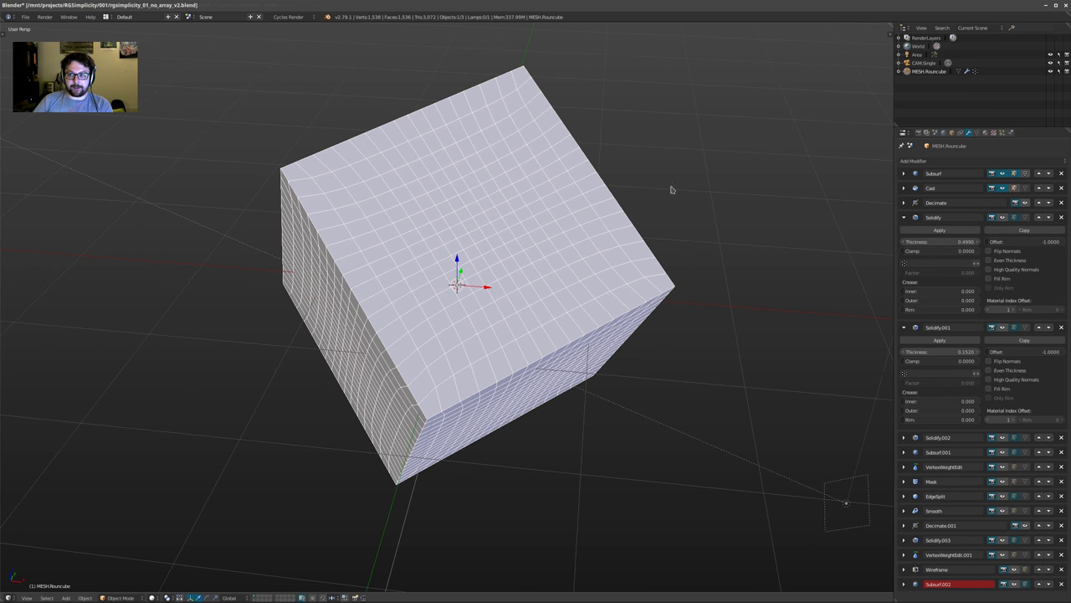
# Turn viewport display of Decimate back on, review its Planar settings and collapse them again
pyautogui.click(903, 202)
pyautogui.click(1017, 205)
pyautogui.moveTo(777, 221); pyautogui.dragTo(225, 205, button='middle')
pyautogui.moveTo(480, 207); pyautogui.dragTo(684, 227, button='middle')
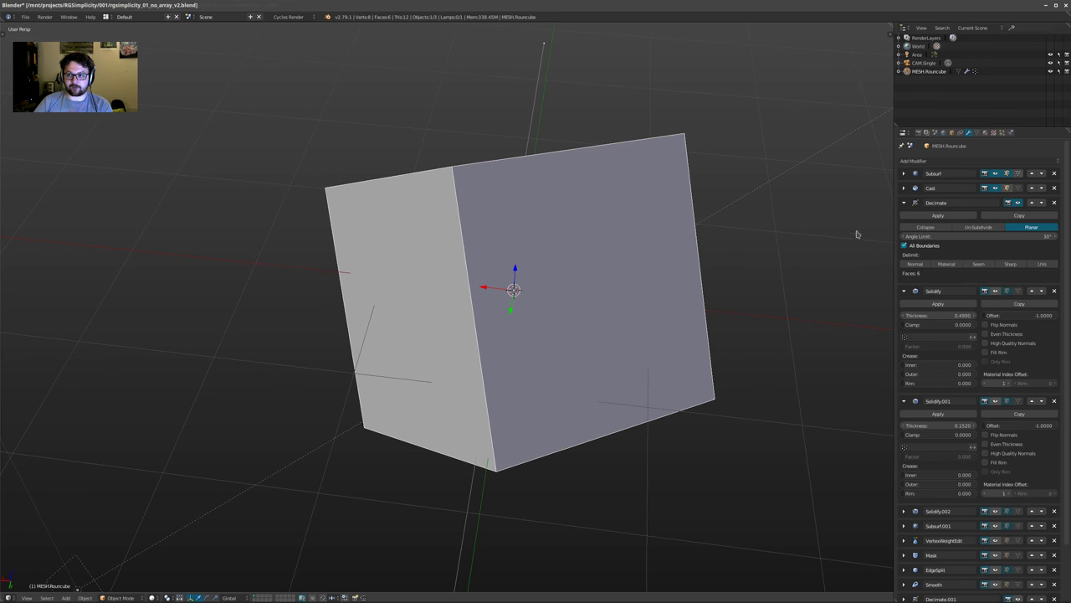
pyautogui.click(903, 203)
pyautogui.moveTo(658, 251); pyautogui.dragTo(866, 244, button='middle')
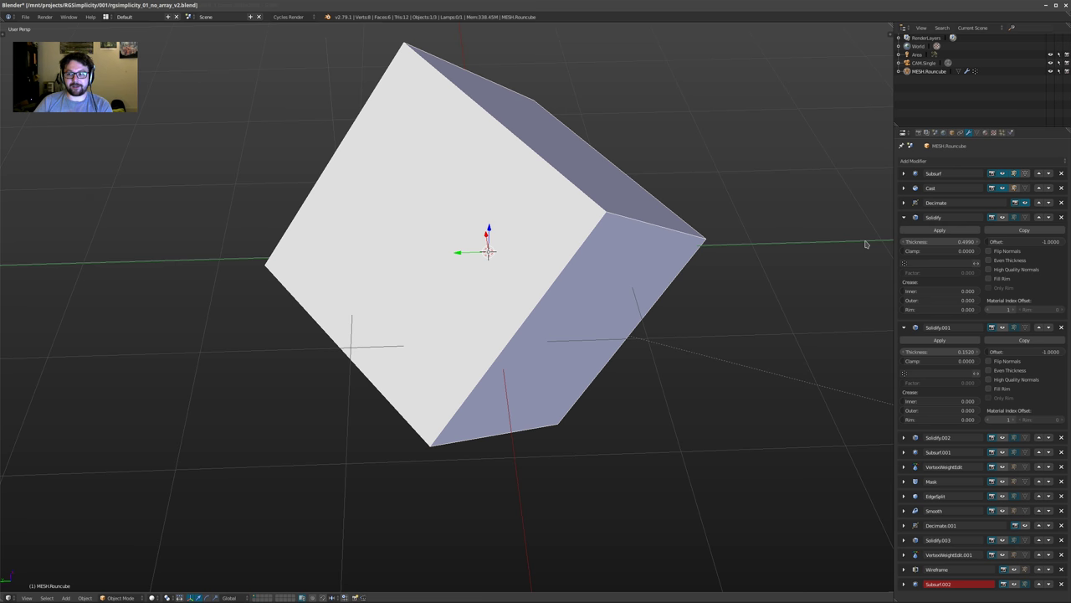
# Turn viewport display of Solidify back on and compare the cube with and without its inner shell in wireframe shading
pyautogui.click(1005, 219)
pyautogui.press('z')
pyautogui.moveTo(626, 237); pyautogui.dragTo(588, 227, button='middle')
pyautogui.click(1002, 219)
pyautogui.click(1001, 218)
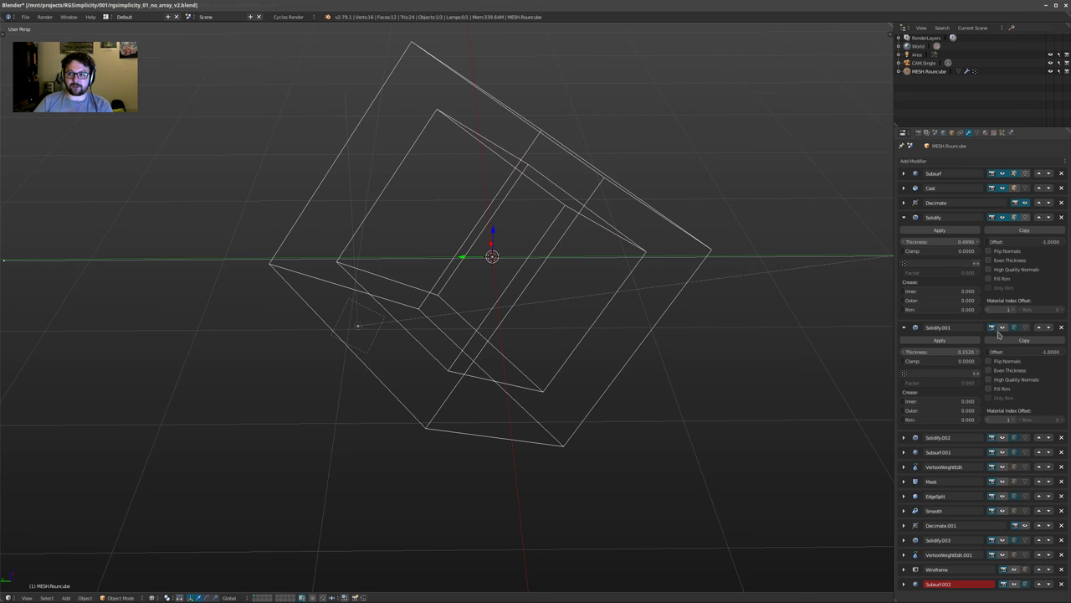
# Turn viewport display of Solidify.001 back on, collapse Solidify's settings and compare the cube in solid and wireframe shading
pyautogui.click(1003, 328)
pyautogui.click(904, 217)
pyautogui.keyDown('shift'); pyautogui.moveTo(701, 258); pyautogui.dragTo(708, 245, button='middle'); pyautogui.keyUp('shift')
pyautogui.press('z')
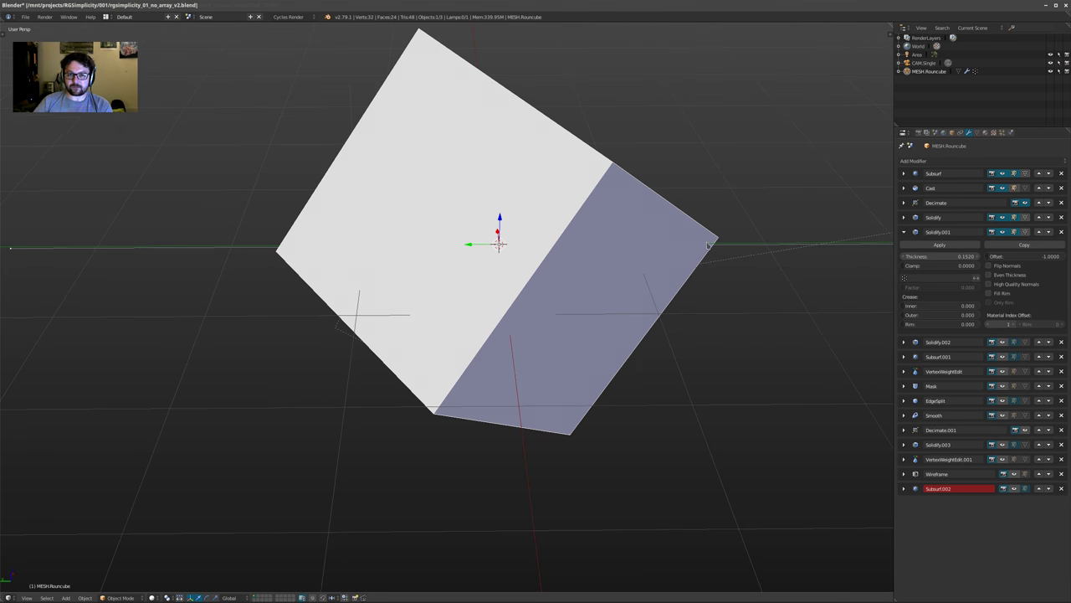
pyautogui.press('z')
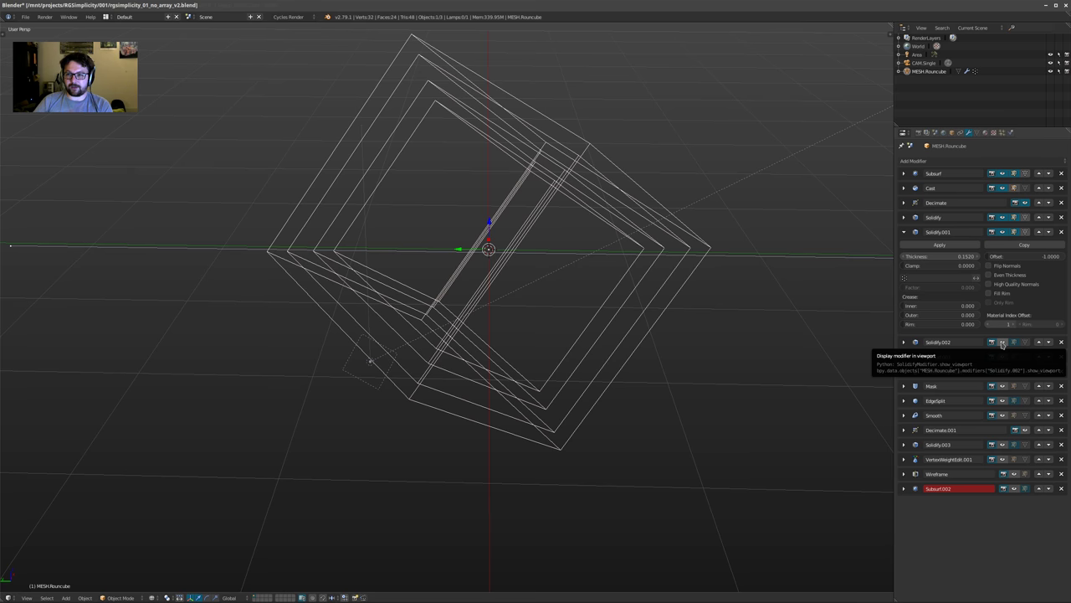
# Turn viewport display of Solidify.002 back on and inspect the nested shells in solid and wireframe shading
pyautogui.click(1002, 344)
pyautogui.moveTo(805, 277); pyautogui.dragTo(738, 311, button='middle')
pyautogui.press('z')
pyautogui.moveTo(566, 364)
pyautogui.mouseDown(button='middle')
pyautogui.moveTo(597, 255)
pyautogui.moveTo(628, 239)
pyautogui.moveTo(642, 291)
pyautogui.mouseUp(button='middle')
pyautogui.press('z')
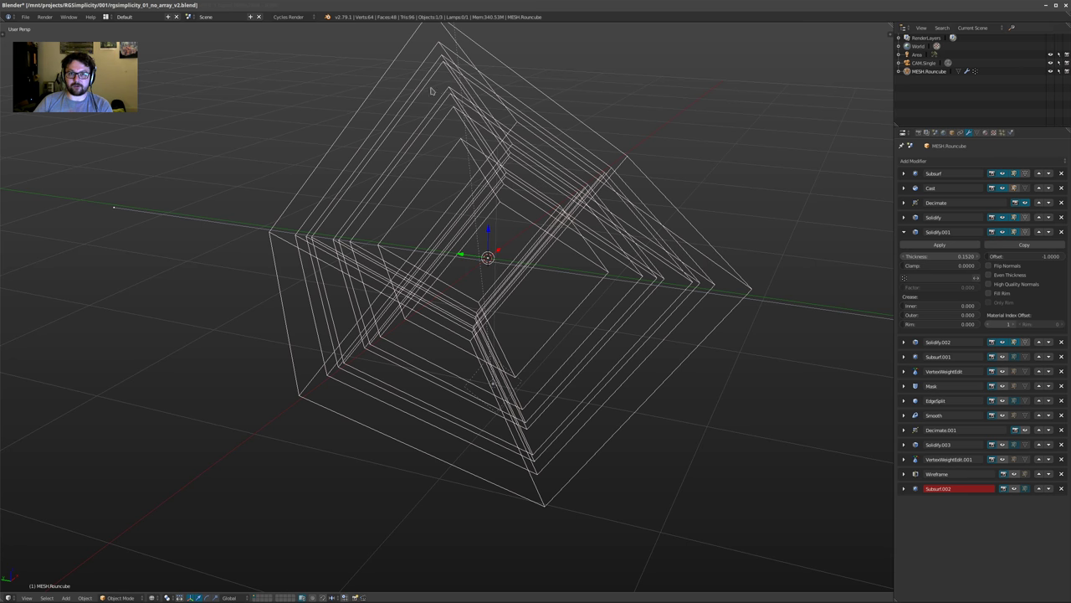
# Turn viewport display of Subsurf.001 back on and view the subdivided cube in solid shading
pyautogui.keyDown('shift'); pyautogui.moveTo(549, 271); pyautogui.dragTo(546, 255, button='middle'); pyautogui.keyUp('shift')
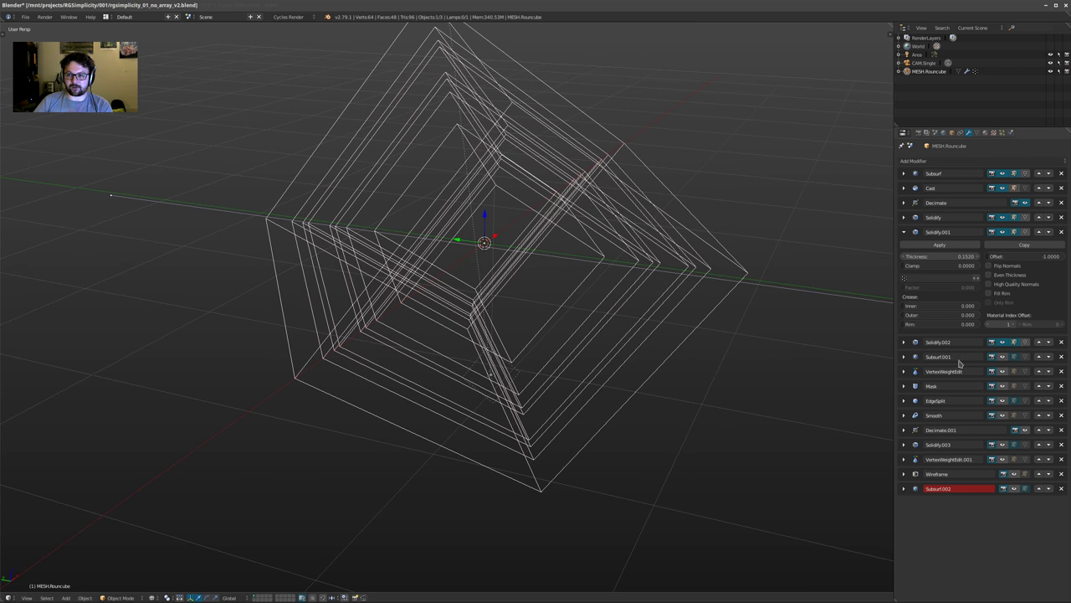
pyautogui.click(1003, 356)
pyautogui.moveTo(708, 306); pyautogui.dragTo(377, 175, button='middle')
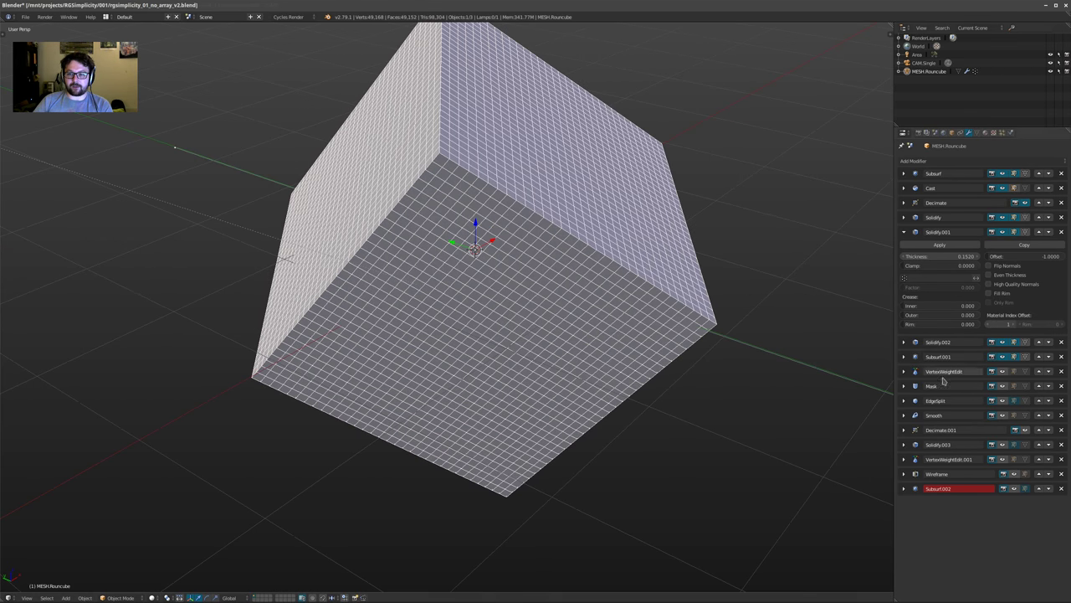
# Review the settings of VertexWeightEdit, collapse them, and expand Subsurf.001's settings
pyautogui.click(903, 371)
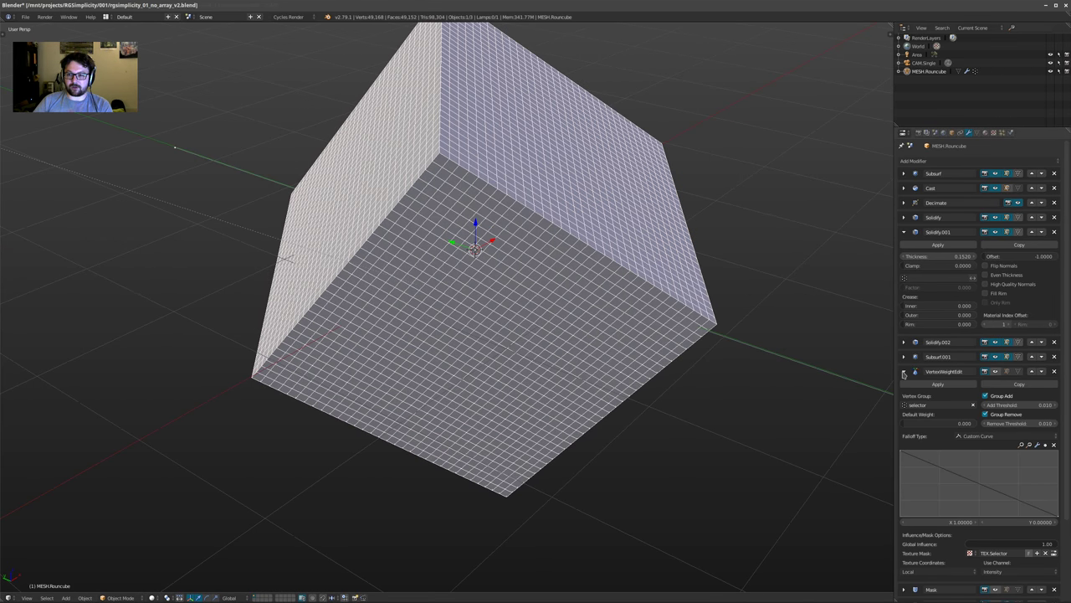
pyautogui.click(904, 371)
pyautogui.click(904, 356)
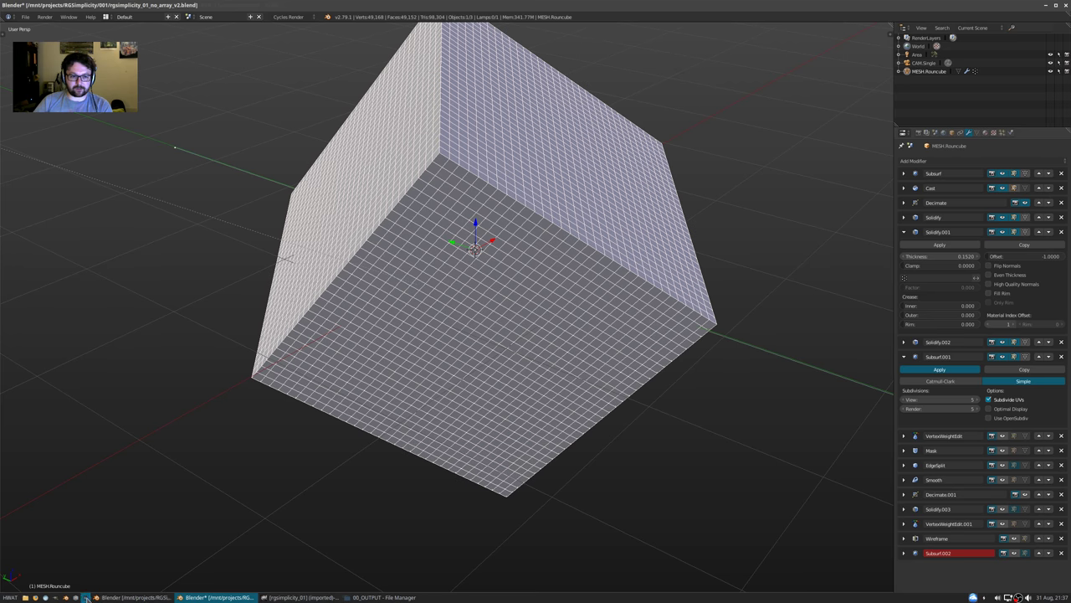
# Launch another Blender instance, load the recent file rgsimplicity_01_no_array_v2.blend and maximize its 3D view
pyautogui.click(65, 598)
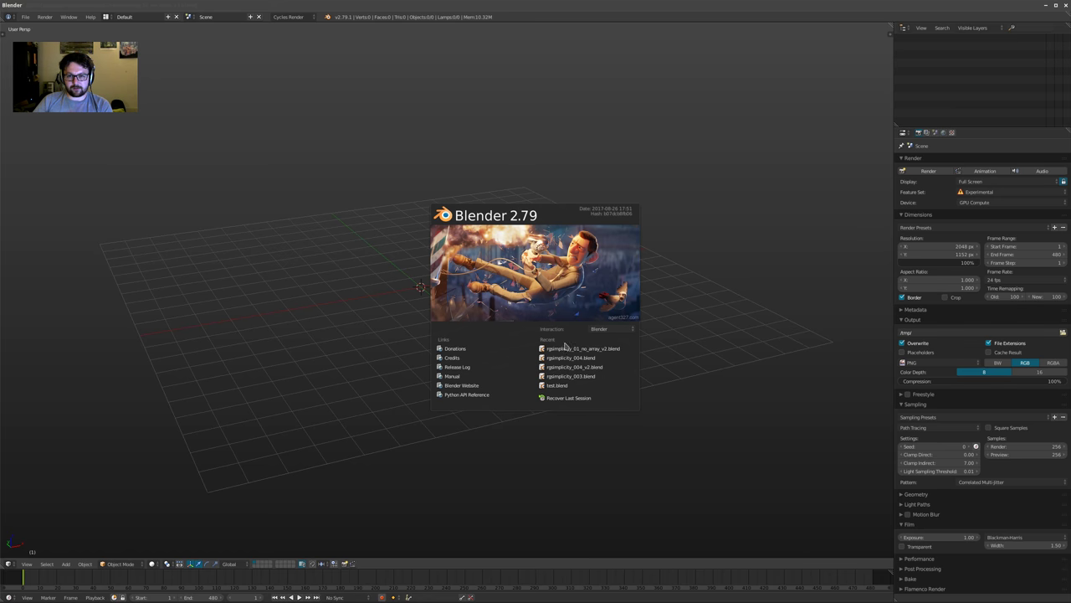
pyautogui.click(565, 347)
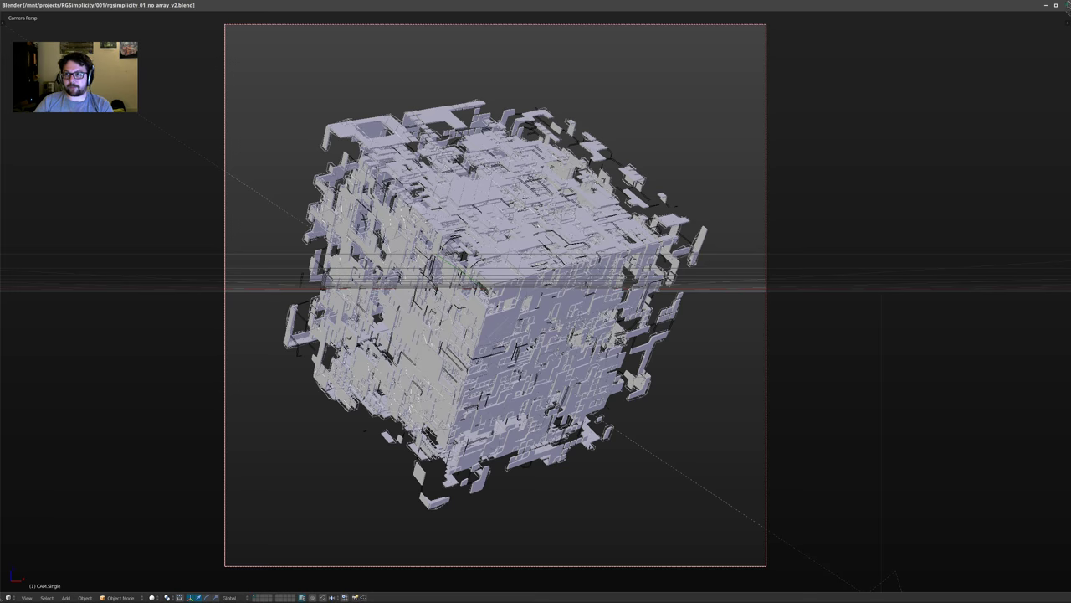
pyautogui.press('Escape')
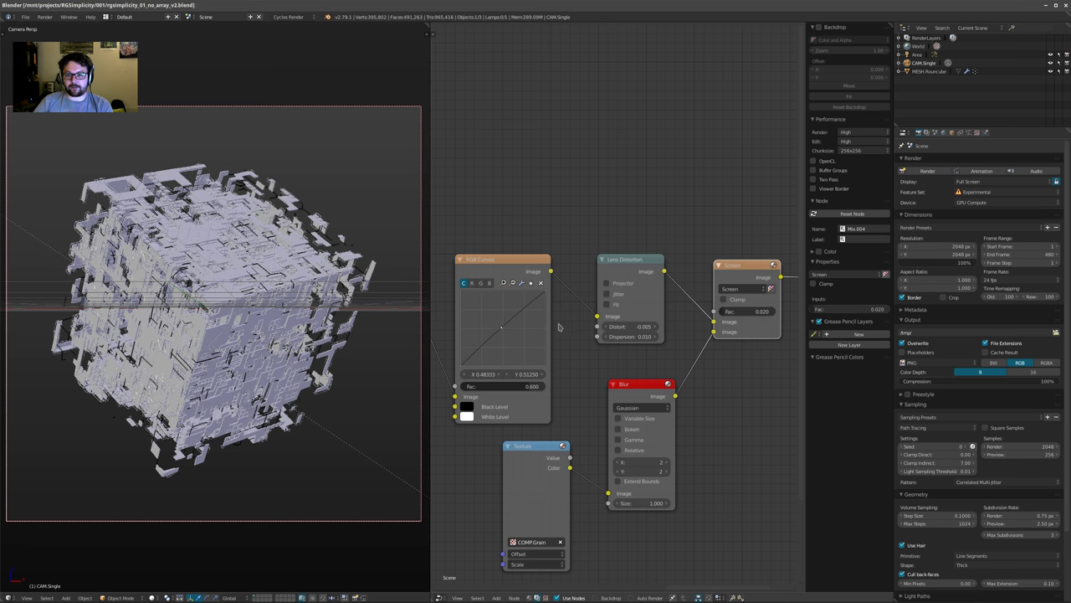
pyautogui.hotkey('ctrl', 'Up')
# Select the fractured cube mesh in perspective view and display its modifier stack
pyautogui.moveTo(482, 159); pyautogui.dragTo(377, 452, button='middle')
pyautogui.scroll(-4, 444, 314)
pyautogui.scroll(3, 403, 334)
pyautogui.rightClick(403, 331)
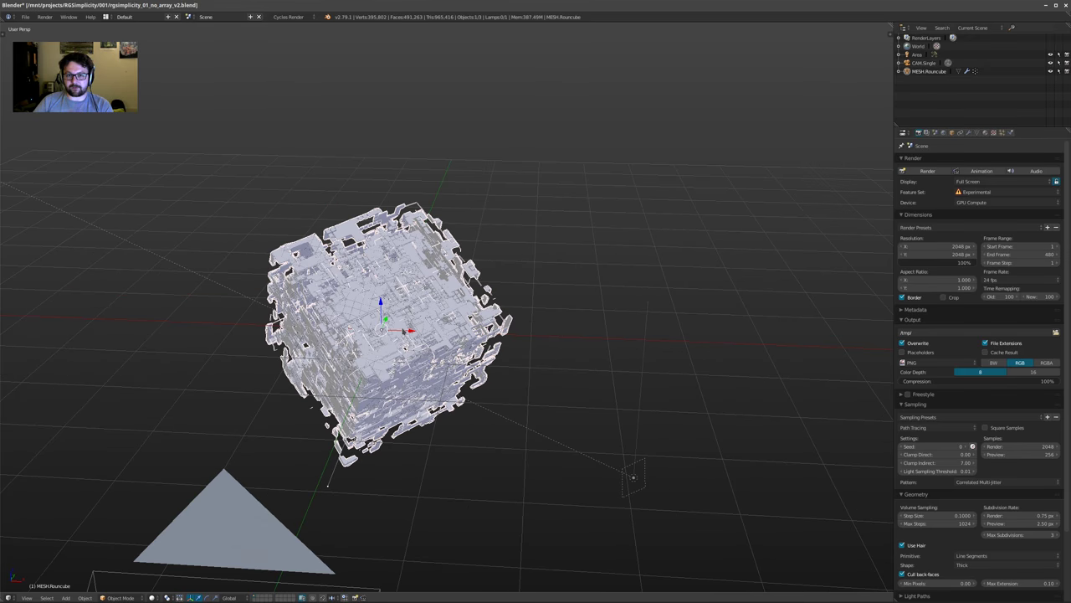
pyautogui.moveTo(404, 332); pyautogui.dragTo(502, 322, button='middle')
pyautogui.click(985, 132)
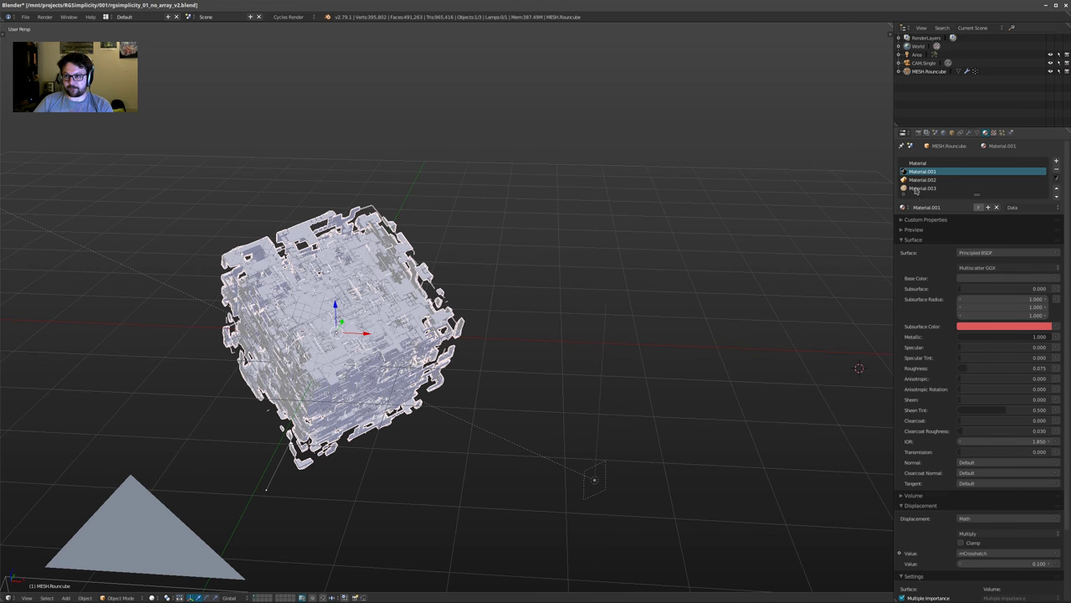
pyautogui.click(969, 132)
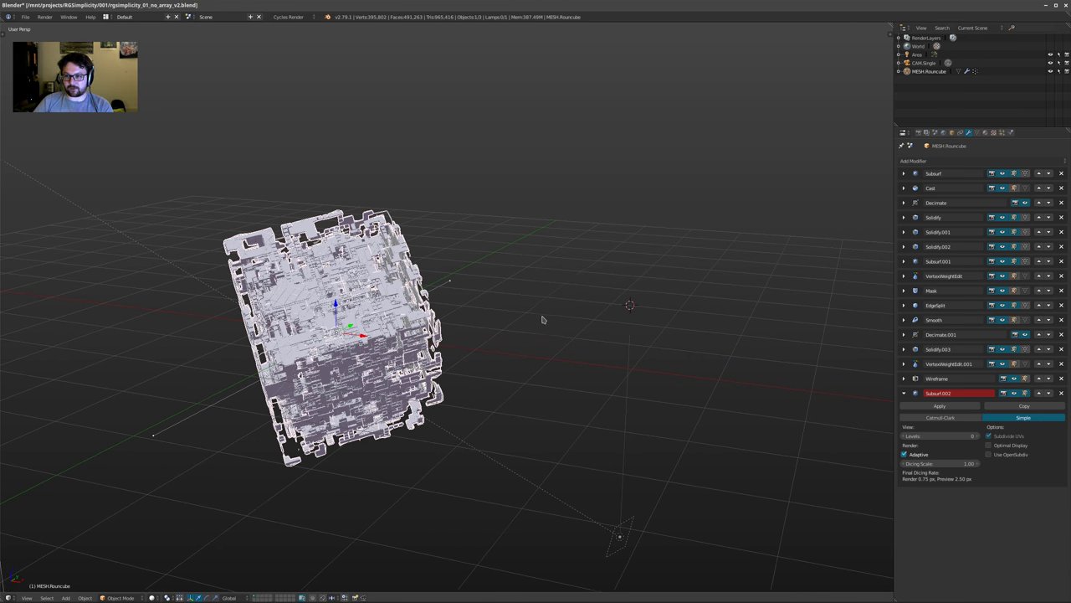
# Turn off viewport display of every modifier from Wireframe up to VertexWeightEdit, leaving the plain subdivided cube
pyautogui.click(1014, 380)
pyautogui.click(1002, 365)
pyautogui.click(1003, 350)
pyautogui.click(1026, 334)
pyautogui.click(1002, 320)
pyautogui.click(1002, 305)
pyautogui.click(1003, 290)
pyautogui.click(1004, 277)
pyautogui.keyDown('shift'); pyautogui.moveTo(668, 310); pyautogui.dragTo(671, 344, button='middle'); pyautogui.keyUp('shift')
pyautogui.scroll(2, 620, 326)
pyautogui.moveTo(574, 315); pyautogui.dragTo(576, 328, button='middle')
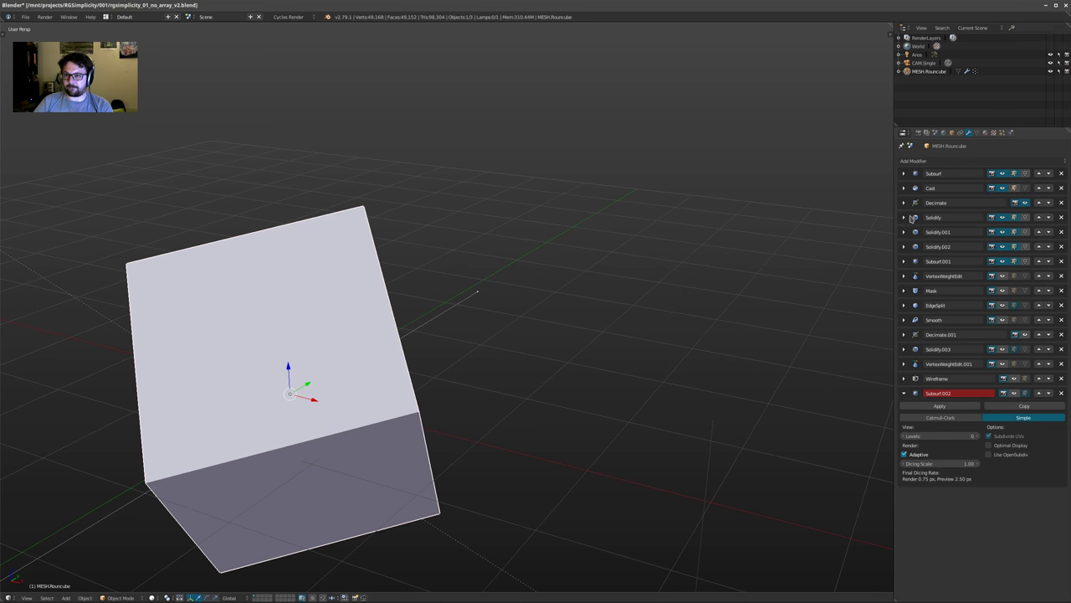
# Inspect the cube's nested shells in wireframe shading from several angles
pyautogui.moveTo(794, 297); pyautogui.dragTo(477, 292, button='middle')
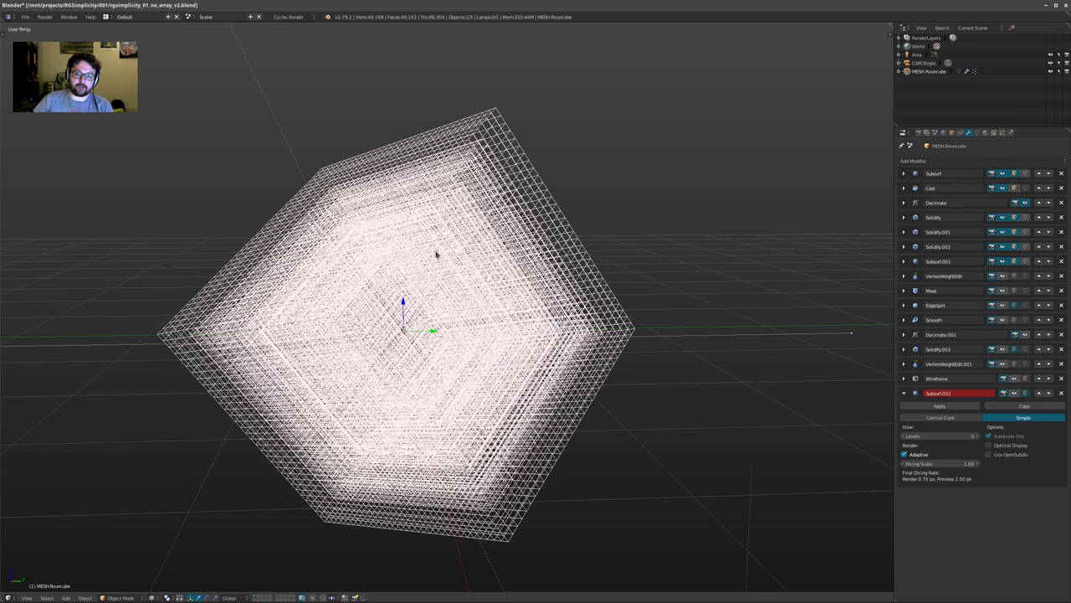
pyautogui.moveTo(469, 274); pyautogui.dragTo(559, 268, button='middle')
pyautogui.moveTo(462, 341); pyautogui.dragTo(641, 265, button='middle')
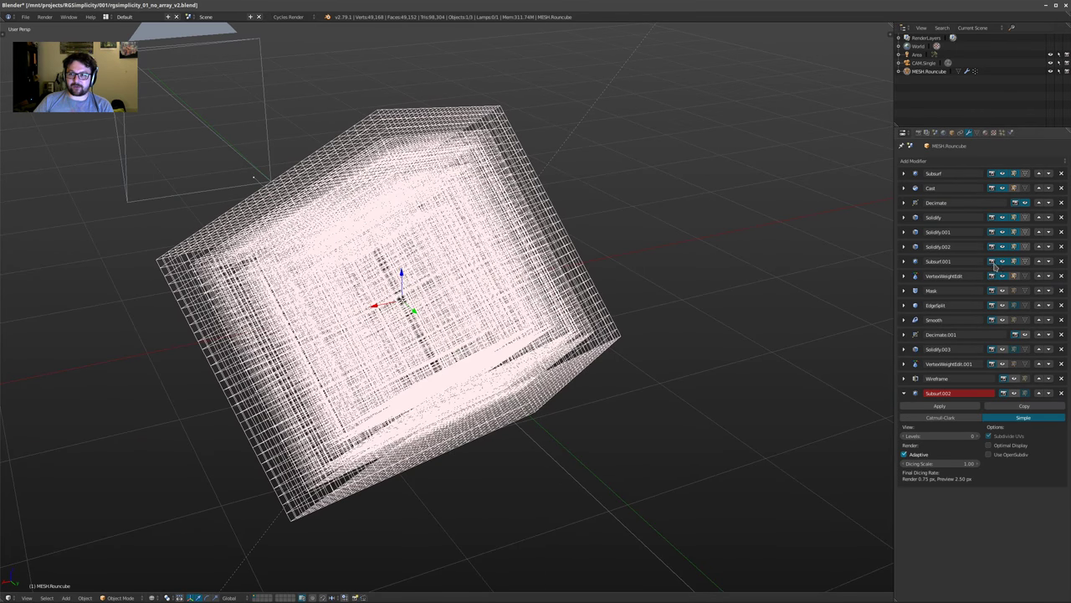
# Toggle Subsurf.001's viewport display off and on, expand its settings and turn off viewport display of VertexWeightEdit
pyautogui.click(1002, 261)
pyautogui.click(904, 261)
pyautogui.click(1001, 261)
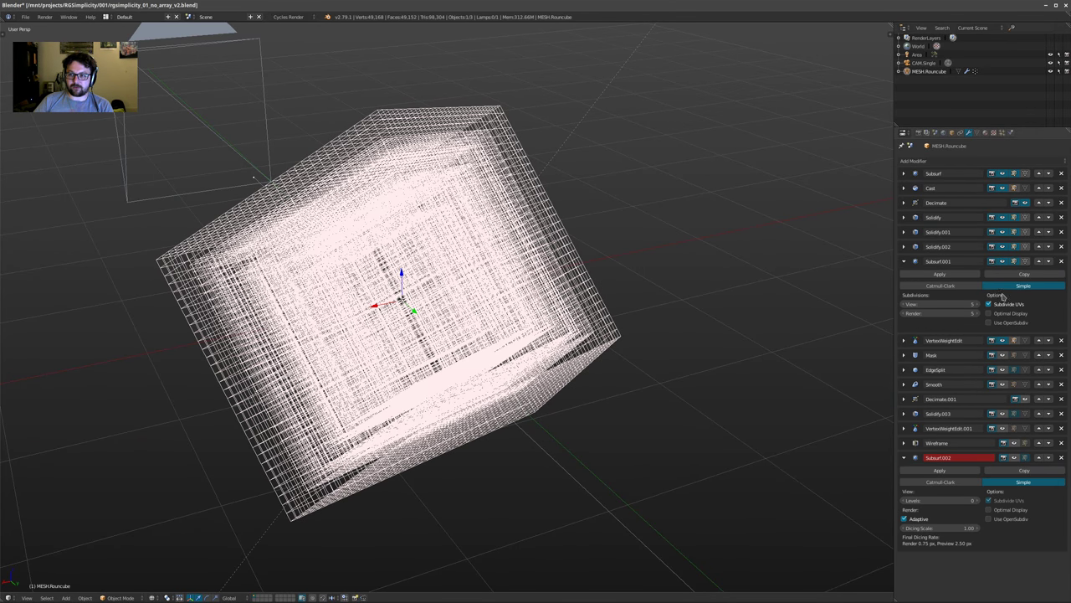
pyautogui.click(1001, 341)
# Try Catmull-Clark subdivision on Subsurf.001, return it to Simple and view the nested shells
pyautogui.click(940, 285)
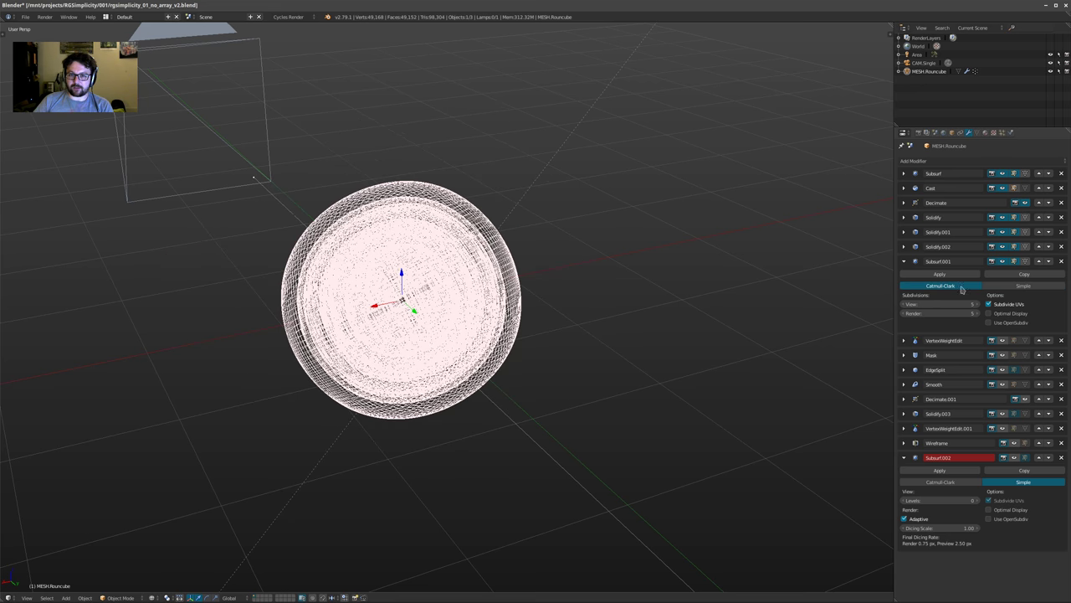
pyautogui.click(1006, 288)
pyautogui.moveTo(600, 270); pyautogui.dragTo(84, 247, button='middle')
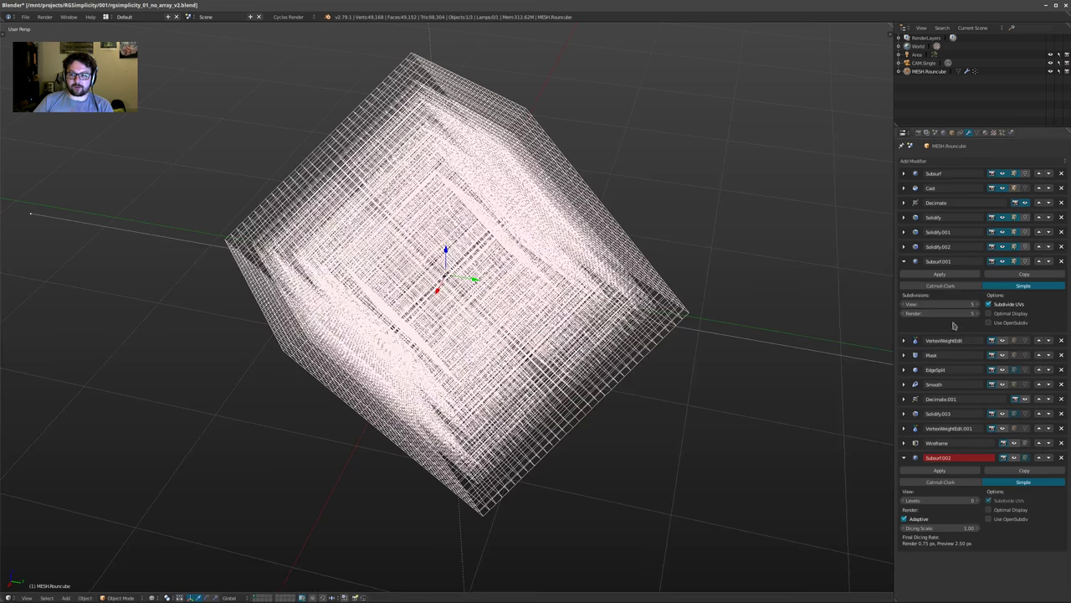
# Turn viewport display of VertexWeightEdit and Mask back on and inspect the masked shells in solid shading
pyautogui.click(1003, 355)
pyautogui.moveTo(603, 335); pyautogui.dragTo(657, 314, button='middle')
pyautogui.press('z')
pyautogui.moveTo(540, 330)
pyautogui.mouseDown(button='middle')
pyautogui.moveTo(641, 309)
pyautogui.moveTo(837, 335)
pyautogui.moveTo(753, 267)
pyautogui.moveTo(626, 199)
pyautogui.mouseUp(button='middle')
pyautogui.click(1002, 355)
pyautogui.click(1002, 355)
pyautogui.moveTo(572, 275); pyautogui.dragTo(501, 278, button='middle')
pyautogui.moveTo(510, 318); pyautogui.dragTo(453, 266, button='middle')
pyautogui.moveTo(402, 351); pyautogui.dragTo(636, 352, button='middle')
# Turn viewport display of EdgeSplit and Smooth back on and inspect the rounded panels
pyautogui.click(1004, 371)
pyautogui.moveTo(836, 354); pyautogui.dragTo(711, 322, button='middle')
pyautogui.click(1004, 385)
pyautogui.moveTo(460, 280); pyautogui.dragTo(397, 276, button='middle')
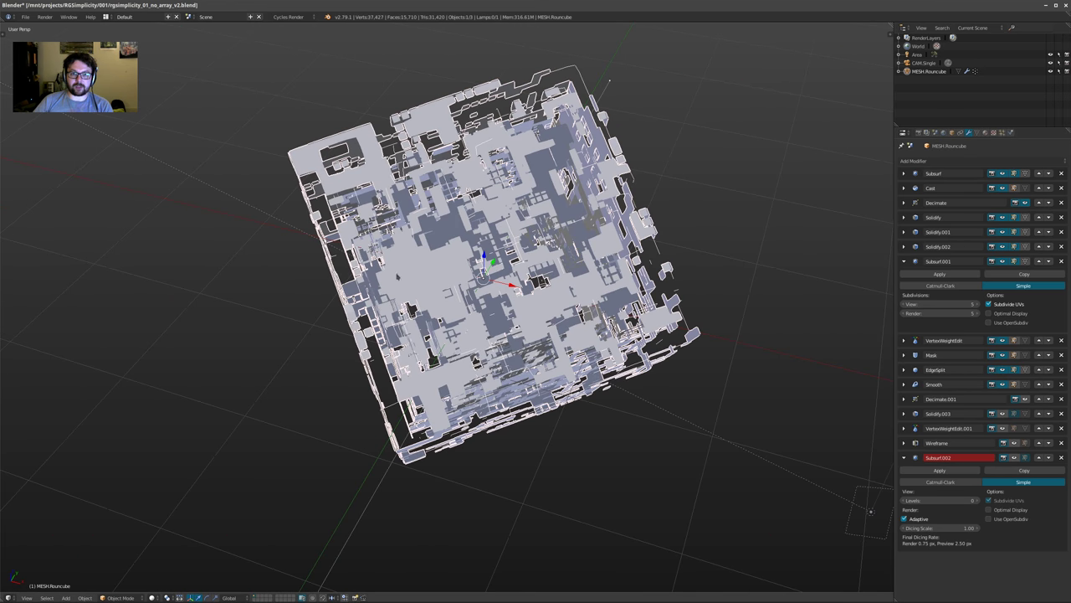
pyautogui.moveTo(579, 293); pyautogui.dragTo(615, 303, button='middle')
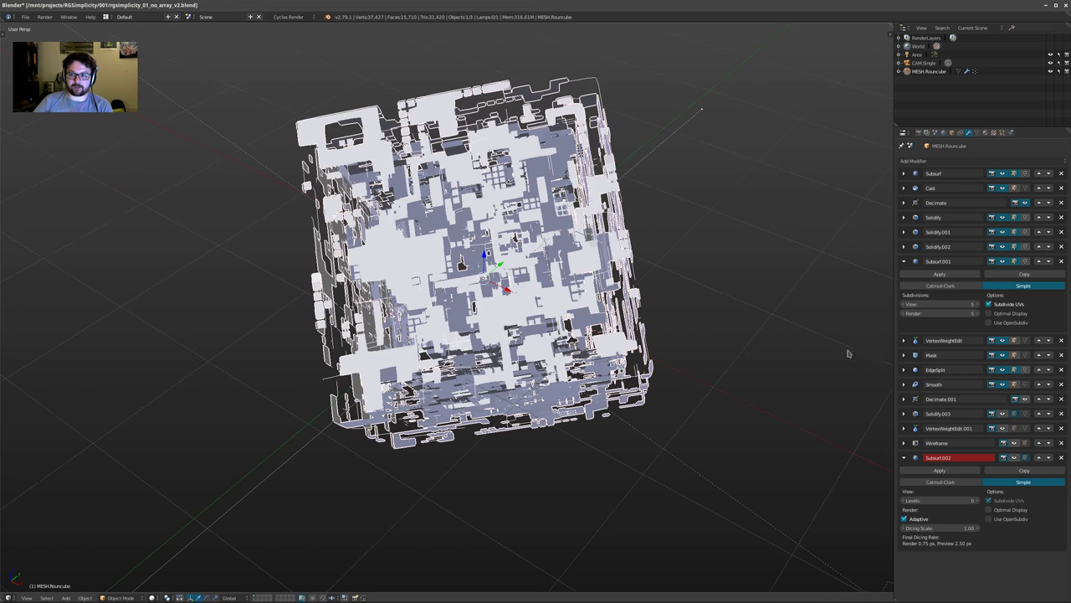
# Turn viewport display of Decimate.001 back on and compare the mesh with and without it in wireframe shading
pyautogui.click(1025, 400)
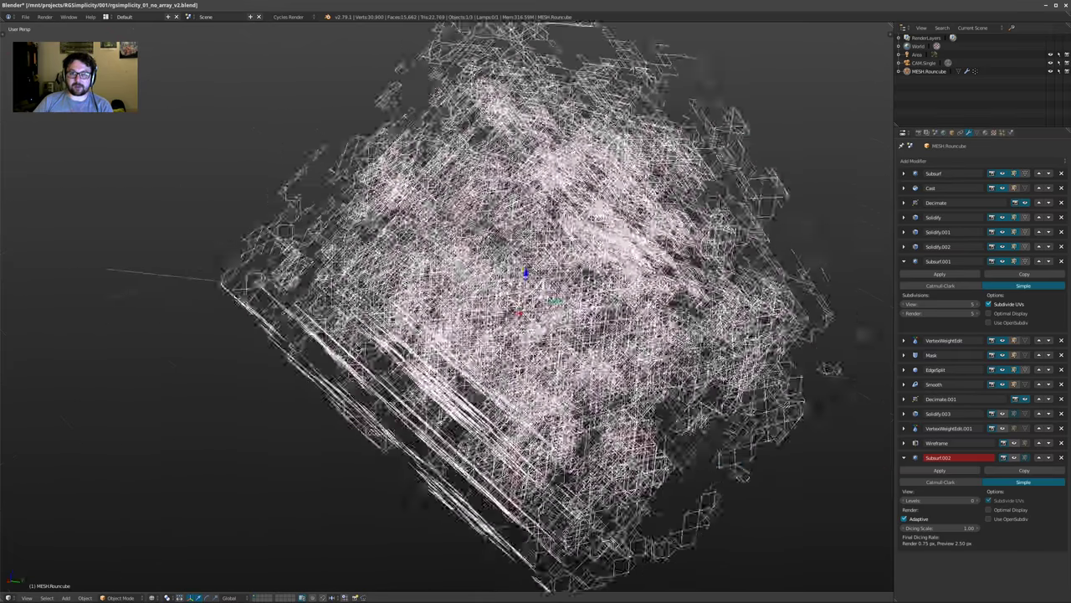
pyautogui.moveTo(685, 342)
pyautogui.mouseDown(button='middle')
pyautogui.moveTo(742, 355)
pyautogui.moveTo(705, 428)
pyautogui.moveTo(736, 421)
pyautogui.mouseUp(button='middle')
pyautogui.scroll(4, 741, 361)
pyautogui.press('z')
pyautogui.press('z')
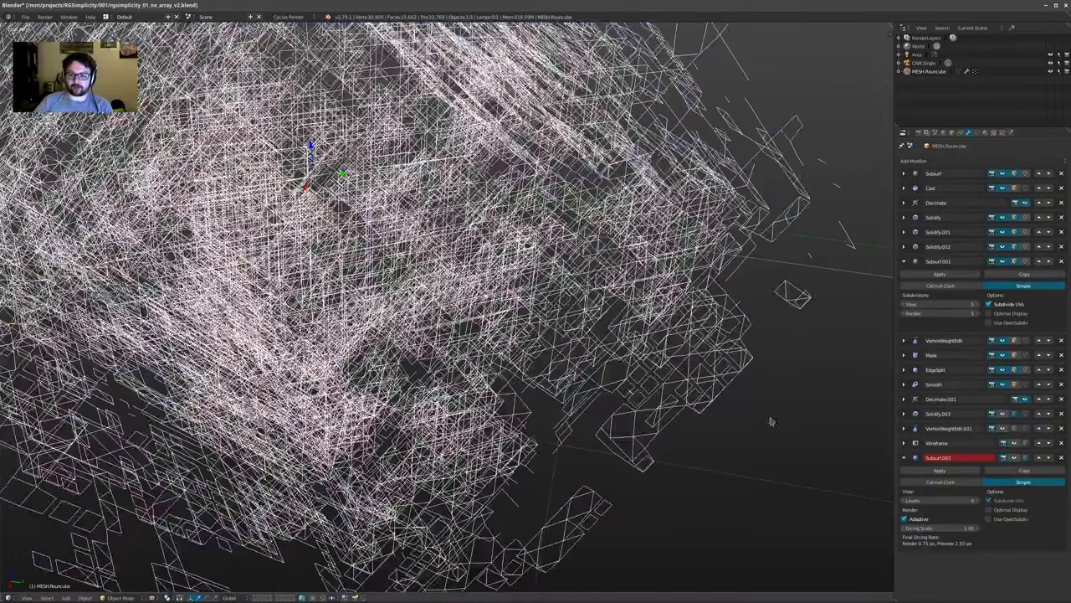
pyautogui.click(1025, 400)
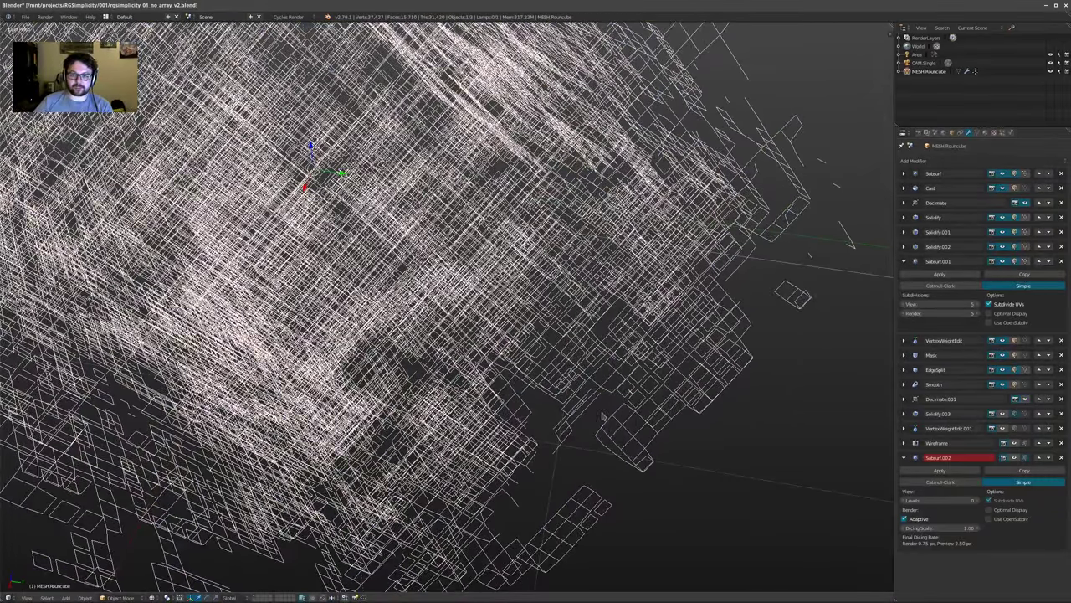
pyautogui.click(1026, 403)
pyautogui.scroll(-2, 653, 429)
pyautogui.moveTo(653, 429); pyautogui.dragTo(722, 416, button='middle')
# Turn viewport display of Solidify.003 back on and view the thickened panels in solid shading
pyautogui.click(1002, 414)
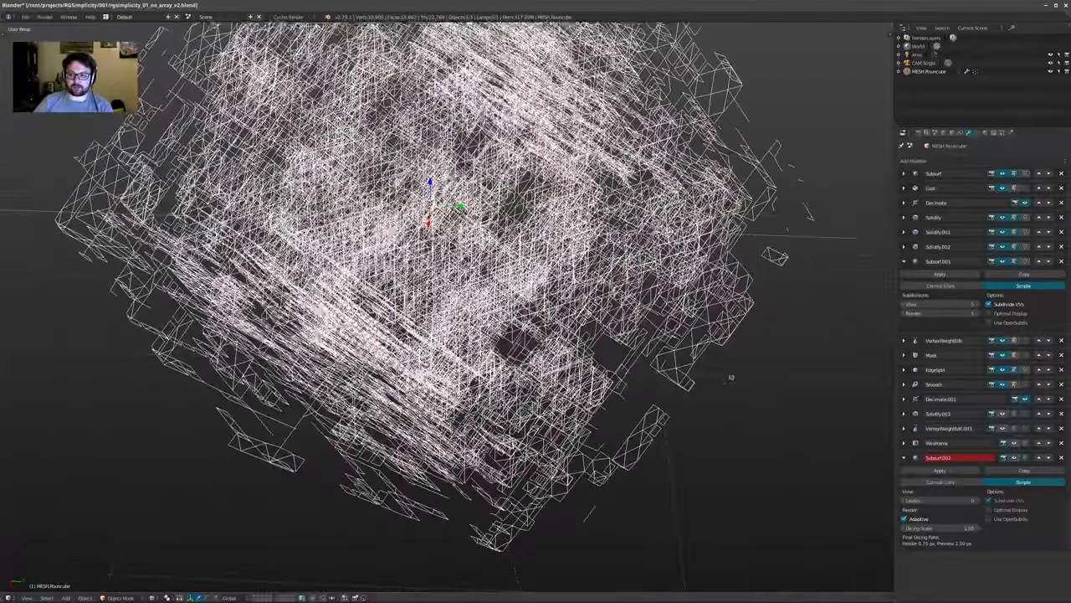
pyautogui.keyDown('shift'); pyautogui.moveTo(731, 375); pyautogui.dragTo(727, 419, button='middle'); pyautogui.keyUp('shift')
pyautogui.click(1002, 414)
pyautogui.press('z')
pyautogui.click(1004, 414)
pyautogui.moveTo(727, 373); pyautogui.dragTo(760, 392, button='middle')
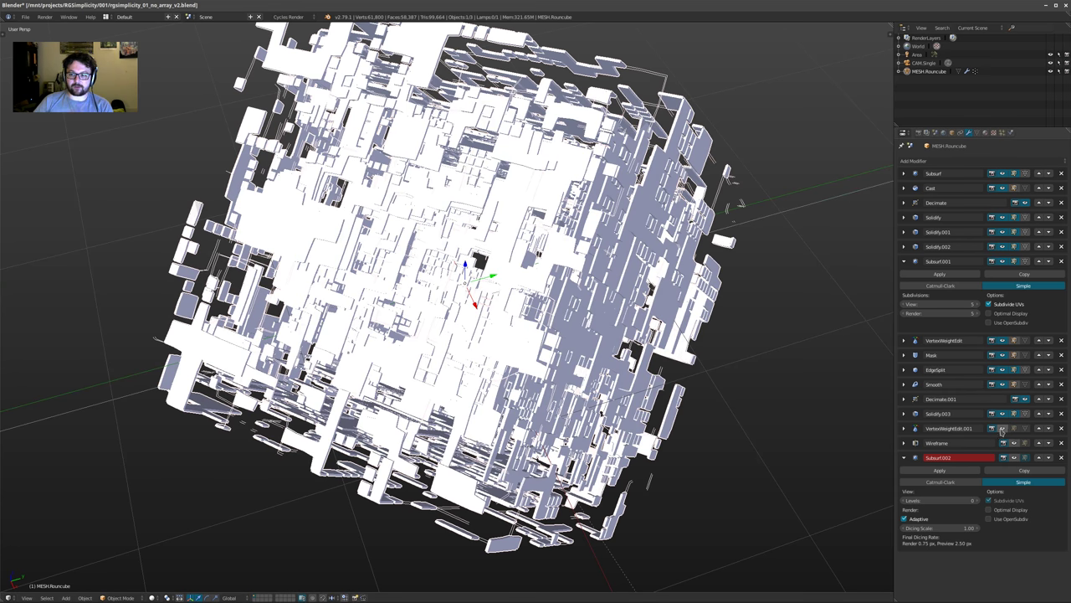
# Check VertexWeightEdit.001's settings, and turn viewport display of VertexWeightEdit.001 and Wireframe back on
pyautogui.click(904, 427)
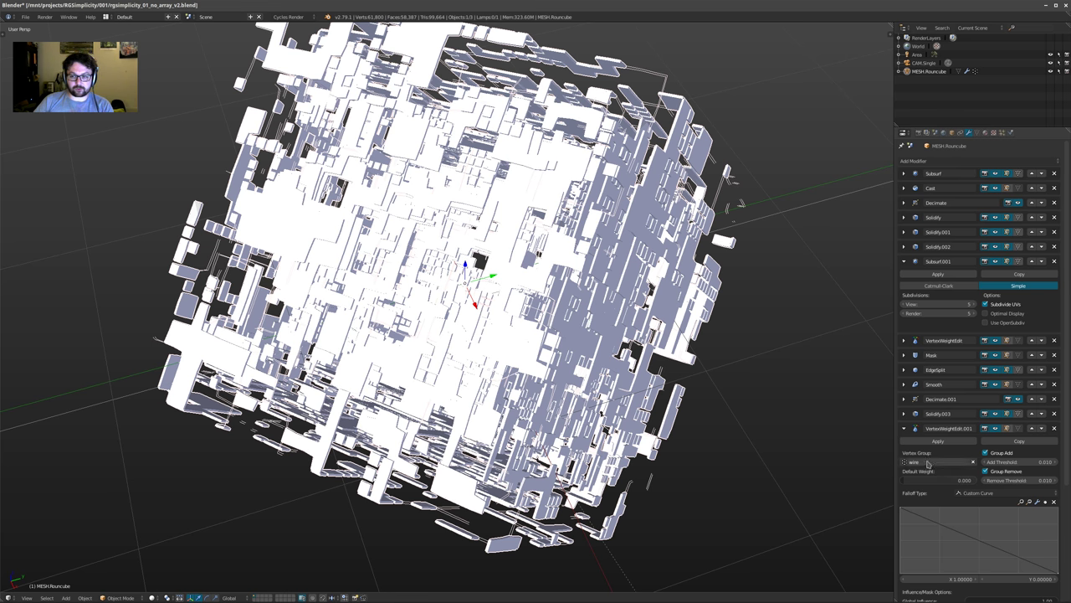
pyautogui.click(904, 428)
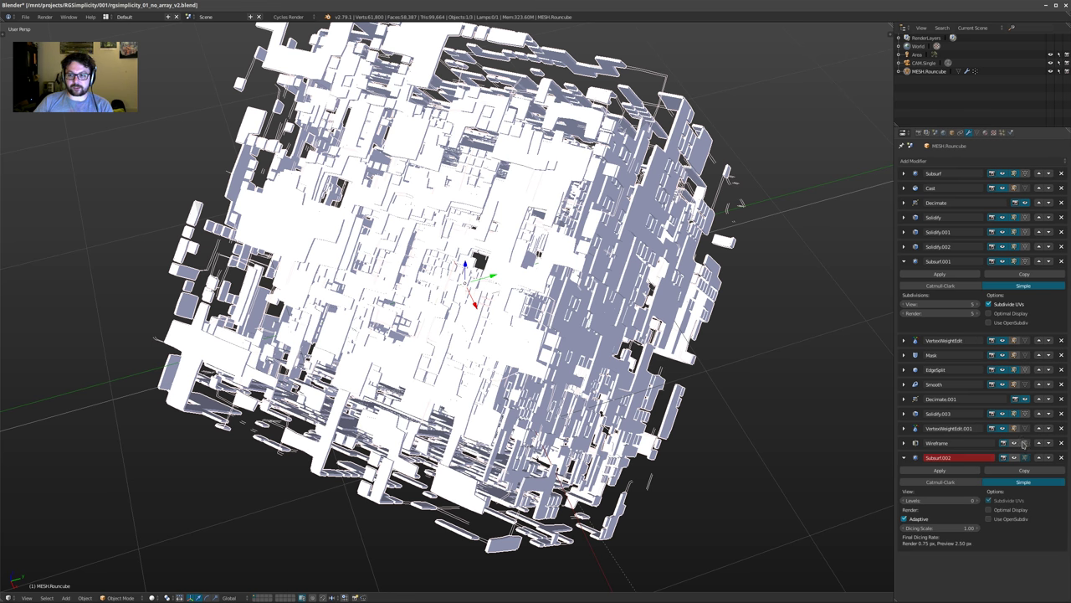
pyautogui.moveTo(602, 413); pyautogui.dragTo(583, 350, button='middle')
pyautogui.scroll(3, 582, 352)
pyautogui.moveTo(438, 224); pyautogui.dragTo(451, 310, button='middle')
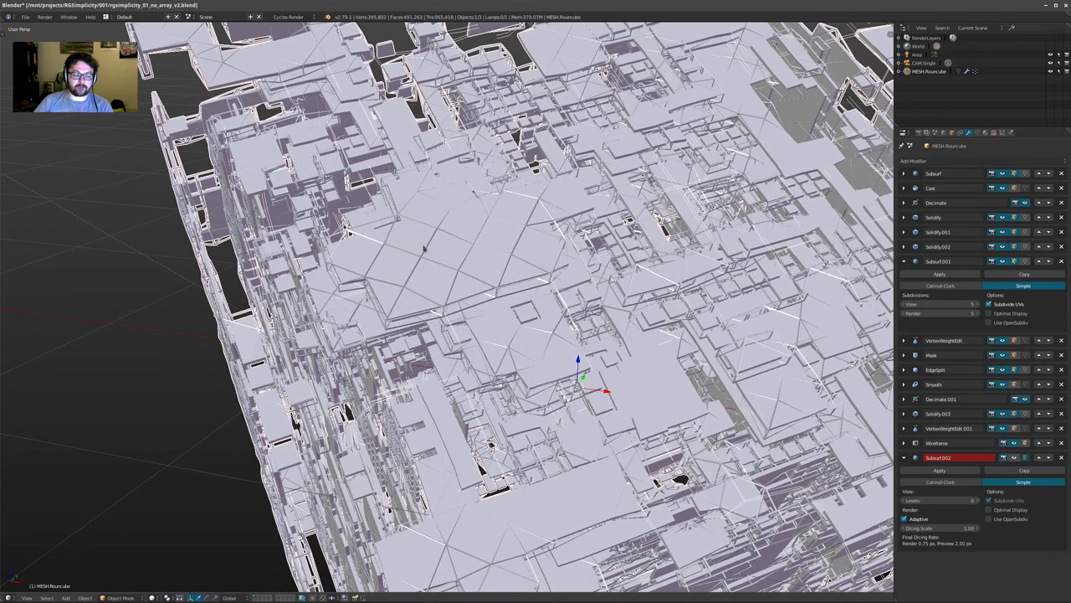
# Examine the completed cube's wire and panel details up close and as a whole from several angles
pyautogui.scroll(-3, 458, 230)
pyautogui.moveTo(458, 231); pyautogui.dragTo(482, 283, button='middle')
pyautogui.scroll(3, 481, 285)
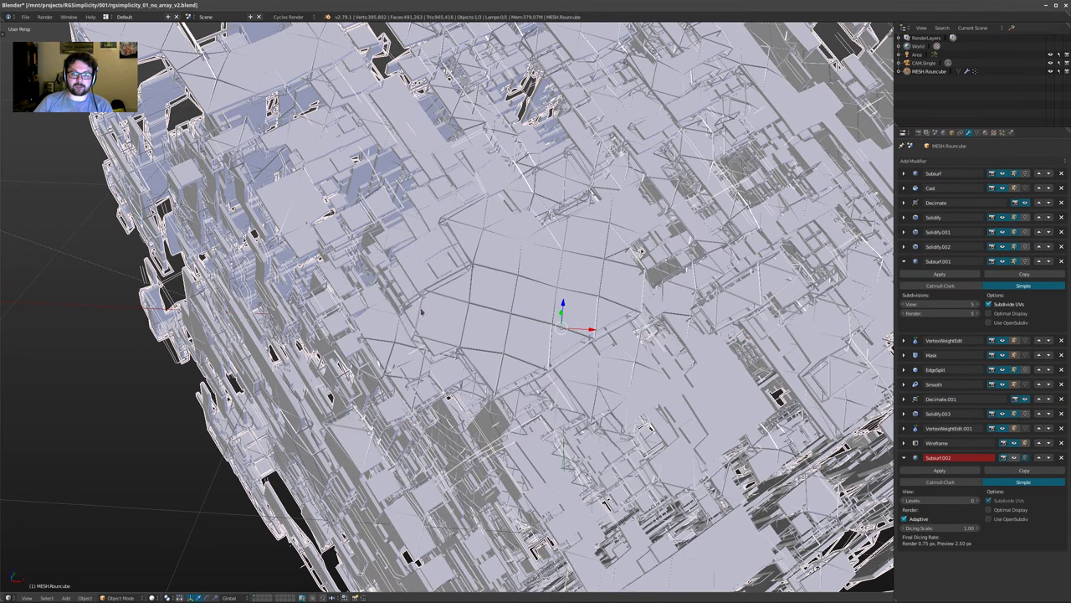
pyautogui.moveTo(562, 276); pyautogui.dragTo(386, 316, button='middle')
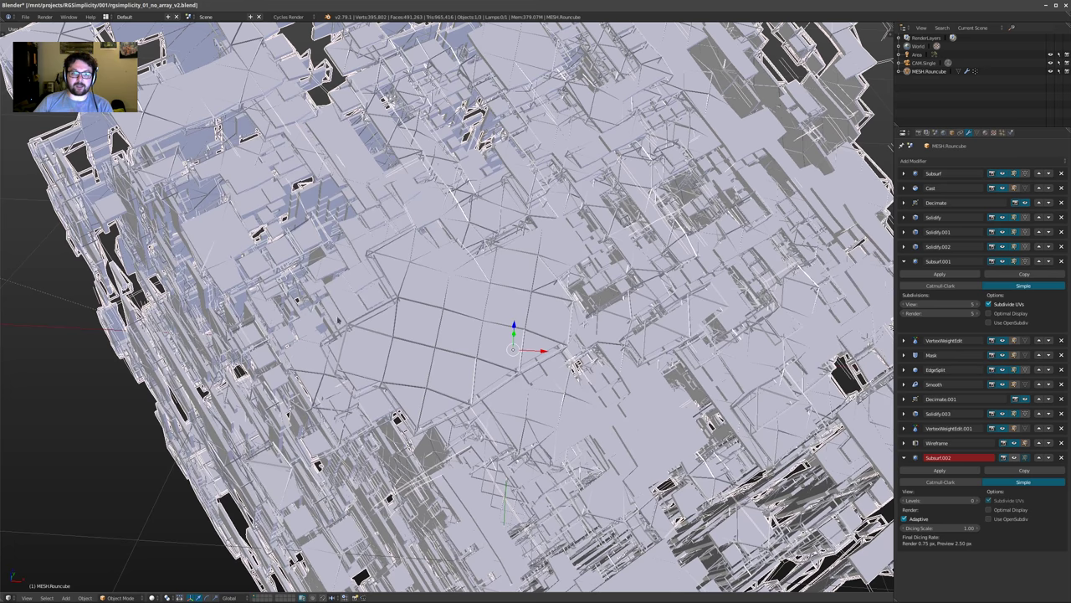
pyautogui.scroll(-1, 429, 254)
pyautogui.moveTo(430, 254); pyautogui.dragTo(787, 368, button='middle')
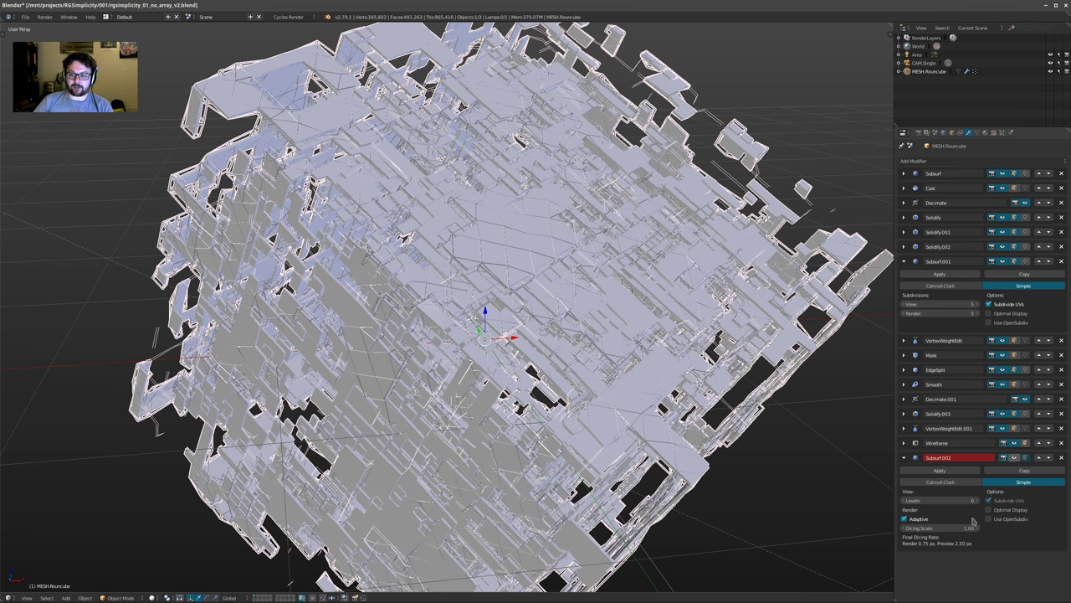
pyautogui.moveTo(720, 417); pyautogui.dragTo(663, 419, button='middle')
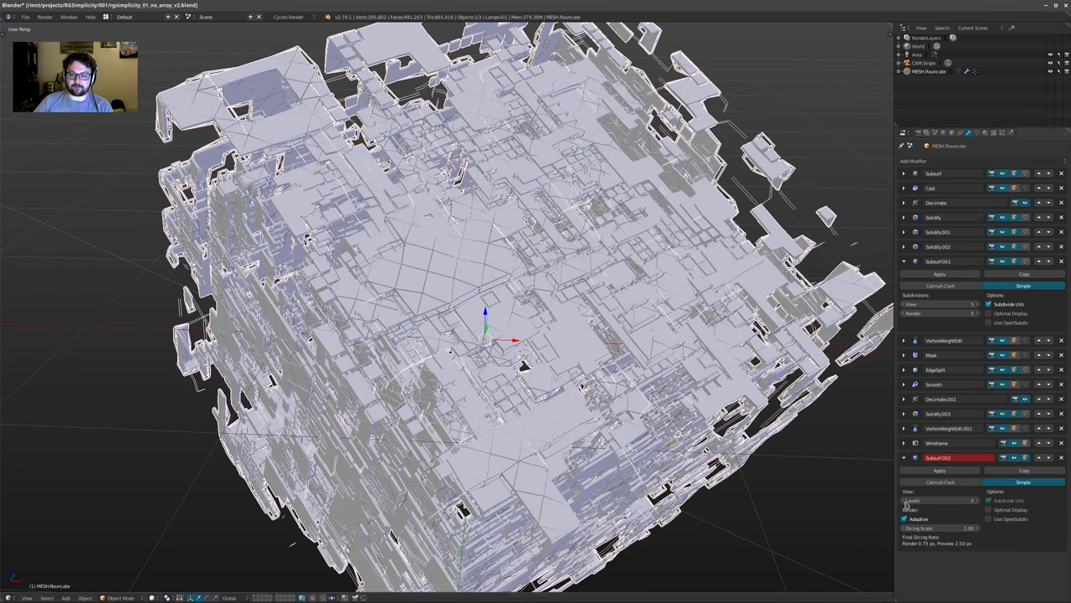
pyautogui.scroll(-2, 586, 374)
pyautogui.keyDown('shift'); pyautogui.moveTo(353, 189); pyautogui.dragTo(285, 199, button='middle'); pyautogui.keyUp('shift')
pyautogui.scroll(-1, 252, 153)
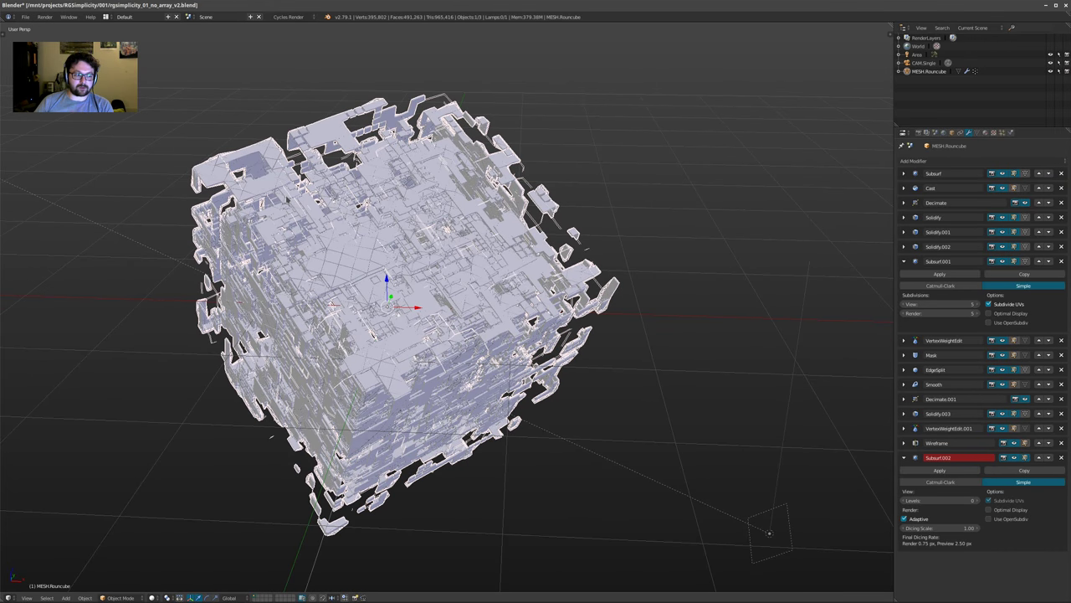
pyautogui.moveTo(127, 136); pyautogui.dragTo(196, 176, button='middle')
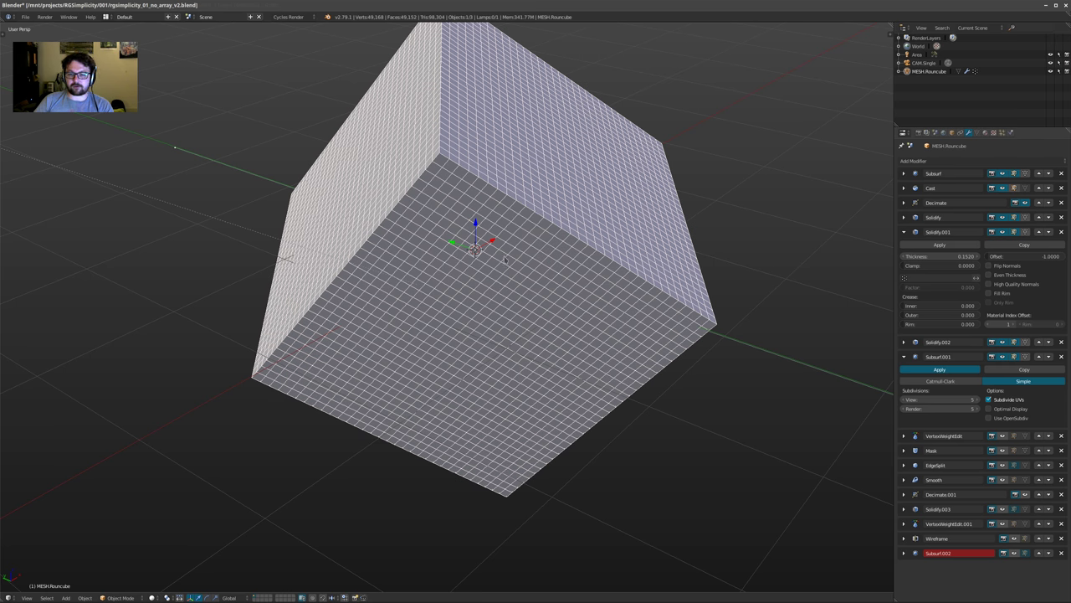
# Launch a new Blender instance and open rgsimplicity_002.blend from the RGSimplicity/002 folder
pyautogui.moveTo(192, 599)
pyautogui.click(67, 597)
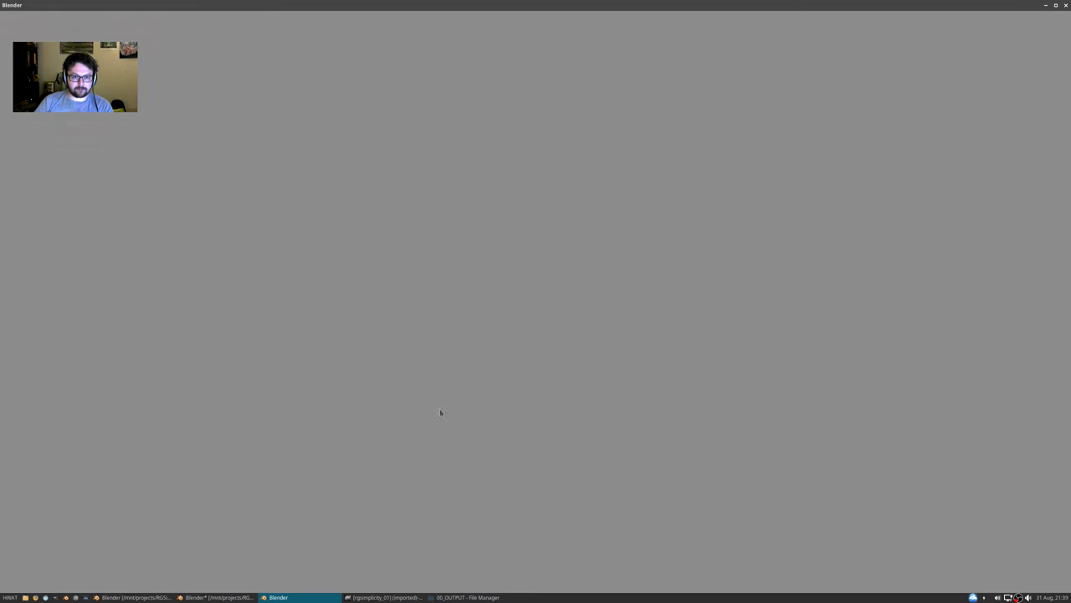
pyautogui.click(25, 17)
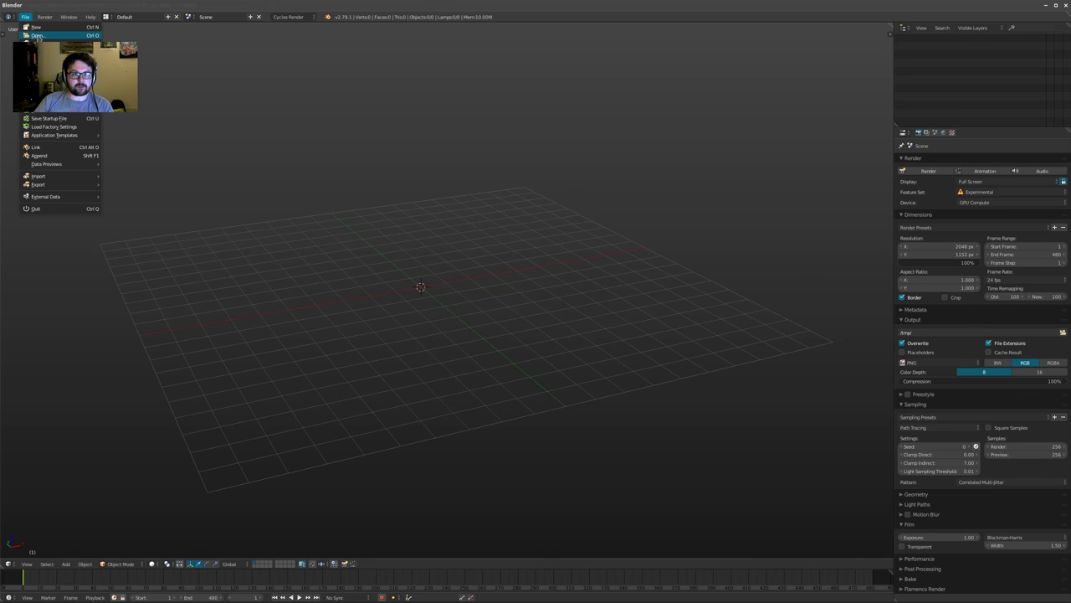
pyautogui.click(34, 35)
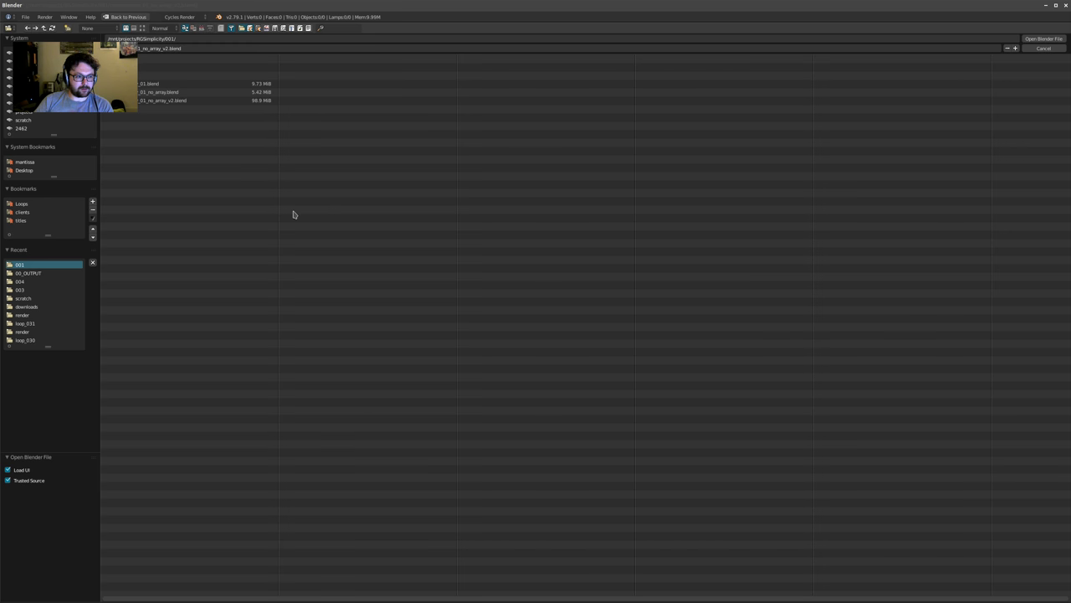
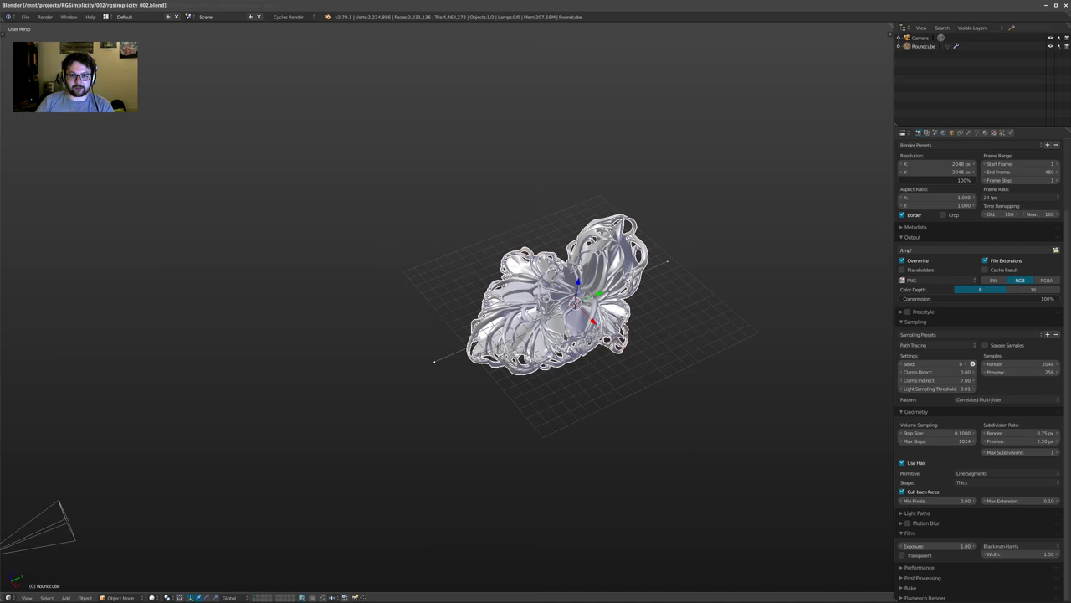
# View the organic Roundcube mesh from other angles and display its modifier stack
pyautogui.moveTo(470, 485); pyautogui.dragTo(219, 452, button='middle')
pyautogui.moveTo(521, 243); pyautogui.dragTo(813, 258, button='middle')
pyautogui.click(968, 132)
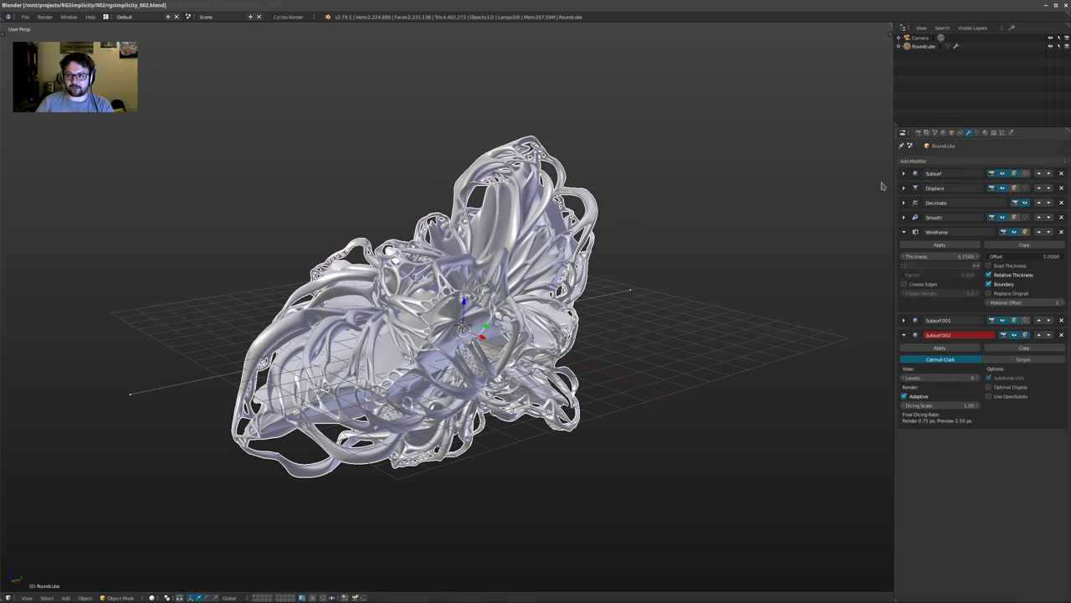
# Collapse the Wireframe modifier's settings and turn off Subsurf.002's viewport display
pyautogui.click(904, 233)
pyautogui.moveTo(765, 255); pyautogui.dragTo(765, 305, button='middle')
pyautogui.moveTo(744, 461); pyautogui.dragTo(667, 220, button='middle')
pyautogui.moveTo(575, 303); pyautogui.dragTo(579, 304, button='middle')
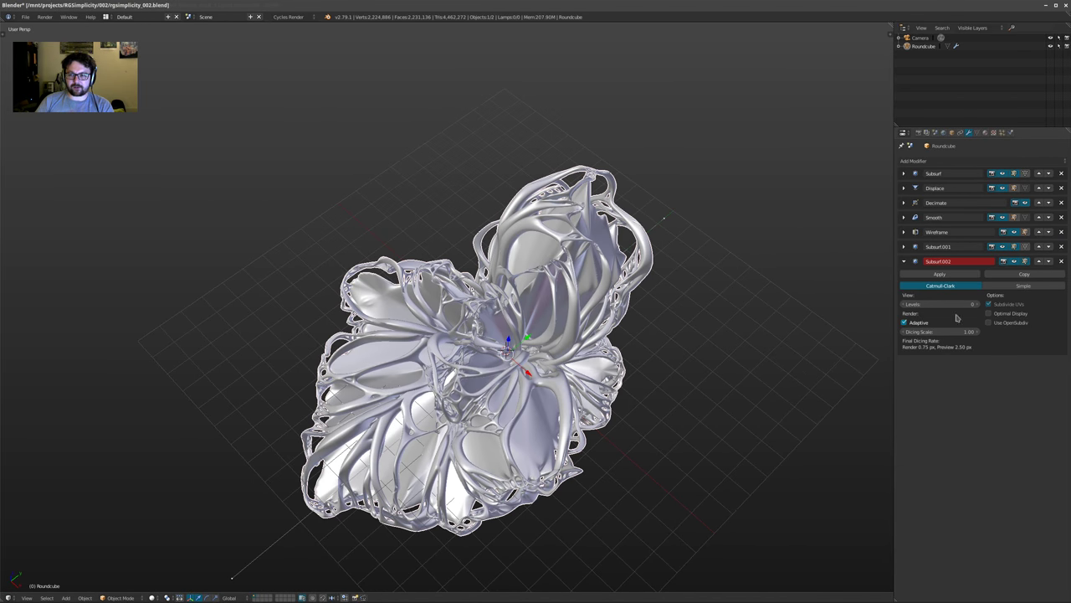
pyautogui.click(1013, 262)
pyautogui.moveTo(585, 351); pyautogui.dragTo(590, 293, button='middle')
pyautogui.click(1015, 261)
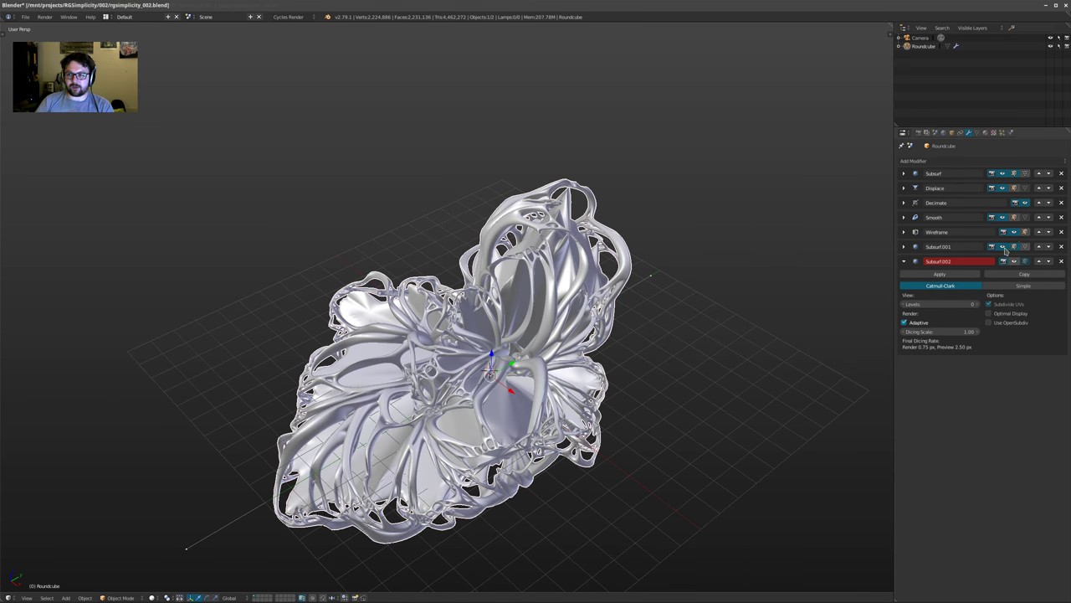
# Turn off viewport display of the Subsurf.001, Wireframe, Smooth, Decimate and Displace modifiers
pyautogui.click(1004, 249)
pyautogui.click(1015, 234)
pyautogui.click(1004, 219)
pyautogui.click(1025, 204)
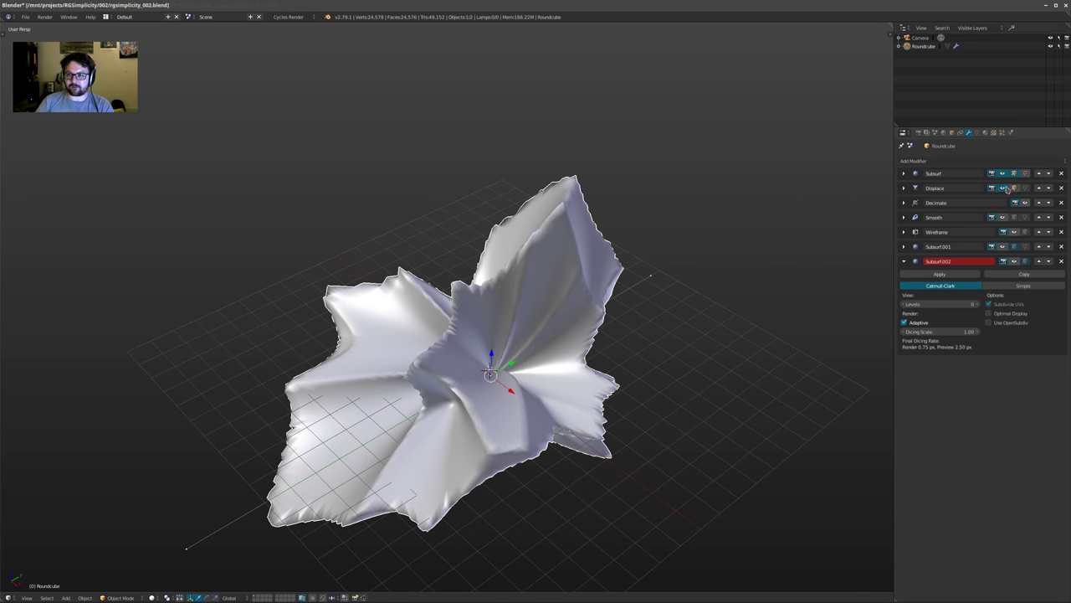
pyautogui.click(1003, 187)
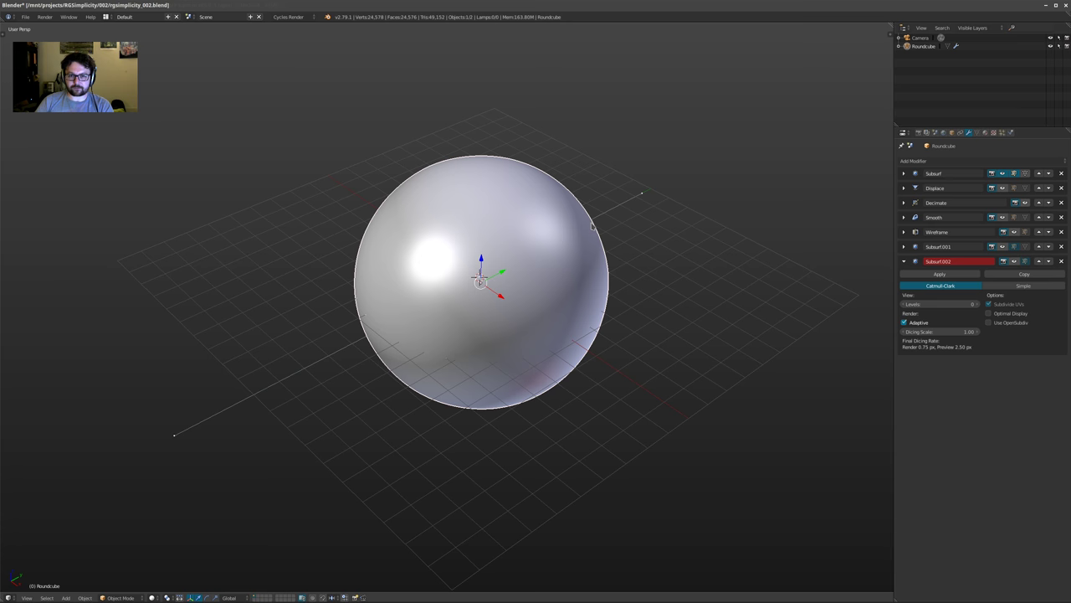
# Turn off the first Subsurf modifier's viewport display and inspect the base mesh in wireframe and solid shading
pyautogui.click(1003, 174)
pyautogui.moveTo(753, 288)
pyautogui.mouseDown(button='middle')
pyautogui.moveTo(691, 239)
pyautogui.moveTo(710, 266)
pyautogui.mouseUp(button='middle')
pyautogui.press('z')
pyautogui.moveTo(661, 272)
pyautogui.mouseDown(button='middle')
pyautogui.moveTo(648, 266)
pyautogui.moveTo(724, 234)
pyautogui.moveTo(607, 305)
pyautogui.moveTo(672, 300)
pyautogui.moveTo(657, 310)
pyautogui.mouseUp(button='middle')
pyautogui.press('z')
pyautogui.moveTo(558, 251)
pyautogui.keyDown('shift'); pyautogui.mouseDown(button='middle')
pyautogui.moveTo(527, 224)
pyautogui.moveTo(617, 201)
pyautogui.moveTo(605, 234)
pyautogui.mouseUp(button='middle'); pyautogui.keyUp('shift')
# Turn viewport display of the first Subsurf and the Displace modifiers back on, checking the mesh in wireframe shading
pyautogui.click(1001, 174)
pyautogui.press('z')
pyautogui.moveTo(835, 198); pyautogui.dragTo(836, 201, button='middle')
pyautogui.click(1002, 187)
pyautogui.moveTo(669, 193)
pyautogui.mouseDown(button='middle')
pyautogui.moveTo(615, 182)
pyautogui.moveTo(636, 216)
pyautogui.moveTo(686, 208)
pyautogui.moveTo(501, 197)
pyautogui.mouseUp(button='middle')
pyautogui.press('z')
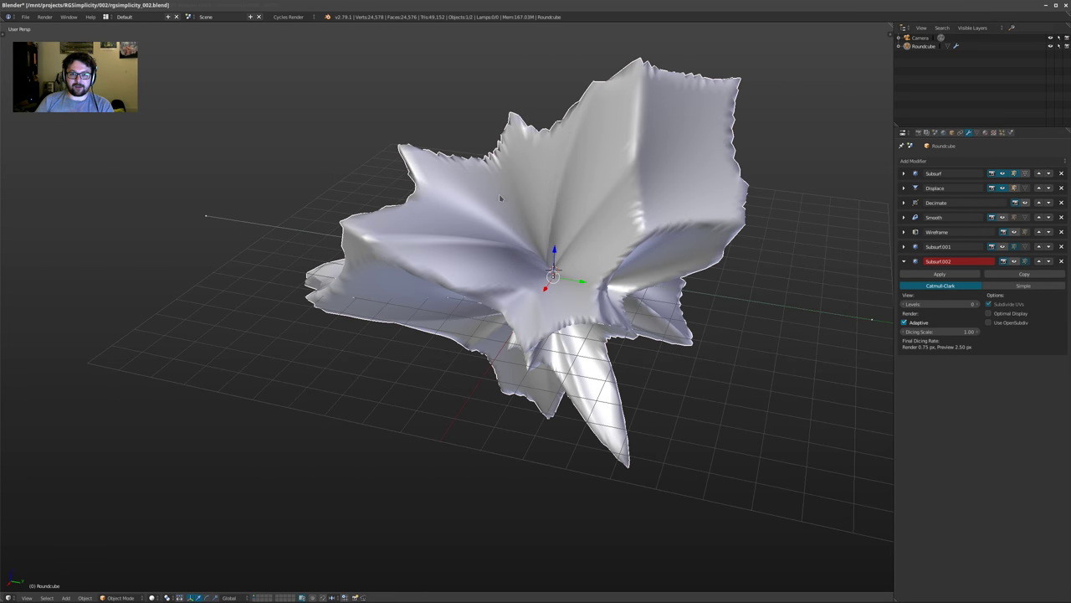
# Examine the displaced Roundcube surface from several angles
pyautogui.moveTo(541, 237); pyautogui.dragTo(602, 234, button='middle')
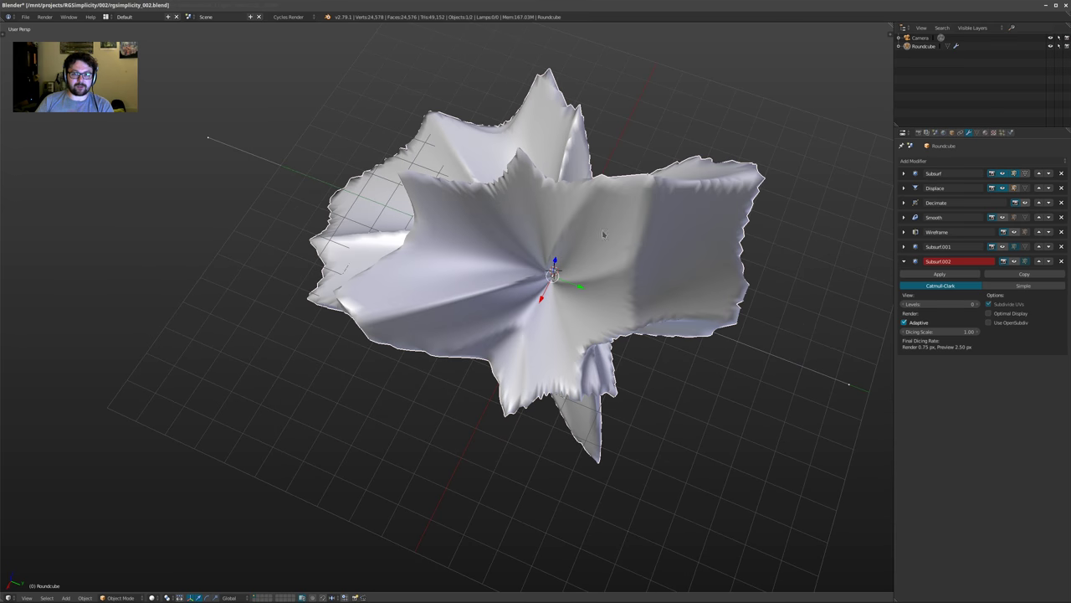
pyautogui.moveTo(679, 227); pyautogui.dragTo(550, 221, button='middle')
pyautogui.moveTo(561, 262); pyautogui.dragTo(496, 260, button='middle')
pyautogui.moveTo(553, 229); pyautogui.dragTo(466, 206, button='middle')
pyautogui.moveTo(517, 242); pyautogui.dragTo(502, 216, button='middle')
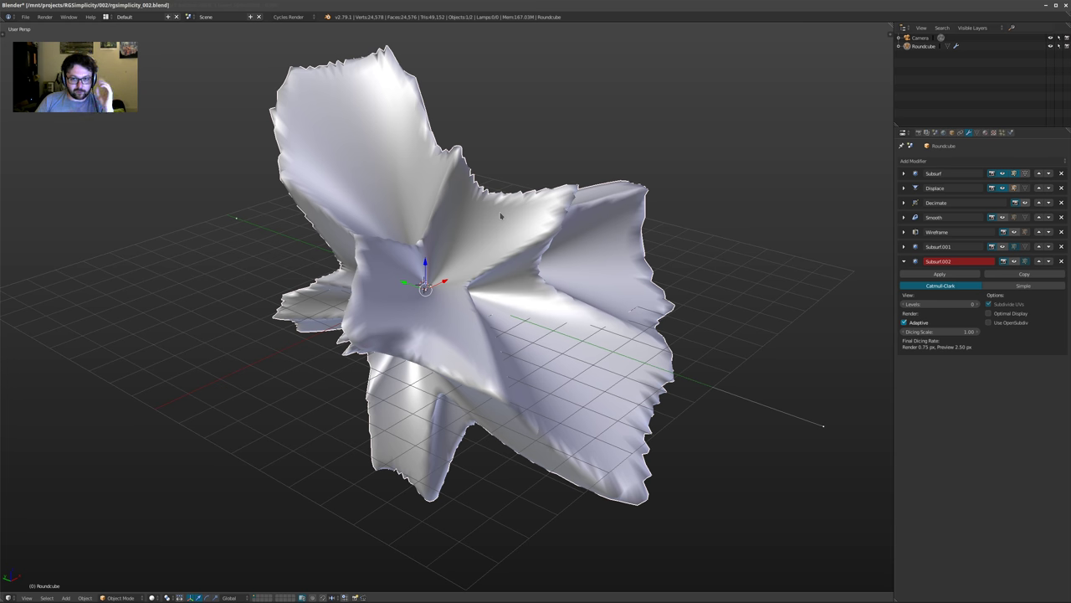
pyautogui.moveTo(500, 216); pyautogui.dragTo(443, 243, button='middle')
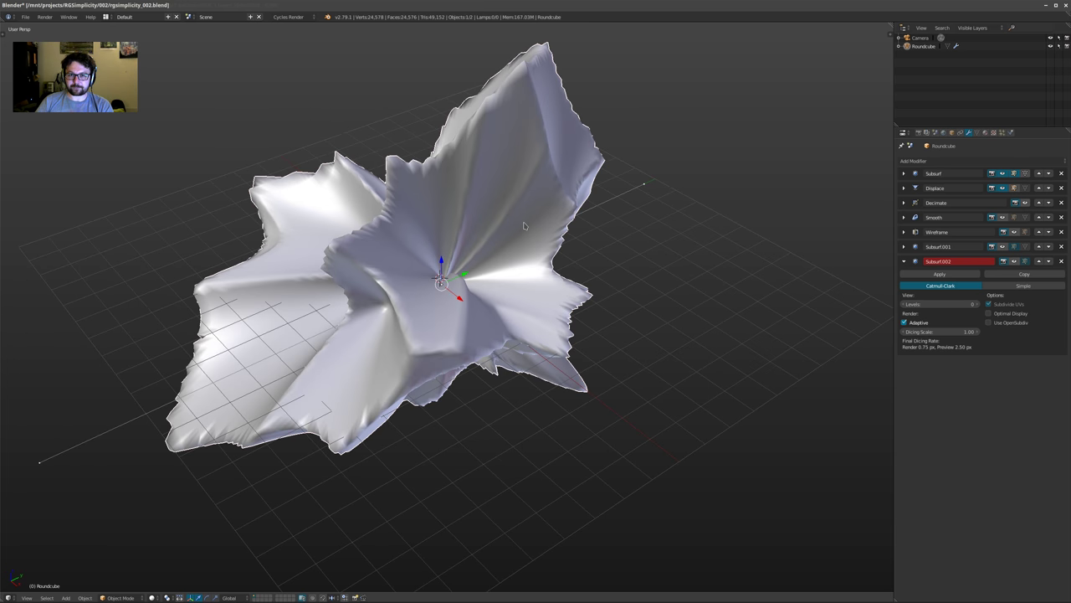
pyautogui.moveTo(524, 225); pyautogui.dragTo(553, 223, button='middle')
# Turn on Decimate's viewport display, expand its settings and show the mesh in solid shading
pyautogui.click(1025, 203)
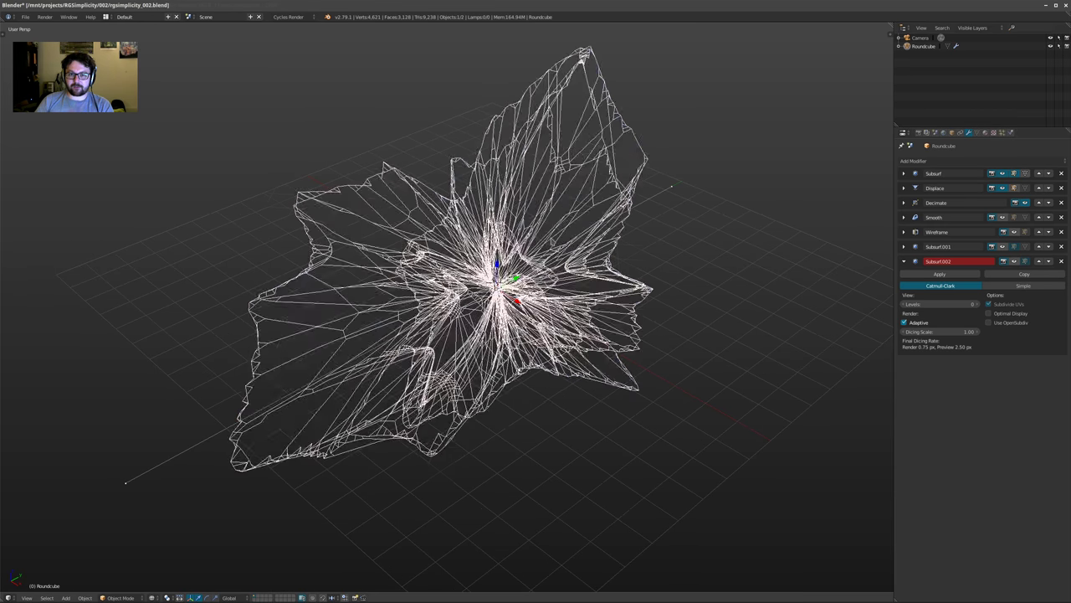
pyautogui.click(903, 202)
pyautogui.moveTo(791, 230)
pyautogui.mouseDown(button='middle')
pyautogui.moveTo(701, 251)
pyautogui.moveTo(614, 231)
pyautogui.moveTo(574, 264)
pyautogui.moveTo(634, 239)
pyautogui.mouseUp(button='middle')
pyautogui.press('z')
# Enable the Wire display option for Roundcube and inspect the edges of the decimated surface
pyautogui.click(951, 134)
pyautogui.click(902, 371)
pyautogui.moveTo(871, 335); pyautogui.dragTo(637, 190, button='middle')
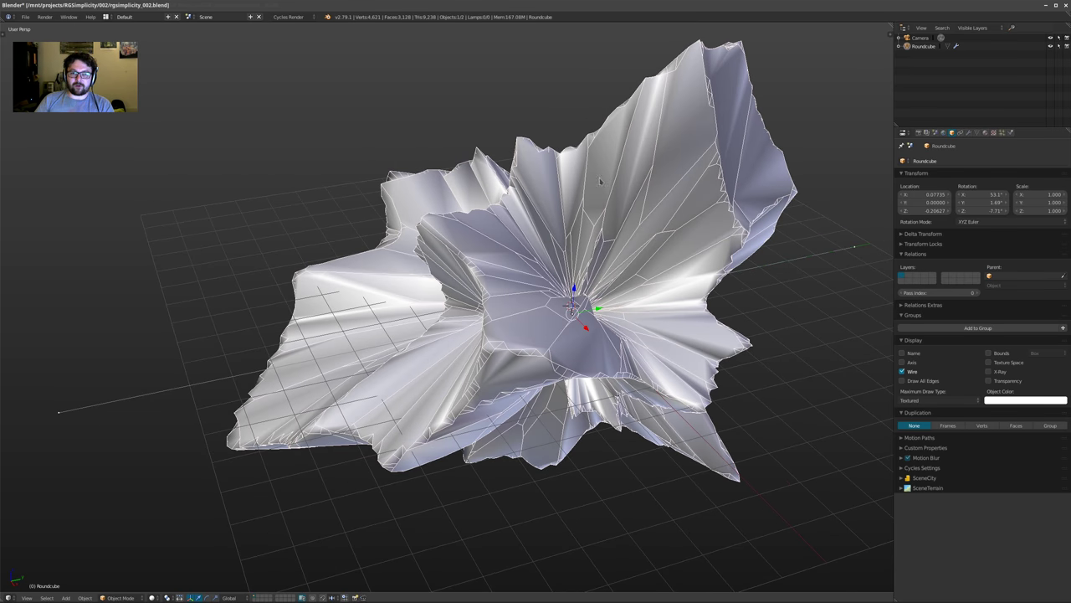
pyautogui.moveTo(492, 225); pyautogui.dragTo(660, 234, button='middle')
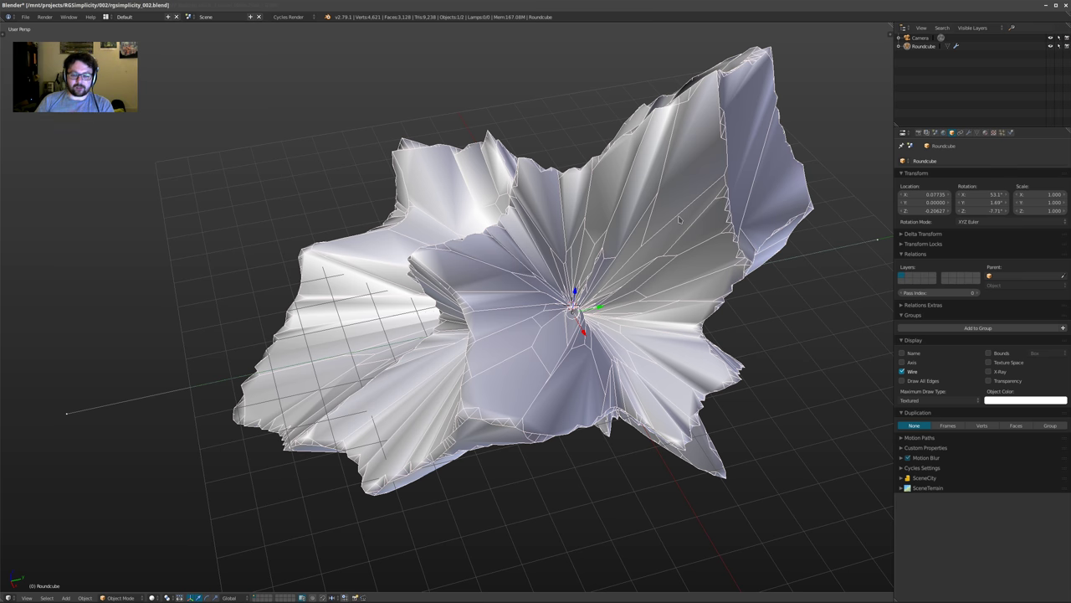
pyautogui.moveTo(680, 220); pyautogui.dragTo(589, 281, button='middle')
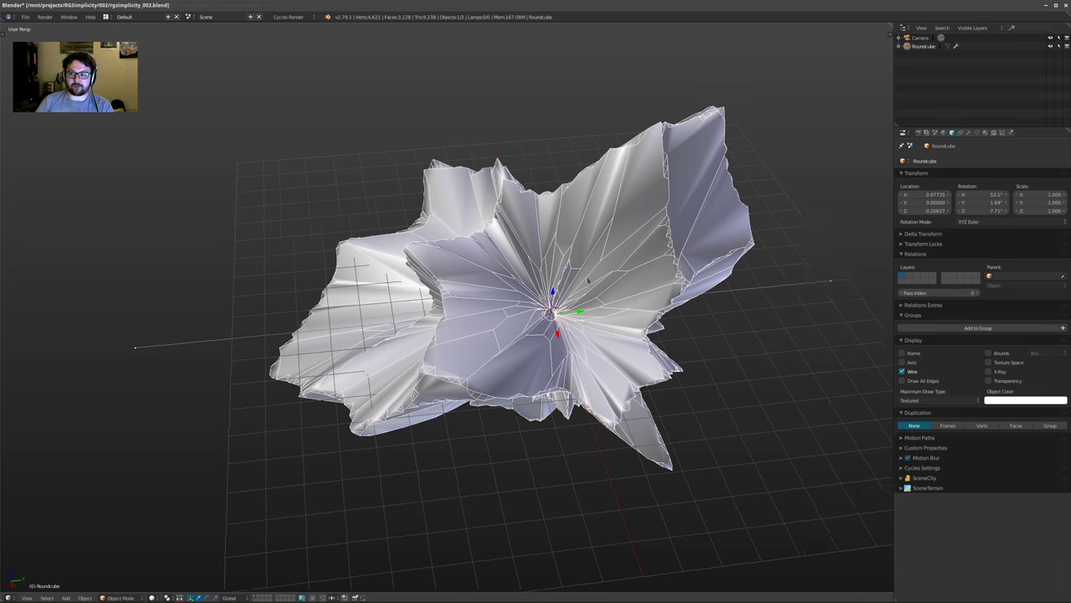
# Return to Roundcube's modifier stack and turn on the Smooth modifier's viewport display
pyautogui.click(969, 132)
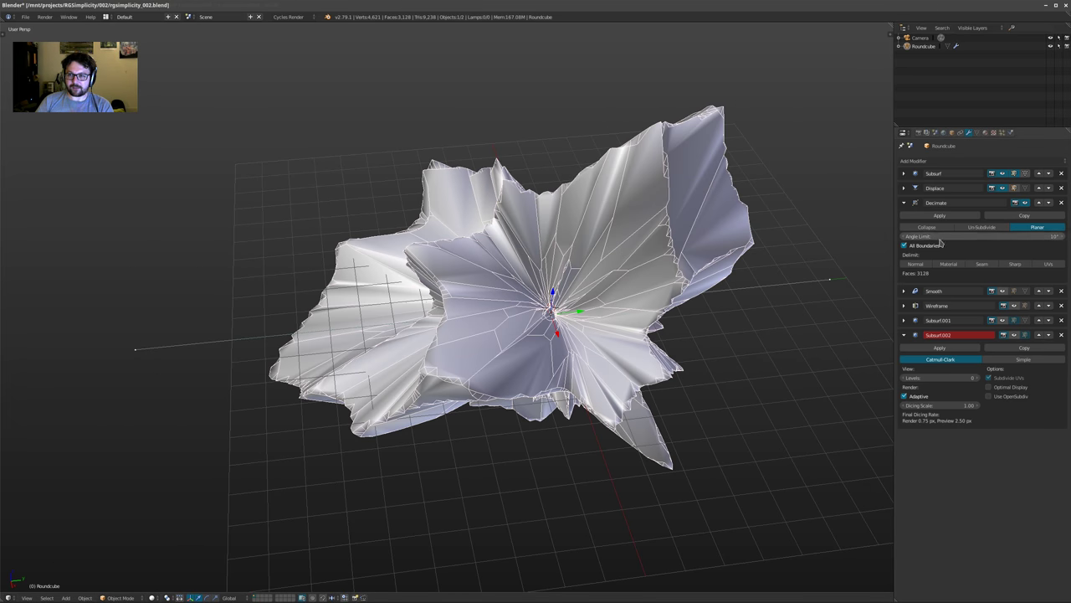
pyautogui.moveTo(824, 272)
pyautogui.mouseDown(button='middle')
pyautogui.moveTo(674, 247)
pyautogui.moveTo(665, 282)
pyautogui.moveTo(651, 266)
pyautogui.moveTo(672, 256)
pyautogui.moveTo(729, 289)
pyautogui.mouseUp(button='middle')
pyautogui.scroll(2, 648, 276)
pyautogui.press('z')
pyautogui.press('z')
pyautogui.scroll(1, 730, 289)
pyautogui.keyDown('shift'); pyautogui.moveTo(730, 289); pyautogui.dragTo(713, 247, button='middle'); pyautogui.keyUp('shift')
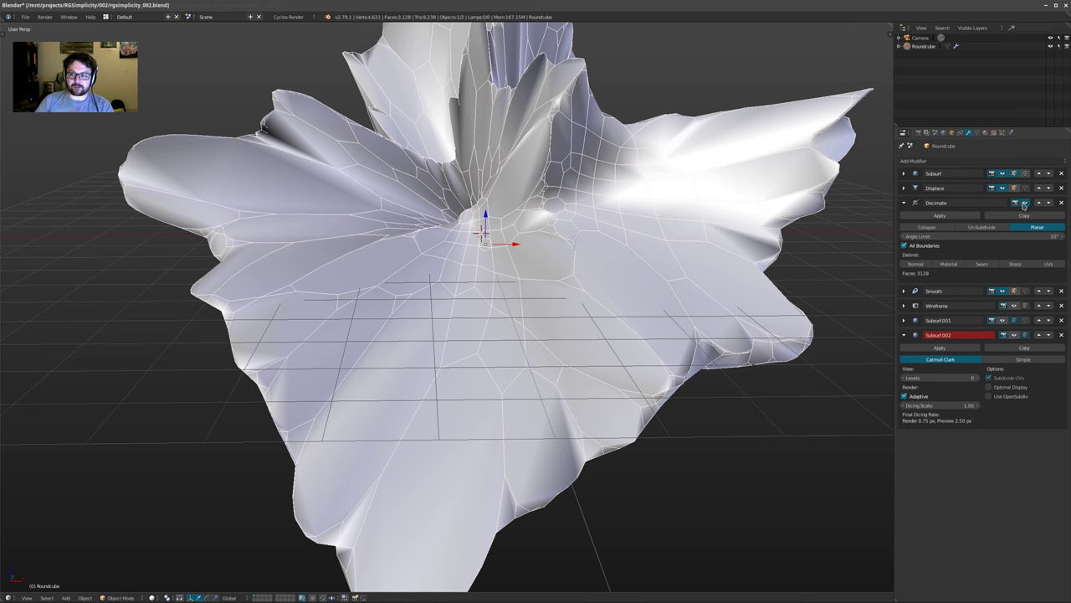
# Compare the mesh with Smooth's viewport display off and on, and examine the smoothed surface from several angles
pyautogui.moveTo(636, 240); pyautogui.dragTo(527, 303, button='middle')
pyautogui.click(1003, 292)
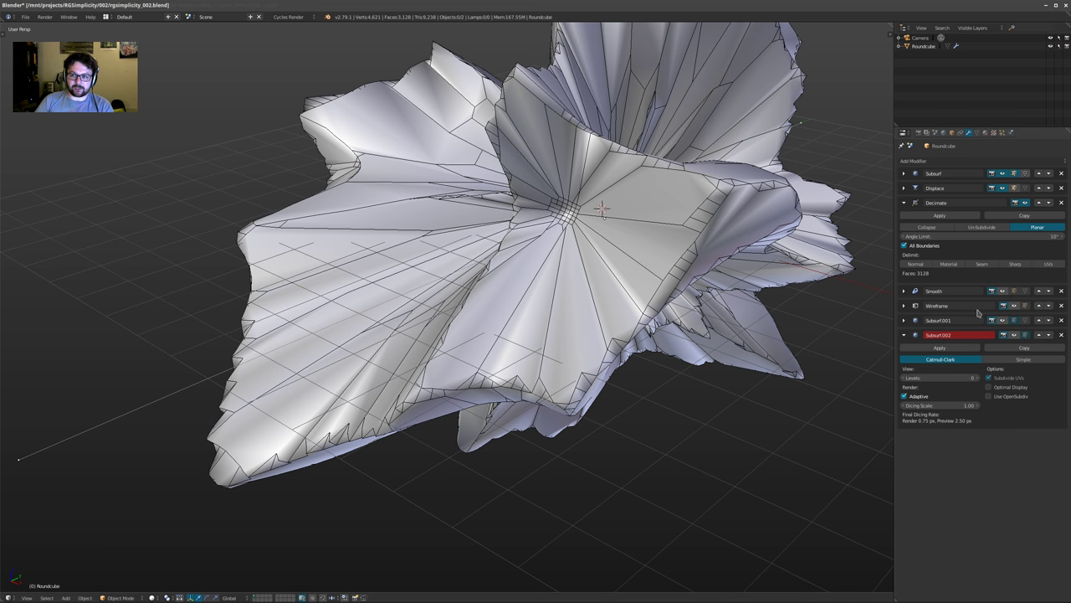
pyautogui.click(1002, 291)
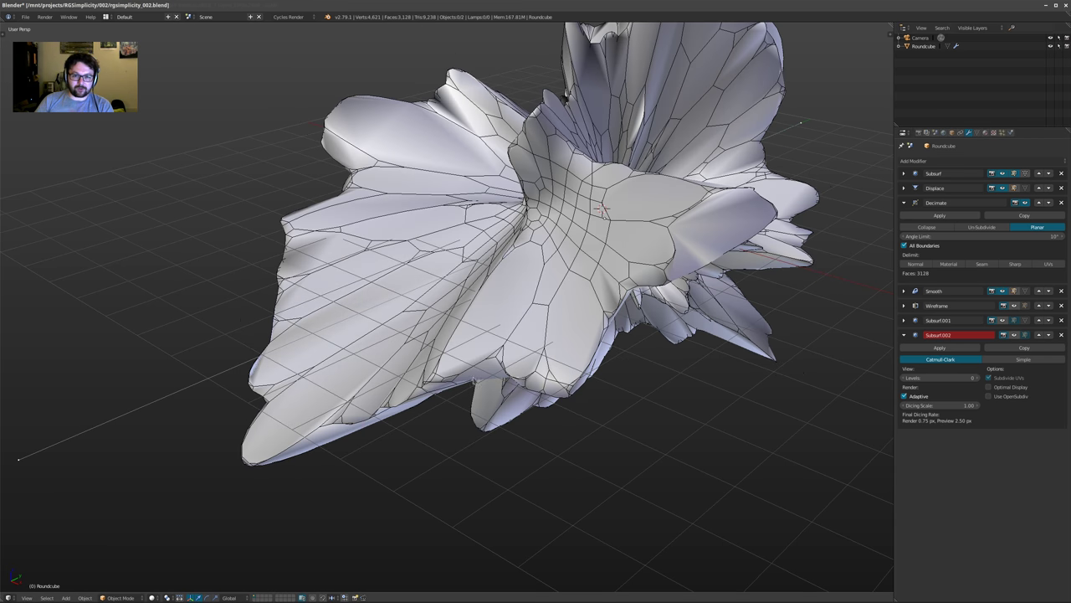
pyautogui.moveTo(428, 385); pyautogui.dragTo(538, 381, button='middle')
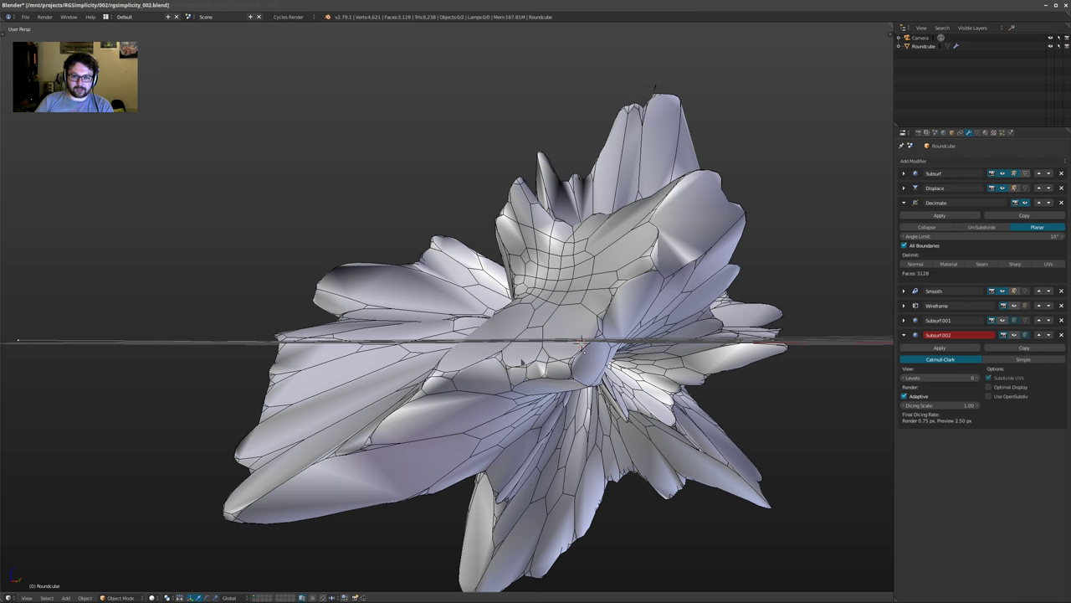
pyautogui.moveTo(657, 341); pyautogui.dragTo(641, 368, button='middle')
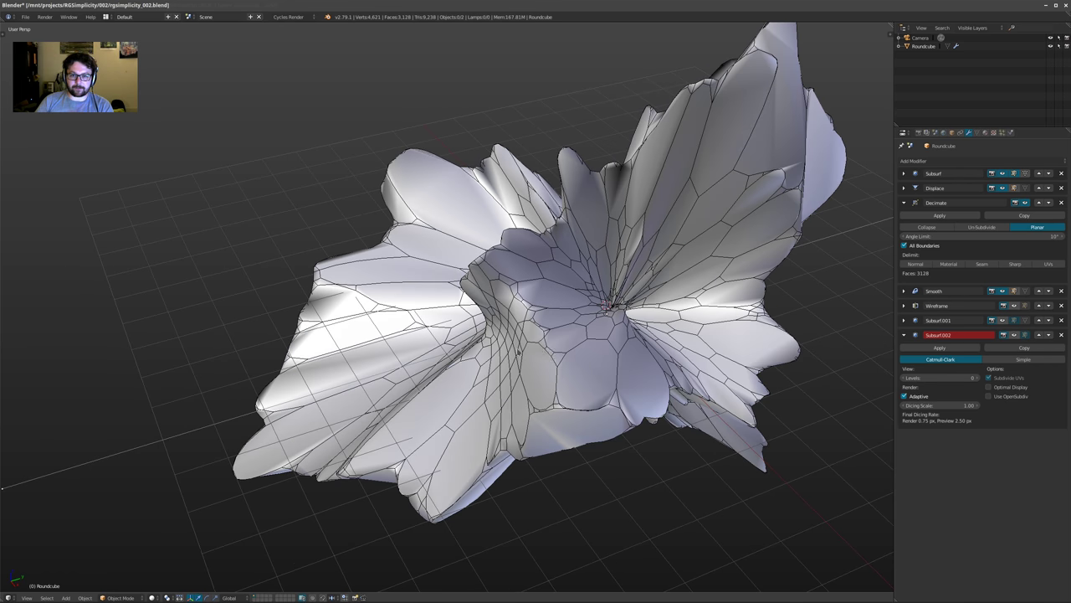
pyautogui.moveTo(518, 352); pyautogui.dragTo(492, 371, button='middle')
pyautogui.moveTo(411, 359); pyautogui.dragTo(412, 325, button='middle')
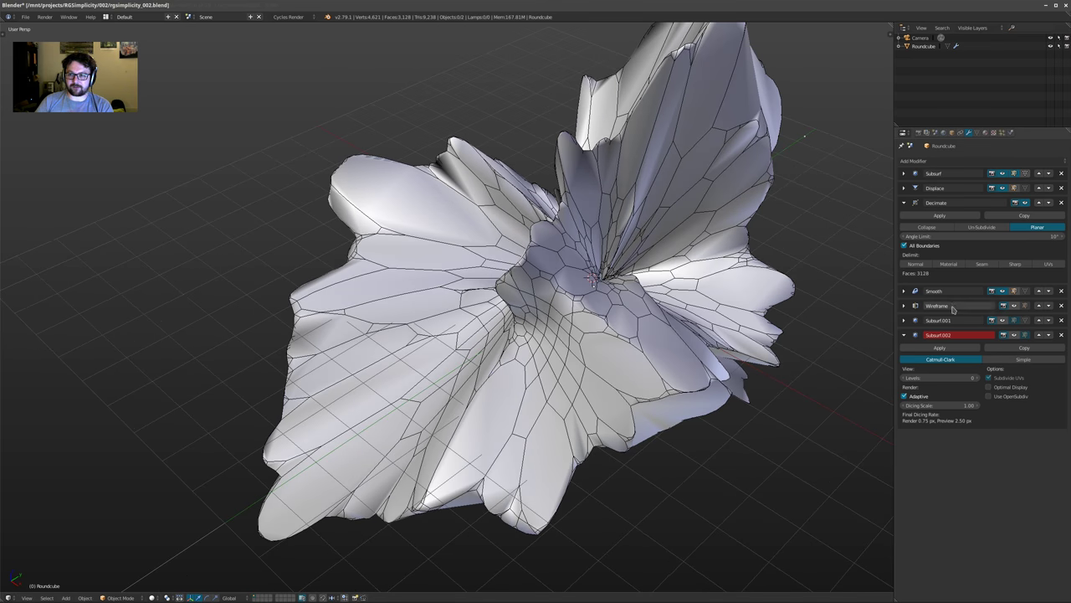
# Turn on the Wireframe modifier's viewport display and examine the thickened edge struts from several angles
pyautogui.click(1013, 308)
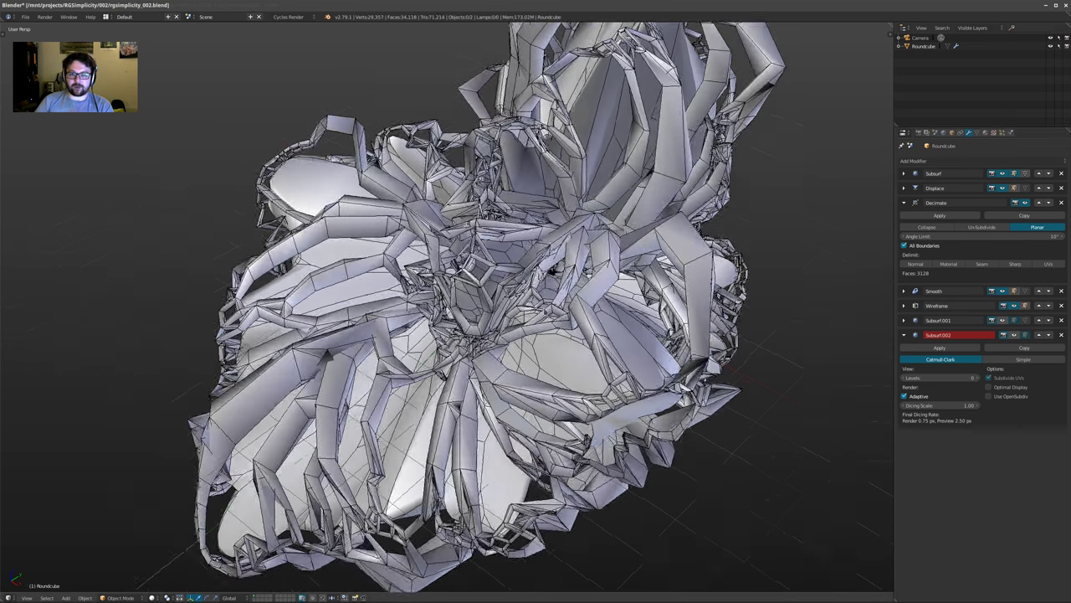
pyautogui.moveTo(469, 318); pyautogui.dragTo(785, 319, button='middle')
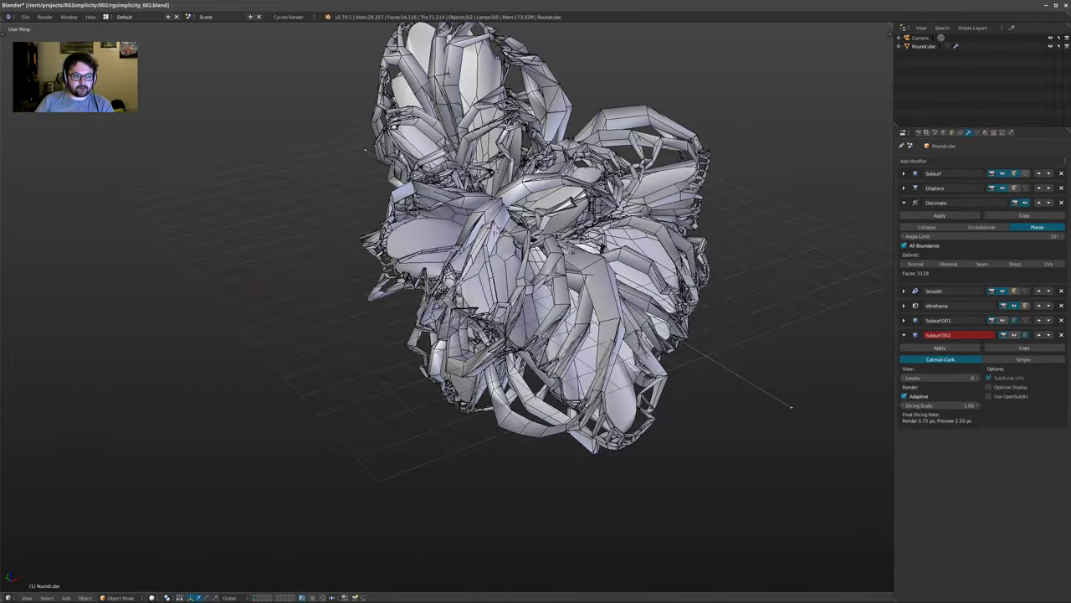
pyautogui.keyDown('shift'); pyautogui.moveTo(589, 236); pyautogui.dragTo(517, 301, button='middle'); pyautogui.keyUp('shift')
pyautogui.rightClick(517, 301)
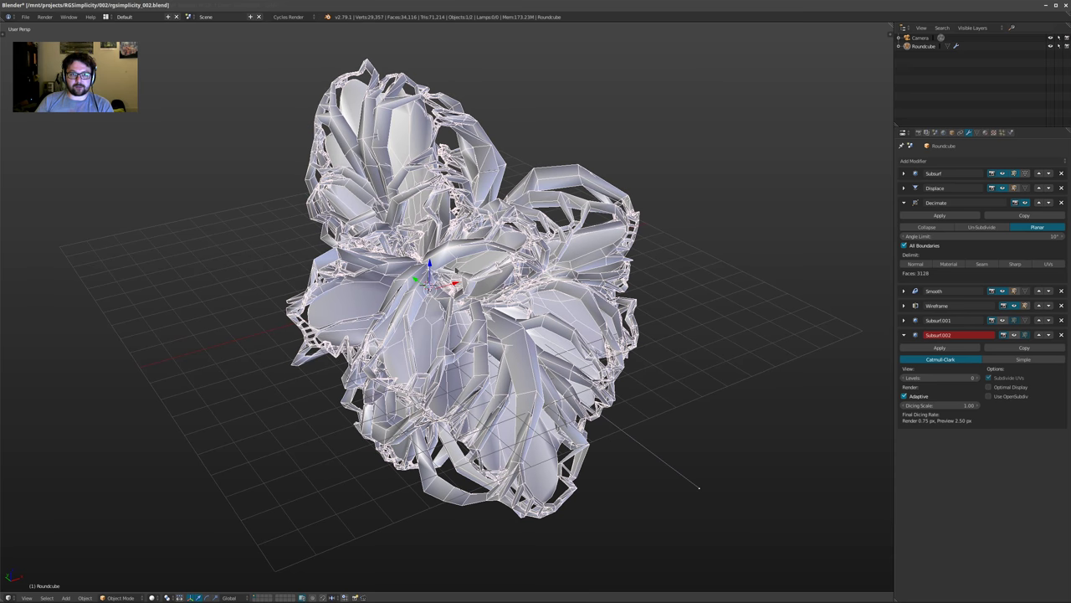
pyautogui.moveTo(699, 486); pyautogui.dragTo(847, 255, button='middle')
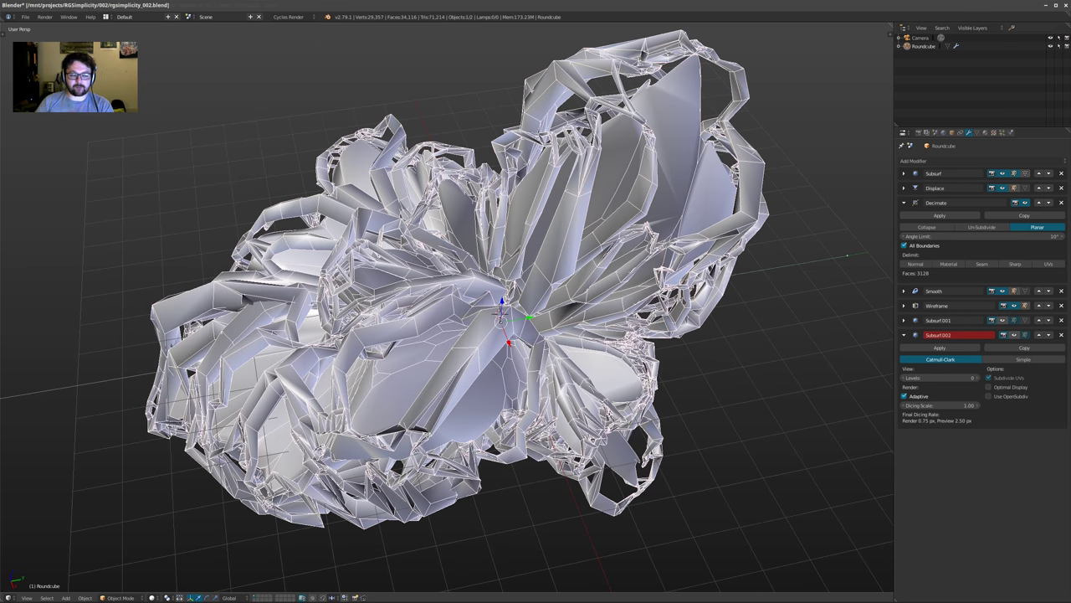
pyautogui.moveTo(846, 255); pyautogui.dragTo(626, 262, button='middle')
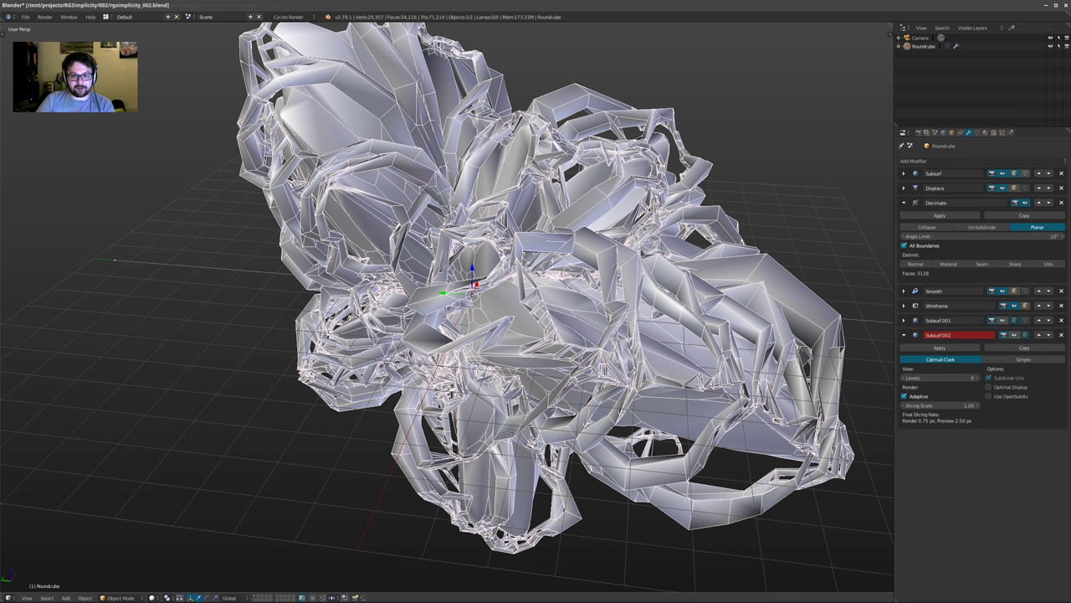
pyautogui.scroll(-1, 760, 231)
pyautogui.moveTo(760, 231); pyautogui.dragTo(629, 253, button='middle')
pyautogui.moveTo(175, 532); pyautogui.dragTo(803, 343, button='middle')
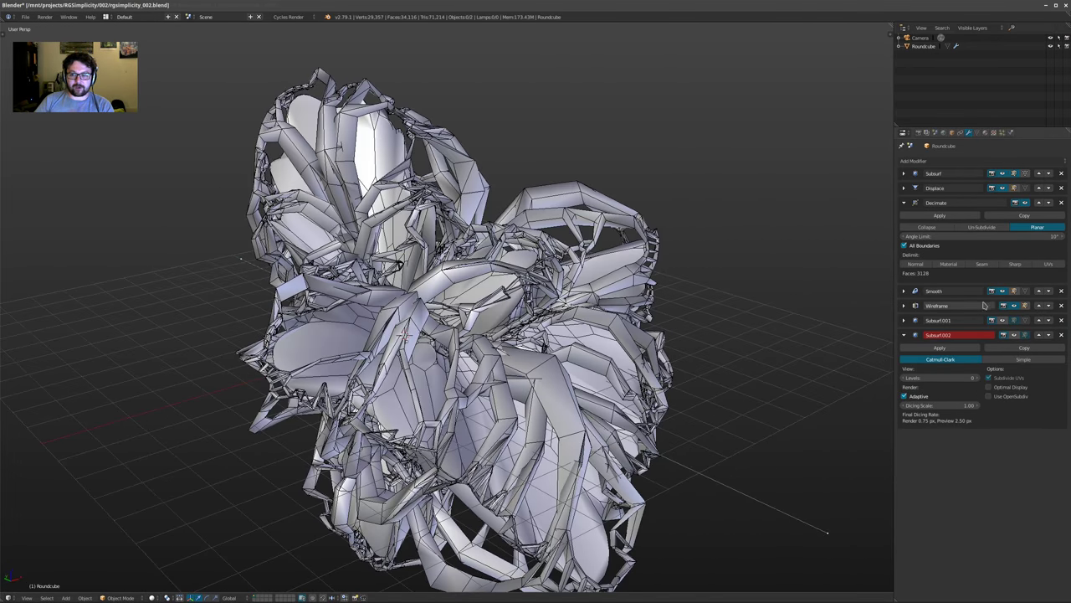
# Try an Offset of 0 in the Wireframe modifier's settings, and restore the Offset to 5
pyautogui.click(904, 305)
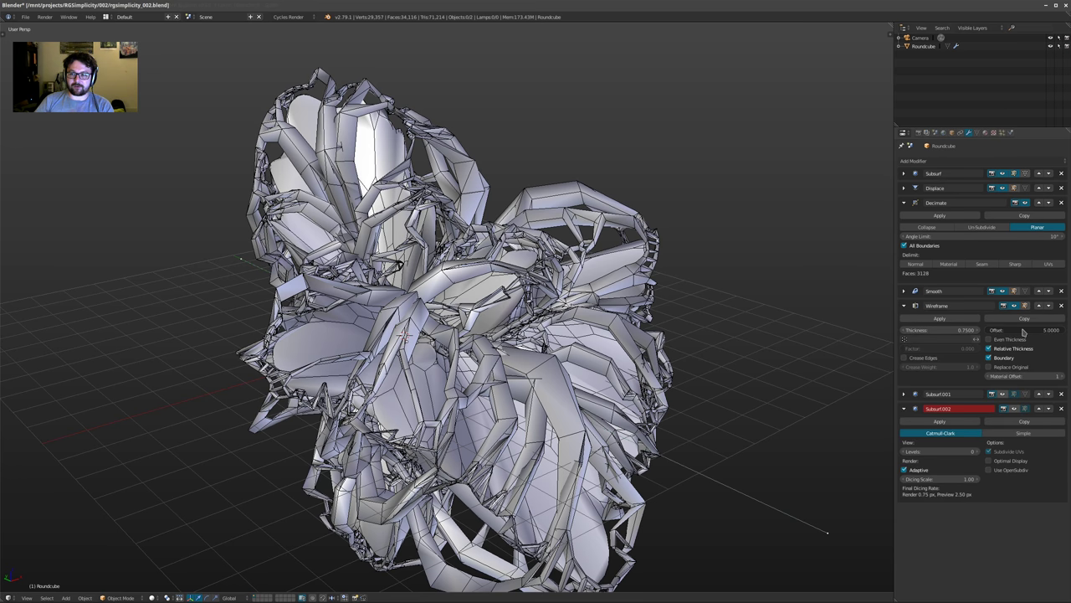
pyautogui.press('Return')
pyautogui.moveTo(787, 314); pyautogui.dragTo(577, 301, button='middle')
pyautogui.scroll(3, 577, 300)
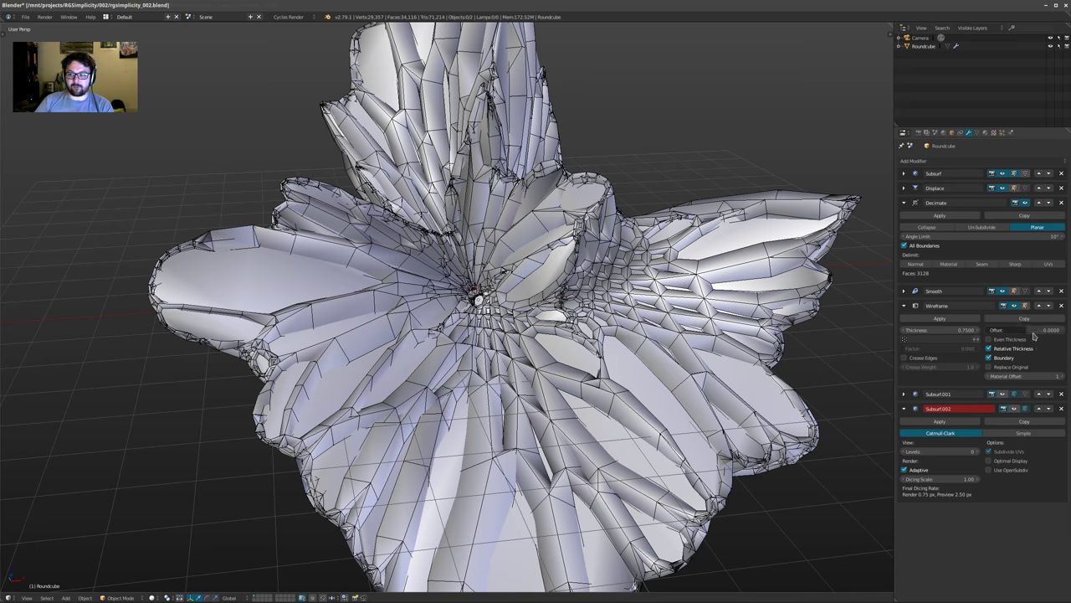
pyautogui.press('Return')
pyautogui.moveTo(770, 280); pyautogui.dragTo(574, 268, button='middle')
pyautogui.scroll(-1, 573, 268)
pyautogui.moveTo(822, 282); pyautogui.dragTo(741, 311, button='middle')
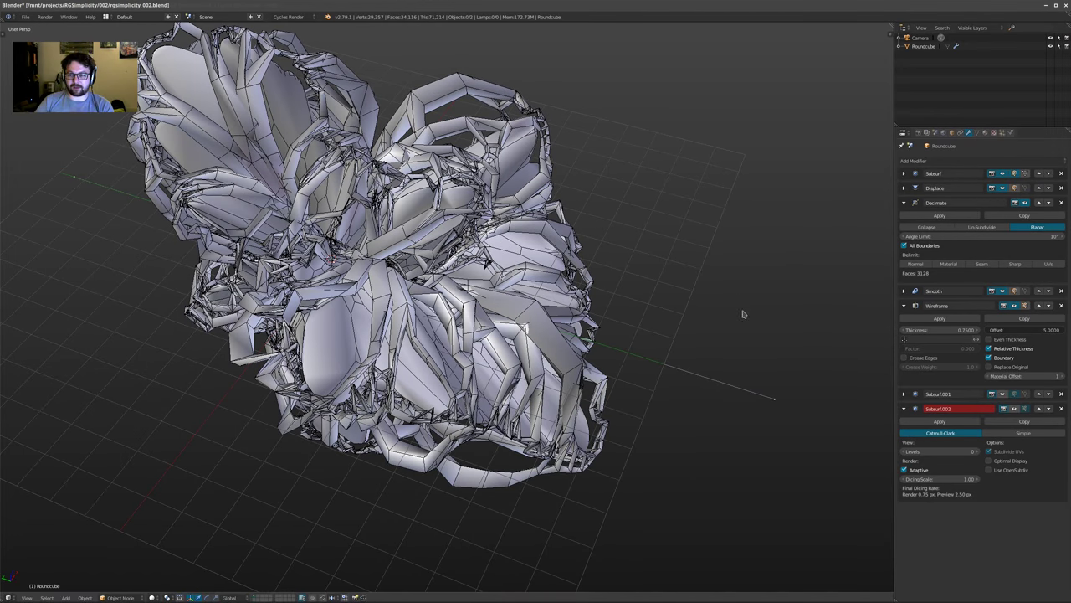
# Turn on Subsurf.001's viewport display and expand its settings
pyautogui.moveTo(526, 326); pyautogui.dragTo(245, 360, button='middle')
pyautogui.moveTo(418, 335); pyautogui.dragTo(323, 352, button='middle')
pyautogui.moveTo(628, 418); pyautogui.dragTo(727, 370, button='middle')
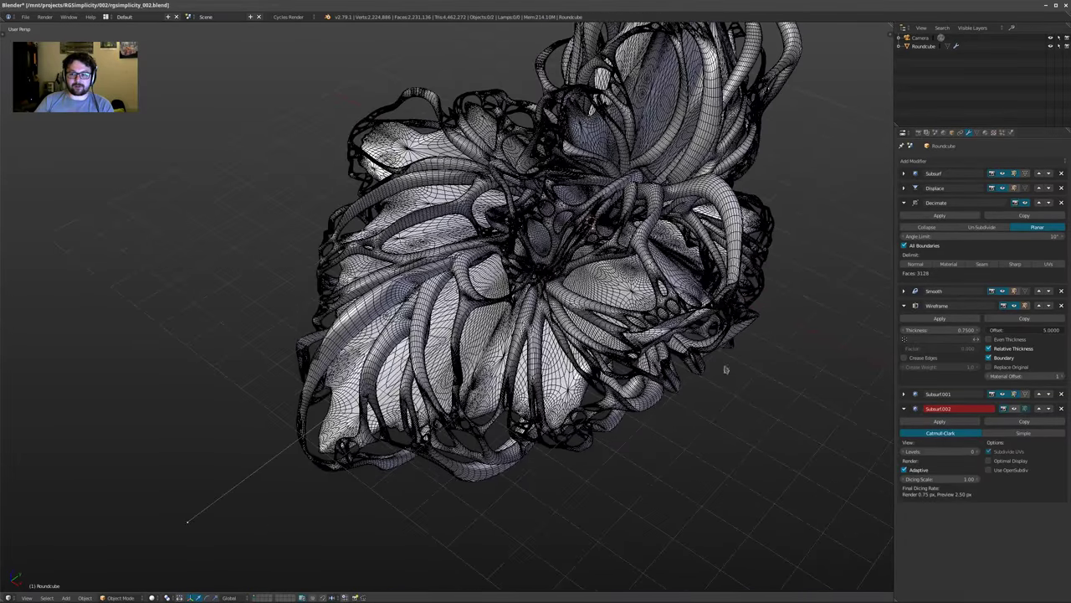
pyautogui.click(904, 394)
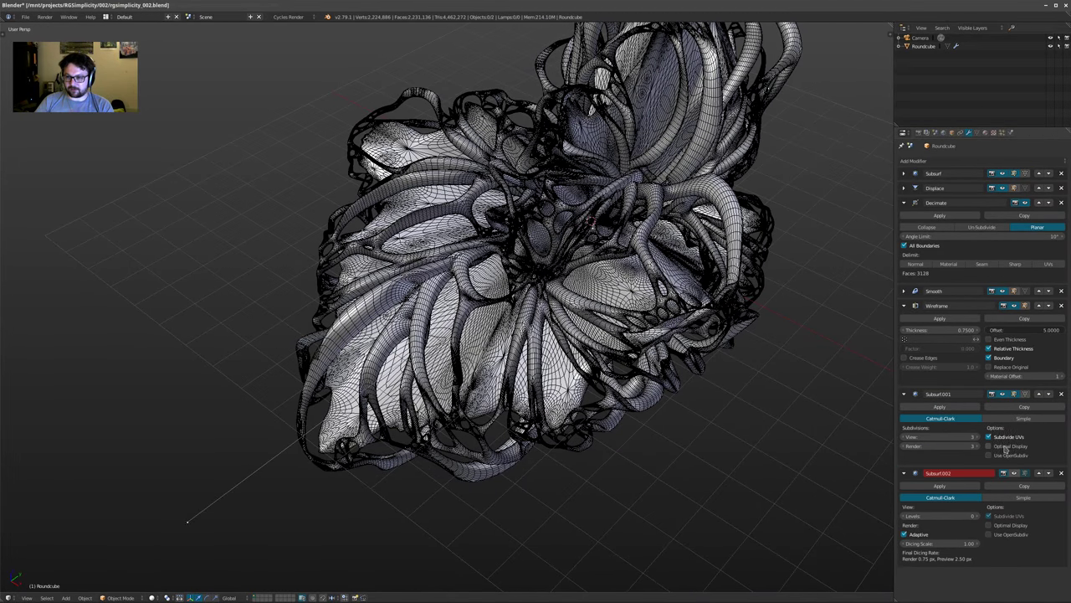
# Enable Optimal Display for Subsurf.001 and inspect the subdivided struts up close
pyautogui.moveTo(419, 285); pyautogui.dragTo(538, 356, button='middle')
pyautogui.moveTo(469, 318); pyautogui.dragTo(206, 101, button='middle')
pyautogui.scroll(1, 598, 377)
pyautogui.moveTo(629, 361); pyautogui.dragTo(584, 359, button='middle')
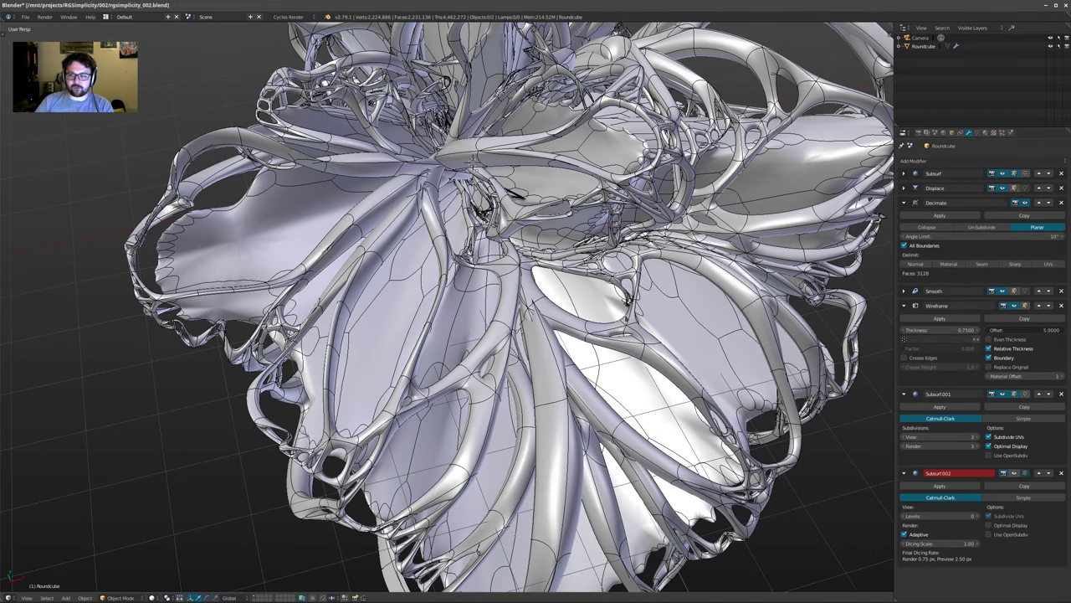
pyautogui.moveTo(532, 306); pyautogui.dragTo(502, 303, button='middle')
# Show Roundcube's mesh data settings and examine the black-shaded areas on the struts up close
pyautogui.click(977, 133)
pyautogui.moveTo(586, 303); pyautogui.dragTo(698, 256, button='middle')
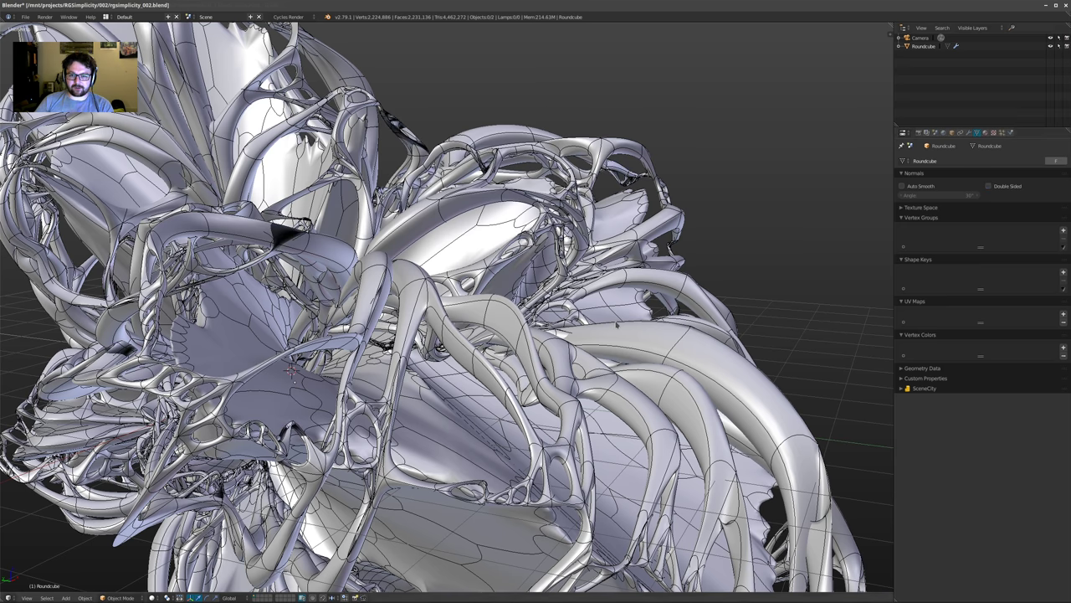
pyautogui.keyDown('shift'); pyautogui.moveTo(589, 337); pyautogui.dragTo(614, 307, button='middle'); pyautogui.keyUp('shift')
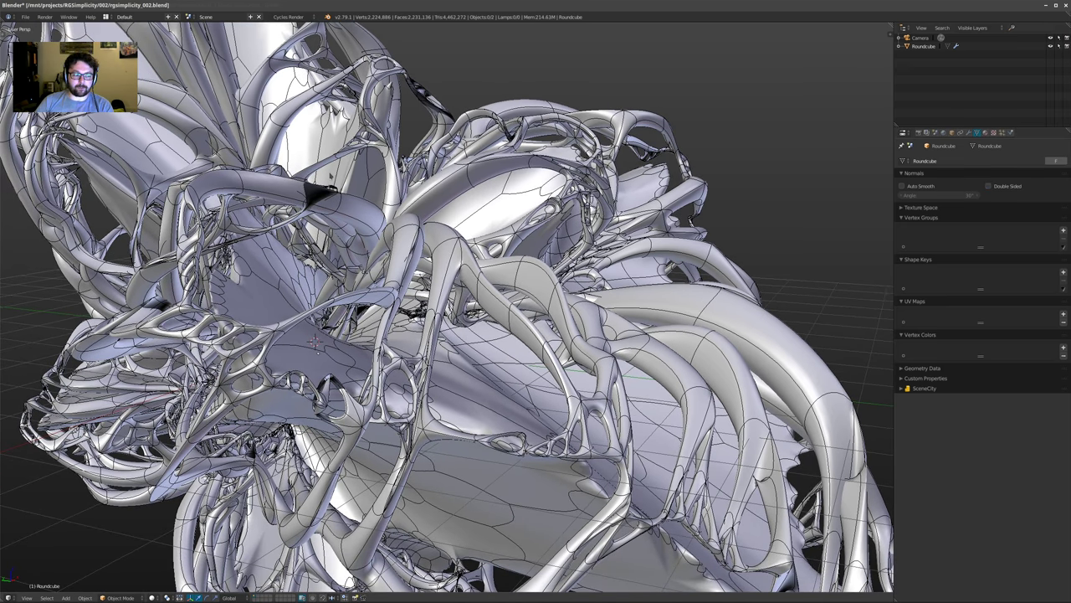
pyautogui.moveTo(505, 195); pyautogui.dragTo(469, 266, button='middle')
pyautogui.keyDown('shift'); pyautogui.moveTo(469, 201); pyautogui.dragTo(376, 351, button='middle'); pyautogui.keyUp('shift')
pyautogui.scroll(2, 376, 352)
pyautogui.scroll(4, 406, 128)
pyautogui.keyDown('shift'); pyautogui.moveTo(406, 128); pyautogui.dragTo(431, 276, button='middle'); pyautogui.keyUp('shift')
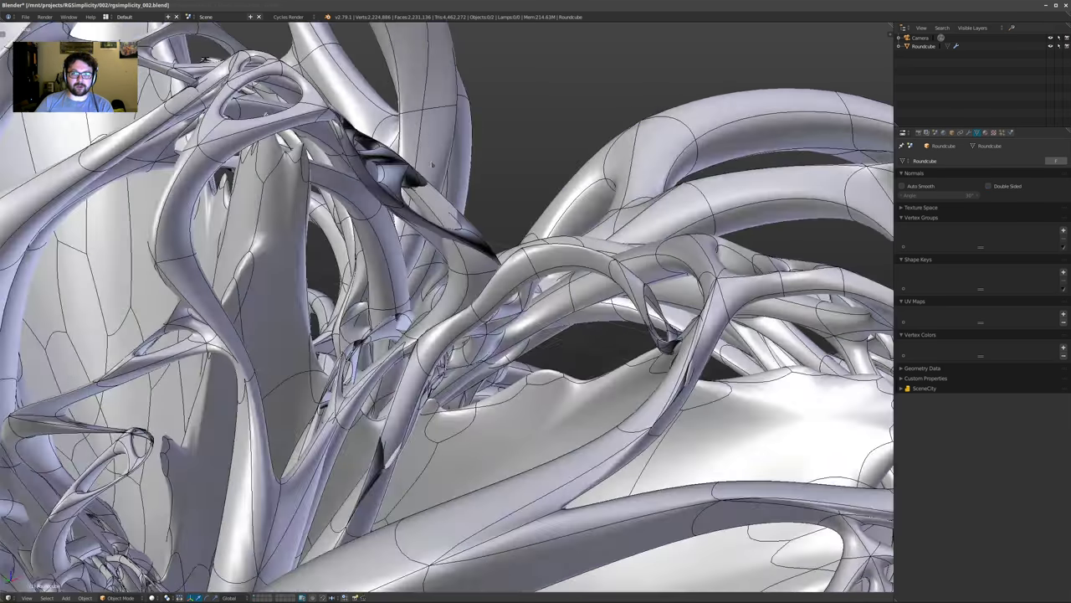
pyautogui.moveTo(406, 202); pyautogui.dragTo(232, 311, button='middle')
pyautogui.keyDown('shift'); pyautogui.moveTo(401, 335); pyautogui.dragTo(460, 290, button='middle'); pyautogui.keyUp('shift')
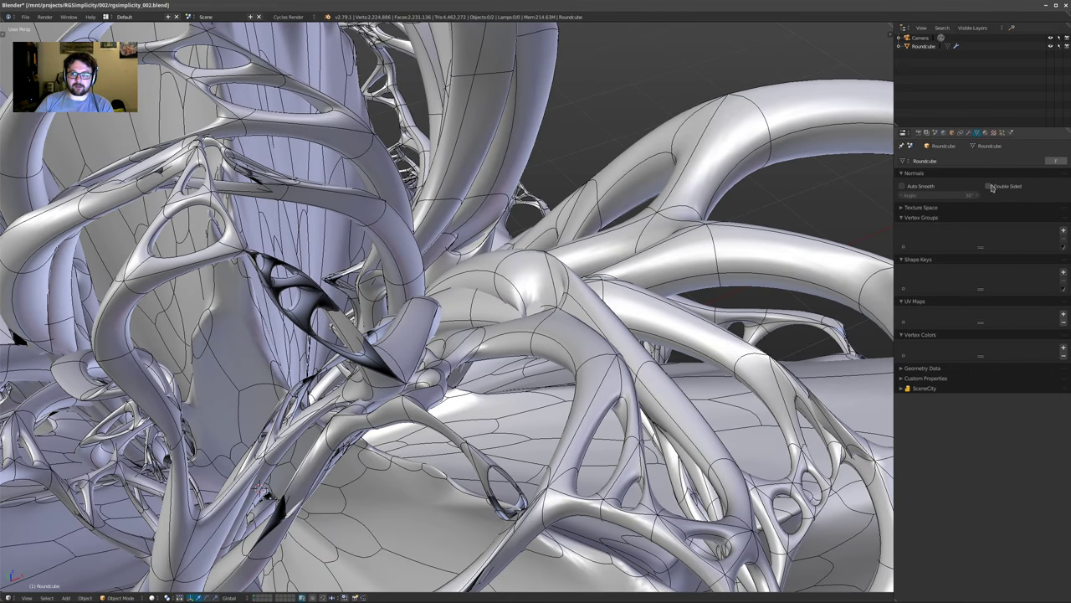
# Examine the complete subdivided Roundcube structure from several angles, both up close and as a whole
pyautogui.moveTo(539, 264); pyautogui.dragTo(579, 224, button='middle')
pyautogui.scroll(-6, 579, 226)
pyautogui.moveTo(590, 305); pyautogui.dragTo(516, 244, button='middle')
pyautogui.moveTo(91, 318); pyautogui.dragTo(48, 470, button='middle')
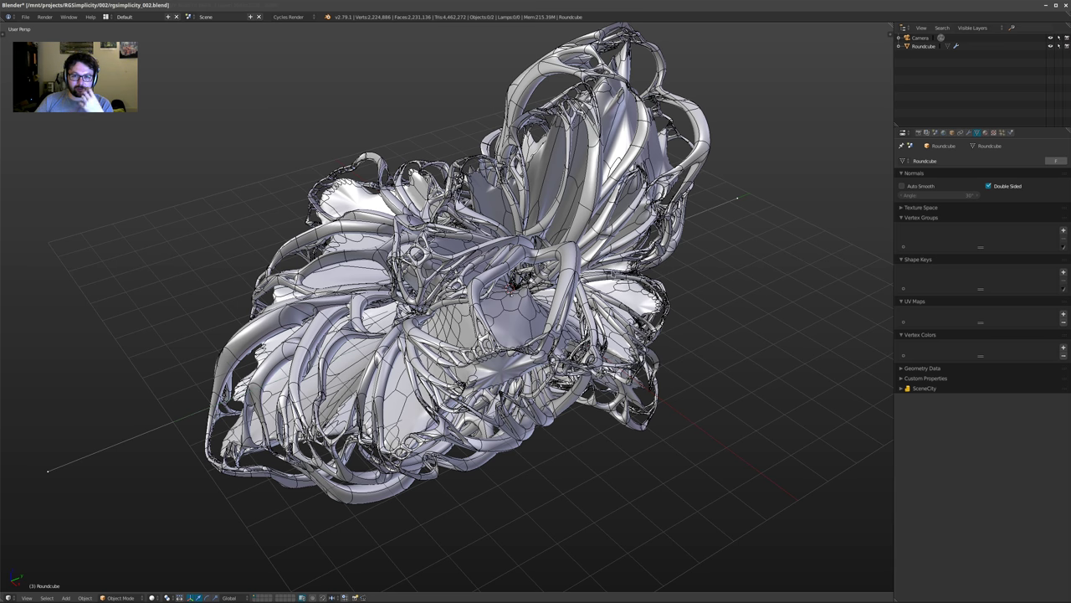
pyautogui.moveTo(587, 149); pyautogui.dragTo(566, 276, button='middle')
pyautogui.scroll(1, 580, 234)
pyautogui.scroll(1, 575, 272)
pyautogui.scroll(-1, 575, 271)
pyautogui.scroll(-1, 569, 247)
pyautogui.moveTo(154, 584); pyautogui.dragTo(720, 535, button='middle')
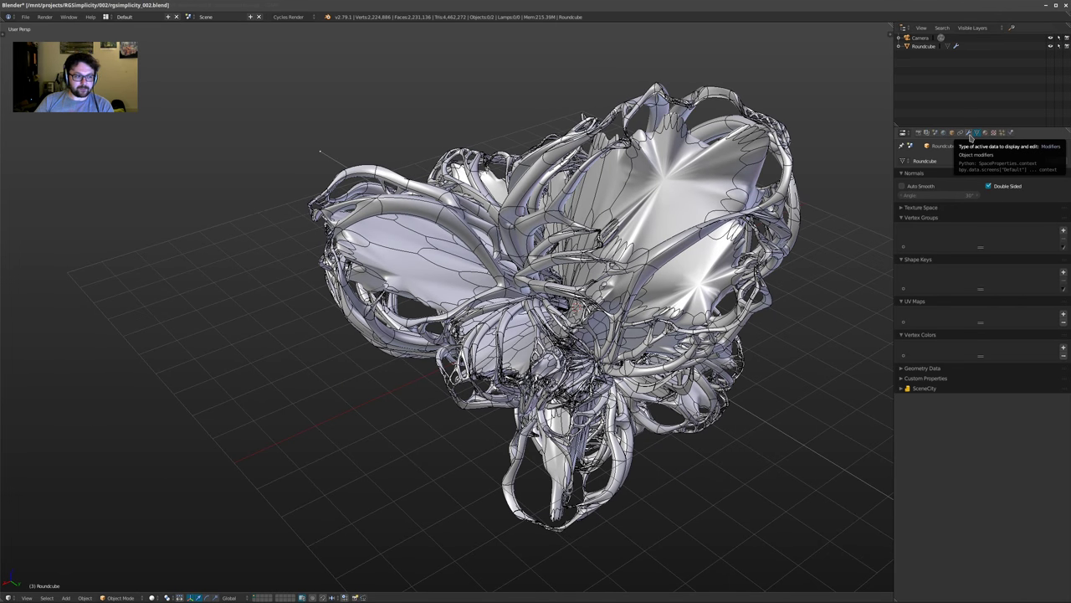
pyautogui.moveTo(611, 239); pyautogui.dragTo(736, 320, button='middle')
pyautogui.moveTo(479, 149); pyautogui.dragTo(511, 301, button='middle')
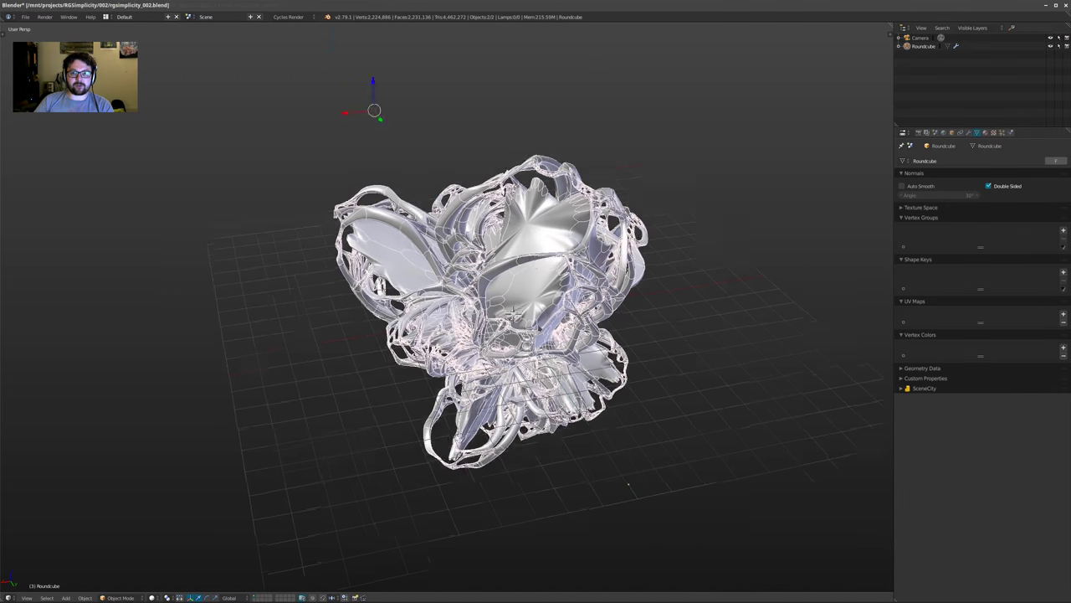
# Reselect Roundcube in the viewport and view its struts and panels from the side and above
pyautogui.scroll(3, 514, 307)
pyautogui.press('a')
pyautogui.moveTo(536, 311); pyautogui.dragTo(590, 326, button='middle')
pyautogui.rightClick(515, 311)
pyautogui.moveTo(619, 226); pyautogui.dragTo(577, 259, button='middle')
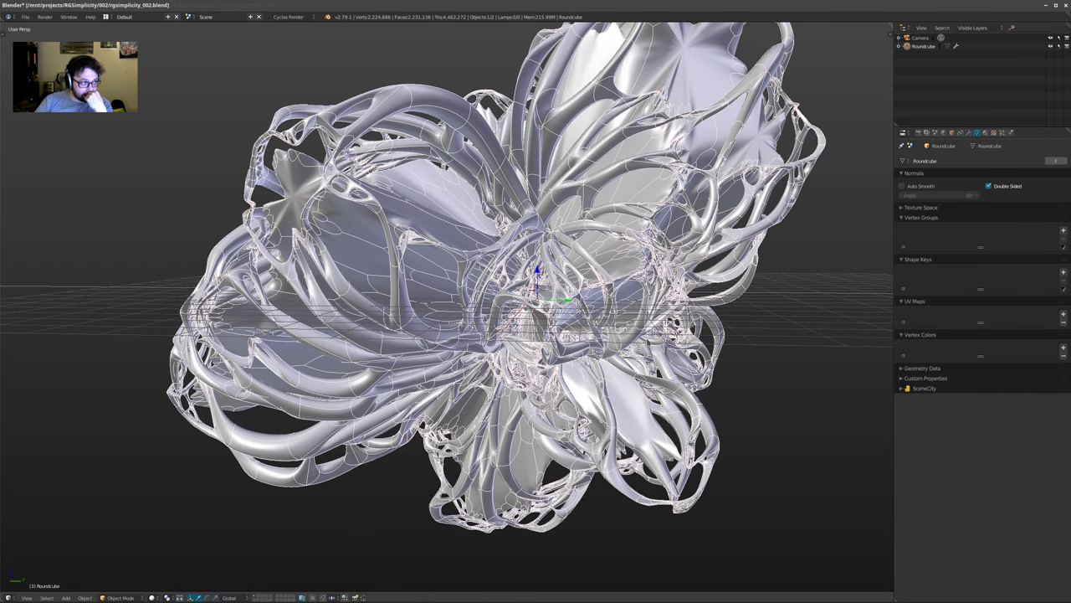
pyautogui.moveTo(651, 339); pyautogui.dragTo(588, 329, button='middle')
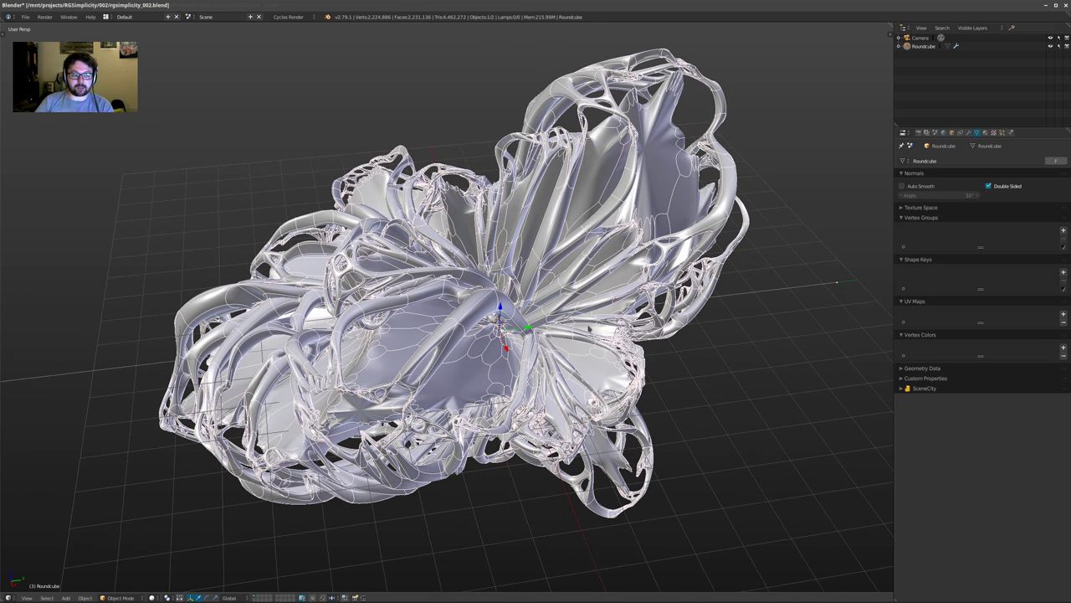
# Show Roundcube's modifier settings again and examine the finished structure from several angles
pyautogui.click(969, 133)
pyautogui.keyDown('shift'); pyautogui.moveTo(539, 312); pyautogui.dragTo(566, 293, button='middle'); pyautogui.keyUp('shift')
pyautogui.scroll(-1, 558, 303)
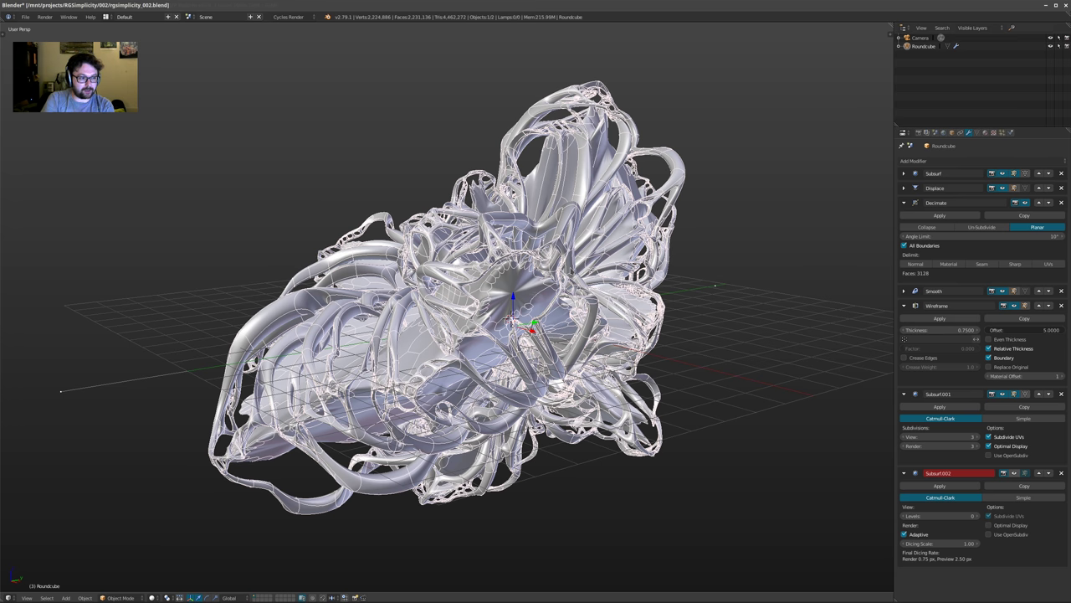
pyautogui.moveTo(594, 269); pyautogui.dragTo(526, 320, button='middle')
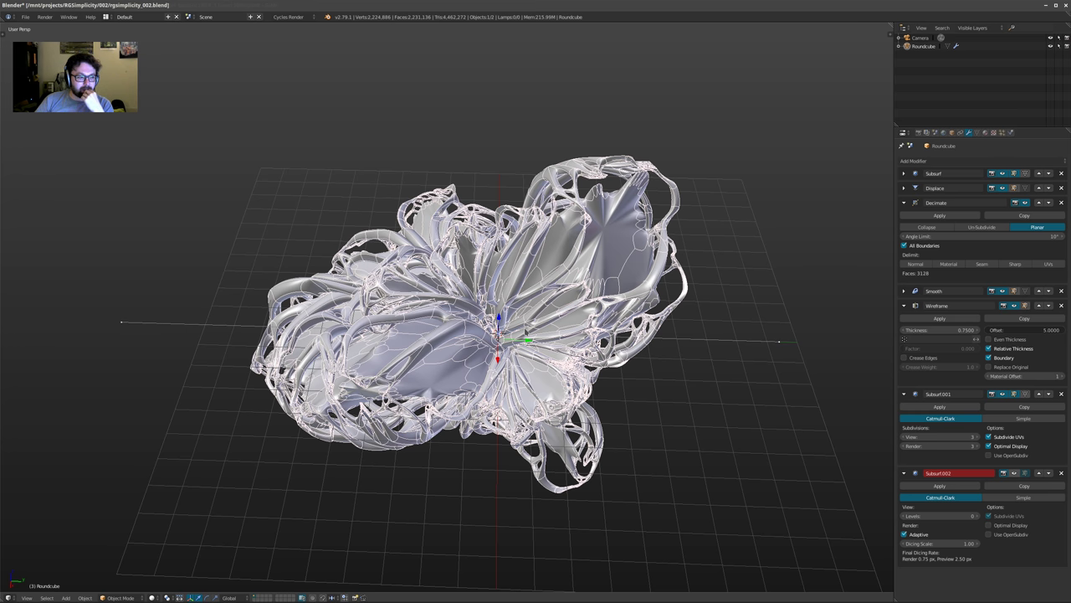
pyautogui.keyDown('shift'); pyautogui.moveTo(527, 333); pyautogui.dragTo(510, 354, button='middle'); pyautogui.keyUp('shift')
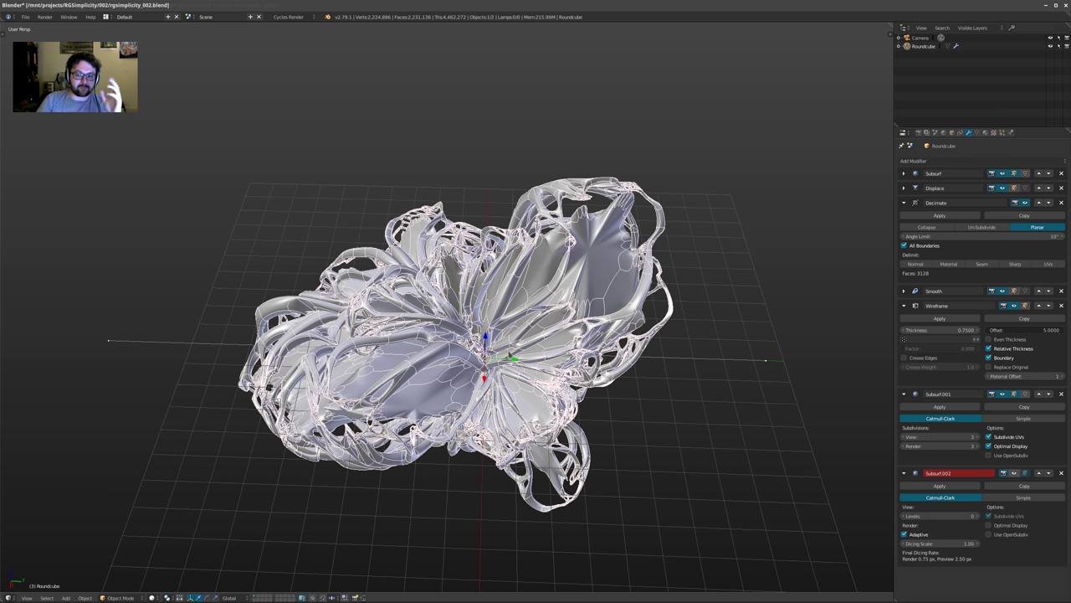
pyautogui.moveTo(509, 355); pyautogui.dragTo(535, 360, button='middle')
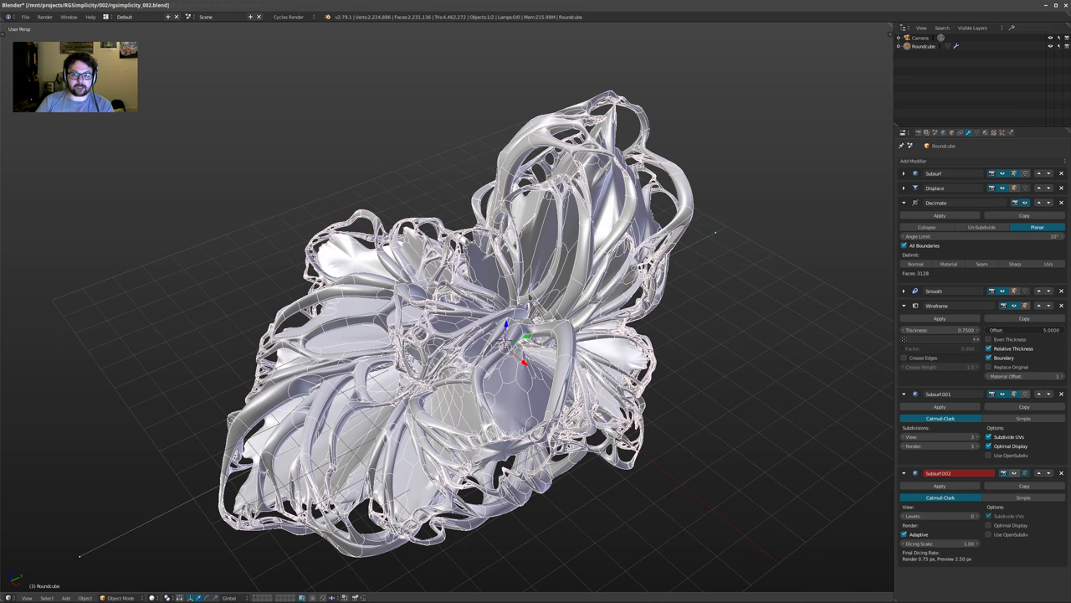
pyautogui.moveTo(420, 302); pyautogui.dragTo(387, 271, button='middle')
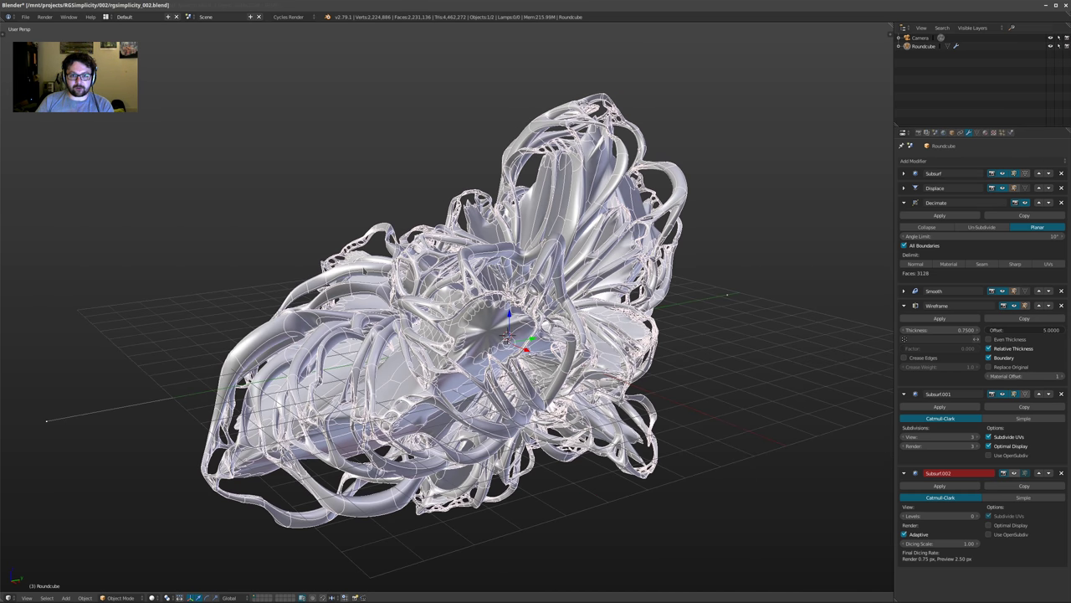
pyautogui.moveTo(665, 216); pyautogui.dragTo(707, 253, button='middle')
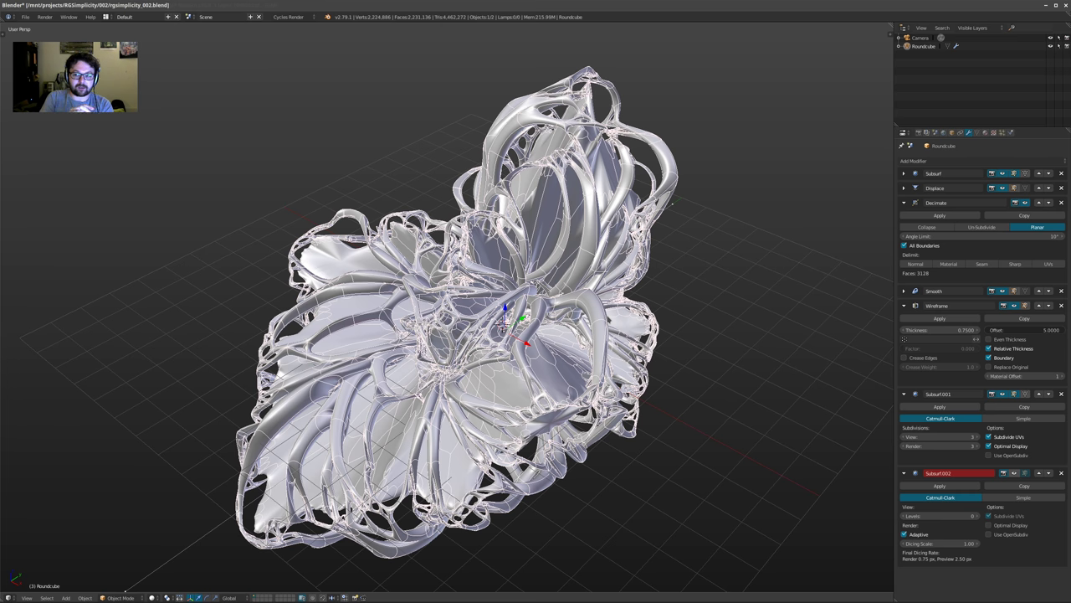
pyautogui.moveTo(672, 203); pyautogui.dragTo(833, 322, button='middle')
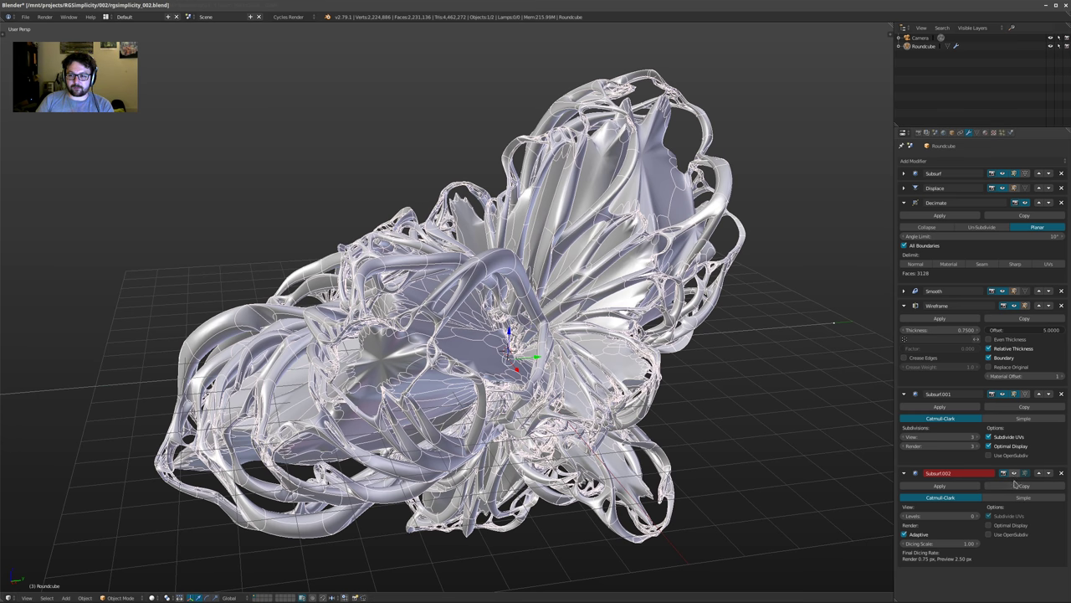
# Switch to GIMP and inspect the struts in the rgsimplicity_02.jpg render up close
pyautogui.moveTo(337, 600)
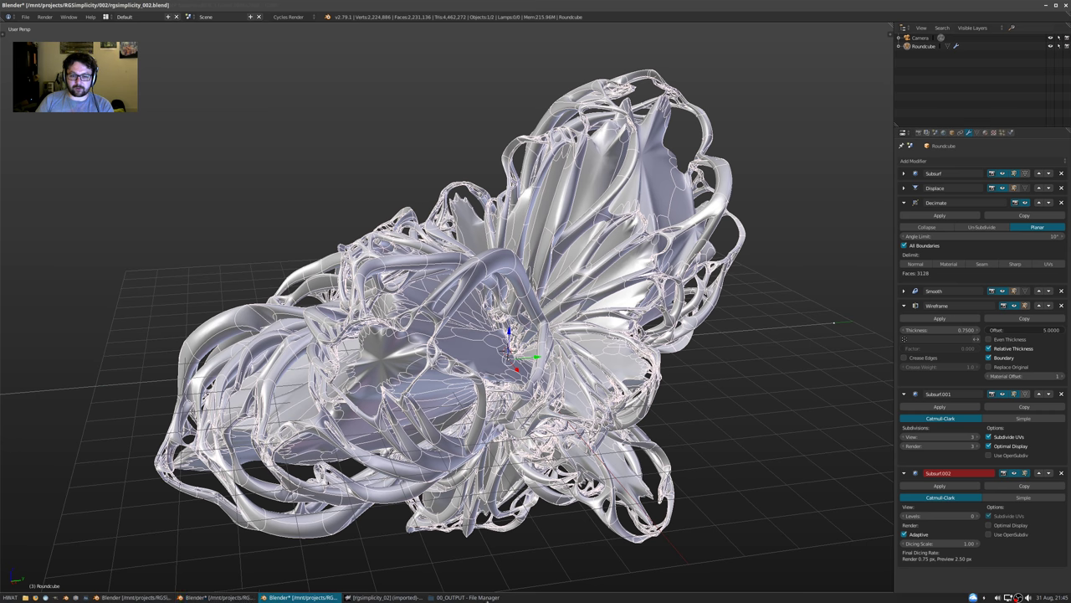
pyautogui.click(373, 599)
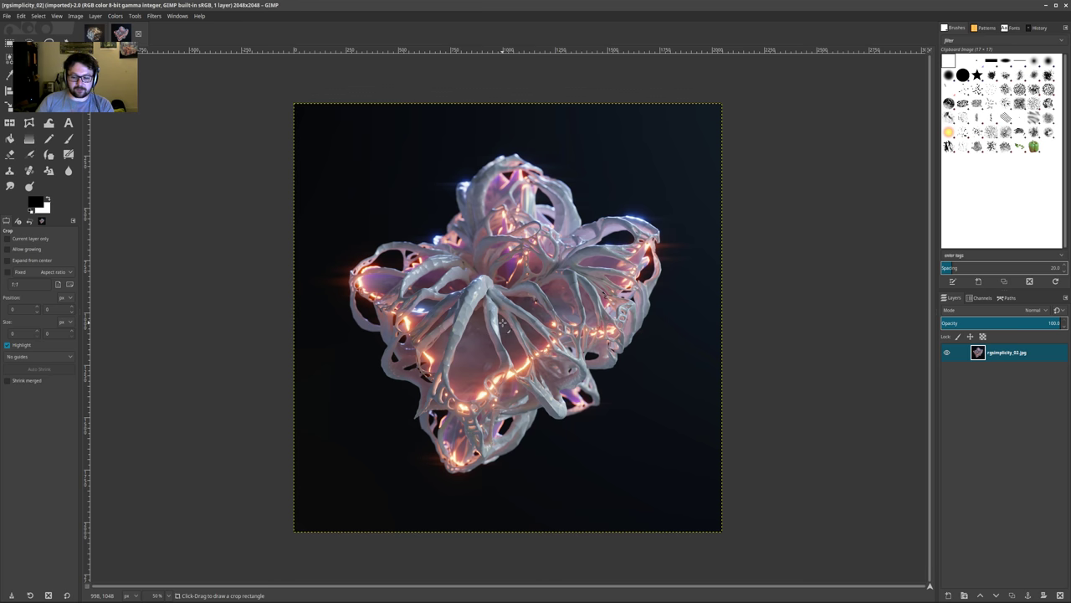
pyautogui.keyDown('ctrl'); pyautogui.scroll(2, 503, 323); pyautogui.keyUp('ctrl')
pyautogui.keyDown('ctrl'); pyautogui.scroll(1, 350, 293); pyautogui.keyUp('ctrl')
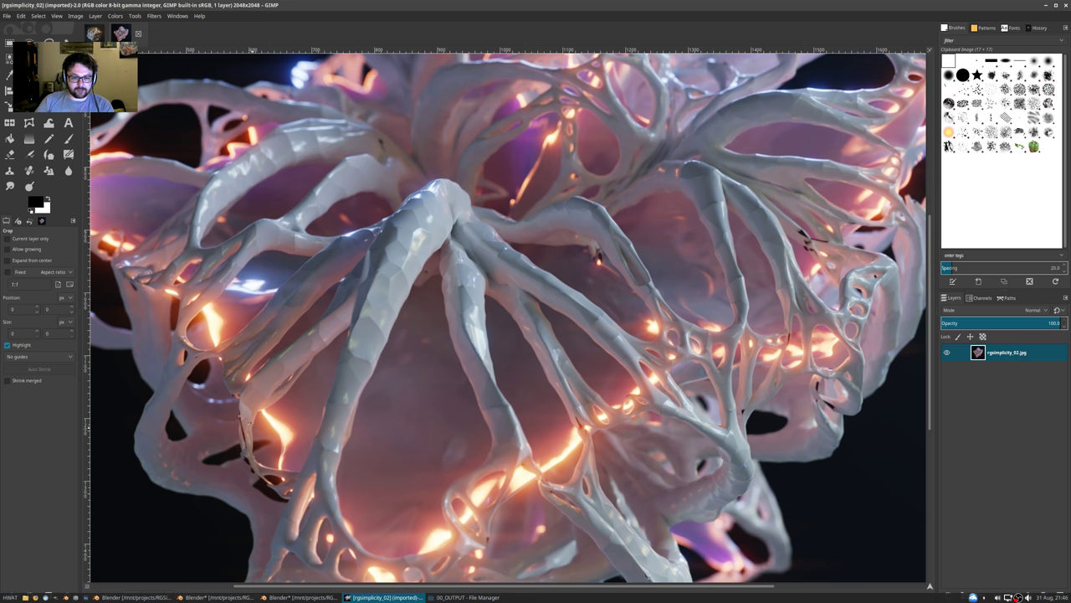
# Open the render rgsimplicity_03.png from the 00_OUTPUT folder
pyautogui.click(5, 16)
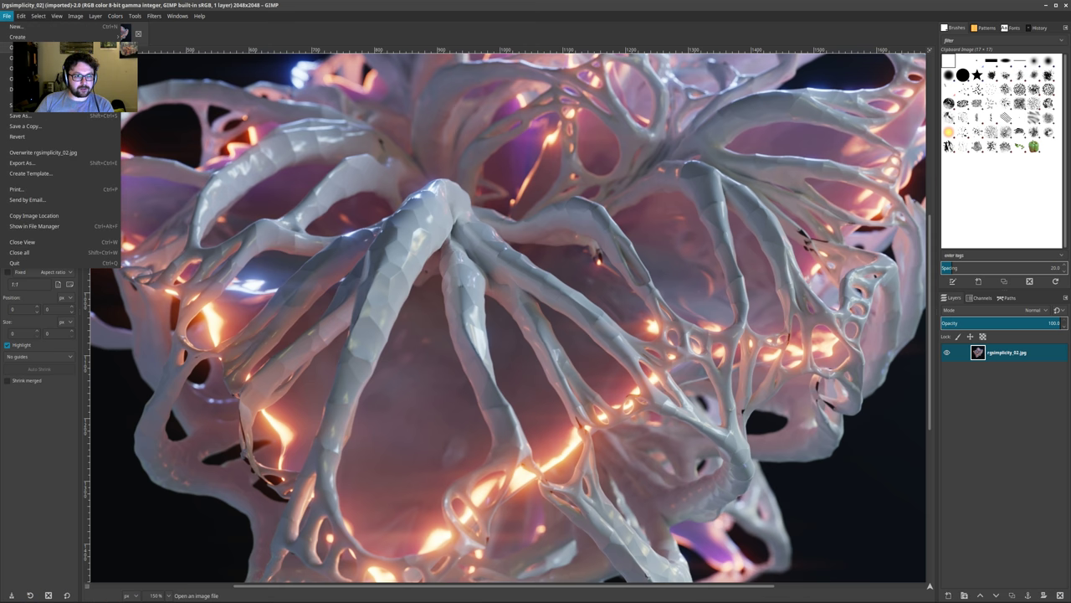
pyautogui.click(34, 47)
pyautogui.click(323, 194)
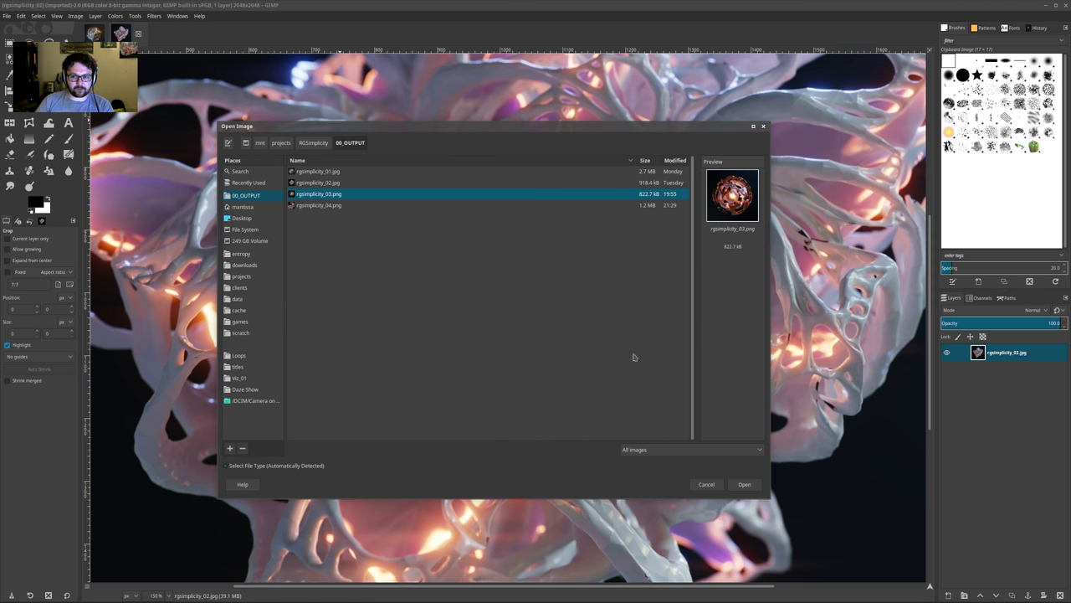
pyautogui.click(744, 483)
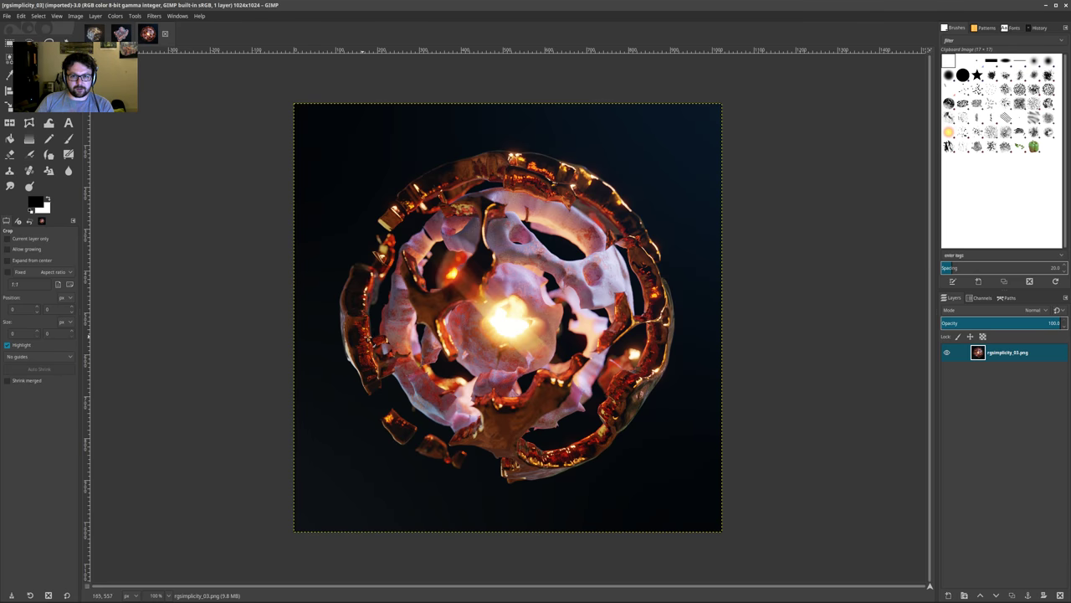
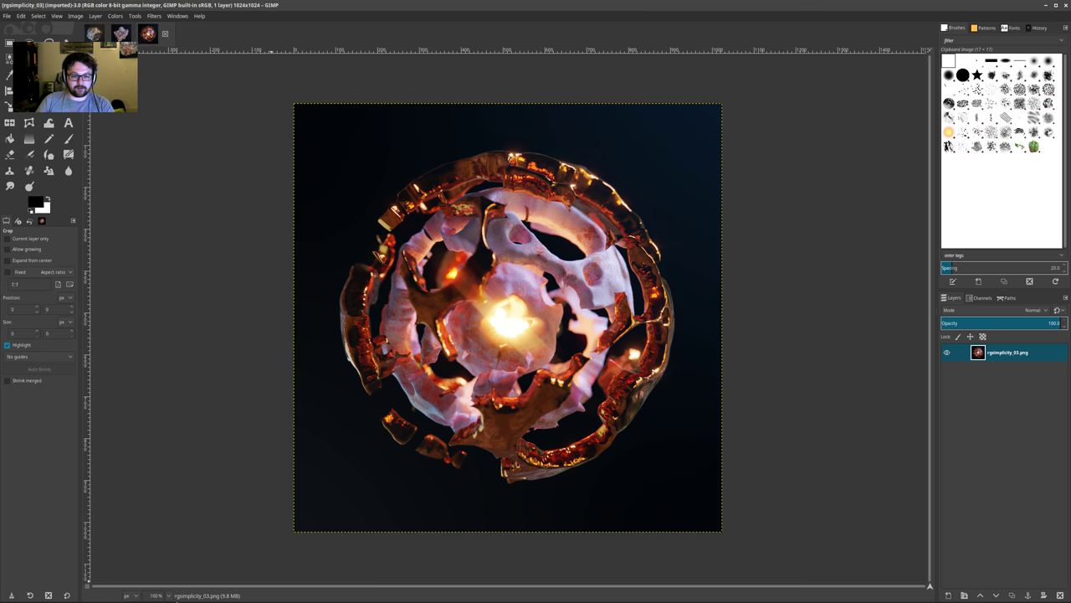
# Switch to Blender and look through the open rgsimplicity_01_no_array_v2 and rgsimplicity_004 scenes
pyautogui.click(219, 599)
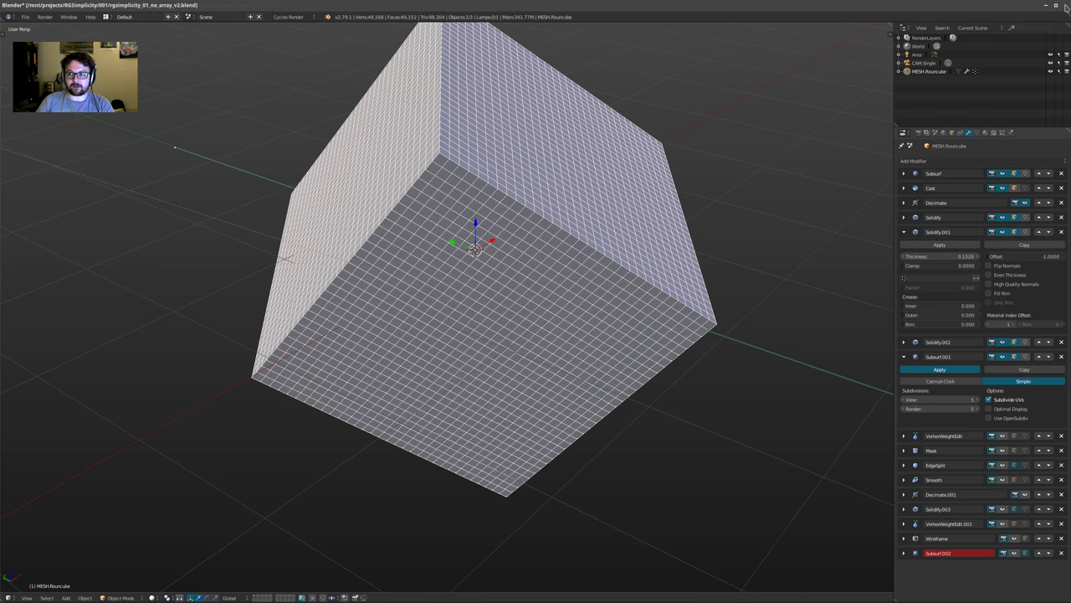
pyautogui.hotkey('alt', 'Tab')
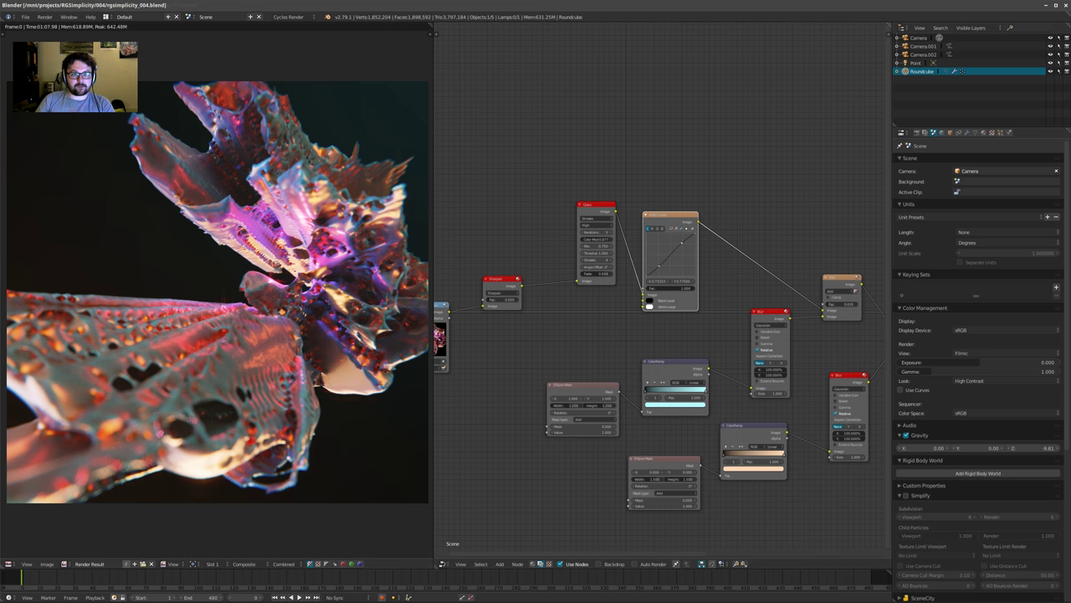
pyautogui.hotkey('alt', 'Tab')
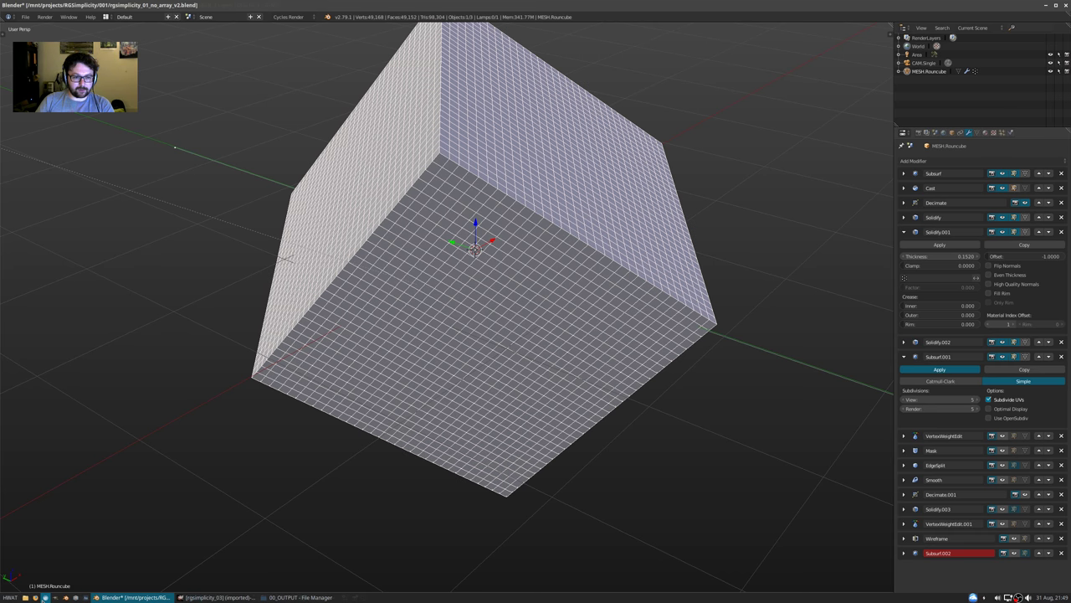
# Launch a new Blender instance and open rgsimplicity_003.blend from the RGSimplicity/003 folder
pyautogui.click(66, 599)
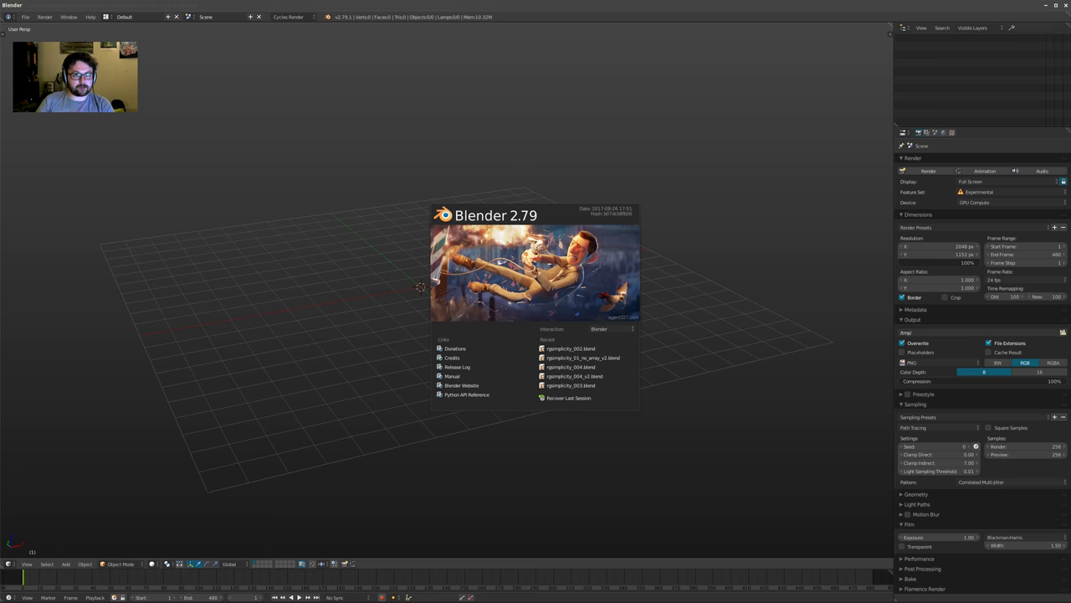
pyautogui.click(161, 154)
pyautogui.click(25, 17)
pyautogui.click(38, 36)
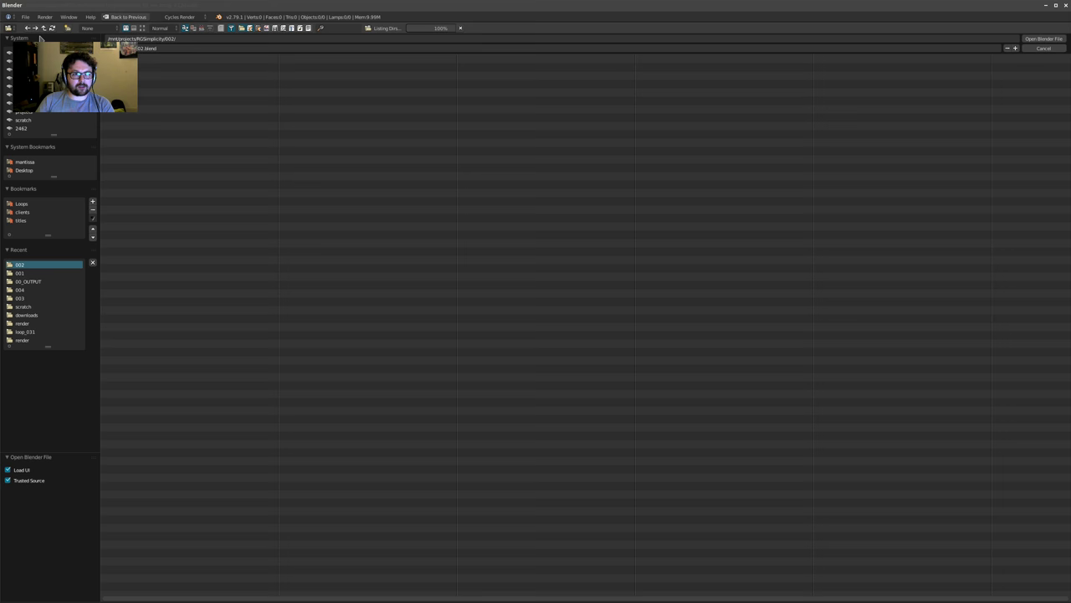
pyautogui.doubleClick(151, 100)
pyautogui.click(158, 69)
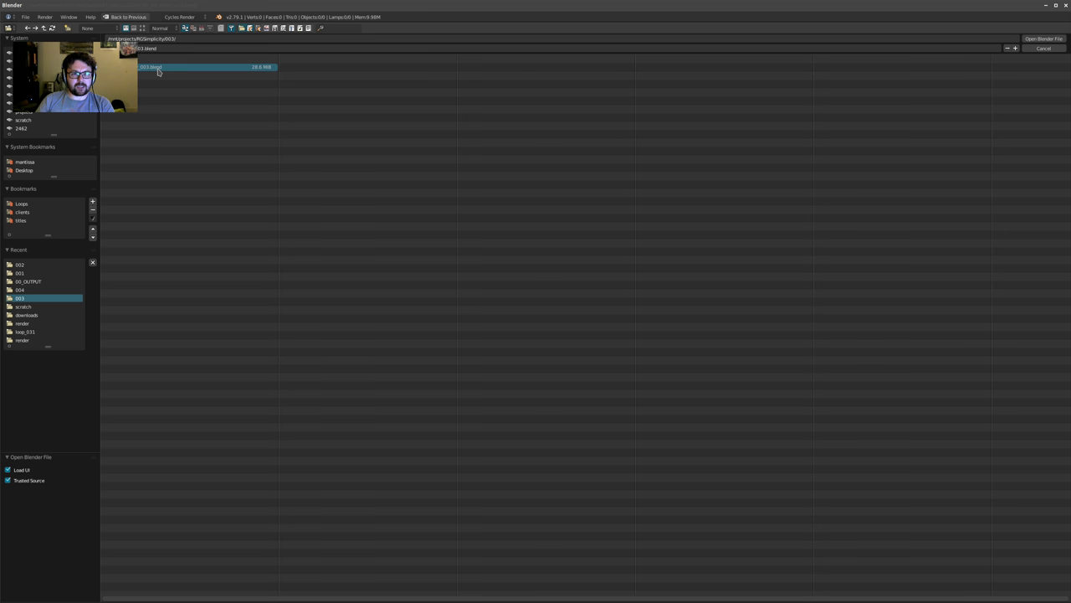
pyautogui.click(1041, 39)
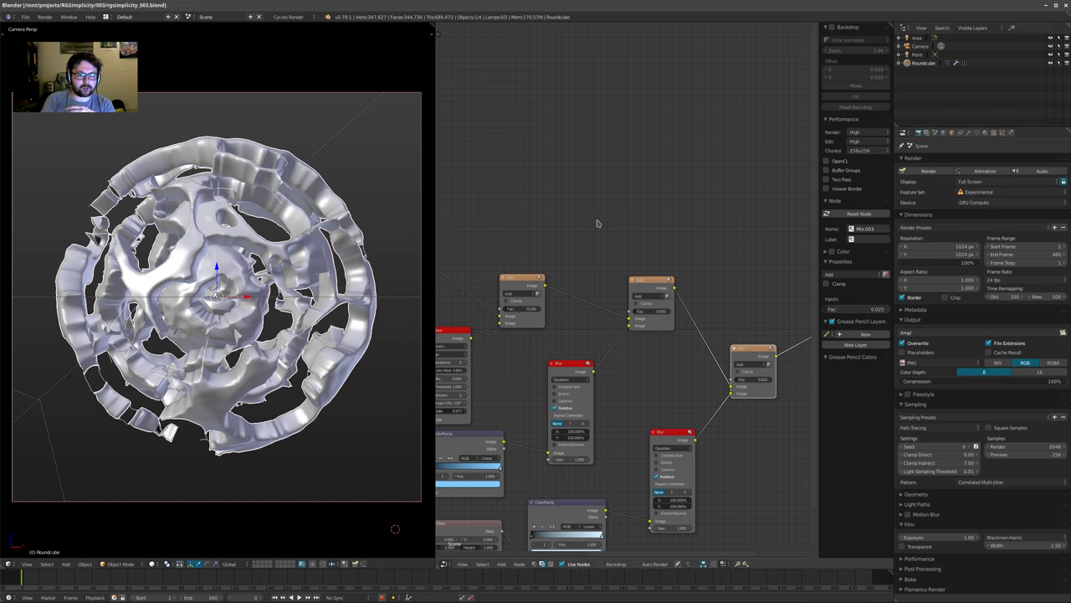
# Expand the 3D viewport over the node editor and show Roundcube's modifier settings
pyautogui.moveTo(269, 278); pyautogui.dragTo(262, 340, button='middle')
pyautogui.scroll(2, 231, 332)
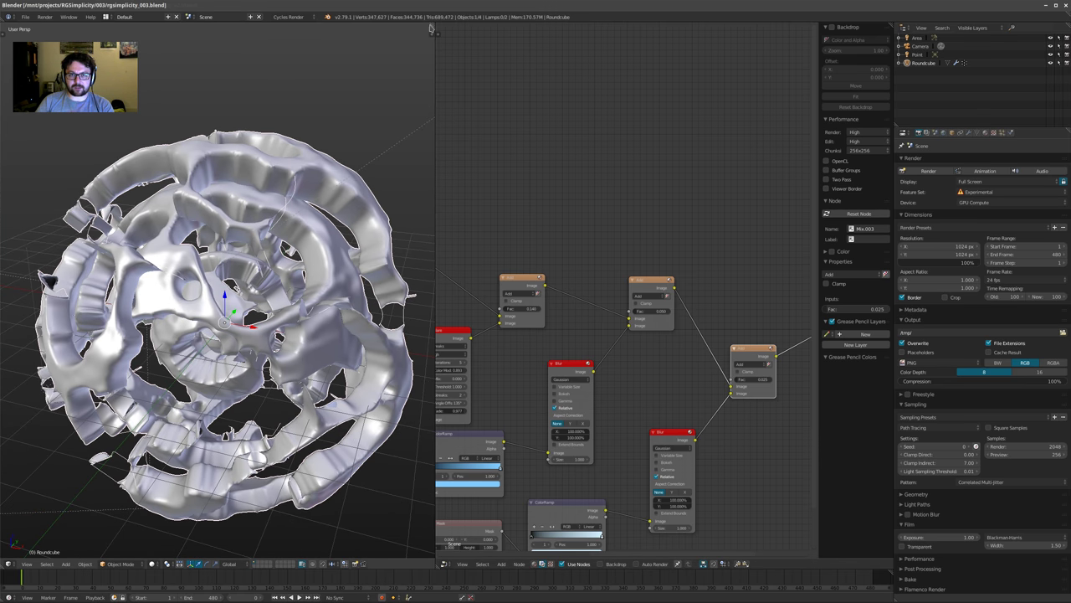
pyautogui.moveTo(432, 32); pyautogui.dragTo(502, 58)
pyautogui.click(969, 133)
pyautogui.scroll(-2, 581, 263)
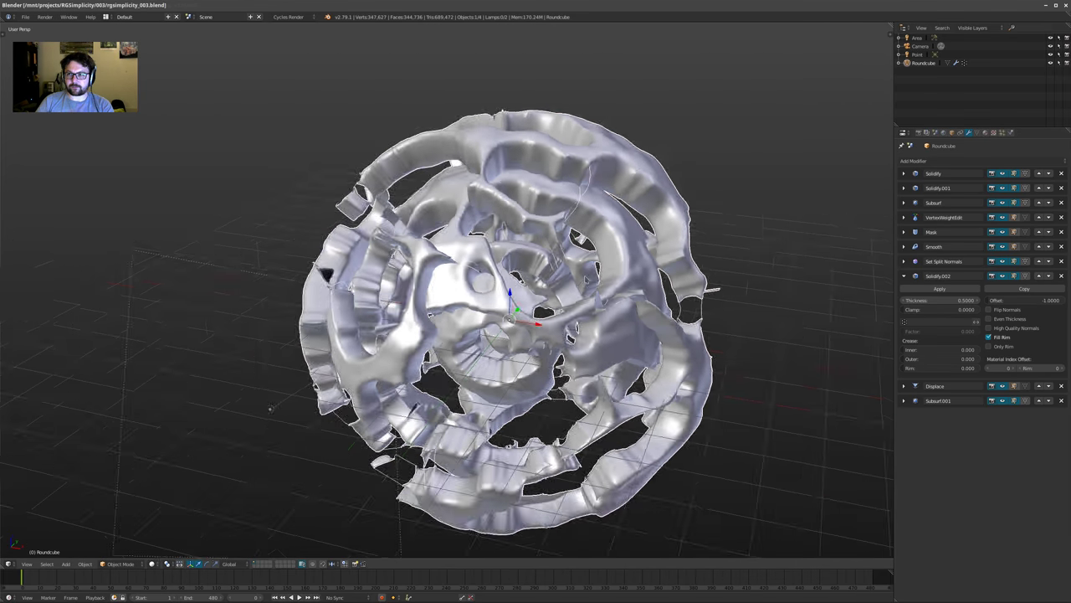
# Turn off the viewport display of all Roundcube modifiers, from Subsurf.001 up to Solidify
pyautogui.moveTo(582, 263); pyautogui.dragTo(540, 289, button='middle')
pyautogui.click(1003, 400)
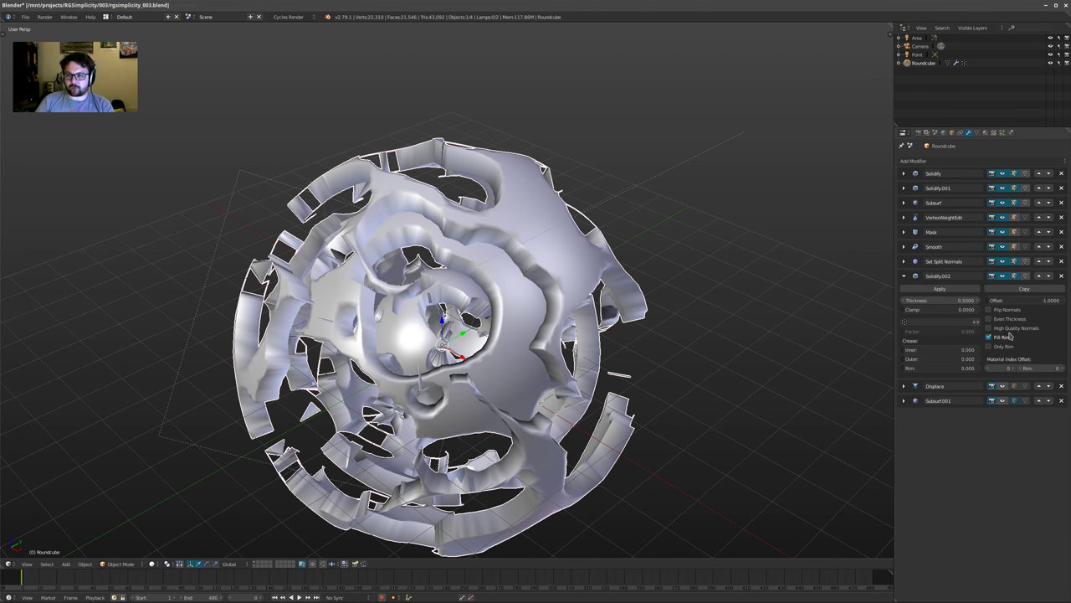
pyautogui.click(1001, 277)
pyautogui.click(1002, 262)
pyautogui.click(1001, 248)
pyautogui.click(1003, 233)
pyautogui.click(1004, 218)
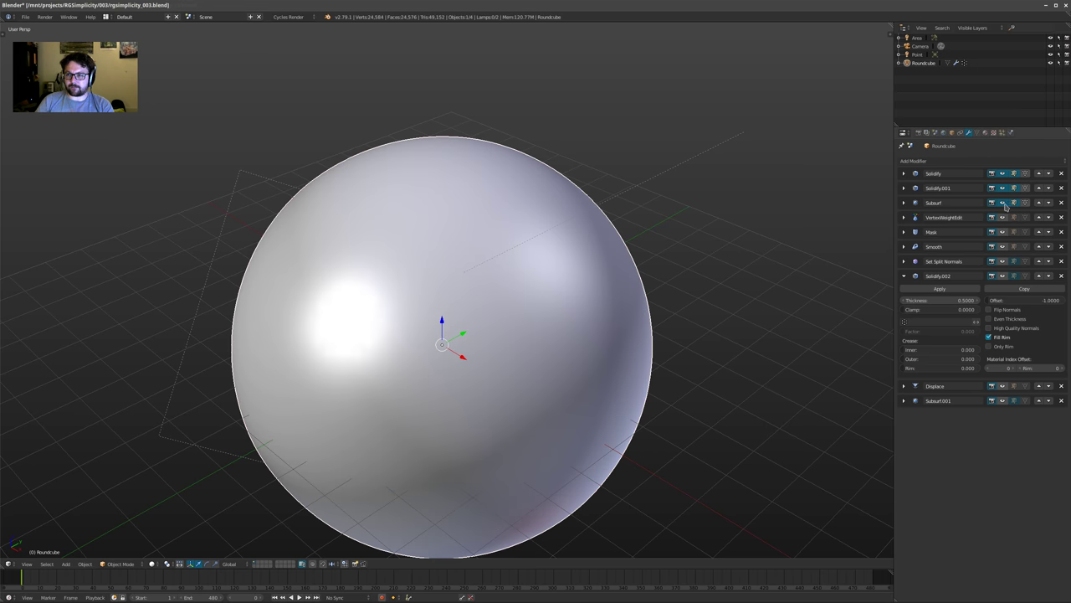
pyautogui.click(1004, 202)
pyautogui.click(1003, 189)
pyautogui.click(1005, 174)
# Examine Roundcube's bare base mesh in wireframe and solid shading
pyautogui.keyDown('shift'); pyautogui.moveTo(694, 261); pyautogui.dragTo(625, 295, button='middle'); pyautogui.keyUp('shift')
pyautogui.press('z')
pyautogui.scroll(-3, 625, 295)
pyautogui.moveTo(508, 296)
pyautogui.keyDown('shift'); pyautogui.mouseDown(button='middle')
pyautogui.moveTo(555, 296)
pyautogui.moveTo(591, 280)
pyautogui.mouseUp(button='middle'); pyautogui.keyUp('shift')
pyautogui.press('z')
pyautogui.moveTo(469, 193)
pyautogui.mouseDown(button='middle')
pyautogui.moveTo(521, 179)
pyautogui.moveTo(506, 246)
pyautogui.mouseUp(button='middle')
pyautogui.scroll(1, 505, 246)
pyautogui.moveTo(516, 290); pyautogui.dragTo(541, 256, button='middle')
# Turn on Solidify's viewport display and switch to wireframe shading to inspect the inner shell
pyautogui.click(1004, 174)
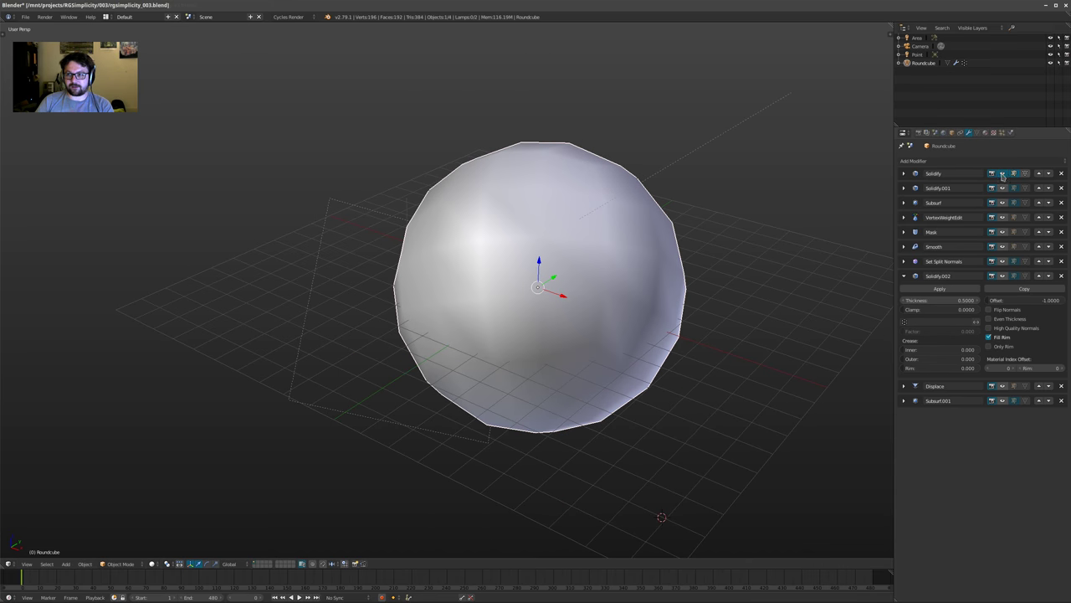
pyautogui.keyDown('shift'); pyautogui.moveTo(635, 256); pyautogui.dragTo(598, 254, button='middle'); pyautogui.keyUp('shift')
pyautogui.press('z')
pyautogui.scroll(2, 653, 292)
# Turn on Solidify.001's viewport display and inspect the nested shells in wireframe
pyautogui.click(1005, 189)
pyautogui.moveTo(400, 249); pyautogui.dragTo(427, 258, button='middle')
pyautogui.moveTo(514, 283)
pyautogui.mouseDown(button='middle')
pyautogui.moveTo(538, 252)
pyautogui.moveTo(515, 275)
pyautogui.mouseUp(button='middle')
pyautogui.scroll(1, 538, 253)
pyautogui.moveTo(603, 234); pyautogui.dragTo(620, 194, button='middle')
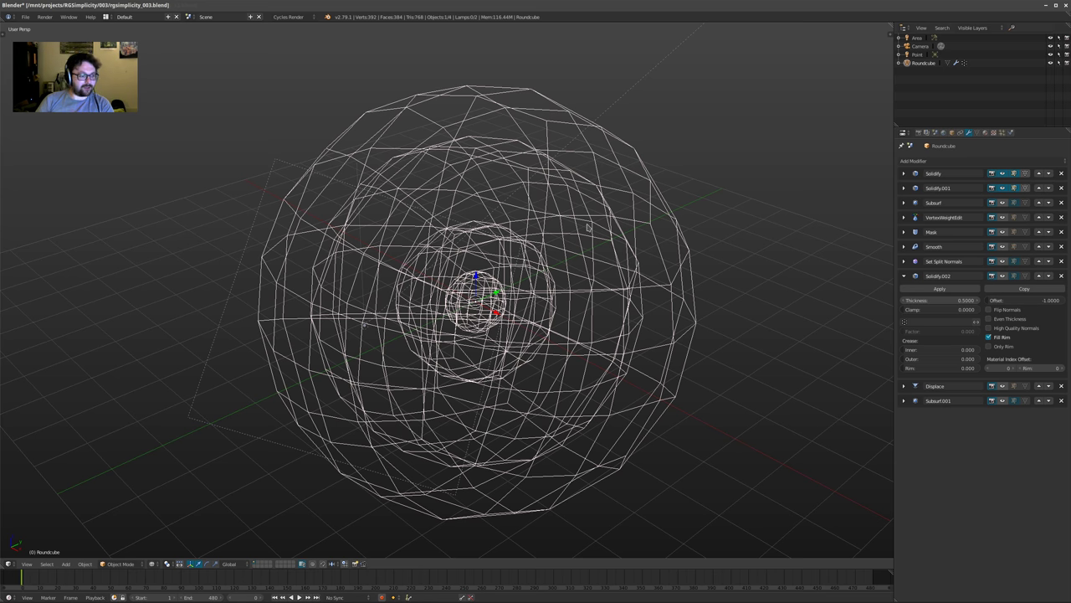
# Turn on the first Subsurf modifier's viewport display and inspect the denser shells
pyautogui.moveTo(591, 194); pyautogui.dragTo(791, 194, button='middle')
pyautogui.click(1003, 202)
pyautogui.moveTo(693, 241); pyautogui.dragTo(692, 229, button='middle')
pyautogui.keyDown('shift'); pyautogui.moveTo(692, 230); pyautogui.dragTo(751, 232, button='middle'); pyautogui.keyUp('shift')
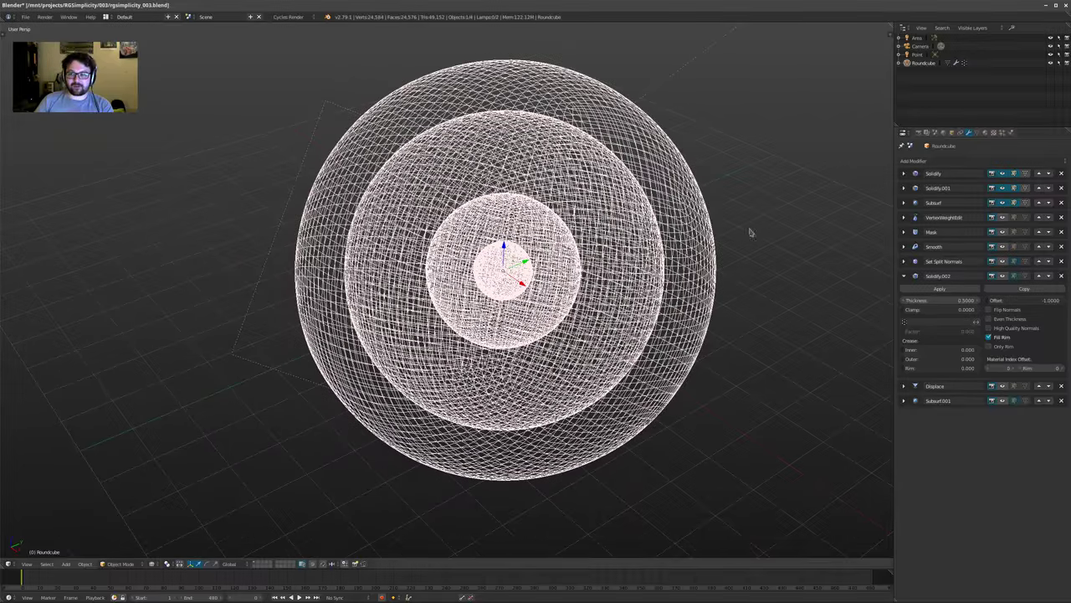
# Turn on the viewport display of VertexWeightEdit and Mask, and inspect the cut-out shells in solid shading
pyautogui.click(1003, 232)
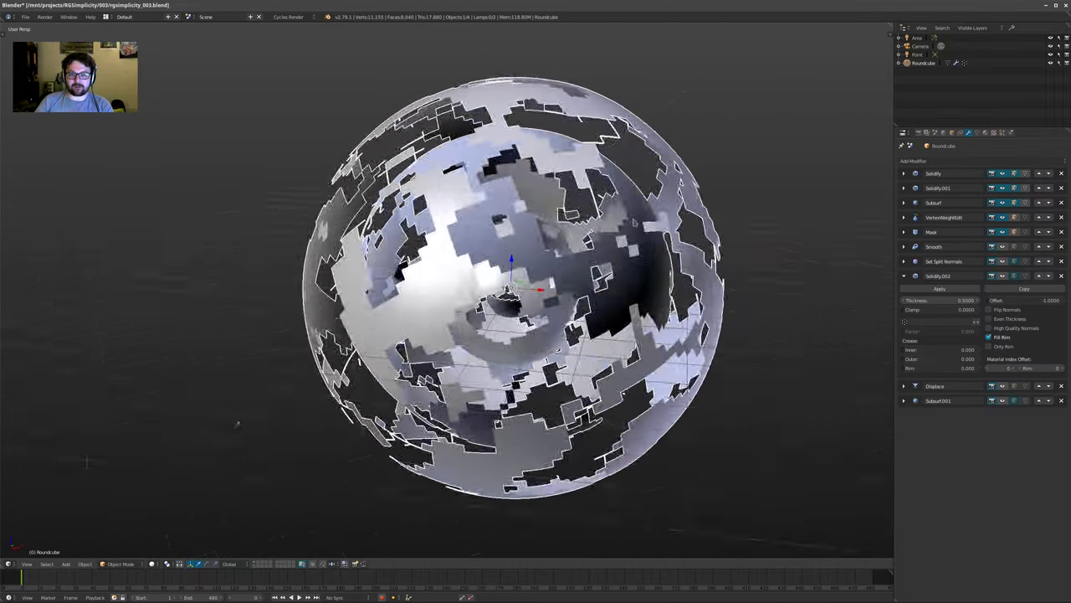
pyautogui.moveTo(721, 242)
pyautogui.mouseDown(button='middle')
pyautogui.moveTo(770, 235)
pyautogui.moveTo(728, 236)
pyautogui.moveTo(722, 275)
pyautogui.moveTo(715, 226)
pyautogui.mouseUp(button='middle')
pyautogui.moveTo(593, 258); pyautogui.dragTo(435, 476, button='middle')
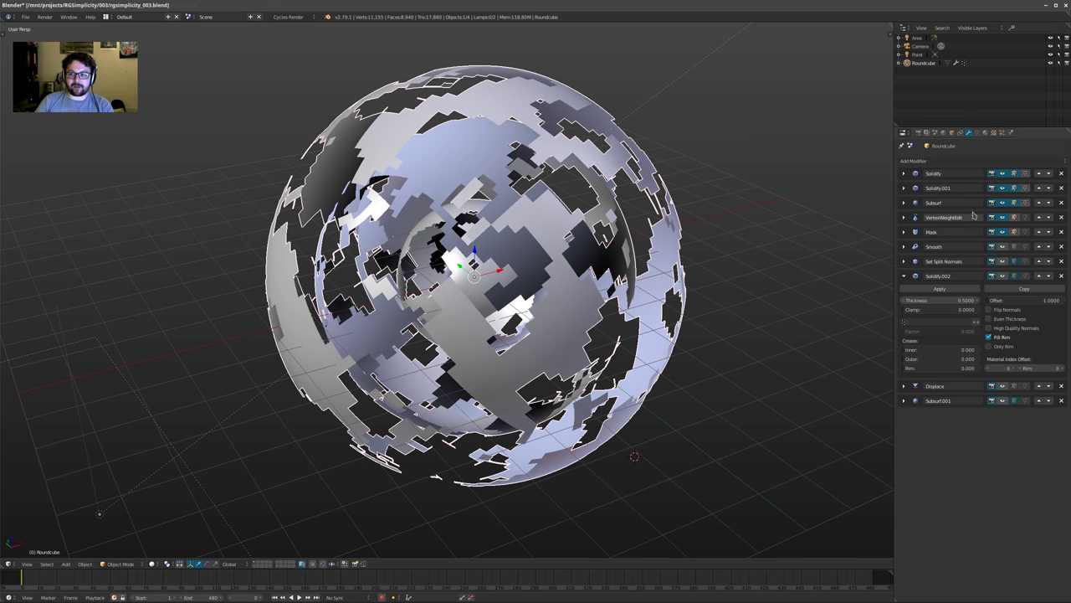
# Turn on the Smooth modifier's viewport display and inspect the softened shell pieces
pyautogui.moveTo(536, 242); pyautogui.dragTo(664, 251, button='middle')
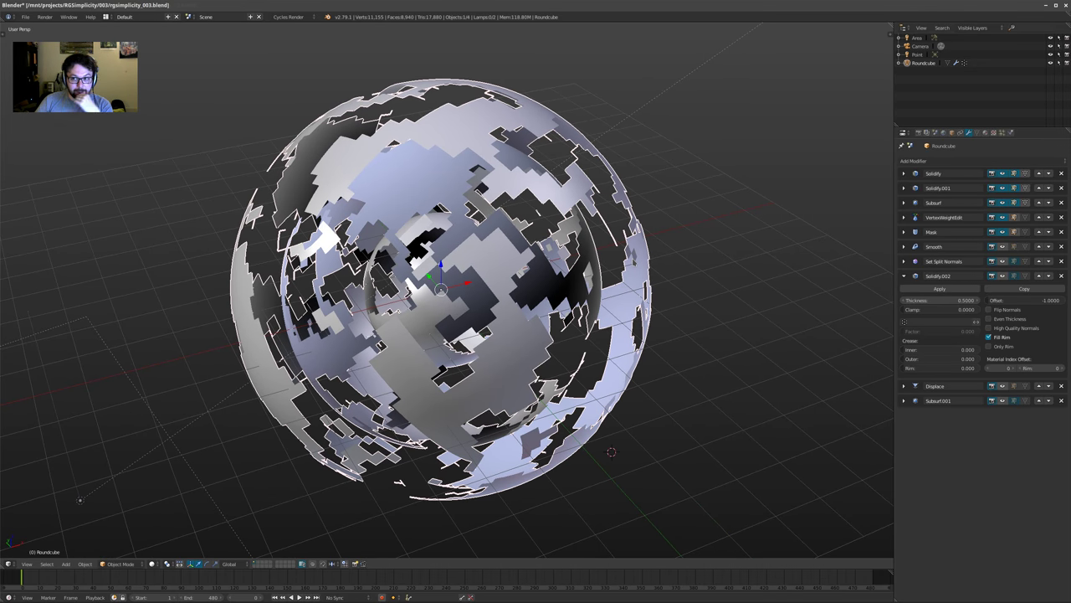
pyautogui.moveTo(524, 261); pyautogui.dragTo(504, 264, button='middle')
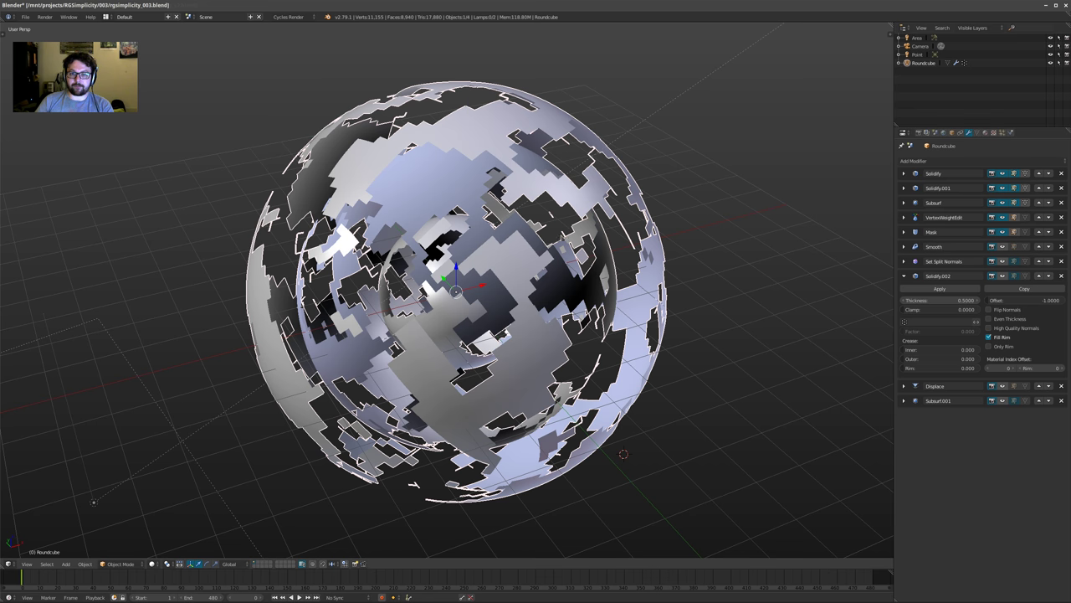
pyautogui.moveTo(741, 196); pyautogui.dragTo(789, 215, button='middle')
pyautogui.click(1005, 250)
pyautogui.moveTo(670, 225); pyautogui.dragTo(704, 220, button='middle')
pyautogui.scroll(1, 621, 249)
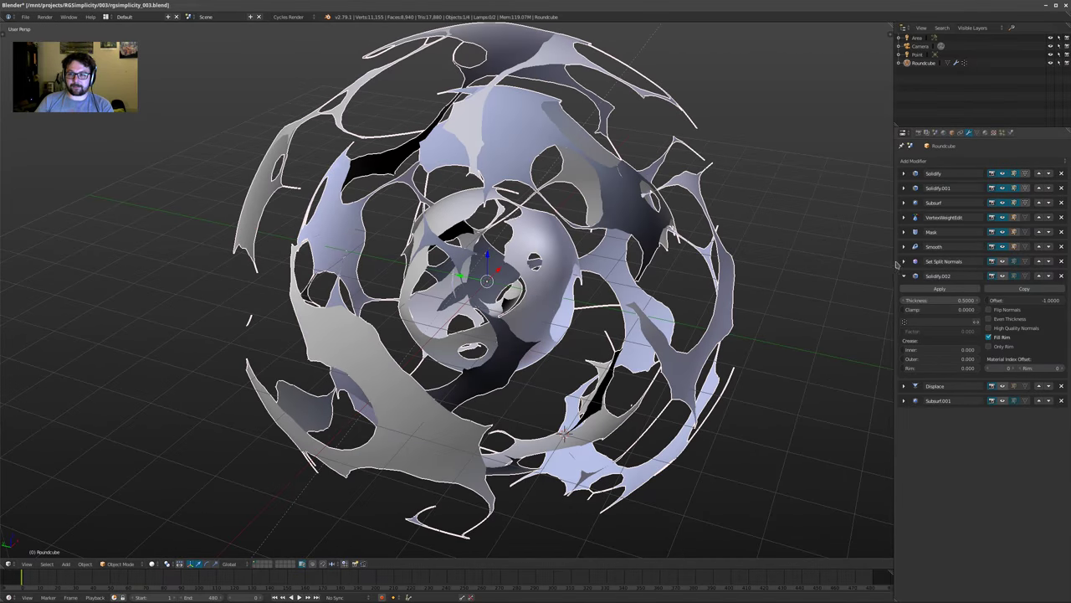
# Review the Set Split Normals settings, turn on its viewport display, and inspect the shading on the shells
pyautogui.click(903, 261)
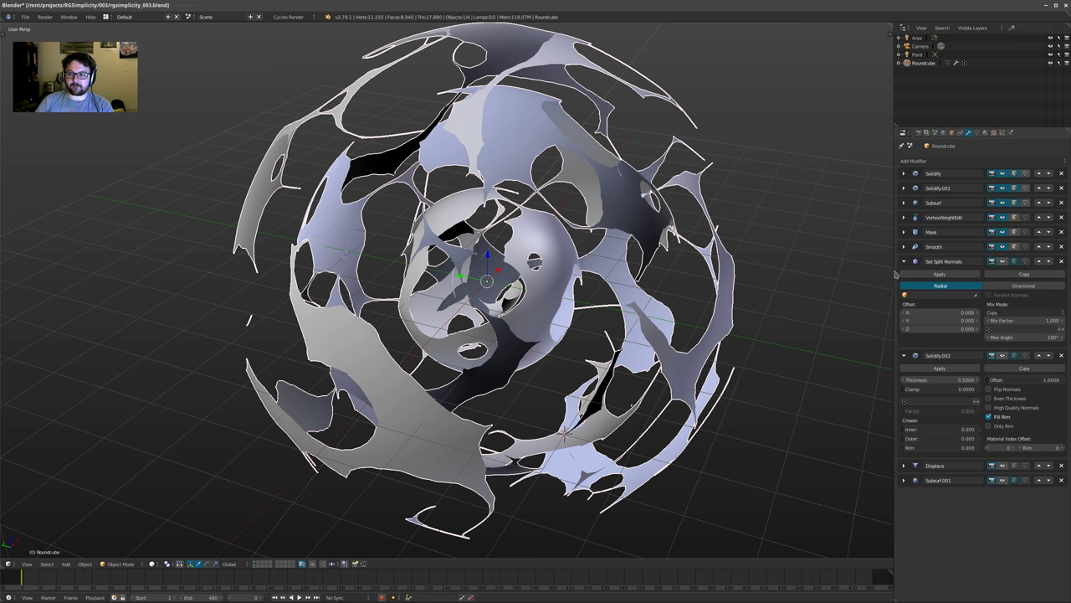
pyautogui.click(928, 162)
pyautogui.press('Escape')
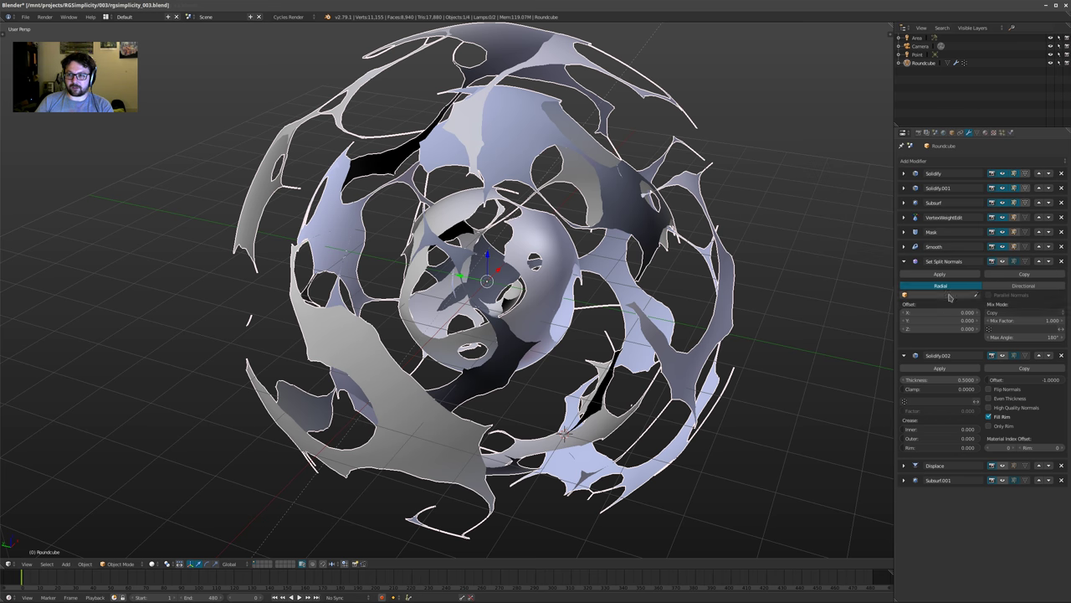
pyautogui.click(1004, 260)
pyautogui.moveTo(617, 253); pyautogui.dragTo(583, 262, button='middle')
pyautogui.scroll(1, 584, 262)
pyautogui.scroll(-2, 542, 189)
pyautogui.moveTo(531, 227)
pyautogui.mouseDown(button='middle')
pyautogui.moveTo(543, 189)
pyautogui.moveTo(598, 199)
pyautogui.mouseUp(button='middle')
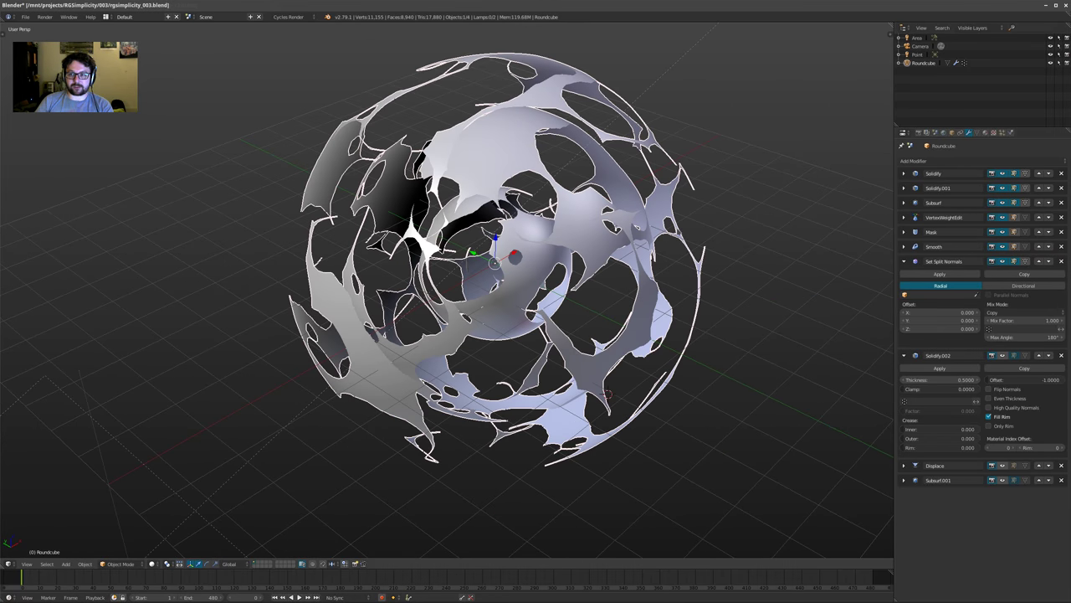
pyautogui.click(904, 261)
# Turn on the viewport display of Solidify.002 and Displace, and inspect the thickened, displaced shells
pyautogui.click(1003, 276)
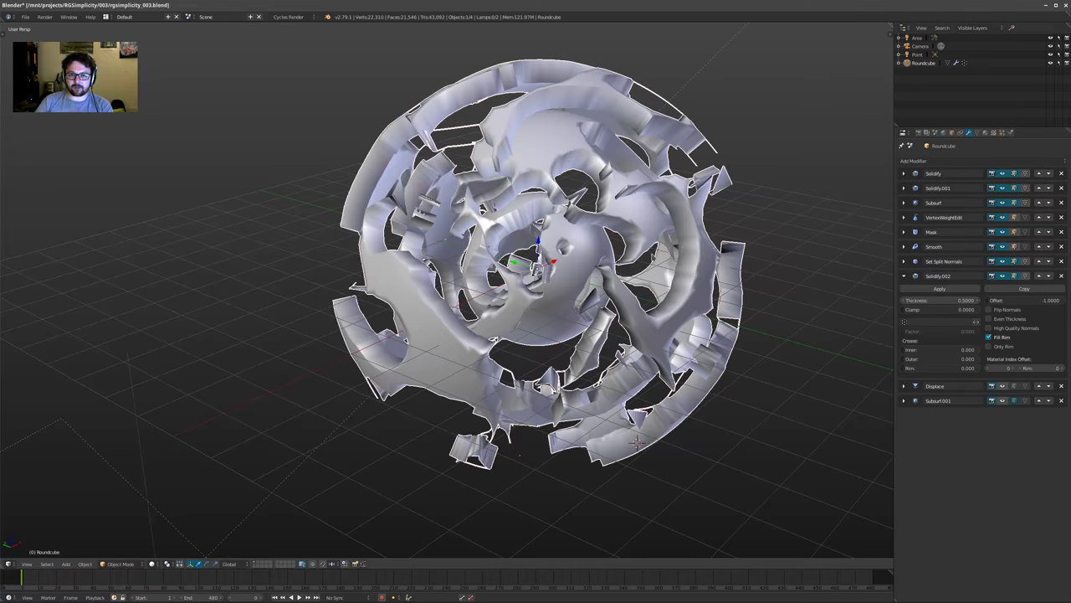
pyautogui.click(1003, 386)
pyautogui.moveTo(712, 230); pyautogui.dragTo(515, 257, button='middle')
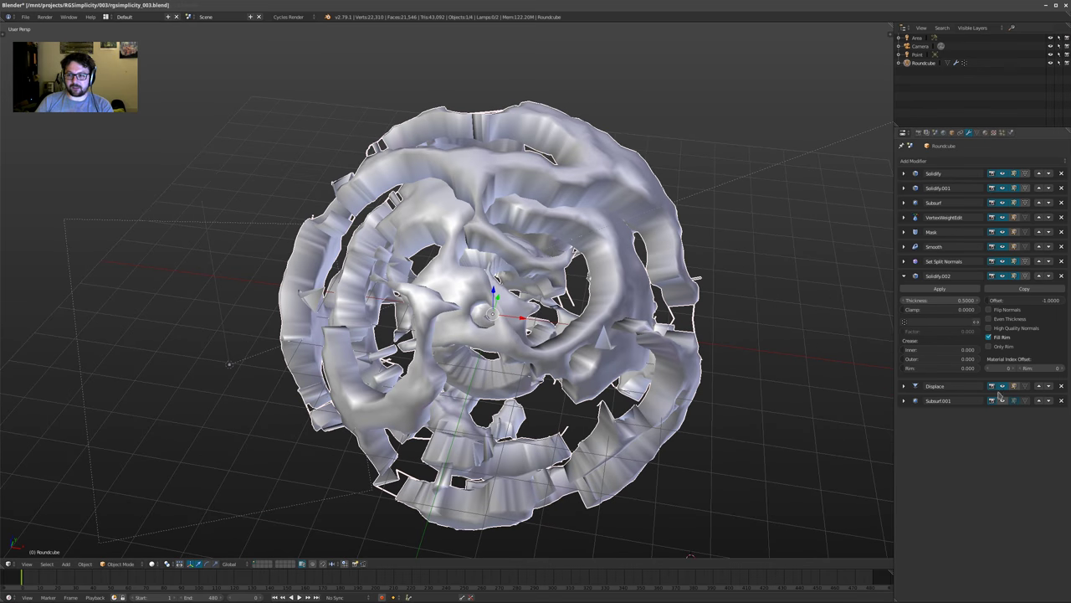
# Turn on Subsurf.001's viewport display, toggle its settings, and inspect the smoothed final mesh
pyautogui.click(1003, 401)
pyautogui.click(903, 400)
pyautogui.moveTo(620, 351); pyautogui.dragTo(636, 251, button='middle')
# Show the Roundcube's material settings, inspect the finished mesh, and compare it with the rgsimplicity_03 render in GIMP
pyautogui.click(986, 133)
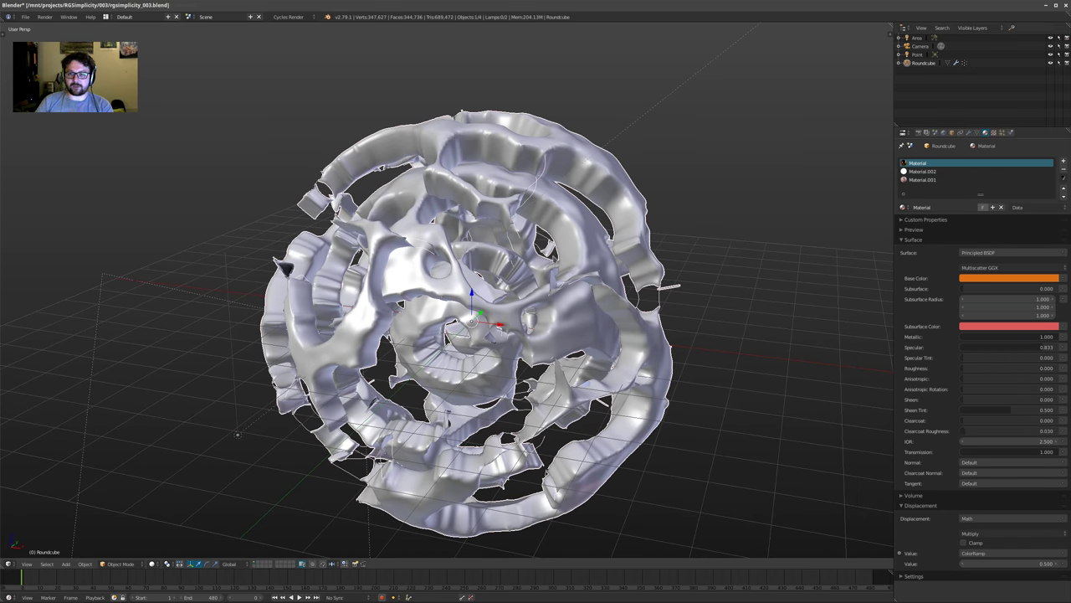
pyautogui.moveTo(556, 260); pyautogui.dragTo(588, 292, button='middle')
pyautogui.moveTo(574, 201); pyautogui.dragTo(540, 252, button='middle')
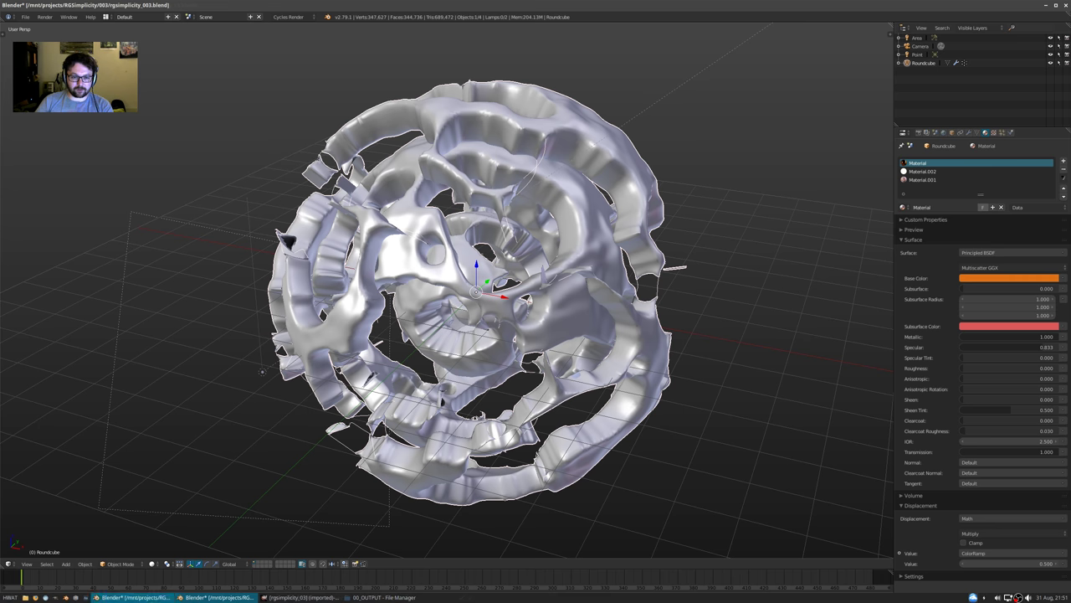
pyautogui.click(294, 597)
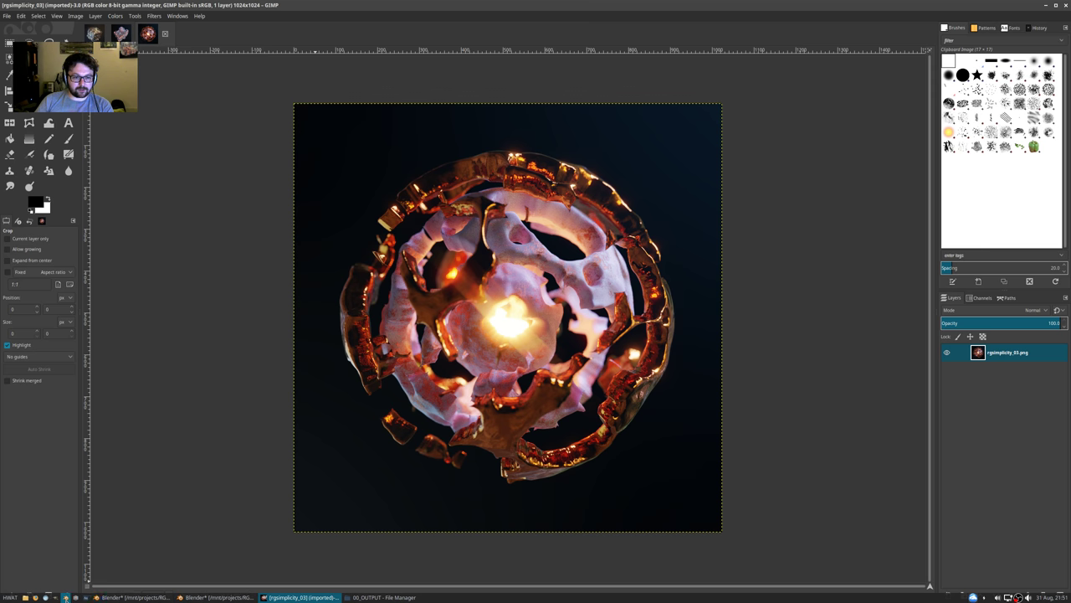
# Open rgsimplicity_004.blend from the recent files in a fresh Blender window
pyautogui.click(125, 597)
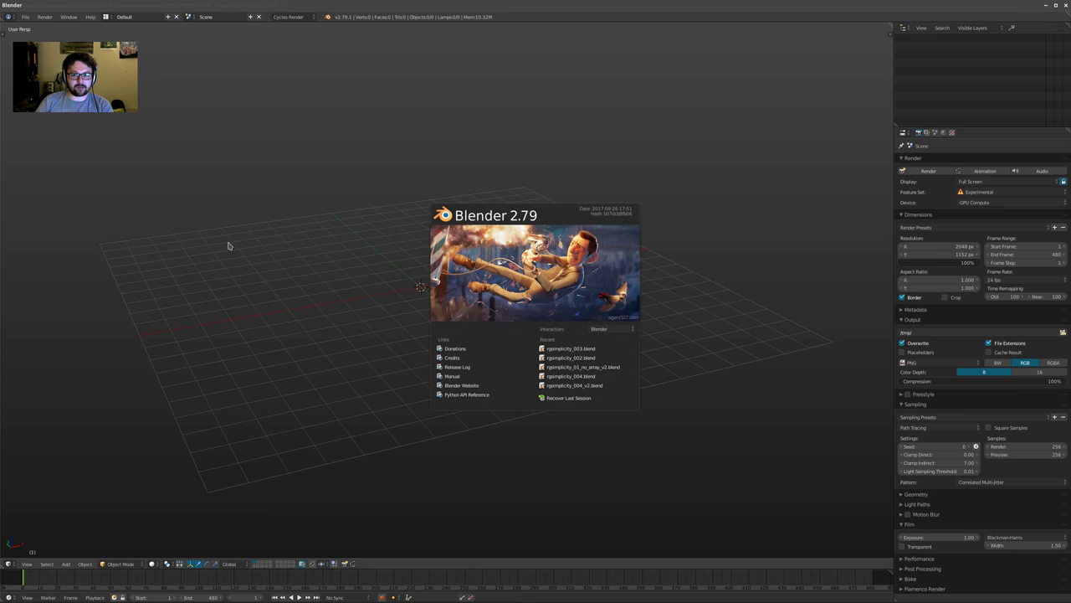
pyautogui.click(573, 376)
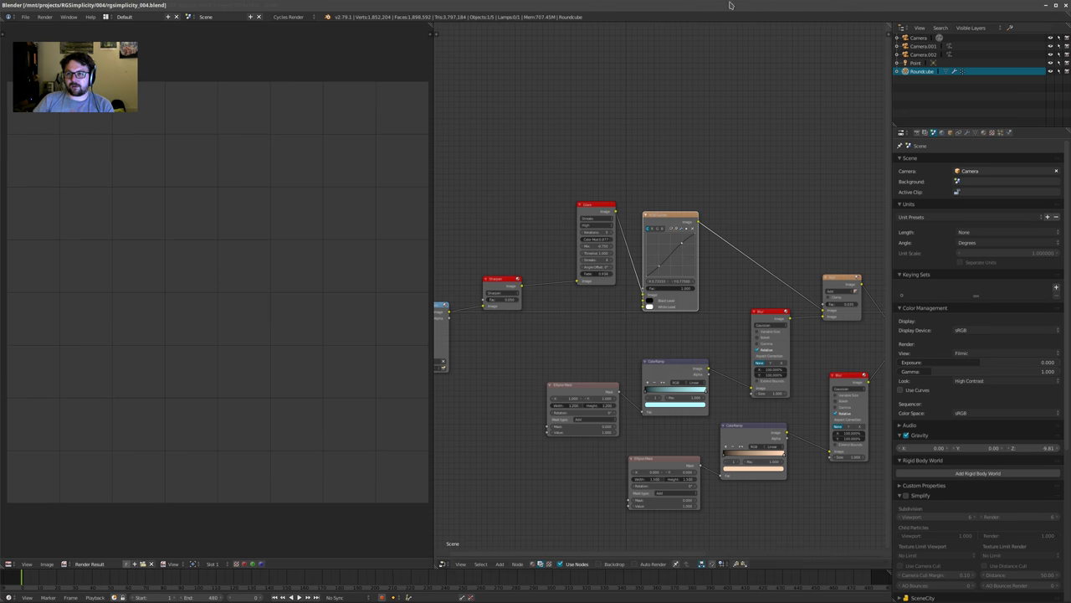
# Set the render samples to 2048 in the render settings and save the scene over the existing file
pyautogui.click(919, 132)
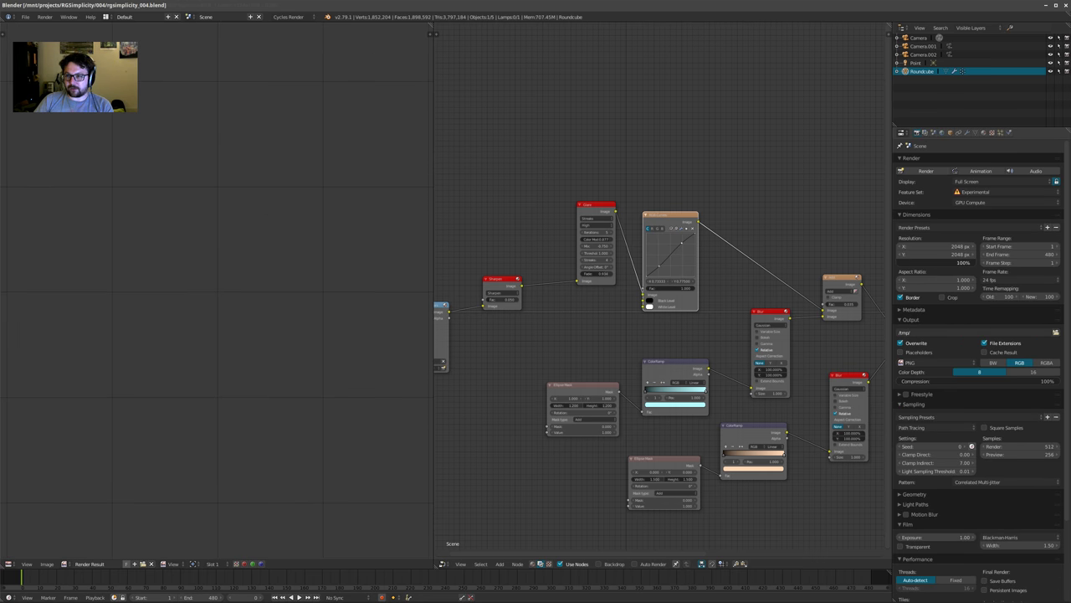
pyautogui.write('2048')
pyautogui.press('Return')
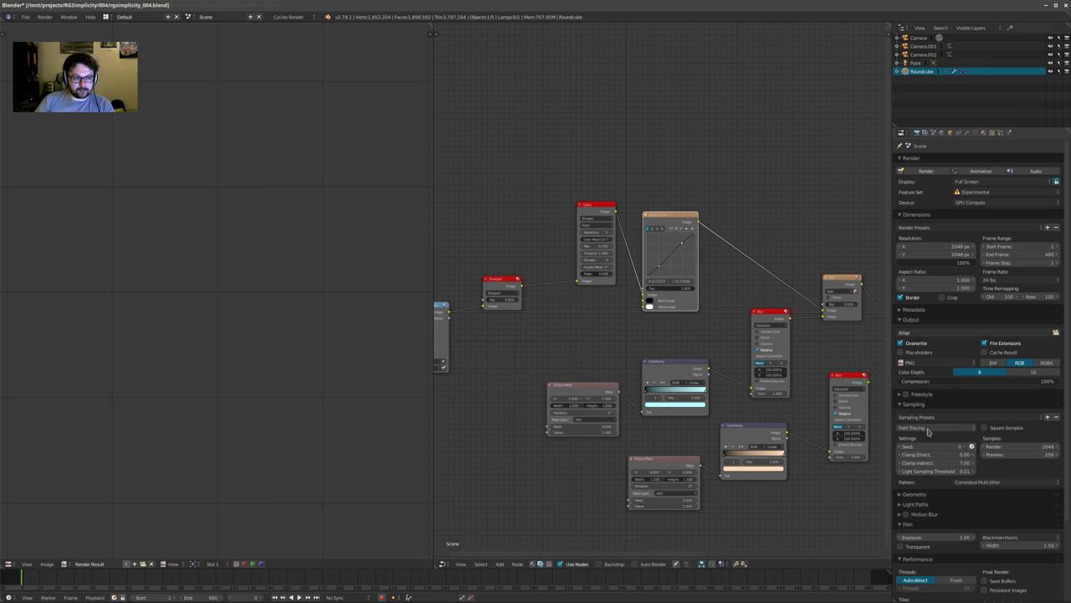
pyautogui.scroll(-2, 953, 437)
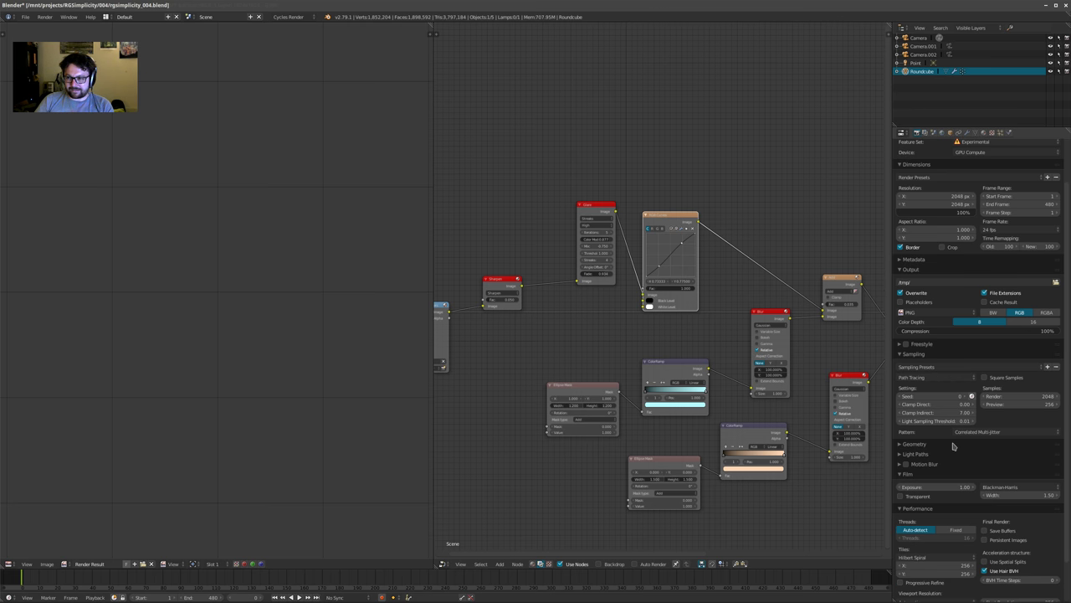
pyautogui.scroll(3, 953, 445)
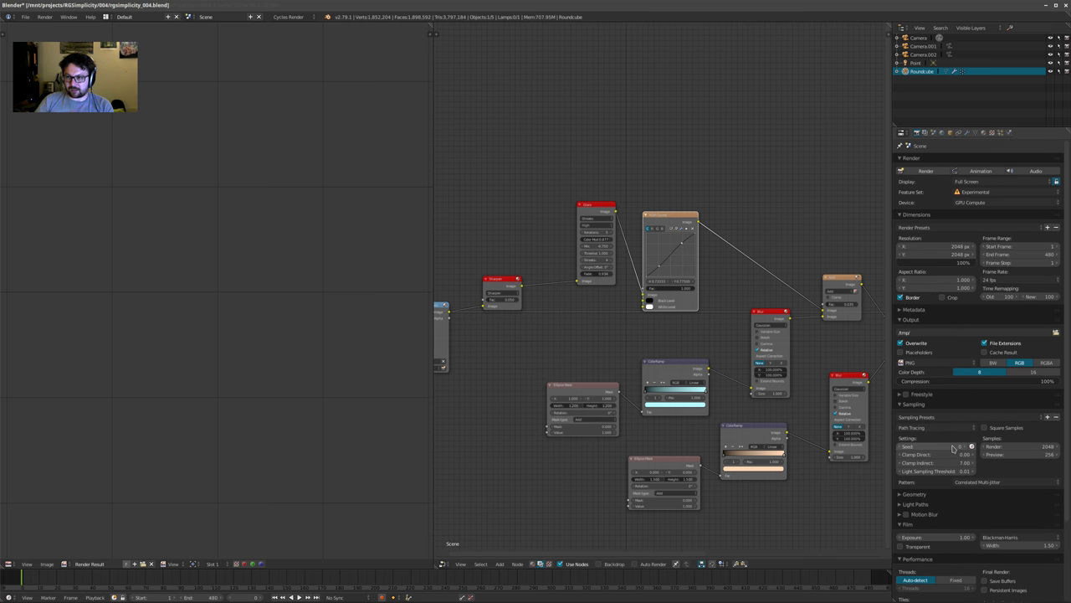
pyautogui.hotkey('ctrl', 's')
pyautogui.click(259, 260)
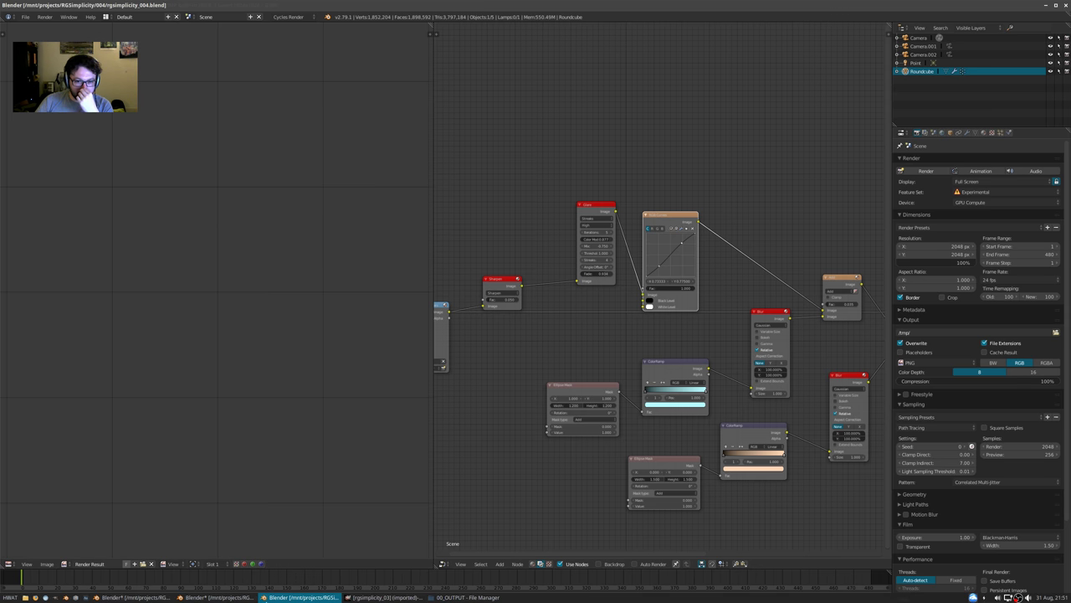
pyautogui.click(380, 598)
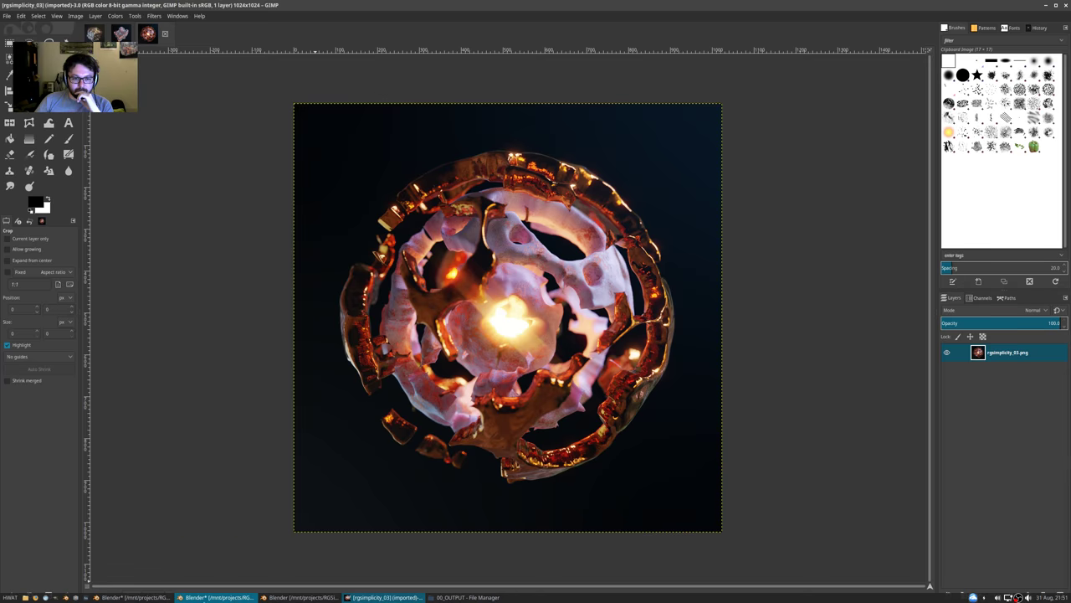
pyautogui.click(133, 597)
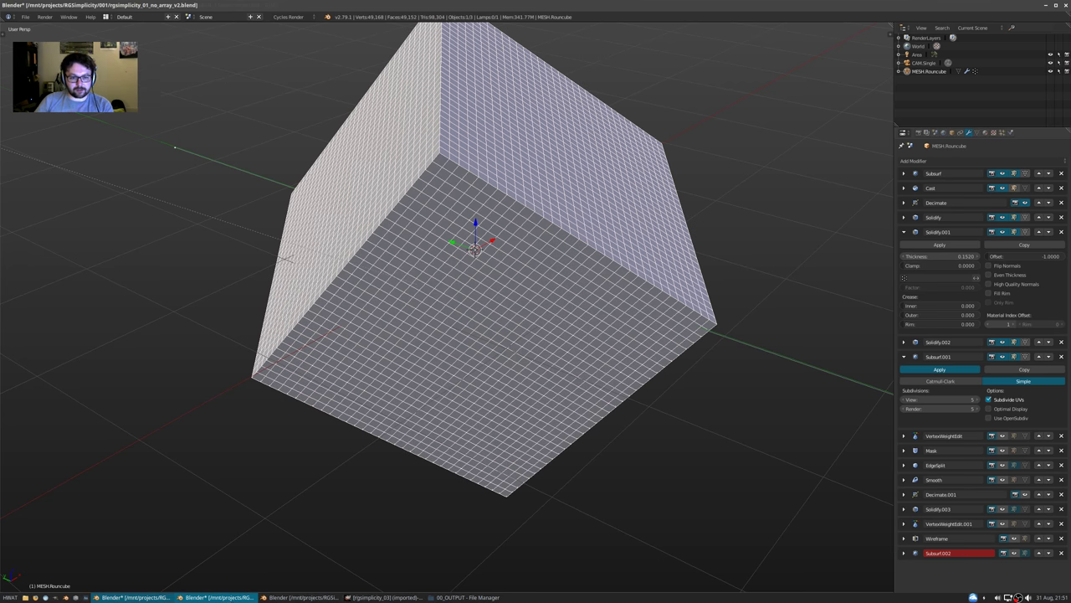
pyautogui.click(224, 597)
pyautogui.click(298, 596)
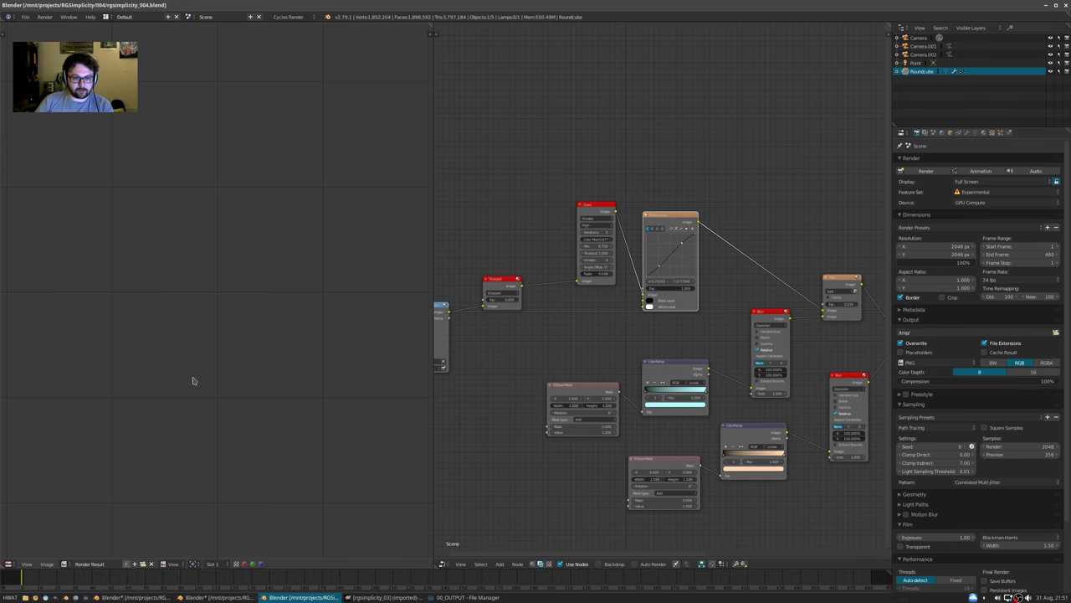
# Change the Render Result image editor to a 3D View and preview the camera view in rendered shading
pyautogui.click(10, 564)
pyautogui.click(20, 556)
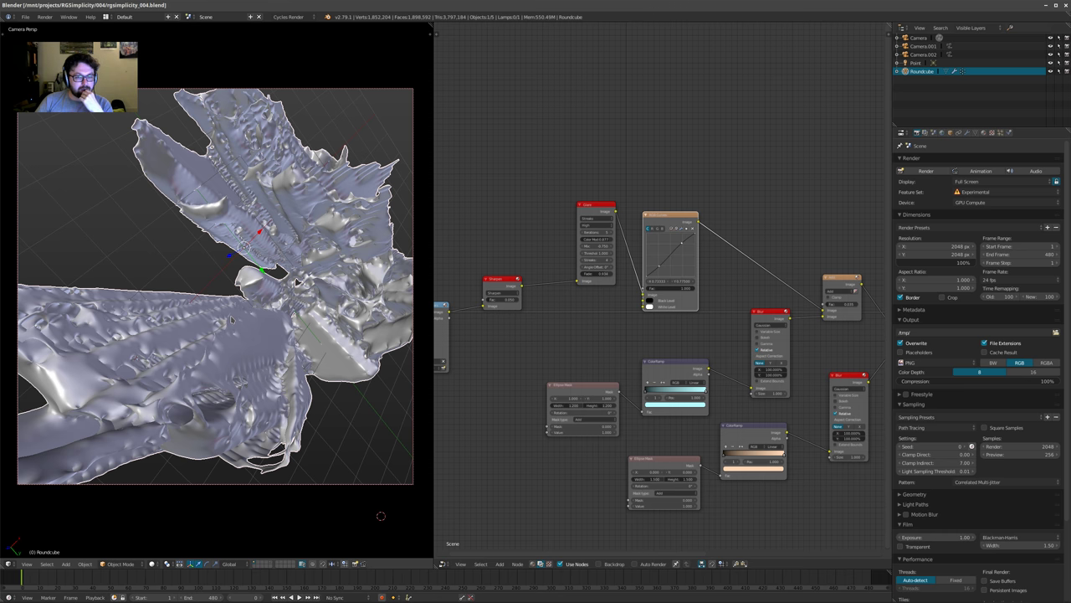
pyautogui.hotkey('shift', 'z')
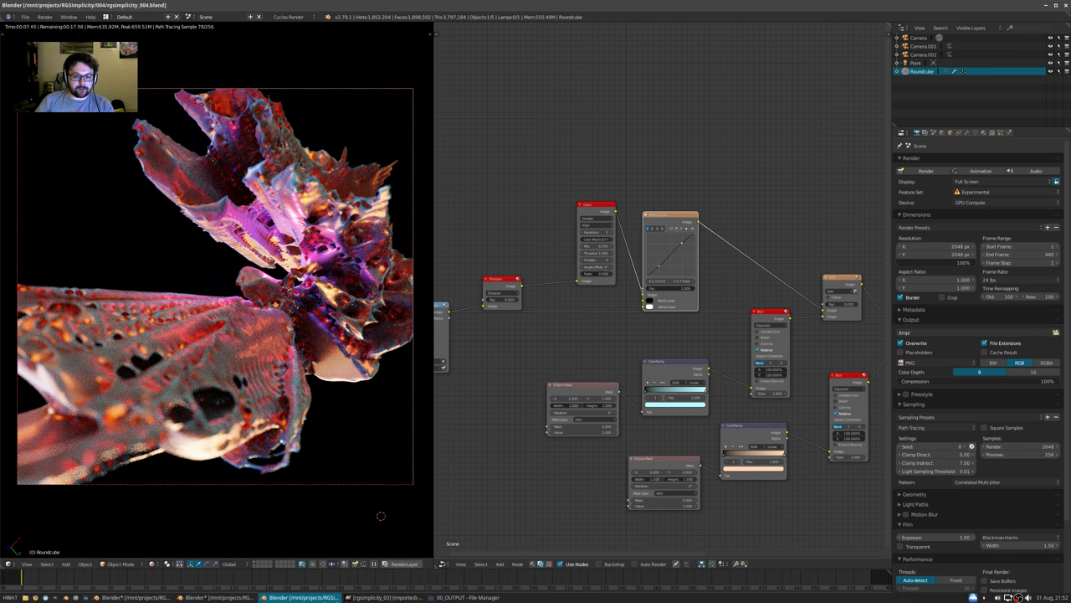
# Switch to GIMP and view the finished rgsimplicity_02 and rgsimplicity_01 renders in full
pyautogui.click(385, 597)
pyautogui.click(121, 33)
pyautogui.scroll(-5, 376, 167)
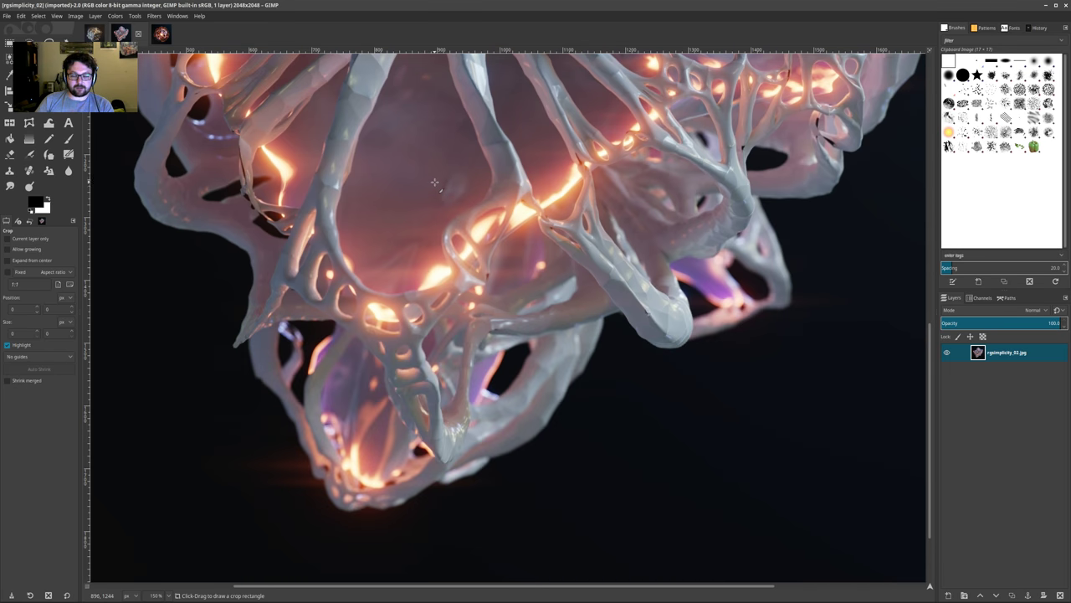
pyautogui.keyDown('ctrl'); pyautogui.scroll(-3, 435, 180); pyautogui.keyUp('ctrl')
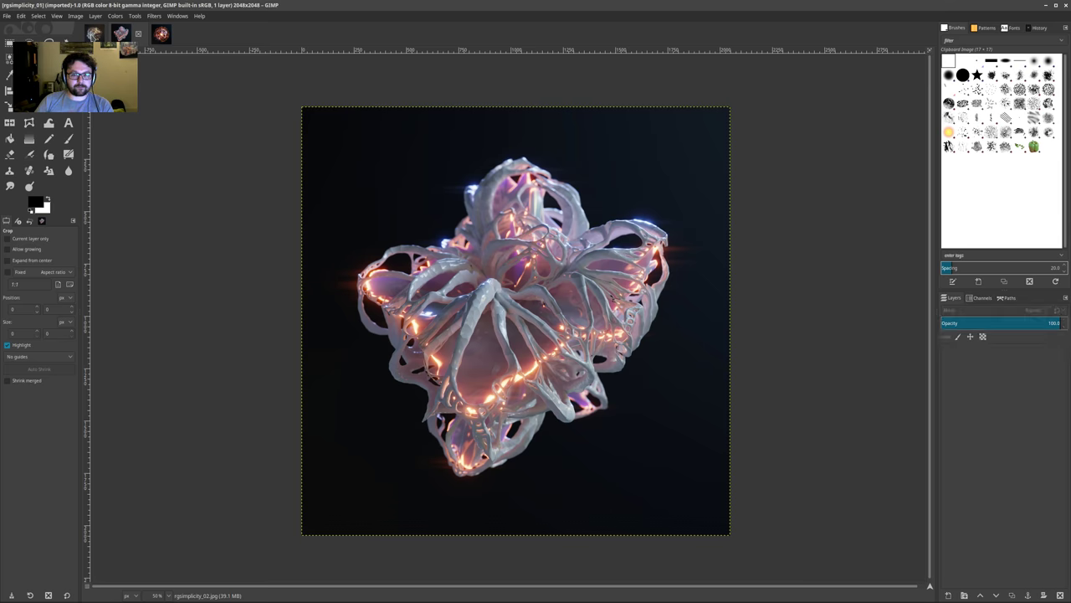
pyautogui.click(93, 34)
pyautogui.keyDown('ctrl'); pyautogui.scroll(-1, 437, 192); pyautogui.keyUp('ctrl')
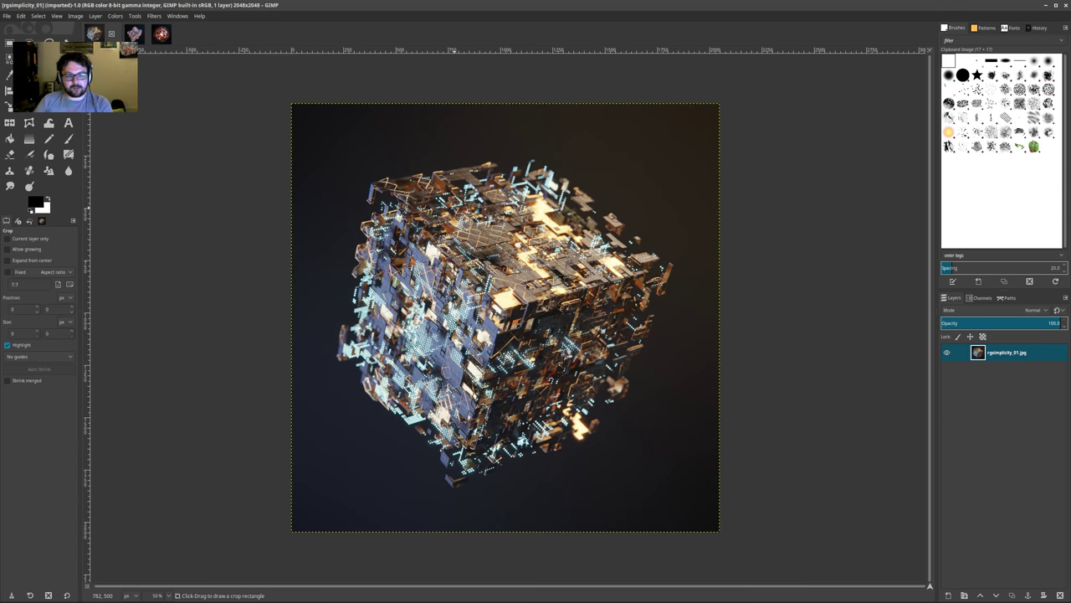